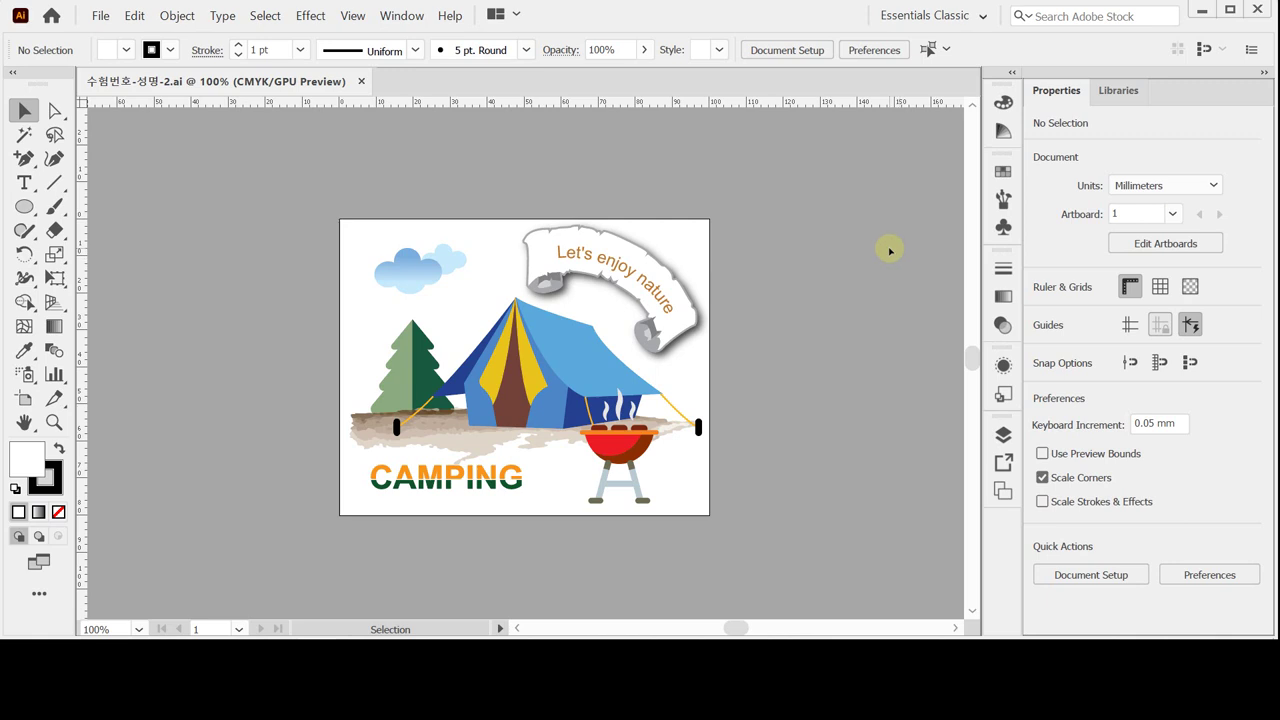
{"action": "key", "text": "ctrl+space"}
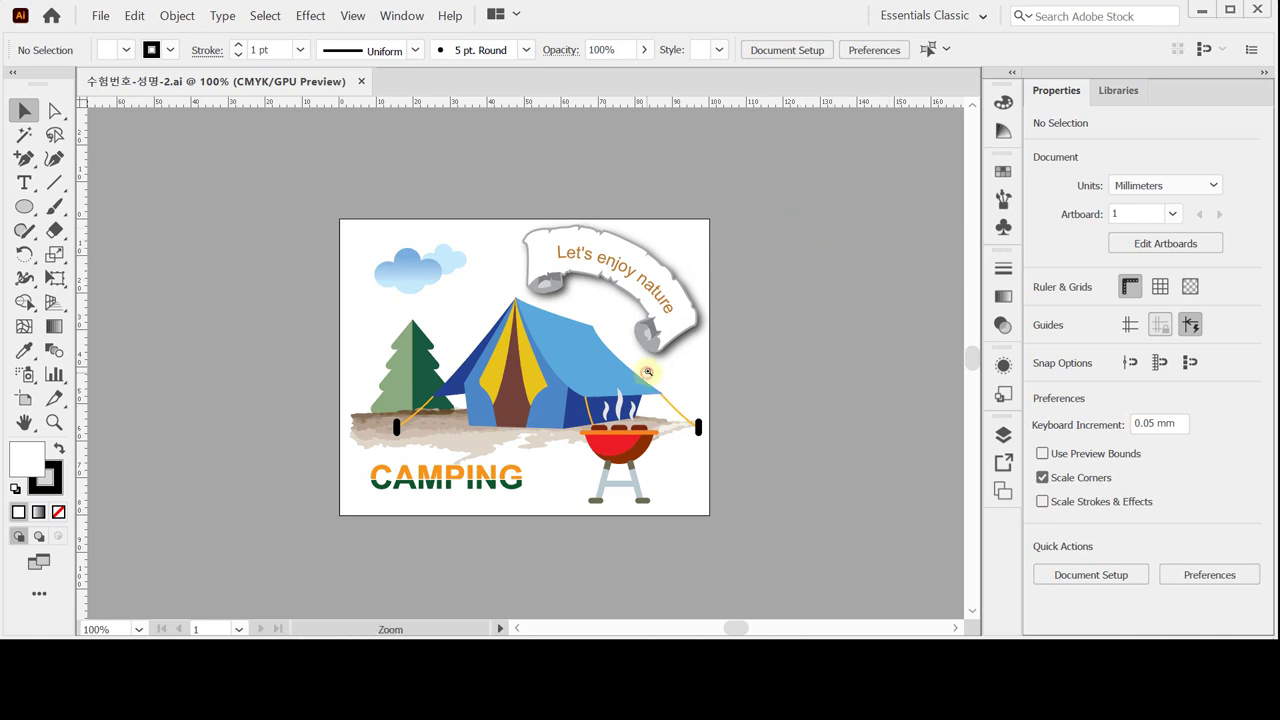
{"action": "left_click", "coordinate": [615, 335]}
{"action": "left_click_drag", "start_coordinate": [533, 350], "coordinate": [646, 300]}
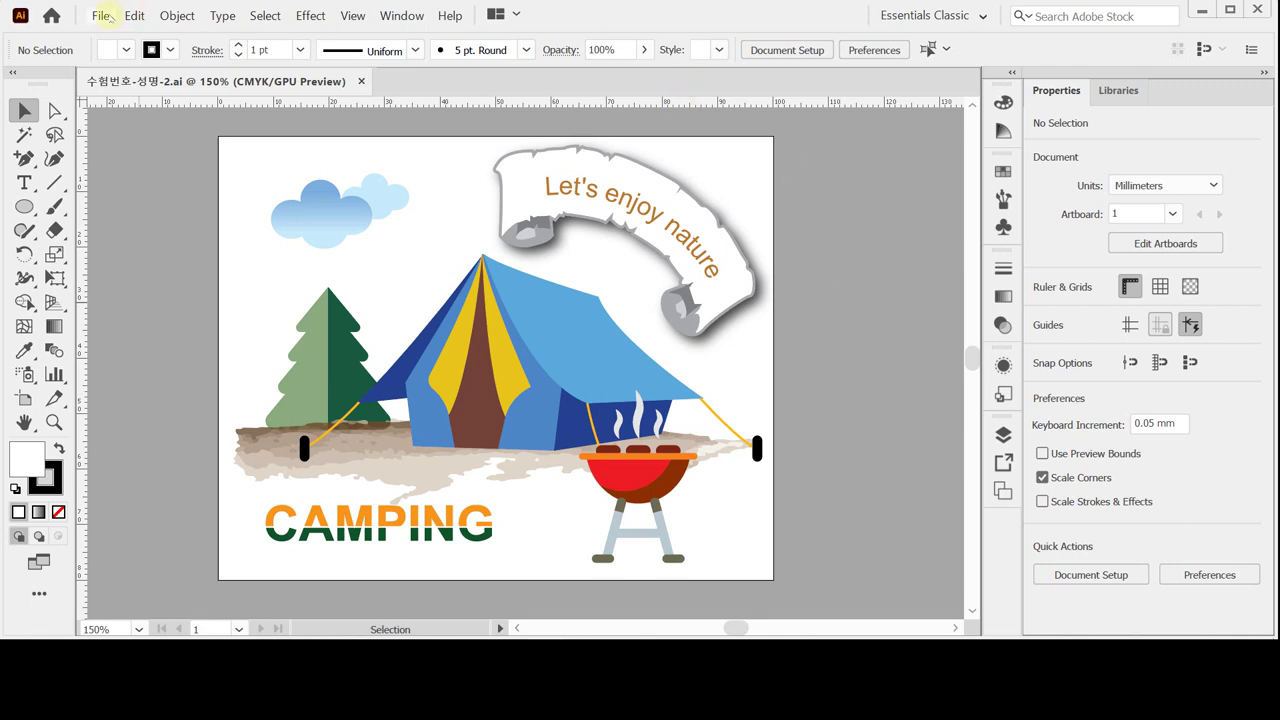
Create a new CMYK document 100 mm wide and 80 mm high, with millimeters as the unit.
{"action": "left_click", "coordinate": [101, 15]}
{"action": "left_click", "coordinate": [112, 38]}
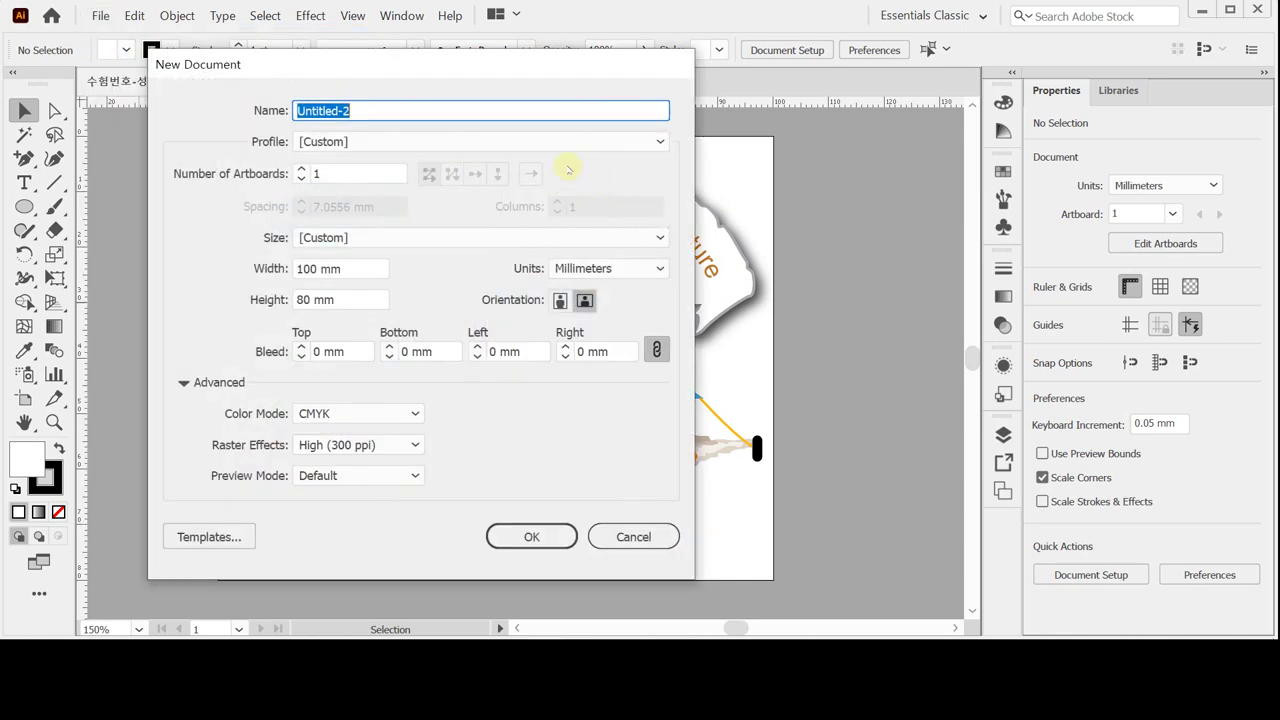
{"action": "left_click", "coordinate": [600, 268]}
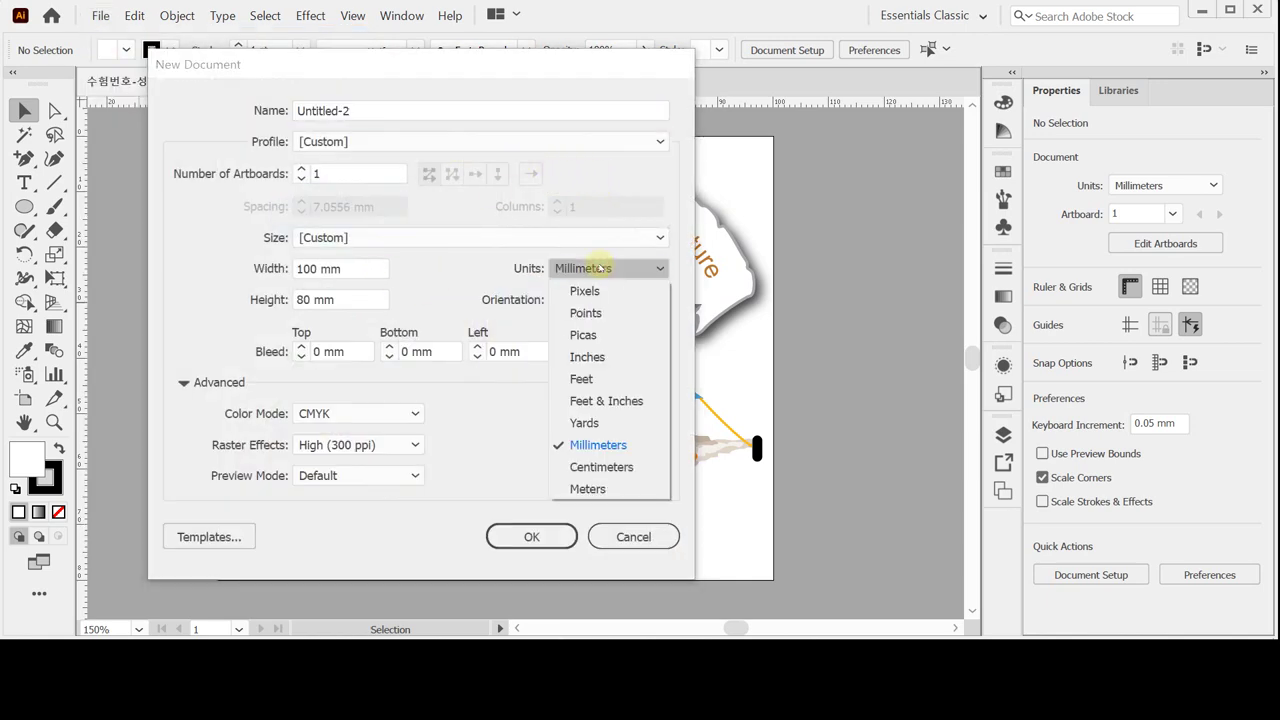
{"action": "left_click", "coordinate": [626, 447]}
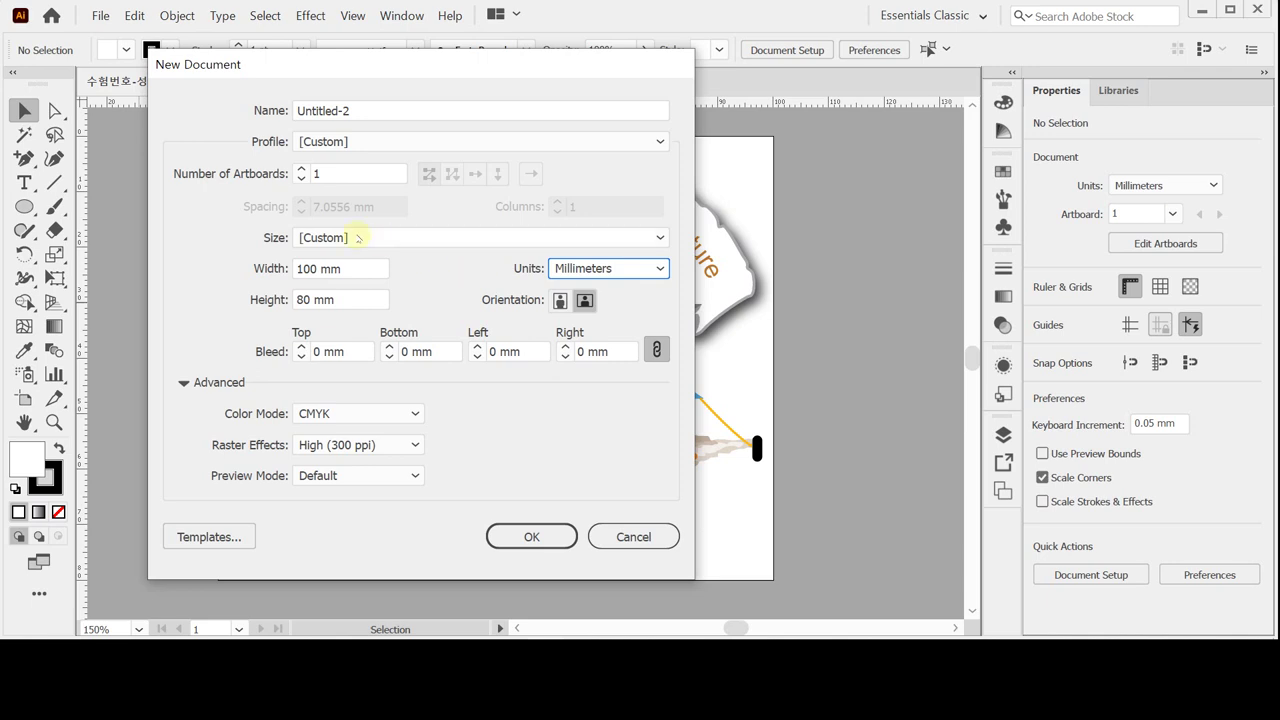
{"action": "left_click", "coordinate": [352, 270]}
{"action": "double_click", "coordinate": [352, 270]}
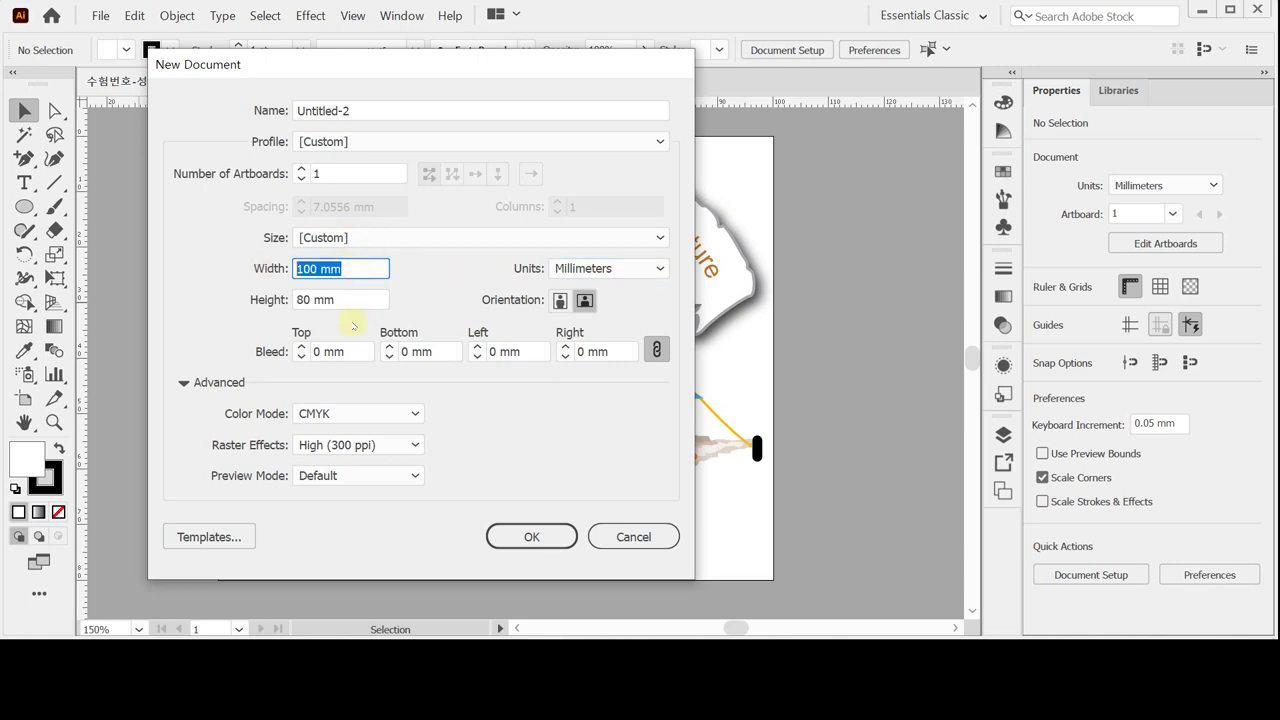
{"action": "double_click", "coordinate": [336, 300]}
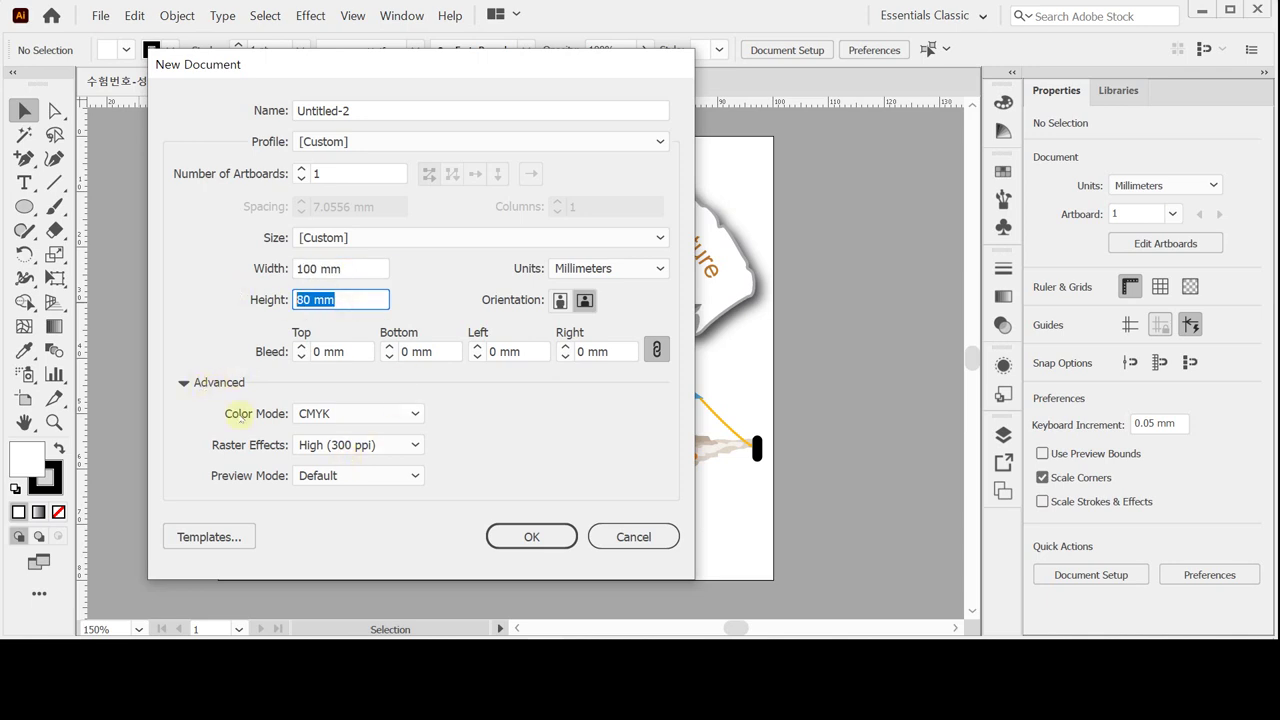
{"action": "left_click", "coordinate": [531, 536]}
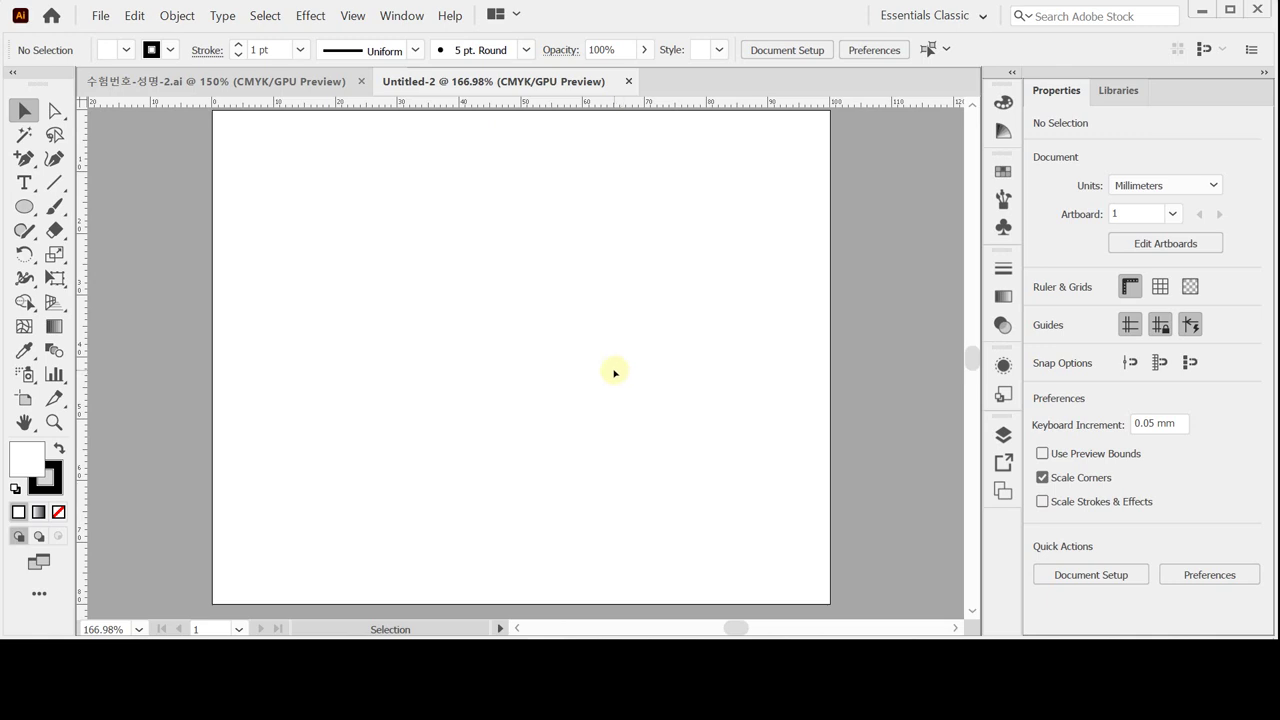
Paste the copied guides, one vertical and two horizontal, onto the new artboard and deselect them.
{"action": "key", "text": "ctrl"}
{"action": "key", "text": "ctrl+v"}
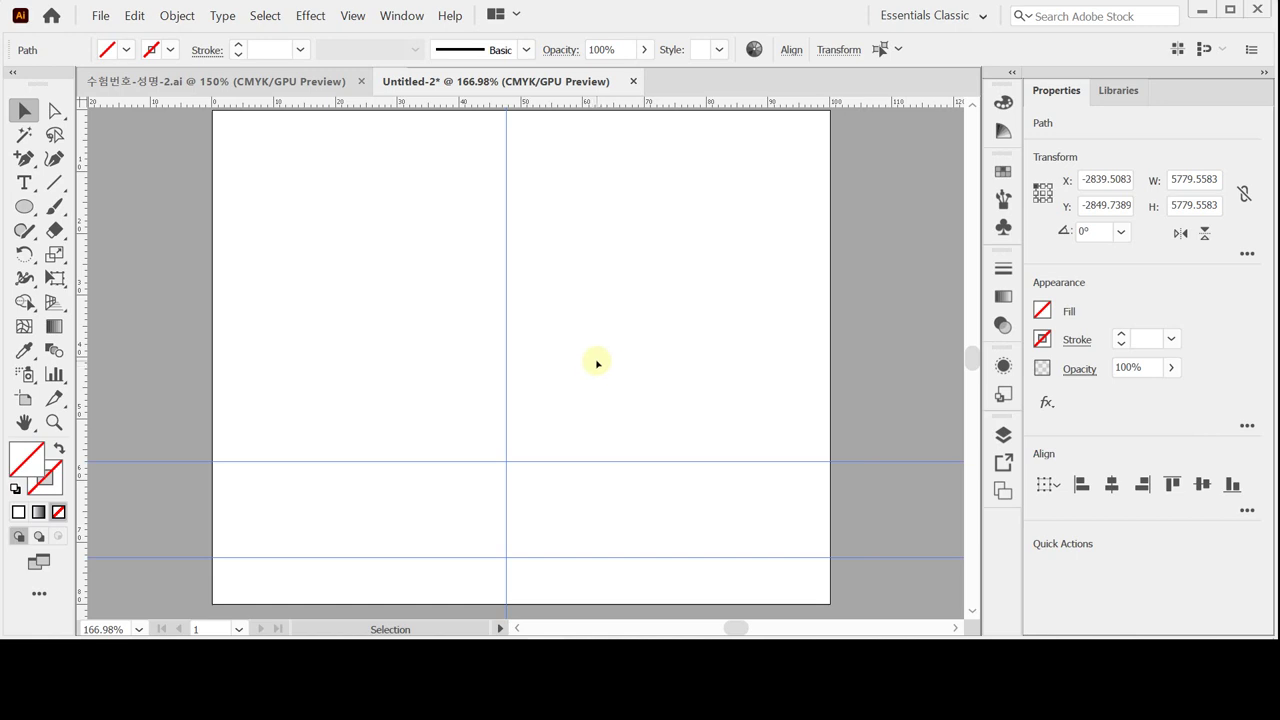
{"action": "left_click", "coordinate": [596, 362]}
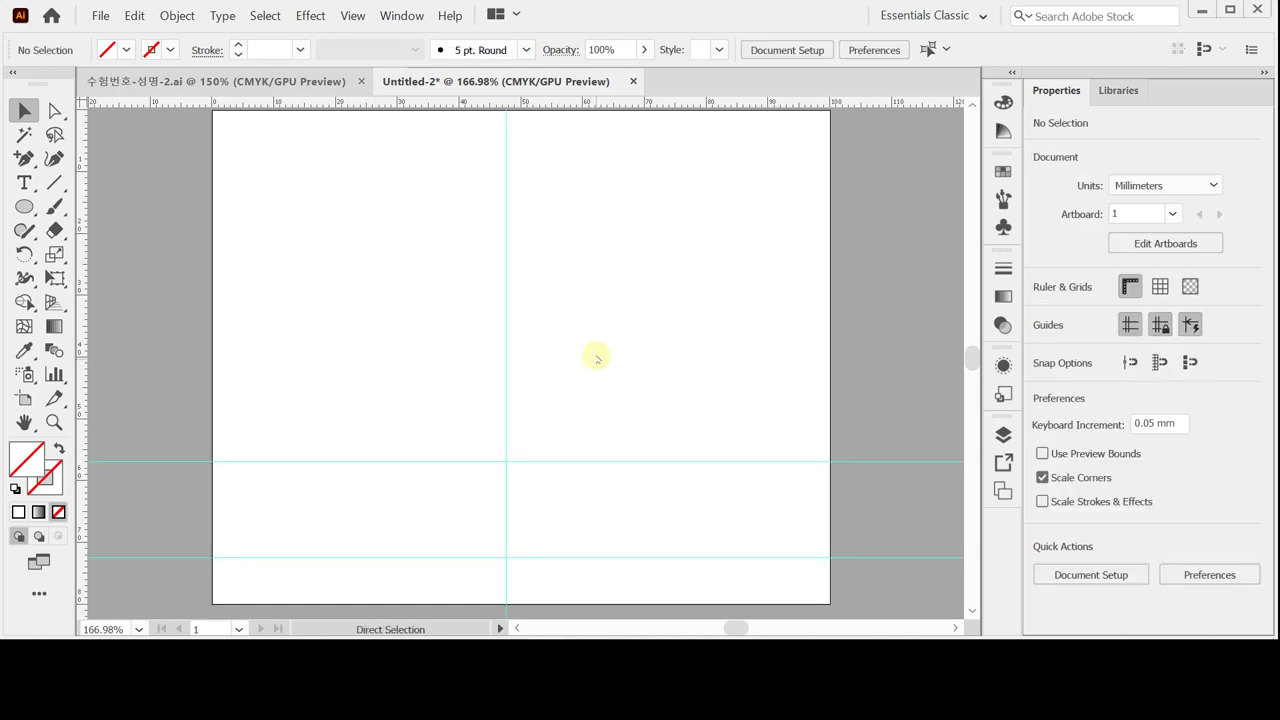
Save the document as 수험번호-성명-2 in the GTQ folder in Adobe Illustrator (*.AI) format, version Illustrator 2020.
{"action": "key", "text": "ctrl+s"}
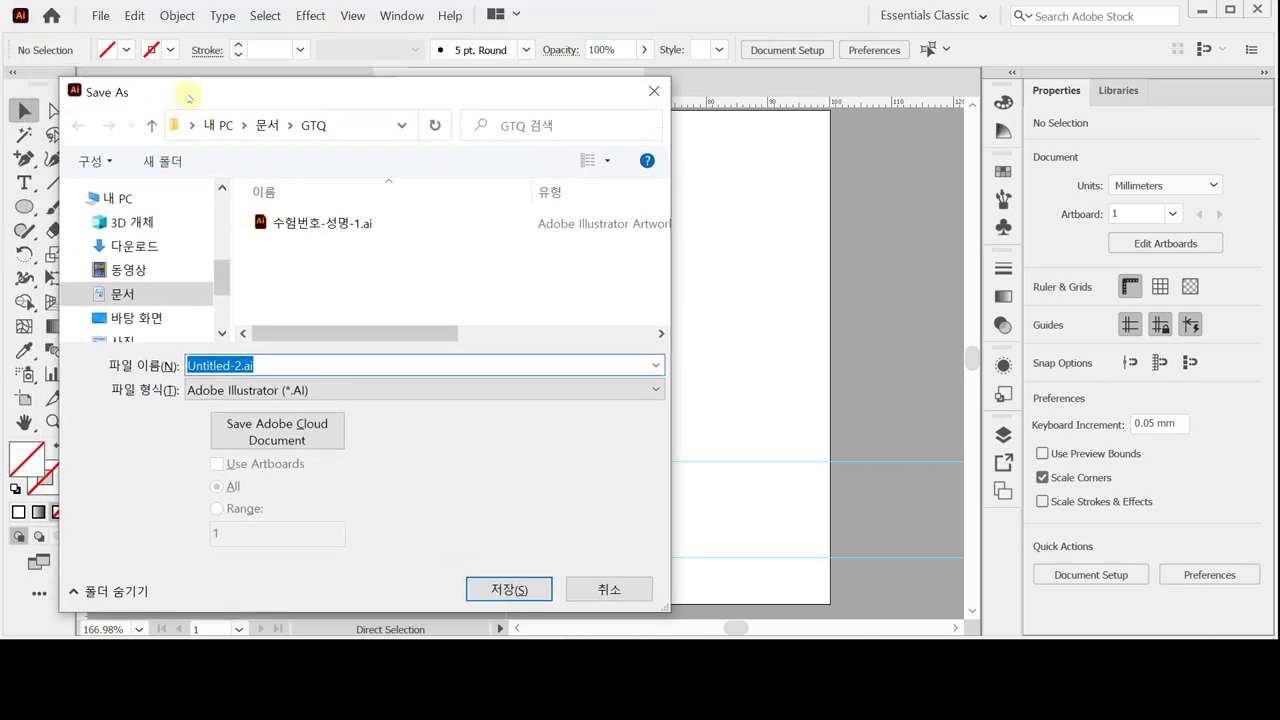
{"action": "left_click_drag", "start_coordinate": [188, 97], "coordinate": [216, 85]}
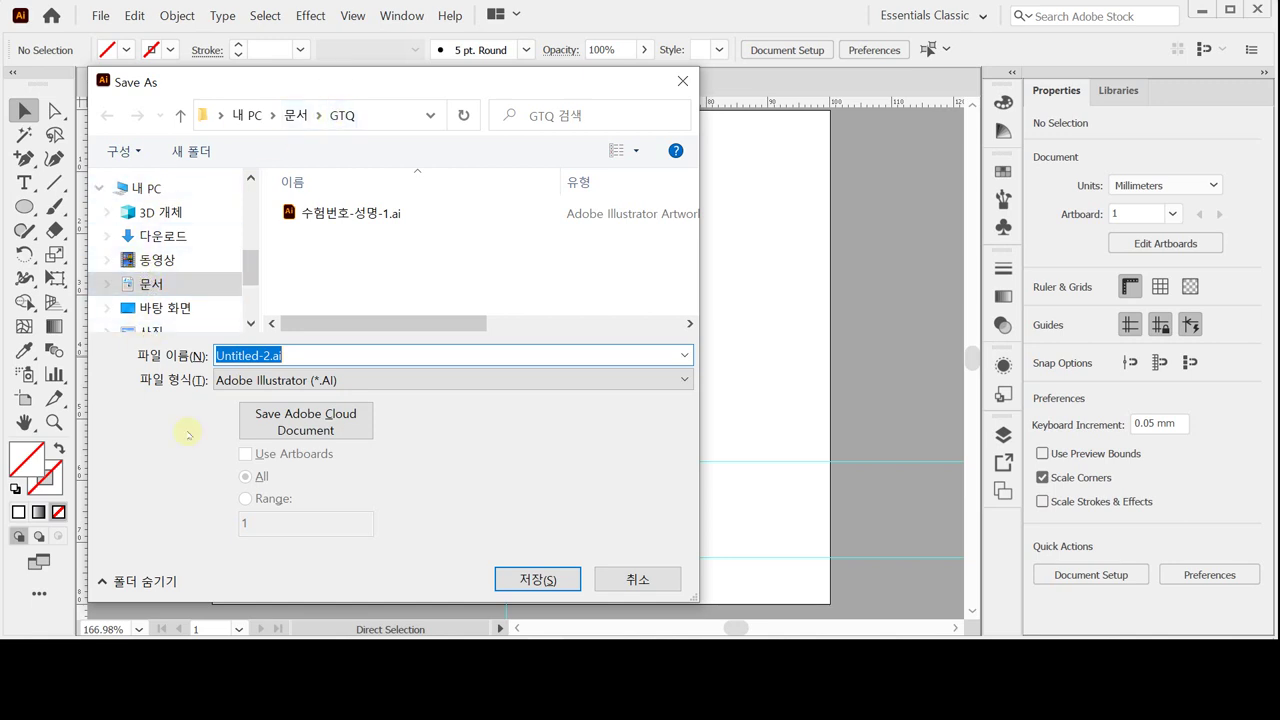
{"action": "left_click", "coordinate": [320, 213]}
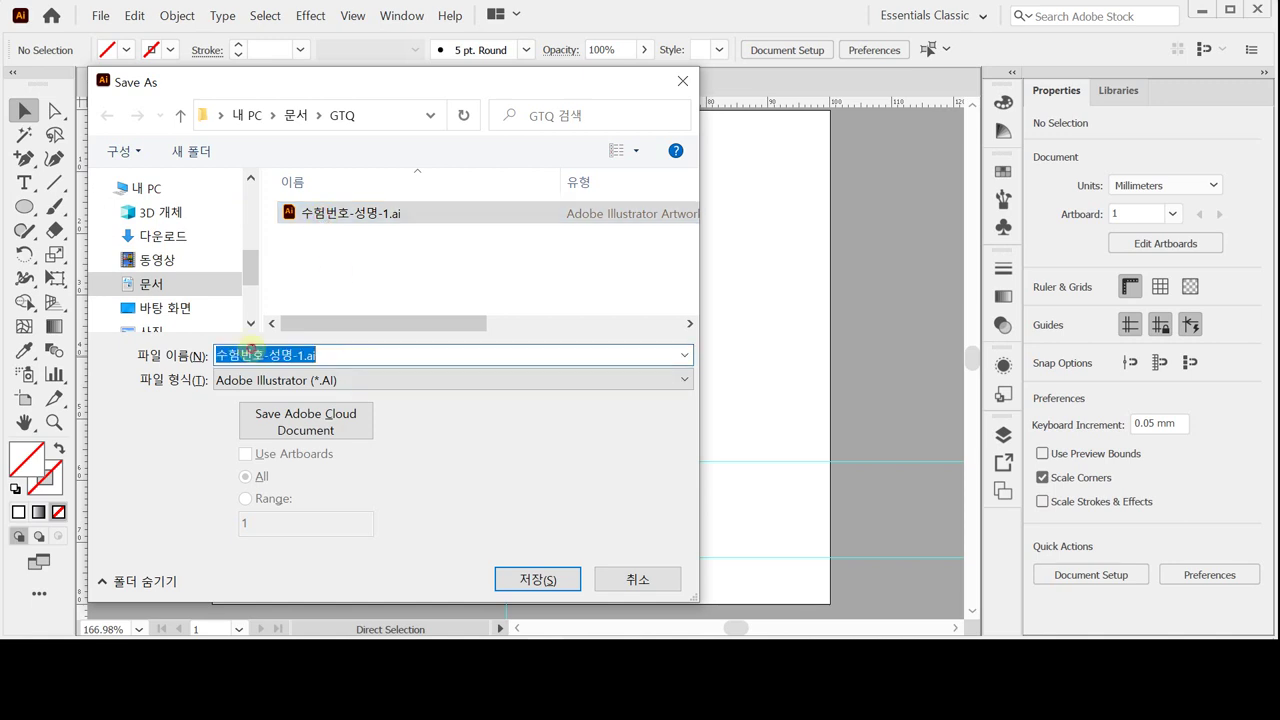
{"action": "left_click_drag", "start_coordinate": [298, 357], "coordinate": [330, 364]}
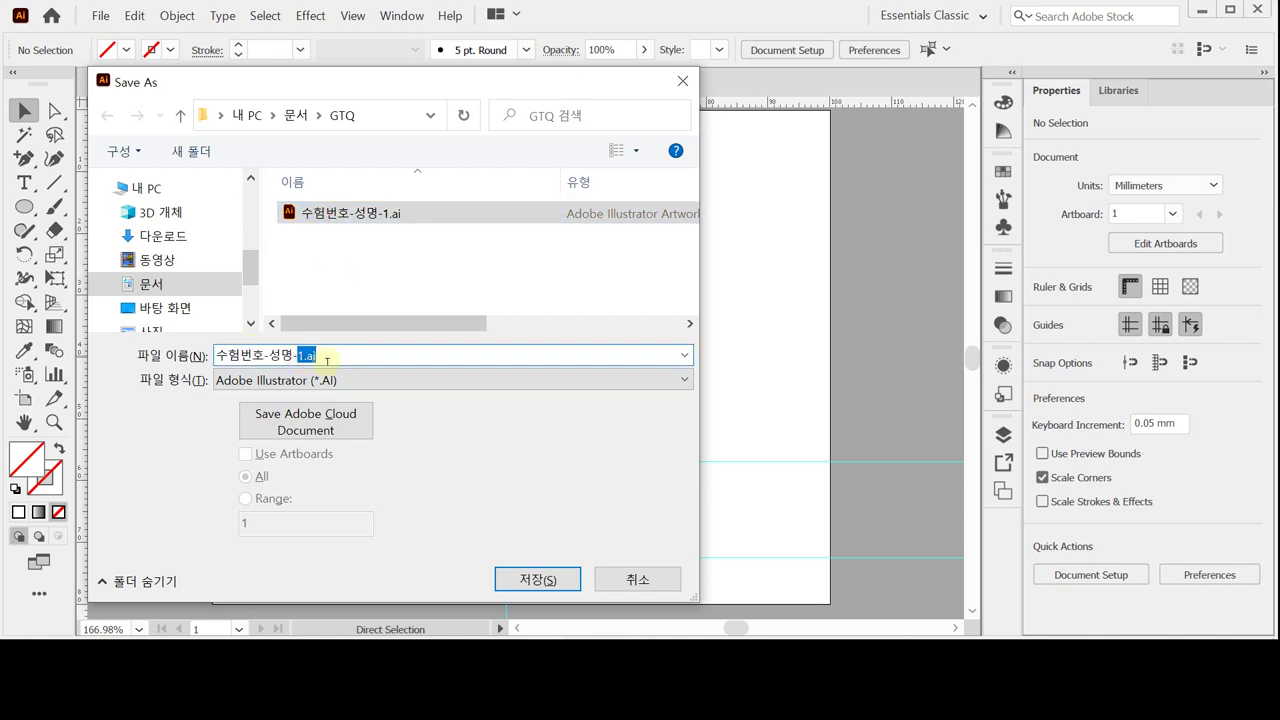
{"action": "type", "text": "2"}
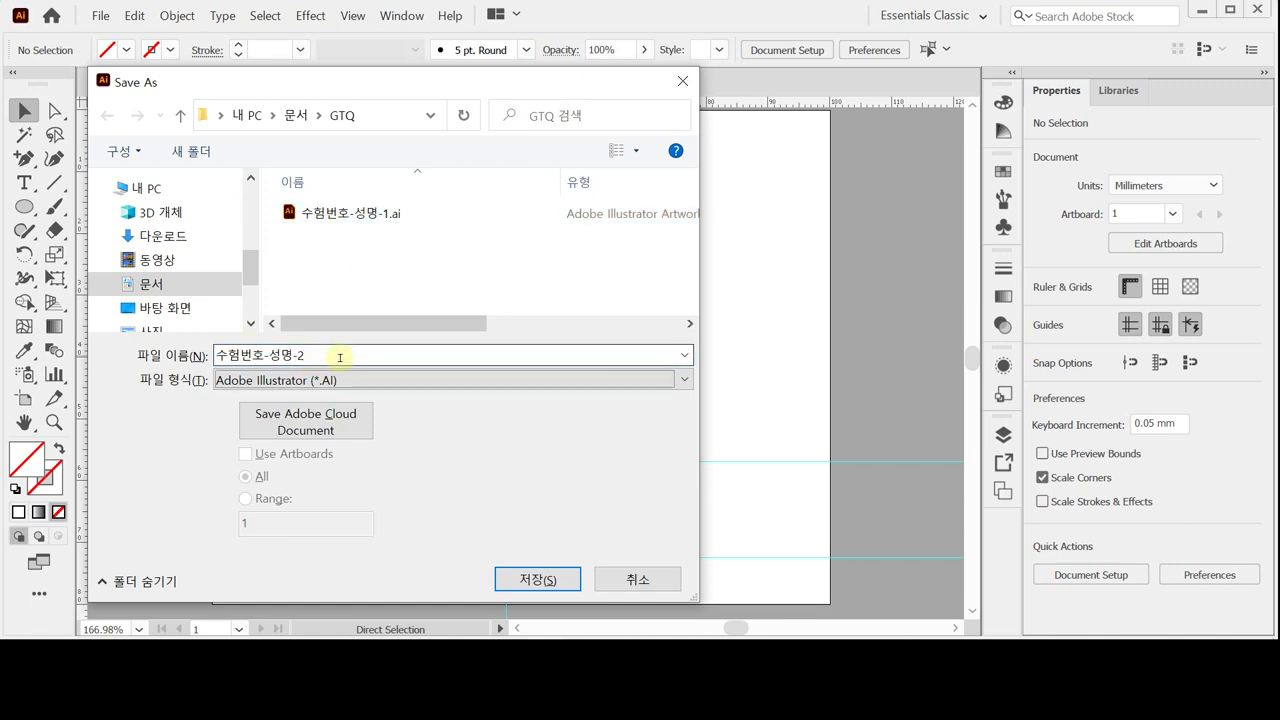
{"action": "key", "text": "Tab"}
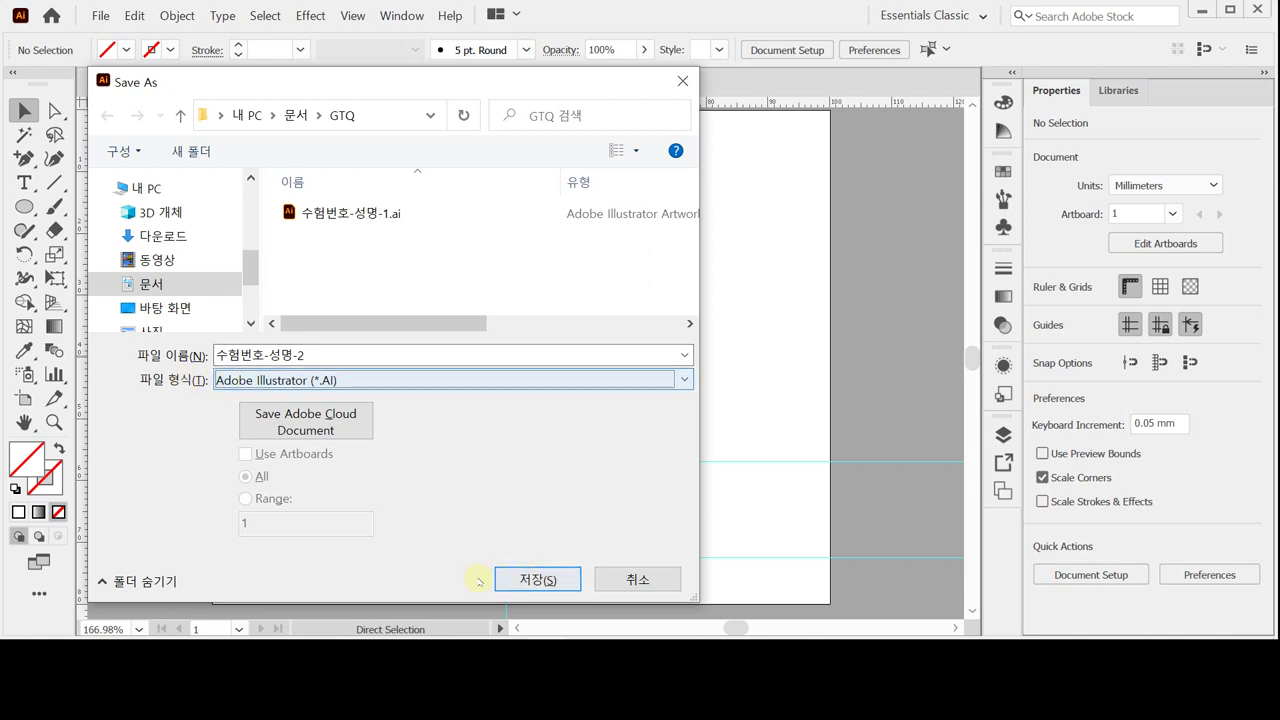
{"action": "left_click", "coordinate": [537, 580]}
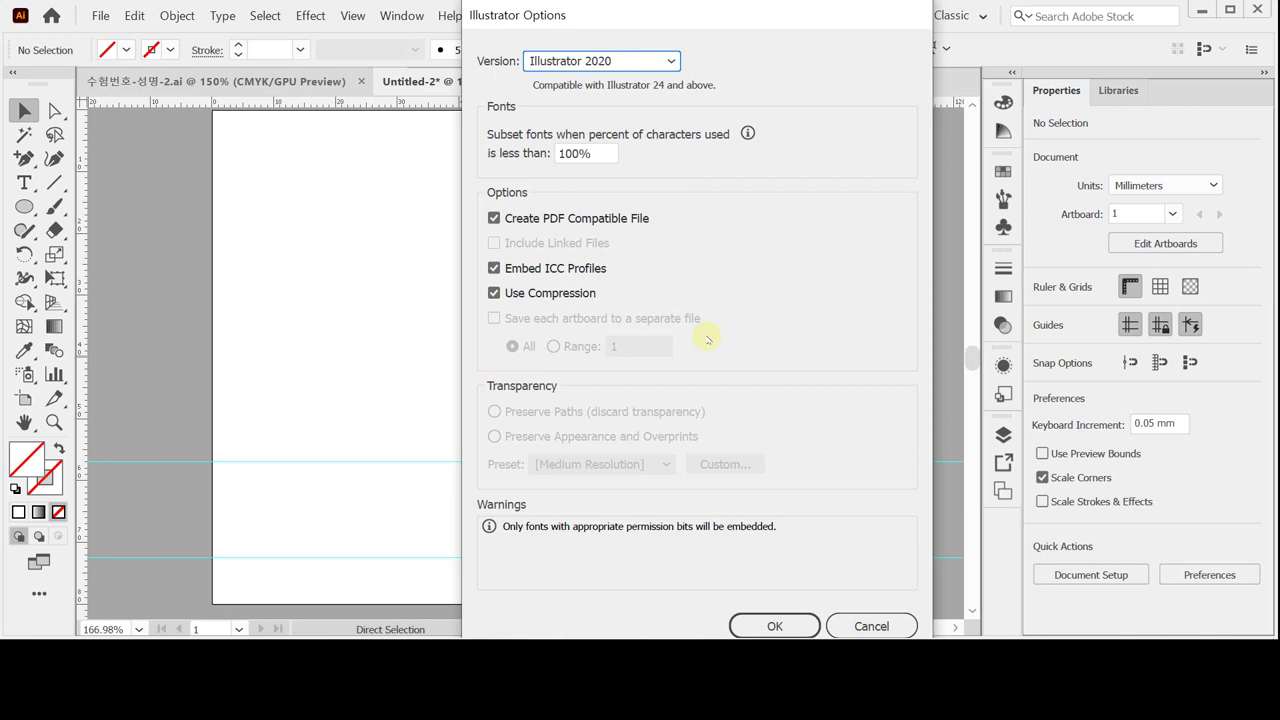
{"action": "key", "text": "Escape"}
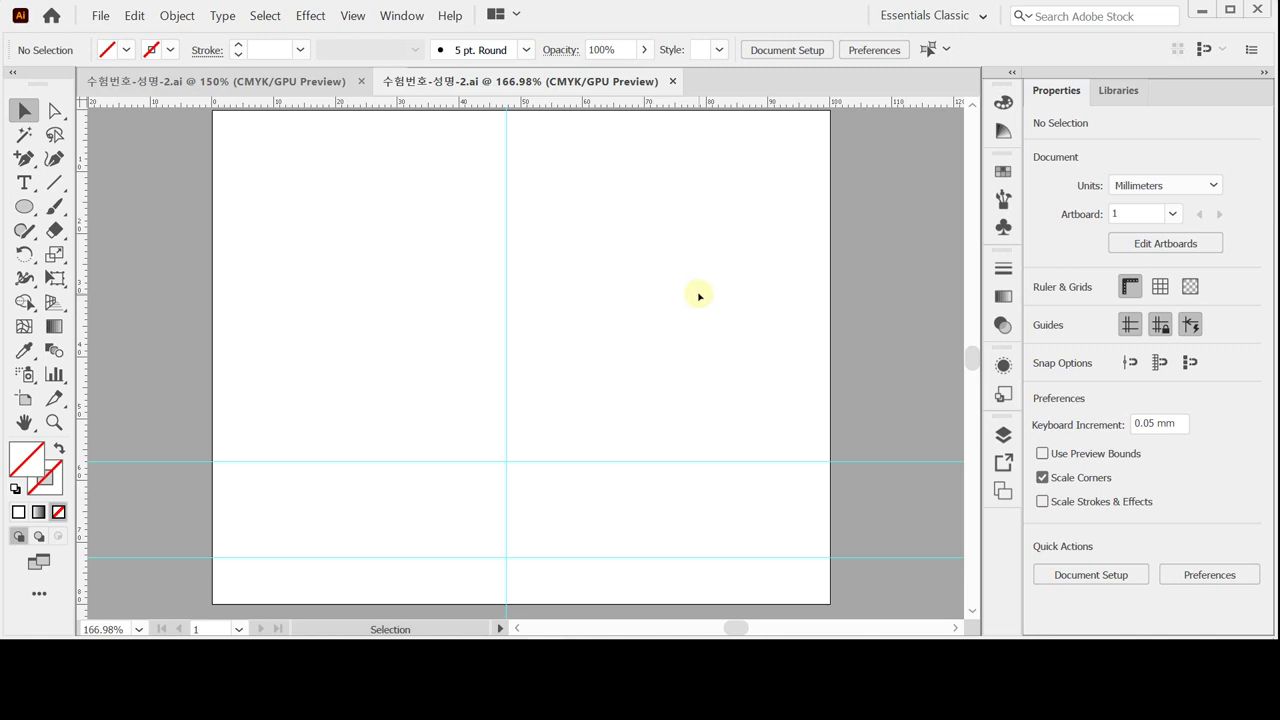
Copy the tent shapes with their ropes and black pegs from the finished camping artwork and paste them into the new document.
{"action": "left_click", "coordinate": [186, 81]}
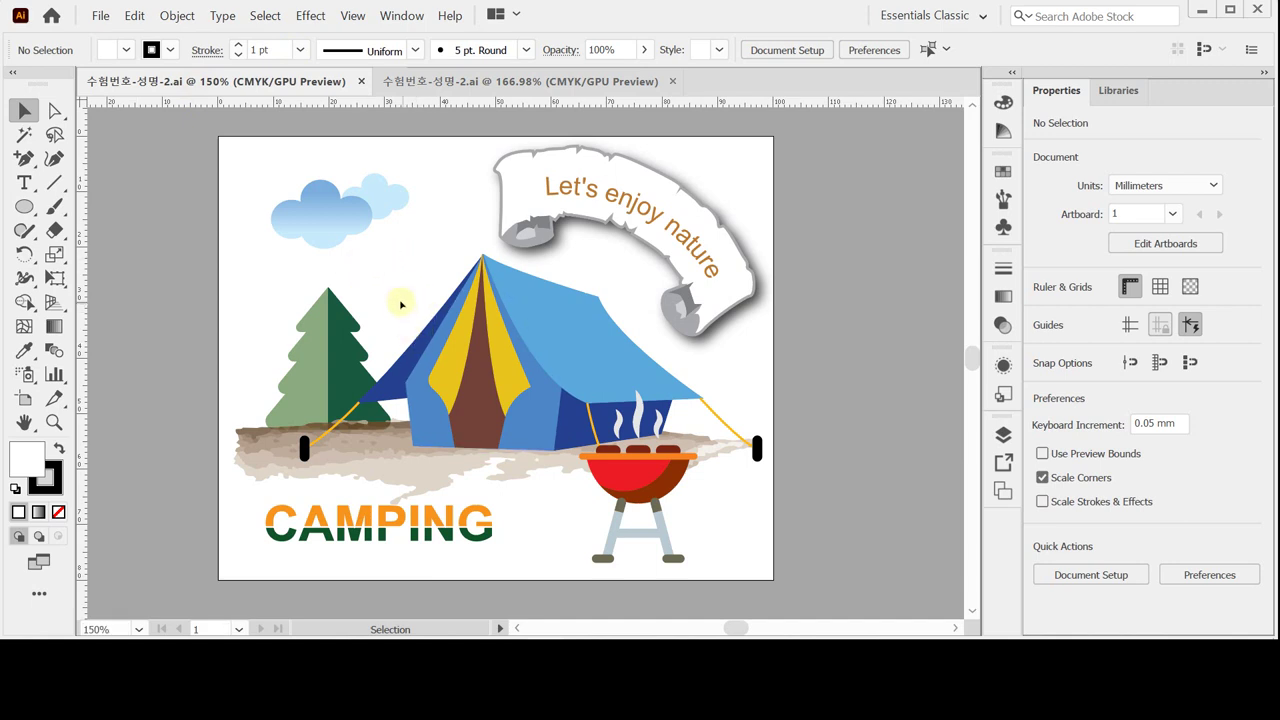
{"action": "left_click_drag", "start_coordinate": [403, 302], "coordinate": [640, 390]}
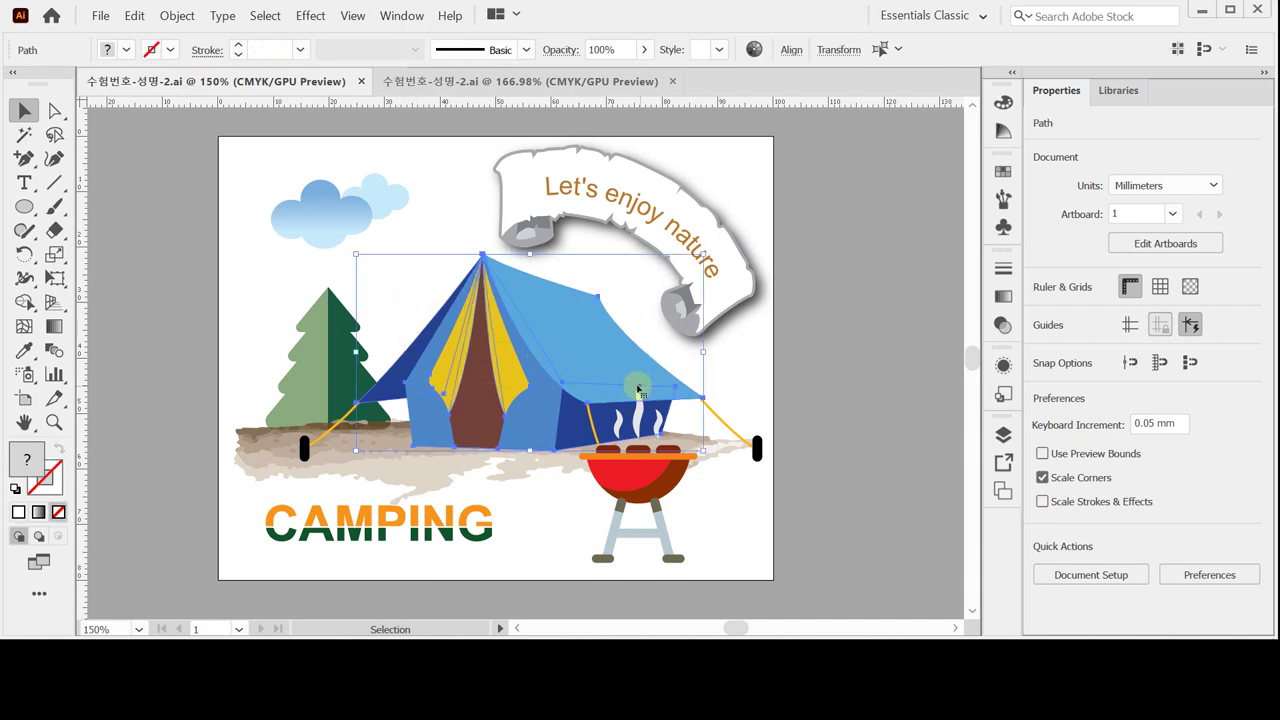
{"action": "left_click", "coordinate": [303, 450], "text": "shift"}
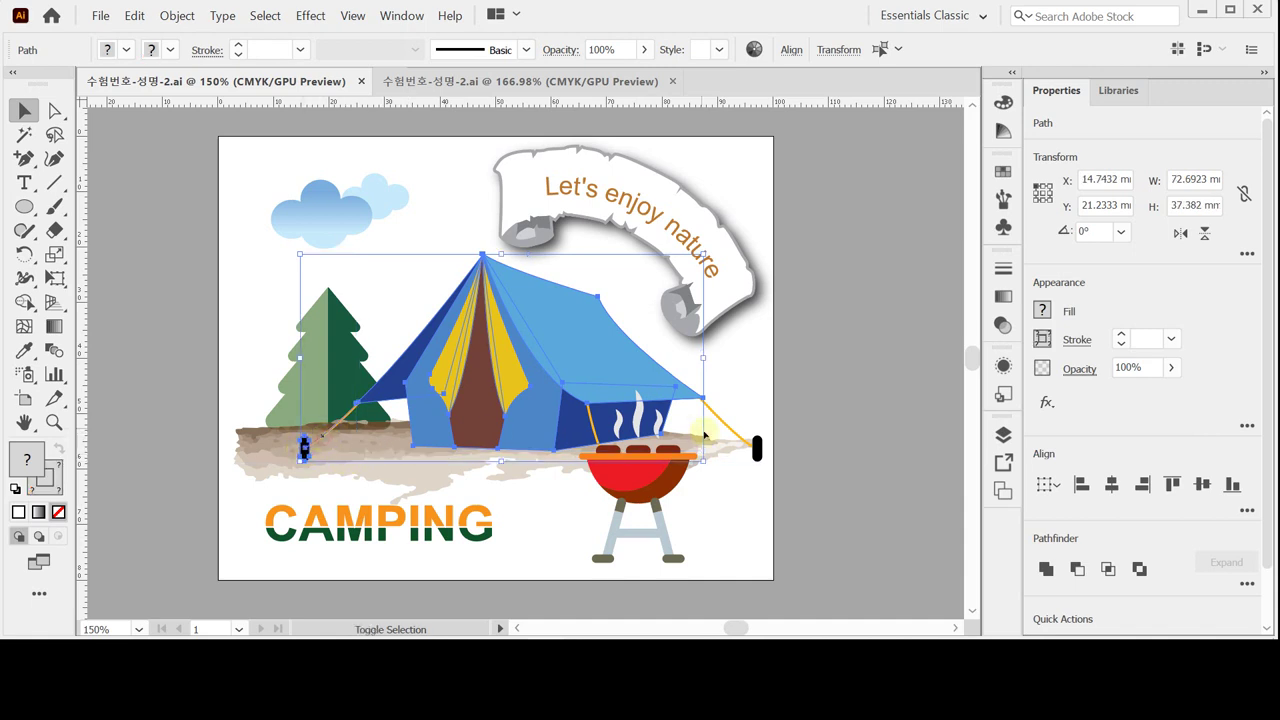
{"action": "left_click", "coordinate": [757, 449], "text": "shift"}
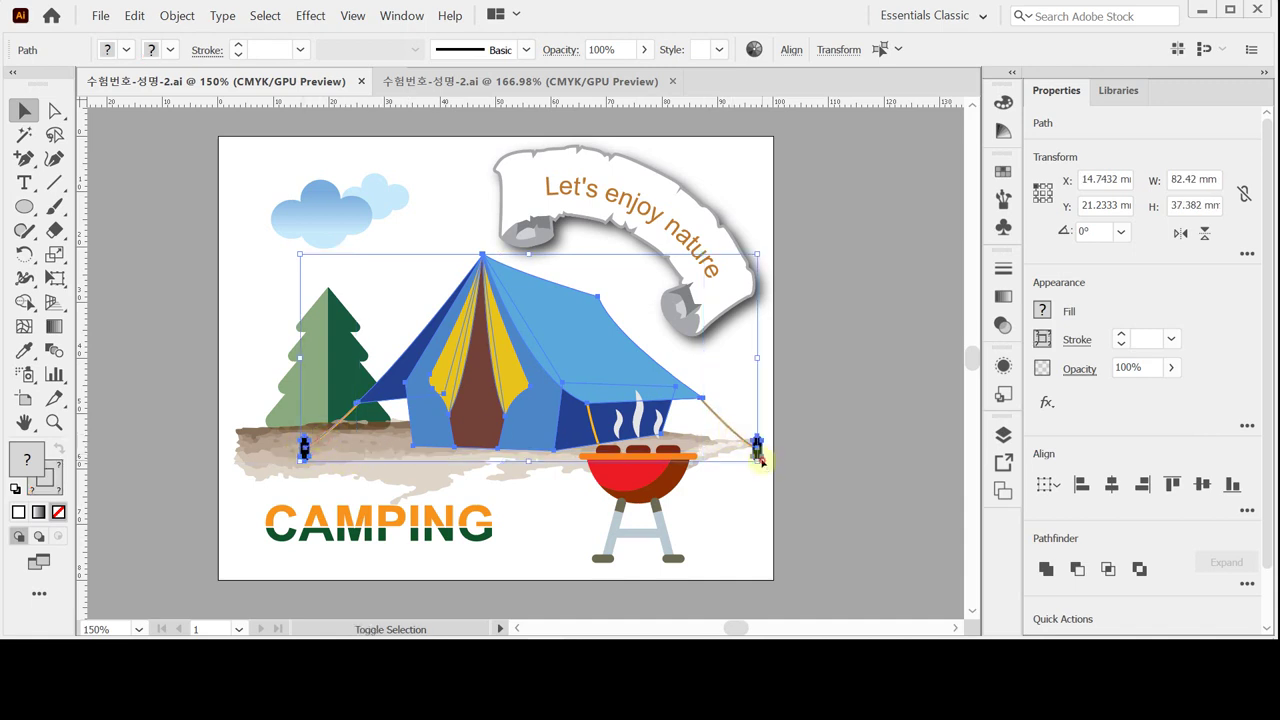
{"action": "left_click", "coordinate": [597, 432], "text": "shift"}
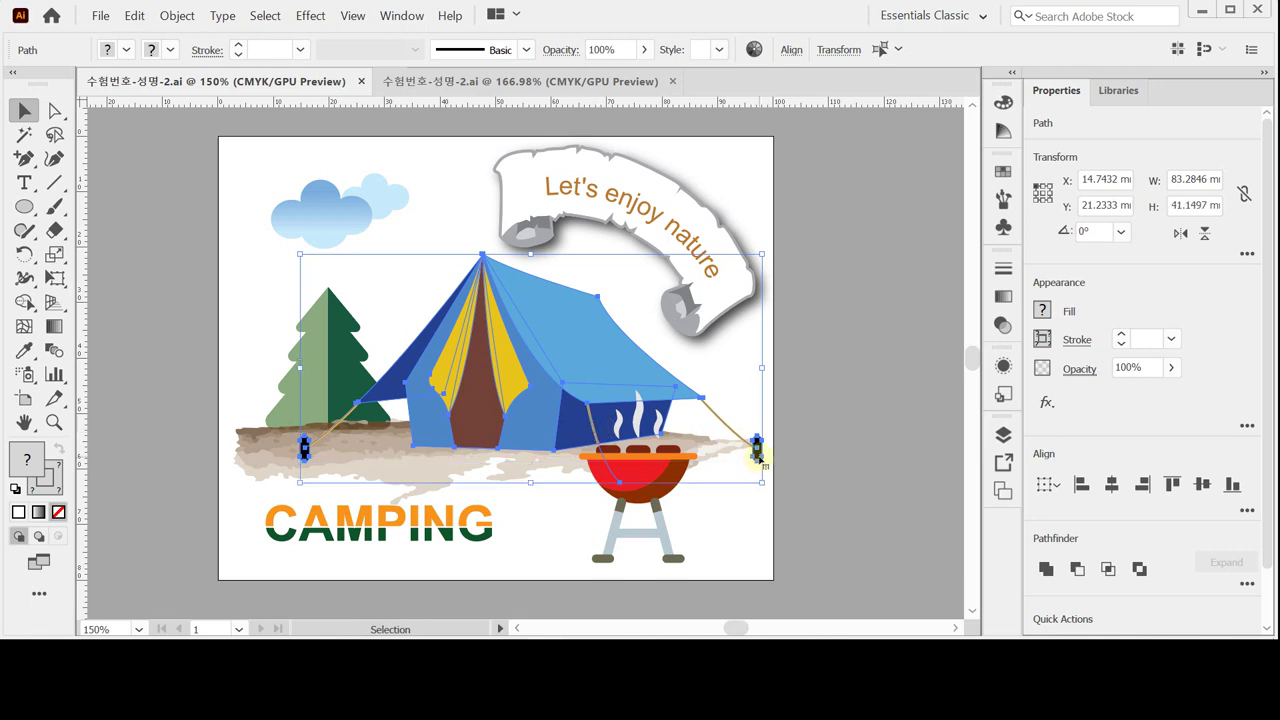
{"action": "left_click", "coordinate": [583, 411], "text": "shift"}
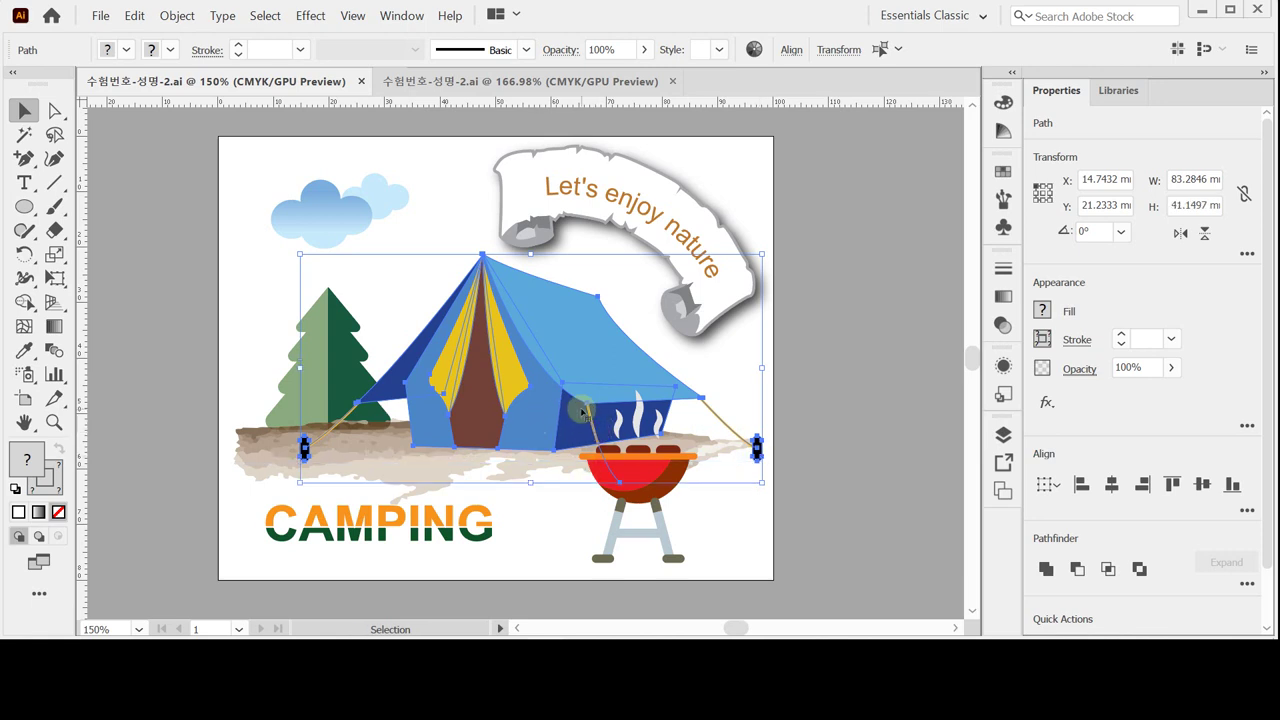
{"action": "left_click", "coordinate": [510, 82]}
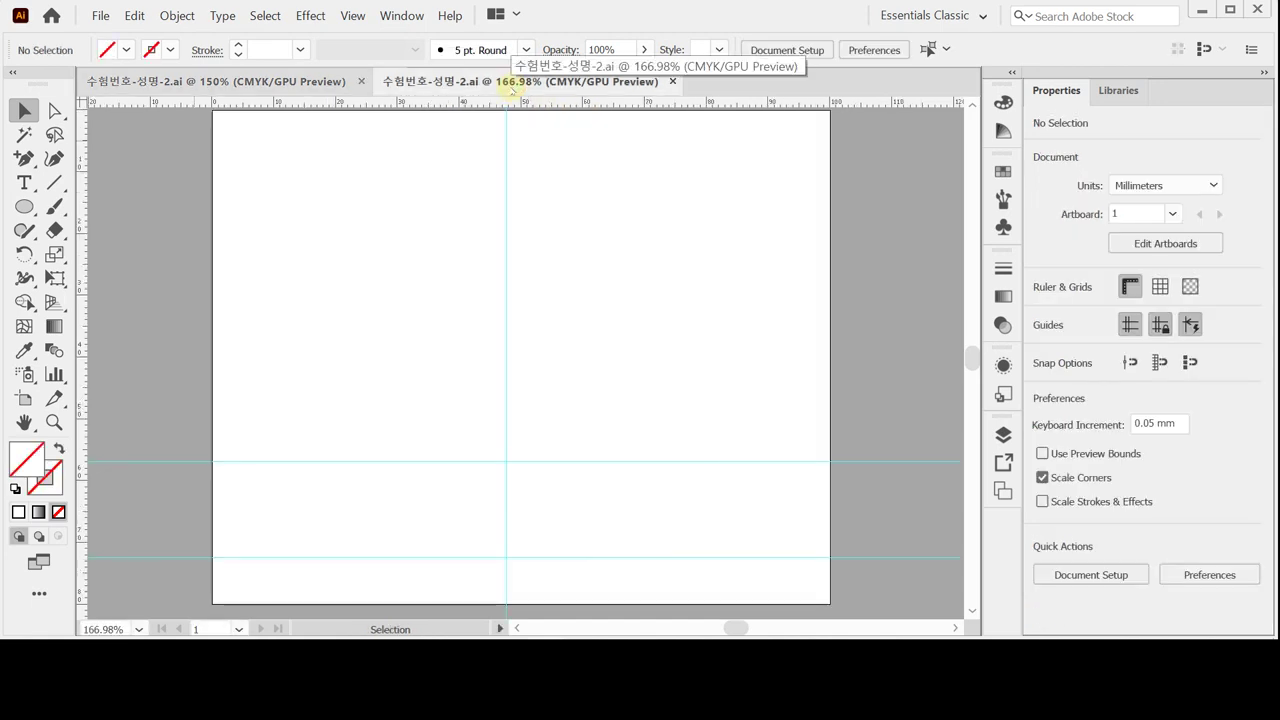
{"action": "key", "text": "ctrl+v"}
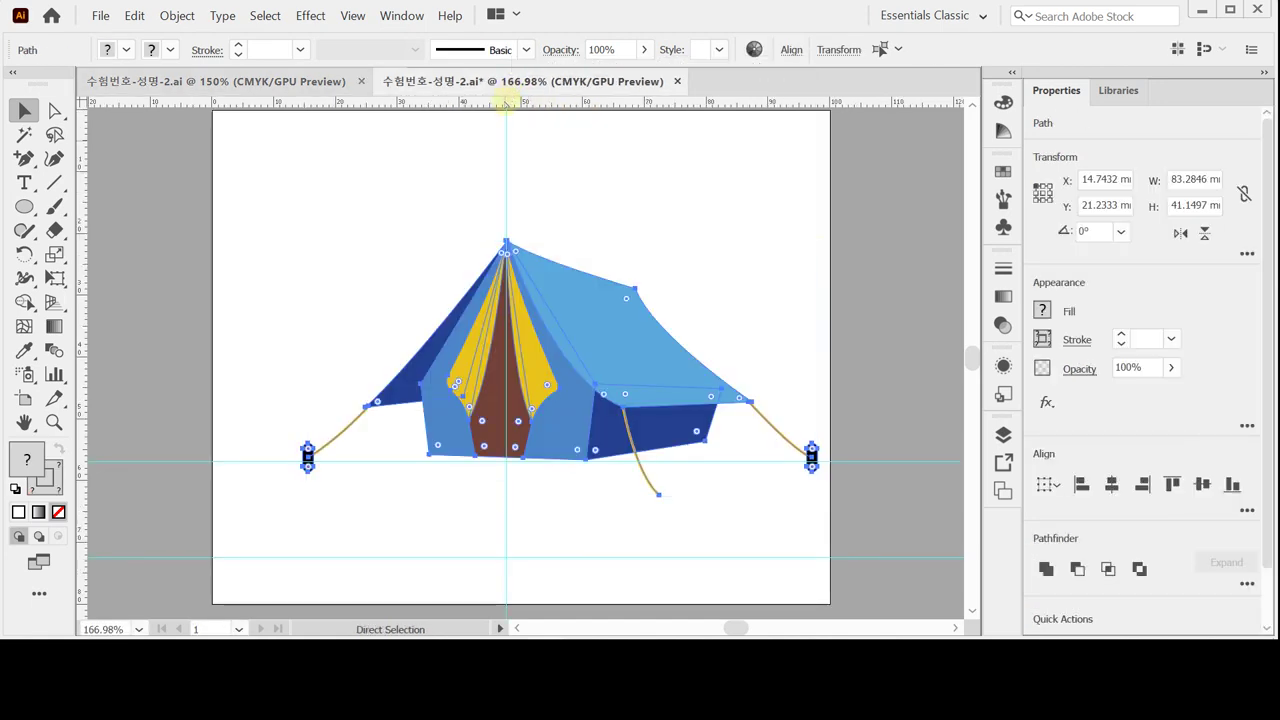
Convert the pasted tent shapes, ropes and pegs into guides and save the document.
{"action": "key", "text": "ctrl+5"}
{"action": "key", "text": "ctrl+equal"}
{"action": "left_click_drag", "start_coordinate": [643, 443], "coordinate": [651, 369]}
{"action": "key", "text": "ctrl+s"}
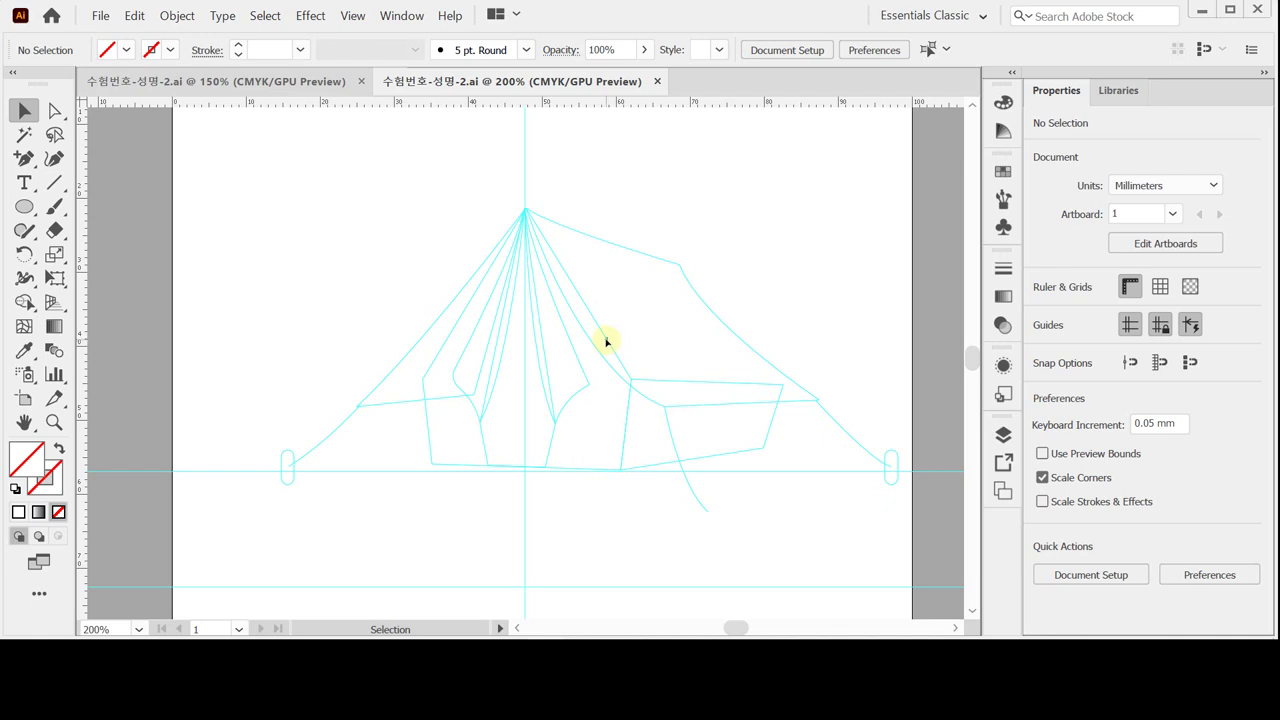
Trace the tent's five-sided front wall as a closed Pen tool path with the default white fill and 1 pt black stroke.
{"action": "left_click", "coordinate": [24, 158]}
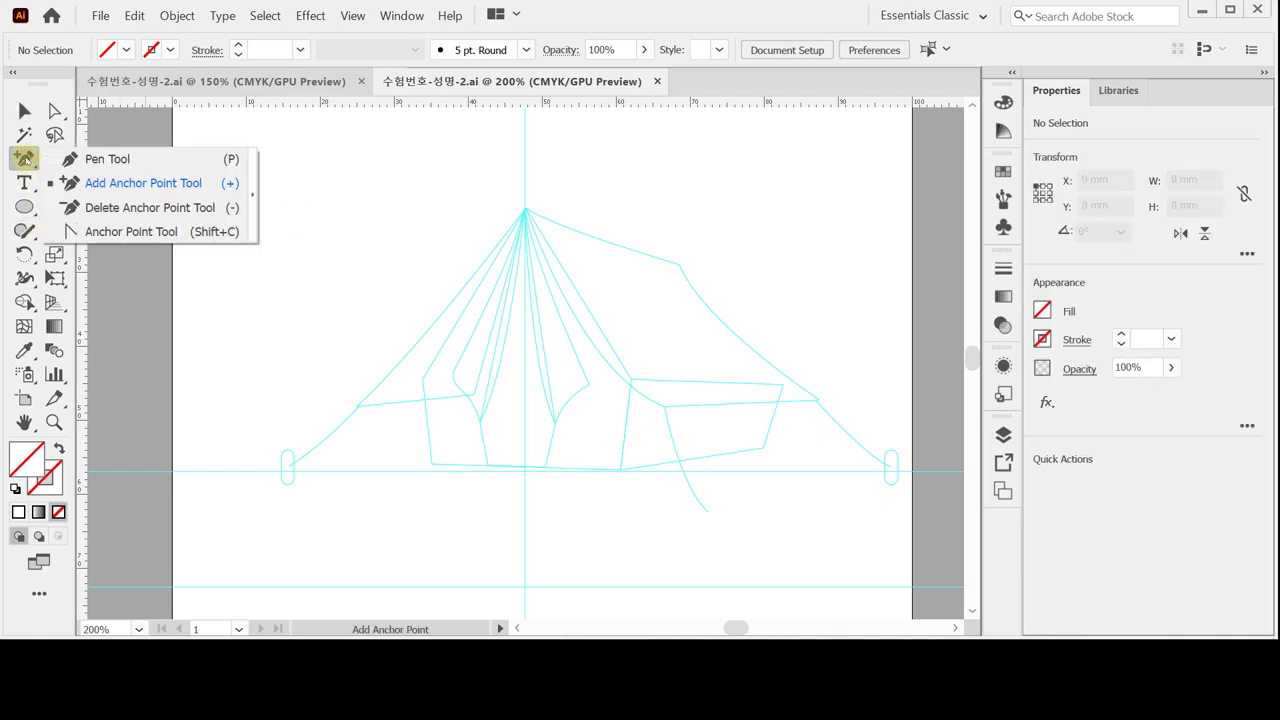
{"action": "left_click", "coordinate": [84, 159]}
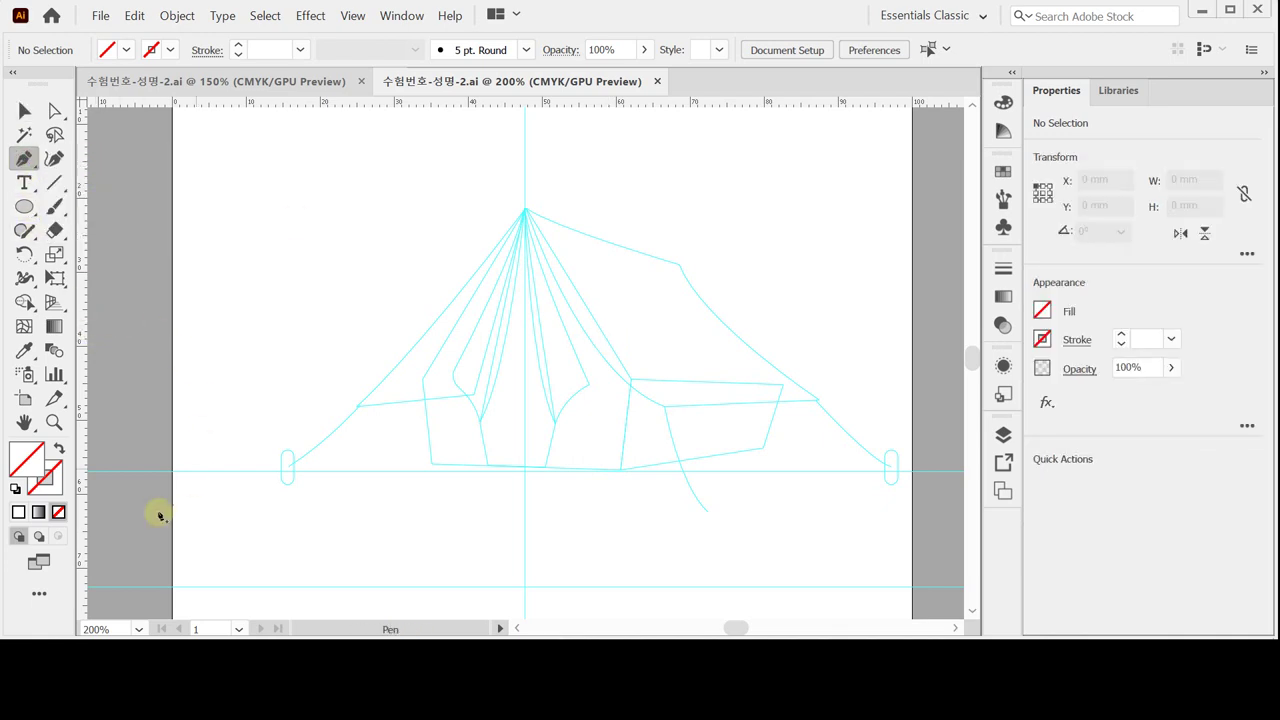
{"action": "left_click", "coordinate": [14, 489]}
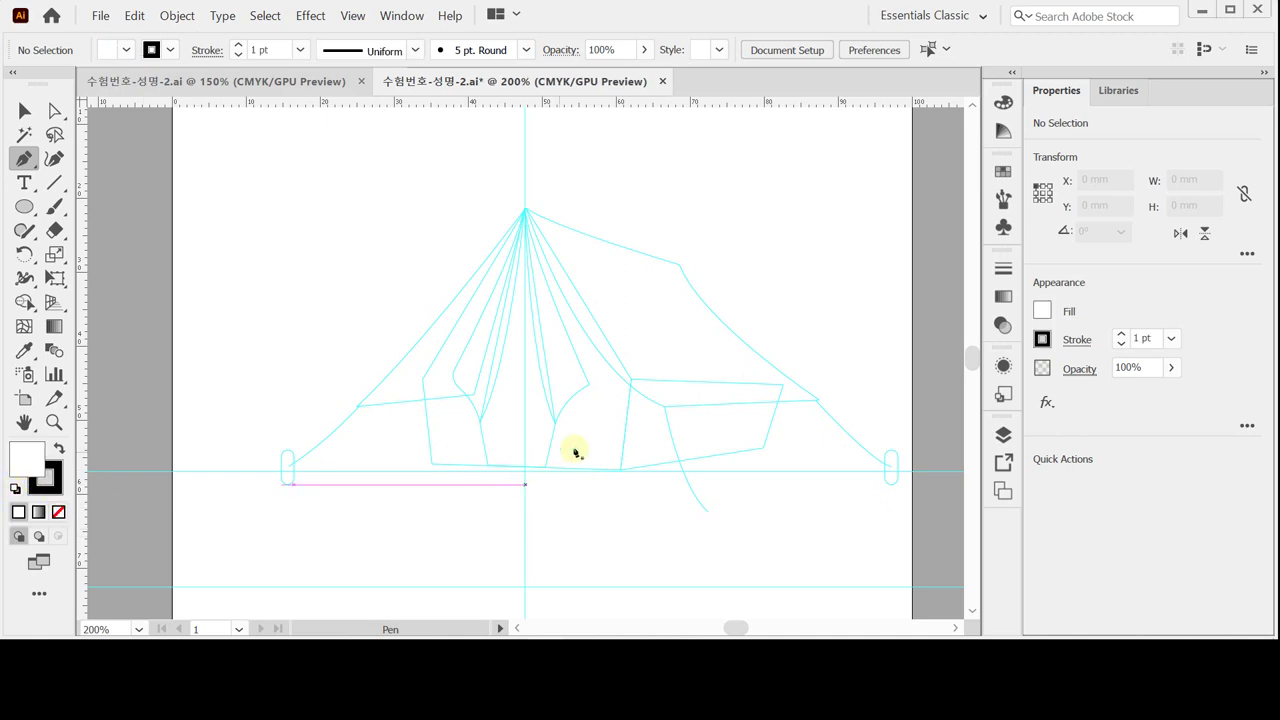
{"action": "scroll", "coordinate": [660, 443], "scroll_direction": "up", "scroll_amount": 1}
{"action": "left_click_drag", "start_coordinate": [597, 391], "coordinate": [603, 453]}
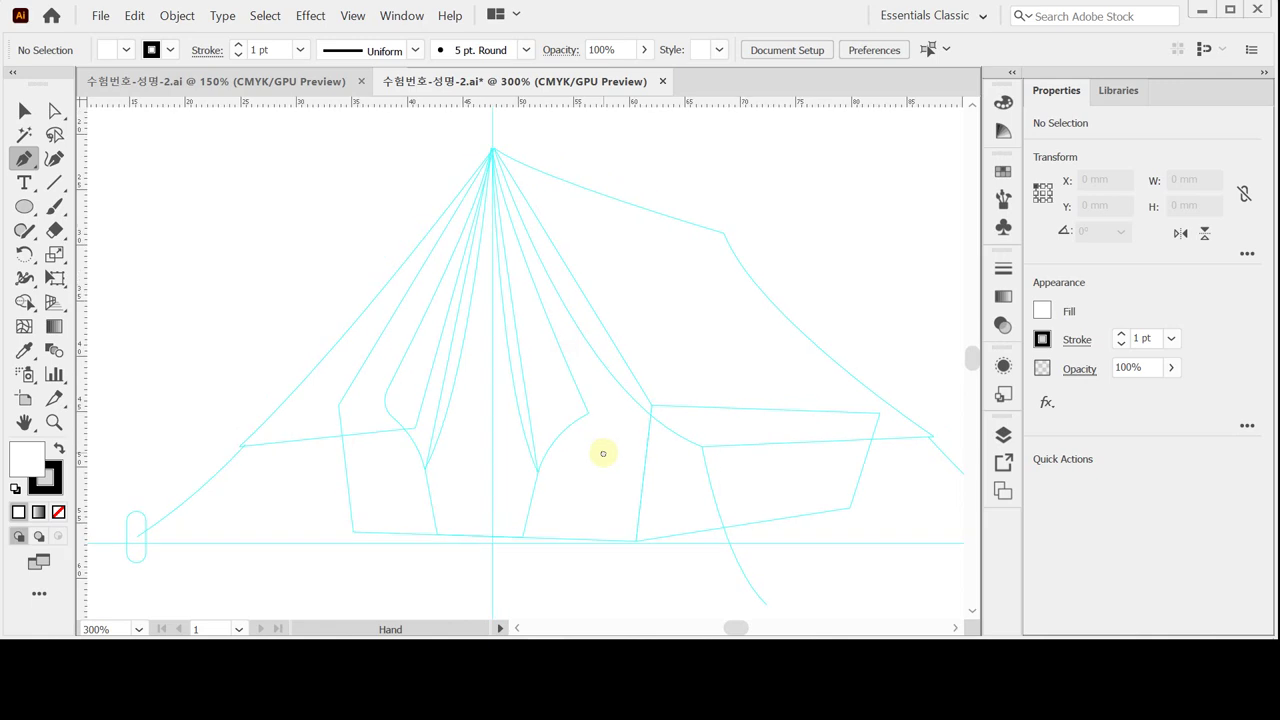
{"action": "left_click", "coordinate": [352, 531]}
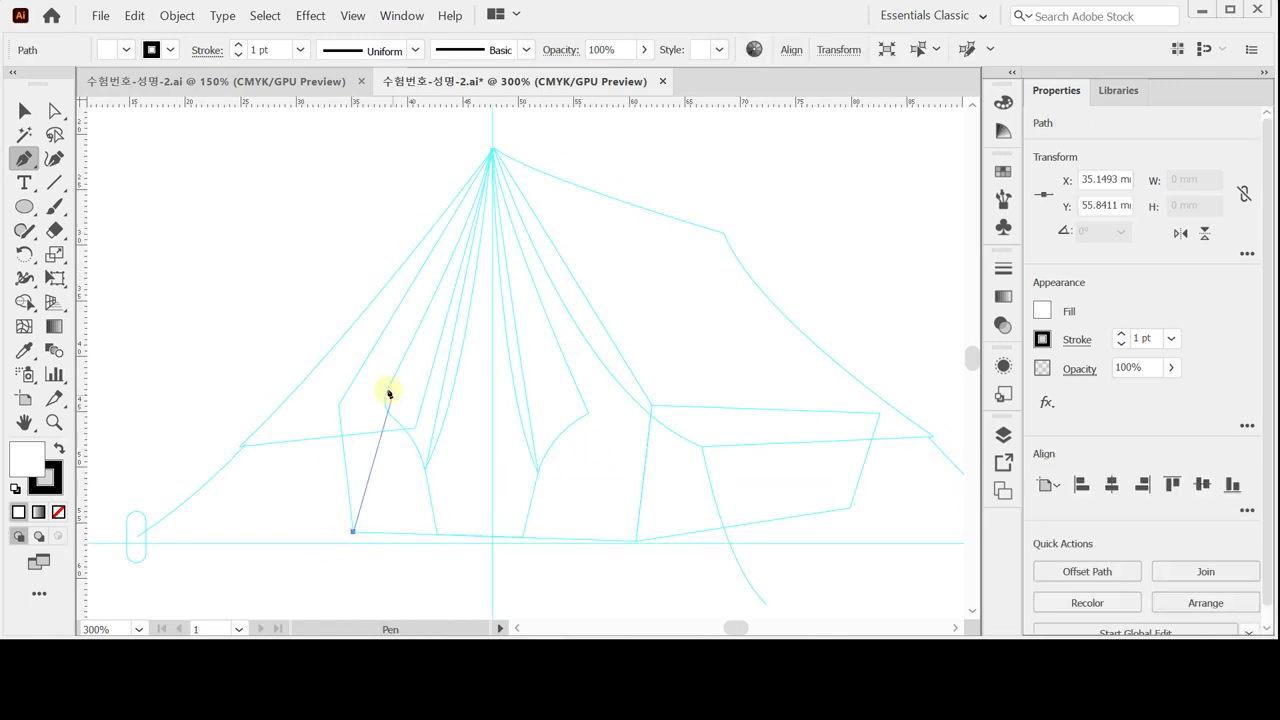
{"action": "left_click", "coordinate": [339, 408]}
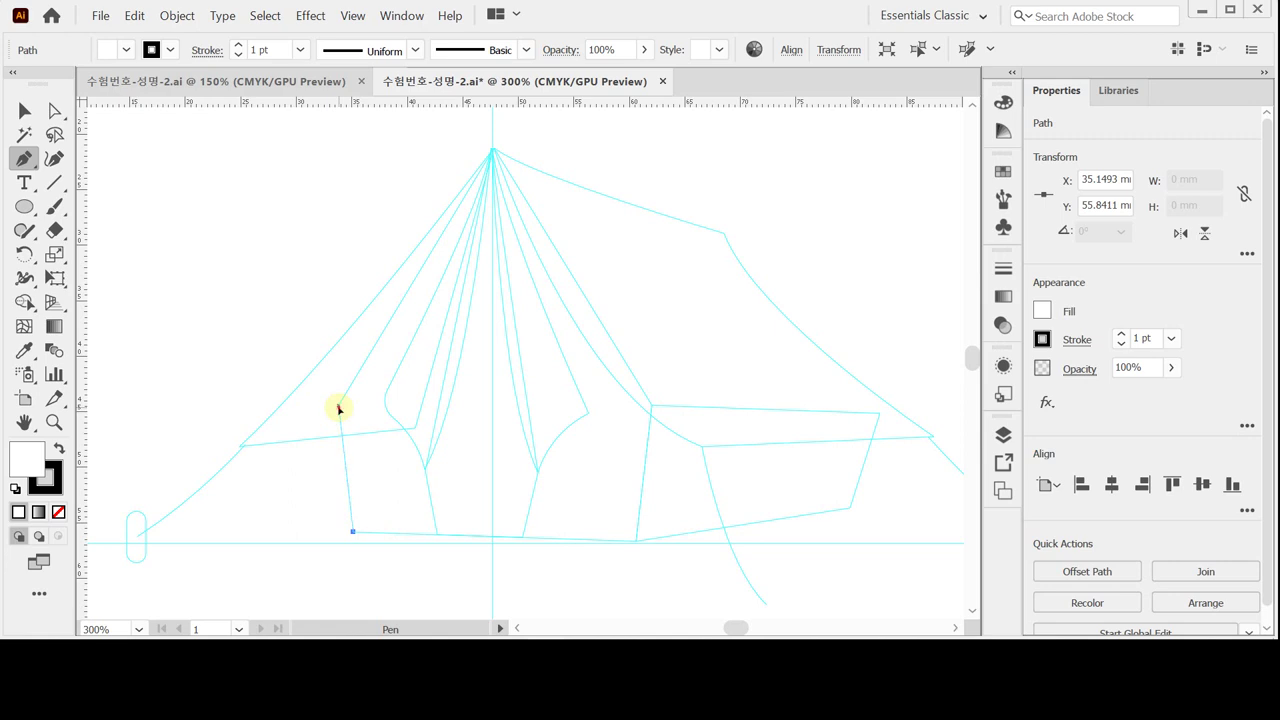
{"action": "left_click", "coordinate": [494, 150]}
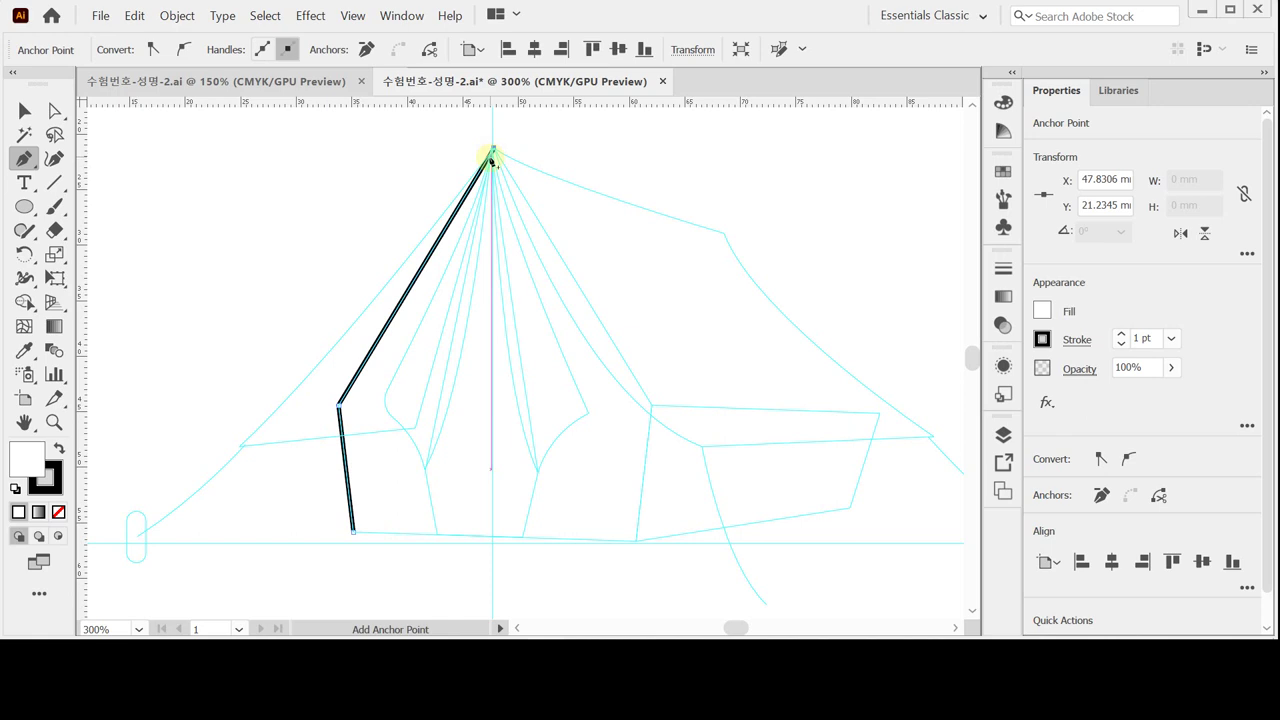
{"action": "left_click", "coordinate": [655, 408]}
{"action": "left_click", "coordinate": [637, 543]}
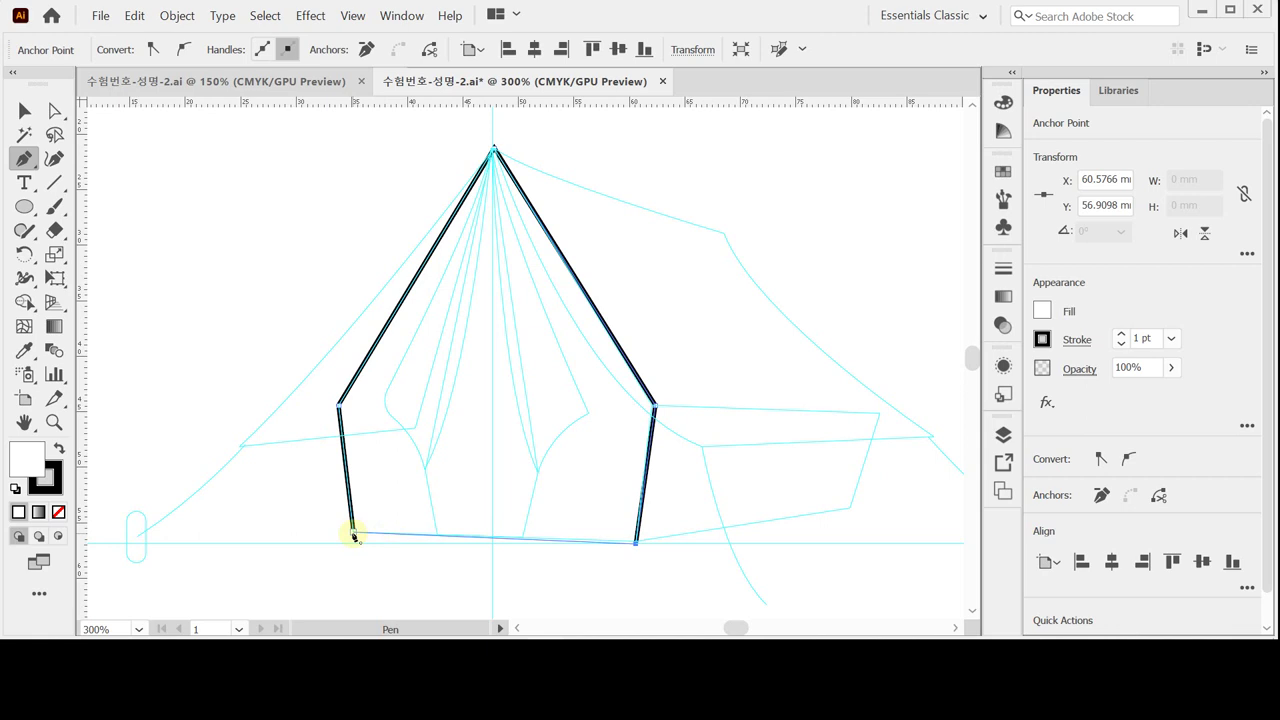
{"action": "left_click", "coordinate": [353, 535]}
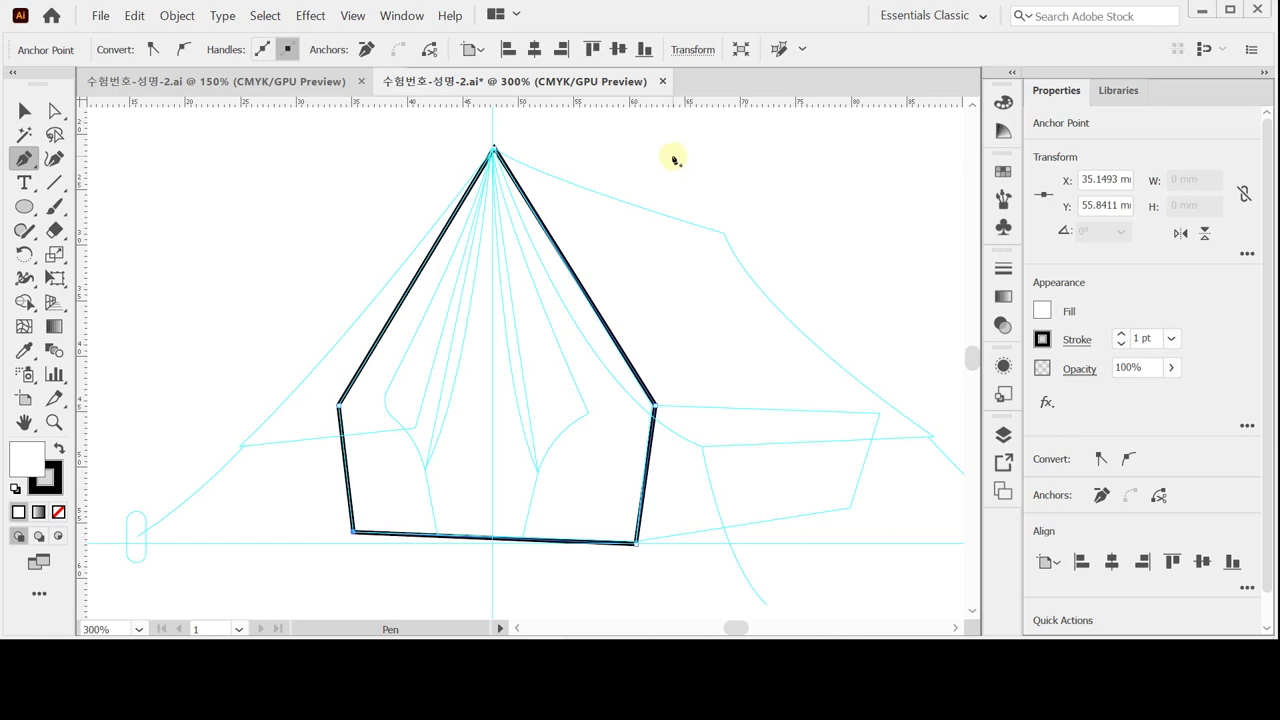
Trace the tent's four-sided side wall to the right of the front wall as a closed path.
{"action": "left_click_drag", "start_coordinate": [651, 414], "coordinate": [590, 385]}
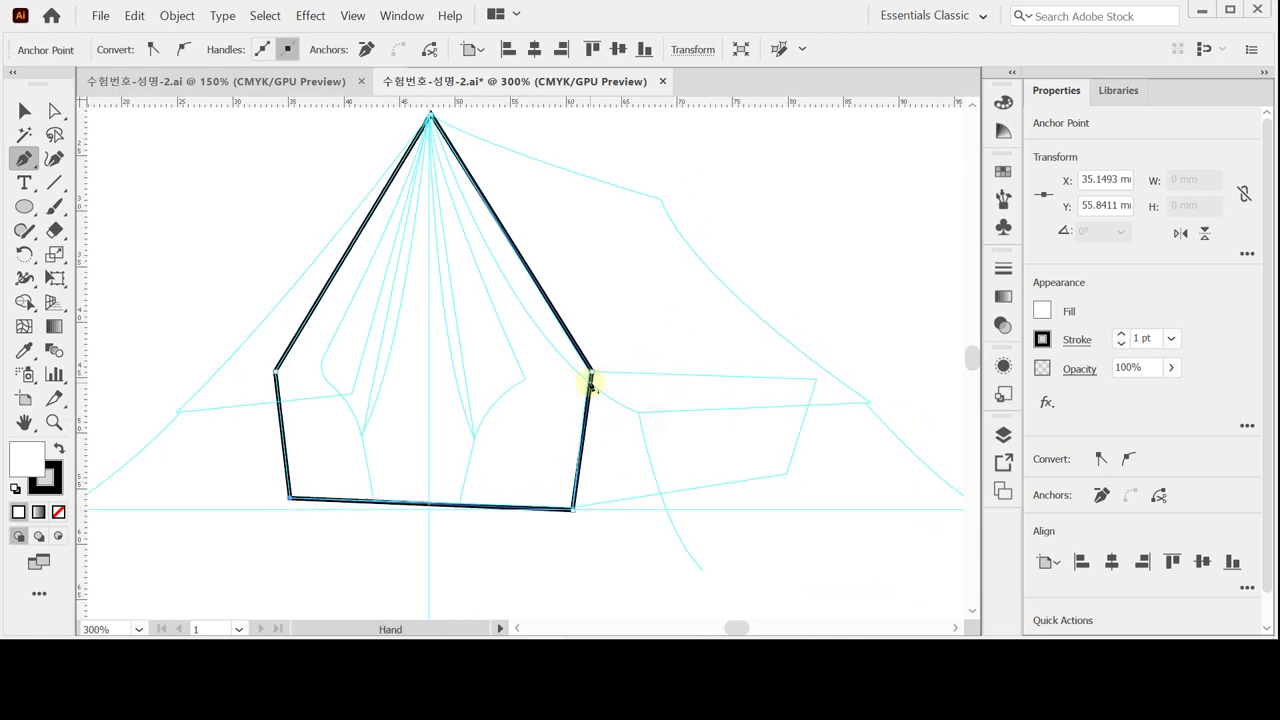
{"action": "left_click", "coordinate": [785, 477]}
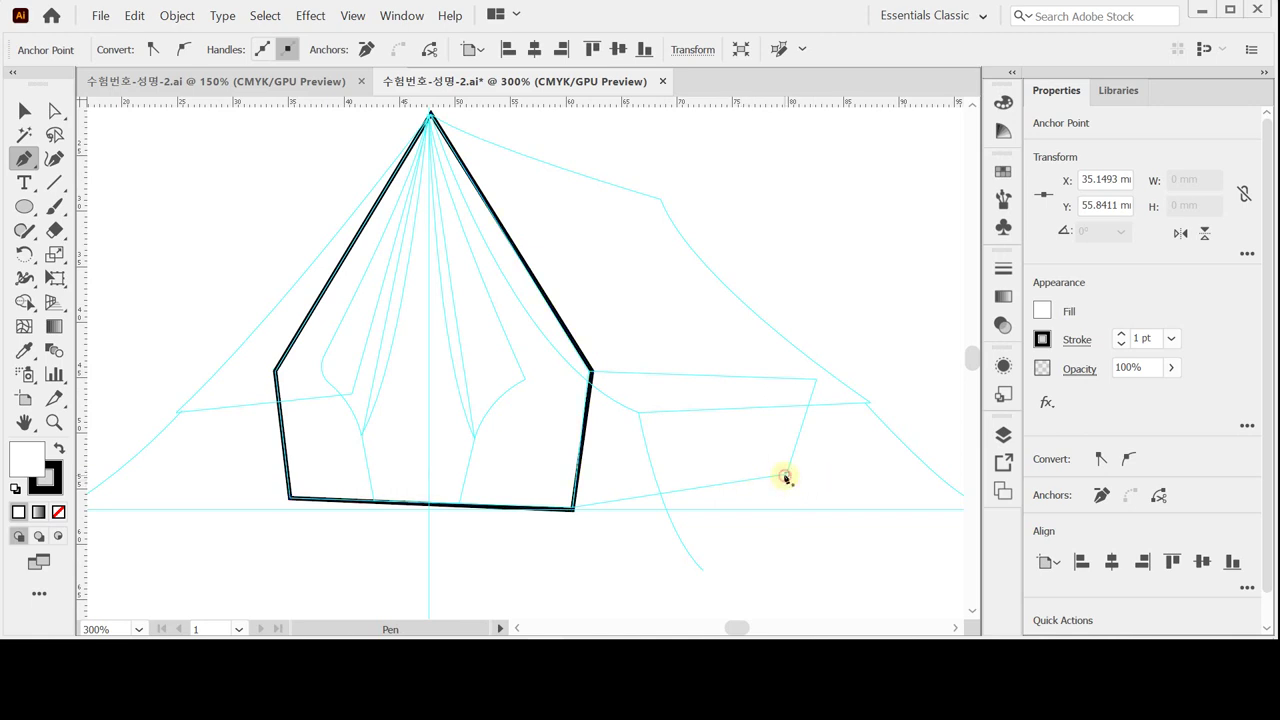
{"action": "left_click", "coordinate": [816, 380]}
{"action": "left_click", "coordinate": [591, 372]}
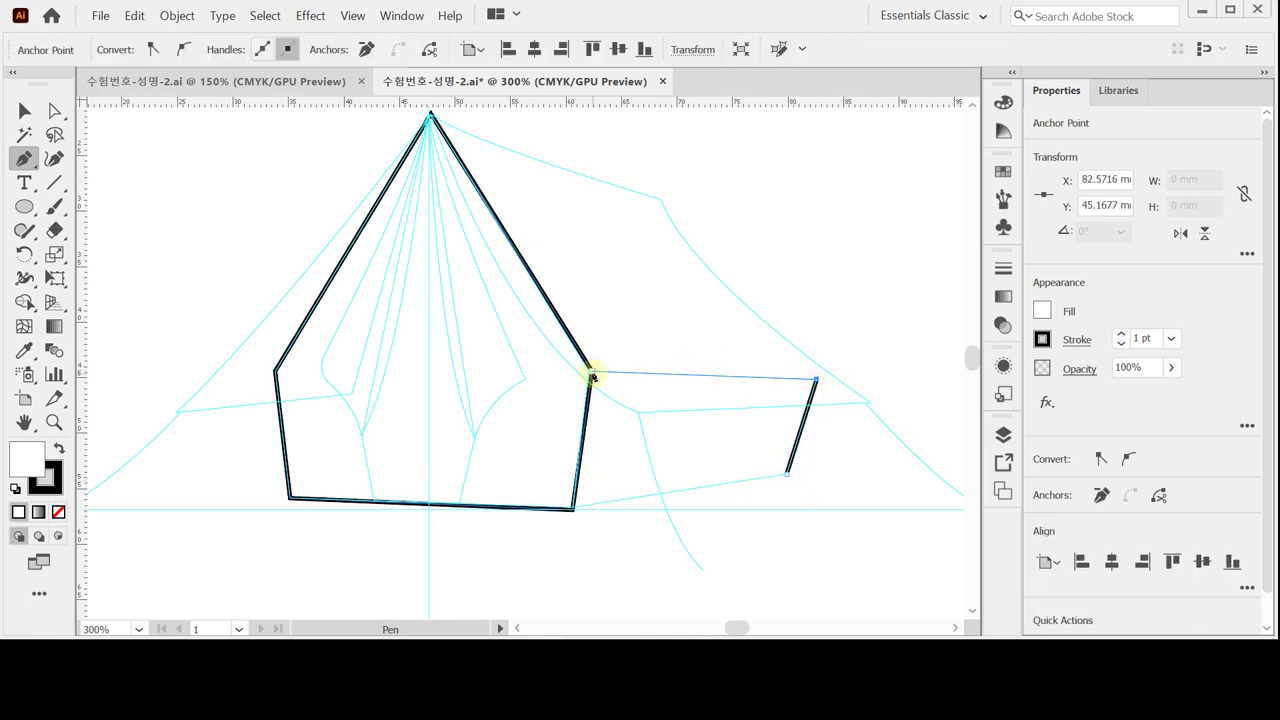
{"action": "left_click", "coordinate": [572, 511]}
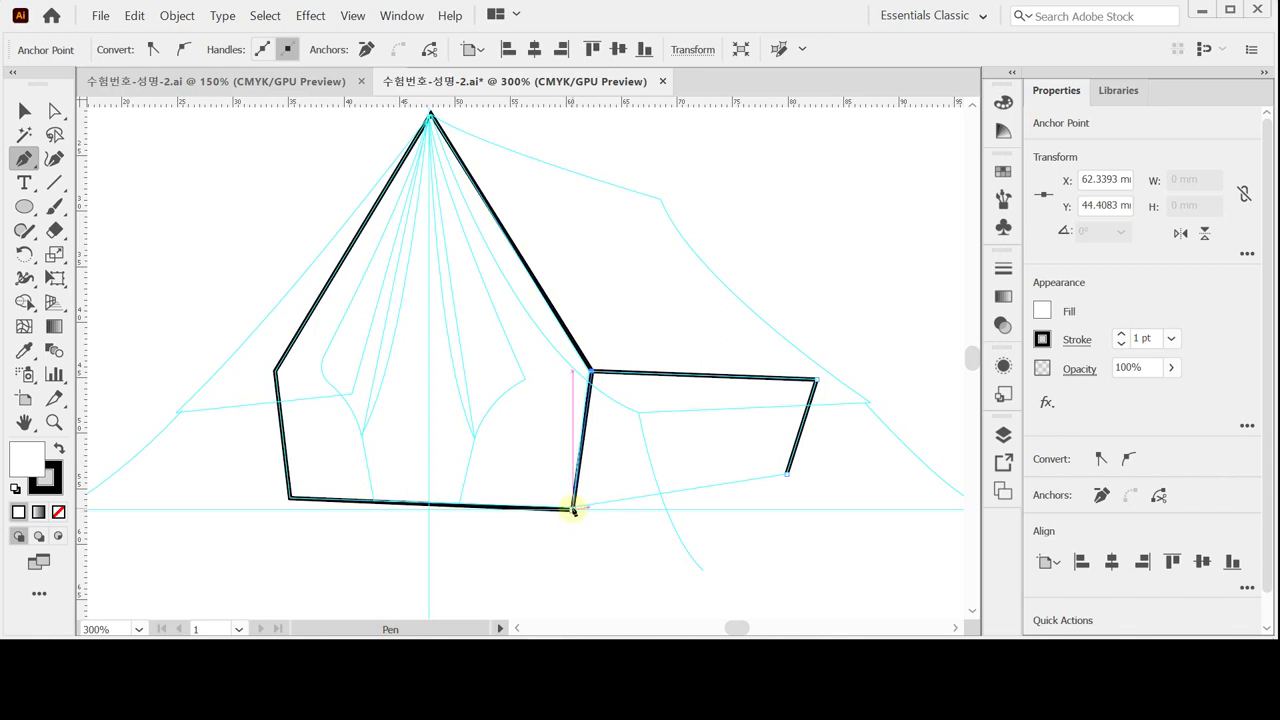
{"action": "left_click", "coordinate": [787, 477]}
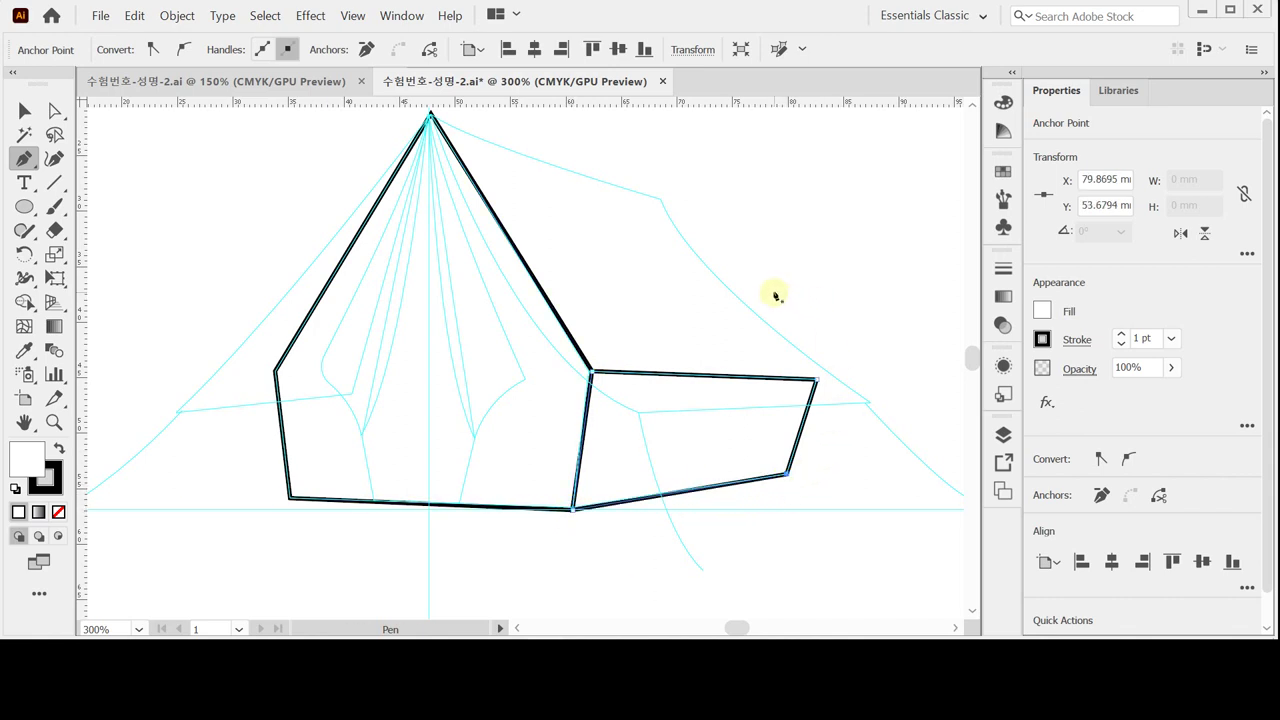
{"action": "key", "text": "Caps_Lock"}
{"action": "key", "text": "Caps_Lock"}
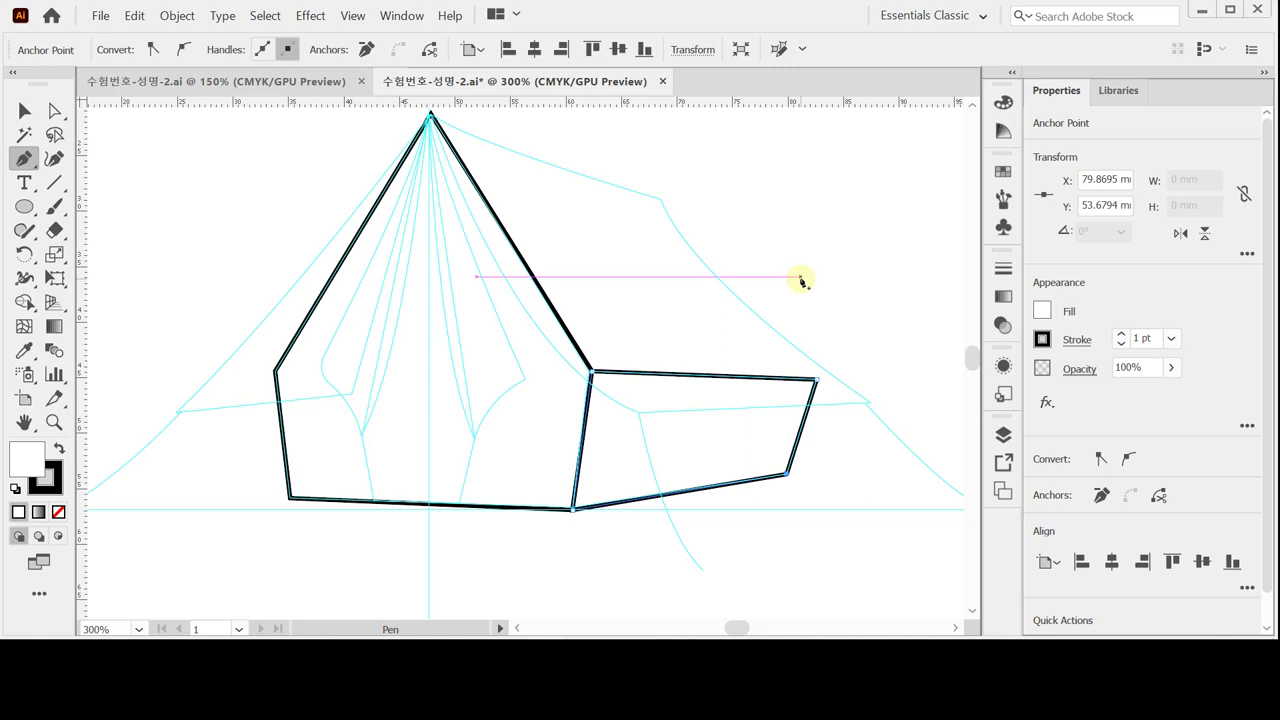
Float the Color panel over the canvas and remove the stroke from the side wall.
{"action": "left_click_drag", "start_coordinate": [1004, 102], "coordinate": [743, 118]}
{"action": "double_click", "coordinate": [731, 137]}
{"action": "double_click", "coordinate": [731, 137]}
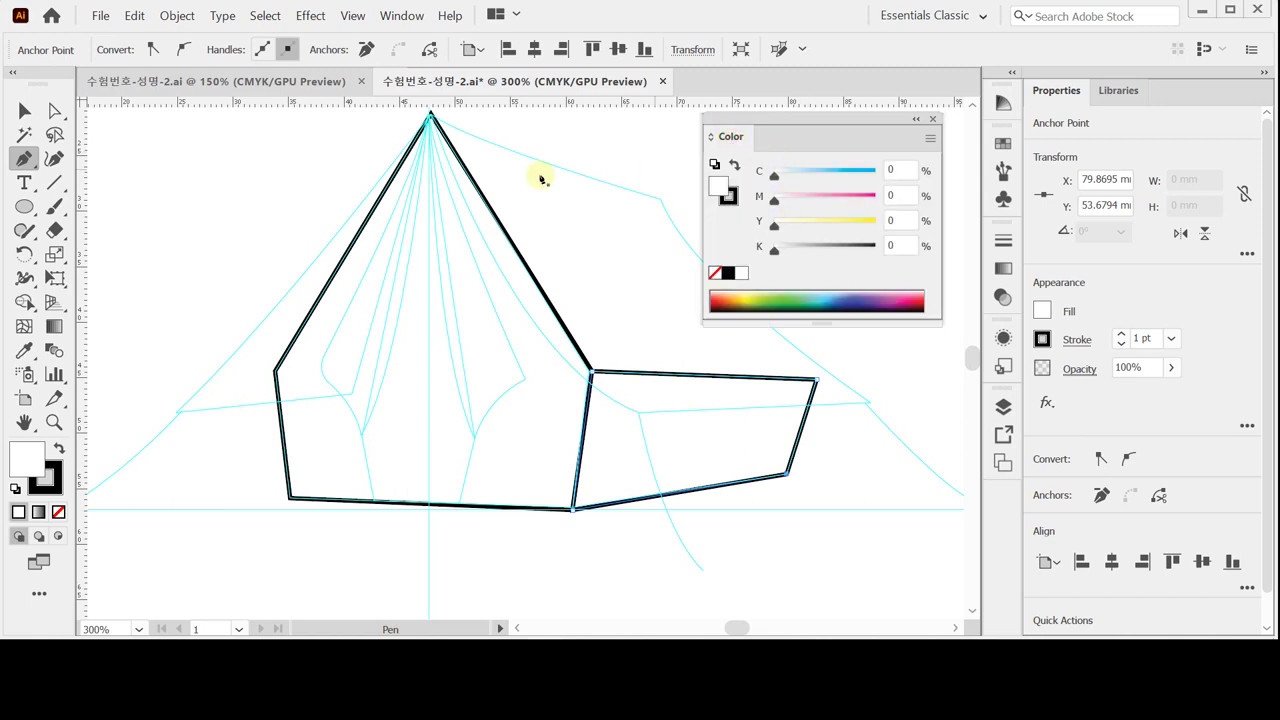
{"action": "key", "text": "ctrl"}
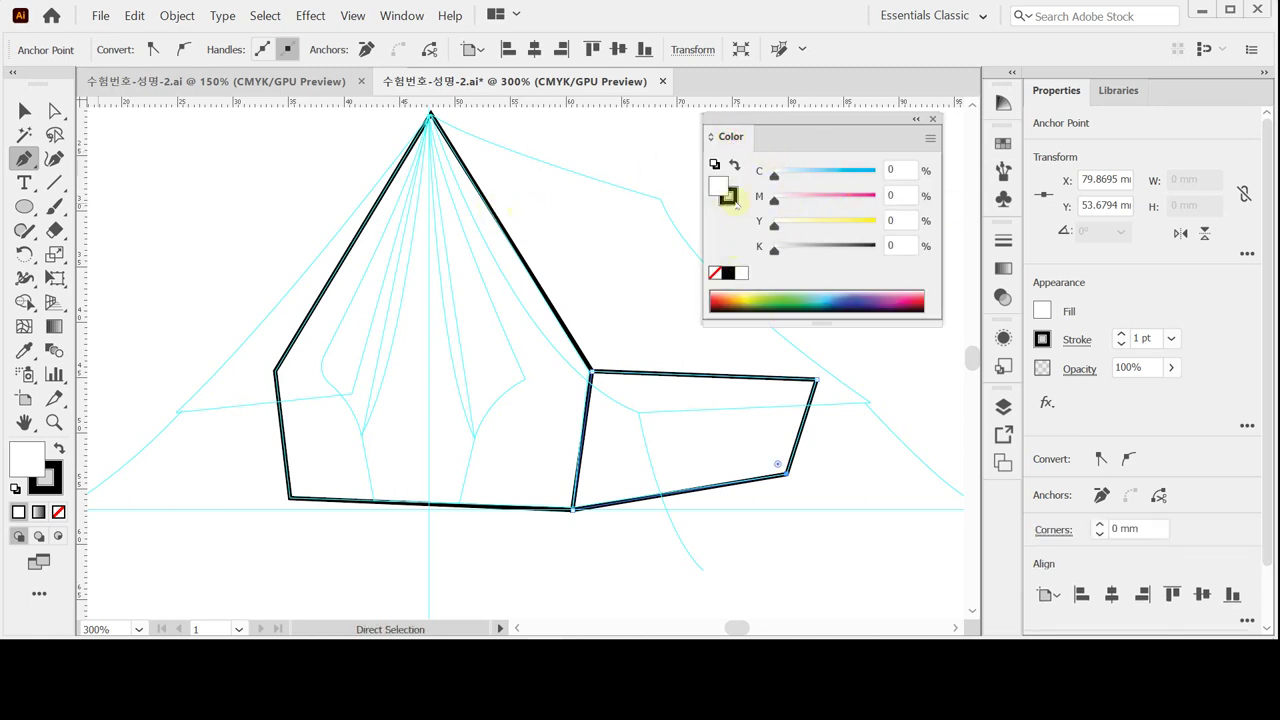
{"action": "left_click", "coordinate": [728, 196]}
{"action": "left_click", "coordinate": [714, 273]}
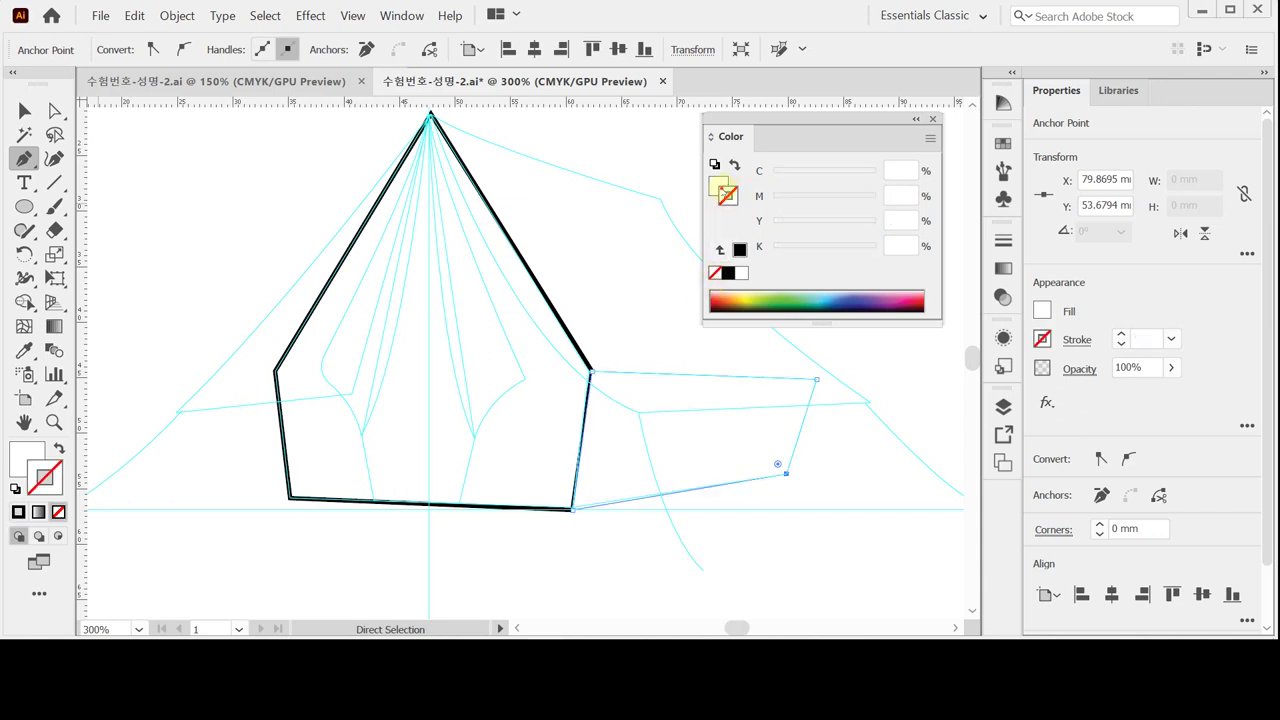
Fill the side wall with dark blue C100 M90 Y10 K0.
{"action": "left_click", "coordinate": [718, 186]}
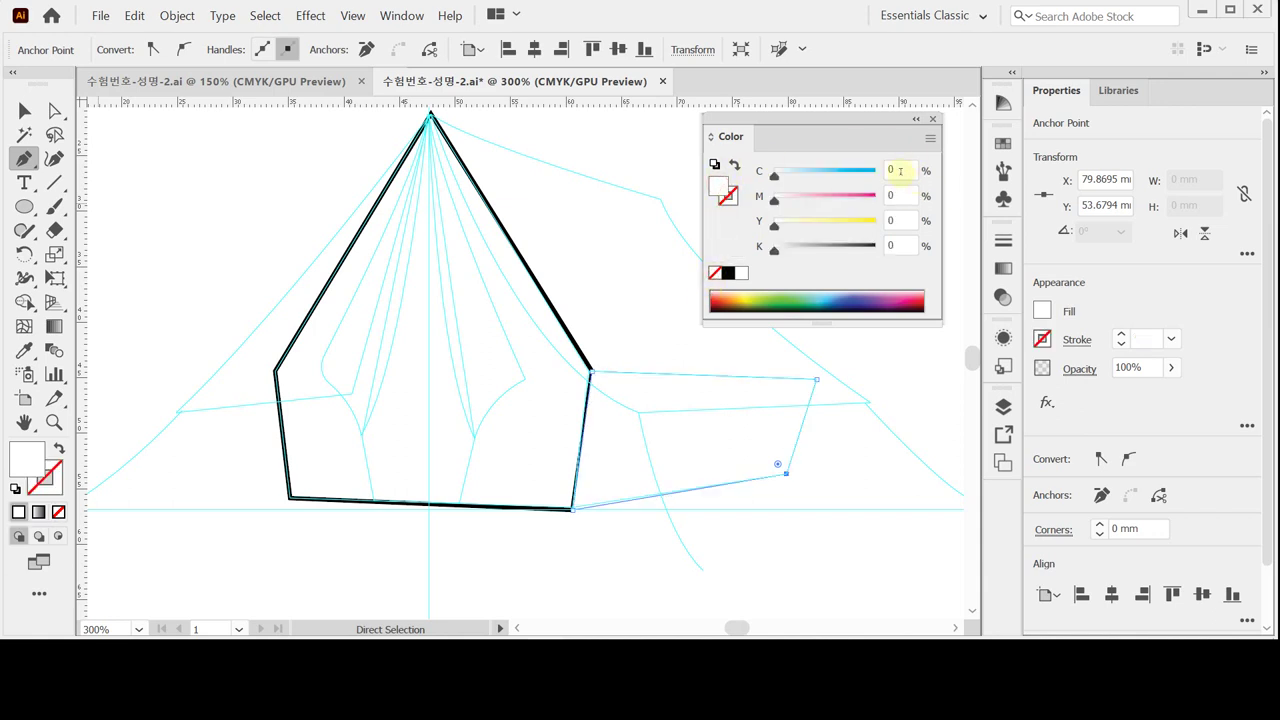
{"action": "left_click", "coordinate": [897, 170]}
{"action": "type", "text": "100"}
{"action": "key", "text": "Tab"}
{"action": "type", "text": "9"}
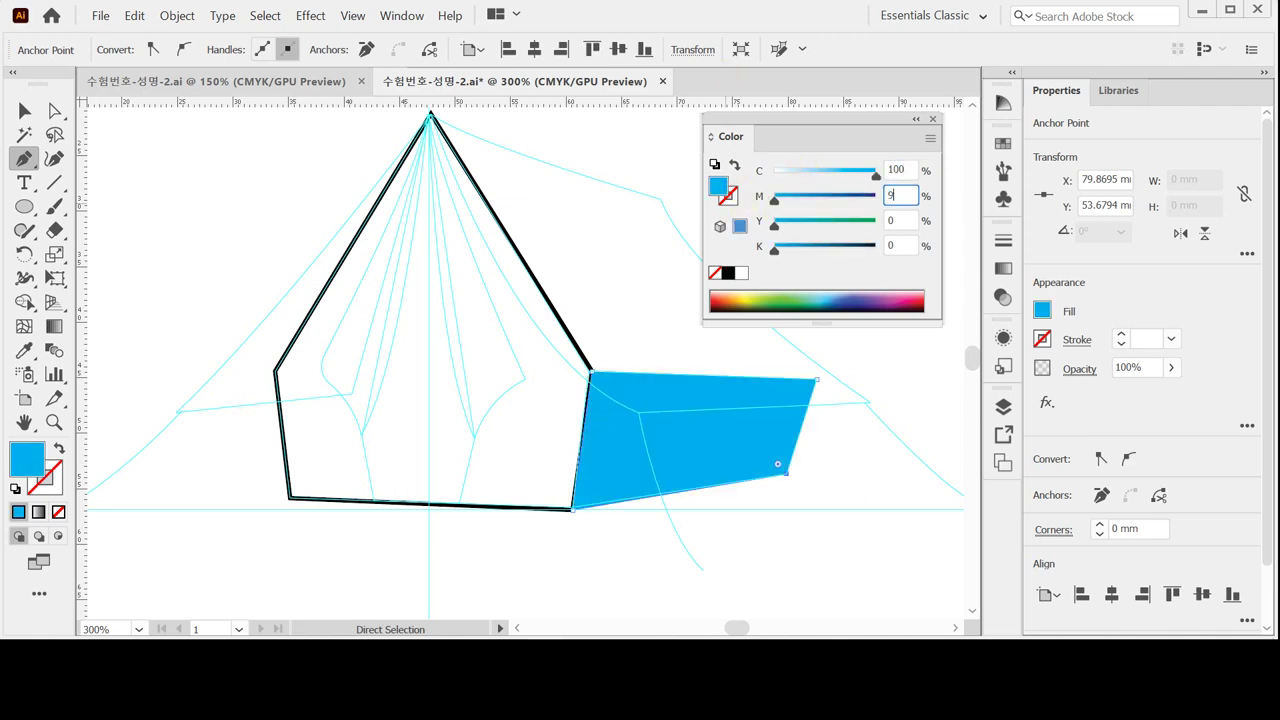
{"action": "type", "text": "0"}
{"action": "key", "text": "Tab"}
{"action": "type", "text": "10"}
{"action": "key", "text": "Tab"}
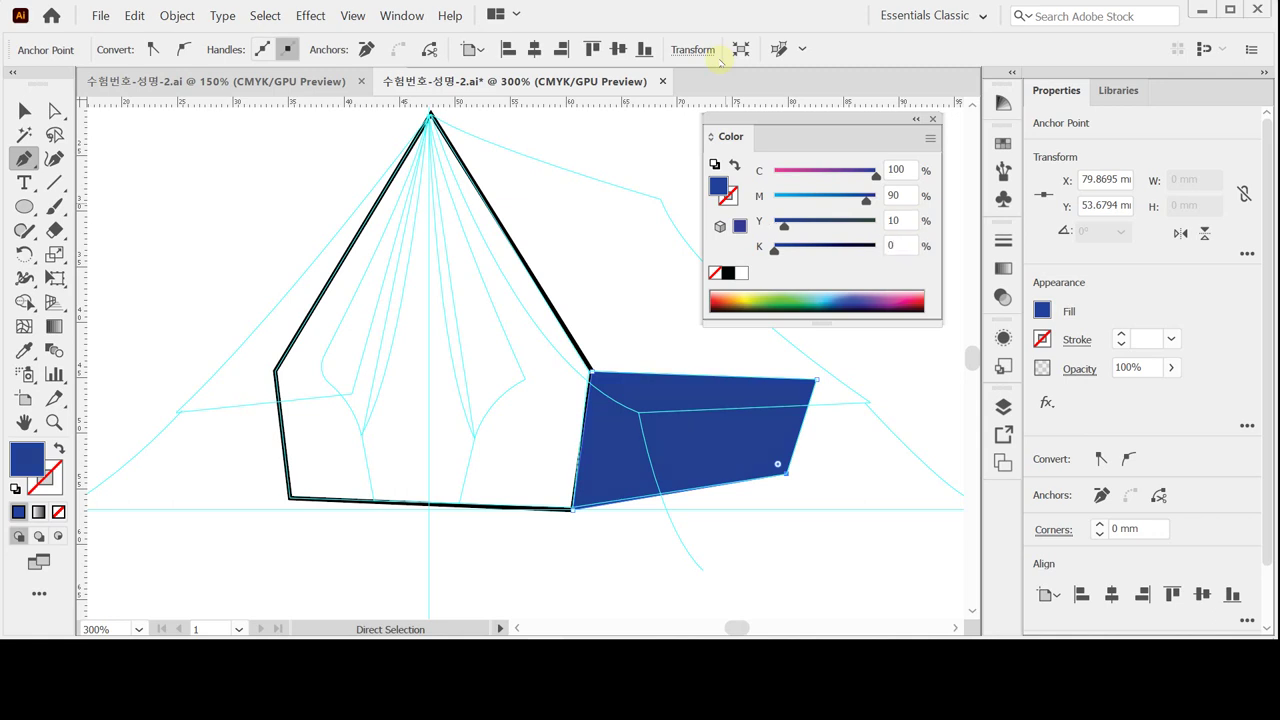
Select the tent's front wall and fill it with medium blue C70 M40 Y0 K0.
{"action": "left_click", "coordinate": [406, 232], "text": "ctrl"}
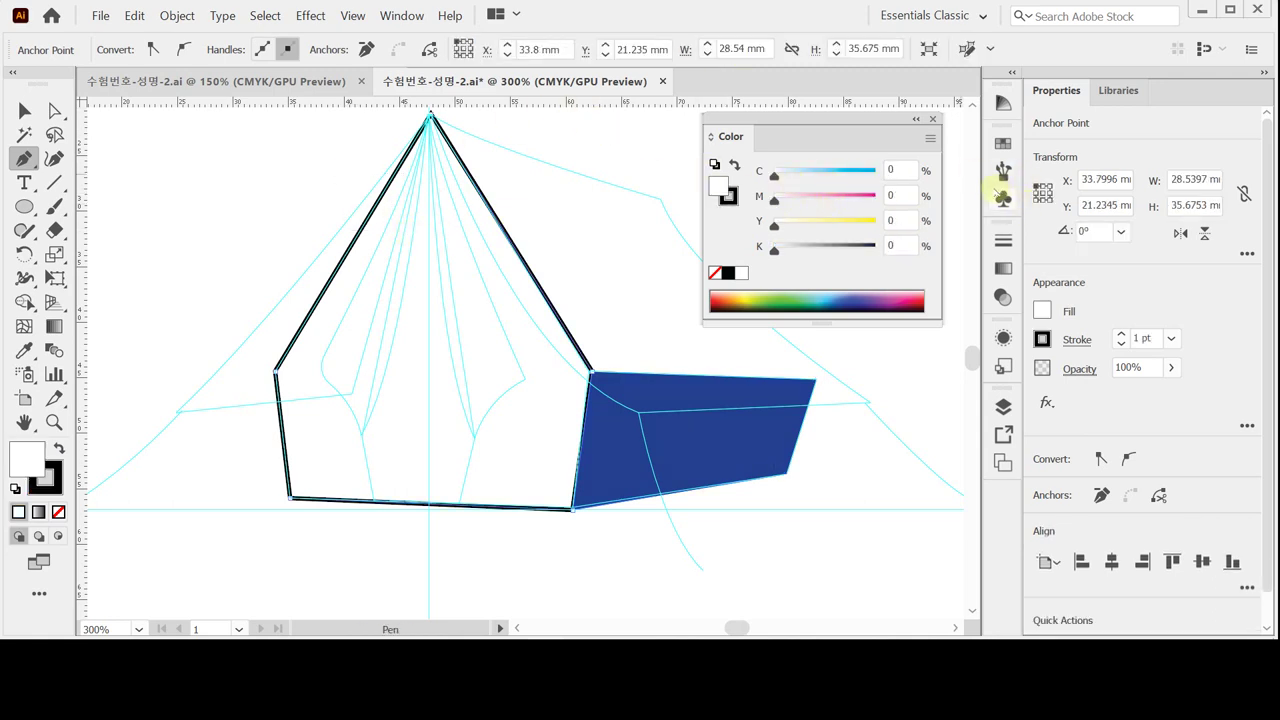
{"action": "left_click", "coordinate": [909, 170]}
{"action": "left_click_drag", "start_coordinate": [891, 170], "coordinate": [877, 169]}
{"action": "type", "text": "70"}
{"action": "key", "text": "Tab"}
{"action": "type", "text": "40"}
{"action": "key", "text": "Tab"}
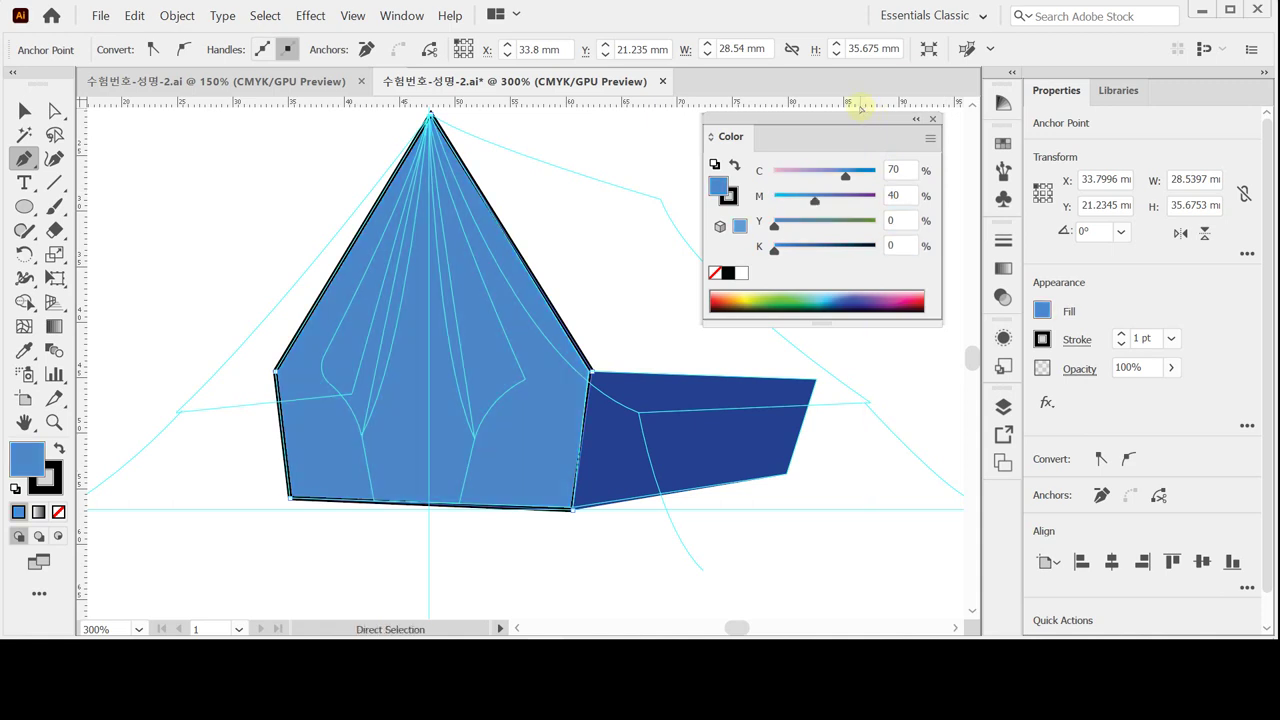
Remove the stroke from the front wall and save the document.
{"action": "left_click_drag", "start_coordinate": [546, 422], "coordinate": [574, 451]}
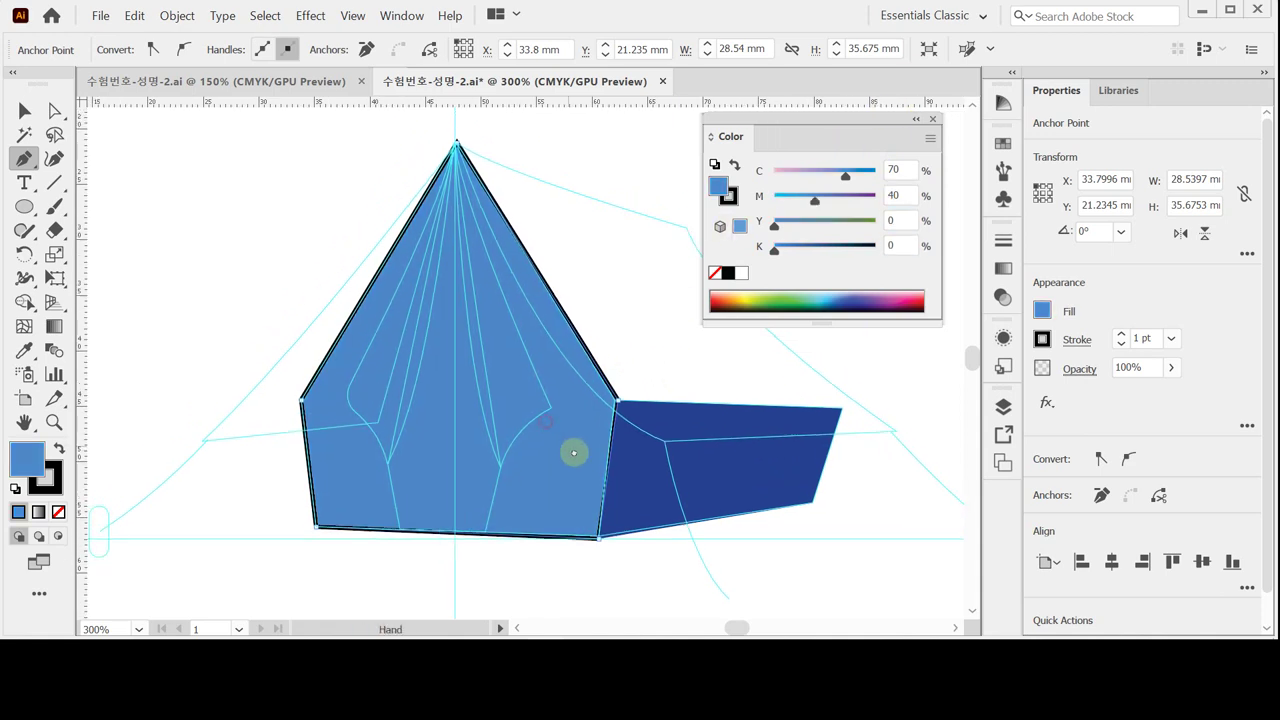
{"action": "left_click", "coordinate": [727, 196]}
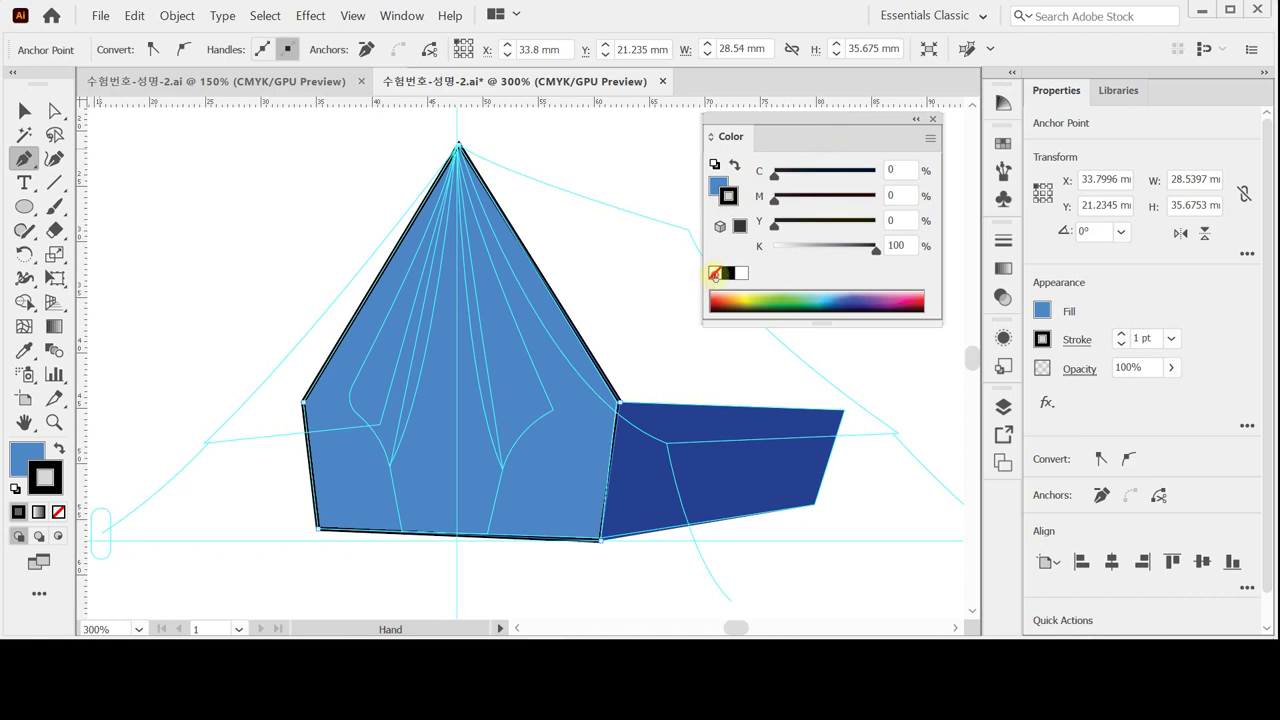
{"action": "left_click", "coordinate": [714, 274]}
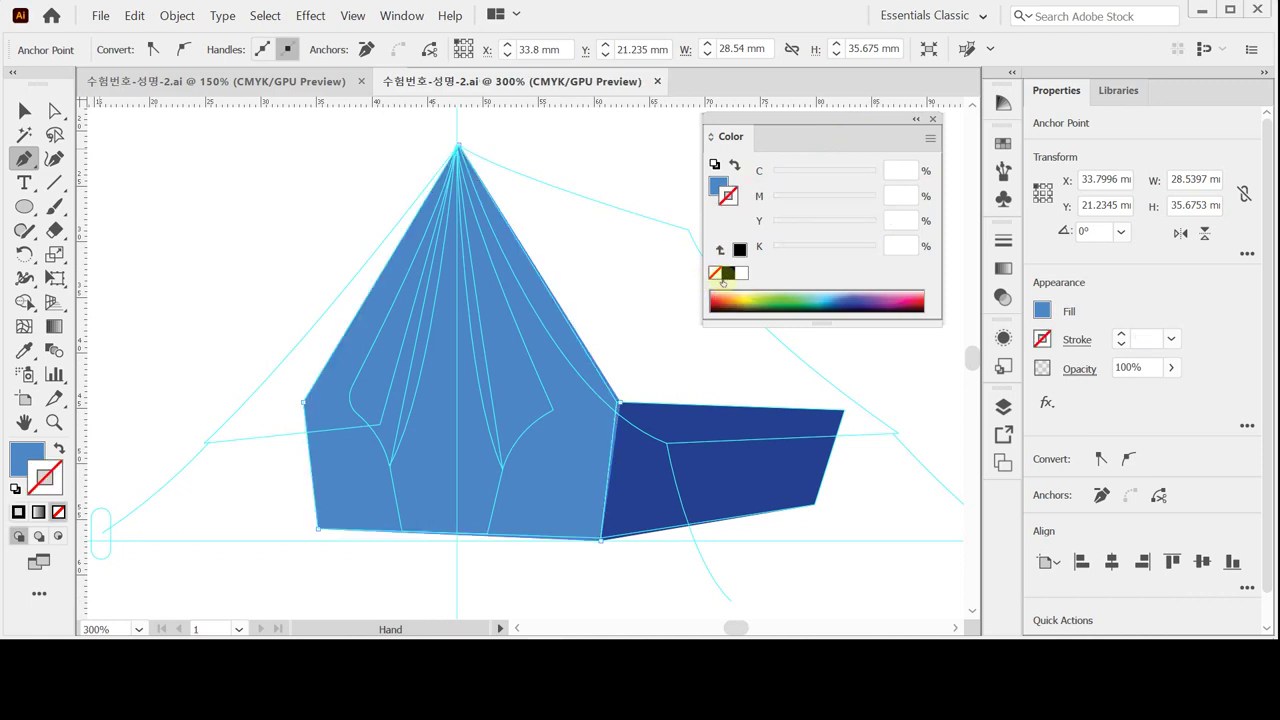
Move the floating Color panel clear of the tent's roof area and deselect the front wall.
{"action": "left_click_drag", "start_coordinate": [815, 120], "coordinate": [862, 86]}
{"action": "left_click_drag", "start_coordinate": [664, 237], "coordinate": [624, 313]}
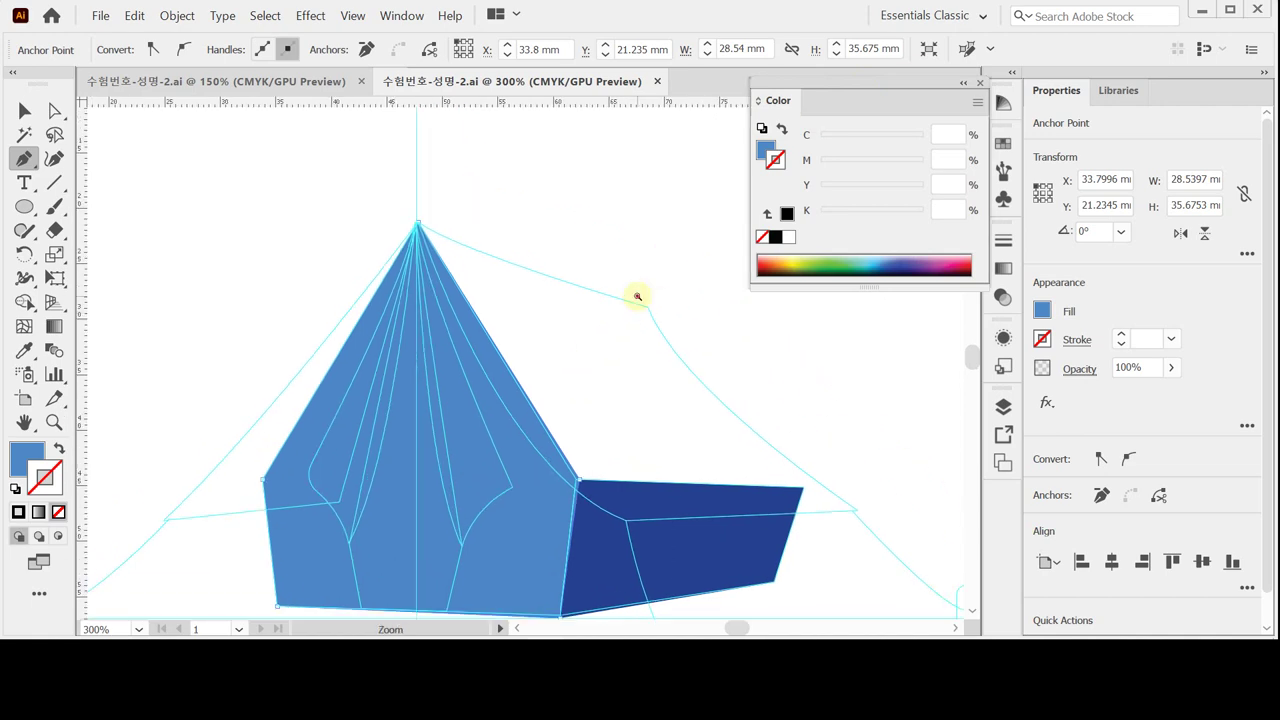
{"action": "scroll", "coordinate": [643, 294], "scroll_direction": "up", "scroll_amount": 1}
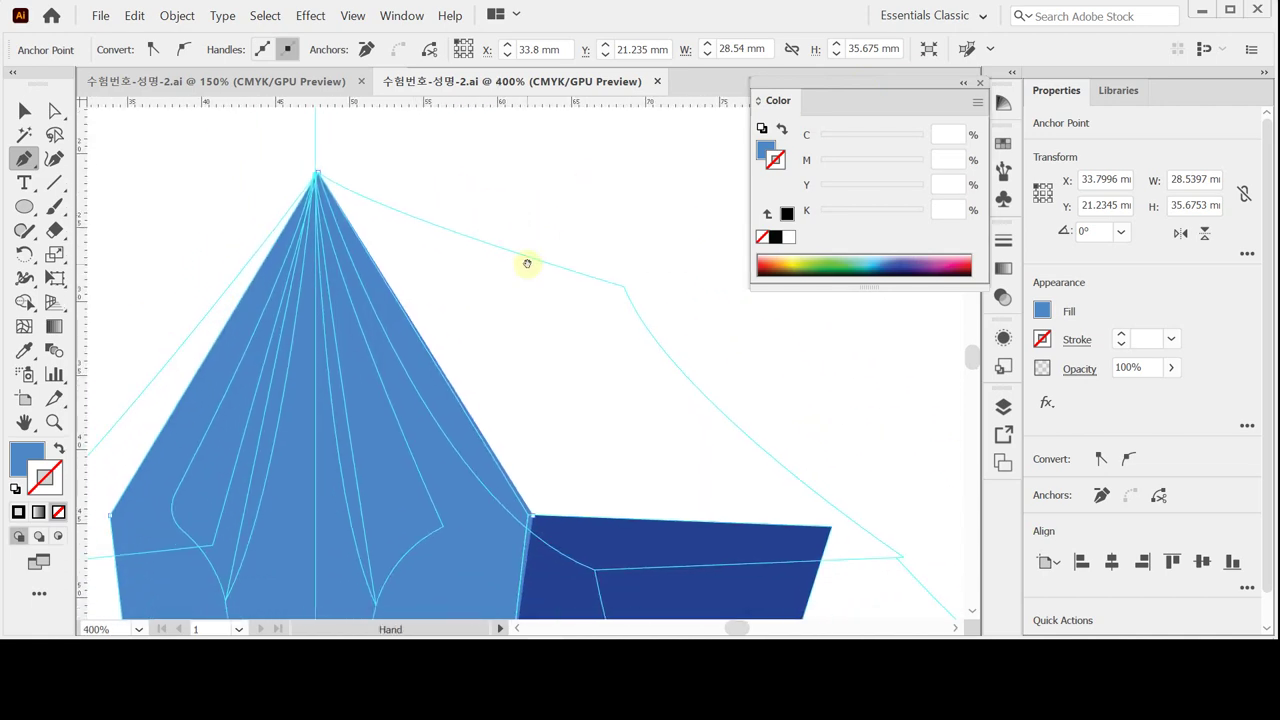
{"action": "left_click_drag", "start_coordinate": [526, 263], "coordinate": [514, 211]}
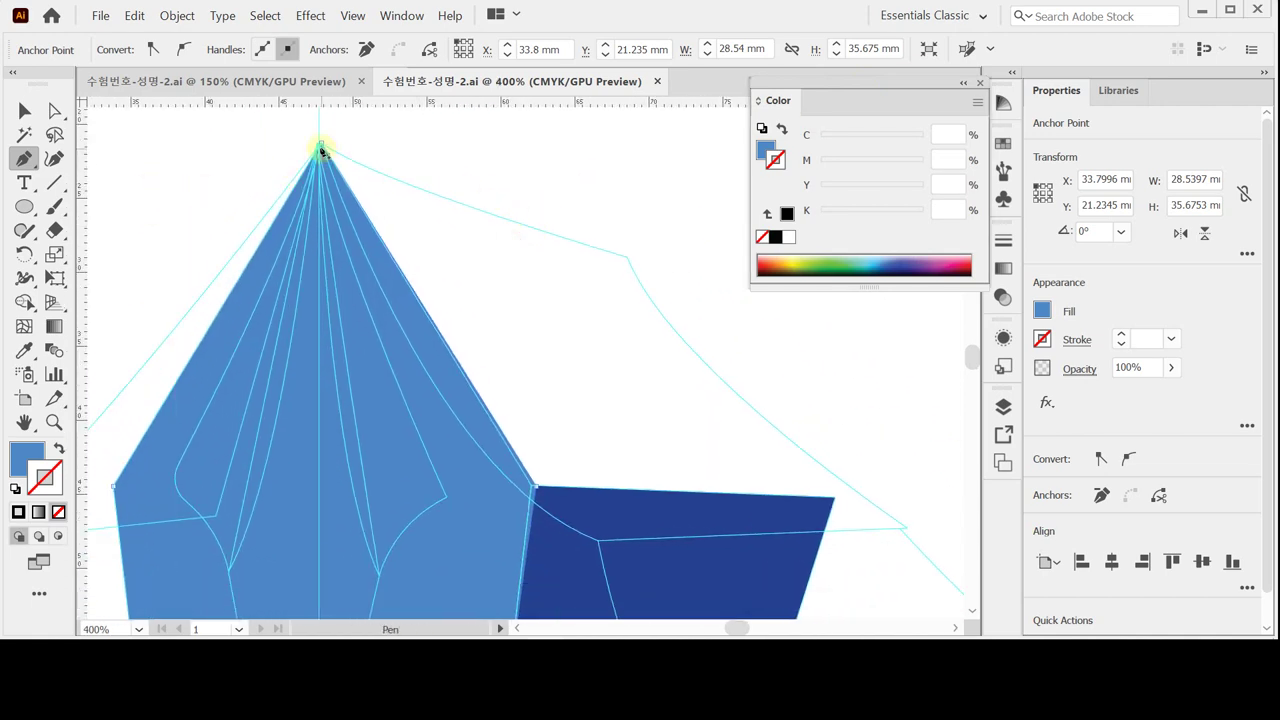
{"action": "scroll", "coordinate": [326, 163], "scroll_direction": "down", "scroll_amount": 2}
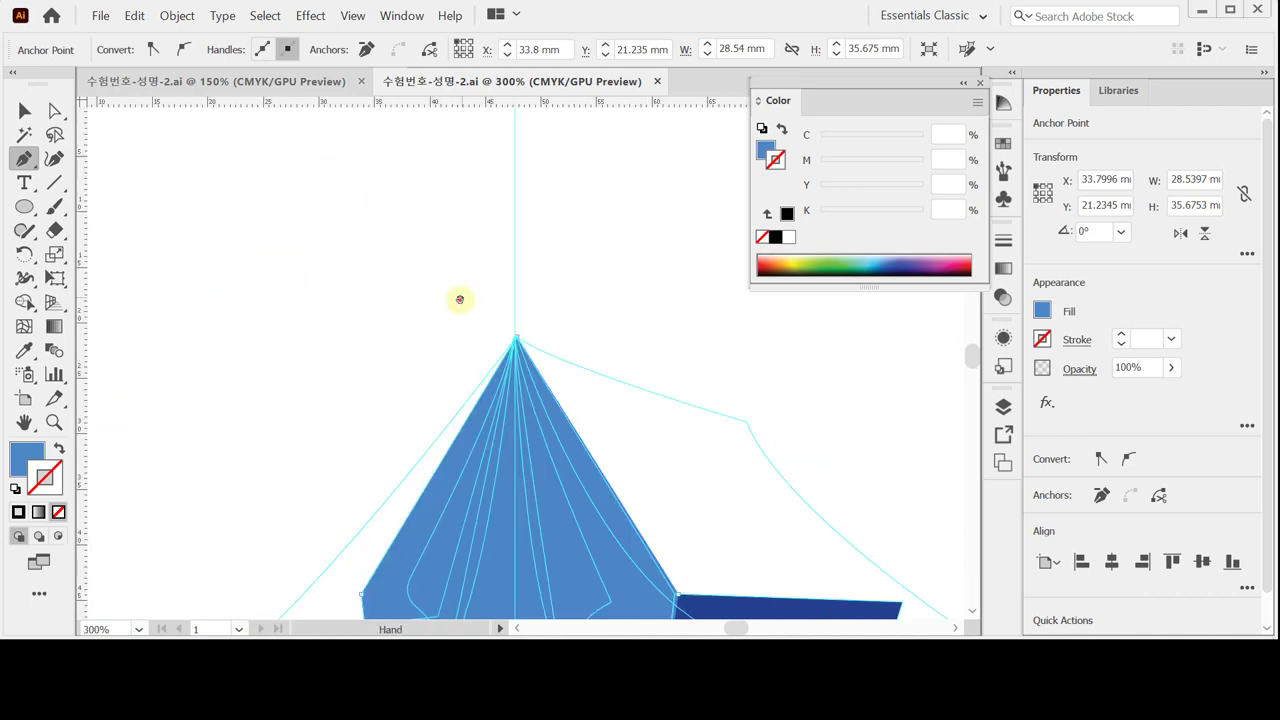
{"action": "scroll", "coordinate": [457, 297], "scroll_direction": "up", "scroll_amount": 1}
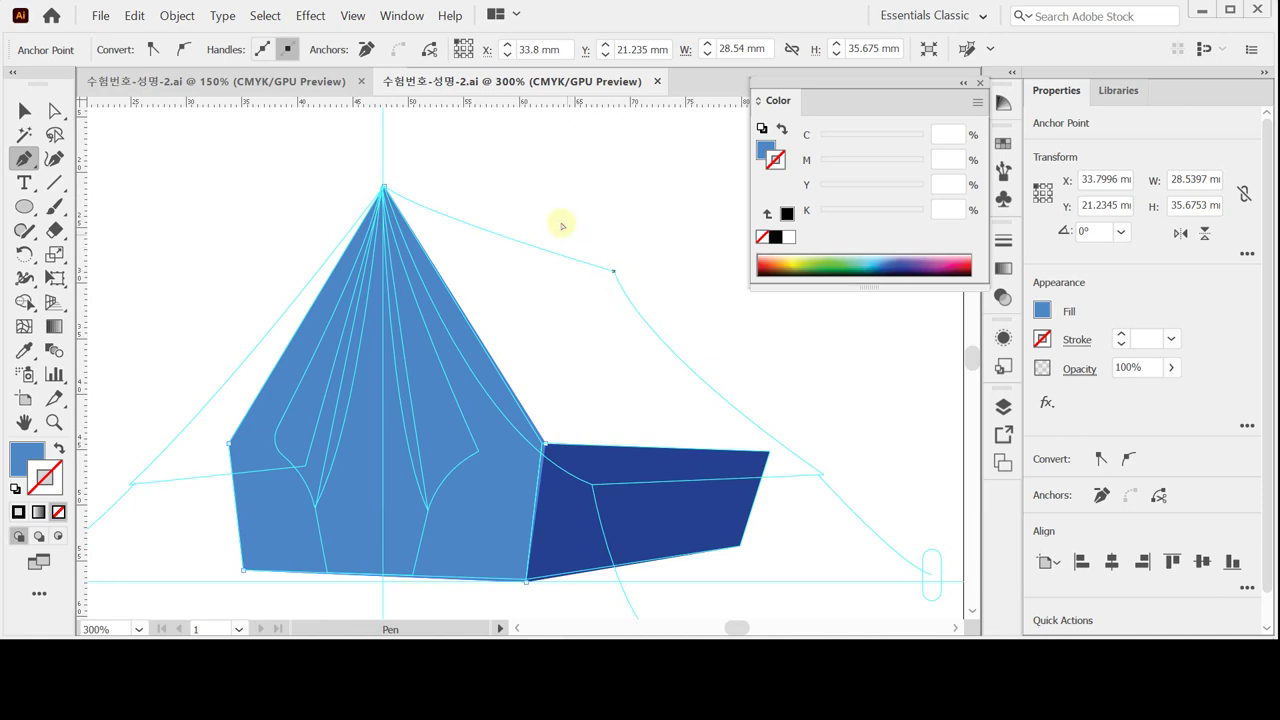
{"action": "key", "text": "ctrl+shift+a"}
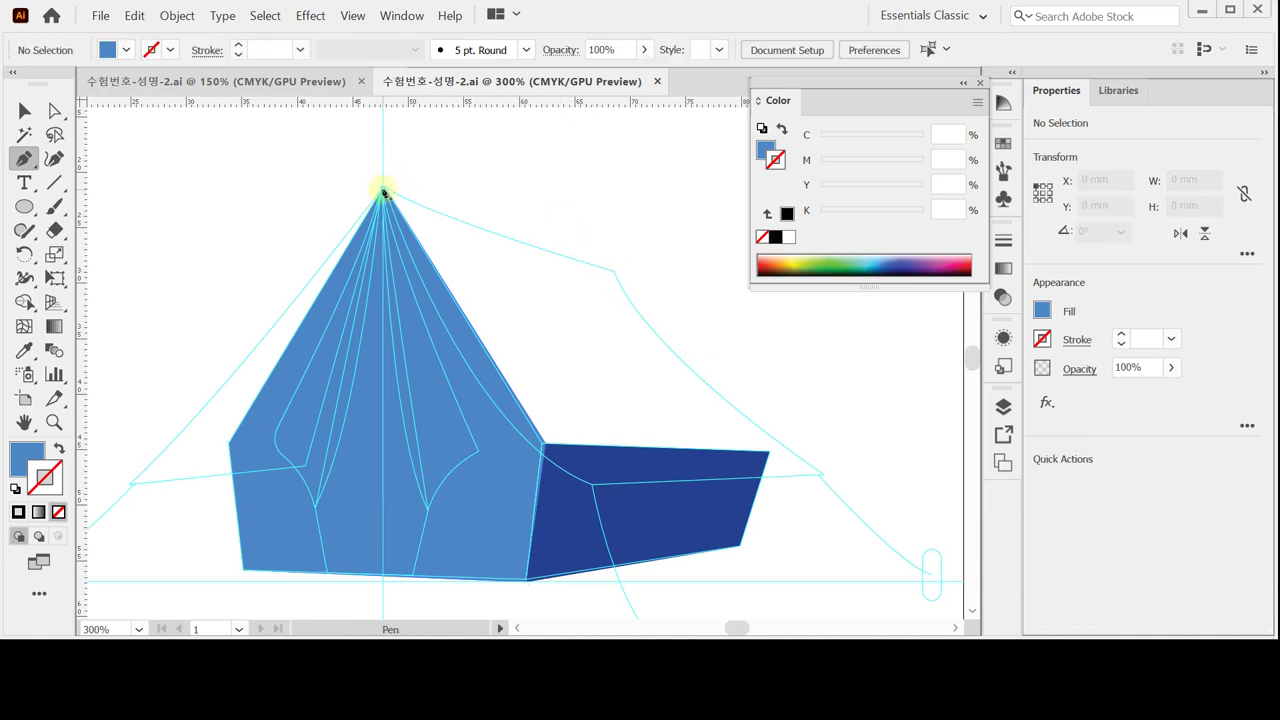
Start the roof with the Pen tool, curving from the tent's apex to the front eave corner, and restore the default fill and stroke.
{"action": "left_click", "coordinate": [383, 188]}
{"action": "left_click", "coordinate": [384, 189]}
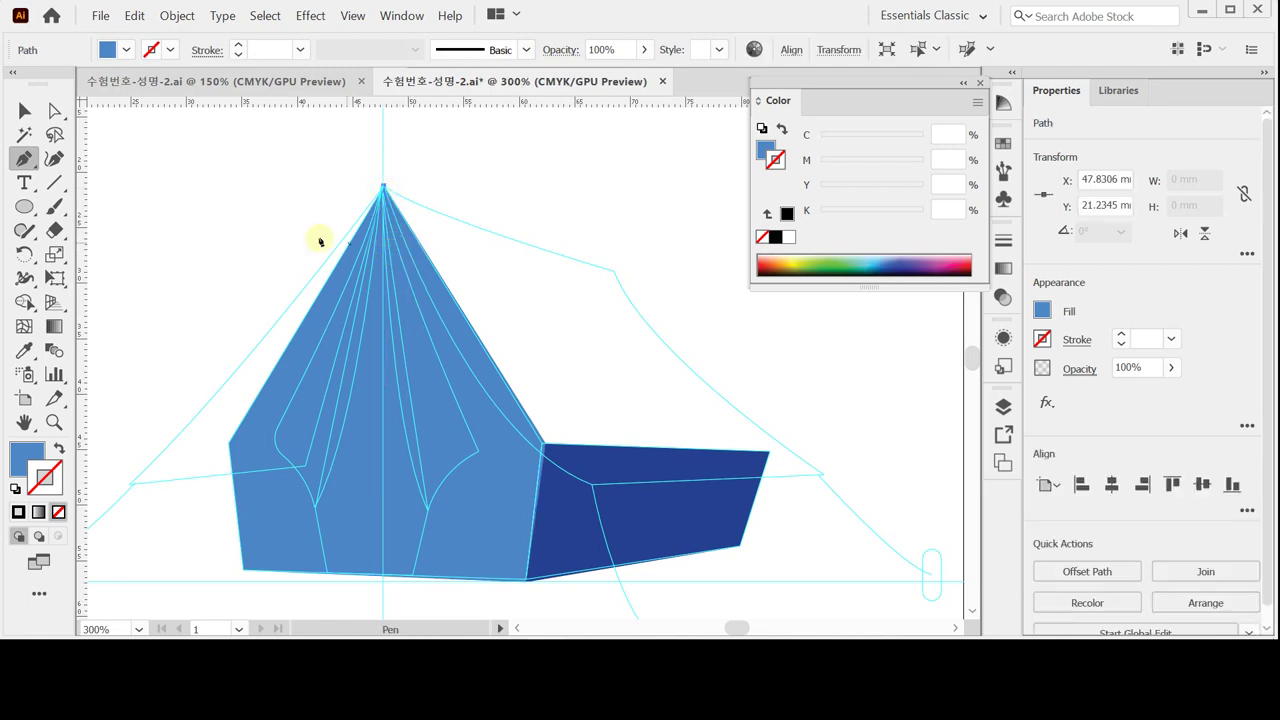
{"action": "left_click", "coordinate": [594, 490]}
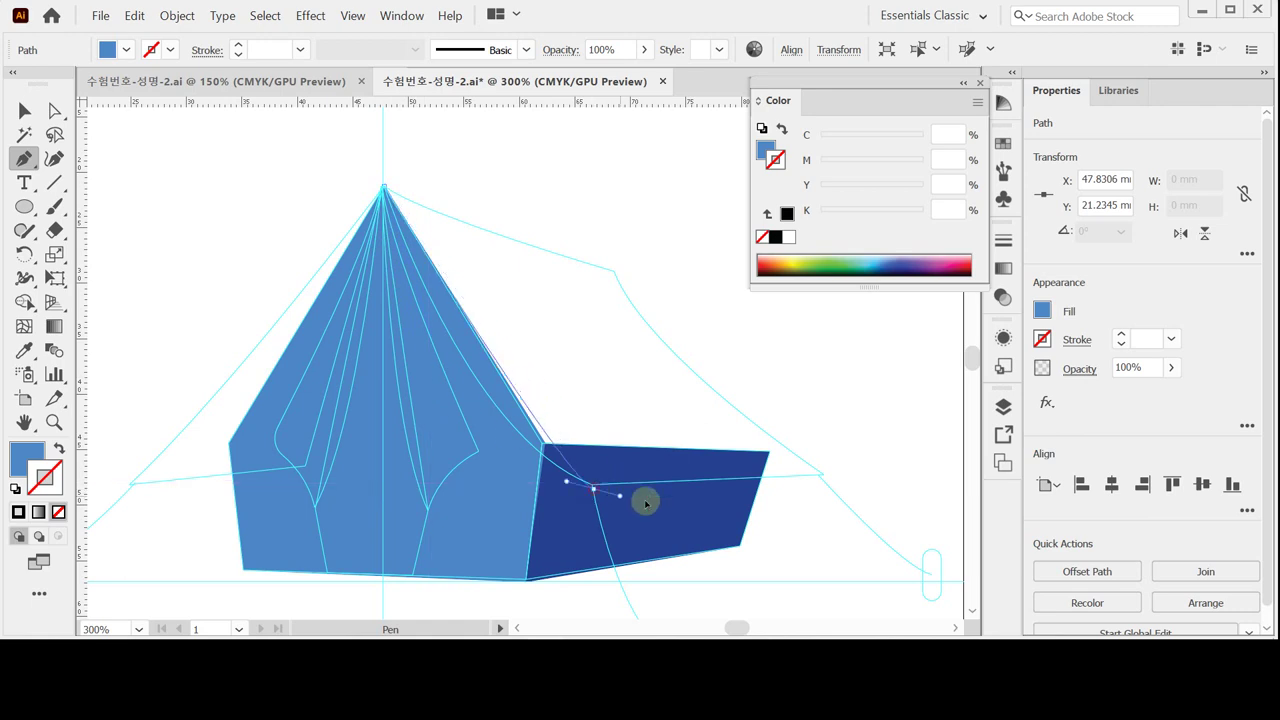
{"action": "left_click", "coordinate": [744, 551]}
{"action": "left_click", "coordinate": [15, 488]}
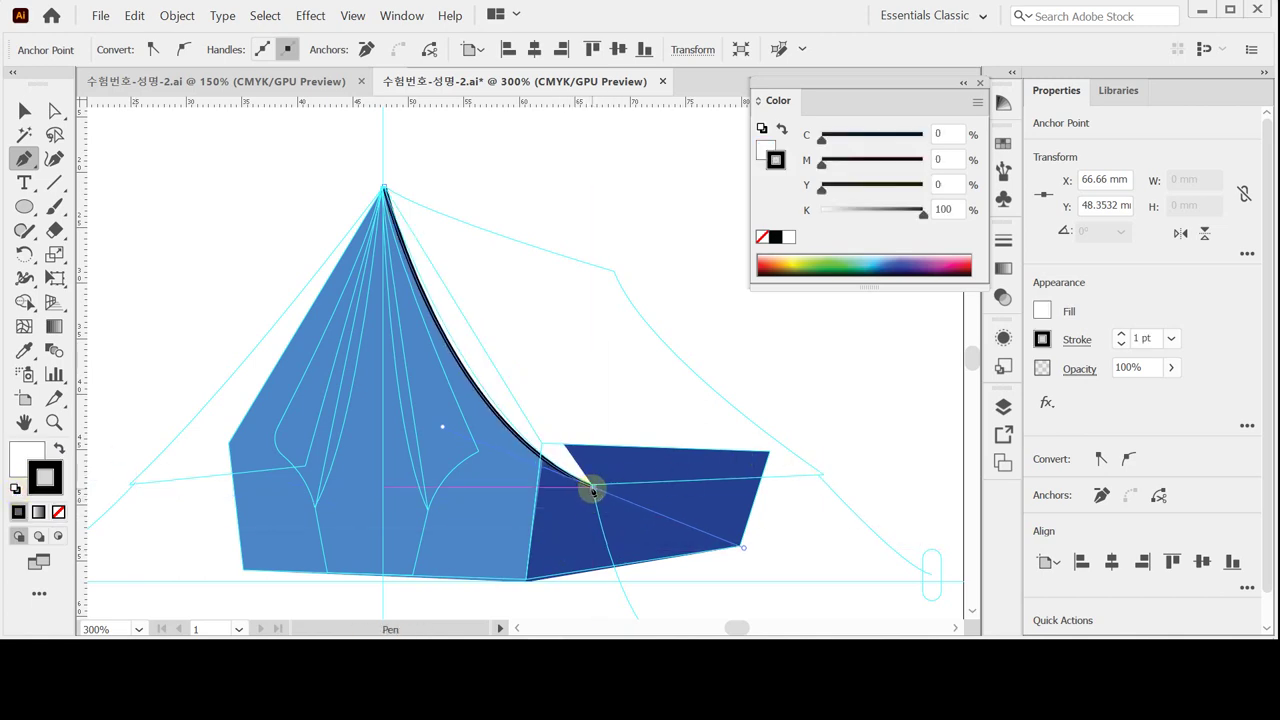
Complete the roof outline along the eave, up the curved rear edge and across the curved ridge, closing the path at the apex.
{"action": "left_click", "coordinate": [593, 490]}
{"action": "left_click", "coordinate": [822, 476]}
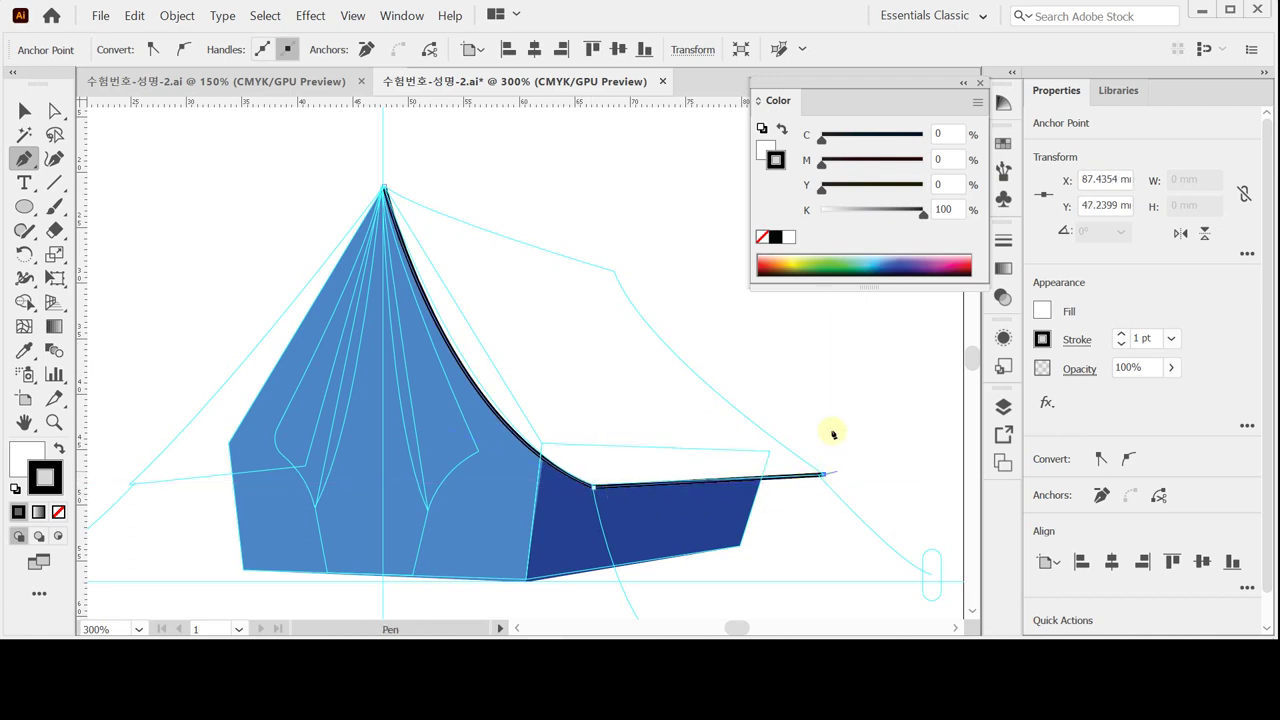
{"action": "left_click_drag", "start_coordinate": [615, 271], "coordinate": [587, 194]}
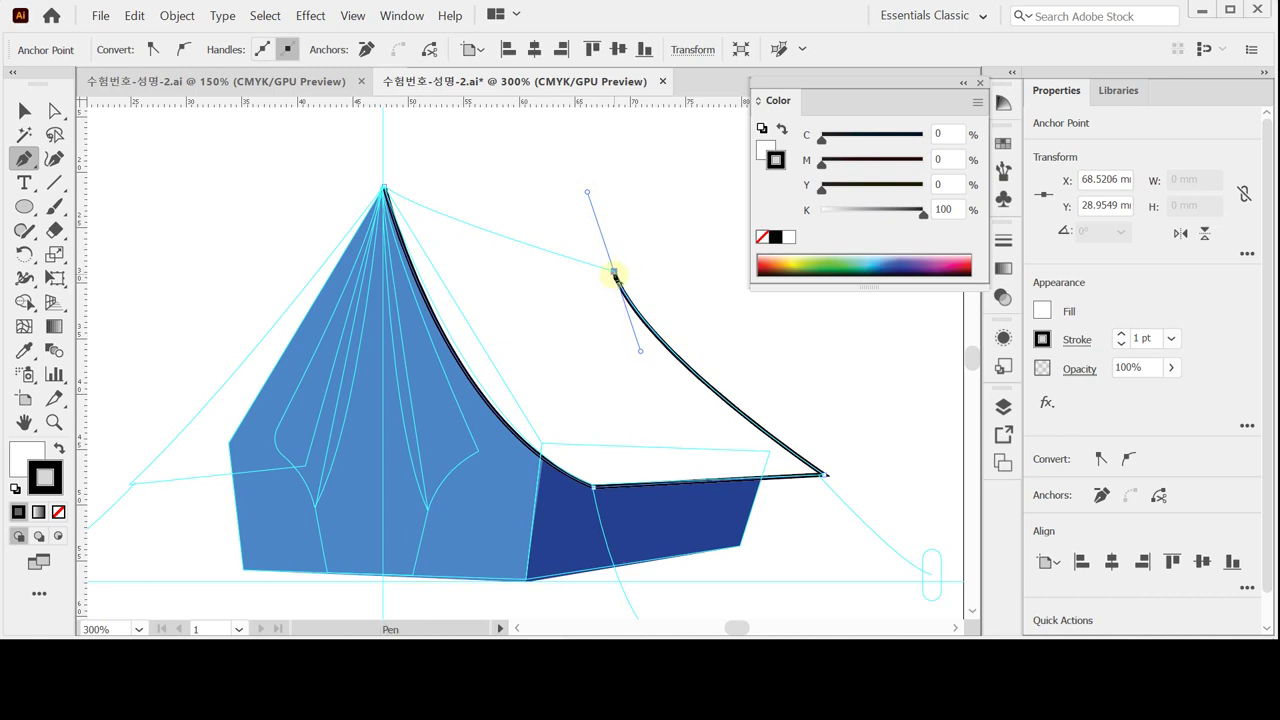
{"action": "left_click_drag", "start_coordinate": [614, 271], "coordinate": [384, 188]}
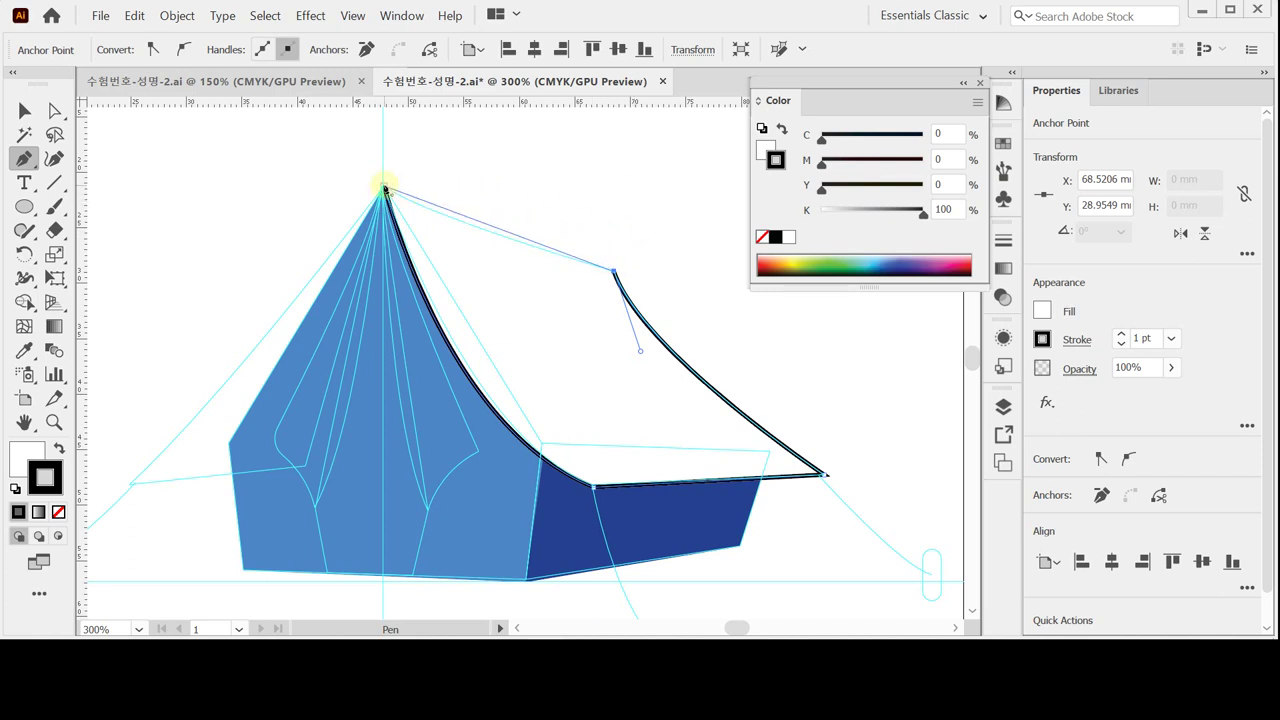
{"action": "left_click", "coordinate": [384, 188]}
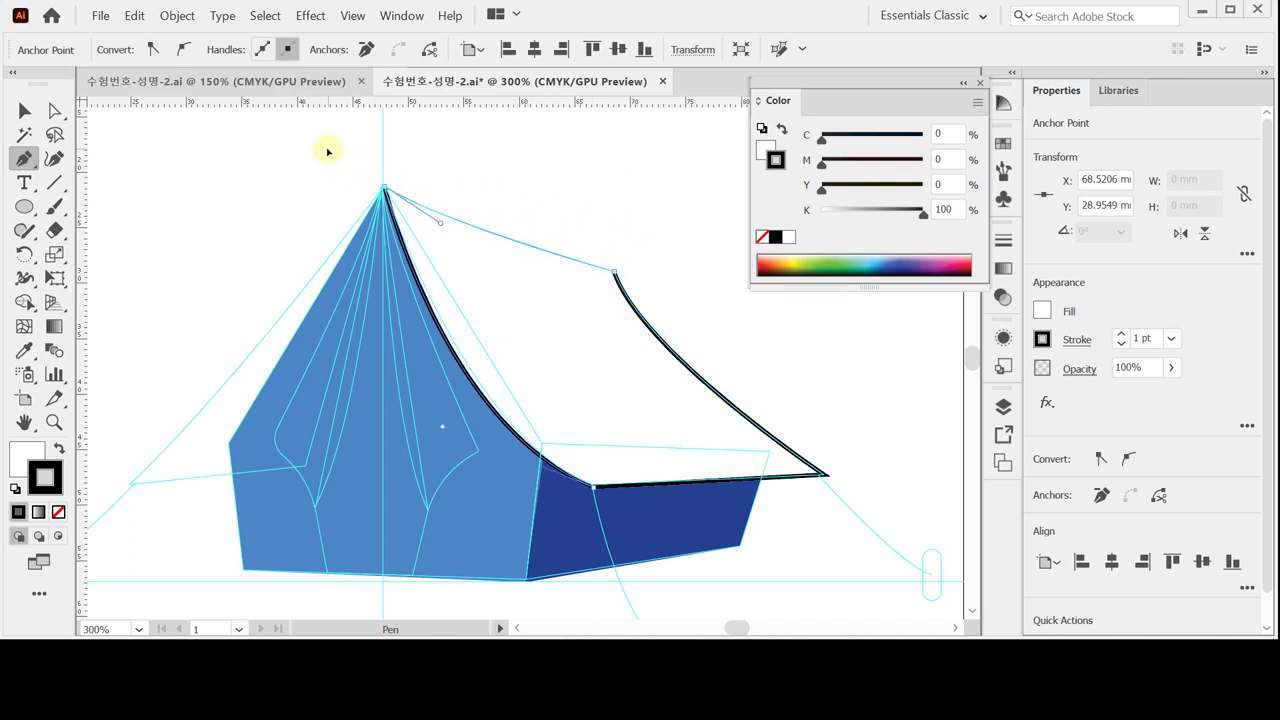
{"action": "left_click_drag", "start_coordinate": [328, 151], "coordinate": [328, 151]}
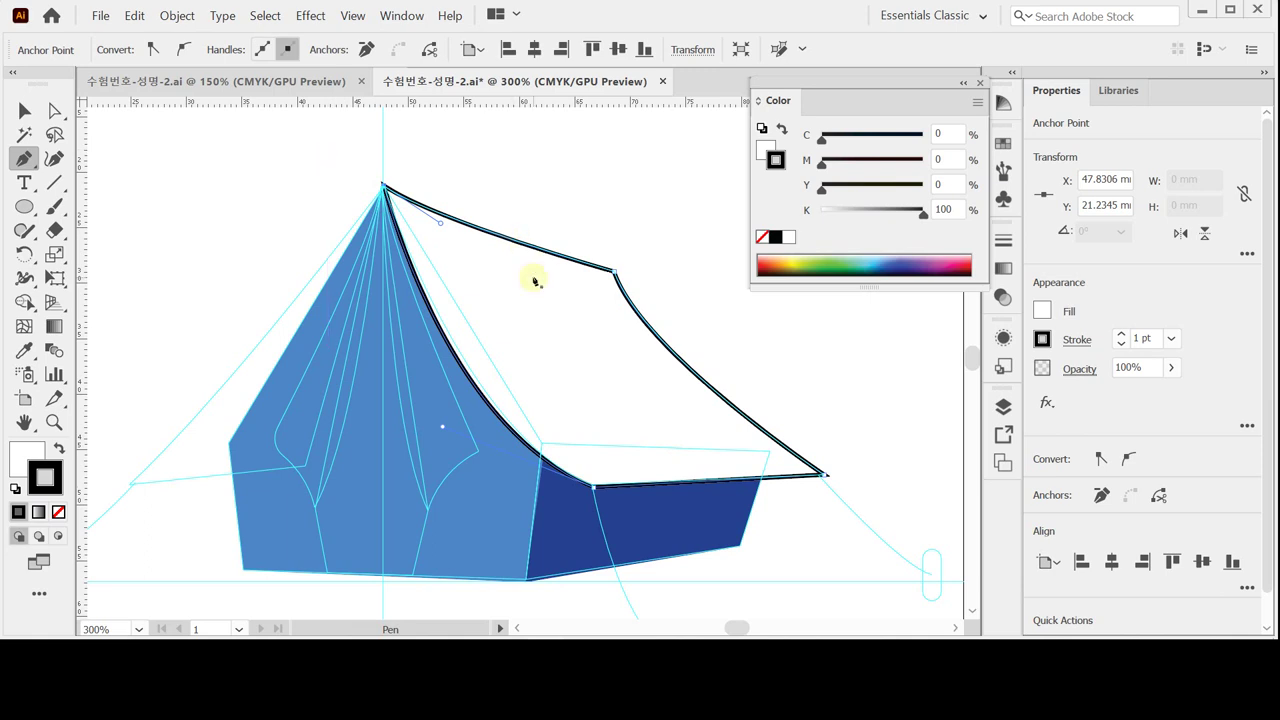
Set the roof outline's stroke colour to light blue C60 M20 Y0 K0.
{"action": "left_click", "coordinate": [950, 133]}
{"action": "type", "text": "60"}
{"action": "key", "text": "Tab"}
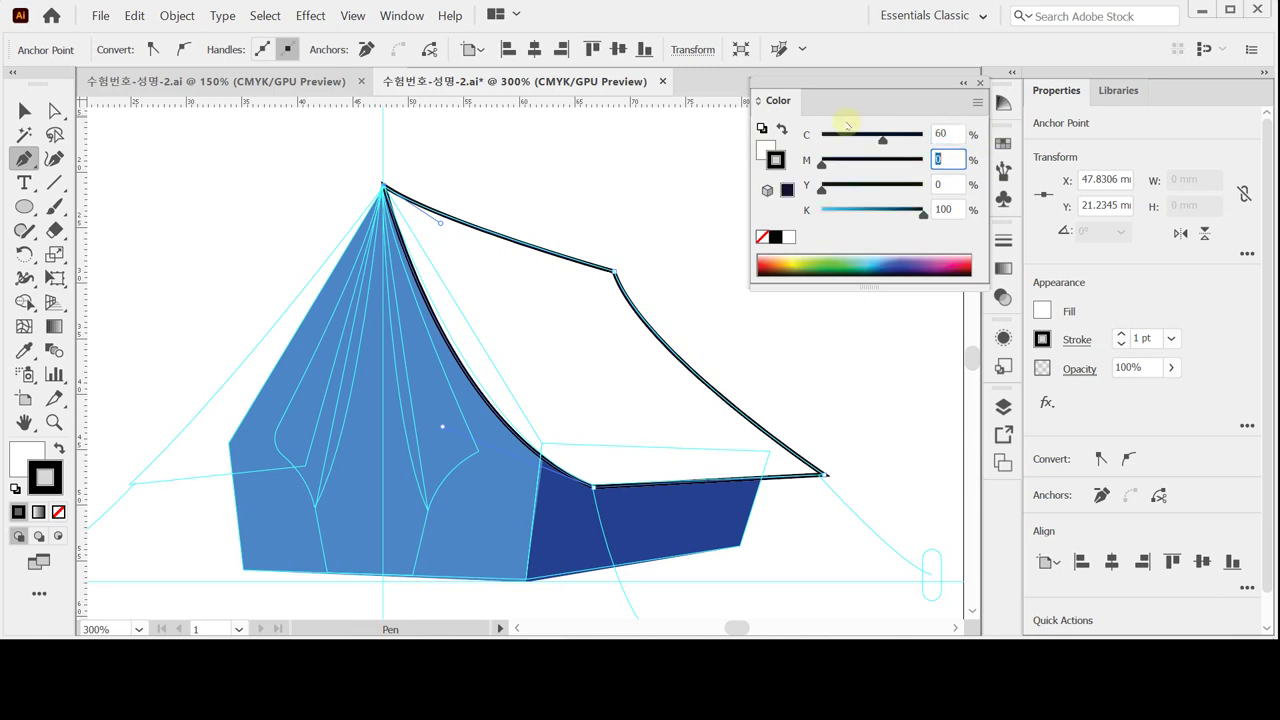
{"action": "type", "text": "20"}
{"action": "key", "text": "Tab"}
{"action": "key", "text": "Tab"}
{"action": "type", "text": "0"}
{"action": "key", "text": "Tab"}
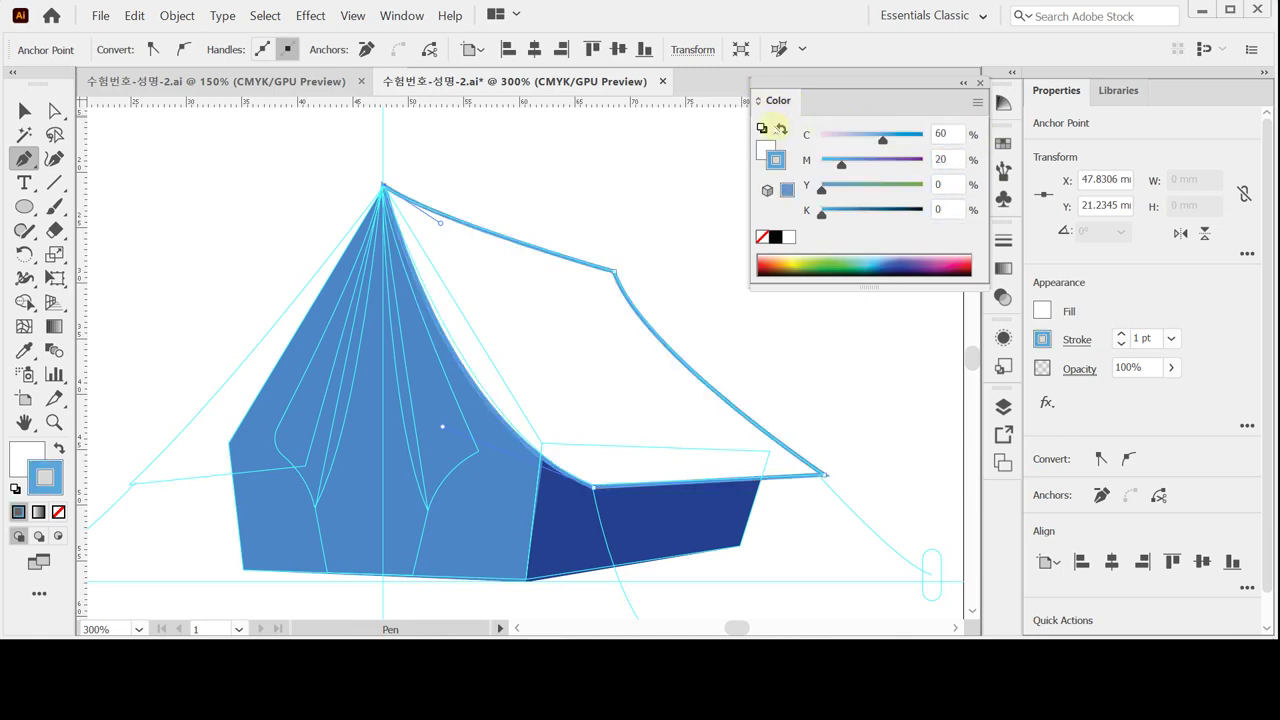
Transfer the light blue from the roof's stroke to its fill, set the stroke to none and save the document.
{"action": "left_click", "coordinate": [782, 128]}
{"action": "left_click", "coordinate": [762, 237]}
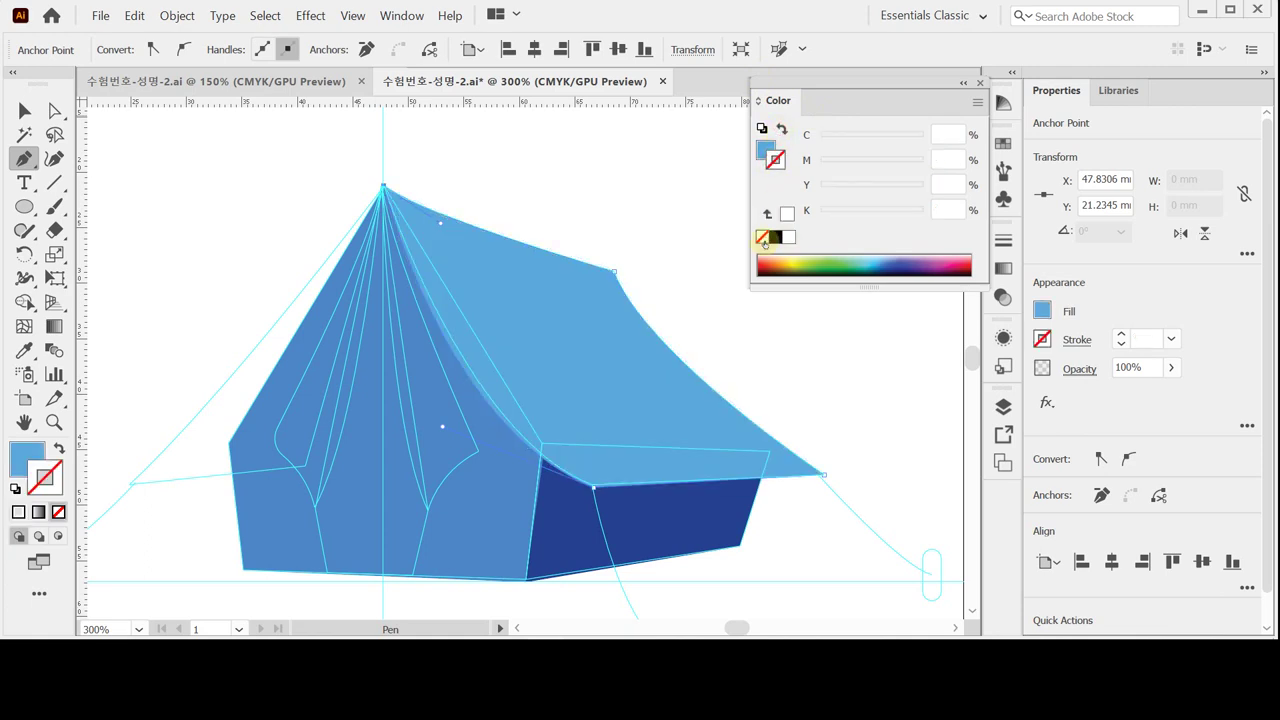
{"action": "left_click", "coordinate": [764, 150], "text": "ctrl"}
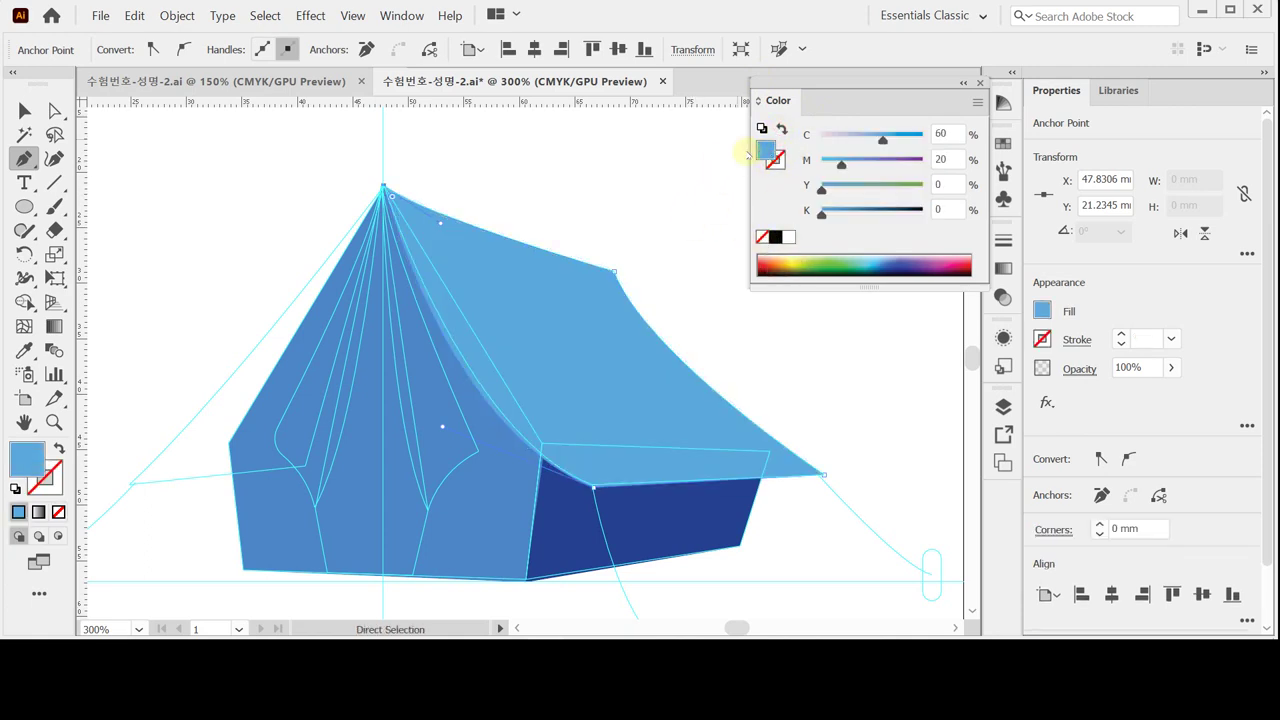
{"action": "key", "text": "ctrl+s"}
Deselect the finished roof shape, ready for a new path at the tent's apex.
{"action": "key", "text": "space"}
{"action": "key", "text": "ctrl+space"}
{"action": "left_click_drag", "start_coordinate": [314, 400], "coordinate": [355, 383]}
{"action": "key", "text": "ctrl+minus"}
{"action": "left_click_drag", "start_coordinate": [457, 354], "coordinate": [314, 363]}
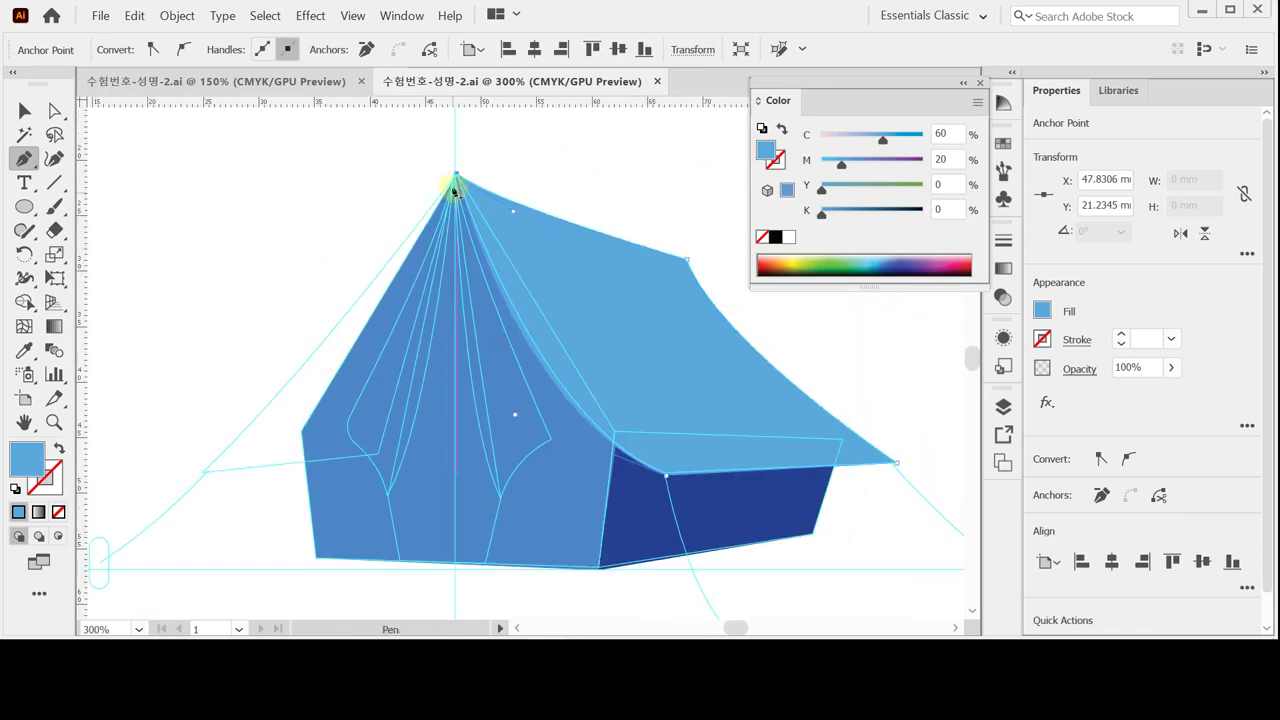
{"action": "left_click_drag", "start_coordinate": [456, 175], "coordinate": [395, 147]}
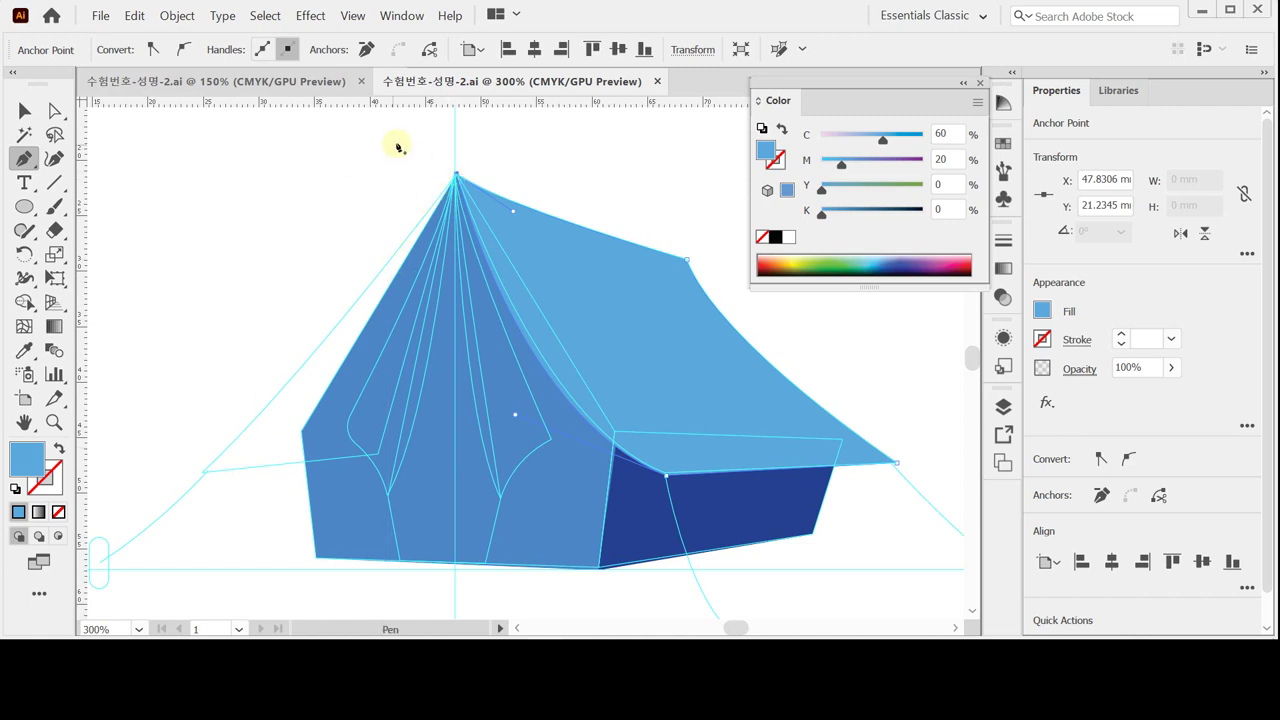
{"action": "left_click", "coordinate": [456, 176], "text": "ctrl"}
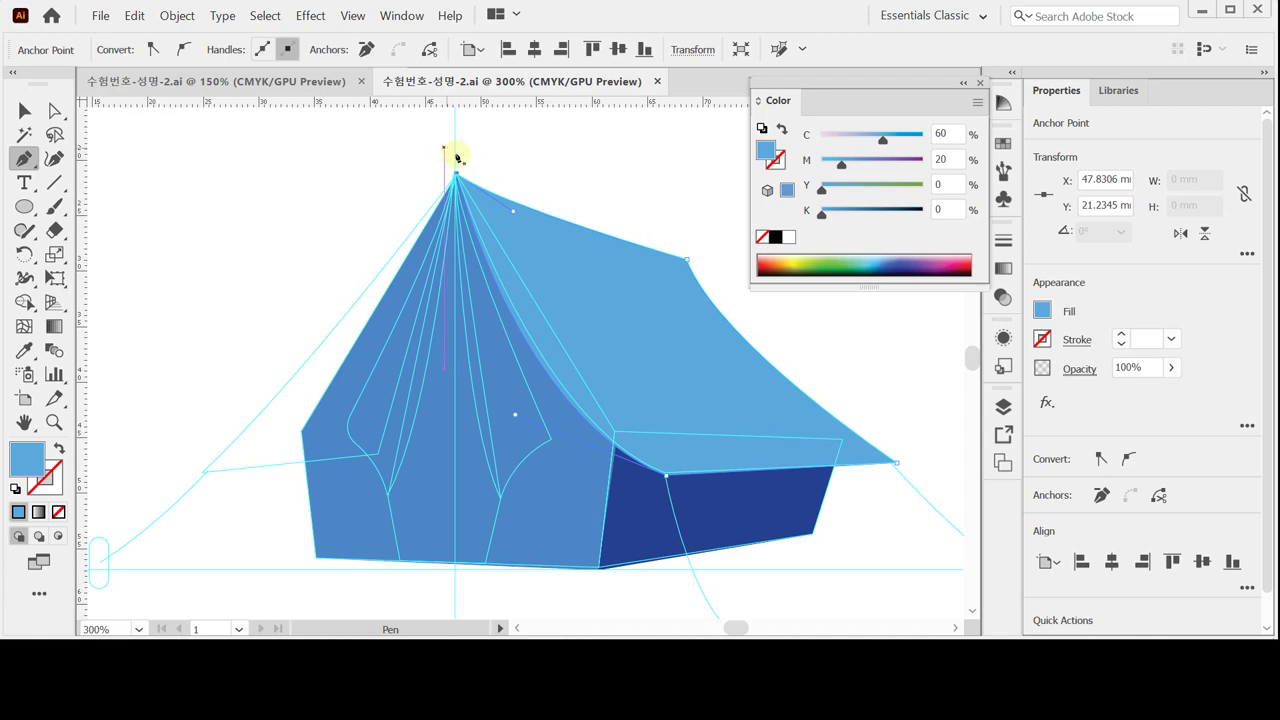
{"action": "left_click", "coordinate": [576, 185], "text": "ctrl"}
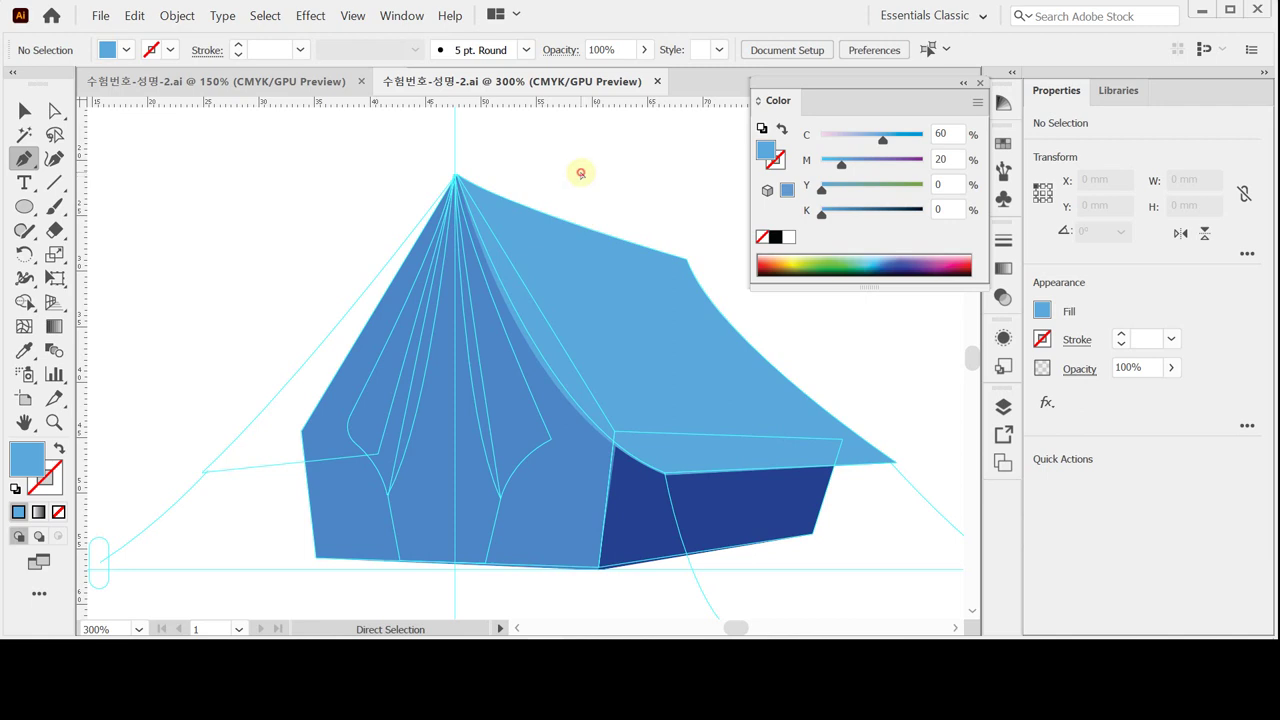
{"action": "left_click_drag", "start_coordinate": [540, 177], "coordinate": [540, 178]}
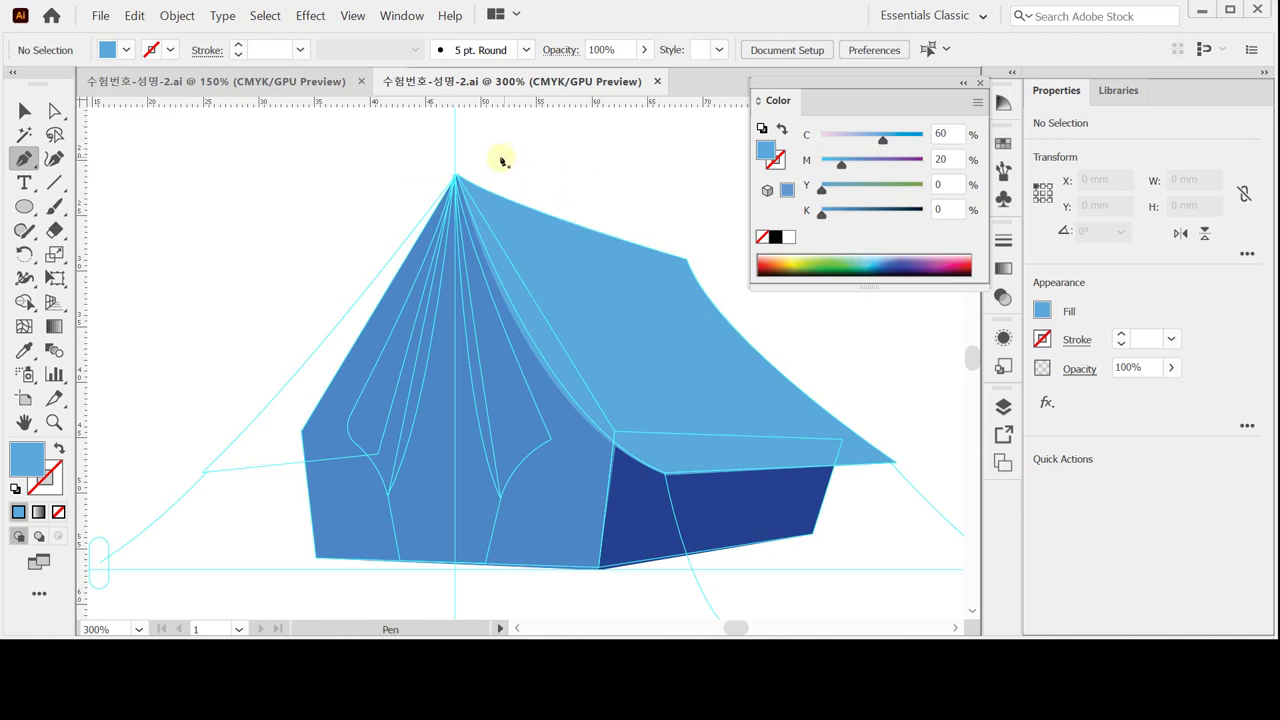
Trace the left roof flap with the Pen tool, curving from the apex to the outer corner, along its lower edge and back to the apex.
{"action": "left_click", "coordinate": [455, 178]}
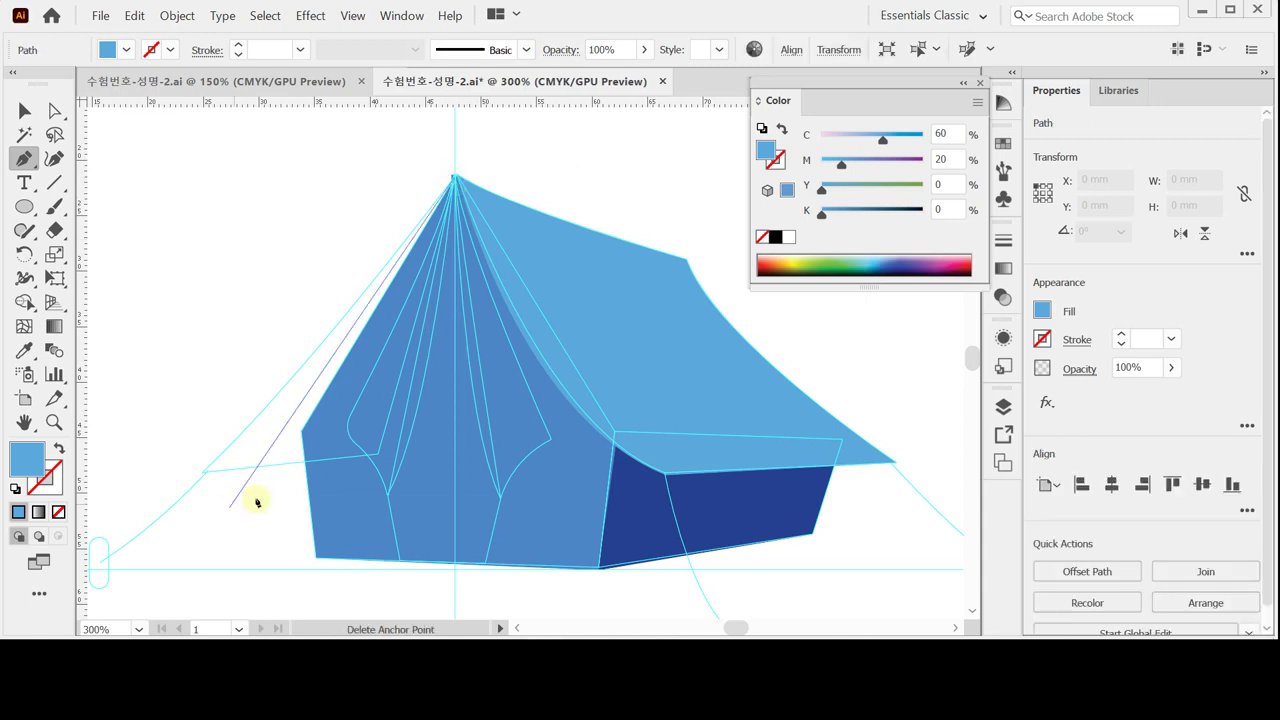
{"action": "left_click", "coordinate": [202, 478]}
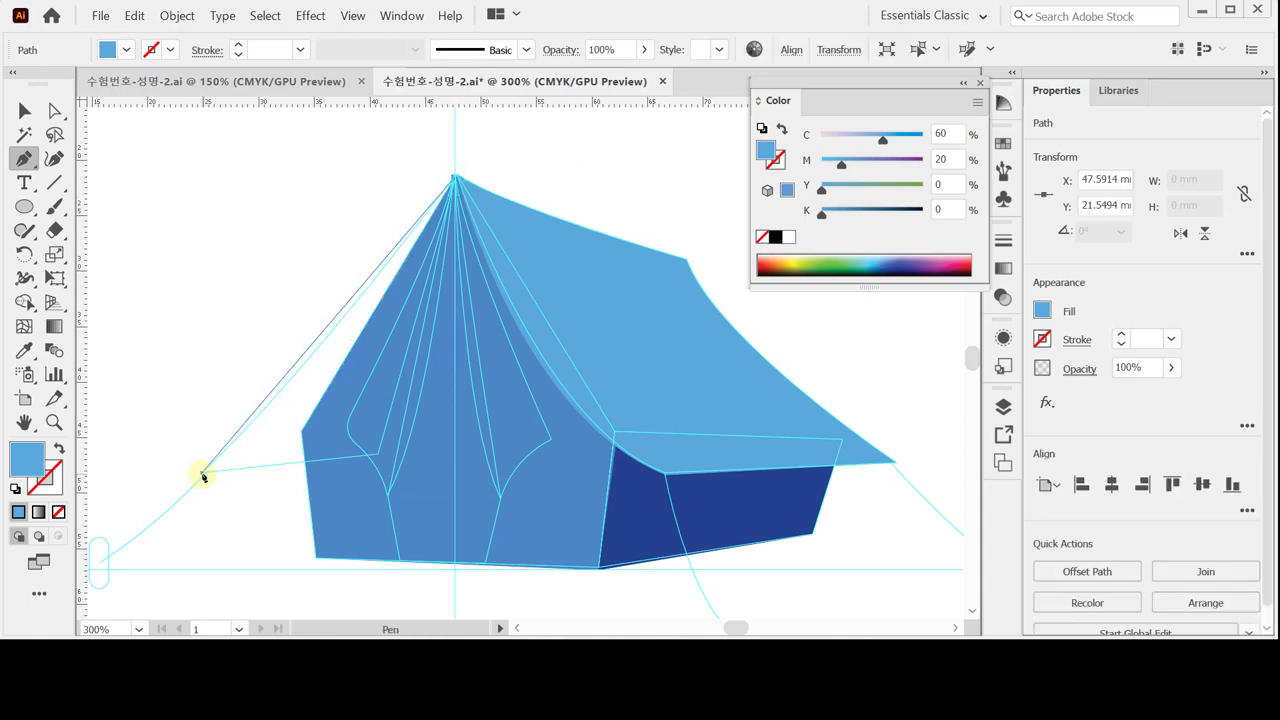
{"action": "left_click_drag", "start_coordinate": [202, 476], "coordinate": [145, 517]}
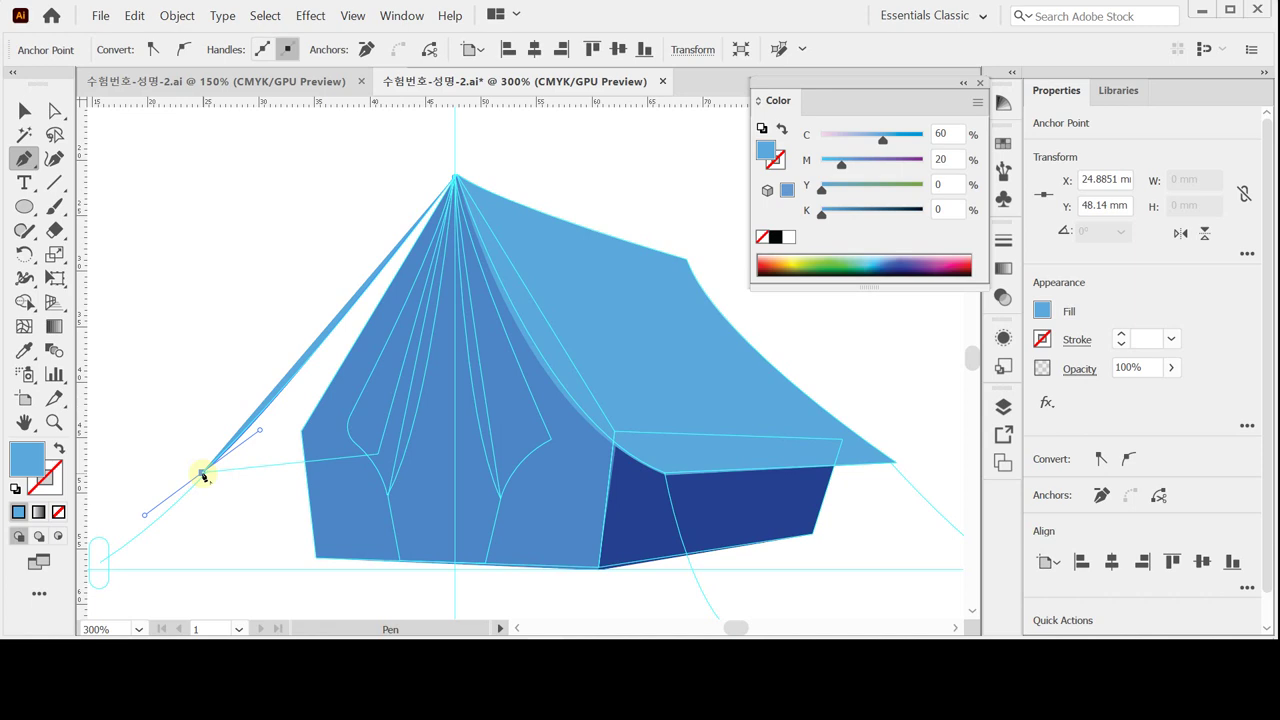
{"action": "left_click", "coordinate": [202, 474]}
{"action": "left_click", "coordinate": [378, 458]}
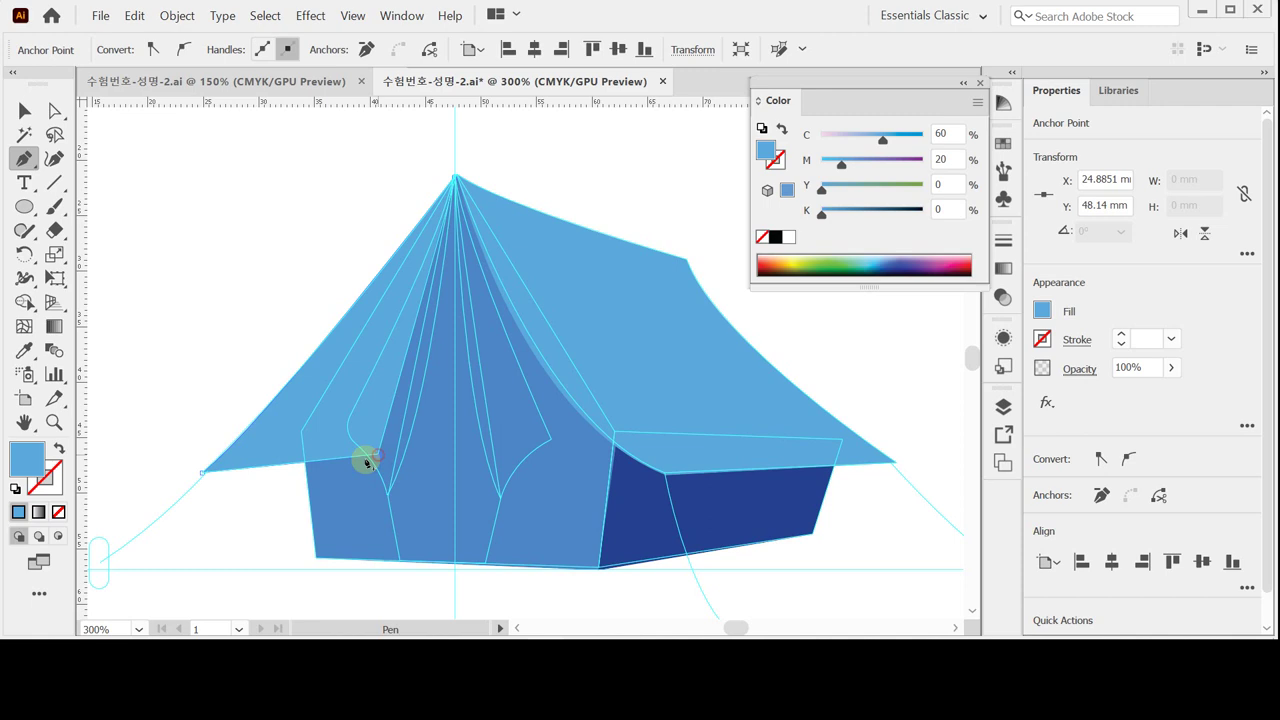
{"action": "left_click", "coordinate": [455, 179]}
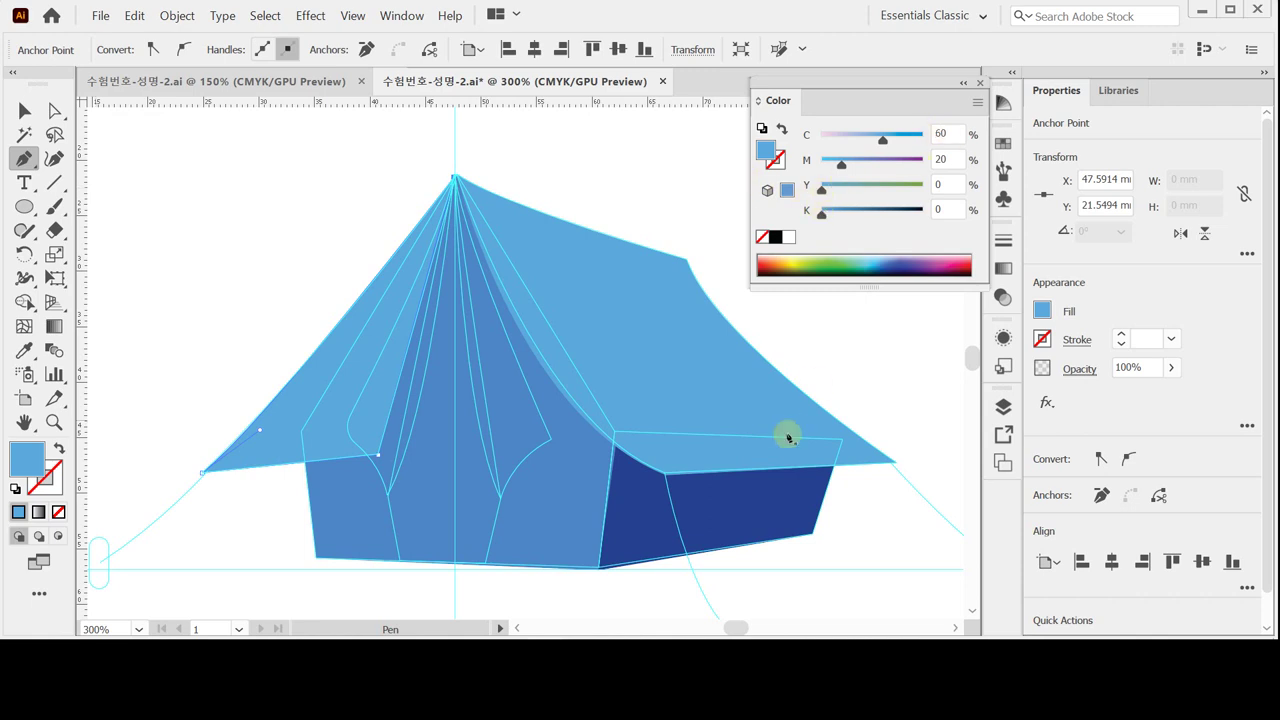
Give the left flap the side wall's dark blue with the Eyedropper and send it behind the front wall.
{"action": "key", "text": "i"}
{"action": "left_click", "coordinate": [749, 502]}
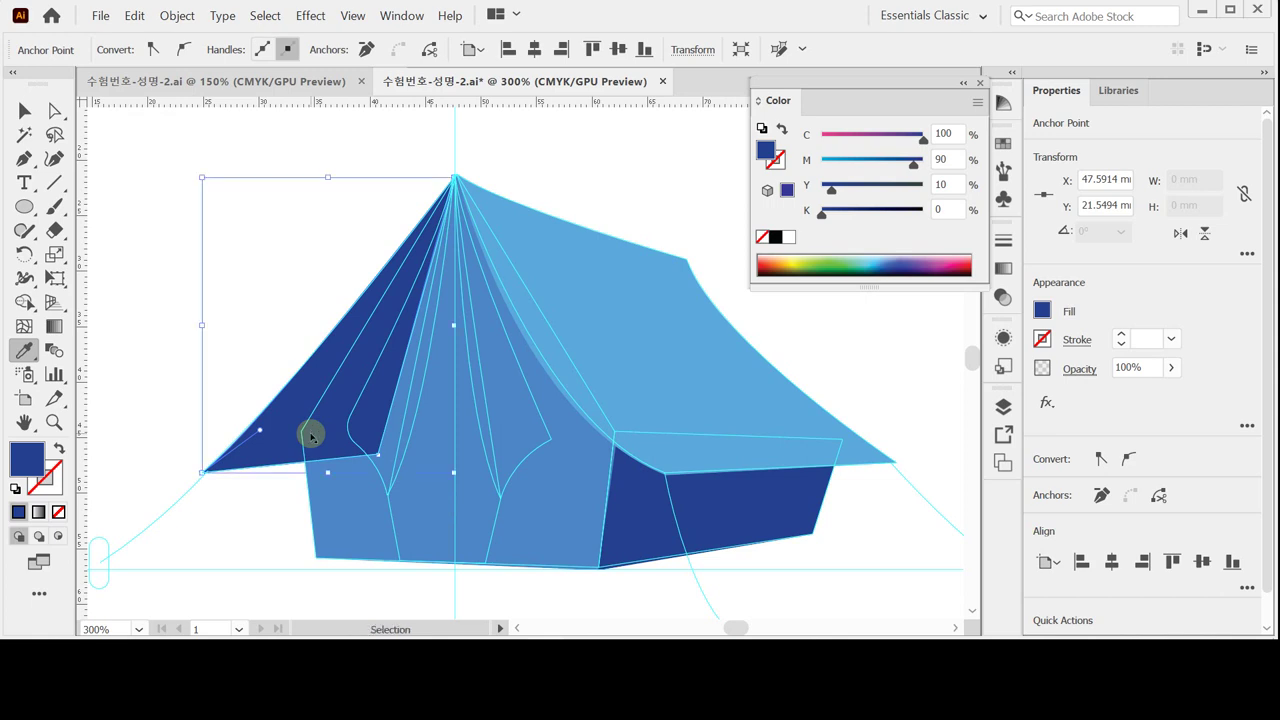
{"action": "key", "text": "ctrl+z"}
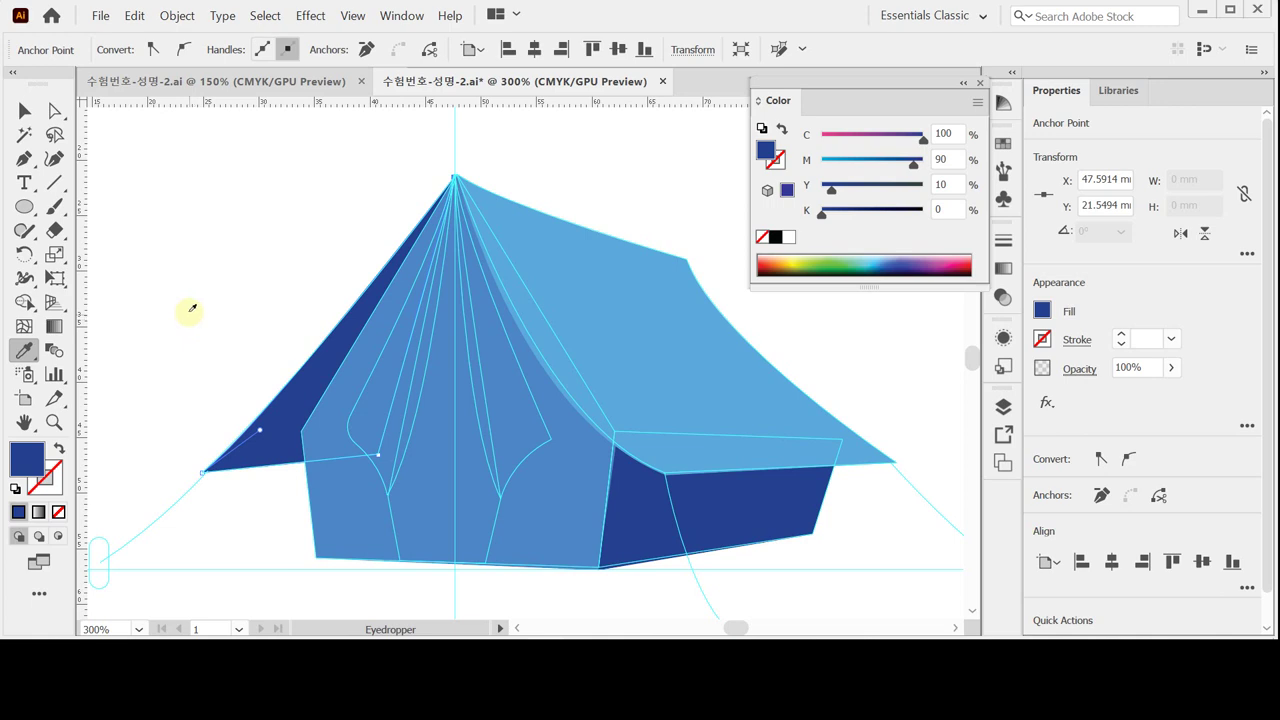
{"action": "key", "text": "ctrl"}
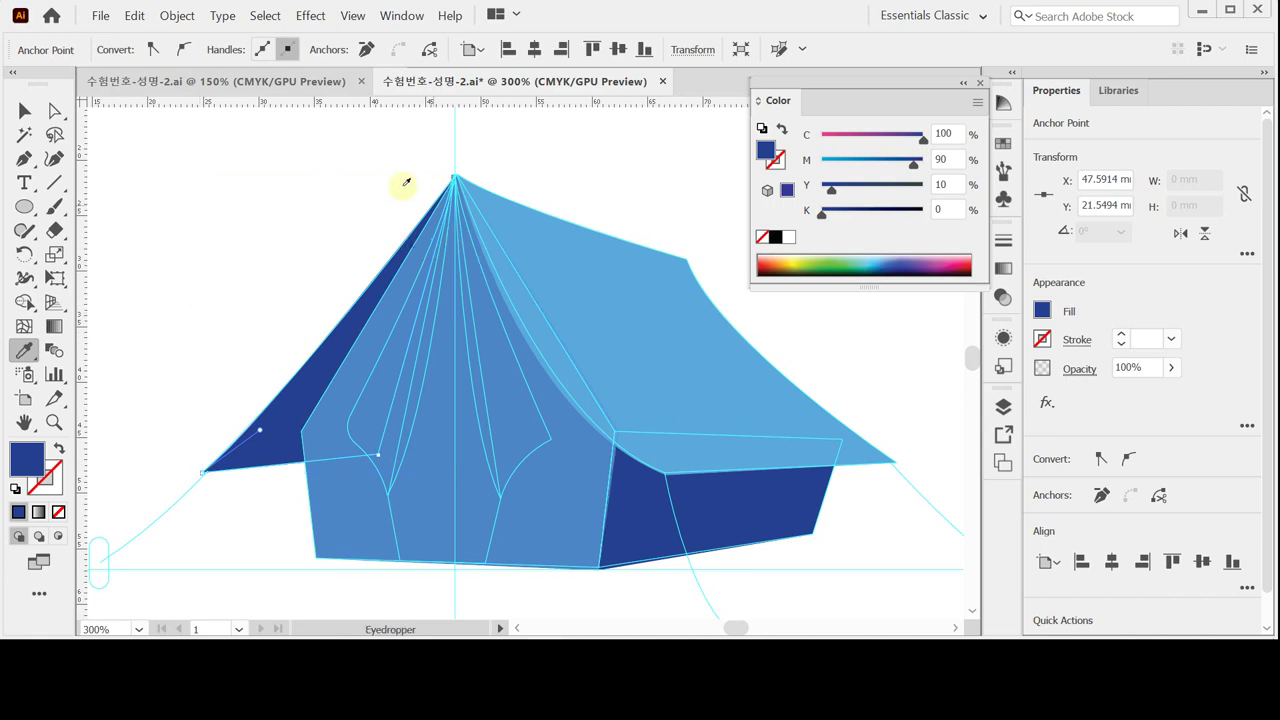
{"action": "left_click", "coordinate": [403, 149], "text": "ctrl"}
Trace the tent's doorway with the Pen tool from the apex around its lower corners and back to the apex.
{"action": "left_click", "coordinate": [24, 158]}
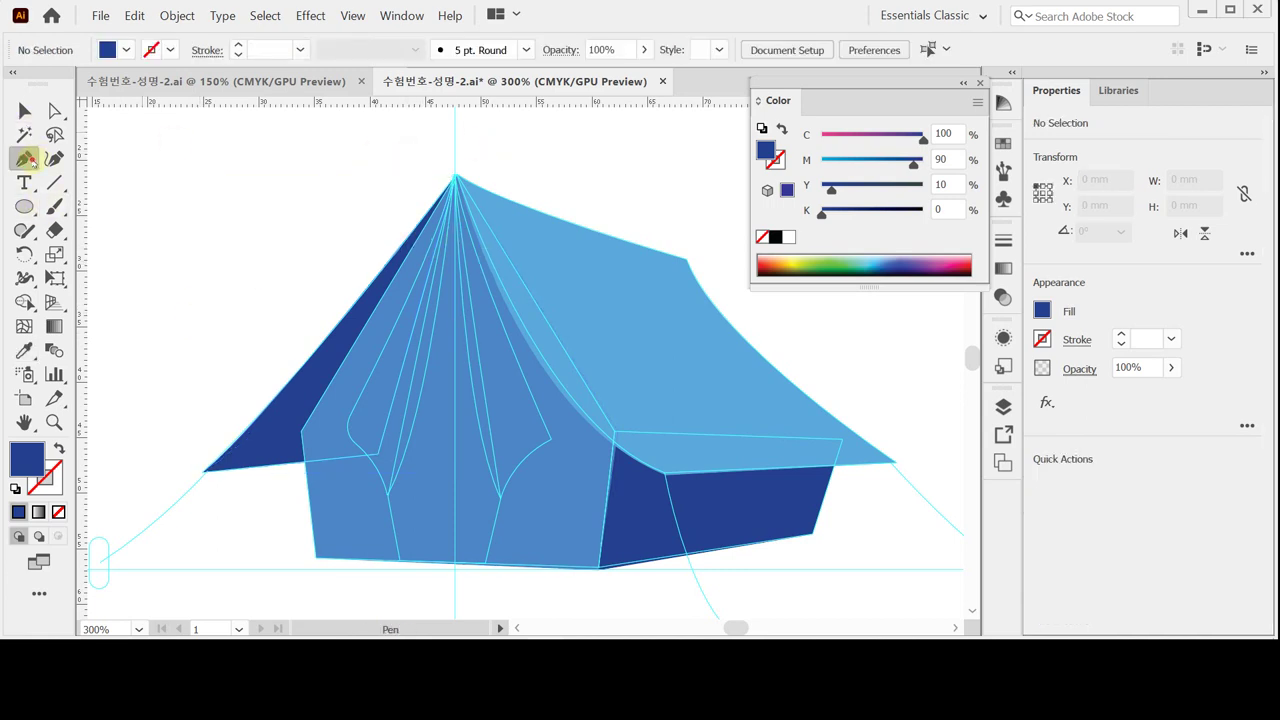
{"action": "key", "text": "ctrl"}
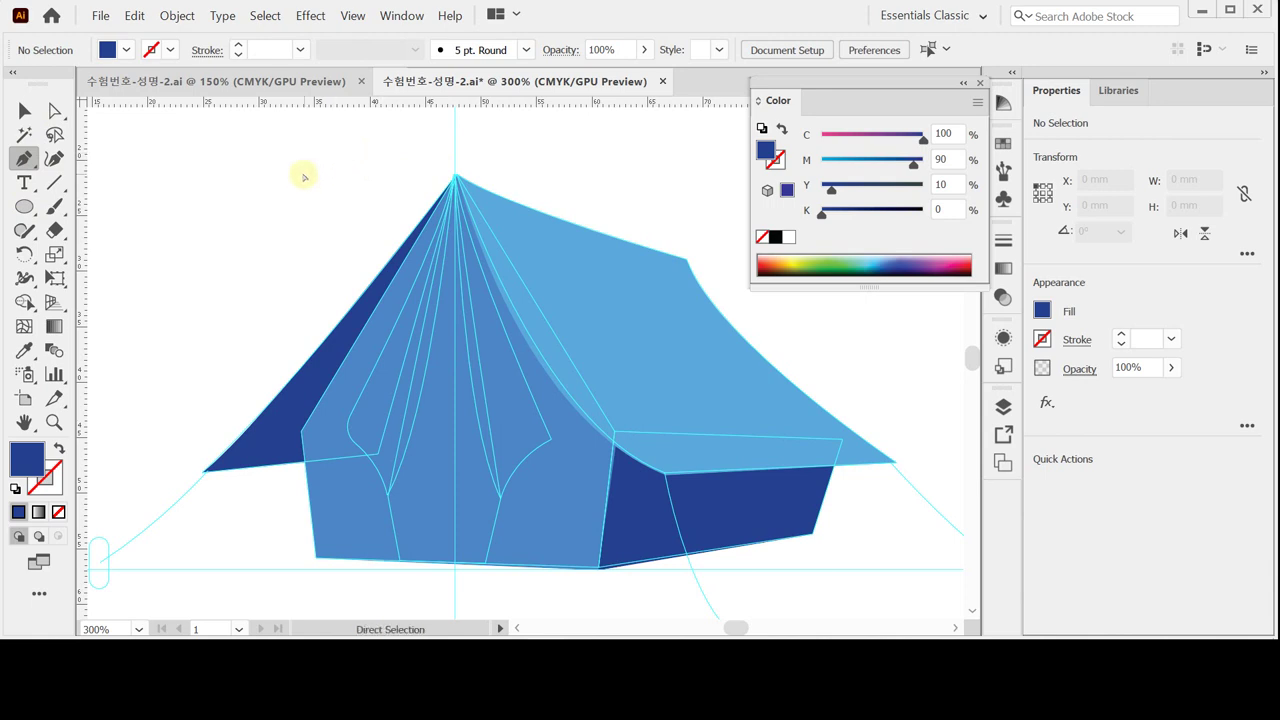
{"action": "left_click", "coordinate": [454, 180]}
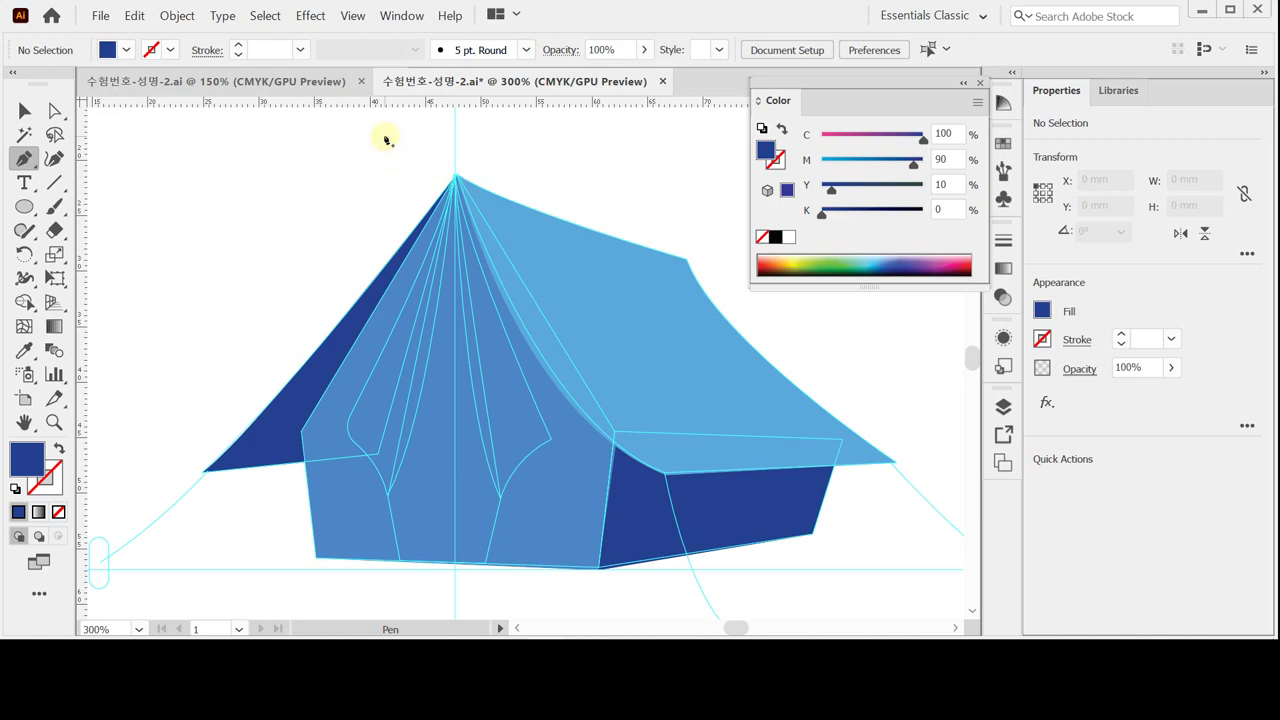
{"action": "left_click", "coordinate": [454, 178]}
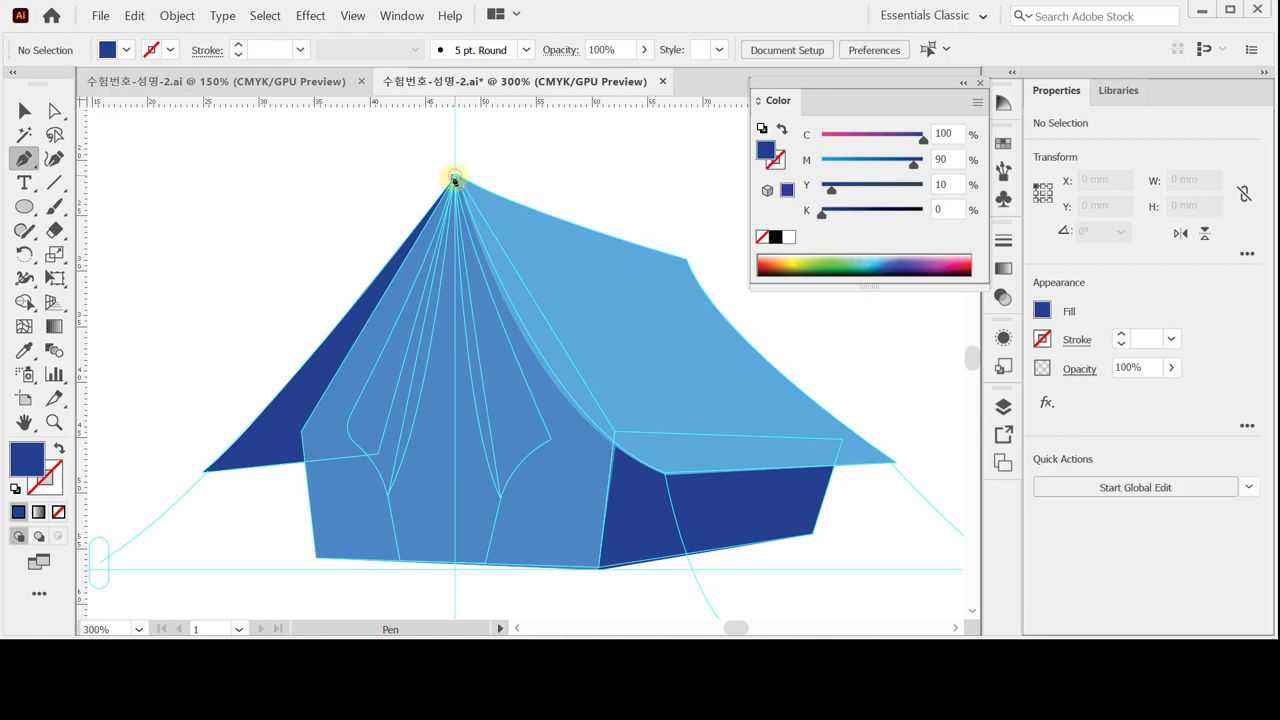
{"action": "left_click", "coordinate": [389, 497]}
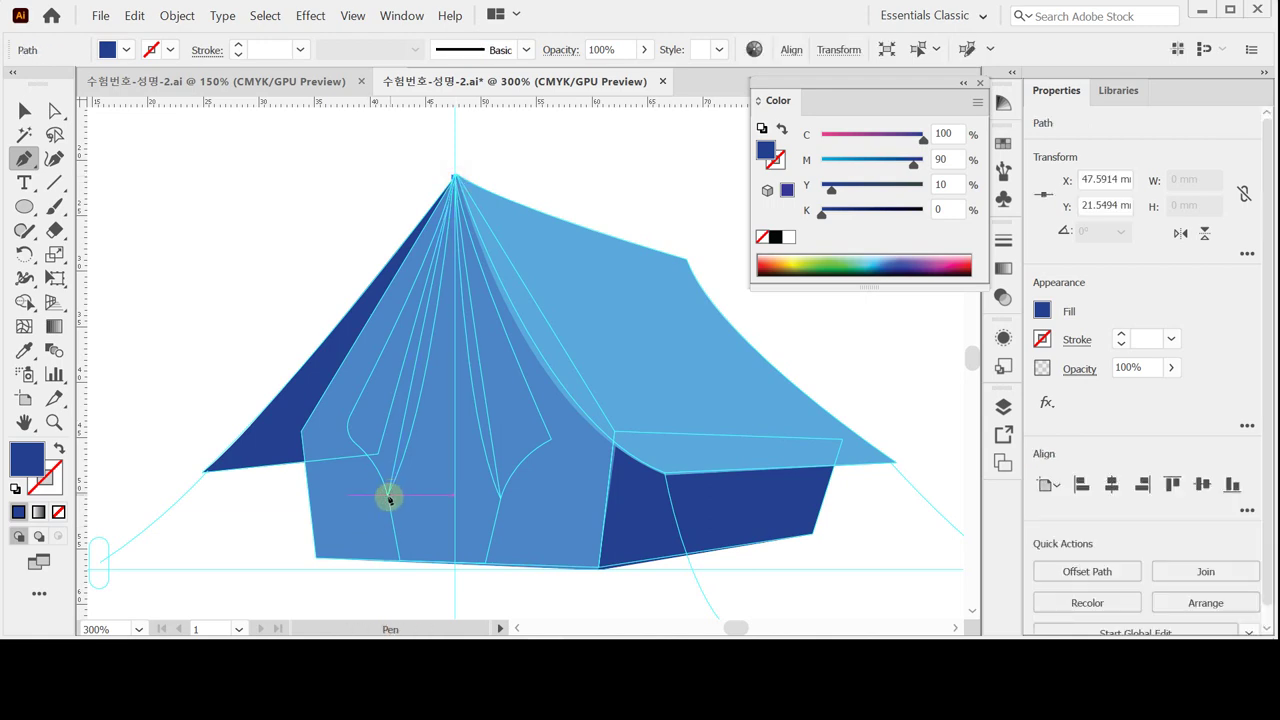
{"action": "left_click", "coordinate": [400, 562]}
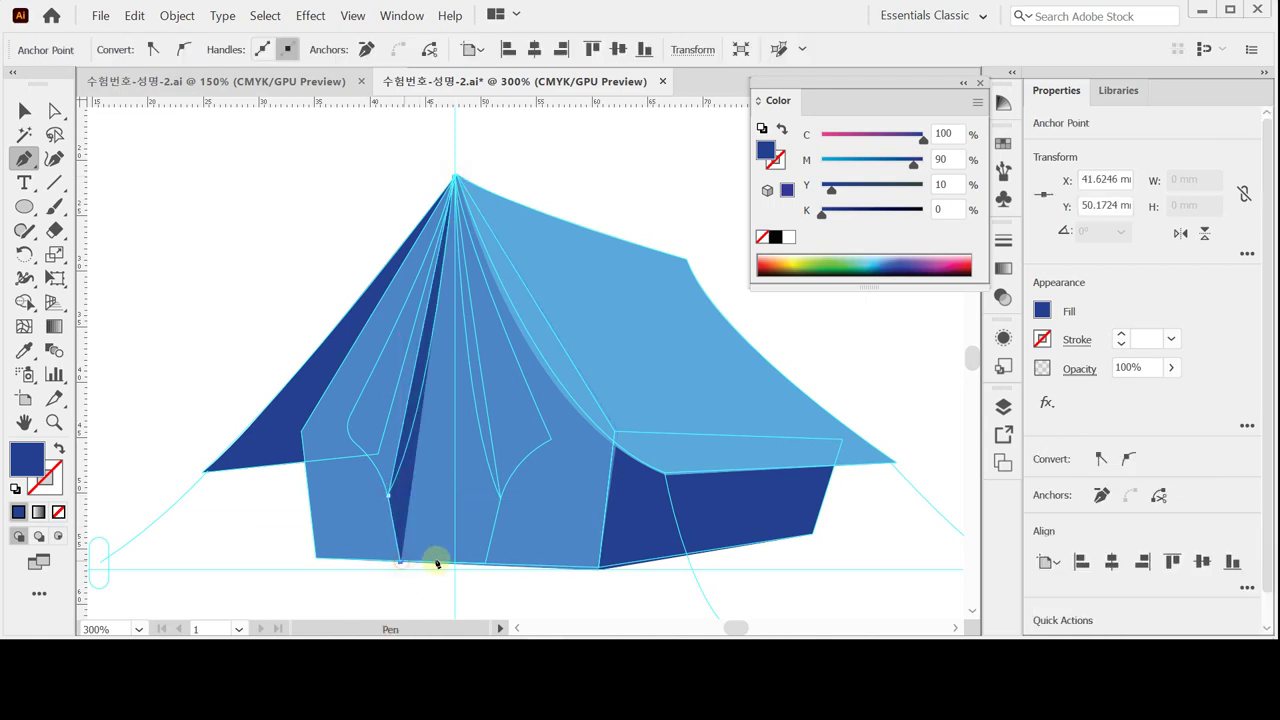
{"action": "left_click", "coordinate": [487, 567]}
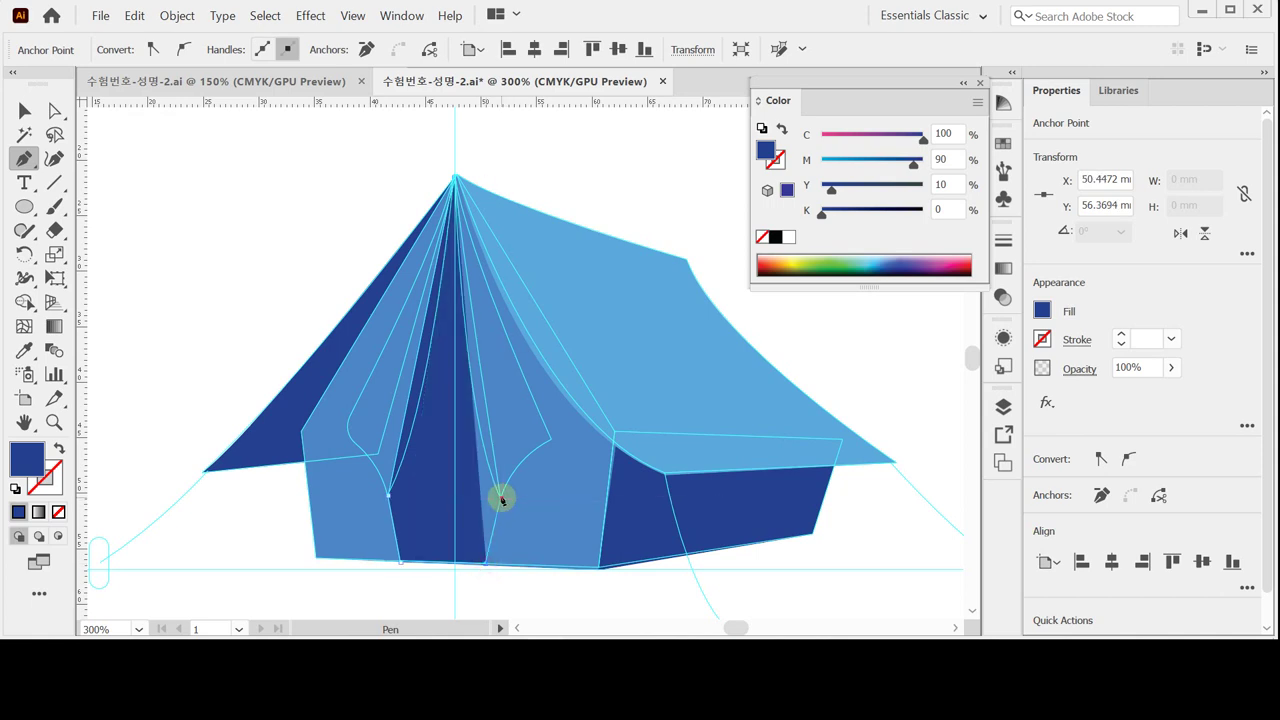
{"action": "left_click", "coordinate": [502, 497]}
{"action": "left_click", "coordinate": [455, 179]}
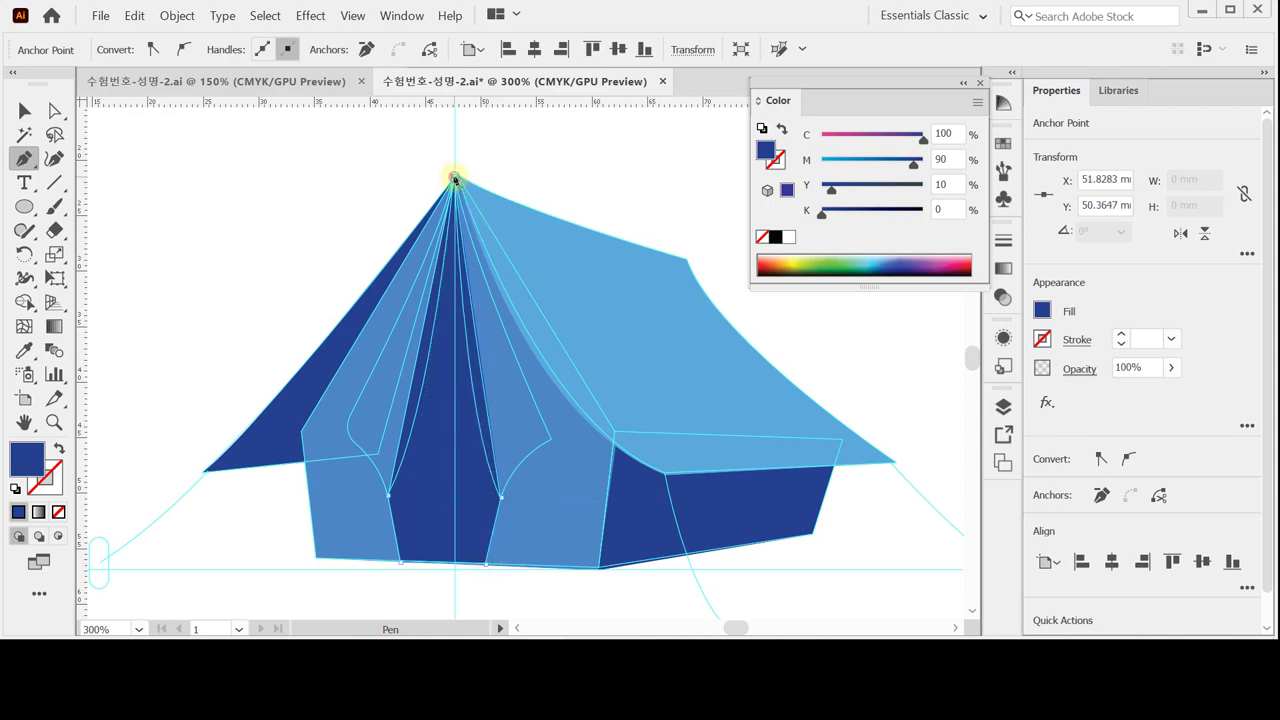
Fill the doorway with brown C 70, M 90, Y 100, K 0 and deselect it.
{"action": "left_click", "coordinate": [955, 135]}
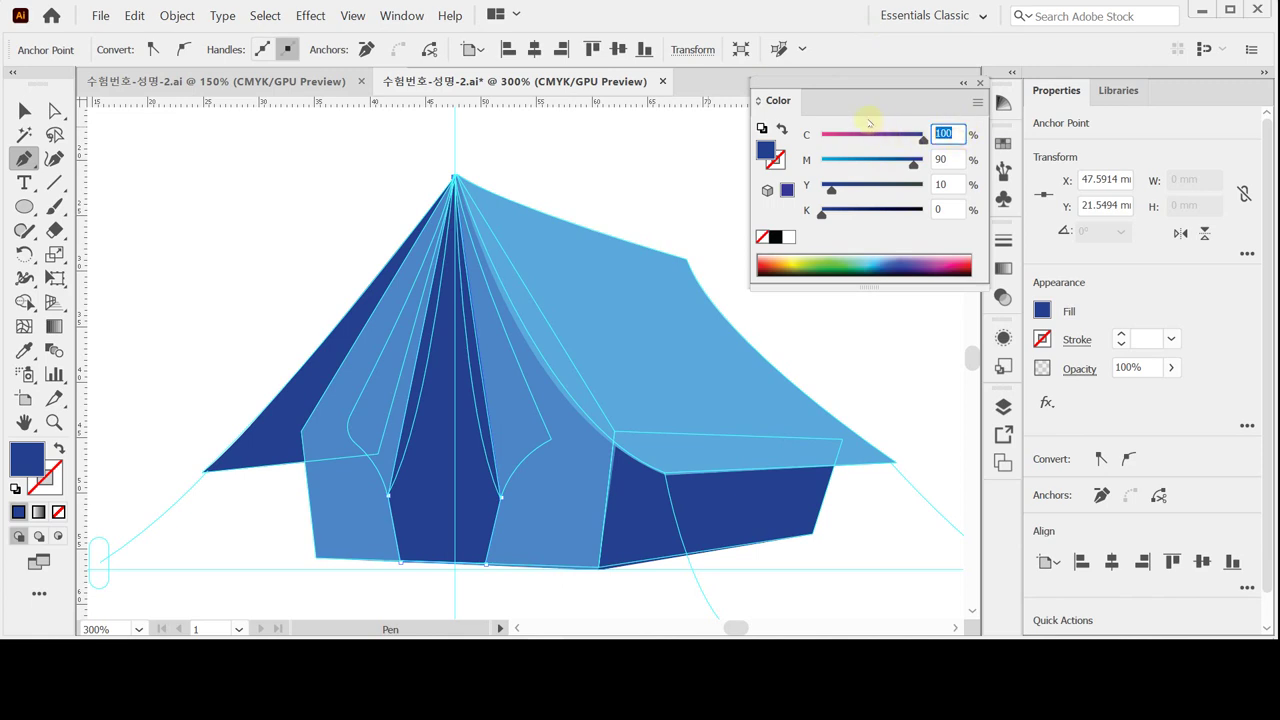
{"action": "type", "text": "70"}
{"action": "key", "text": "Tab"}
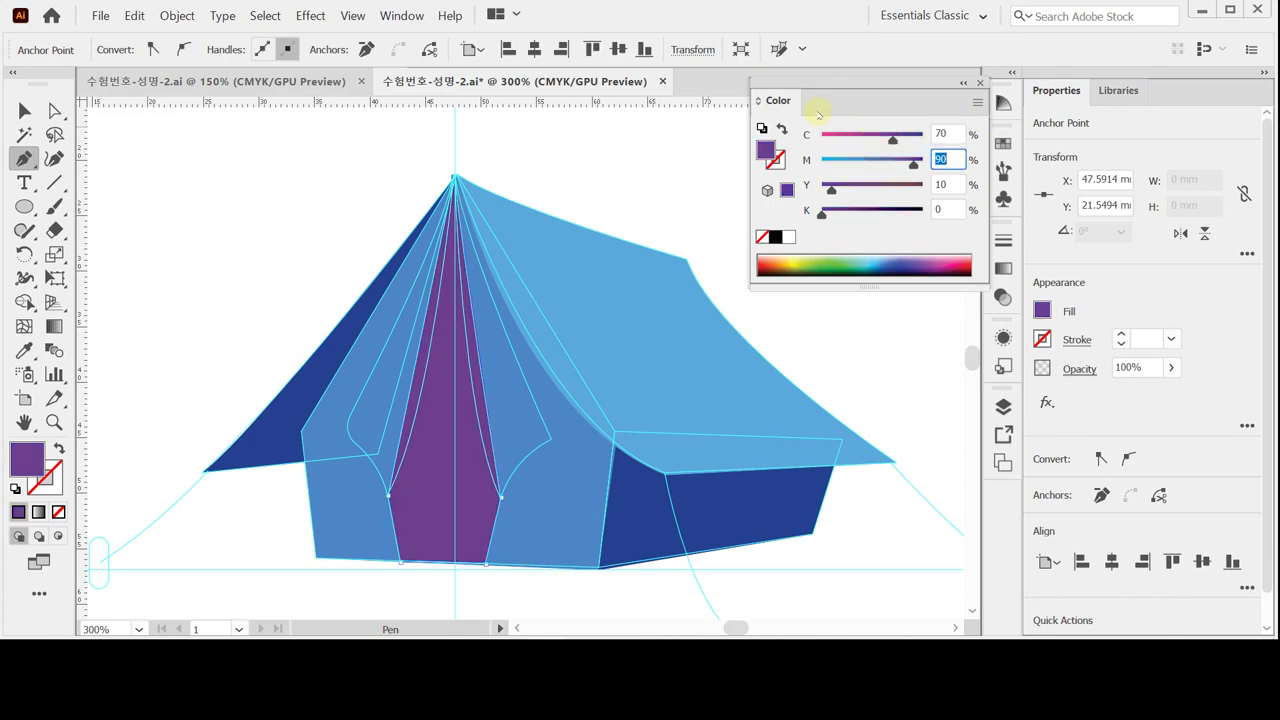
{"action": "key", "text": "Tab"}
{"action": "type", "text": "100"}
{"action": "key", "text": "Return"}
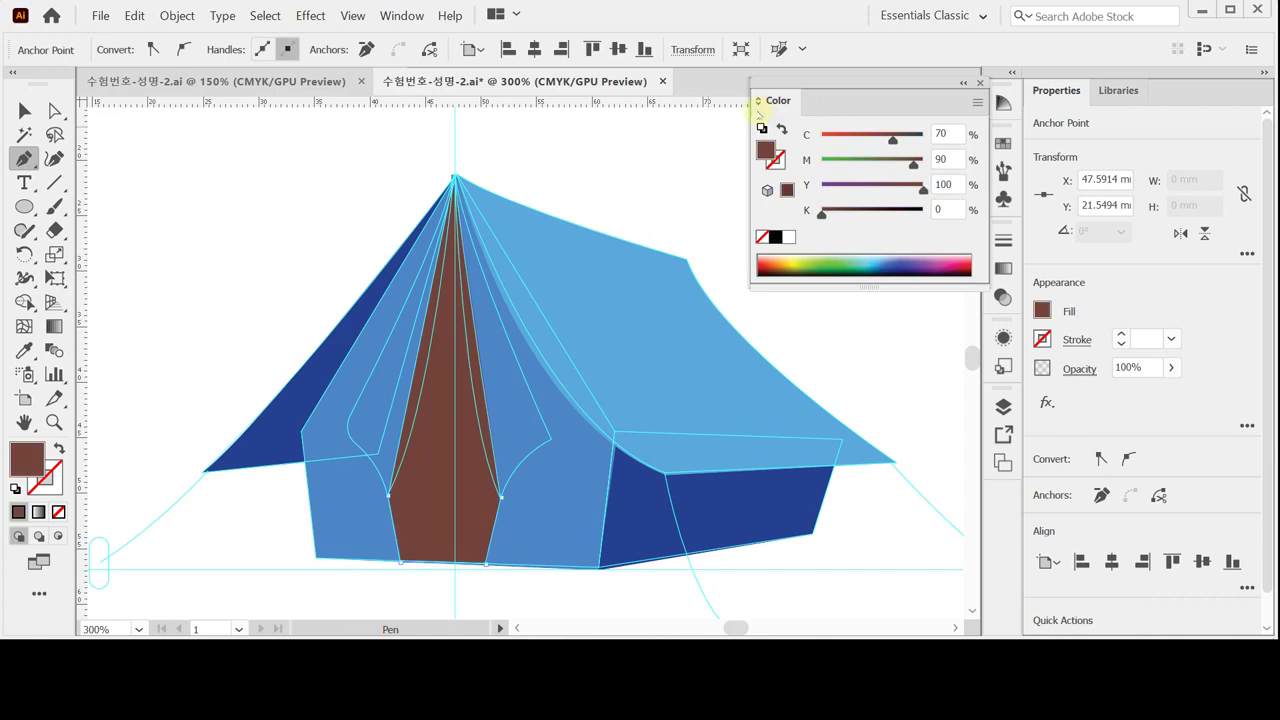
{"action": "left_click", "coordinate": [368, 205], "text": "ctrl"}
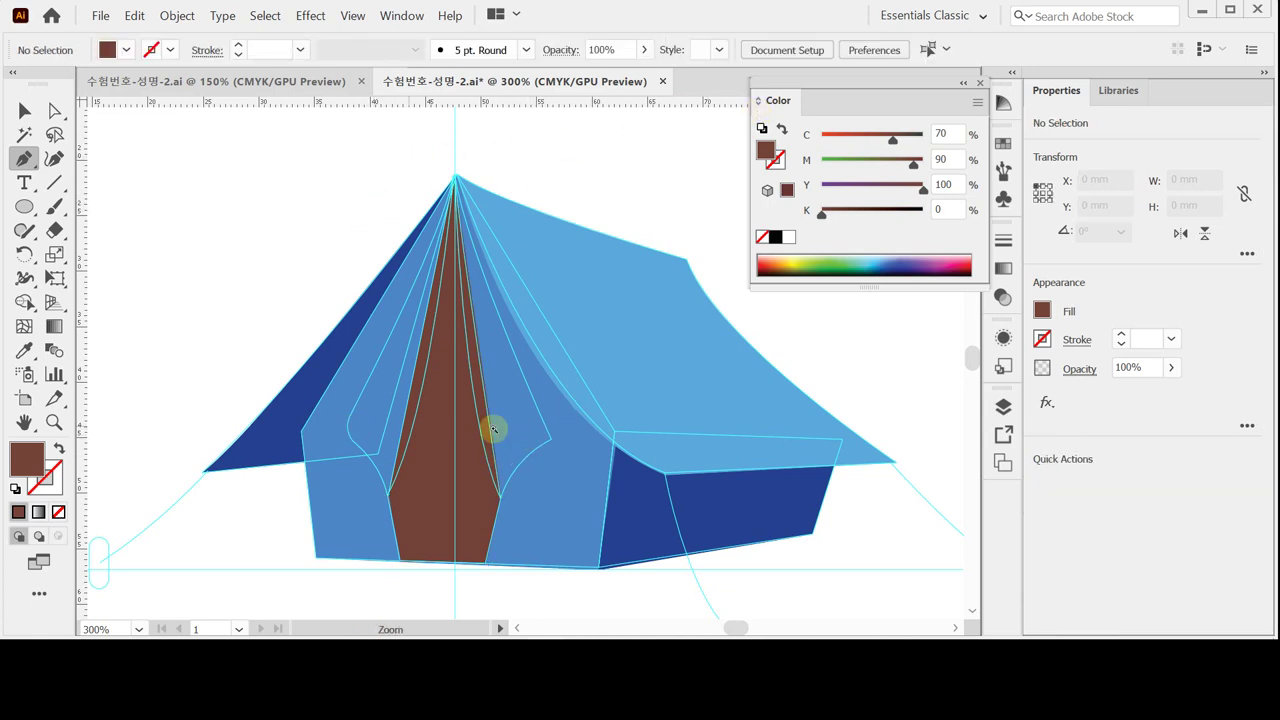
Trace the right door flap's outer edge with the Pen tool, from the apex to its outer tip and down to the doorway's corner.
{"action": "left_click", "coordinate": [534, 432]}
{"action": "scroll", "coordinate": [526, 443], "scroll_direction": "up", "scroll_amount": 3}
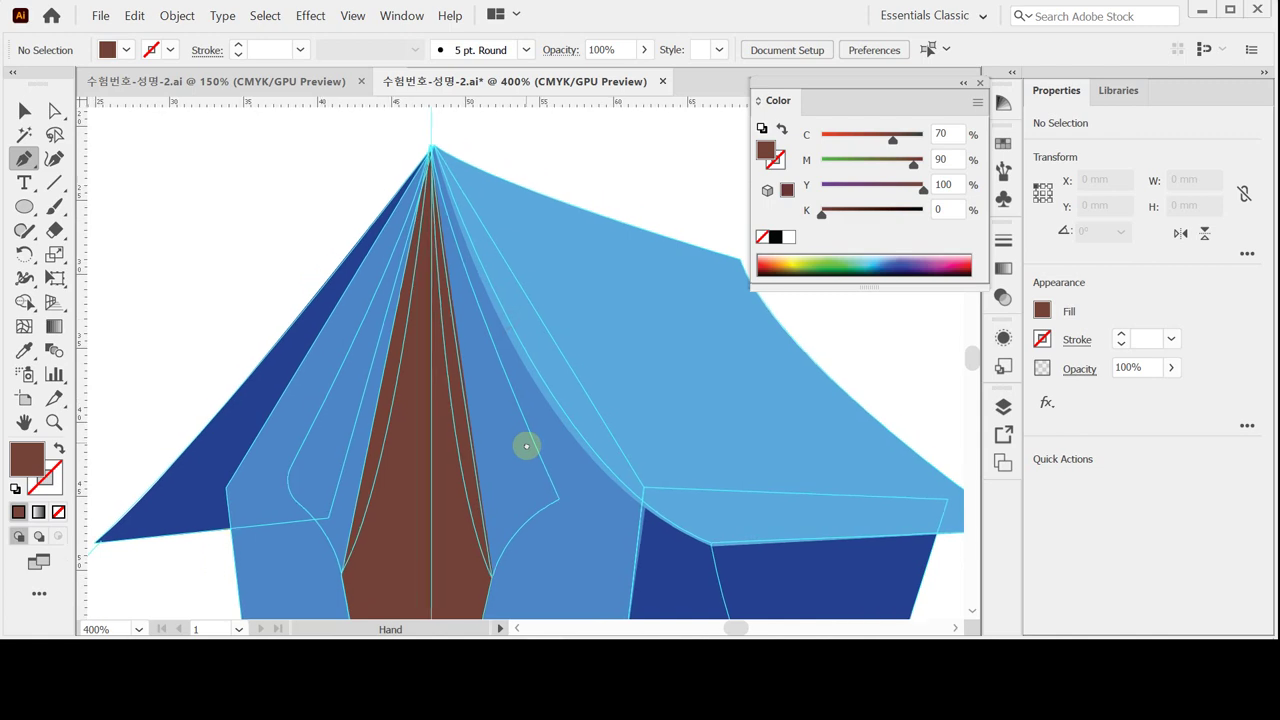
{"action": "left_click", "coordinate": [561, 505]}
{"action": "left_click_drag", "start_coordinate": [561, 506], "coordinate": [606, 545]}
{"action": "scroll", "coordinate": [606, 543], "scroll_direction": "down", "scroll_amount": 3}
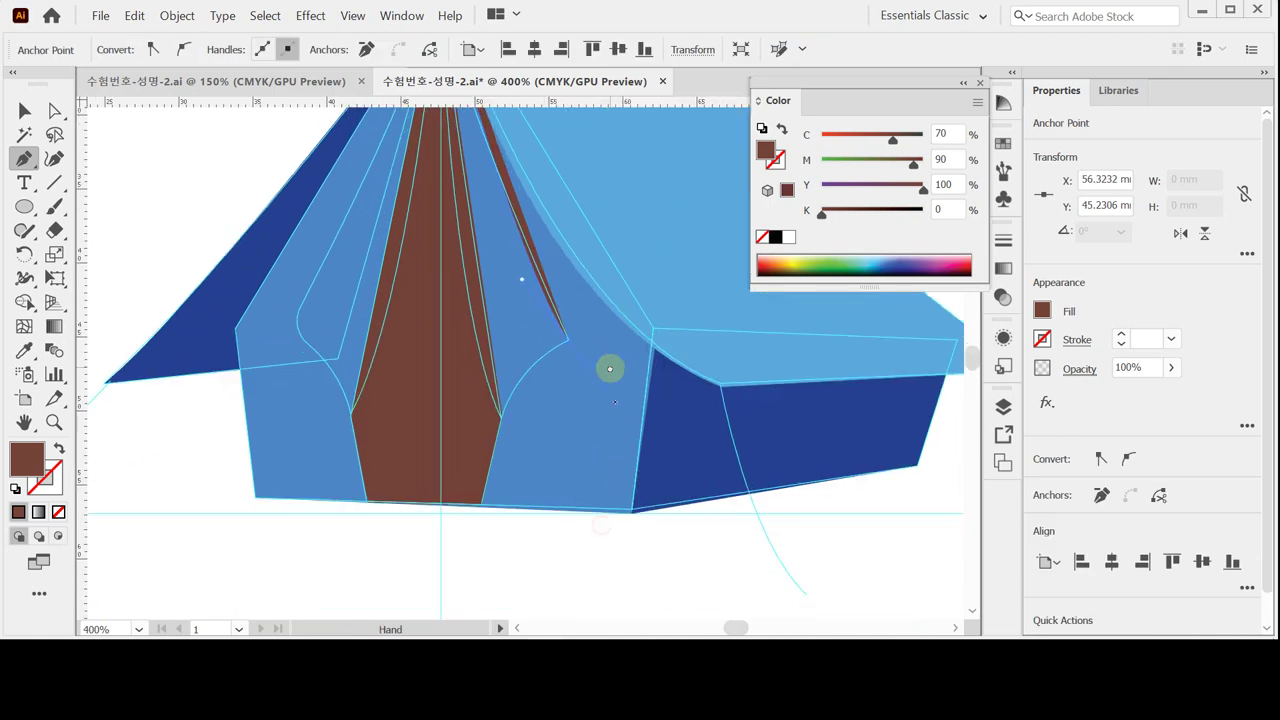
{"action": "left_click", "coordinate": [568, 342]}
{"action": "left_click_drag", "start_coordinate": [501, 416], "coordinate": [499, 482]}
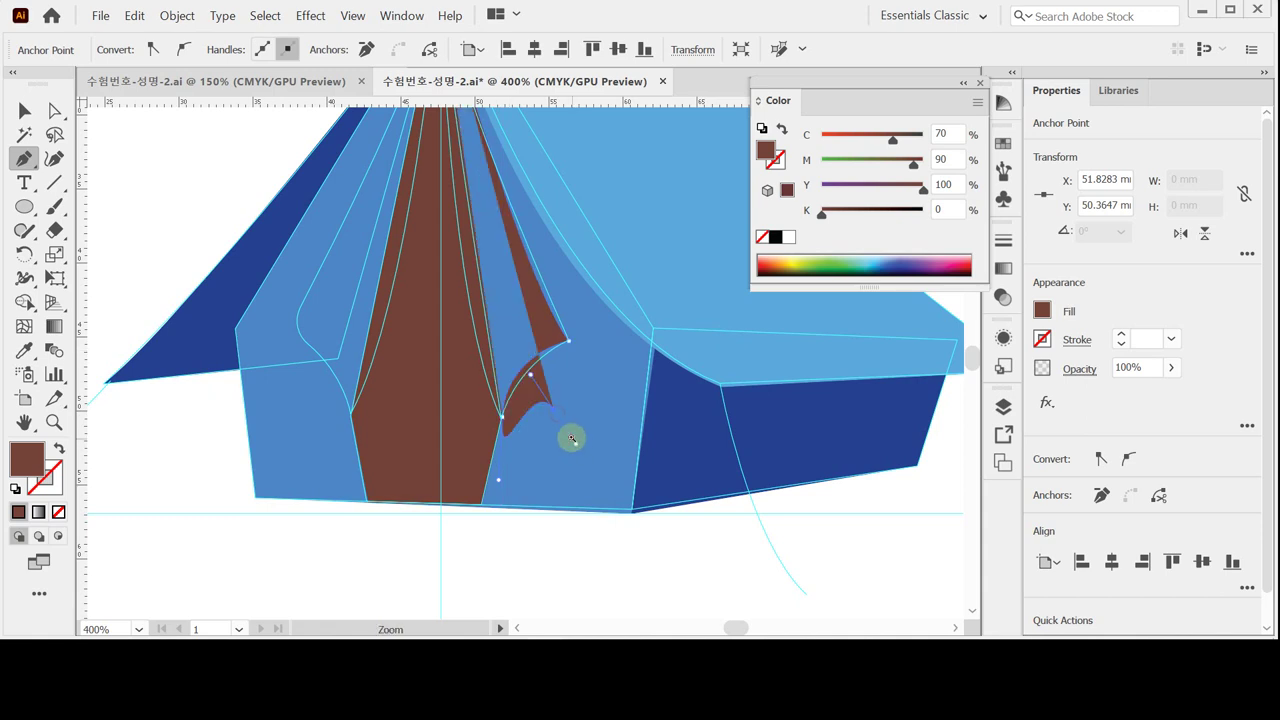
Reset the open flap path to the default white fill and black stroke, and reshape its lower curve to follow the guide.
{"action": "key", "text": "ctrl+plus"}
{"action": "scroll", "coordinate": [557, 417], "scroll_direction": "up", "scroll_amount": 3}
{"action": "scroll", "coordinate": [557, 417], "scroll_direction": "left", "scroll_amount": 2}
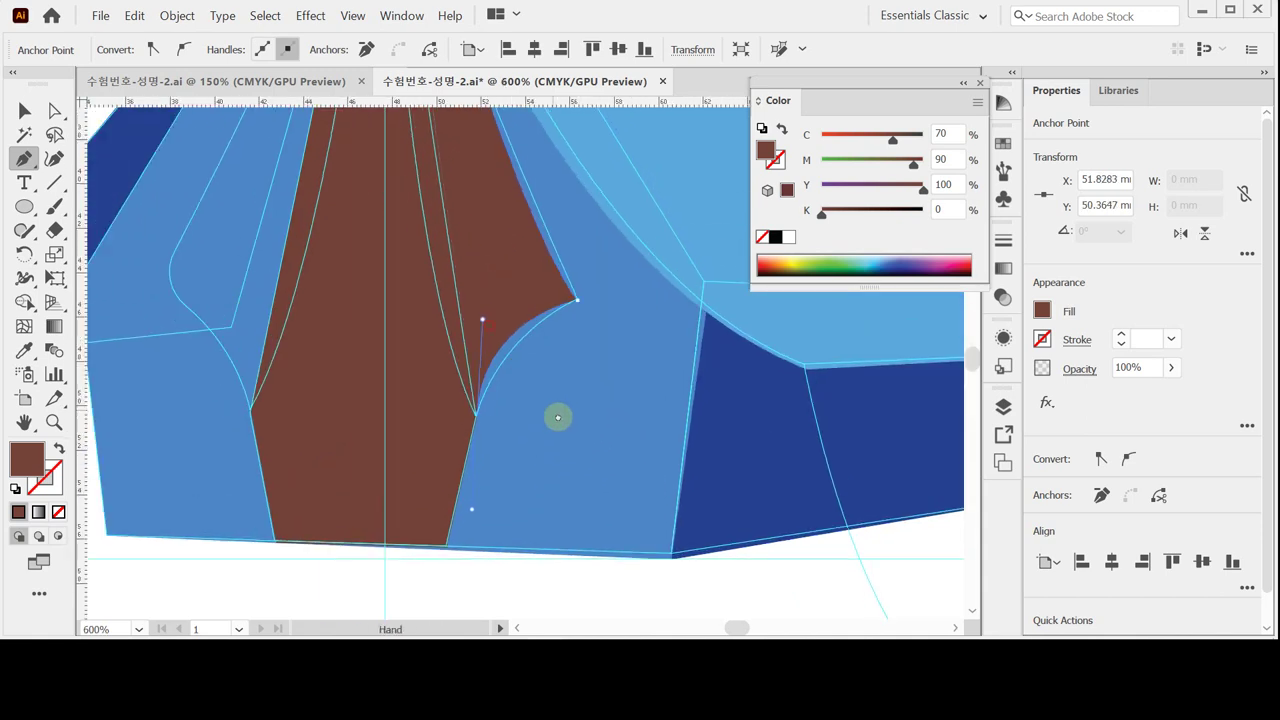
{"action": "left_click", "coordinate": [15, 488]}
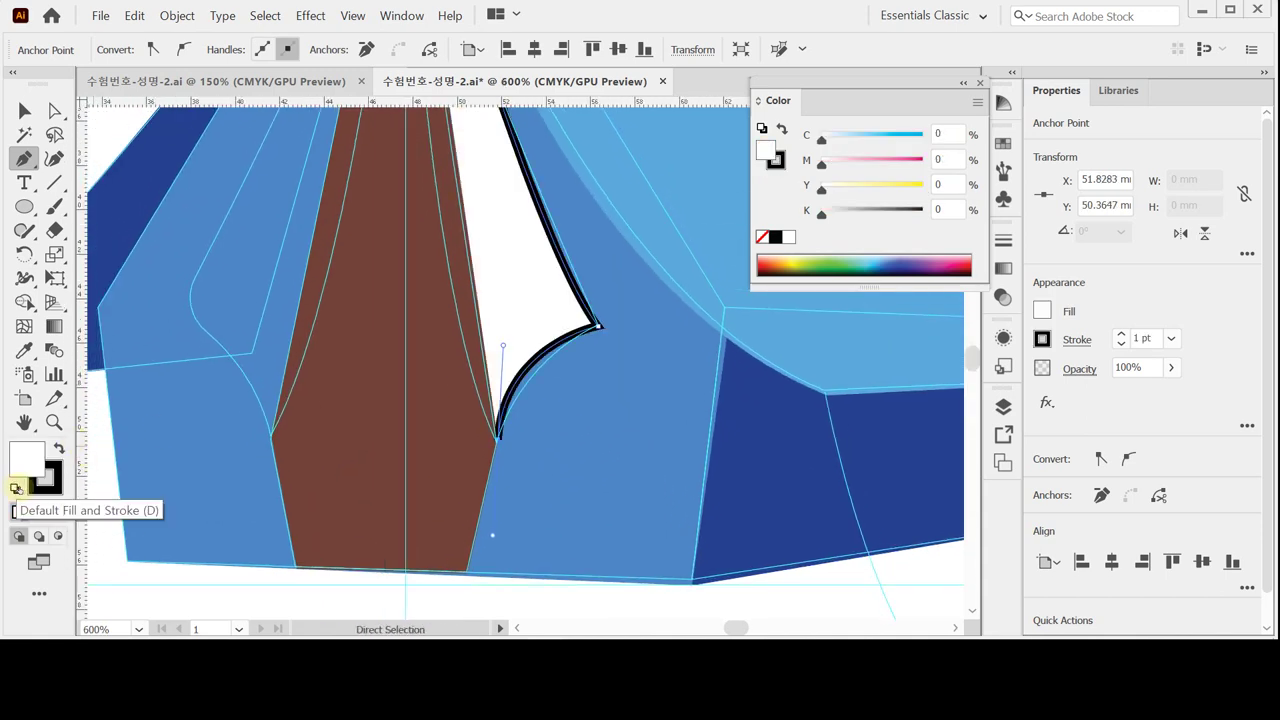
{"action": "mouse_move", "coordinate": [534, 377]}
{"action": "left_mouse_down"}
{"action": "mouse_move", "coordinate": [563, 400]}
{"action": "mouse_move", "coordinate": [537, 366]}
{"action": "mouse_move", "coordinate": [549, 374]}
{"action": "mouse_move", "coordinate": [553, 397]}
{"action": "left_mouse_up"}
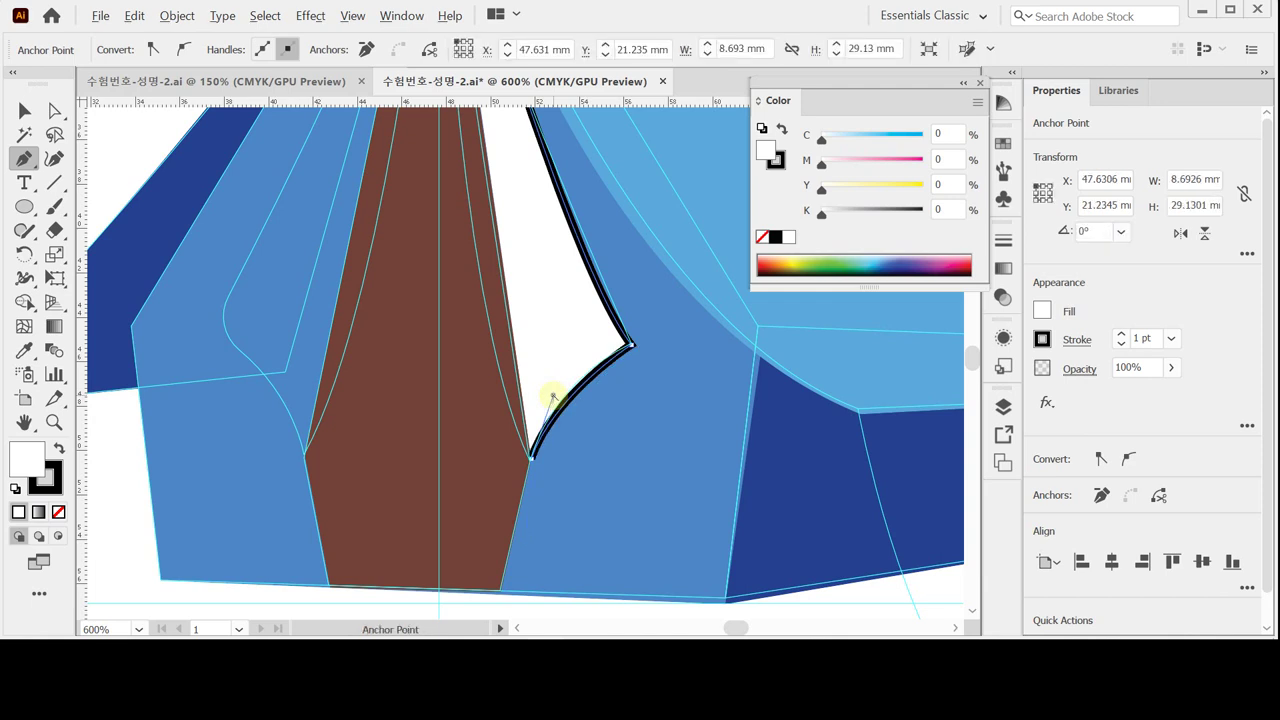
{"action": "left_click_drag", "start_coordinate": [553, 397], "coordinate": [551, 391]}
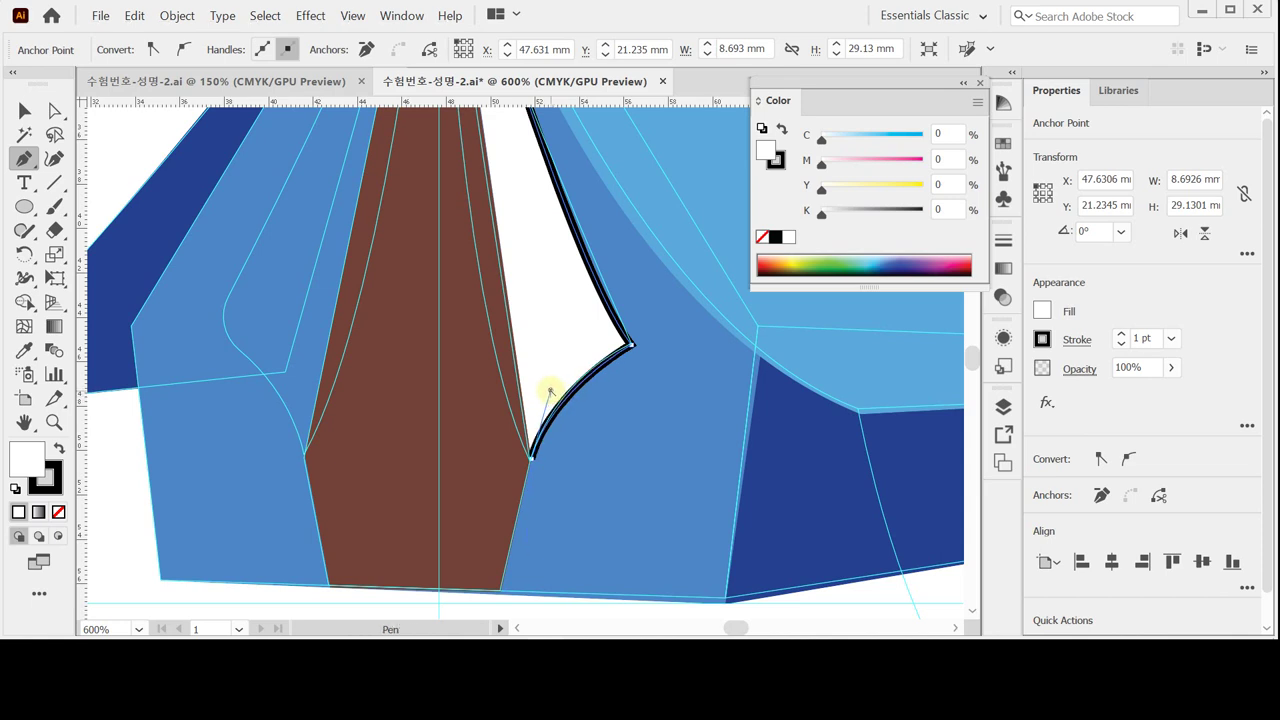
{"action": "left_click_drag", "start_coordinate": [540, 311], "coordinate": [570, 347]}
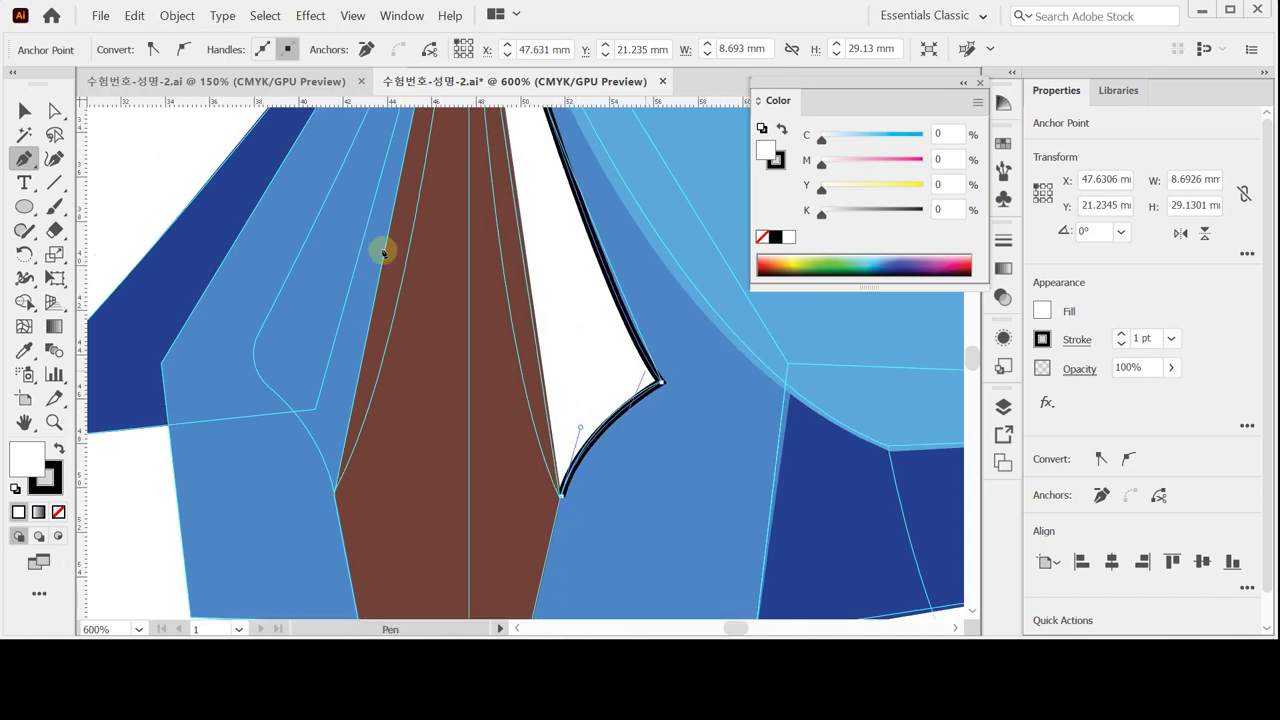
Check the flap's outer tip and resume the open path with the Pen tool from its lower inner anchor.
{"action": "left_click", "coordinate": [26, 158]}
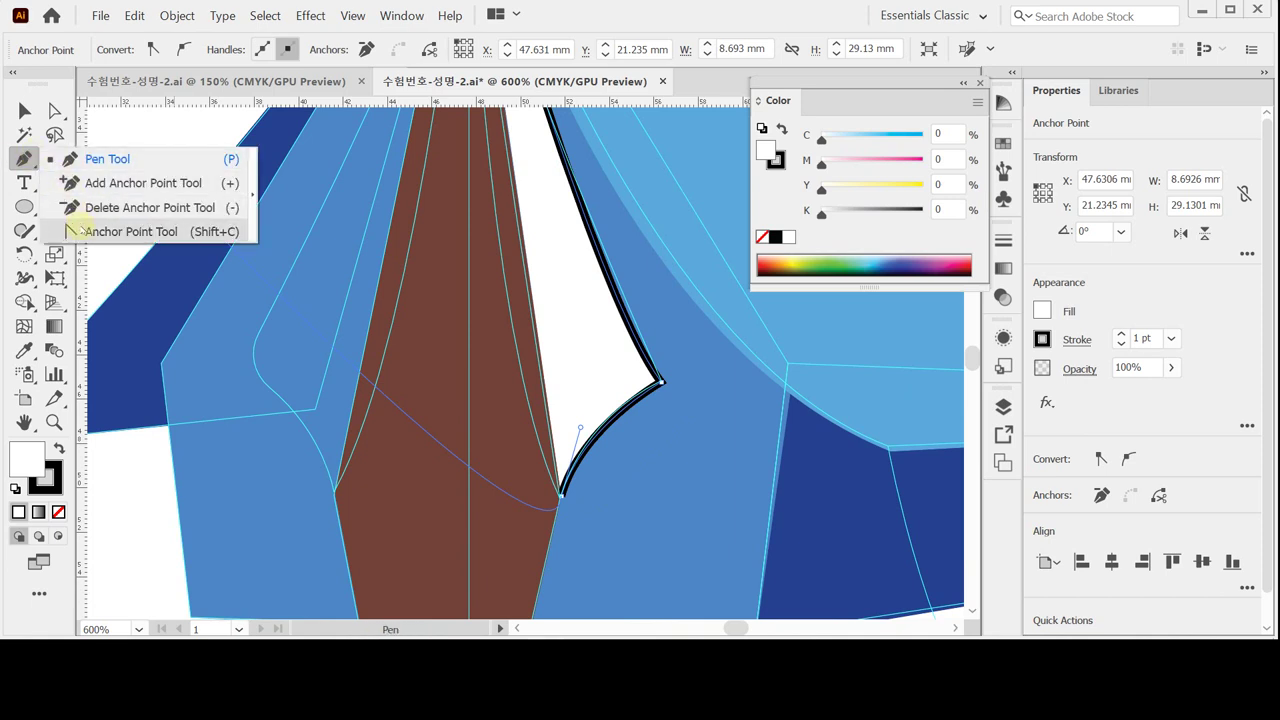
{"action": "left_click", "coordinate": [24, 158]}
{"action": "mouse_move", "coordinate": [662, 383]}
{"action": "left_mouse_down"}
{"action": "mouse_move", "coordinate": [674, 395]}
{"action": "mouse_move", "coordinate": [662, 383]}
{"action": "left_mouse_up"}
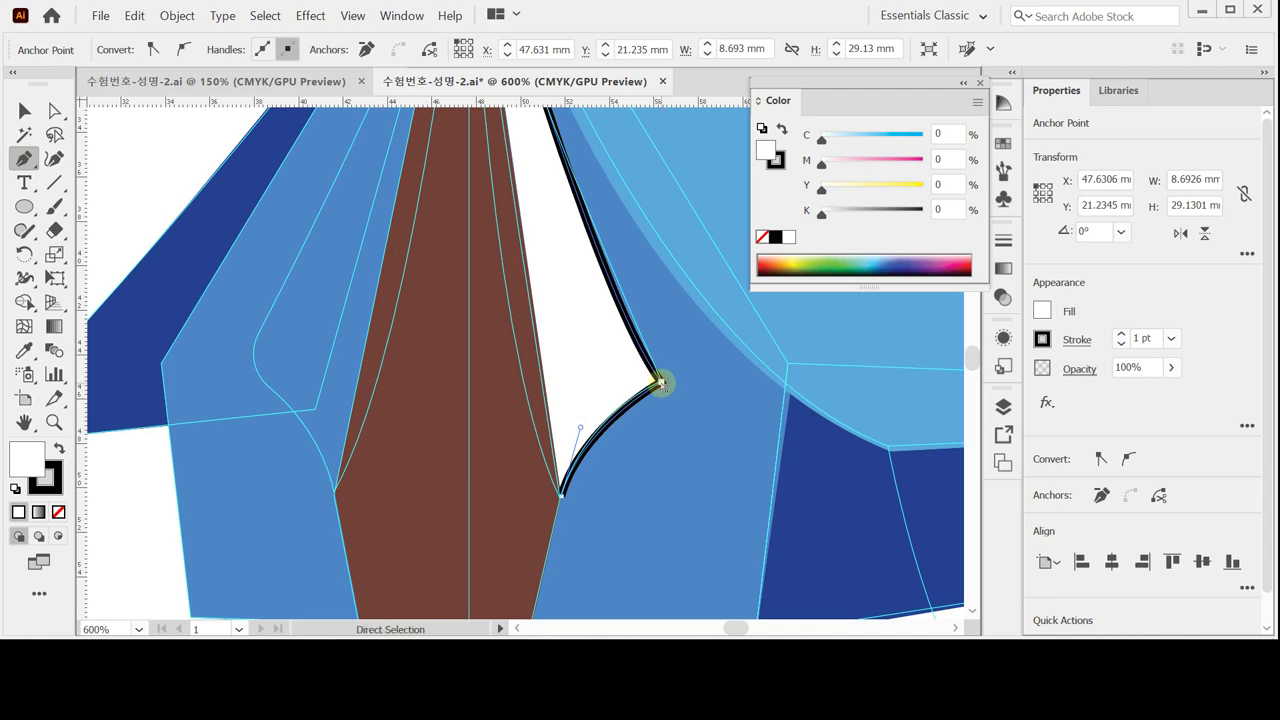
{"action": "left_click_drag", "start_coordinate": [623, 357], "coordinate": [660, 423]}
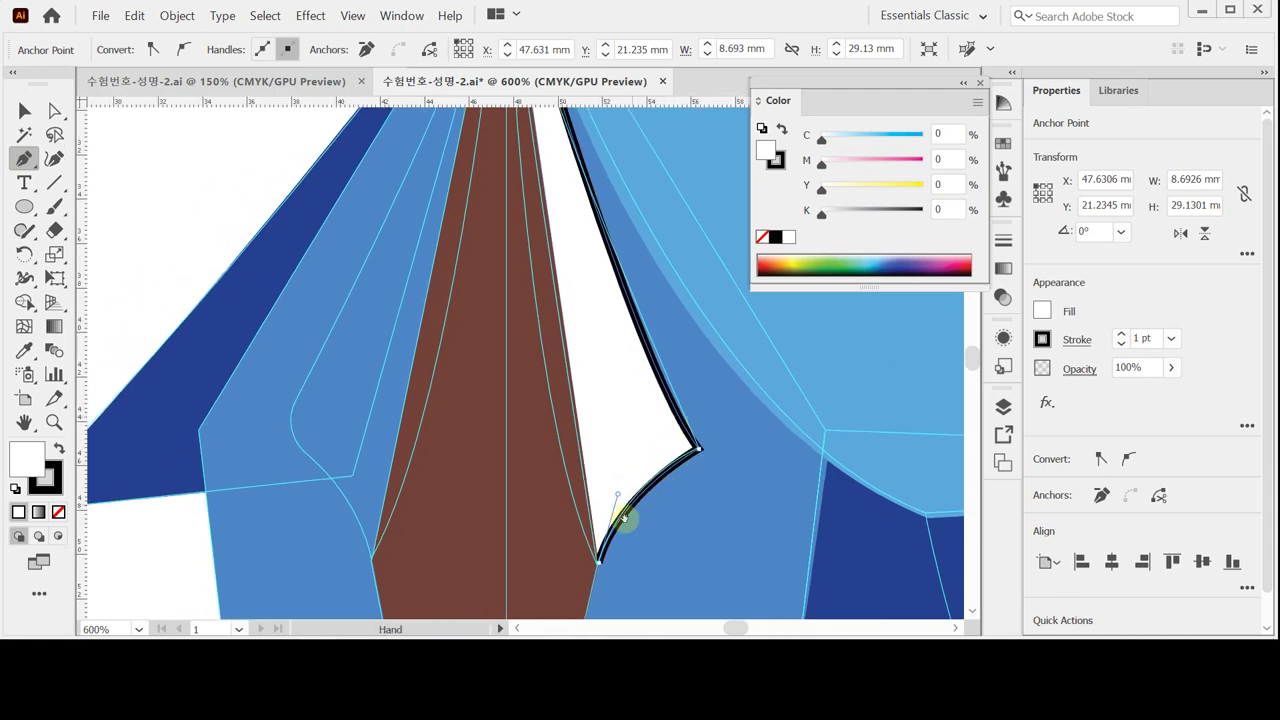
{"action": "left_click", "coordinate": [598, 566]}
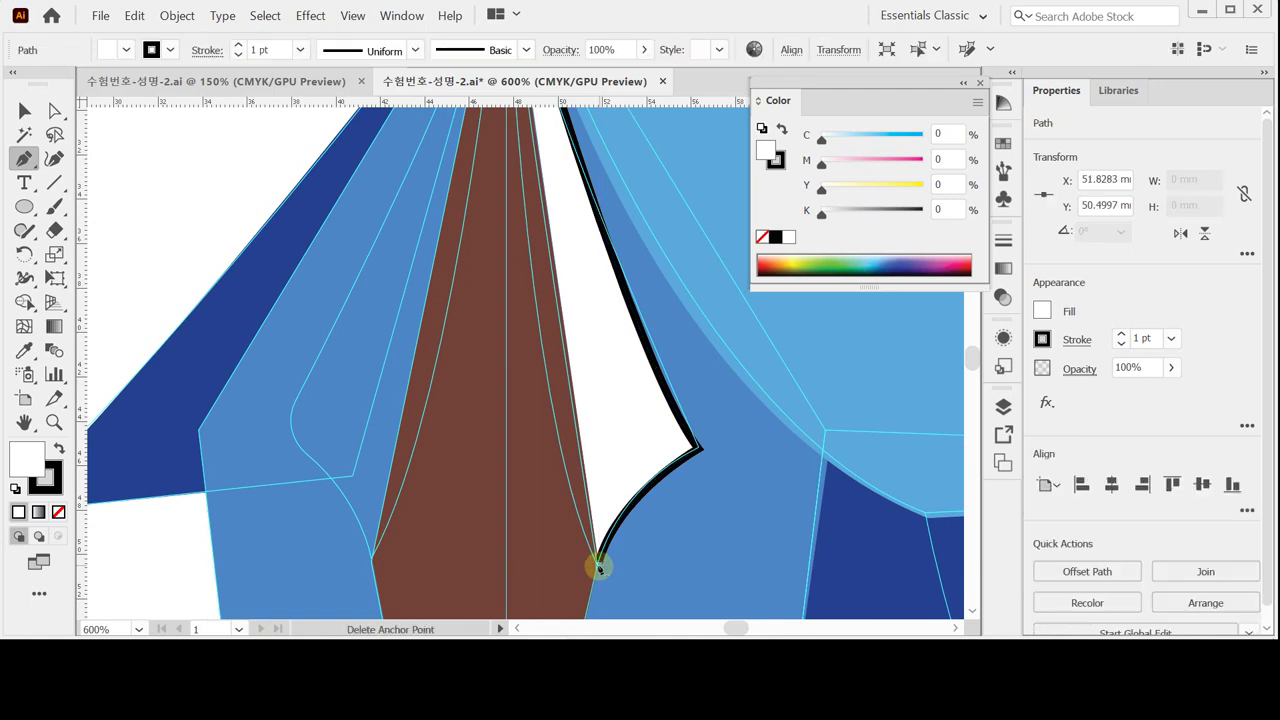
{"action": "mouse_move", "coordinate": [583, 626]}
{"action": "scroll", "coordinate": [597, 600], "scroll_direction": "down", "scroll_amount": 5}
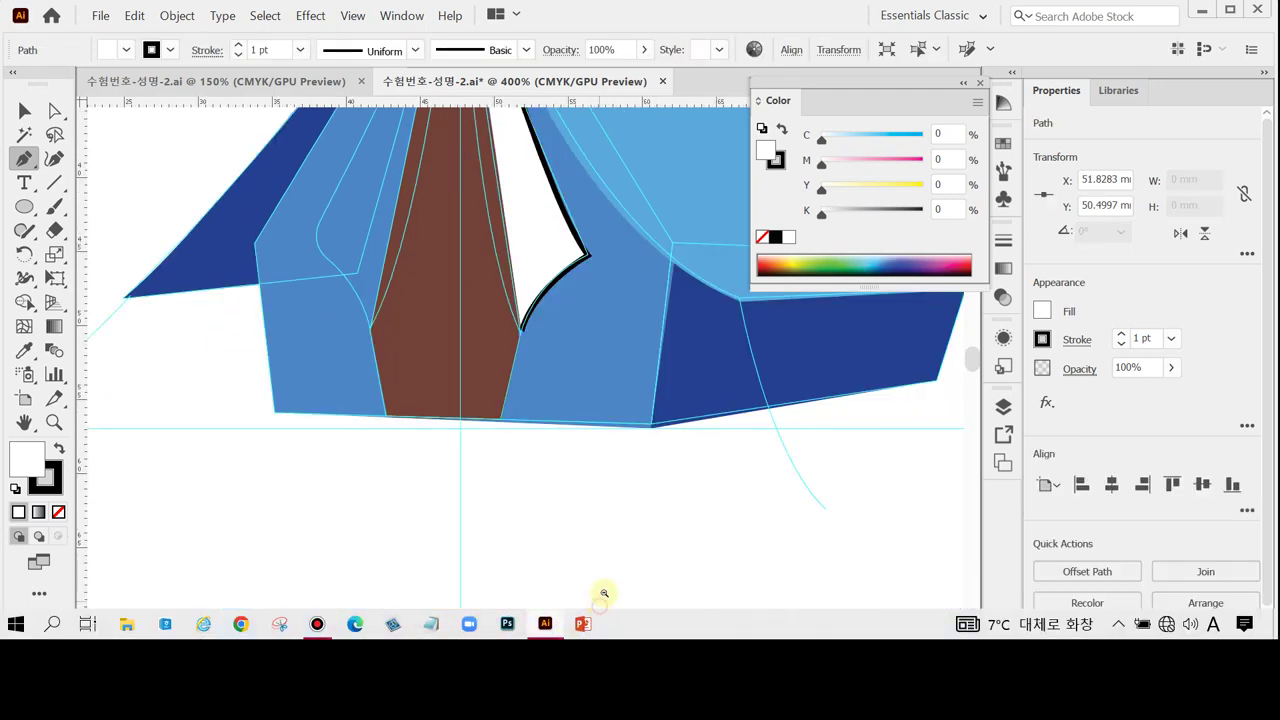
{"action": "scroll", "coordinate": [600, 457], "scroll_direction": "down", "scroll_amount": 2}
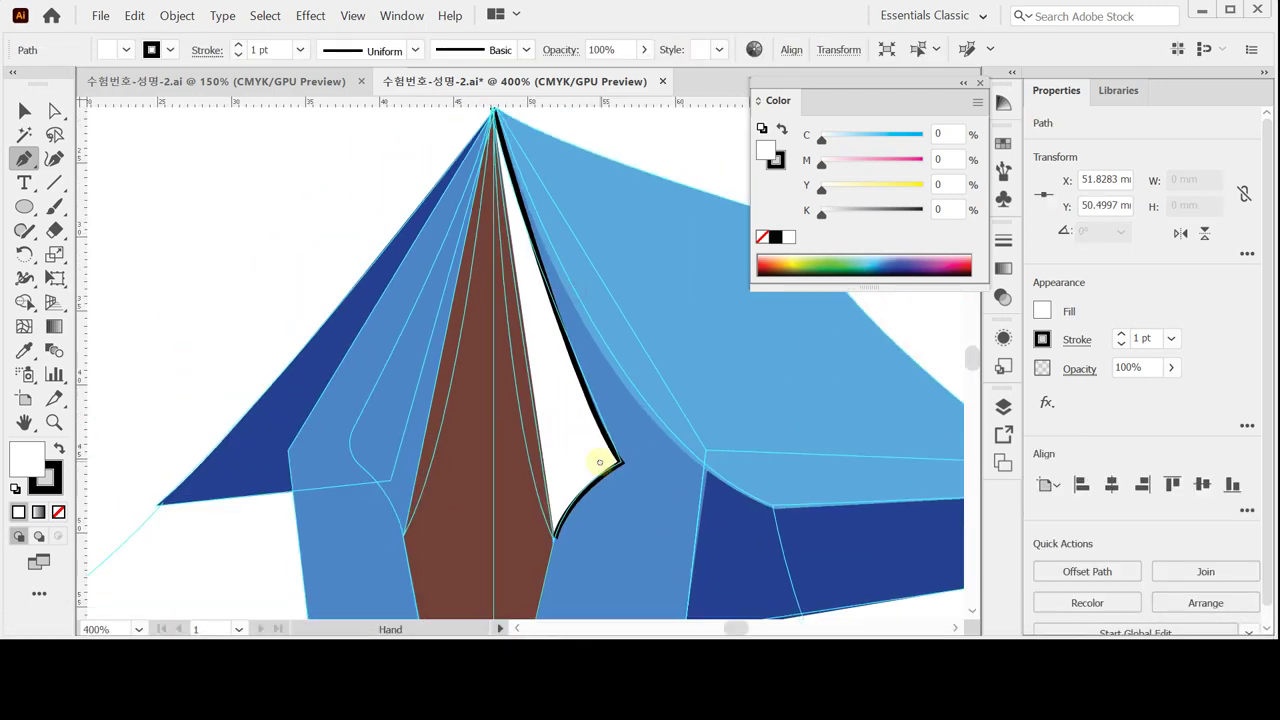
{"action": "left_click", "coordinate": [555, 540]}
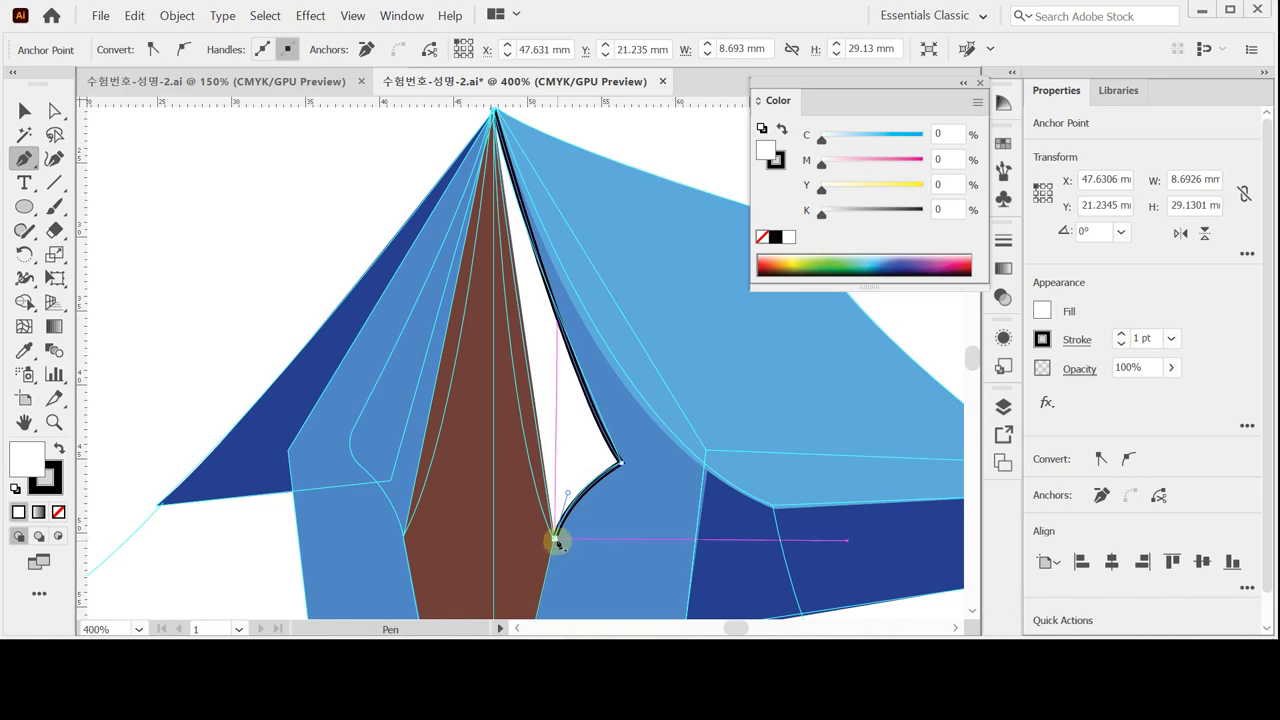
Close the right door flap with a curved inner edge running back to the apex, and reselect the finished shape.
{"action": "key", "text": "ctrl+equal"}
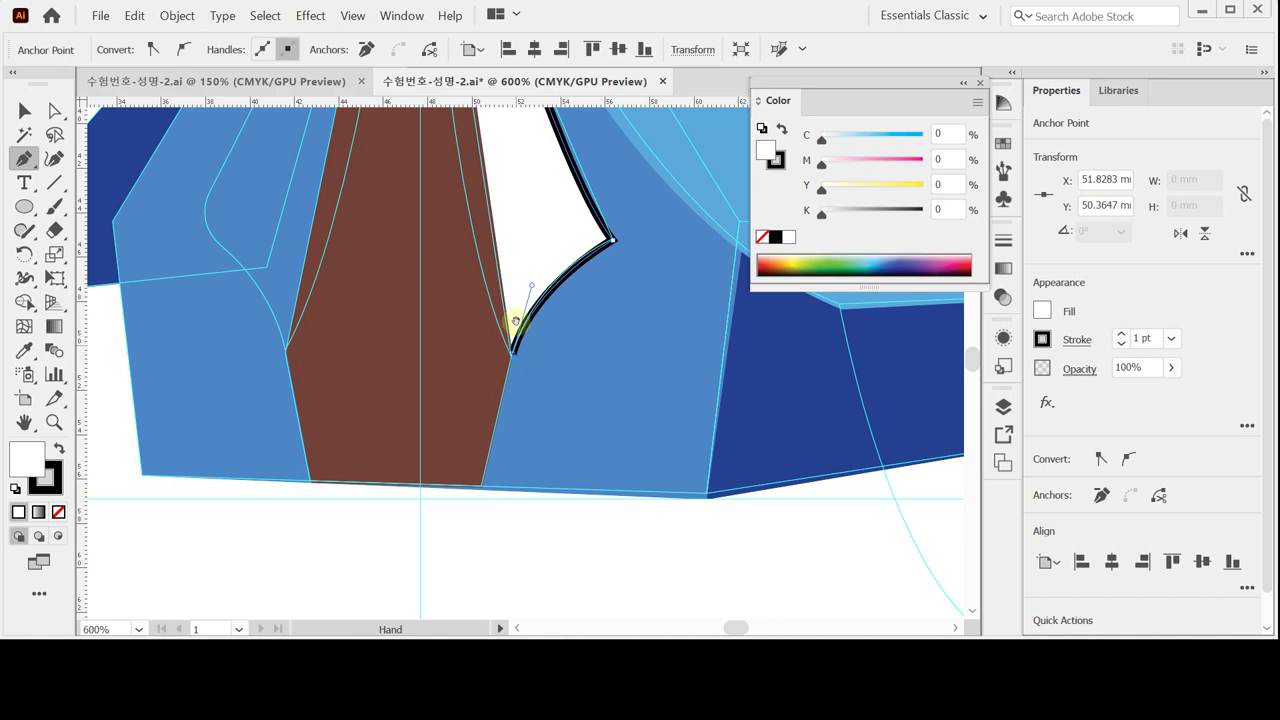
{"action": "left_click_drag", "start_coordinate": [475, 225], "coordinate": [523, 460]}
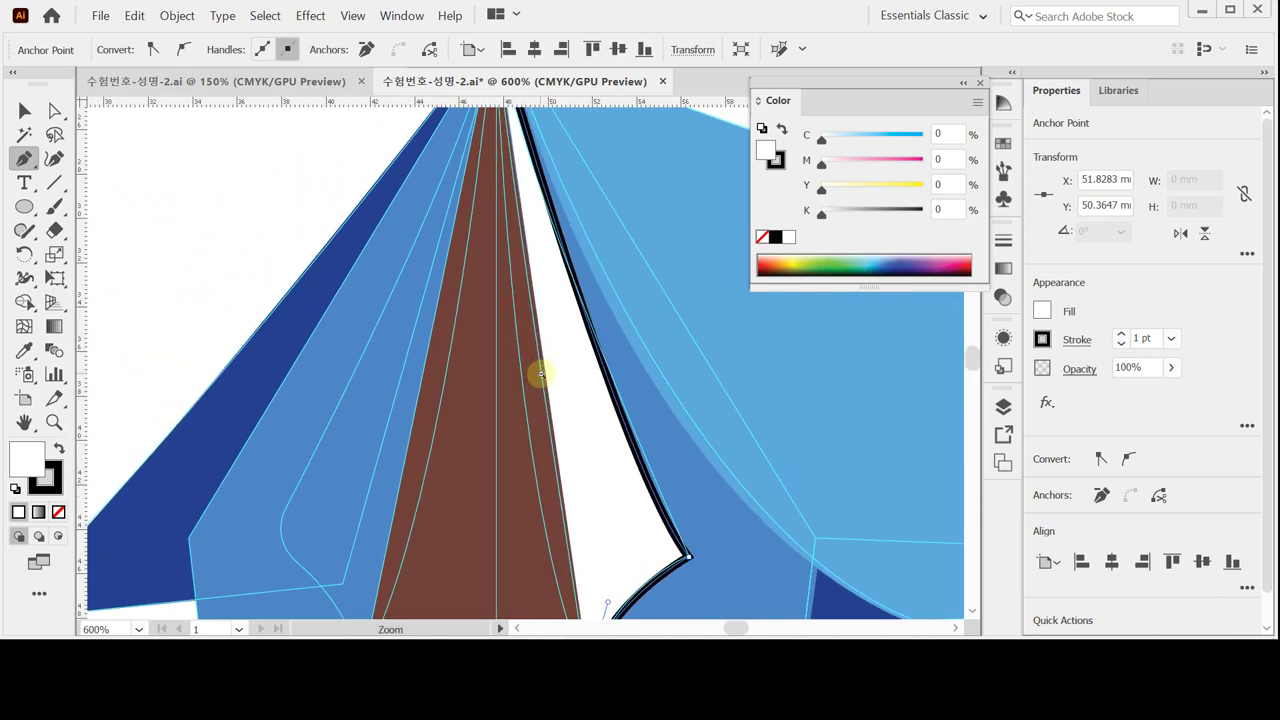
{"action": "key", "text": "ctrl+minus"}
{"action": "left_click_drag", "start_coordinate": [515, 260], "coordinate": [529, 314]}
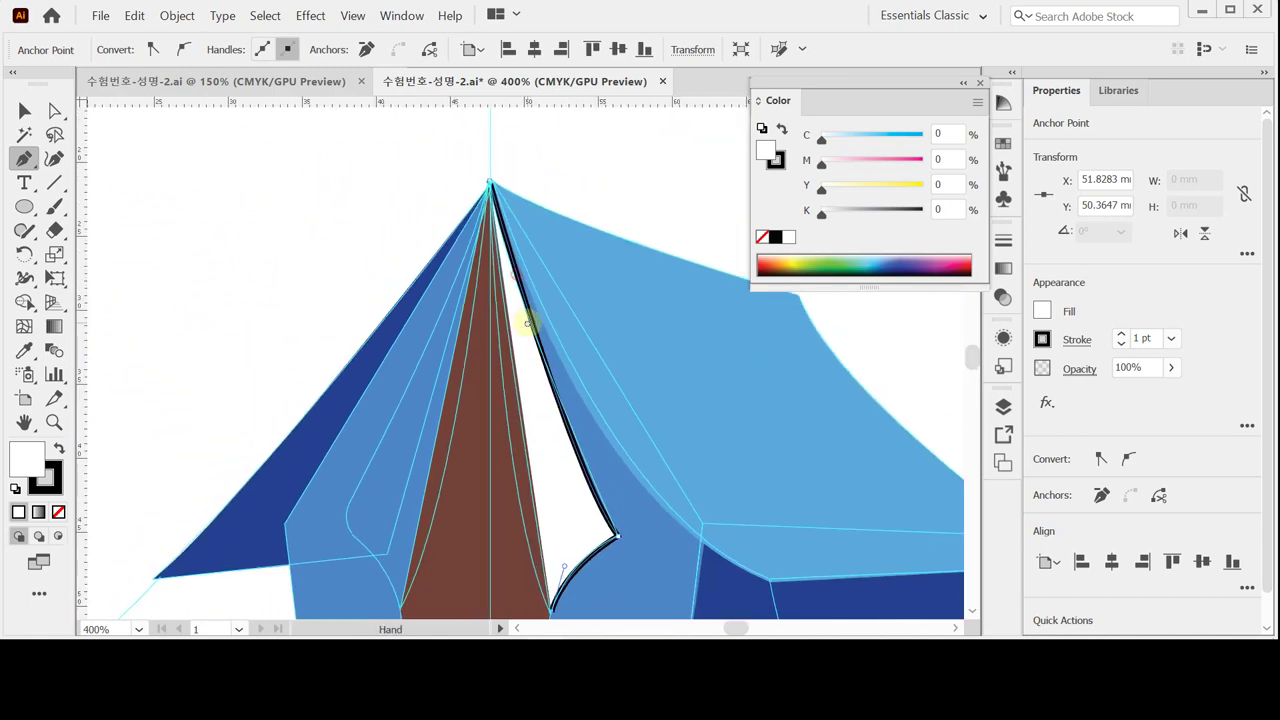
{"action": "key", "text": "ctrl+minus"}
{"action": "left_click_drag", "start_coordinate": [569, 427], "coordinate": [554, 375]}
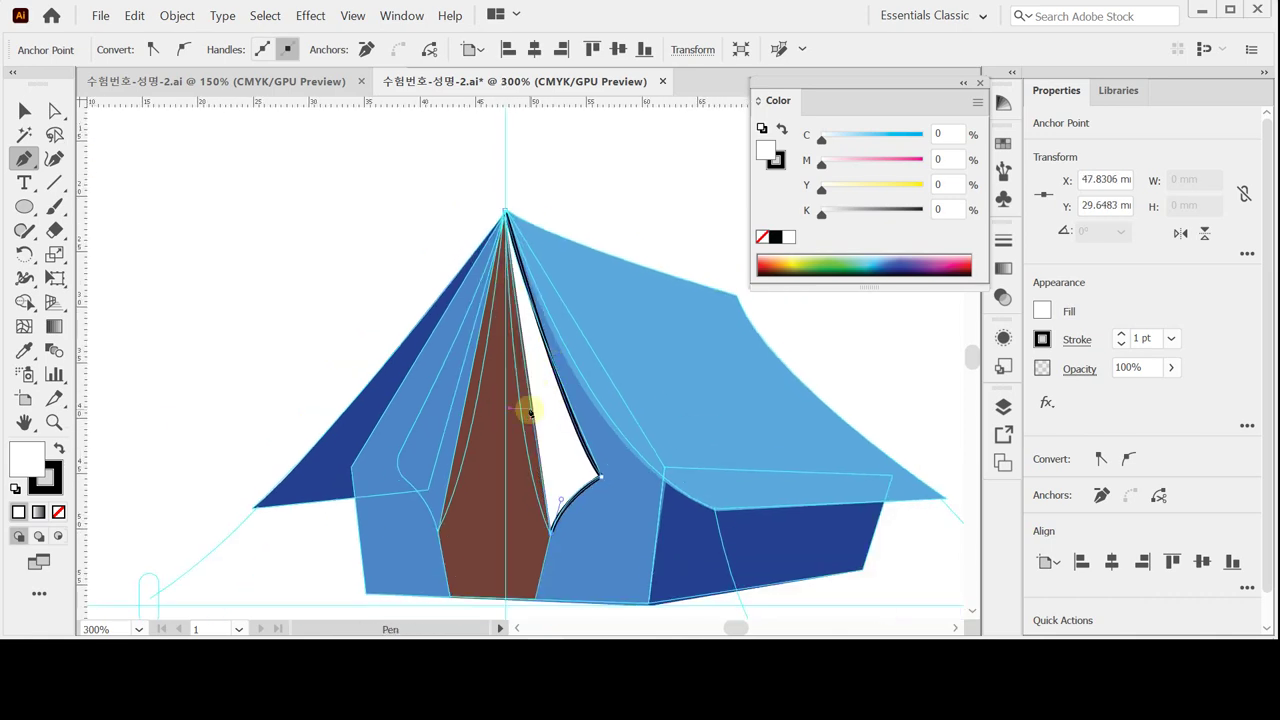
{"action": "left_click_drag", "start_coordinate": [506, 214], "coordinate": [505, 113]}
{"action": "left_click_drag", "start_coordinate": [586, 417], "coordinate": [578, 257]}
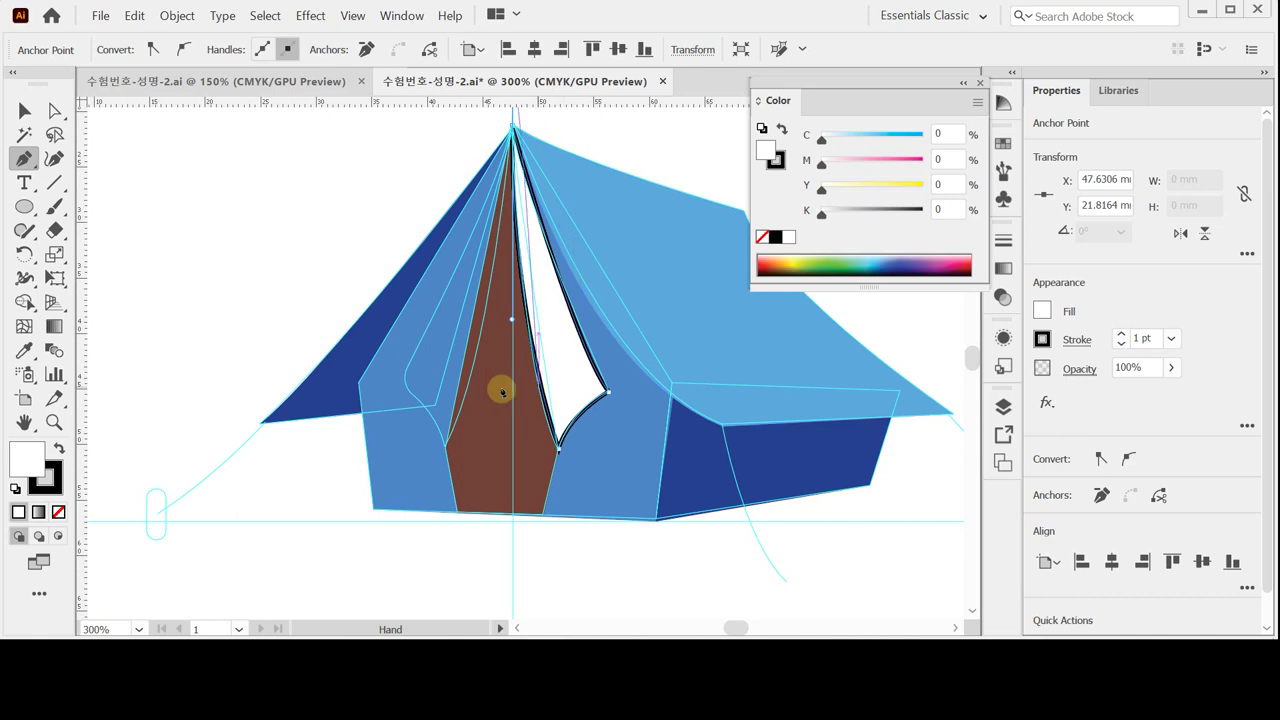
{"action": "left_click_drag", "start_coordinate": [519, 320], "coordinate": [507, 367]}
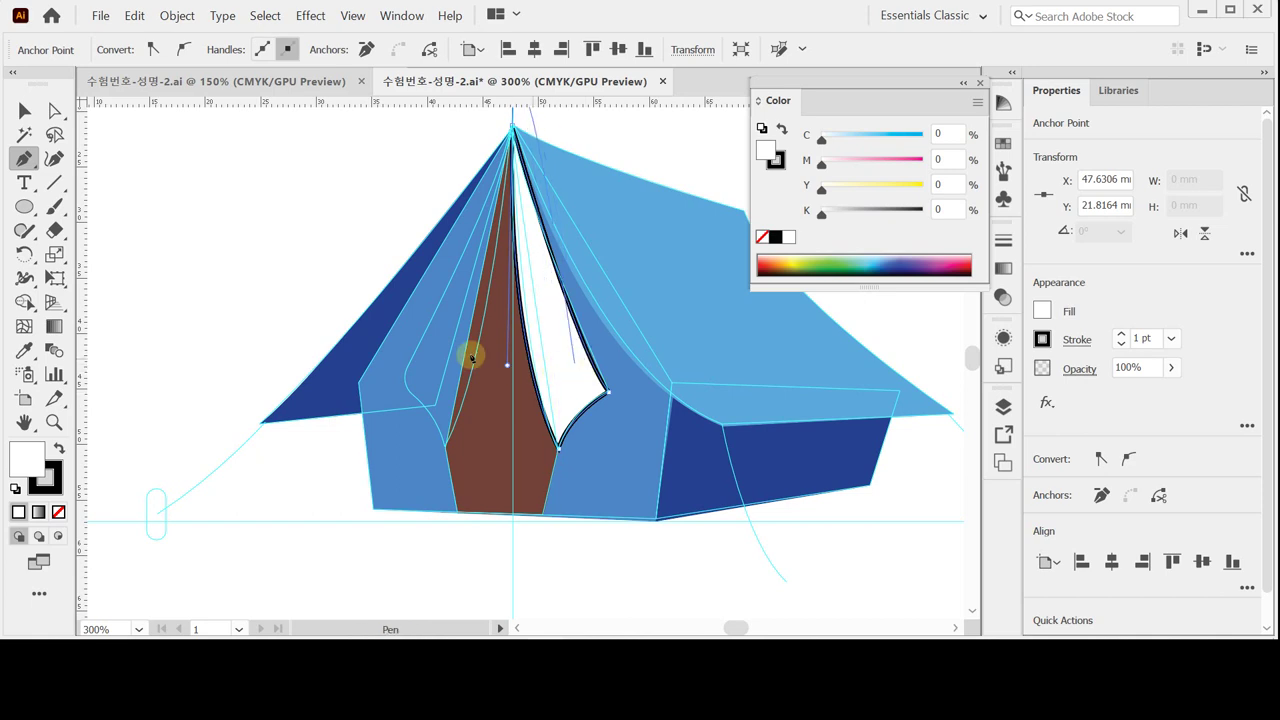
{"action": "left_click_drag", "start_coordinate": [530, 364], "coordinate": [523, 409]}
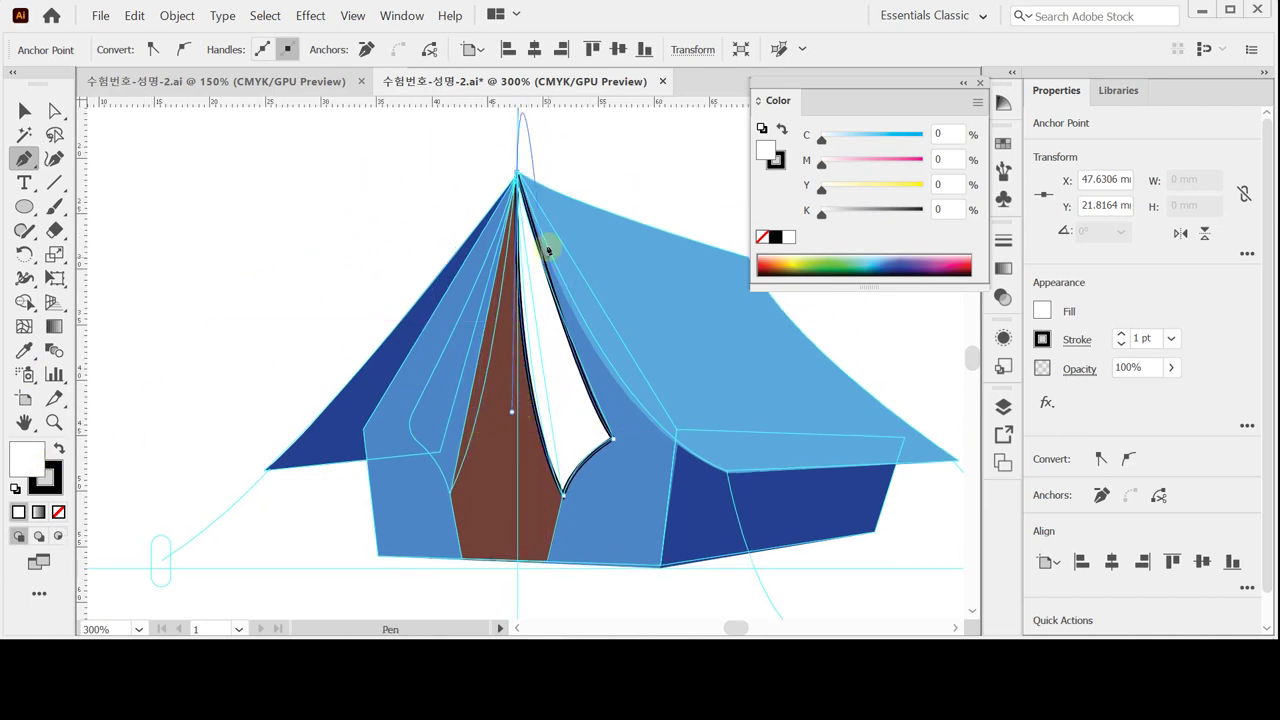
{"action": "left_click", "coordinate": [583, 154], "text": "ctrl"}
{"action": "left_click", "coordinate": [580, 405], "text": "ctrl"}
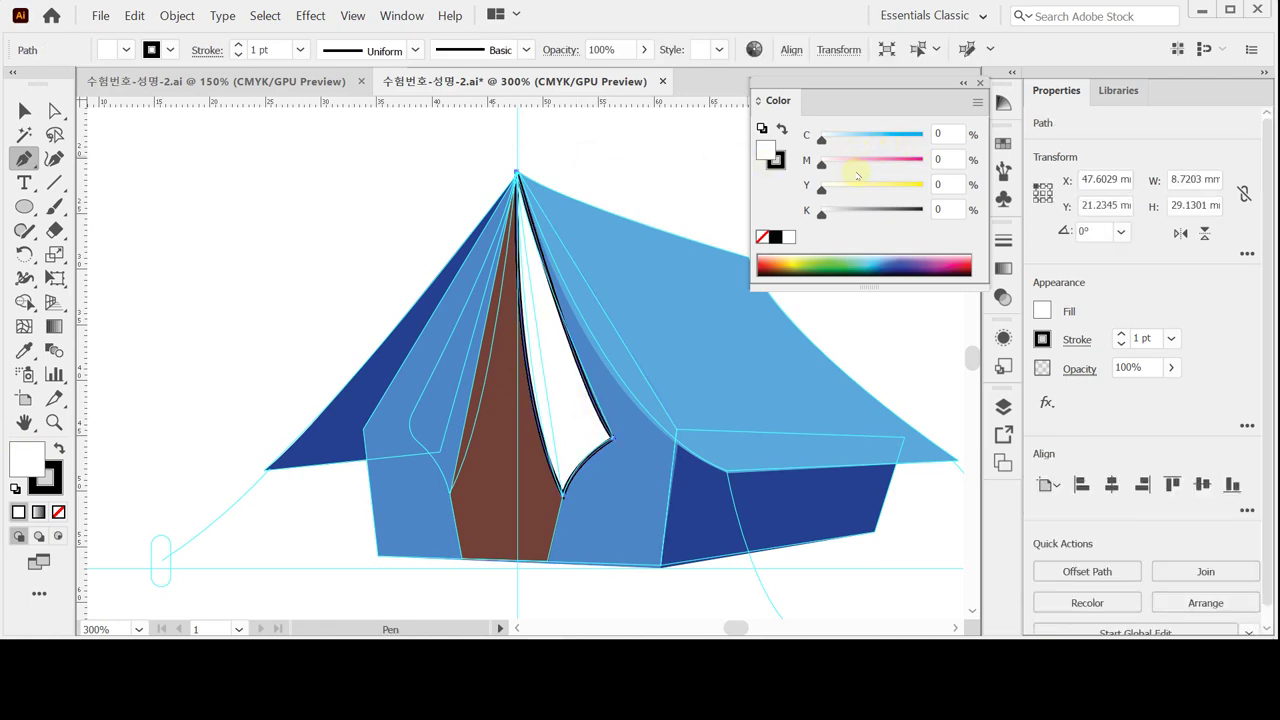
Fill the right door flap with C 10, M 20, Y 100, K 0 and remove its stroke.
{"action": "left_click", "coordinate": [950, 134]}
{"action": "type", "text": "10"}
{"action": "key", "text": "Tab"}
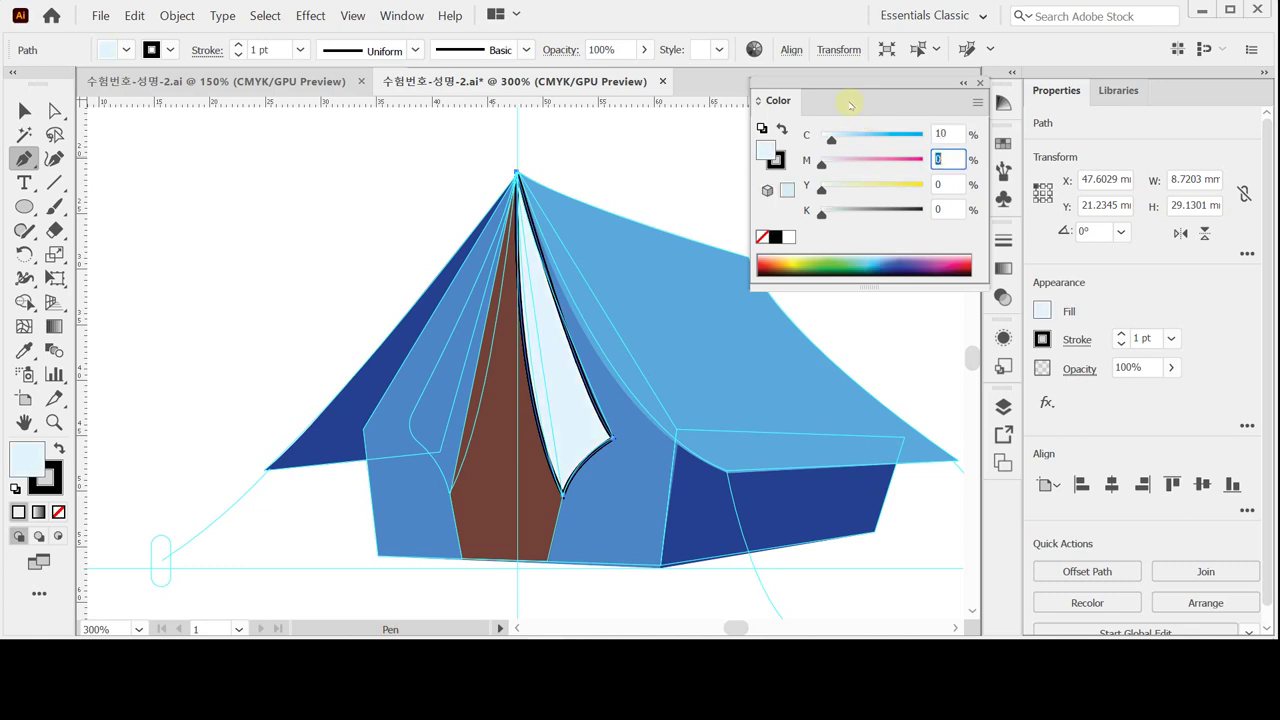
{"action": "type", "text": "20"}
{"action": "key", "text": "Tab"}
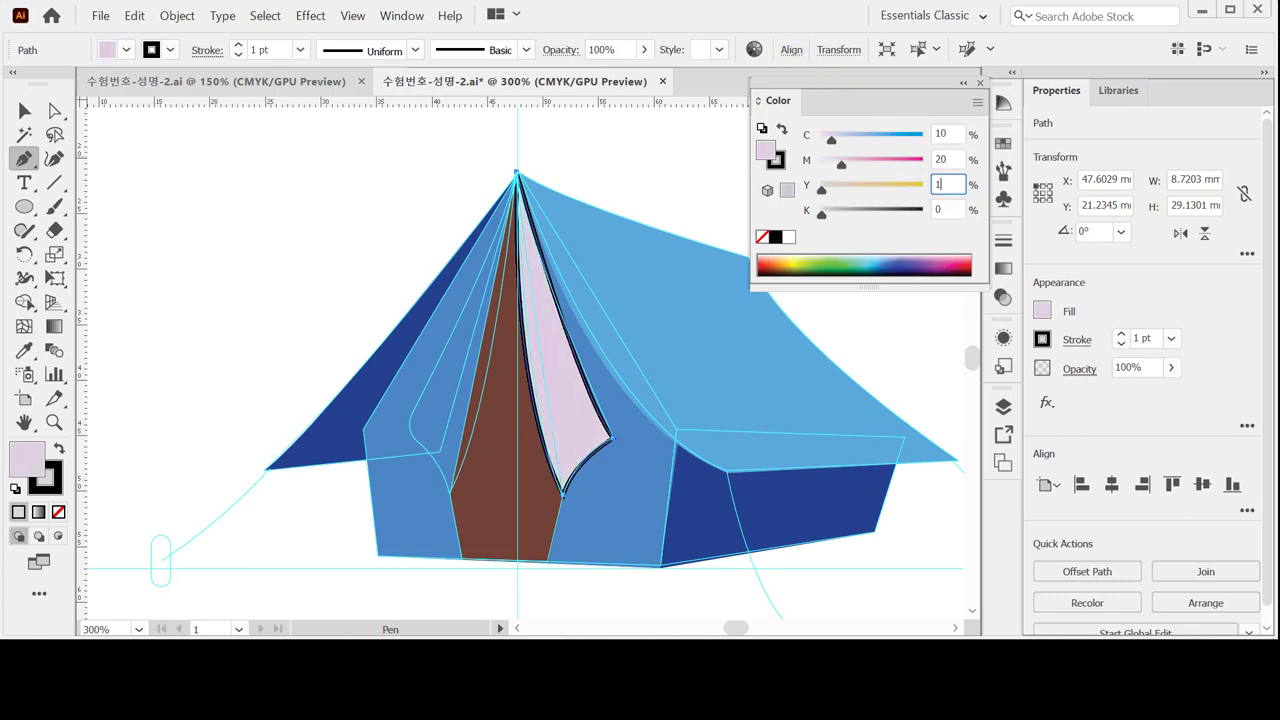
{"action": "key", "text": "Return"}
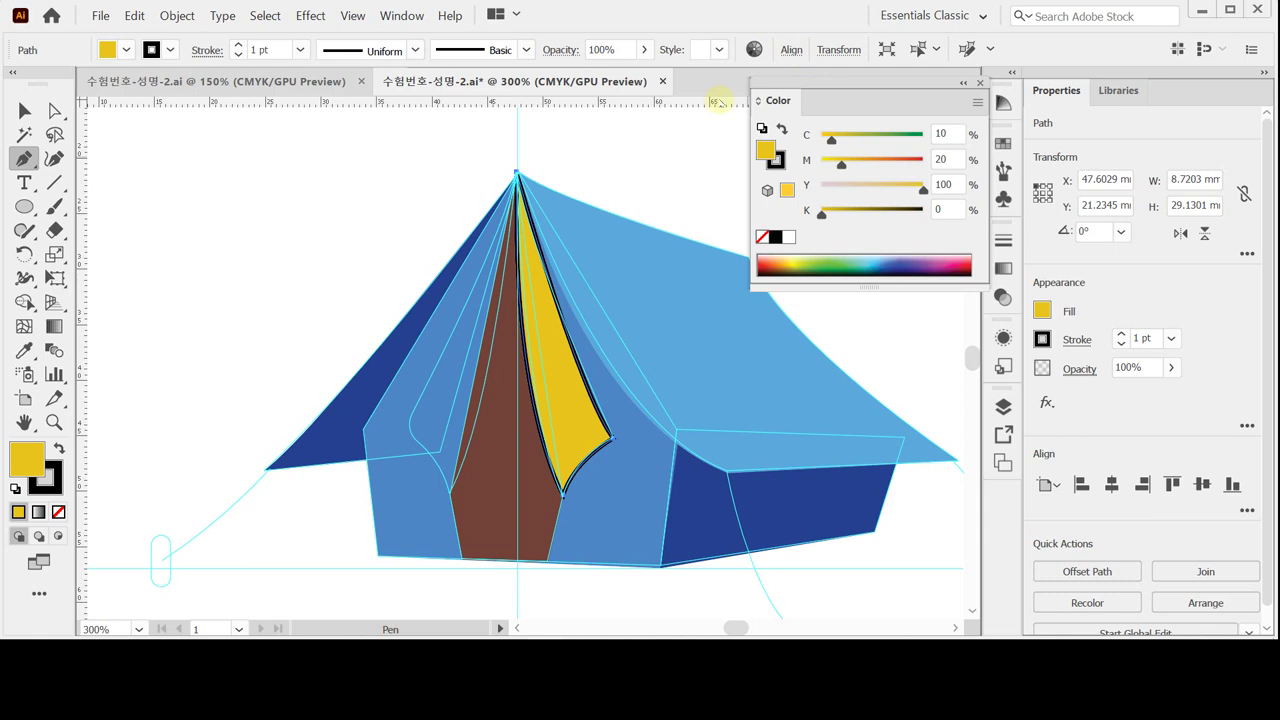
{"action": "left_click", "coordinate": [775, 161]}
{"action": "left_click", "coordinate": [762, 237]}
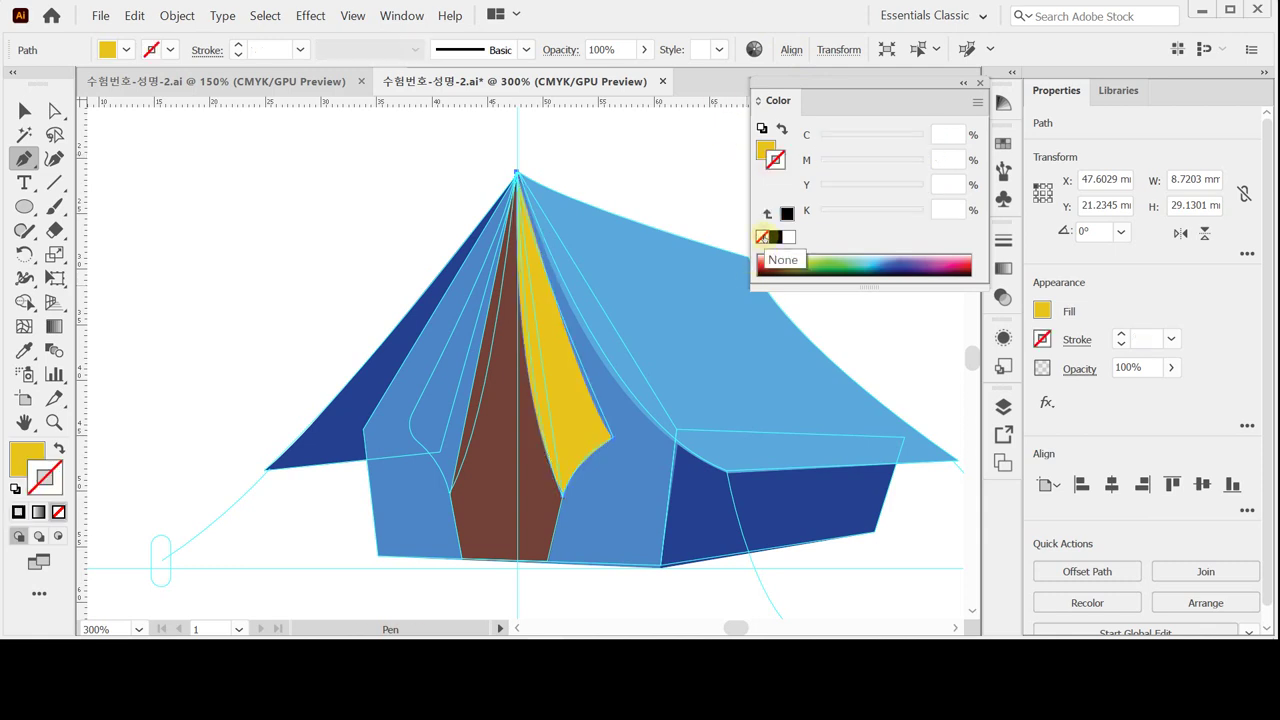
Hide the guides and pull the right flap's outer tip slightly outward, making the flap about 9.1 mm wide and refining its outer curve.
{"action": "left_click_drag", "start_coordinate": [610, 432], "coordinate": [508, 337]}
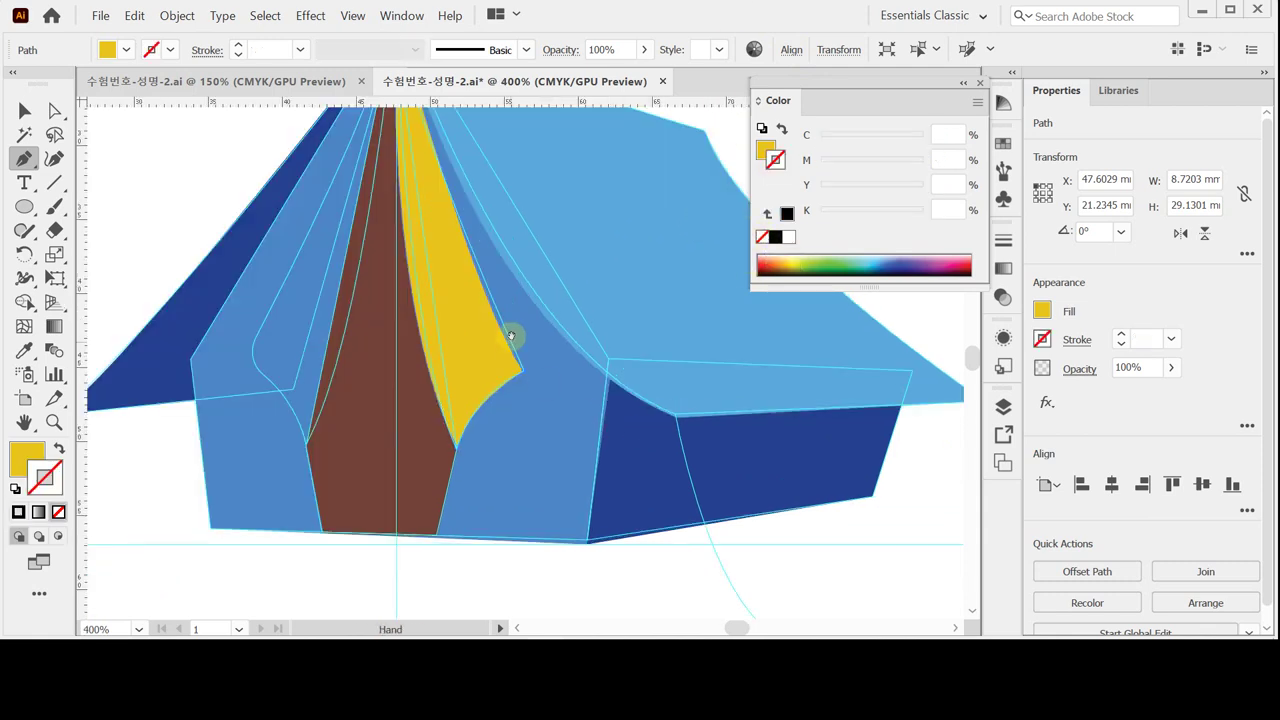
{"action": "key", "text": "ctrl+equal"}
{"action": "key", "text": "ctrl"}
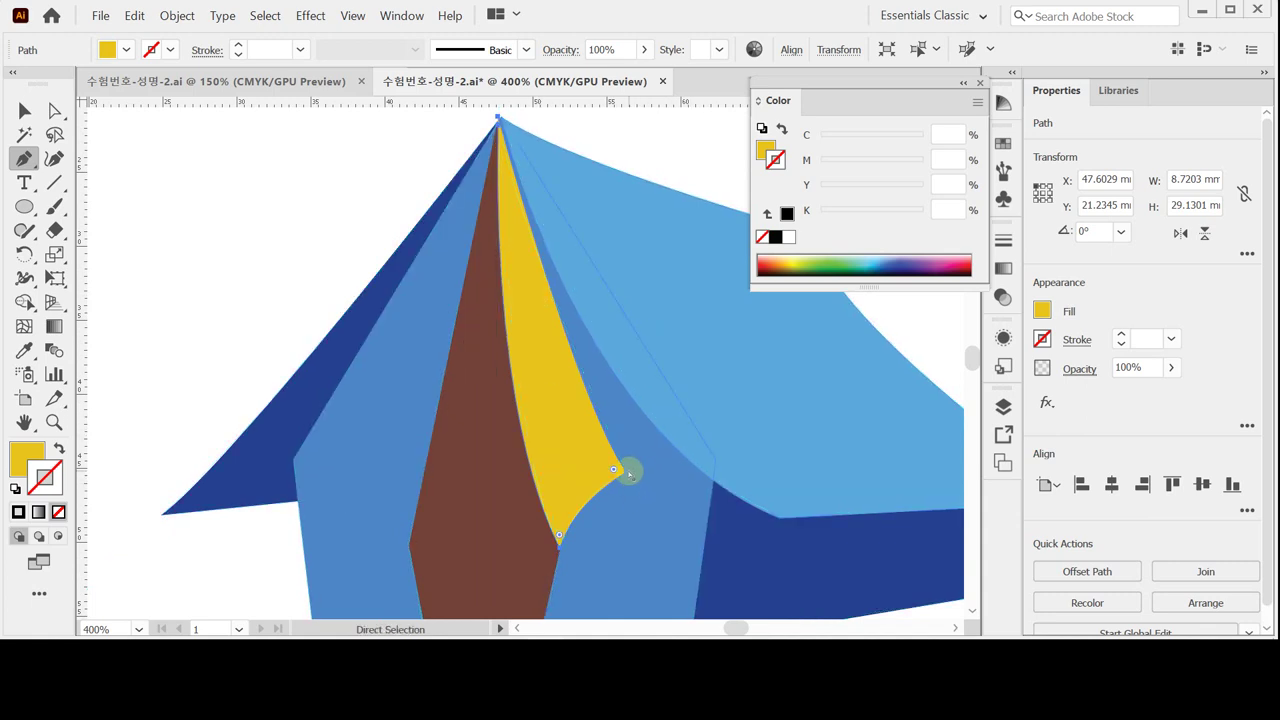
{"action": "left_click", "coordinate": [622, 470], "text": "ctrl"}
{"action": "left_click_drag", "start_coordinate": [631, 484], "coordinate": [616, 469]}
{"action": "left_click_drag", "start_coordinate": [580, 410], "coordinate": [568, 398]}
{"action": "left_click_drag", "start_coordinate": [616, 469], "coordinate": [635, 473]}
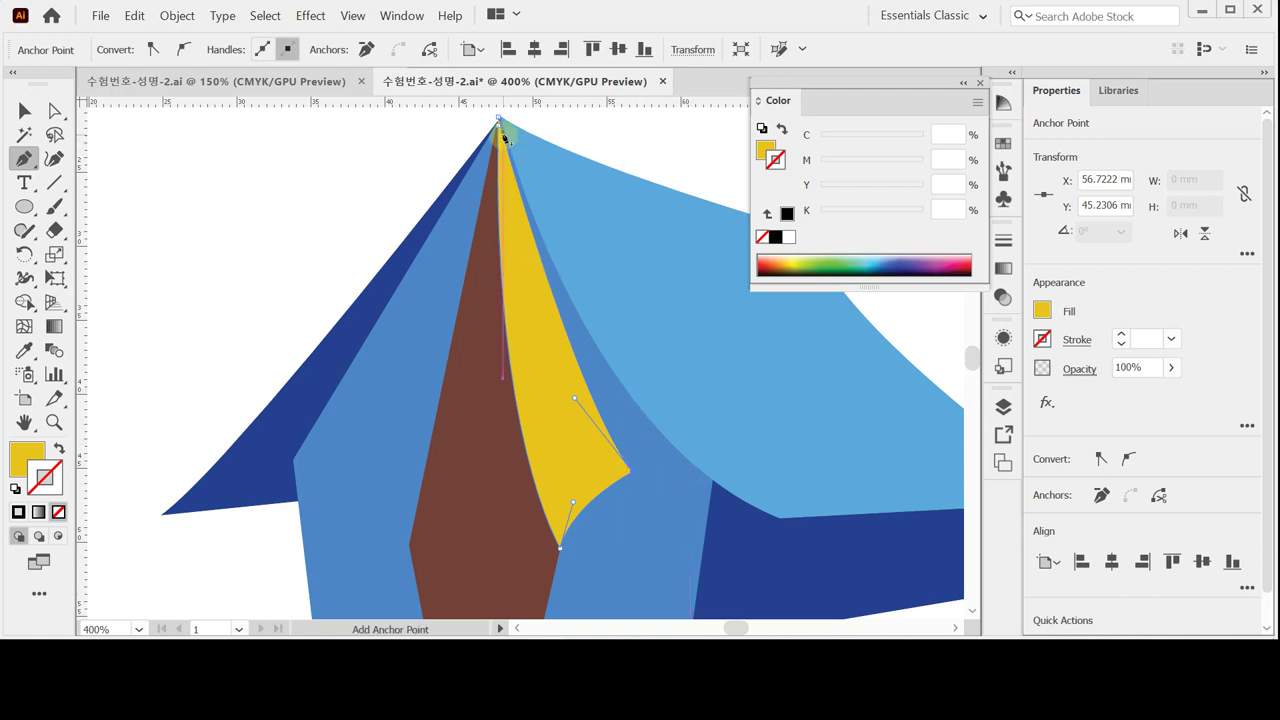
{"action": "left_click", "coordinate": [560, 424], "text": "ctrl"}
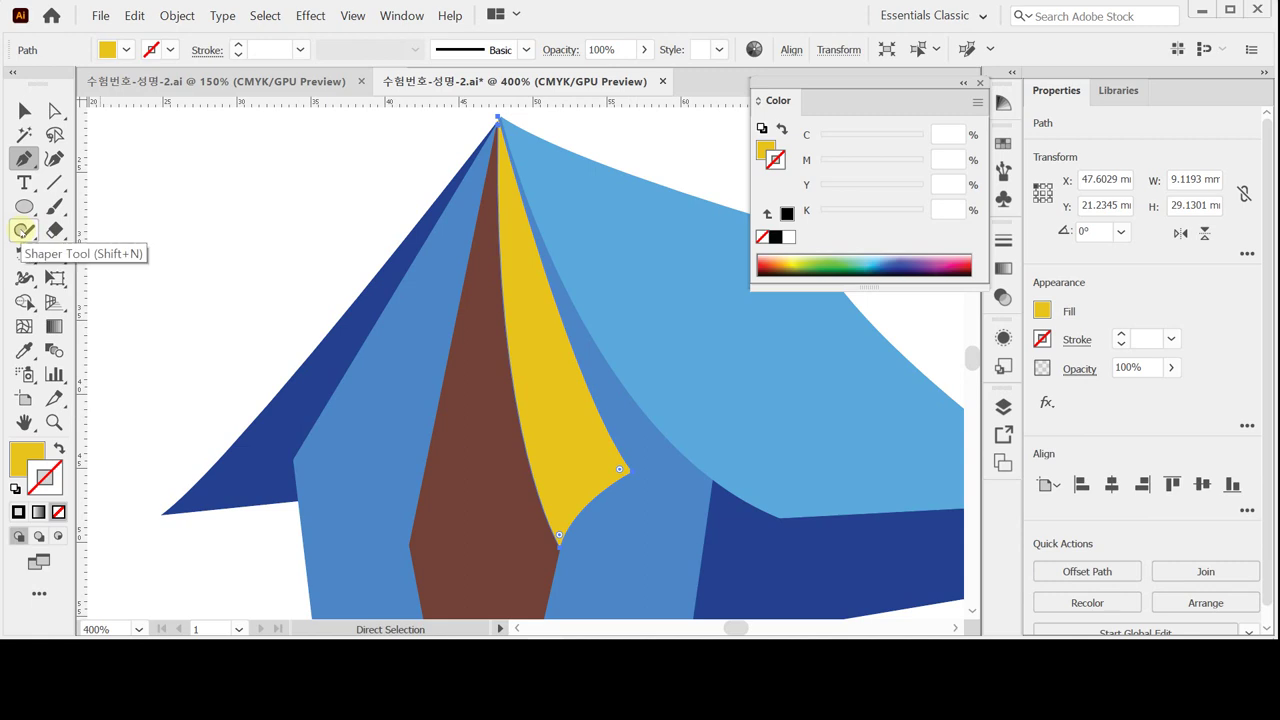
Tear off the Rotate and Reflect tools as a floating set and activate the Reflect tool.
{"action": "left_click", "coordinate": [22, 254]}
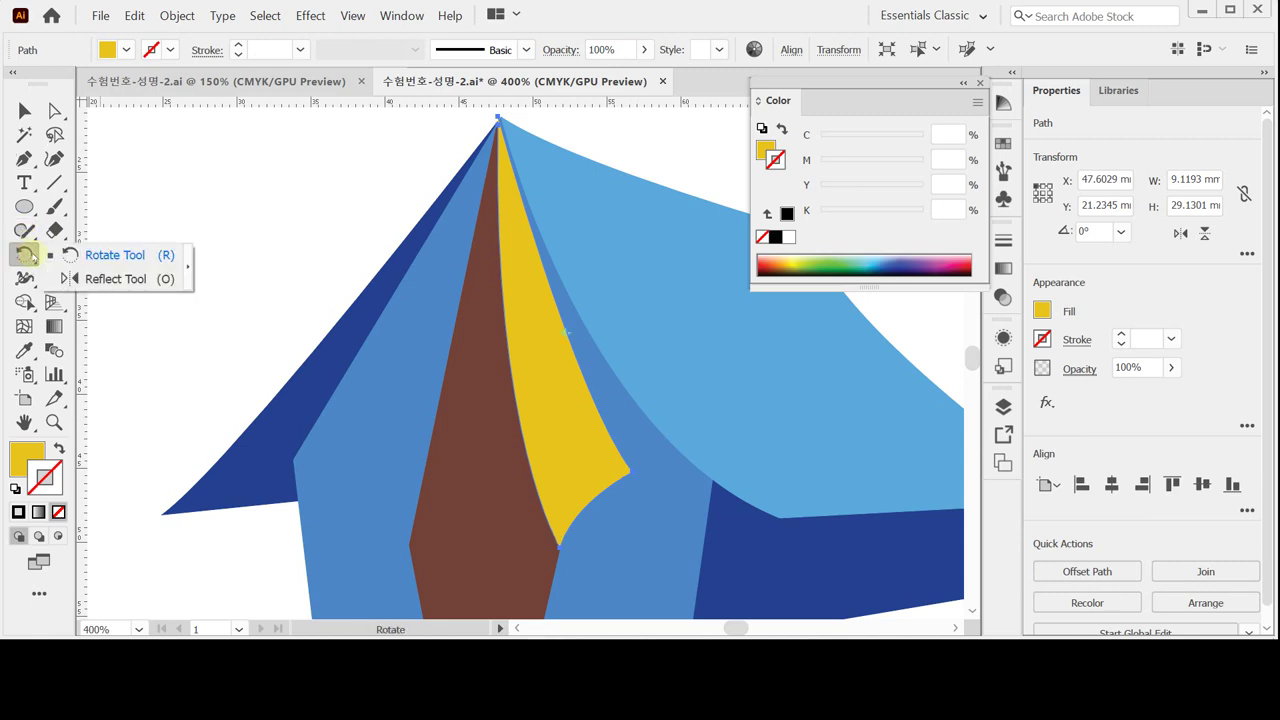
{"action": "left_click_drag", "start_coordinate": [22, 254], "coordinate": [188, 268]}
{"action": "left_click_drag", "start_coordinate": [152, 256], "coordinate": [166, 137]}
{"action": "left_click", "coordinate": [192, 176]}
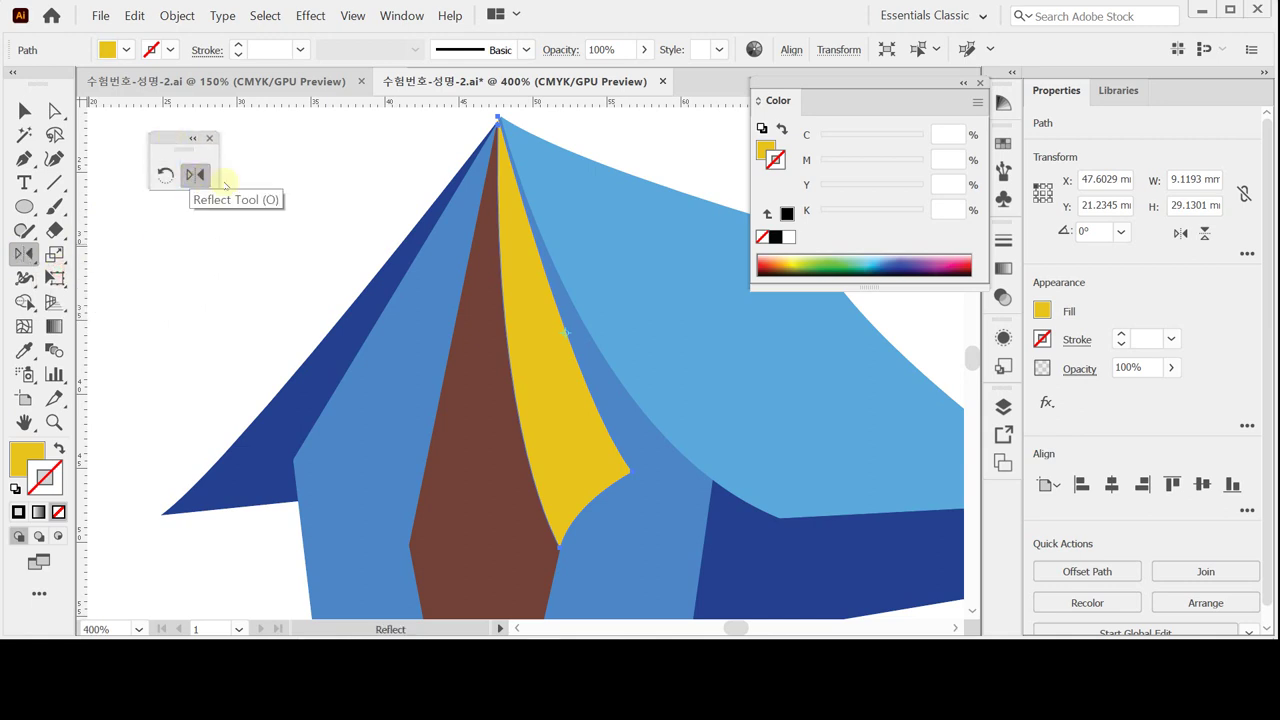
Inspect the right flap's apex anchor with the Direct Selection tool and reselect the whole flap.
{"action": "left_click", "coordinate": [549, 303], "text": "ctrl+alt"}
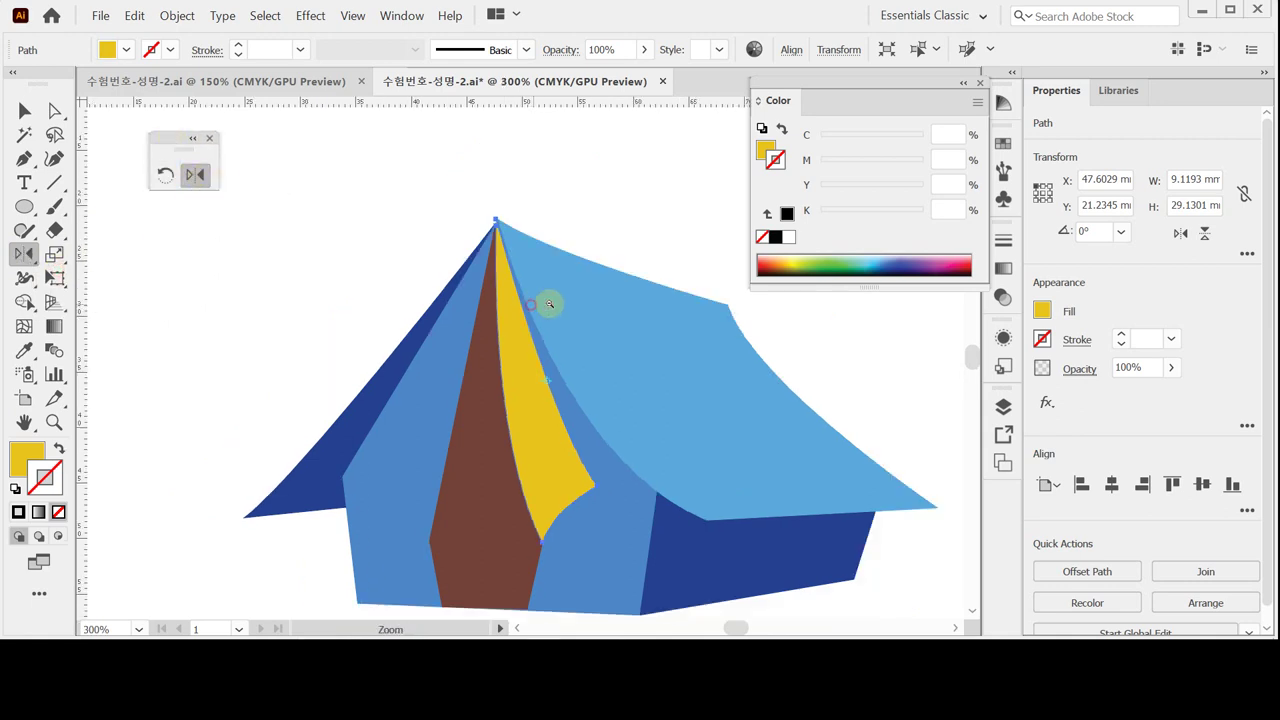
{"action": "left_click_drag", "start_coordinate": [542, 305], "coordinate": [558, 274]}
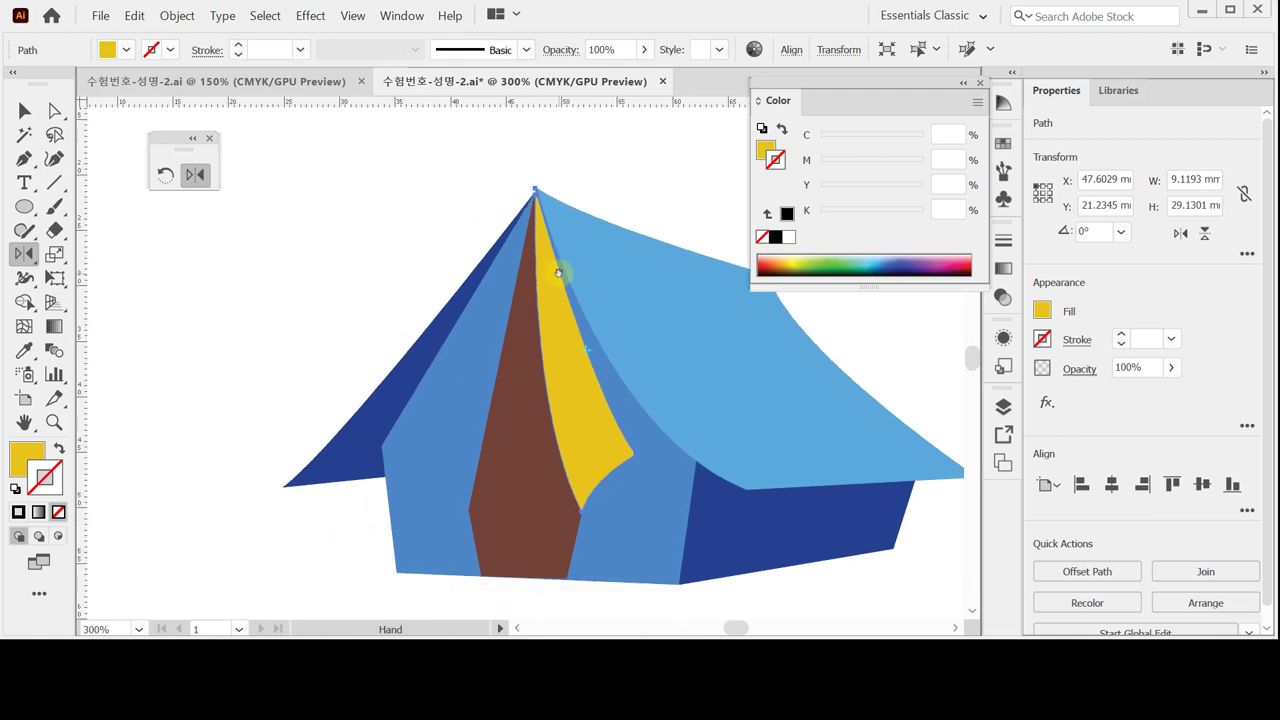
{"action": "left_click", "coordinate": [557, 194], "text": "ctrl"}
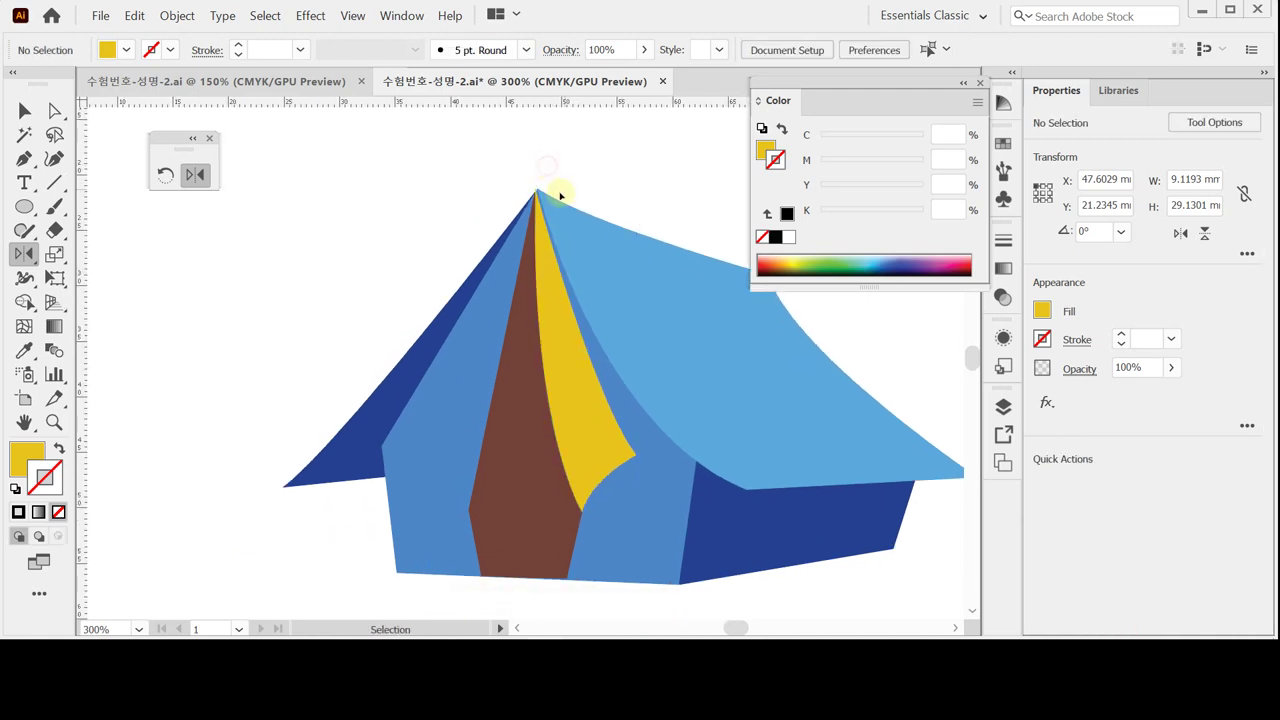
{"action": "left_click", "coordinate": [52, 110]}
{"action": "left_click", "coordinate": [535, 191]}
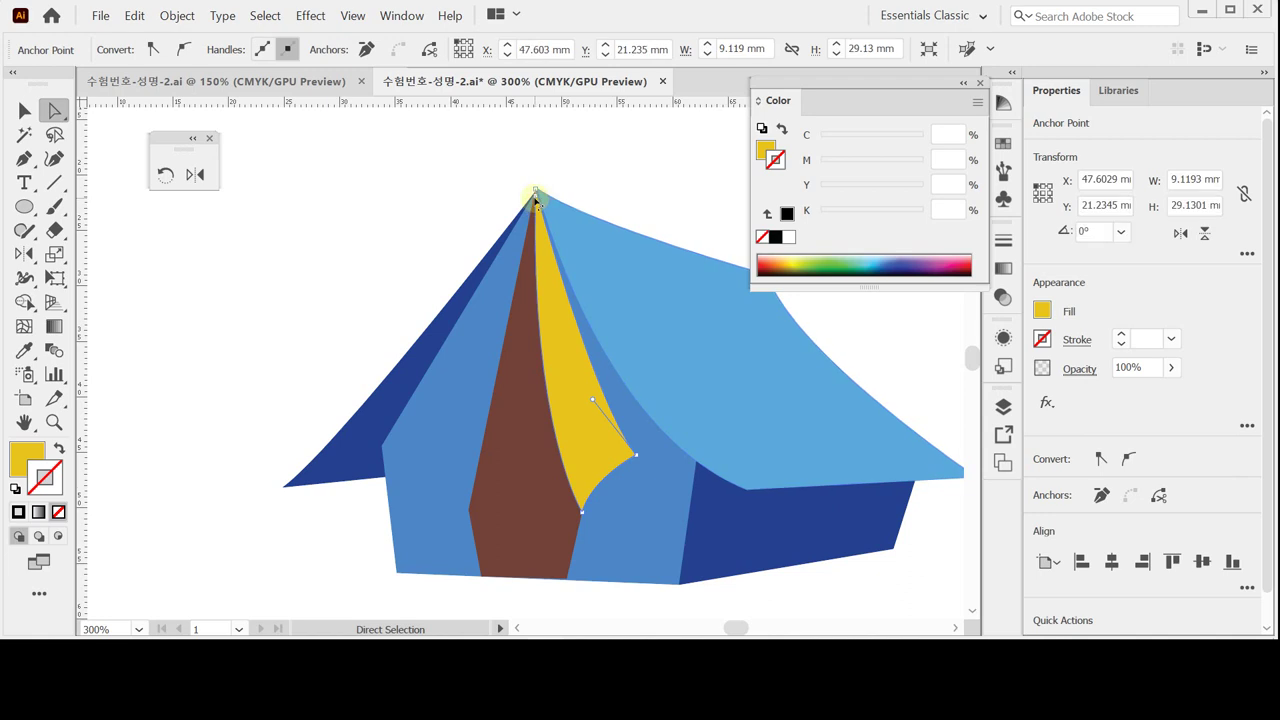
{"action": "left_click", "coordinate": [535, 191], "text": "ctrl"}
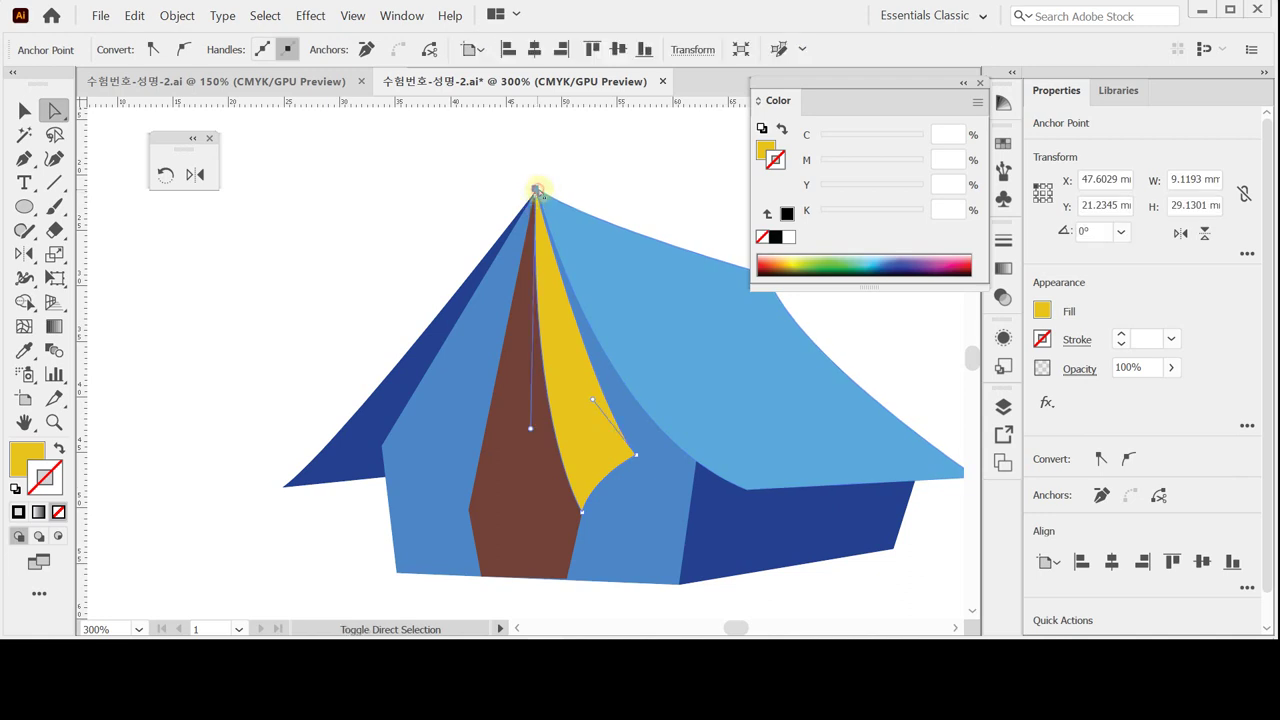
{"action": "left_click", "coordinate": [582, 380]}
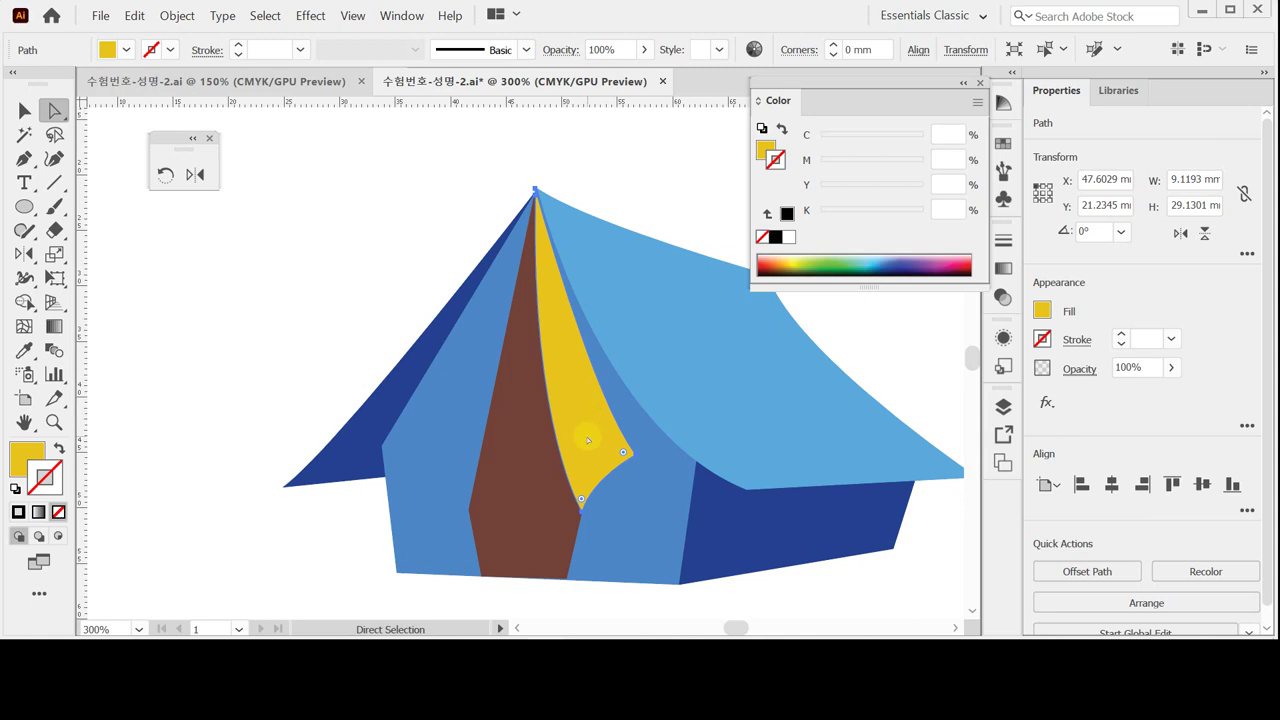
Reflect a copy of the right flap about the tent's apex, trying the vertical axis before angling it freehand to the doorway's left corner.
{"action": "left_click", "coordinate": [195, 174]}
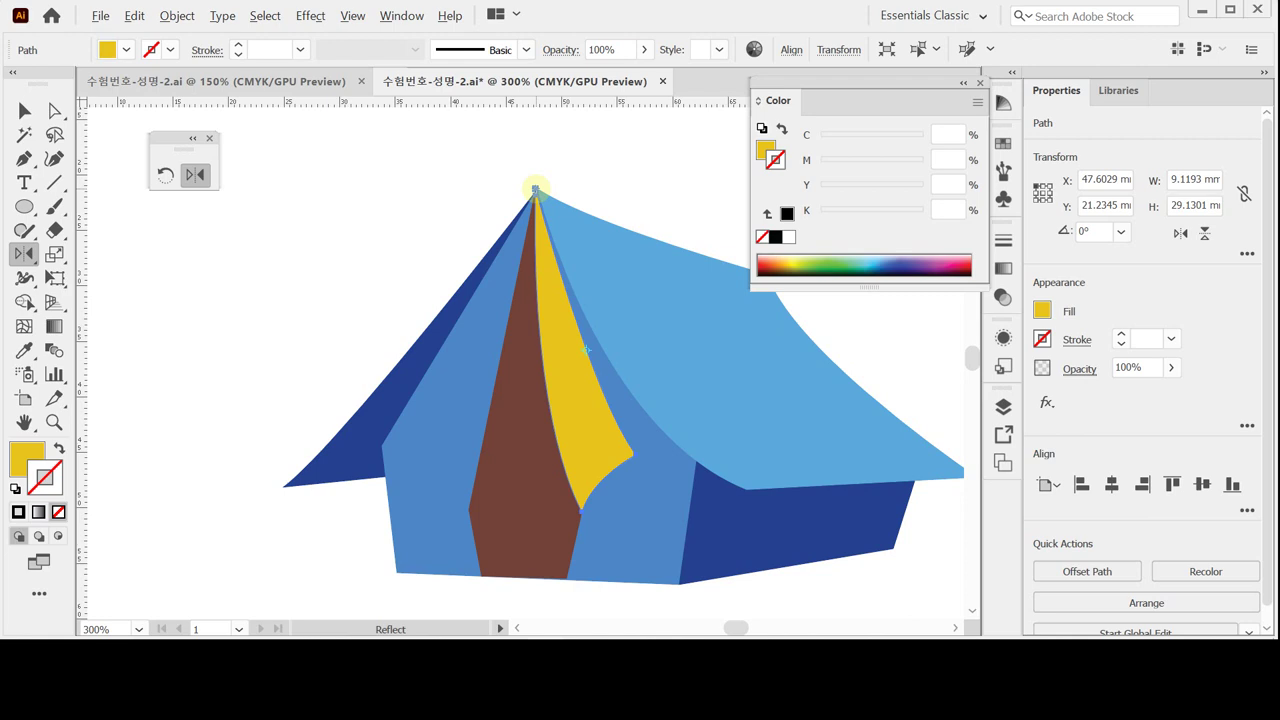
{"action": "left_click", "coordinate": [535, 188], "text": "alt"}
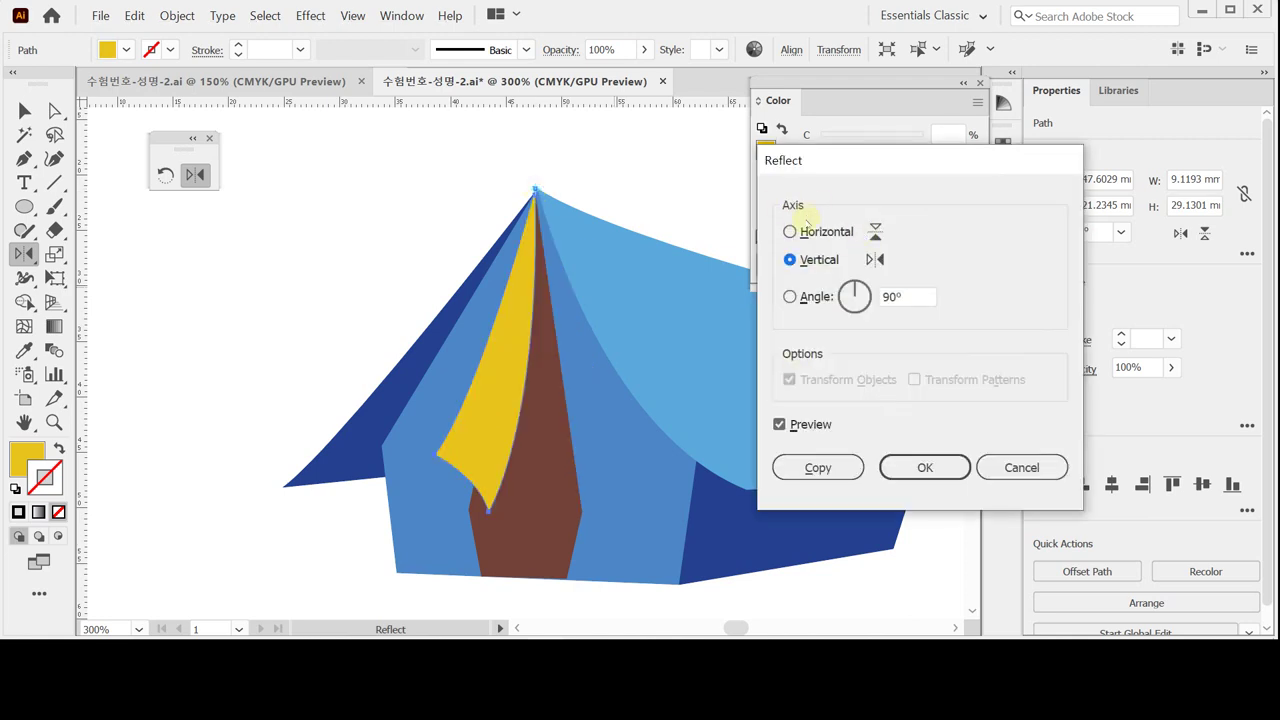
{"action": "left_click", "coordinate": [815, 468]}
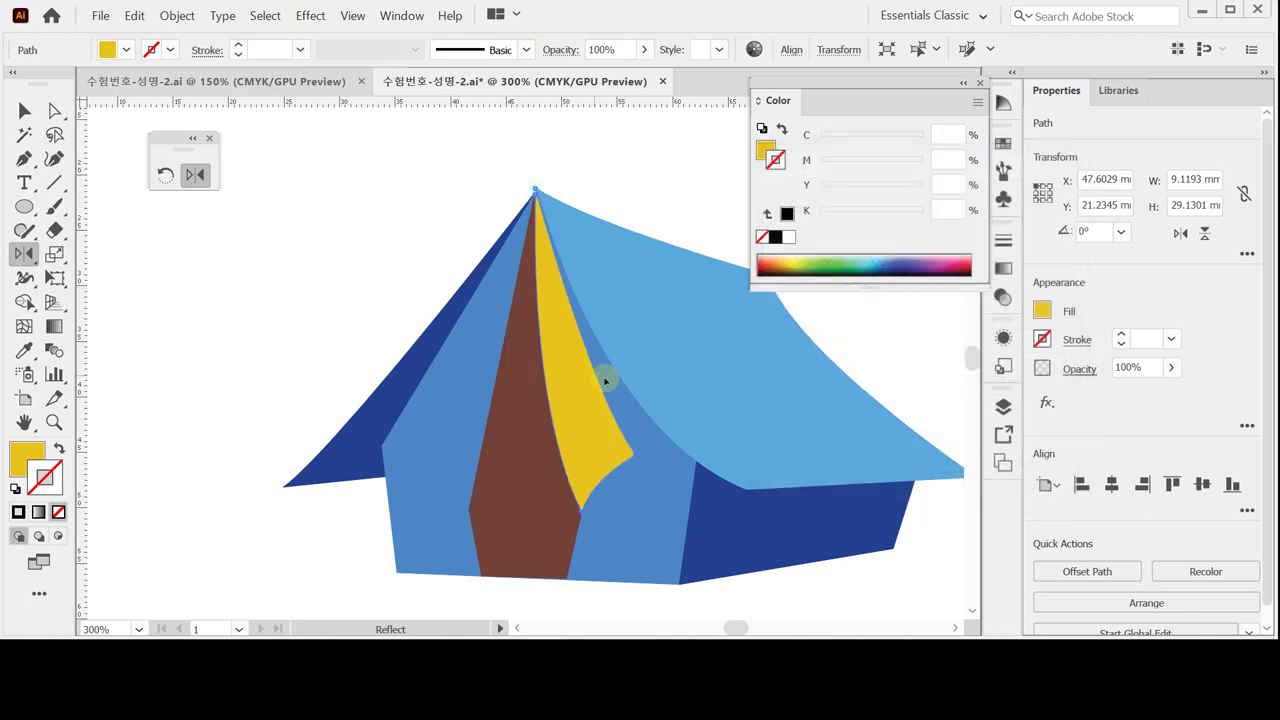
{"action": "left_click_drag", "start_coordinate": [611, 452], "coordinate": [441, 452]}
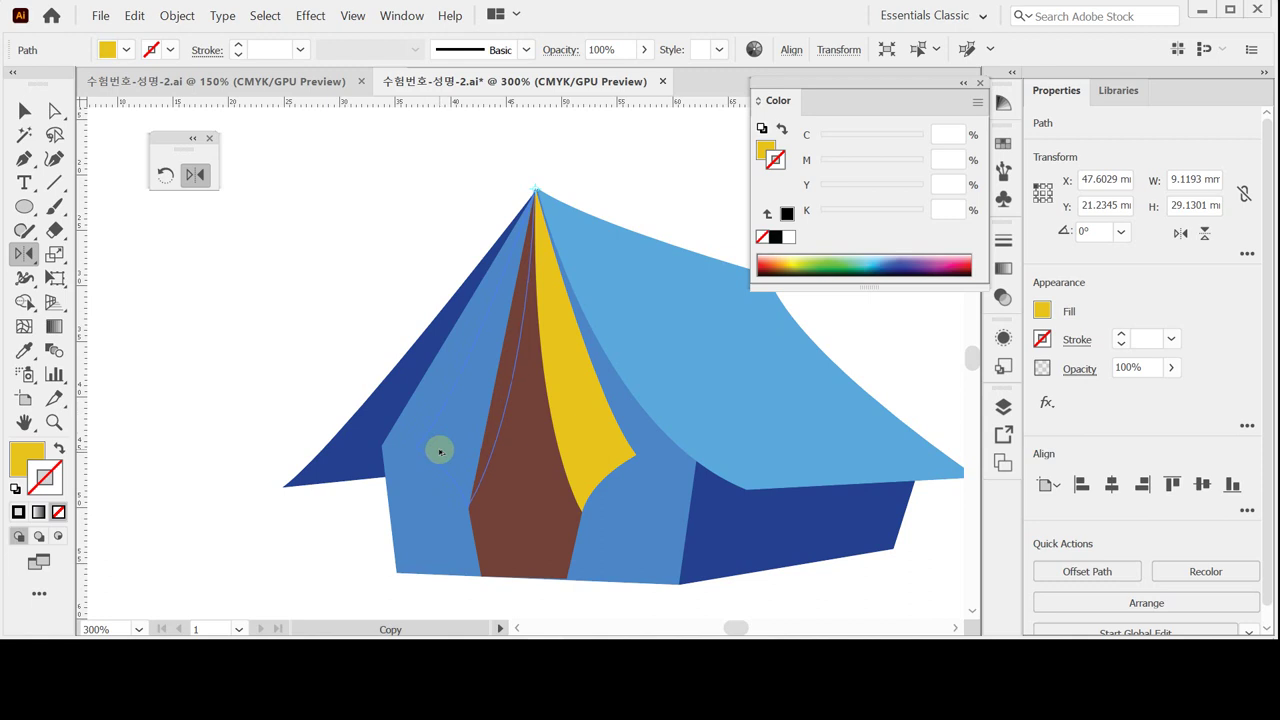
{"action": "left_click_drag", "start_coordinate": [440, 452], "coordinate": [440, 452]}
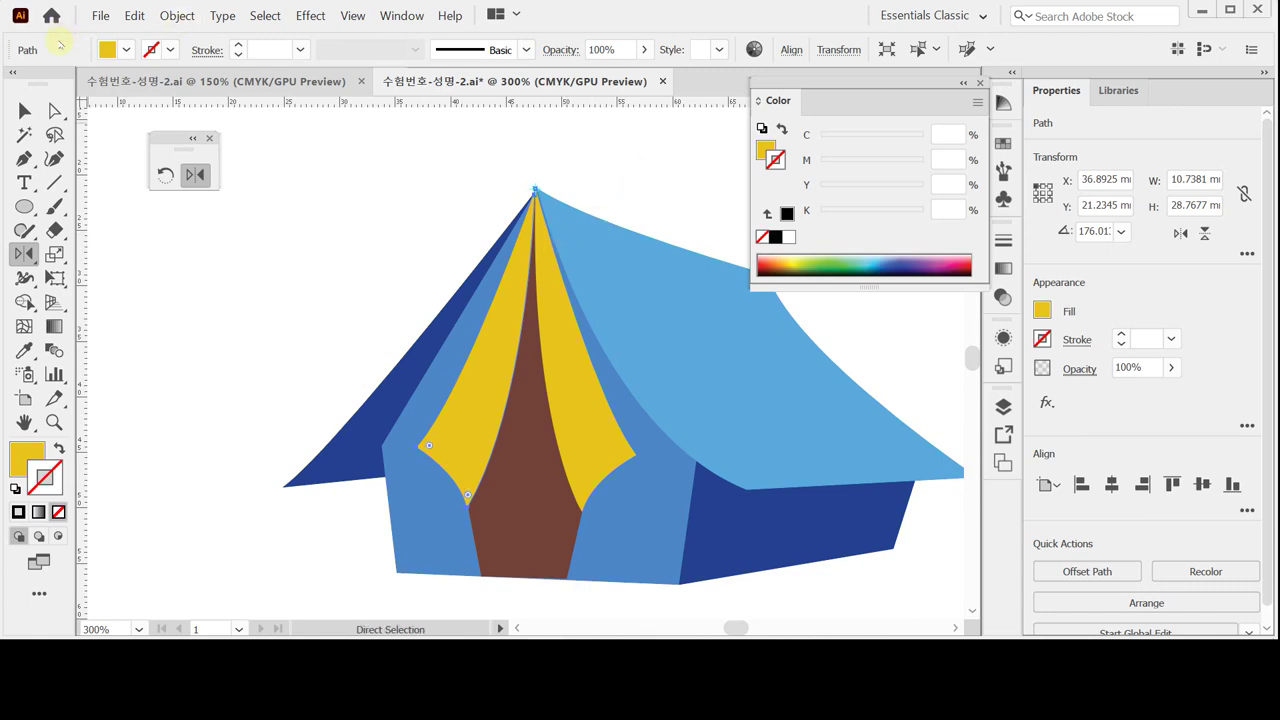
Round the left flap's outer tip to a radius of about 1.32 mm and move its lower tip onto the doorway's corner.
{"action": "left_click", "coordinate": [55, 108]}
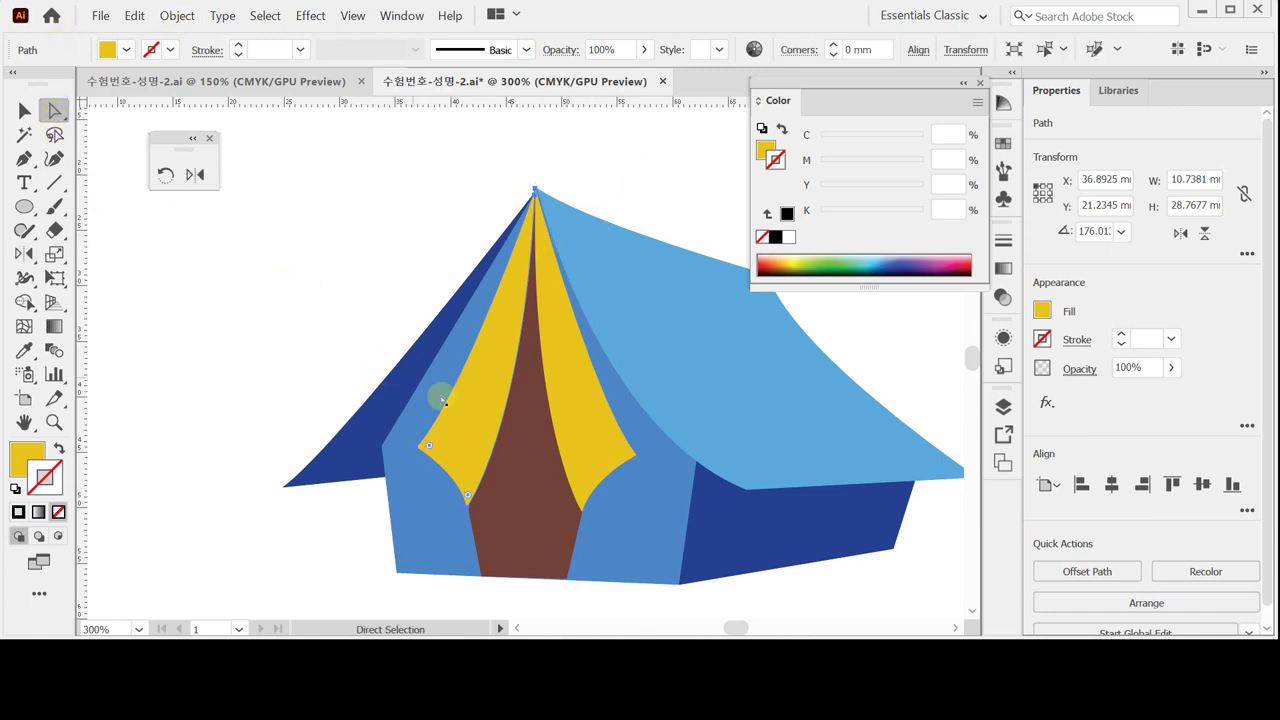
{"action": "left_click", "coordinate": [421, 452]}
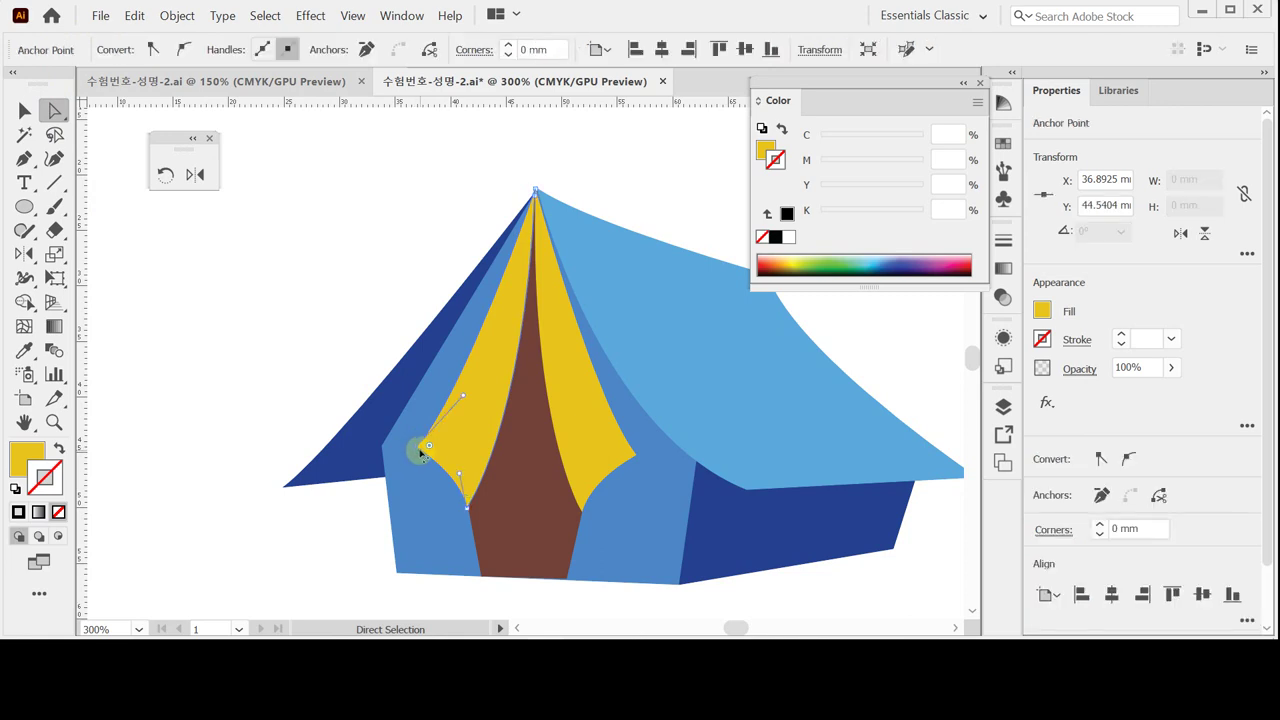
{"action": "left_click", "coordinate": [477, 457], "text": "ctrl"}
{"action": "left_click", "coordinate": [503, 321], "text": "ctrl"}
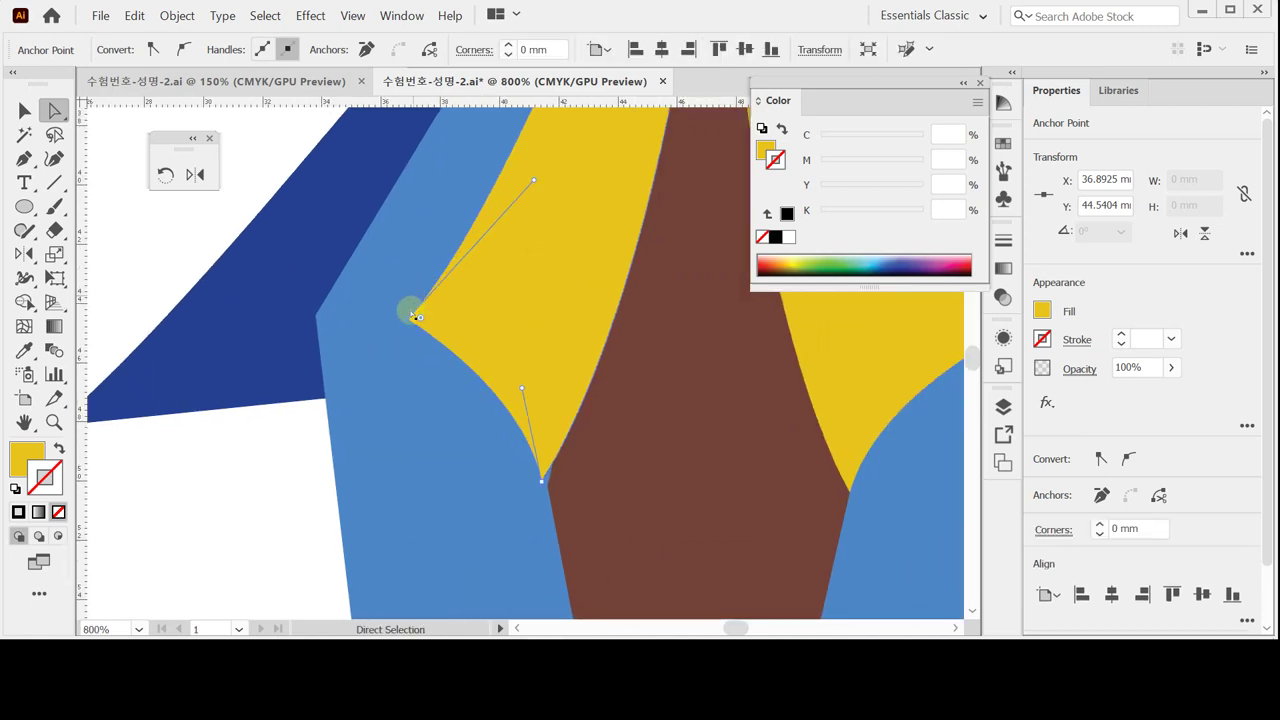
{"action": "left_click", "coordinate": [421, 321]}
{"action": "left_click_drag", "start_coordinate": [421, 319], "coordinate": [478, 302]}
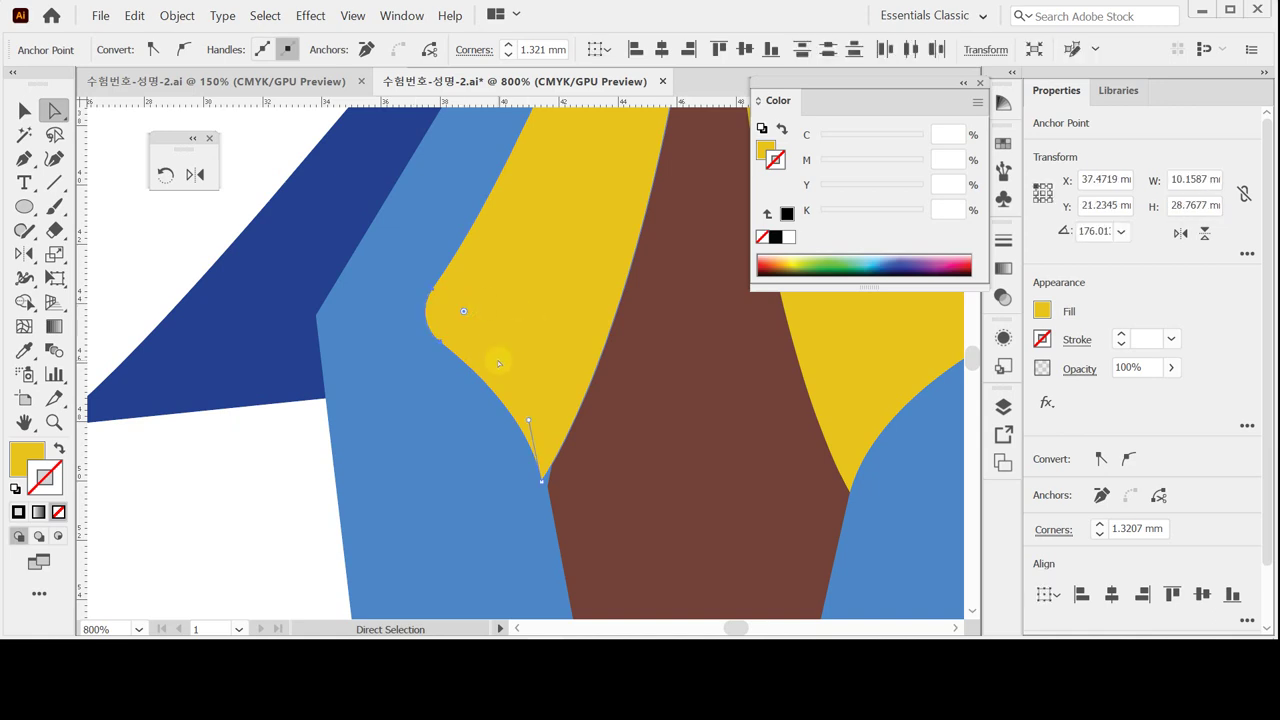
{"action": "left_click", "coordinate": [542, 479]}
{"action": "left_click_drag", "start_coordinate": [542, 479], "coordinate": [549, 473]}
Select all overlapping anchors at the tent's apex and average them on both axes so they share one point.
{"action": "scroll", "coordinate": [588, 467], "scroll_direction": "down", "scroll_amount": 2}
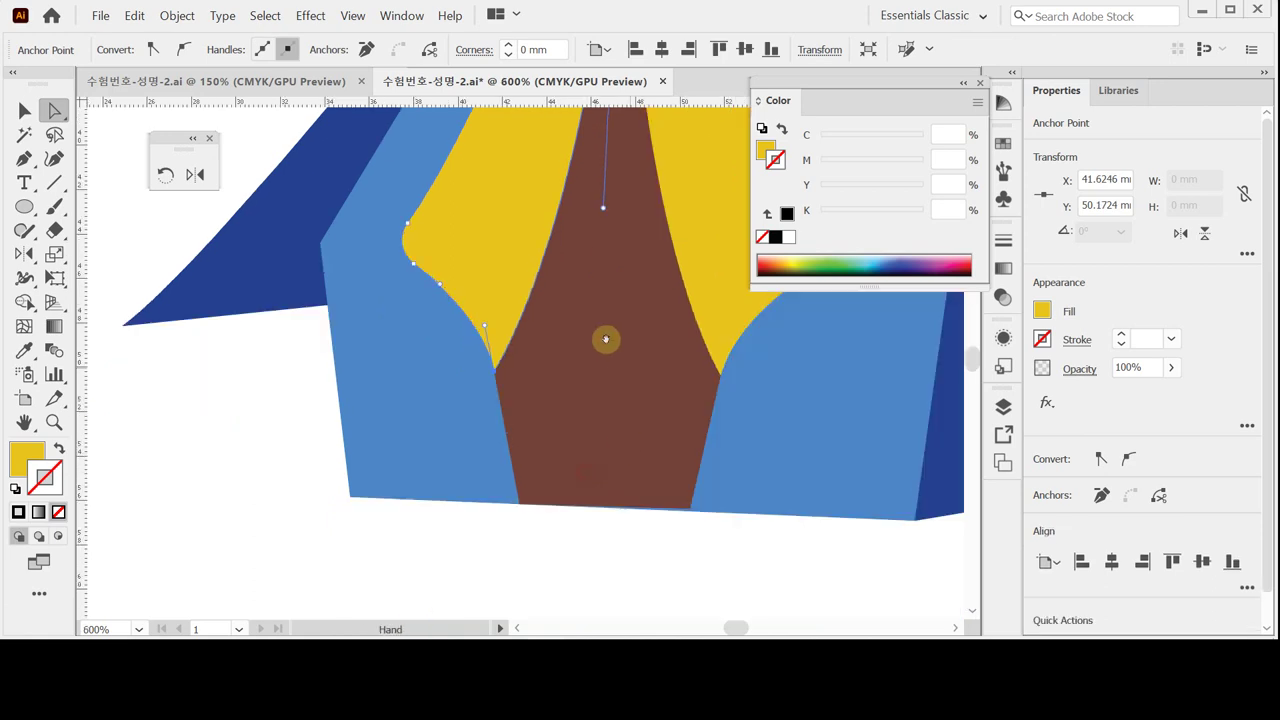
{"action": "scroll", "coordinate": [558, 355], "scroll_direction": "down", "scroll_amount": 1}
{"action": "left_click_drag", "start_coordinate": [537, 251], "coordinate": [493, 405]}
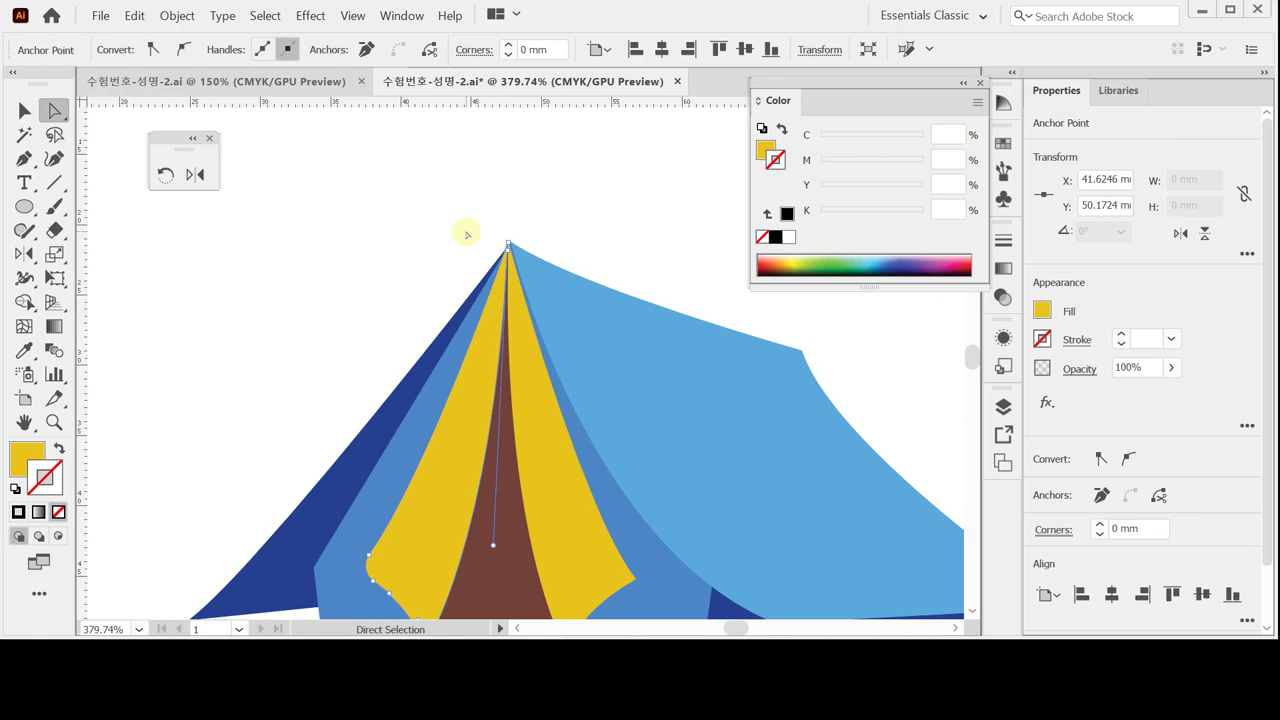
{"action": "left_click", "coordinate": [468, 232]}
{"action": "left_click_drag", "start_coordinate": [478, 212], "coordinate": [524, 276]}
{"action": "left_click_drag", "start_coordinate": [471, 205], "coordinate": [543, 264]}
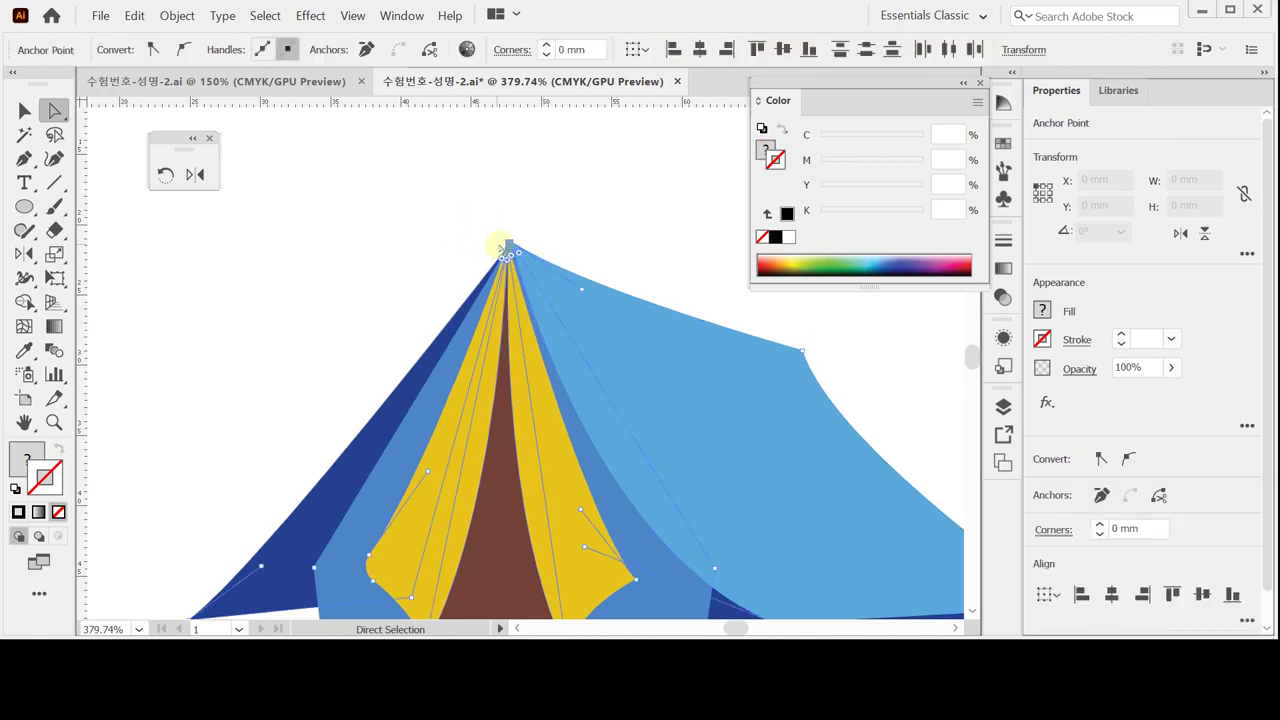
{"action": "left_click", "coordinate": [469, 209]}
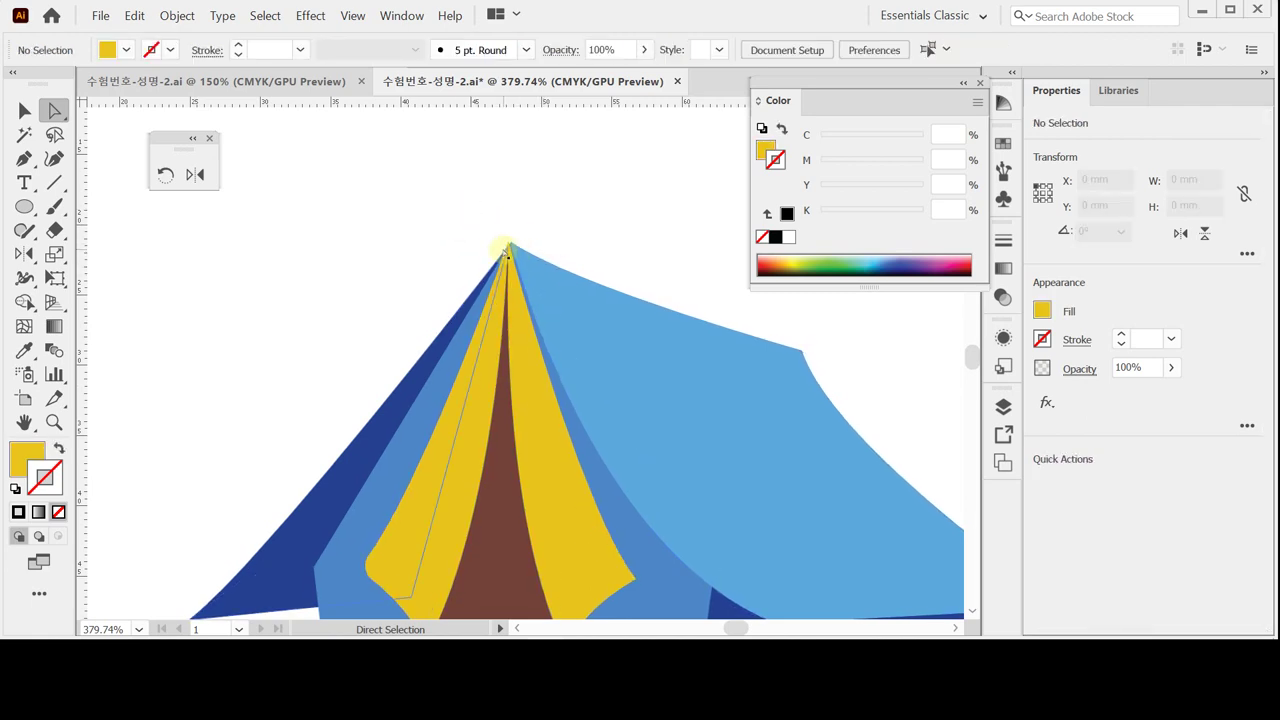
{"action": "left_click_drag", "start_coordinate": [454, 206], "coordinate": [548, 276]}
{"action": "right_click", "coordinate": [577, 203]}
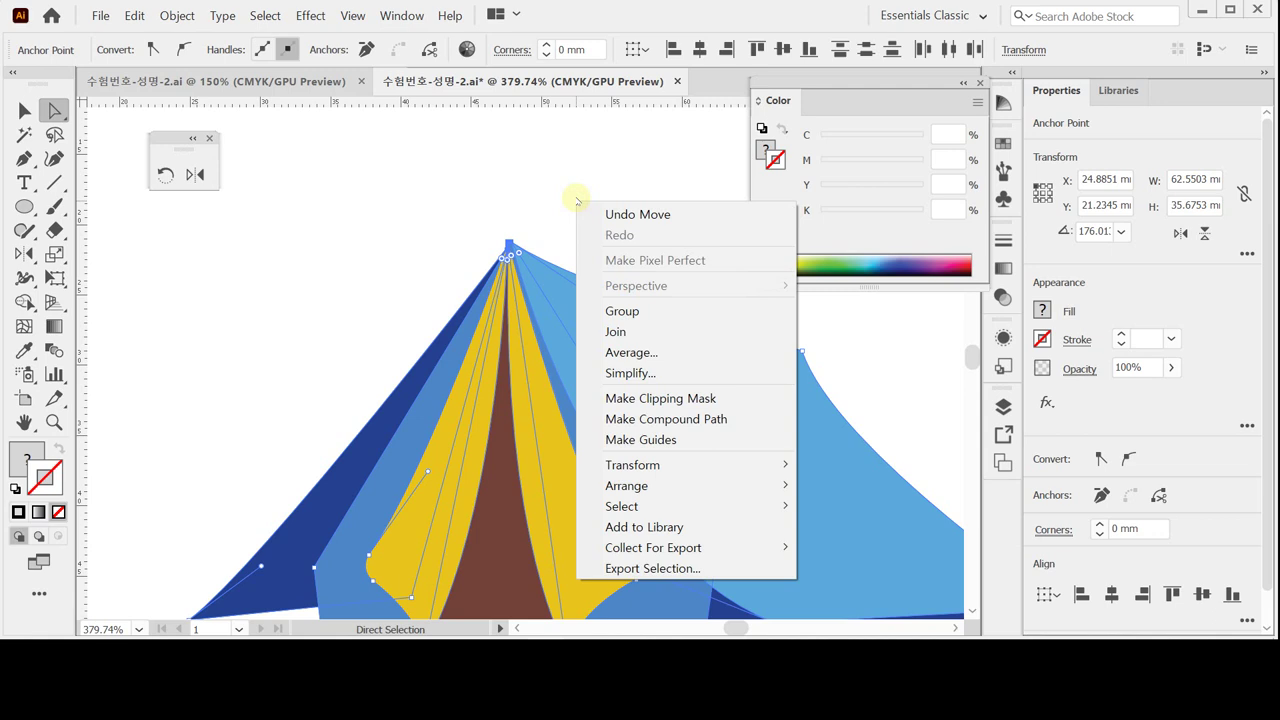
{"action": "left_click", "coordinate": [650, 352]}
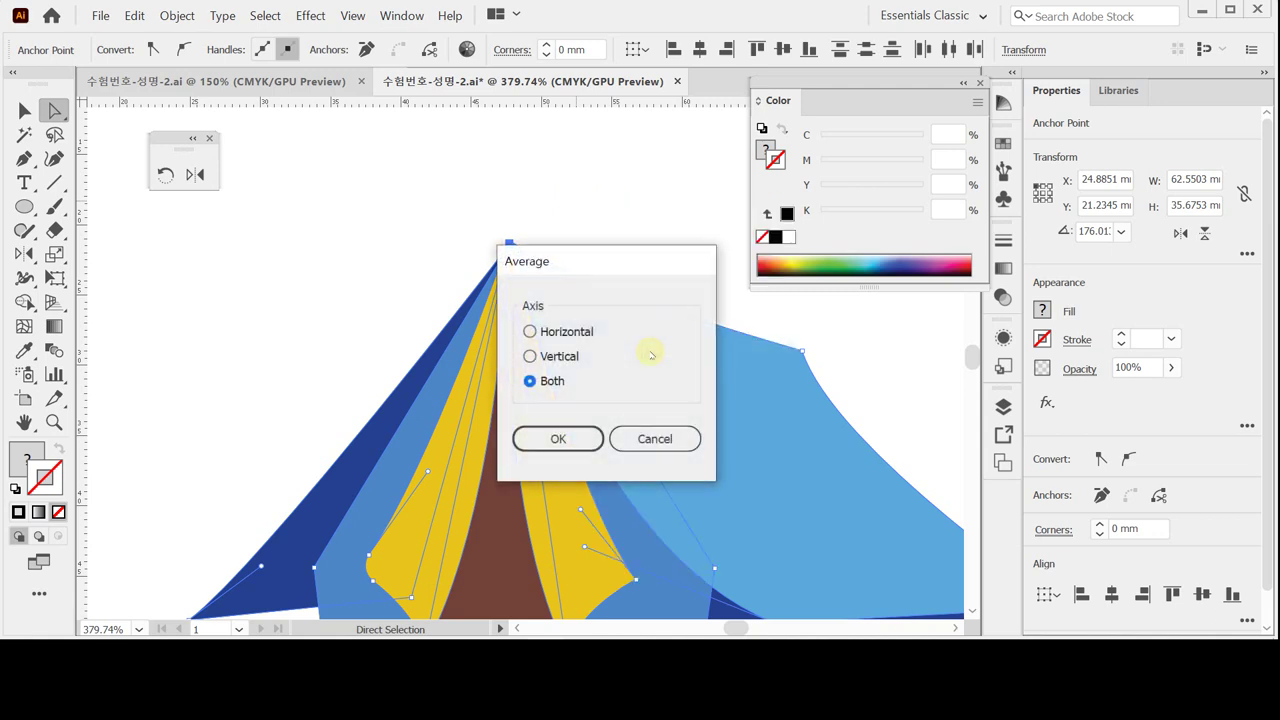
{"action": "left_click_drag", "start_coordinate": [568, 268], "coordinate": [637, 272]}
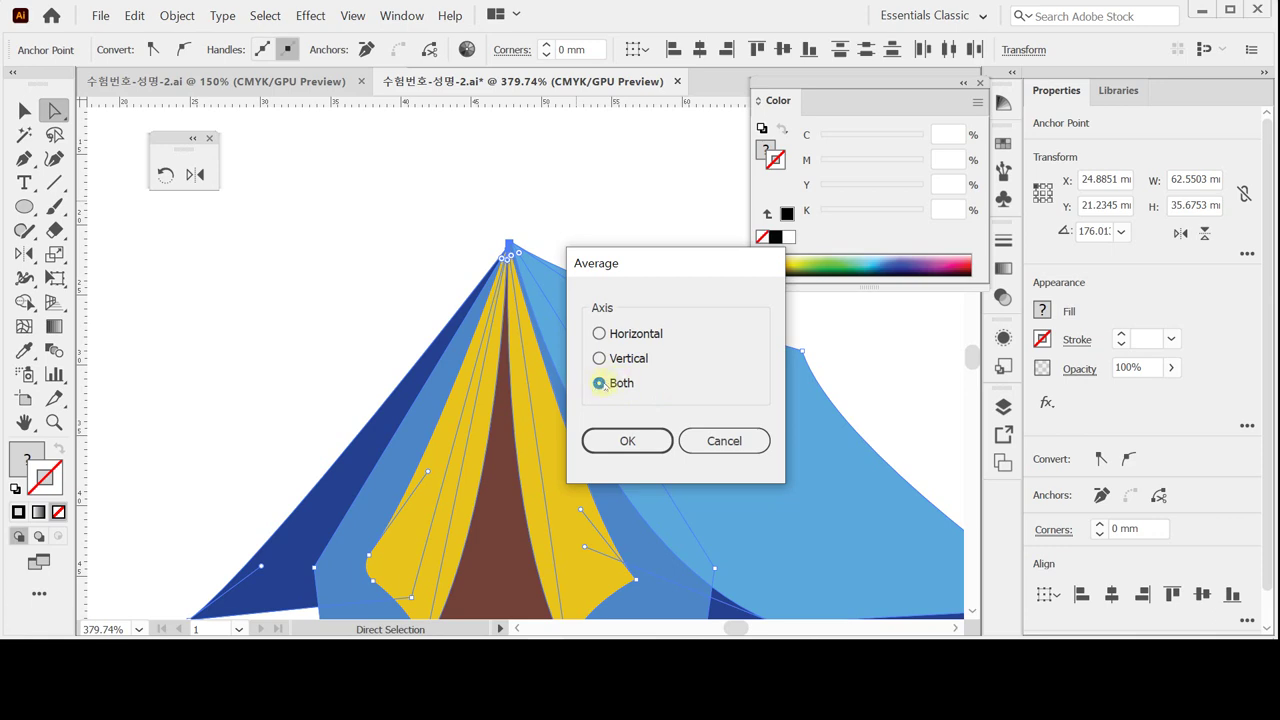
{"action": "left_click", "coordinate": [622, 438]}
{"action": "key", "text": "ctrl"}
{"action": "left_click", "coordinate": [615, 244]}
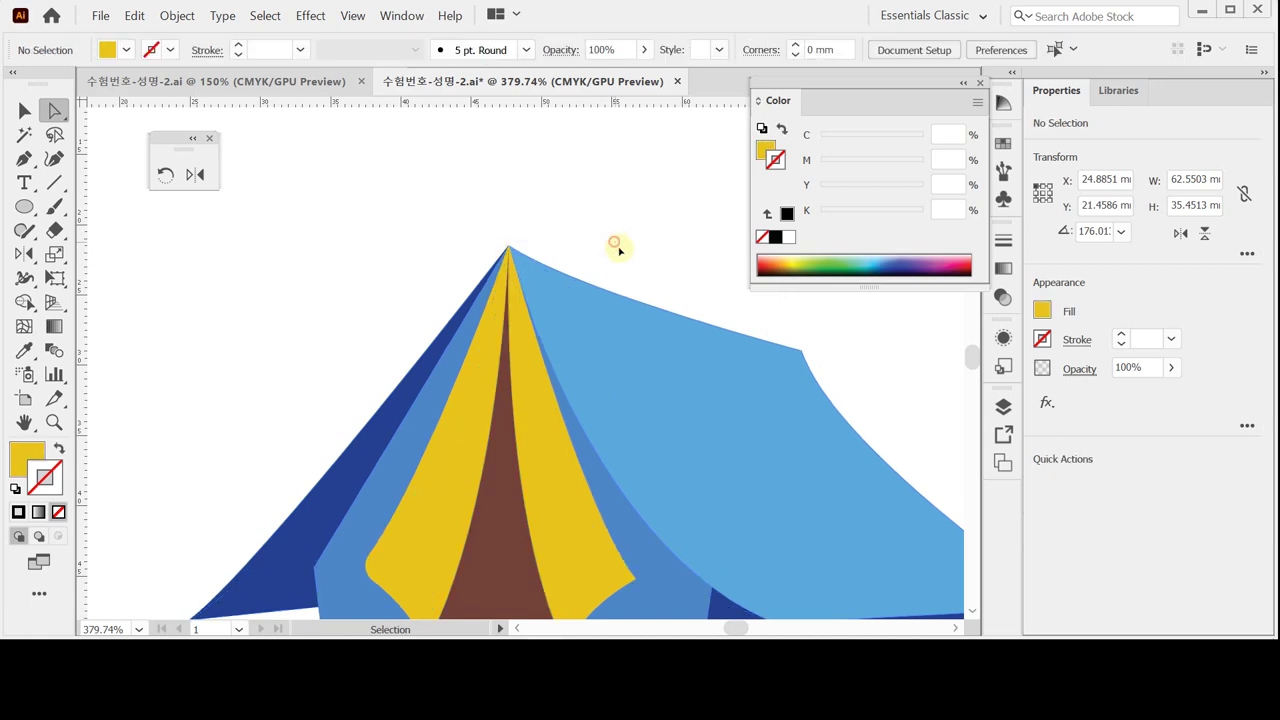
Save the tent illustration document.
{"action": "key", "text": "ctrl"}
{"action": "key", "text": "ctrl+s"}
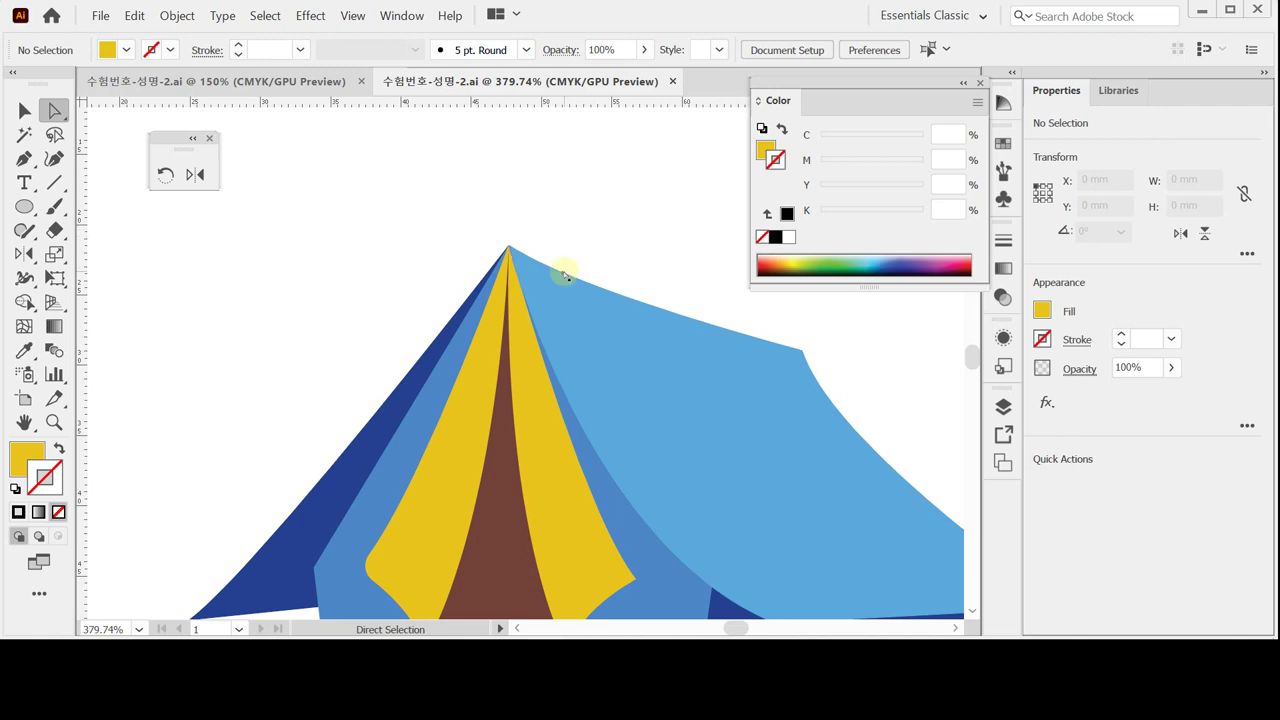
{"action": "left_click", "coordinate": [626, 431], "text": "ctrl"}
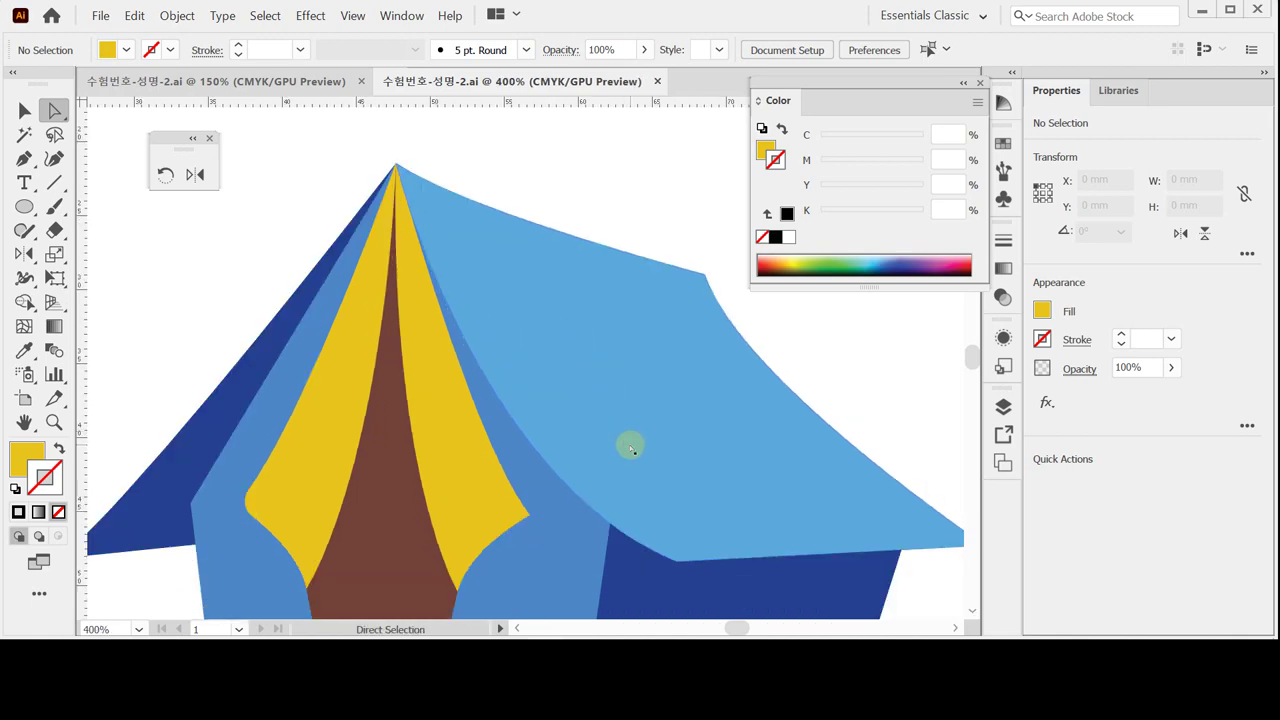
Set no fill with a 1 pt black stroke and draw the left guy rope as a curve from the roof's tip to its peg outline.
{"action": "key", "text": "space"}
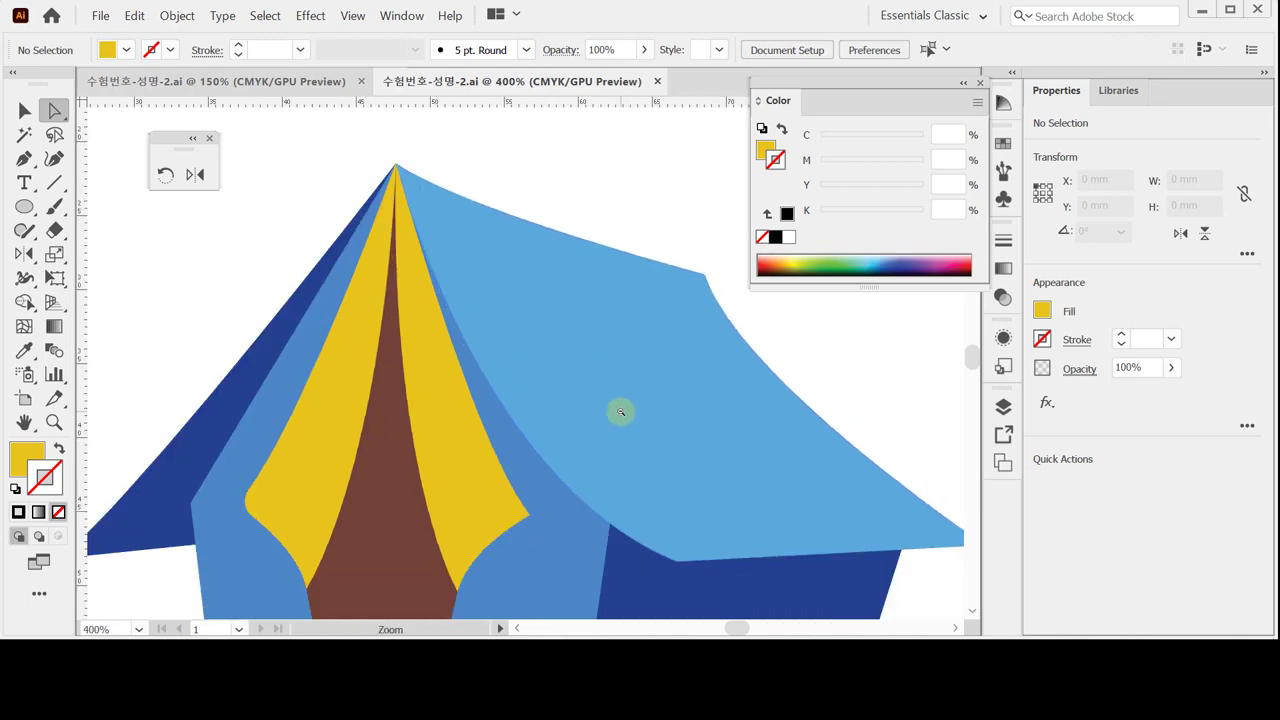
{"action": "key", "text": "ctrl+minus"}
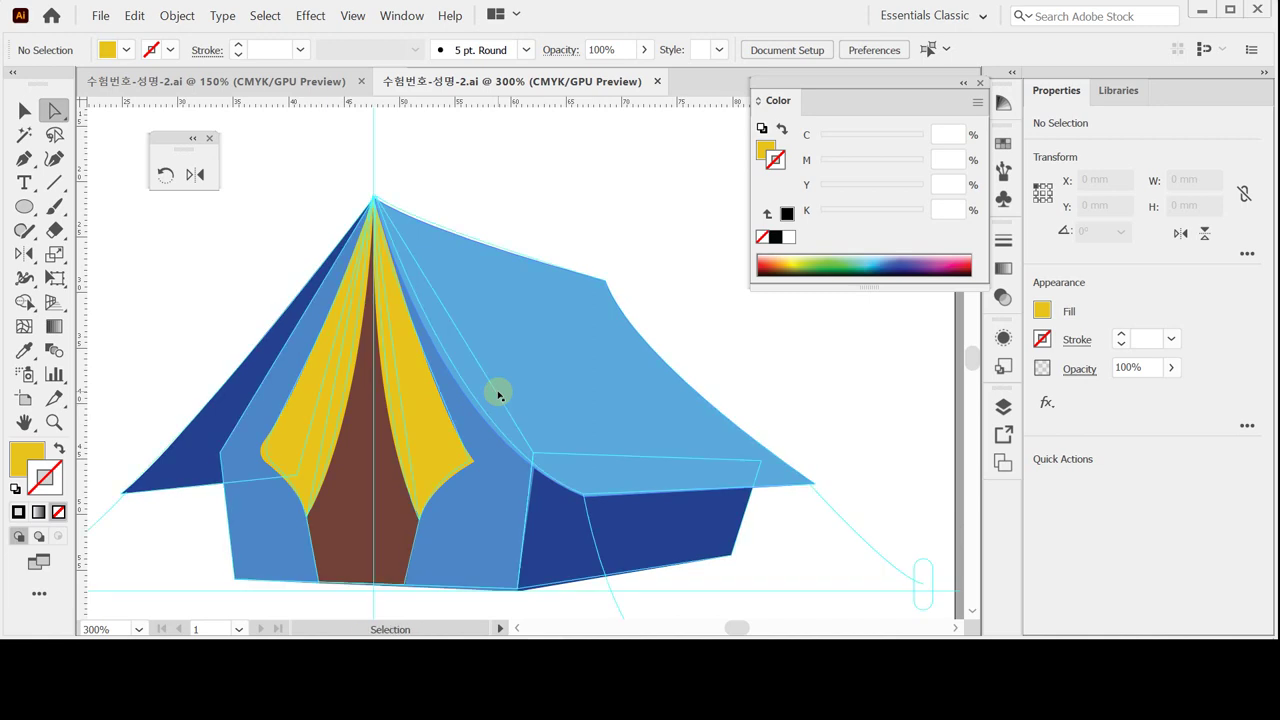
{"action": "key", "text": "ctrl+plus"}
{"action": "left_click_drag", "start_coordinate": [337, 457], "coordinate": [453, 360]}
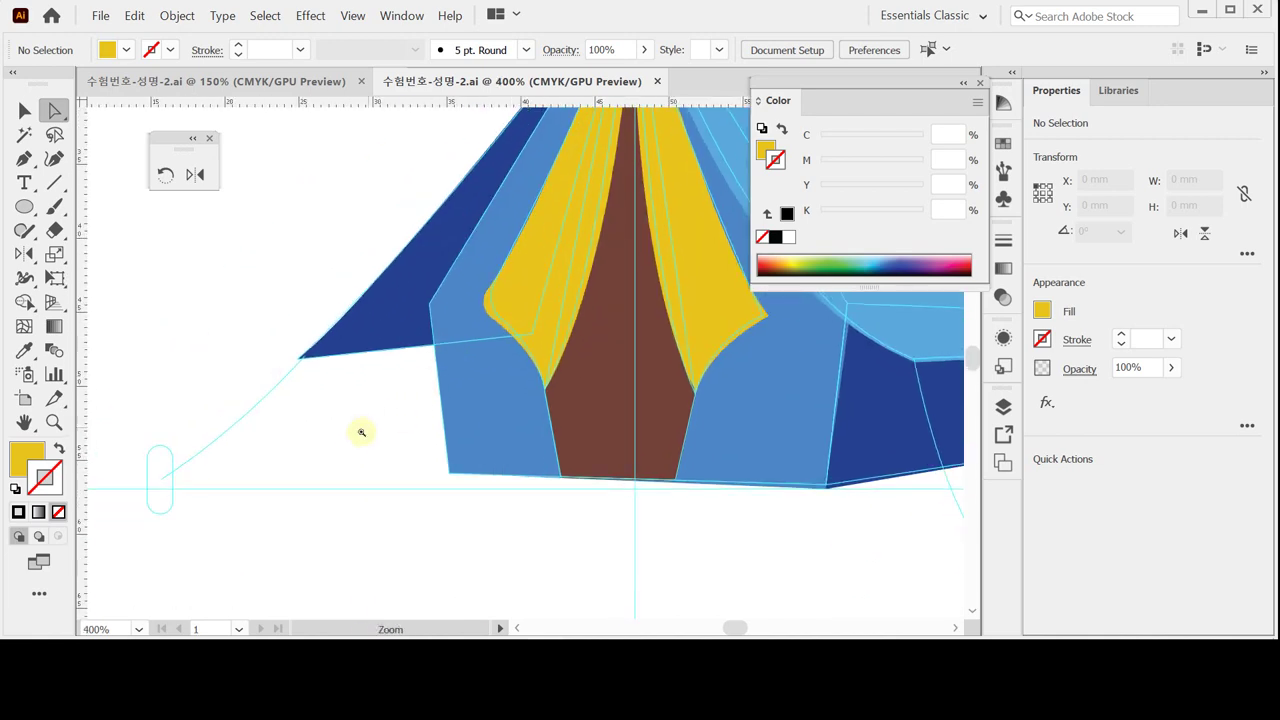
{"action": "left_click", "coordinate": [24, 158]}
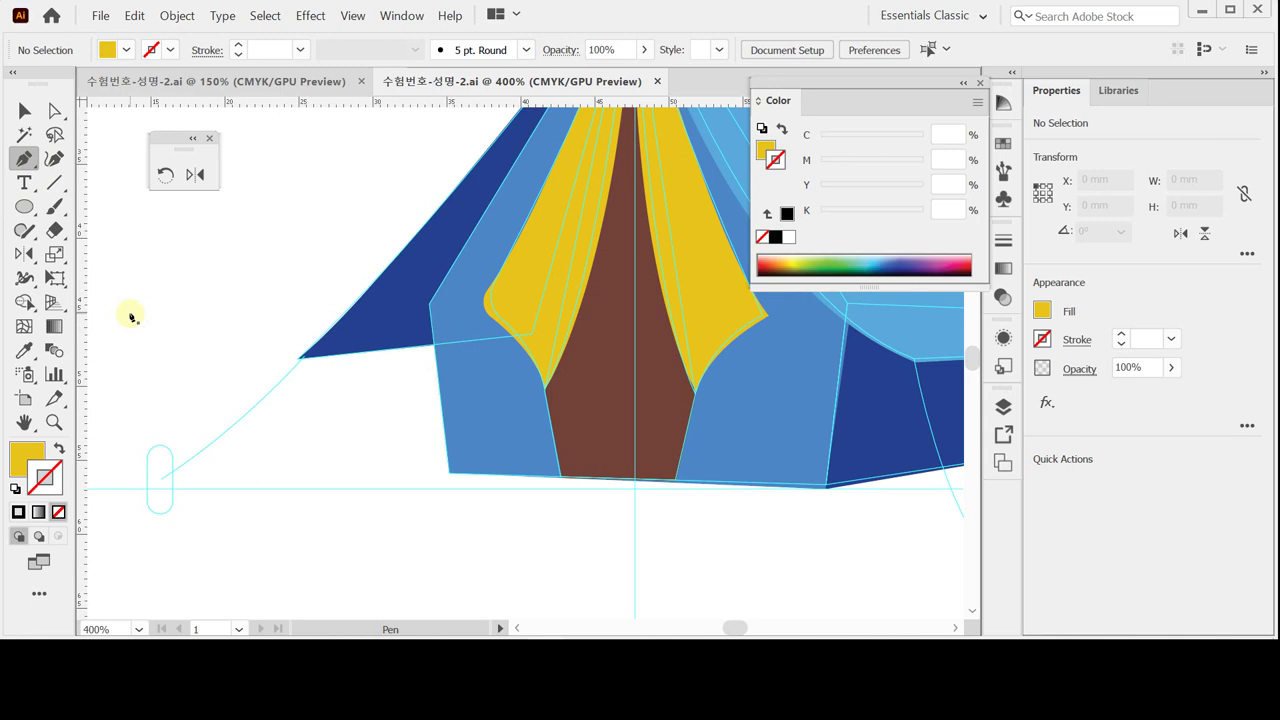
{"action": "left_click", "coordinate": [258, 471], "text": "ctrl"}
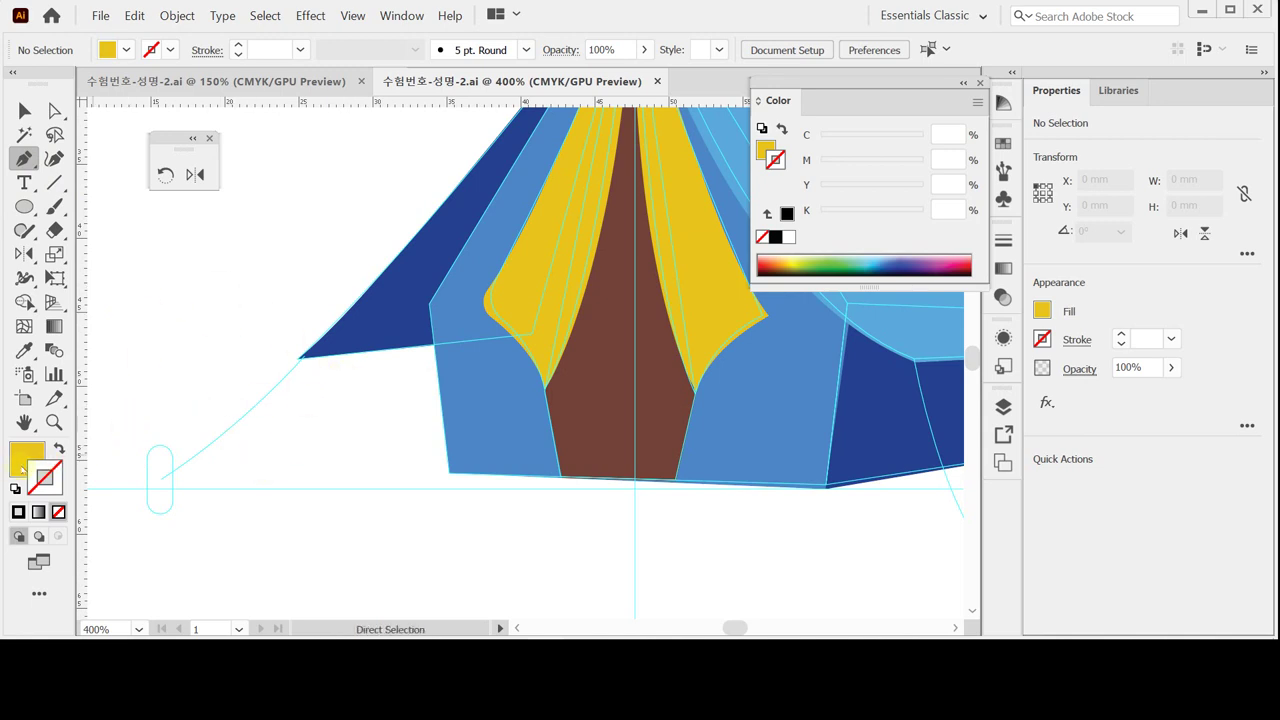
{"action": "left_click", "coordinate": [59, 451]}
{"action": "left_click", "coordinate": [15, 488]}
{"action": "left_click", "coordinate": [58, 511]}
{"action": "left_click", "coordinate": [55, 485]}
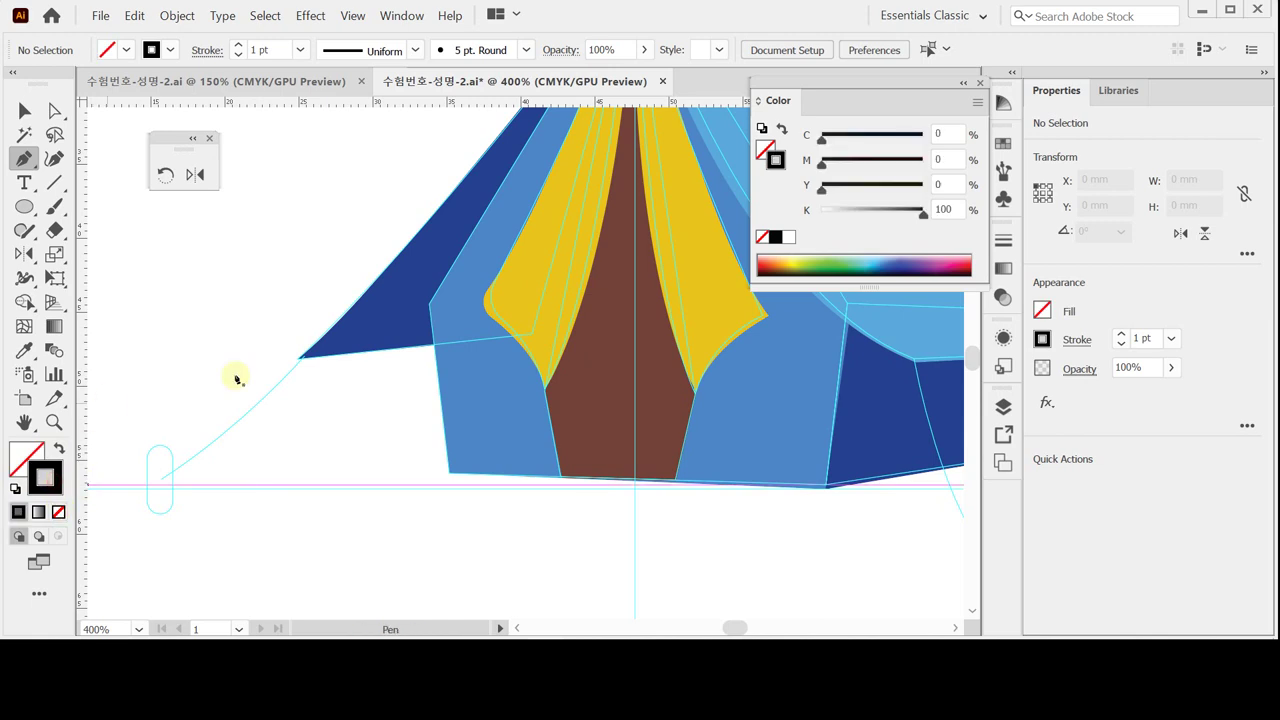
{"action": "left_click", "coordinate": [308, 357]}
{"action": "mouse_move", "coordinate": [161, 480]}
{"action": "left_mouse_down"}
{"action": "mouse_move", "coordinate": [132, 497]}
{"action": "mouse_move", "coordinate": [263, 477]}
{"action": "mouse_move", "coordinate": [252, 472]}
{"action": "left_mouse_up"}
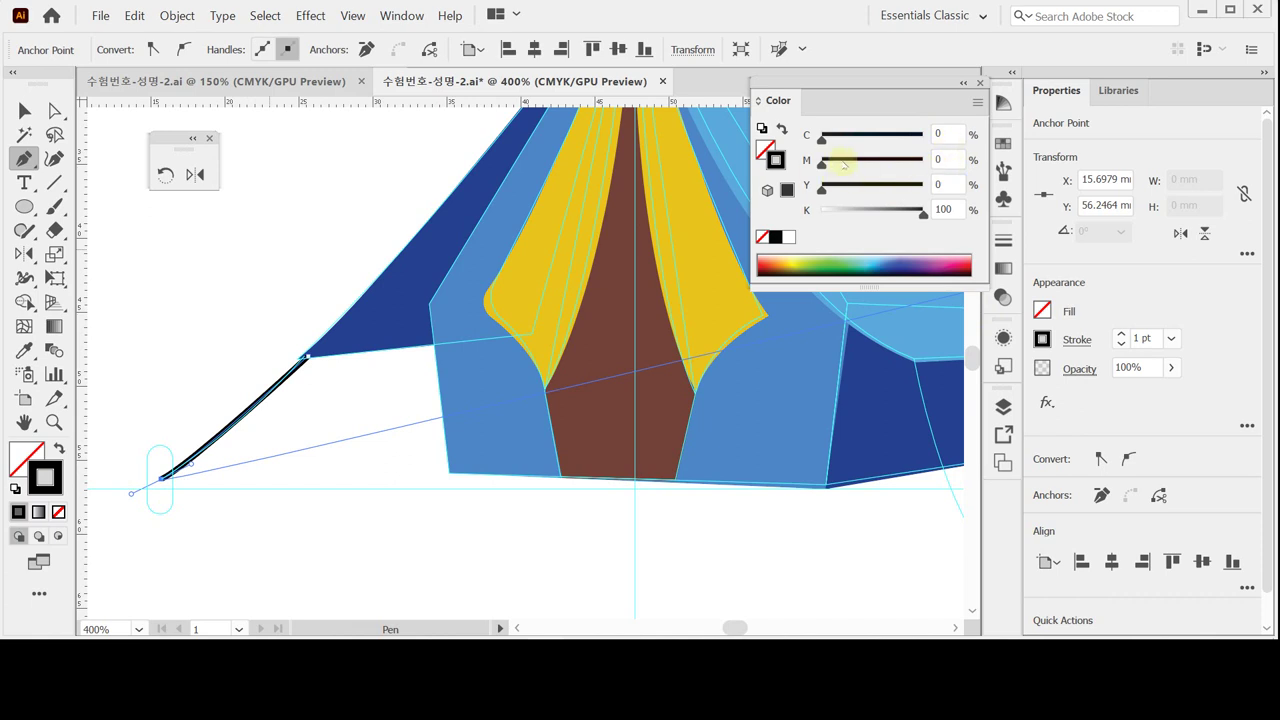
Colour the left guy rope's stroke C0 M30 Y100 K0 and deselect it.
{"action": "left_click", "coordinate": [945, 160]}
{"action": "type", "text": "30"}
{"action": "key", "text": "Tab"}
{"action": "type", "text": "100"}
{"action": "key", "text": "Return"}
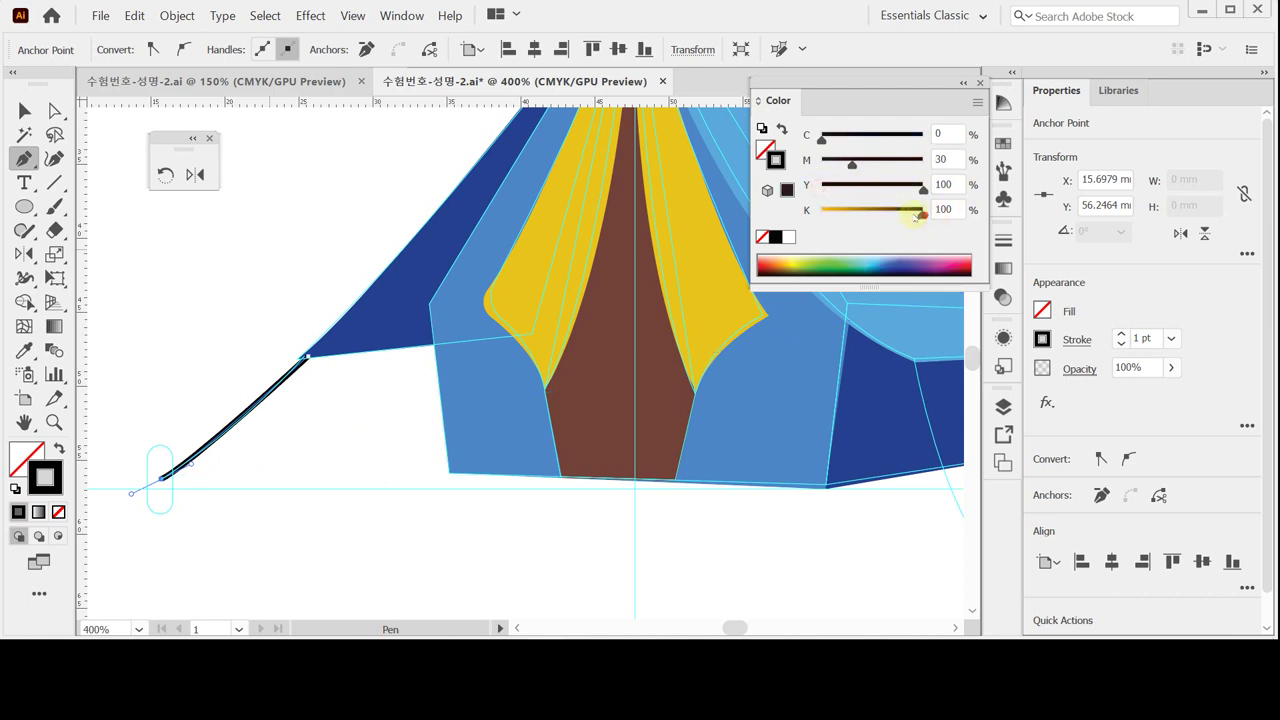
{"action": "left_click_drag", "start_coordinate": [923, 215], "coordinate": [711, 246]}
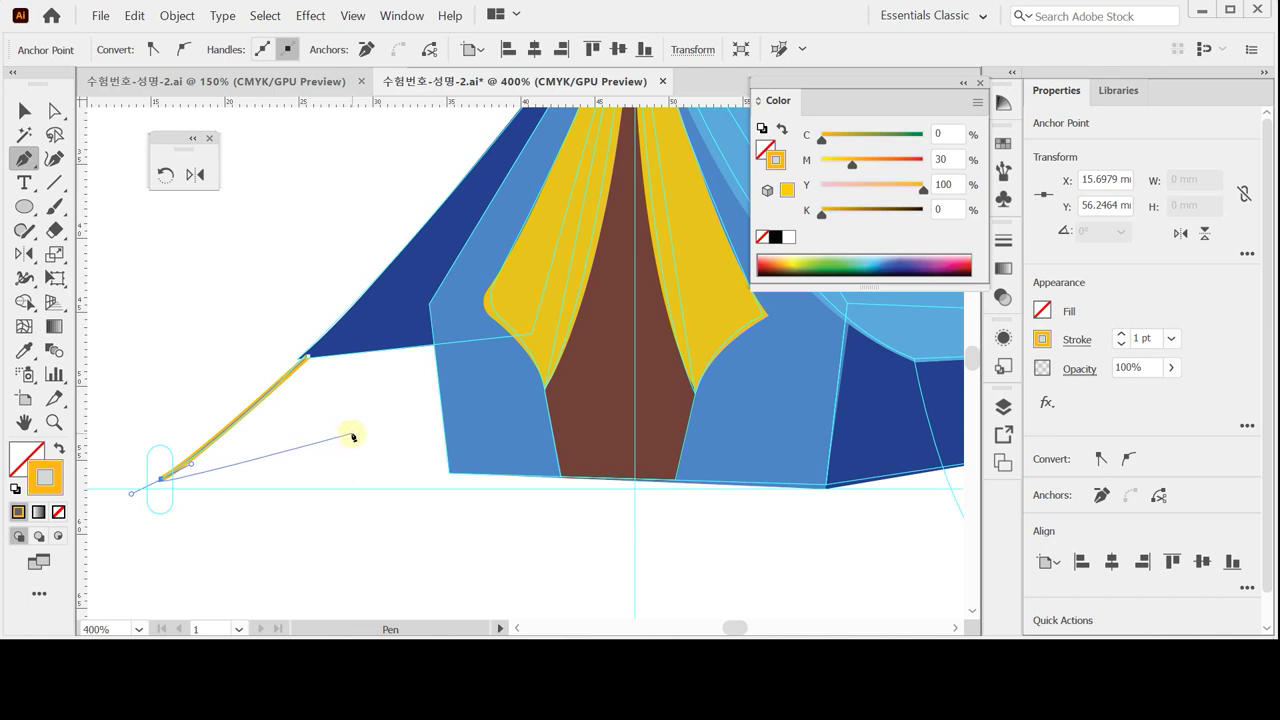
{"action": "left_click", "coordinate": [420, 510], "text": "ctrl"}
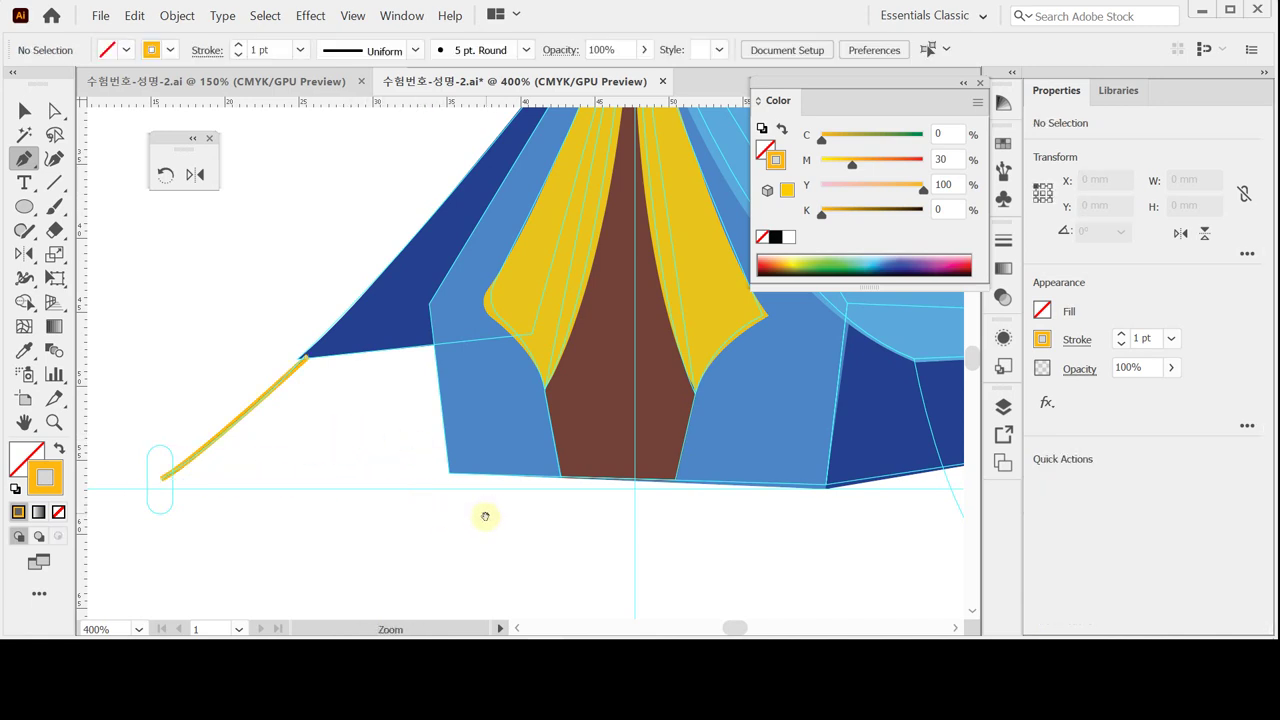
Draw the middle guy rope with the Pen tool as a curve from the roof's front lower corner along the guide line.
{"action": "left_click_drag", "start_coordinate": [485, 516], "coordinate": [390, 501]}
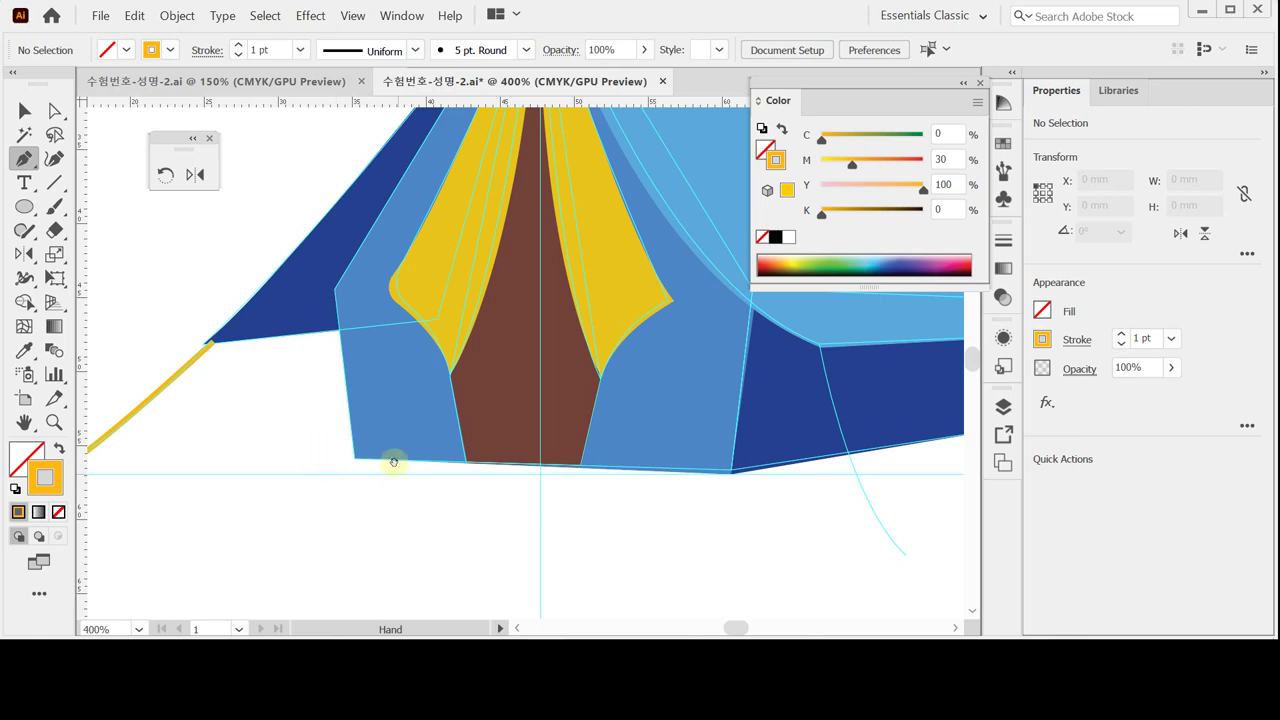
{"action": "left_click_drag", "start_coordinate": [557, 481], "coordinate": [400, 509]}
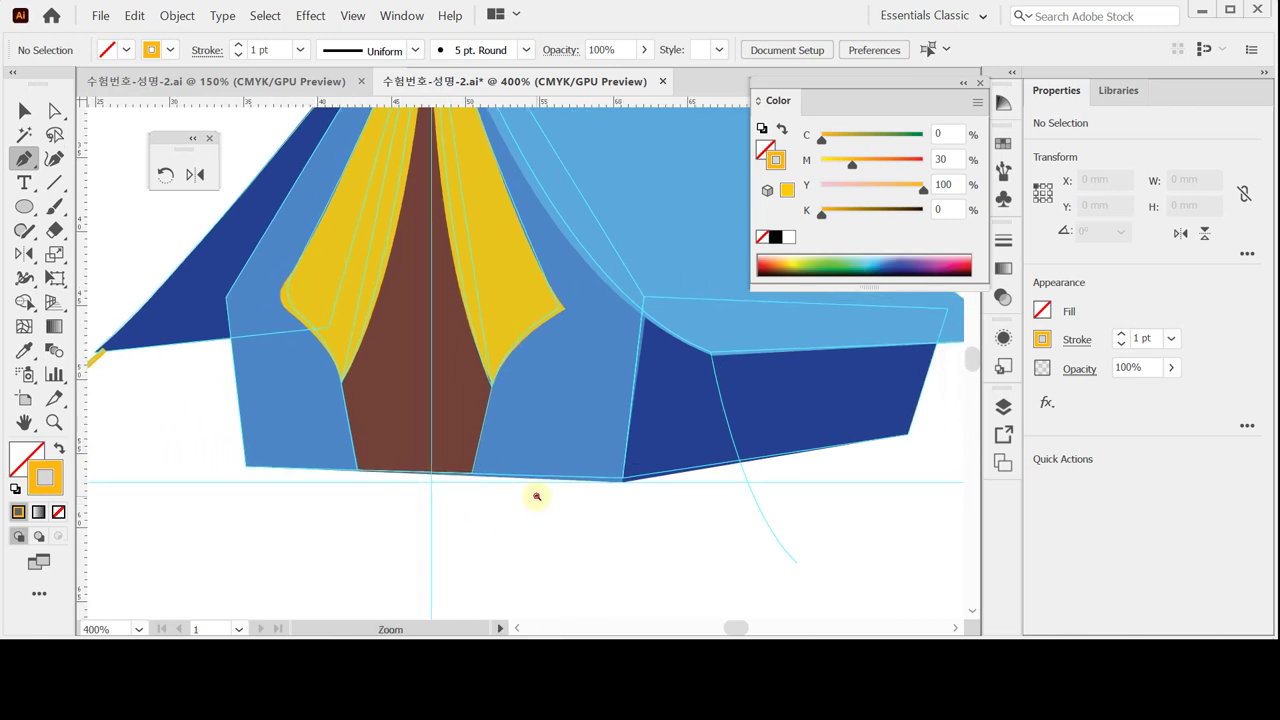
{"action": "left_click", "coordinate": [537, 496], "text": "alt"}
{"action": "left_click_drag", "start_coordinate": [546, 417], "coordinate": [528, 458]}
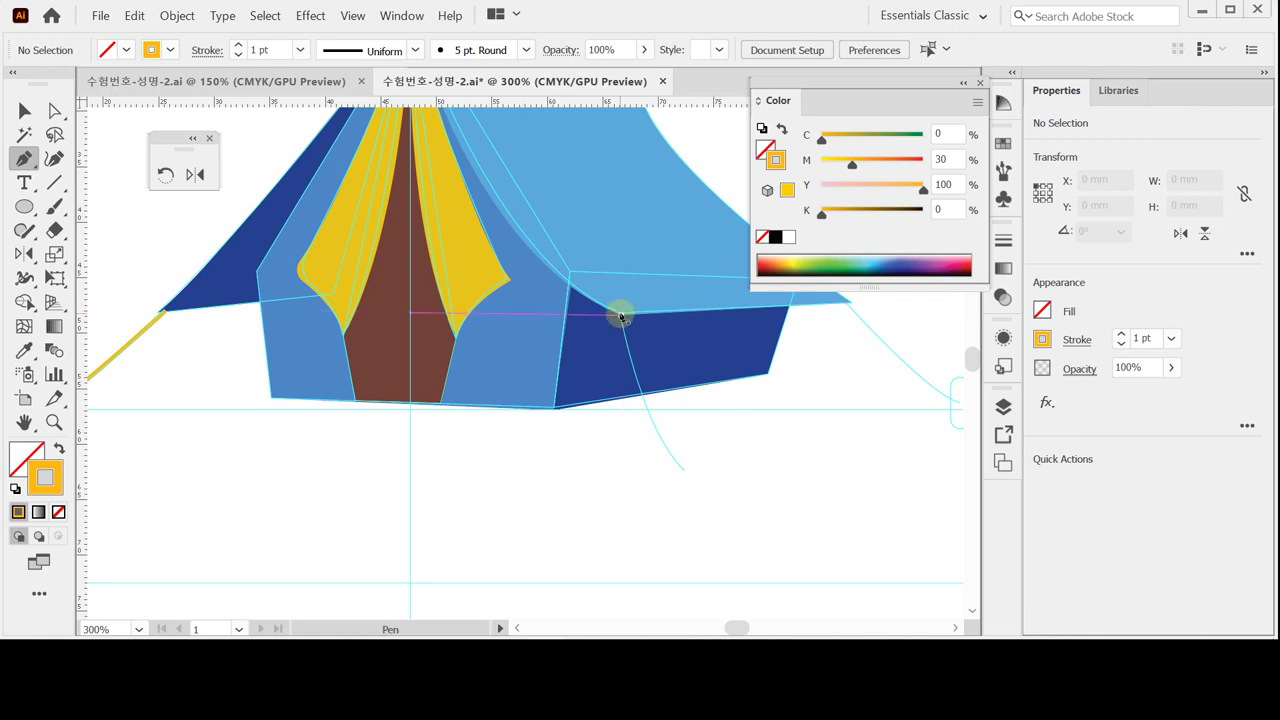
{"action": "left_click_drag", "start_coordinate": [620, 316], "coordinate": [735, 522]}
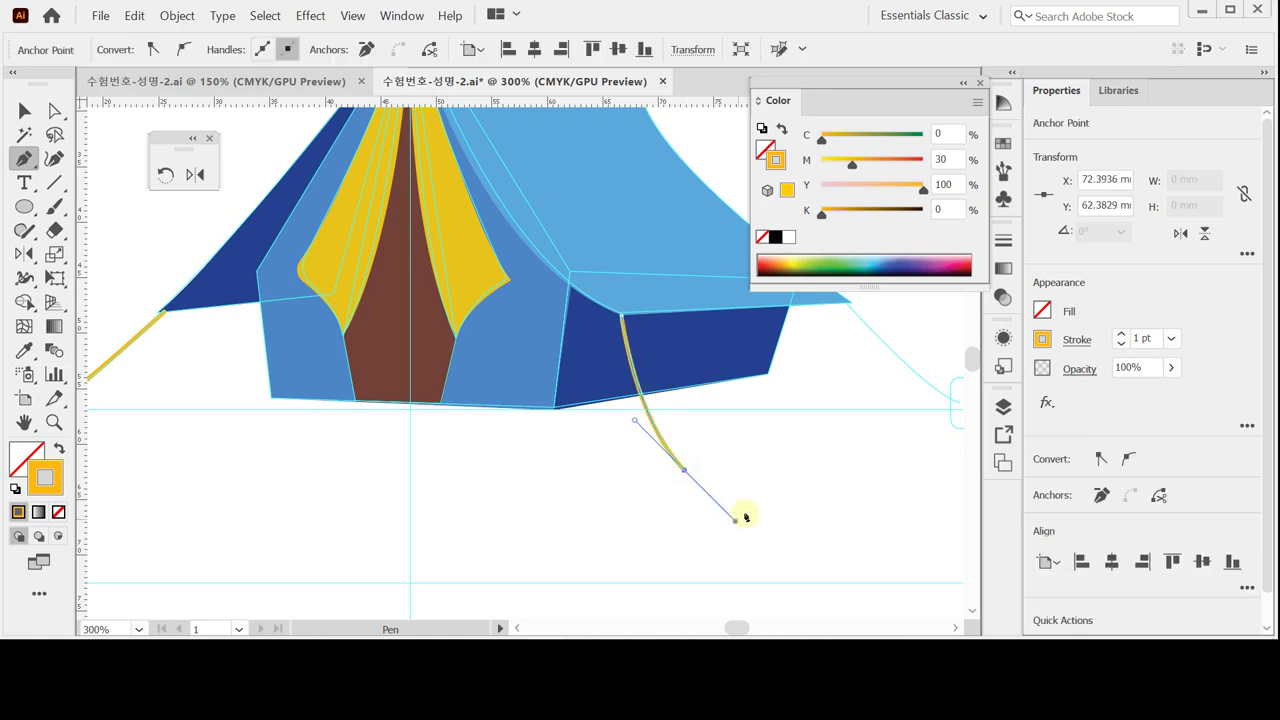
{"action": "key", "text": "space"}
{"action": "left_click_drag", "start_coordinate": [766, 460], "coordinate": [674, 488]}
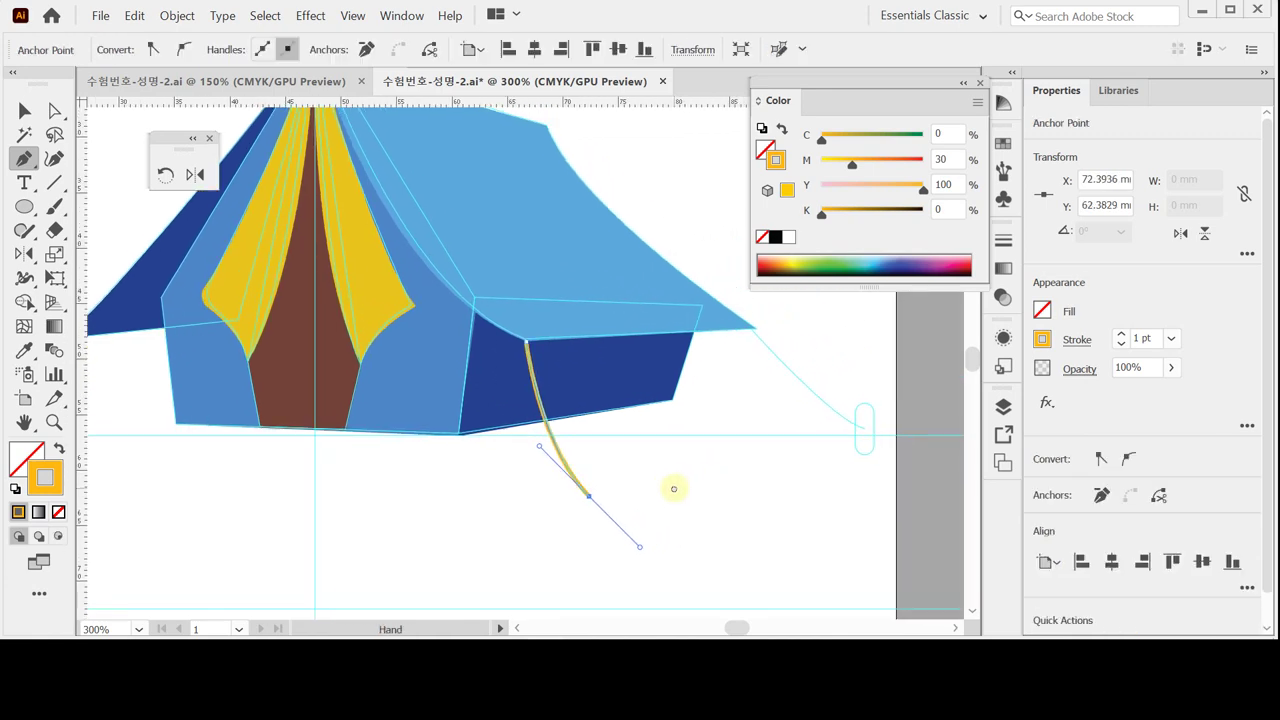
{"action": "key", "text": "ctrl"}
{"action": "left_click", "coordinate": [733, 482], "text": "ctrl"}
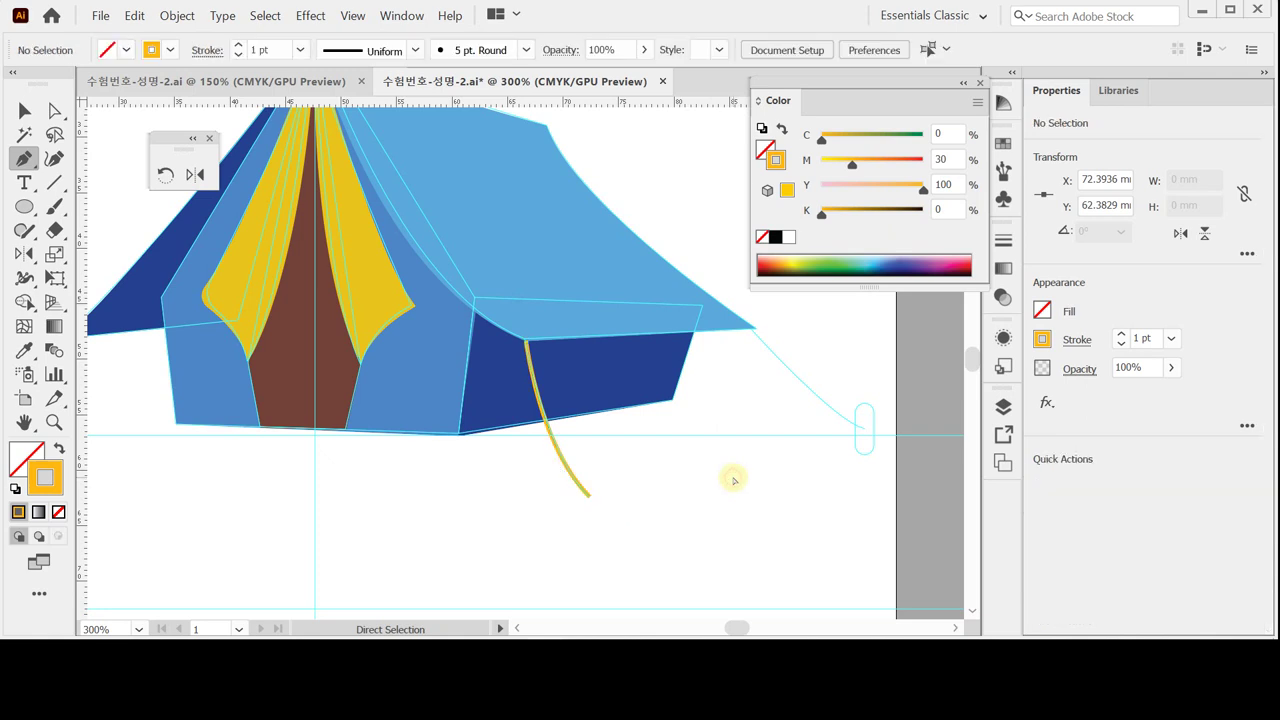
Draw the right guy rope as a curve from the roof's far right tip into the right peg outline.
{"action": "left_click", "coordinate": [750, 329]}
{"action": "left_click_drag", "start_coordinate": [864, 429], "coordinate": [913, 457]}
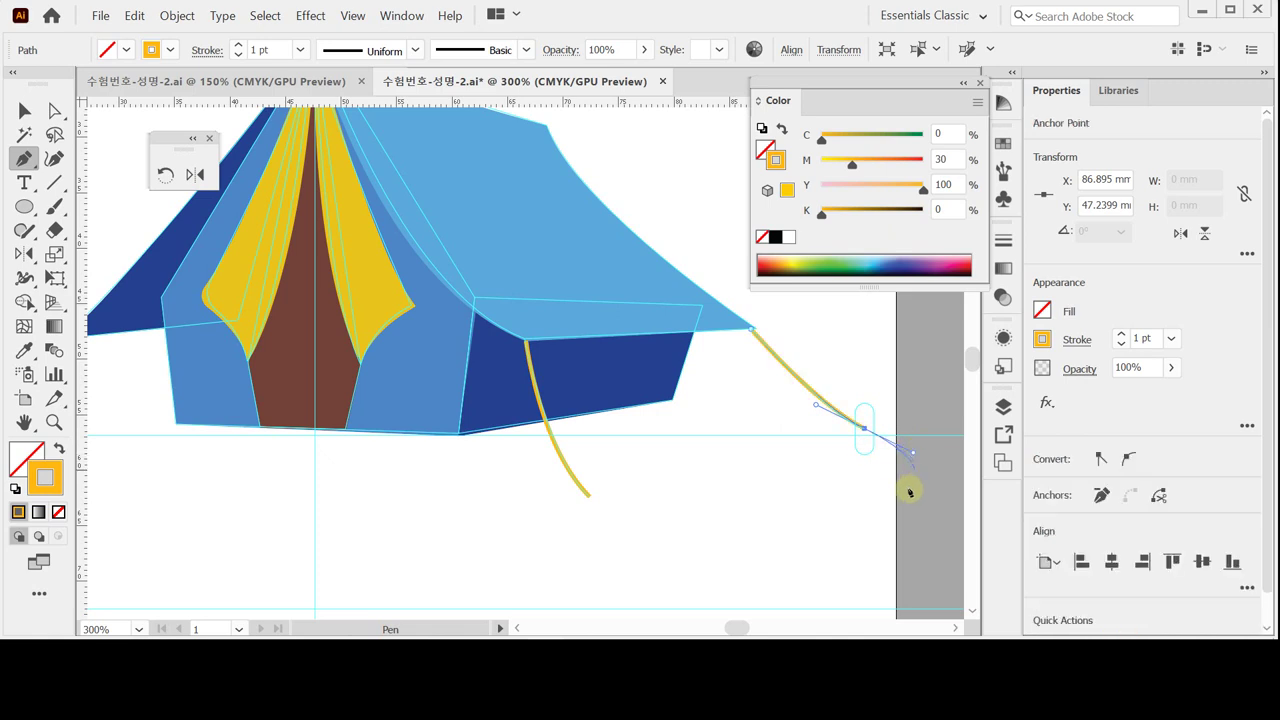
{"action": "left_click", "coordinate": [771, 497], "text": "ctrl"}
Send the left guy rope to the back of the stacking order and deselect it.
{"action": "left_click_drag", "start_coordinate": [689, 443], "coordinate": [812, 451]}
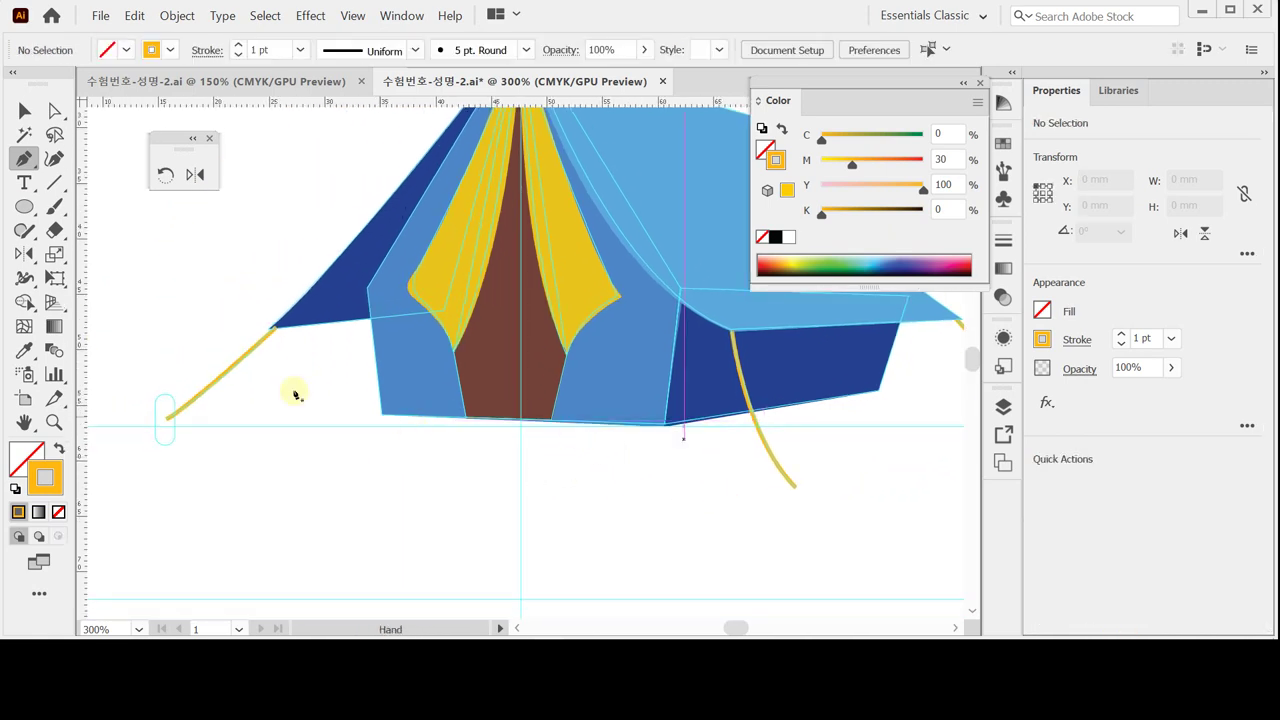
{"action": "left_click", "coordinate": [24, 110]}
{"action": "right_click", "coordinate": [213, 379]}
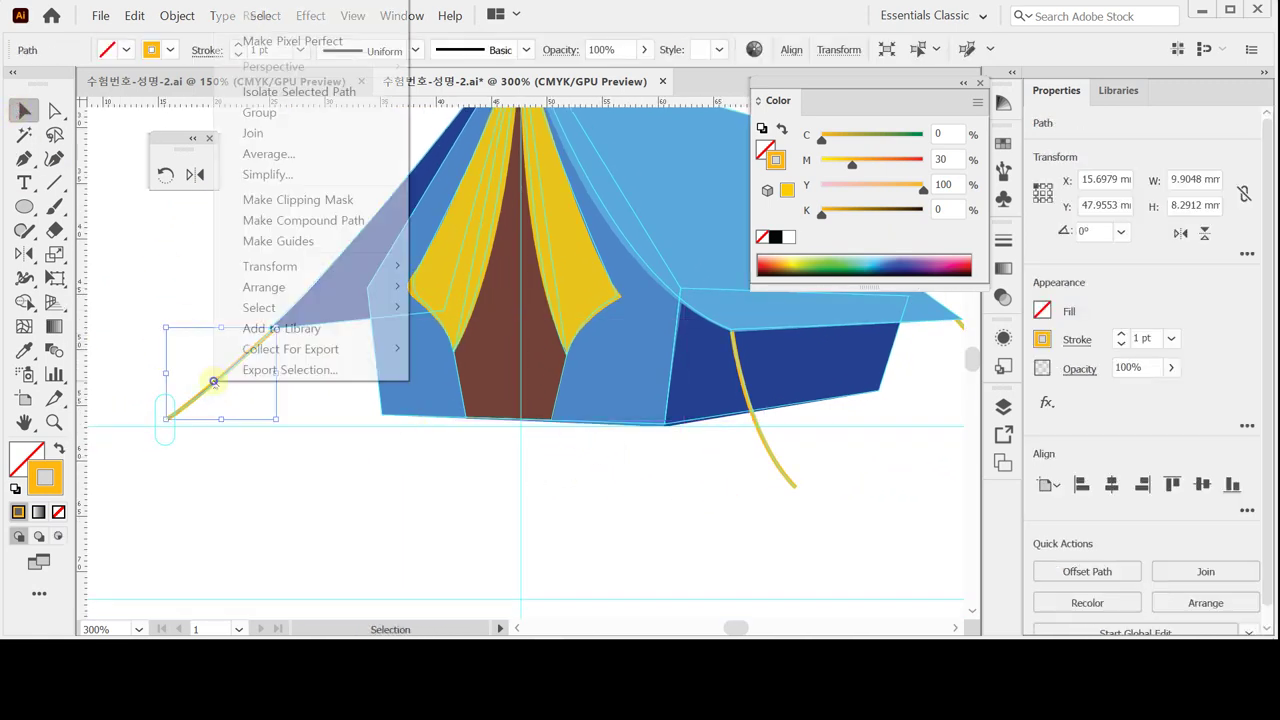
{"action": "mouse_move", "coordinate": [351, 287]}
{"action": "left_click", "coordinate": [466, 346]}
{"action": "left_click", "coordinate": [326, 437]}
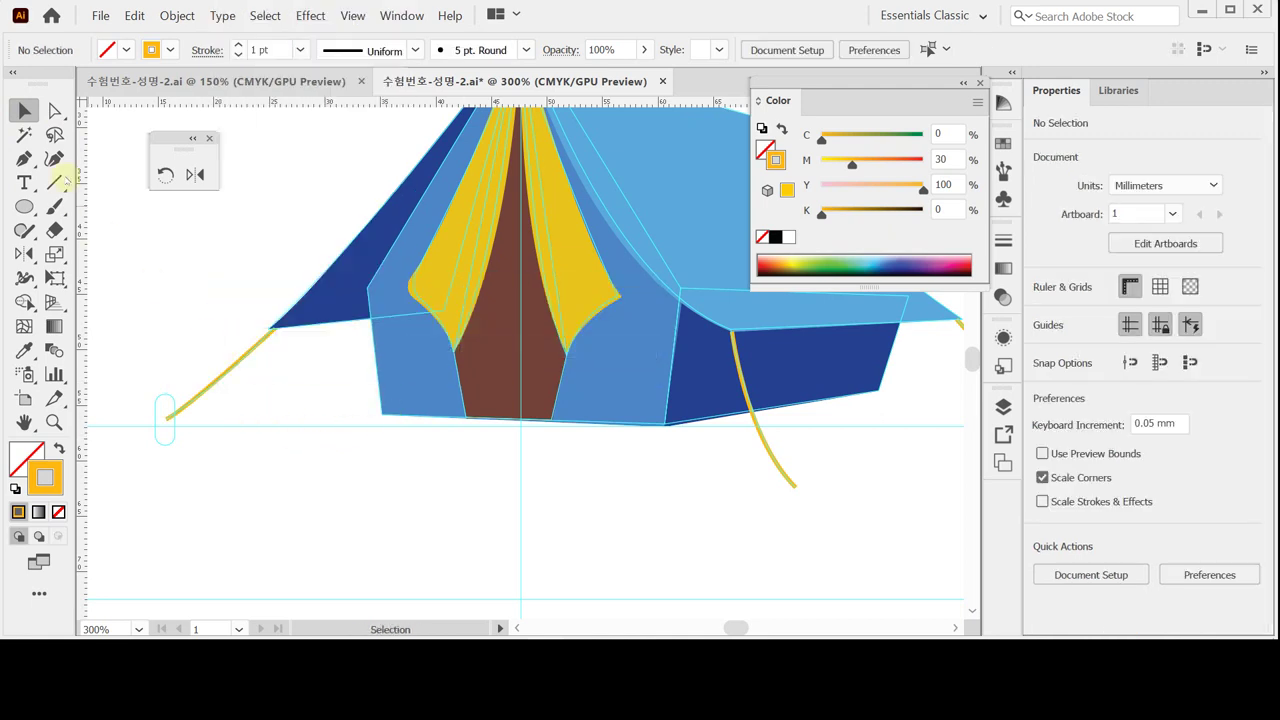
Detach the shape tools as a floating group and activate the Rounded Rectangle tool for the left peg.
{"action": "left_click", "coordinate": [24, 206]}
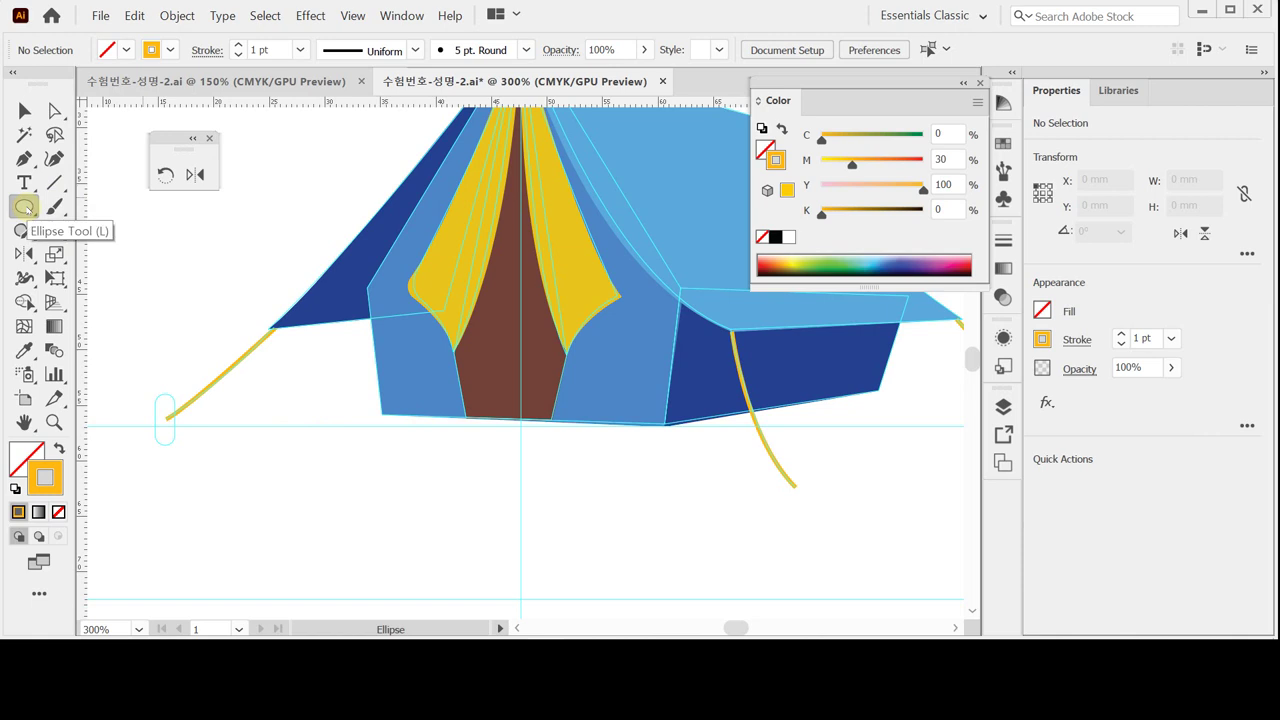
{"action": "left_click", "coordinate": [24, 206]}
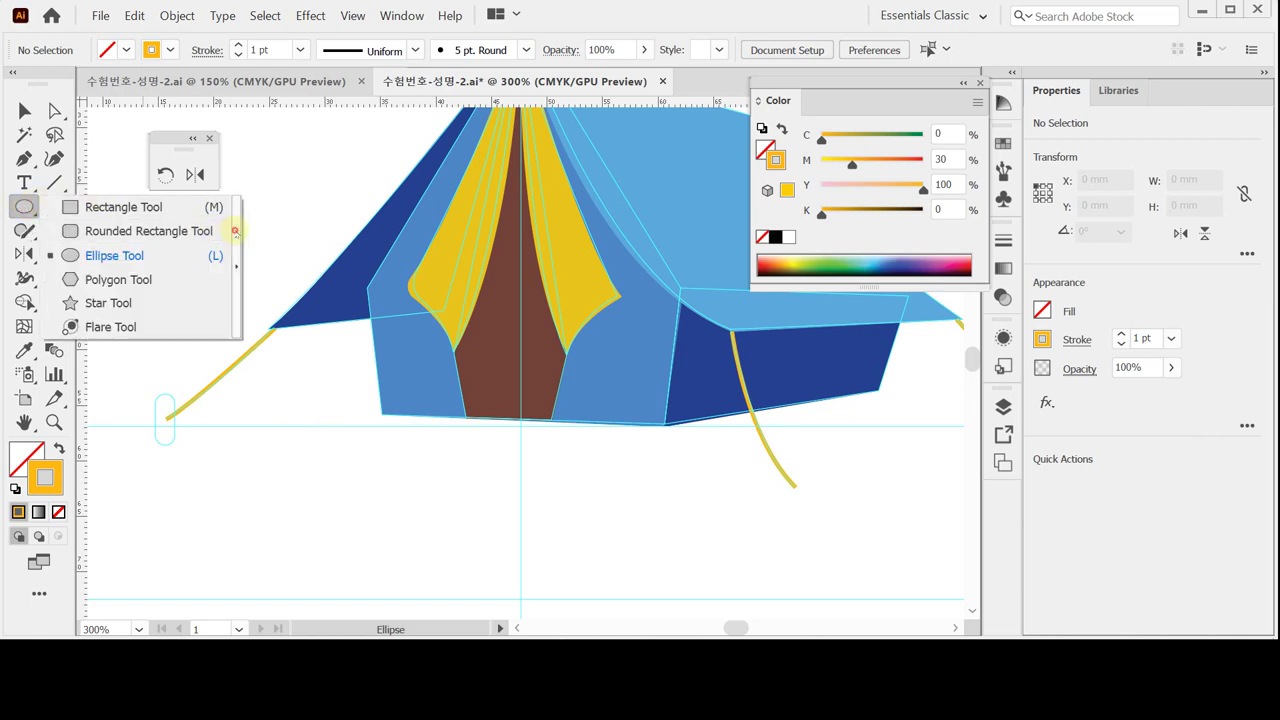
{"action": "left_click", "coordinate": [237, 266]}
{"action": "left_click_drag", "start_coordinate": [111, 221], "coordinate": [315, 127]}
{"action": "left_click", "coordinate": [285, 163]}
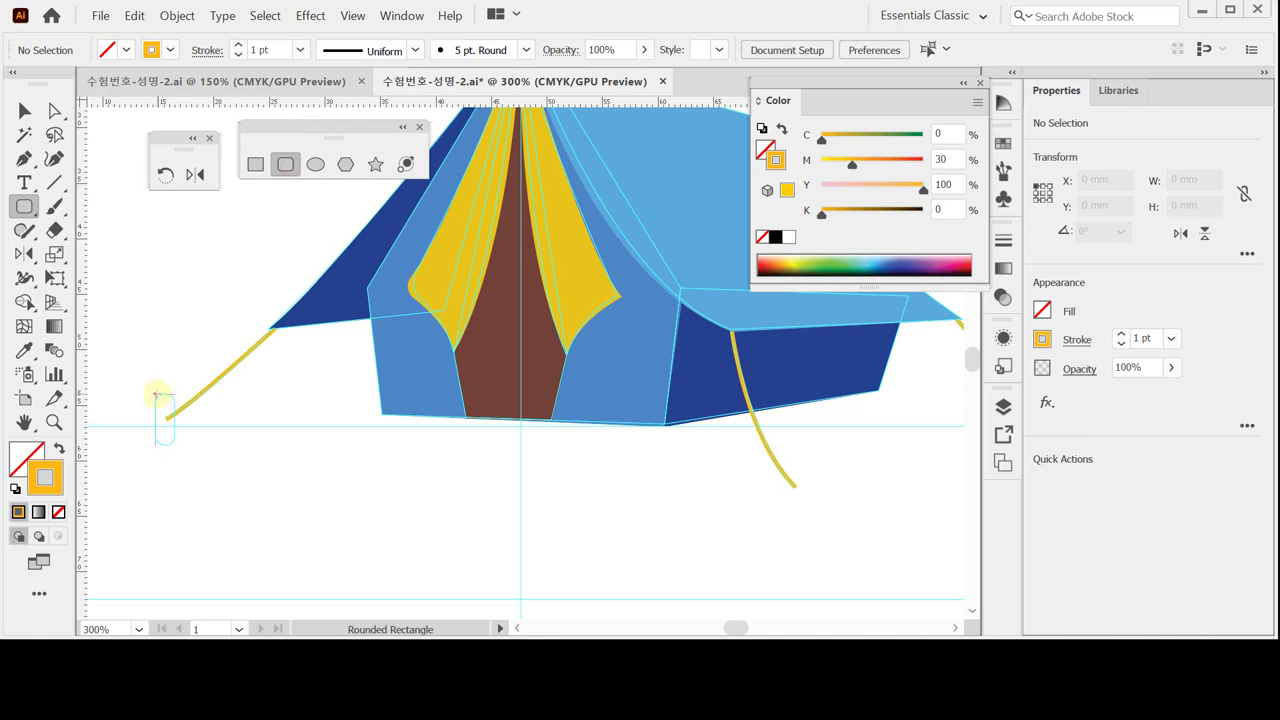
{"action": "scroll", "coordinate": [189, 434], "scroll_direction": "up", "scroll_amount": 2}
{"action": "left_click_drag", "start_coordinate": [283, 437], "coordinate": [487, 395]}
{"action": "left_click_drag", "start_coordinate": [513, 250], "coordinate": [550, 352]}
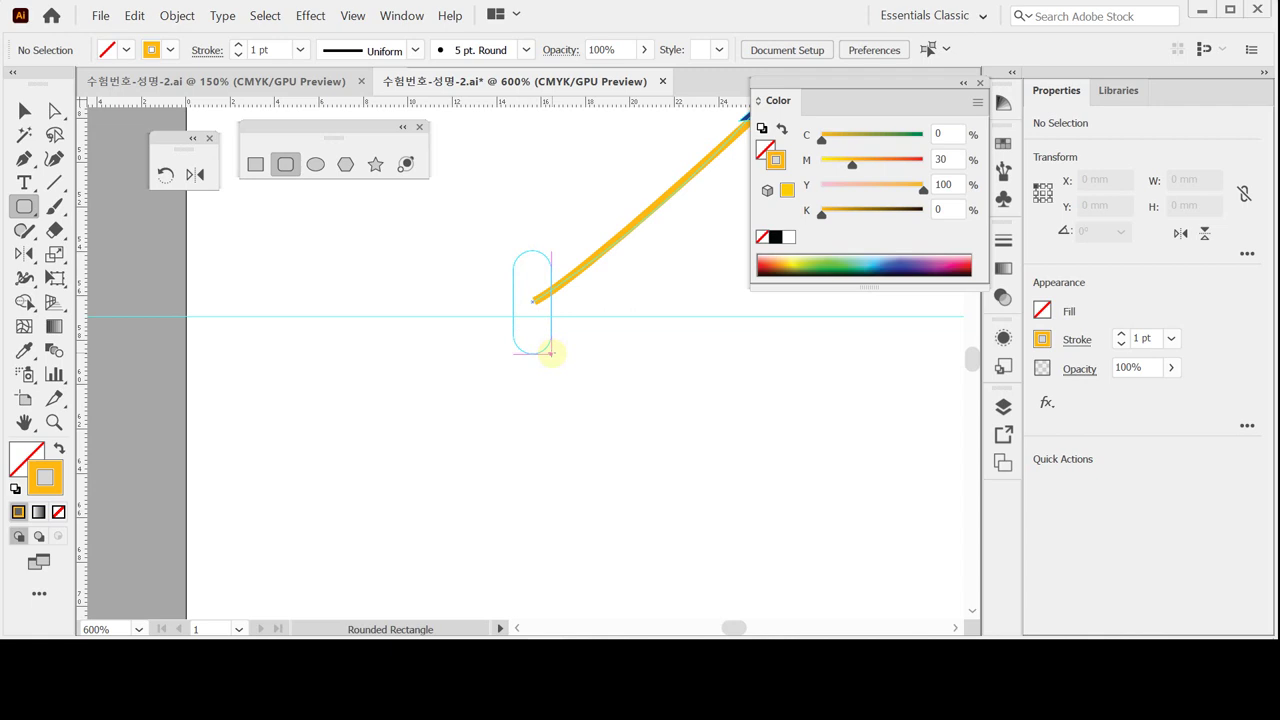
{"action": "key", "text": "Left"}
{"action": "left_click_drag", "start_coordinate": [550, 352], "coordinate": [551, 353]}
{"action": "key", "text": "ctrl+z"}
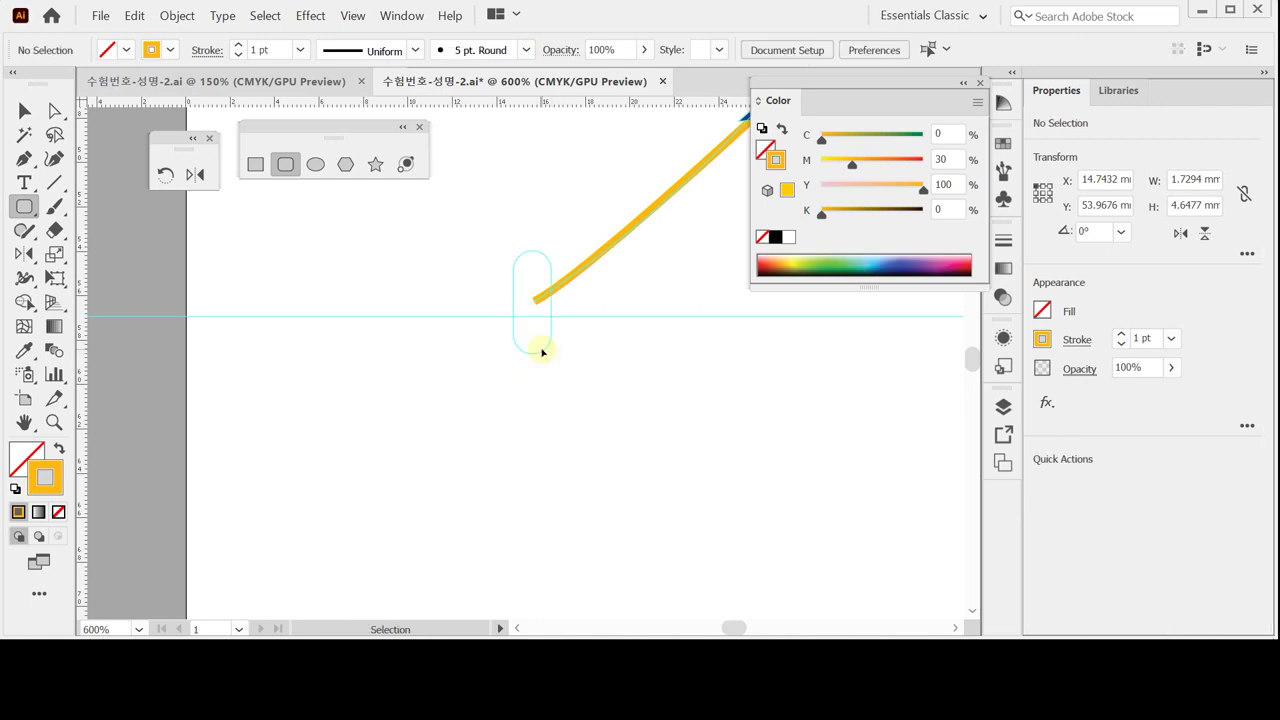
Draw a fully rounded rectangle about 1.73 × 4.65 mm over the left peg outline, with black fill and no stroke.
{"action": "left_click_drag", "start_coordinate": [513, 251], "coordinate": [552, 353]}
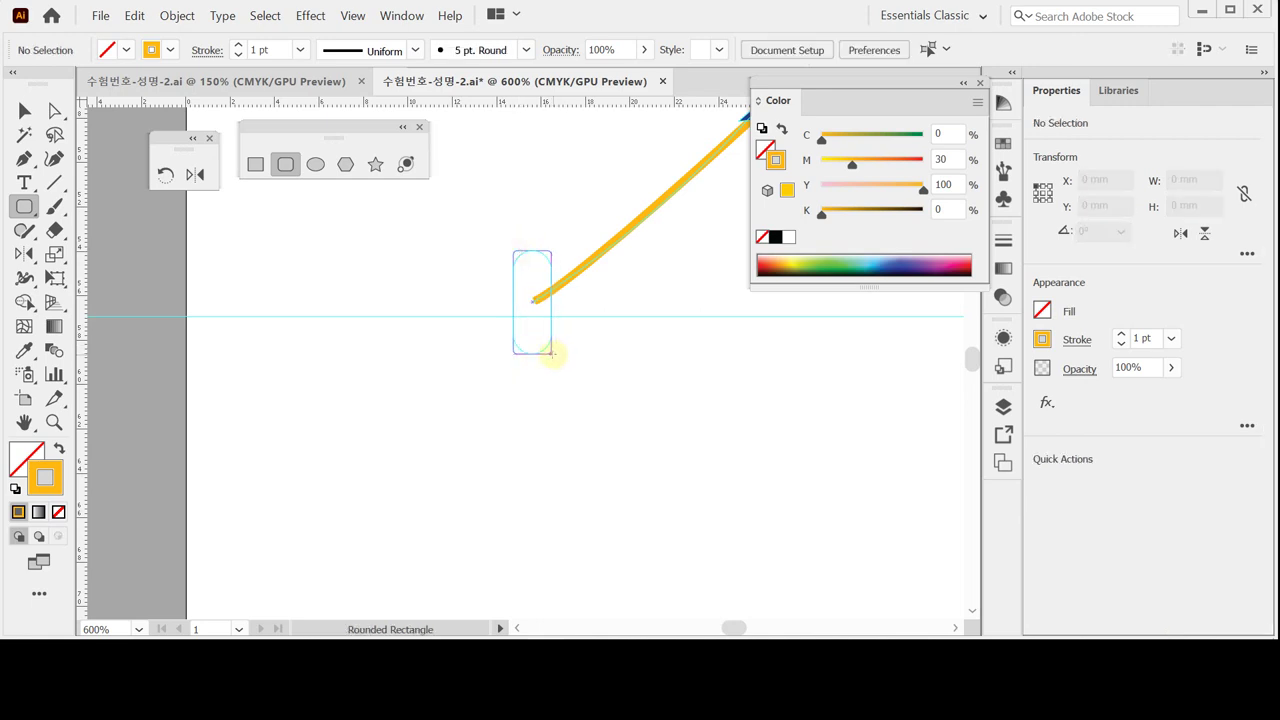
{"action": "left_click_drag", "start_coordinate": [552, 353], "coordinate": [552, 353]}
{"action": "key", "text": "Up"}
{"action": "key", "text": "Up"}
{"action": "key", "text": "Up"}
{"action": "left_click_drag", "start_coordinate": [552, 353], "coordinate": [552, 353]}
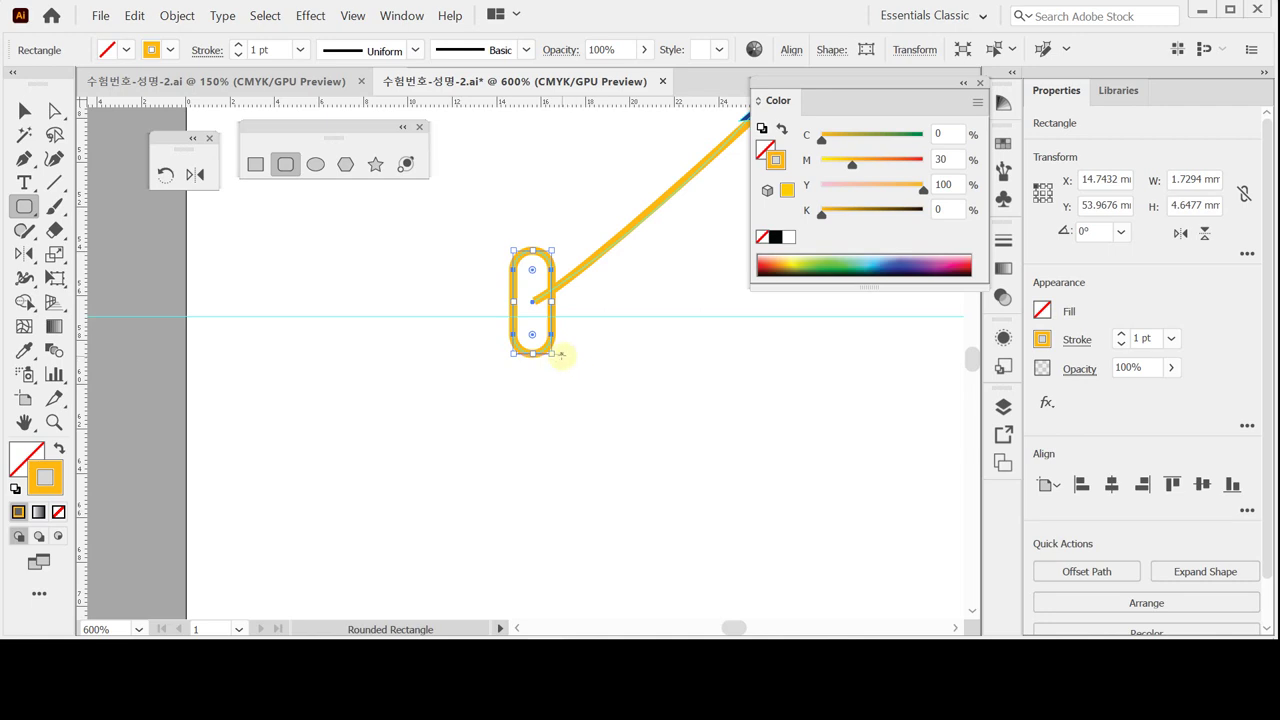
{"action": "left_click", "coordinate": [783, 130]}
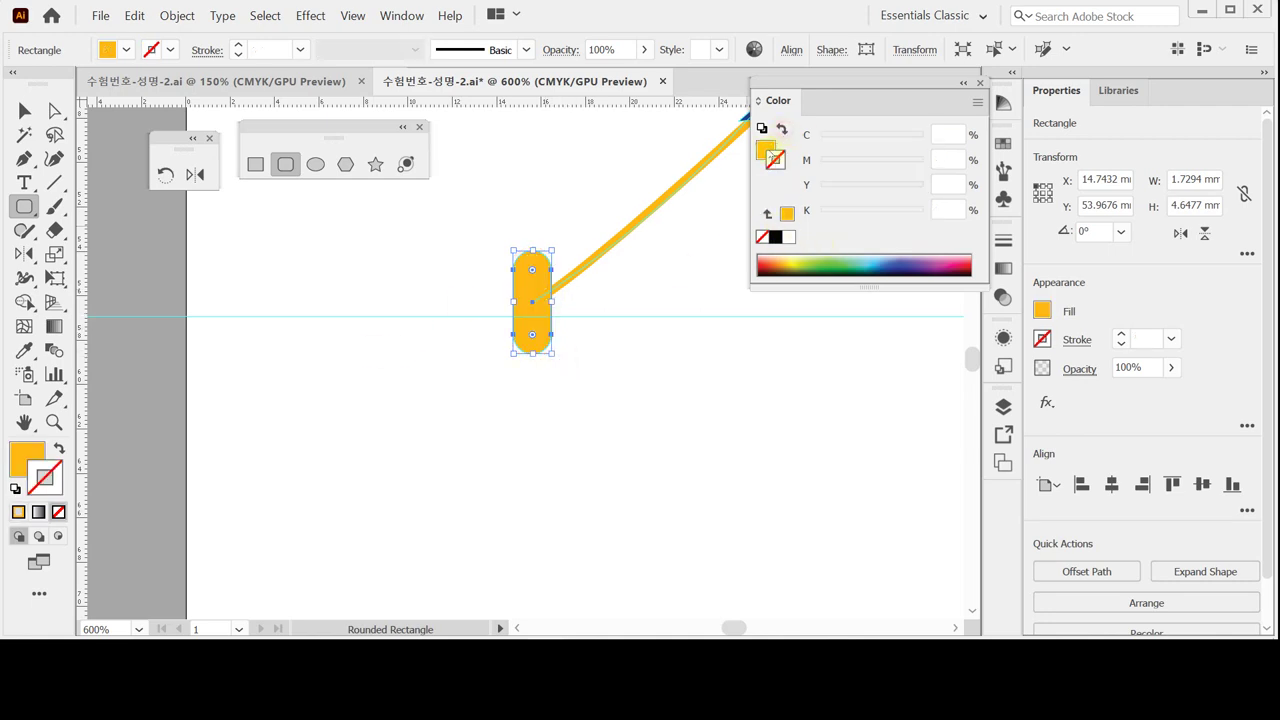
{"action": "left_click", "coordinate": [776, 237]}
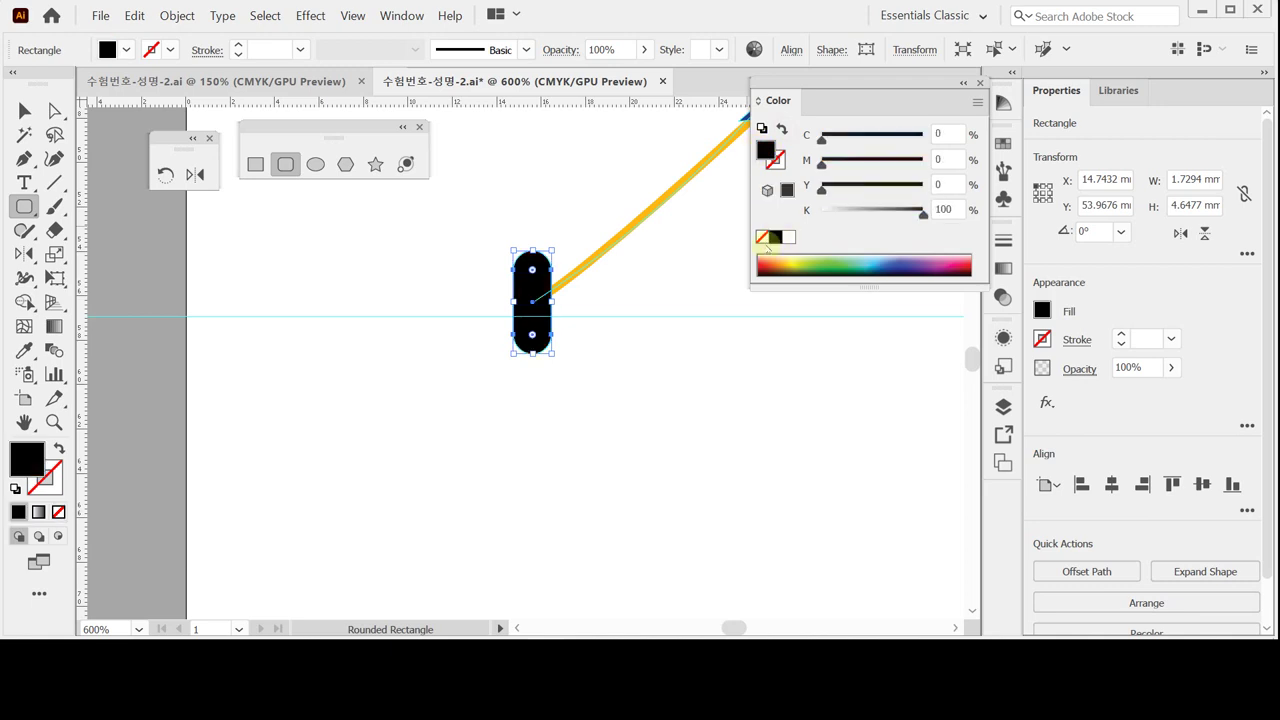
Place a copy of the black left peg on the right peg outline at the end of the right guy rope.
{"action": "left_click_drag", "start_coordinate": [700, 435], "coordinate": [474, 419]}
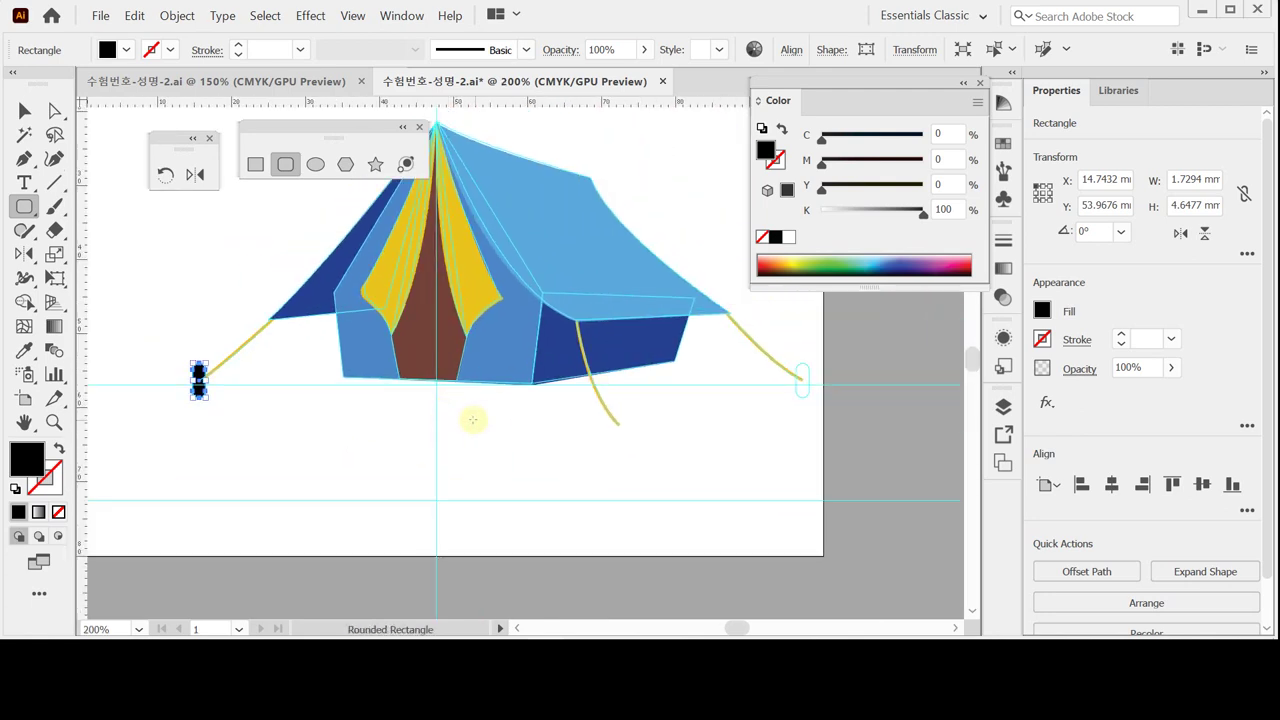
{"action": "key", "text": "v"}
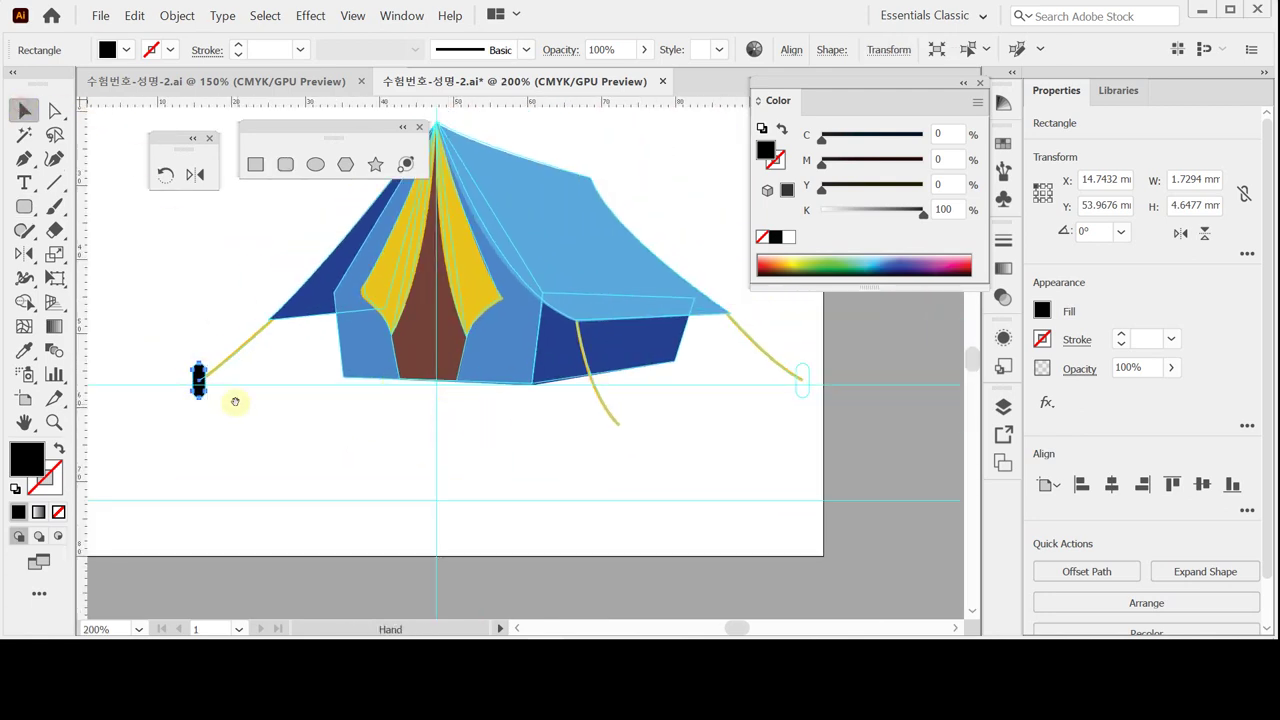
{"action": "key", "text": "ctrl+equal"}
{"action": "left_click_drag", "start_coordinate": [469, 357], "coordinate": [157, 423]}
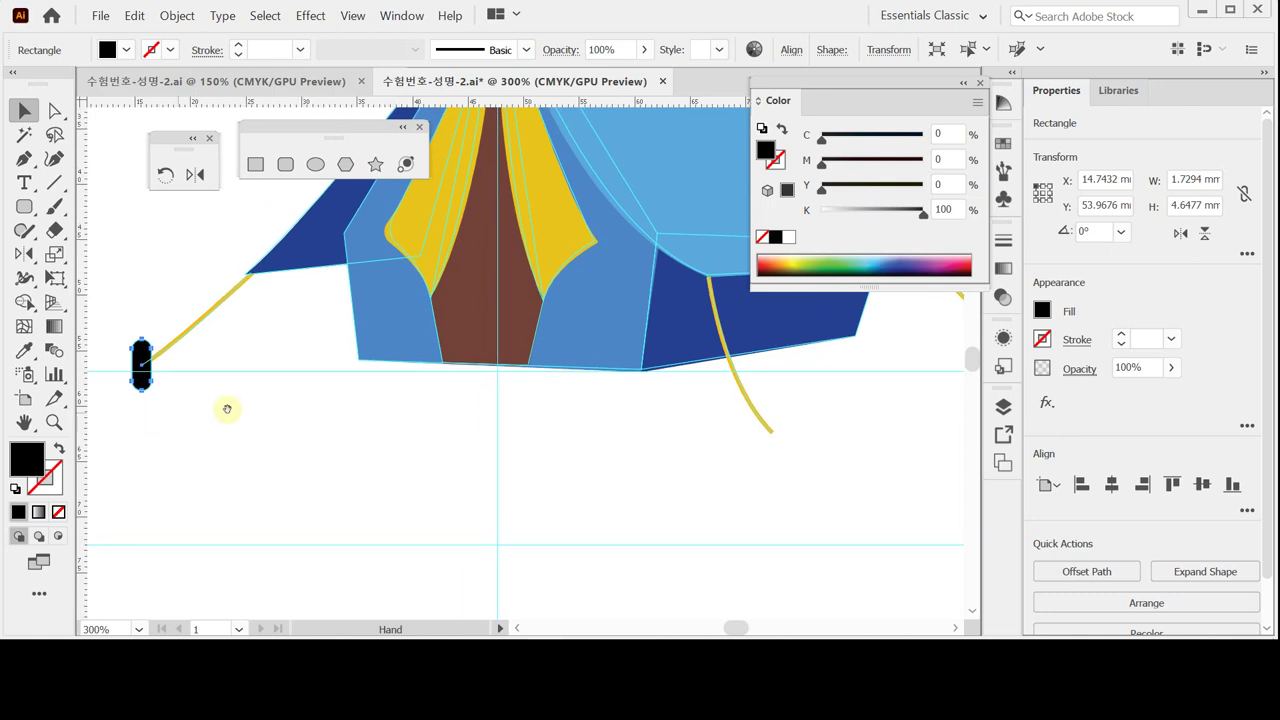
{"action": "key", "text": "ctrl+minus"}
{"action": "left_click_drag", "start_coordinate": [463, 366], "coordinate": [251, 423]}
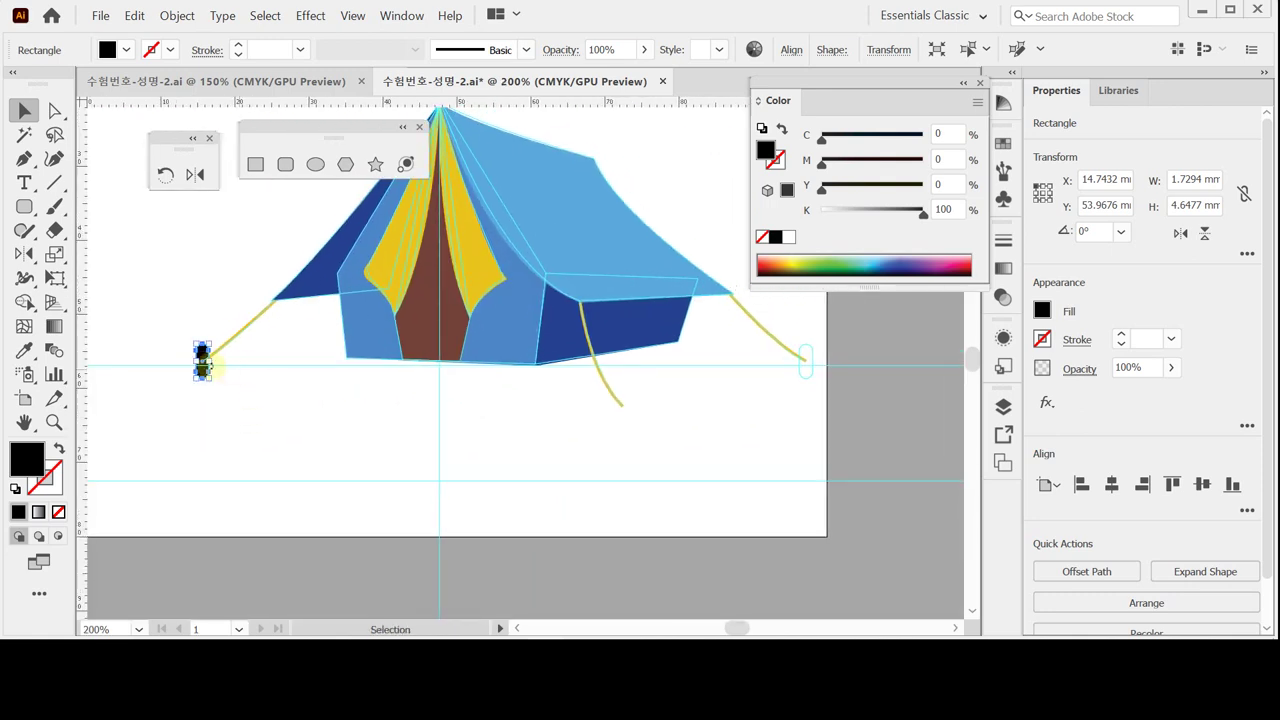
{"action": "left_click", "coordinate": [195, 310]}
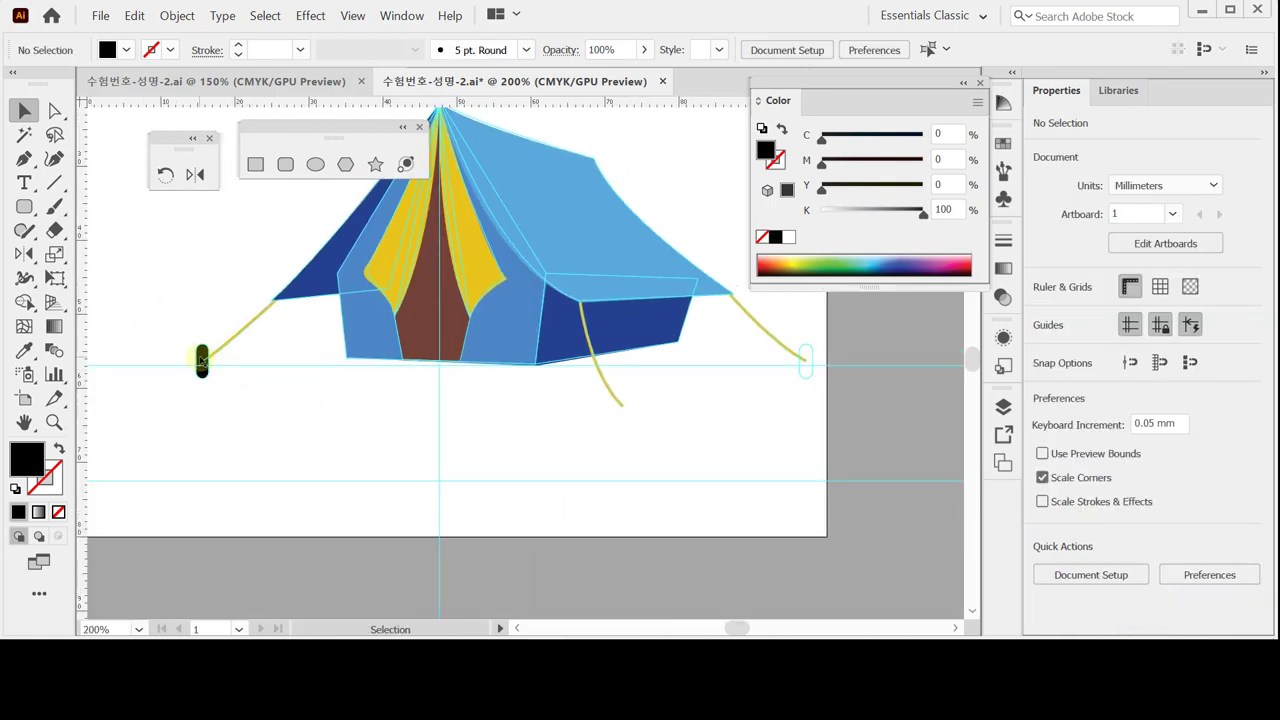
{"action": "left_click_drag", "start_coordinate": [201, 355], "coordinate": [804, 387]}
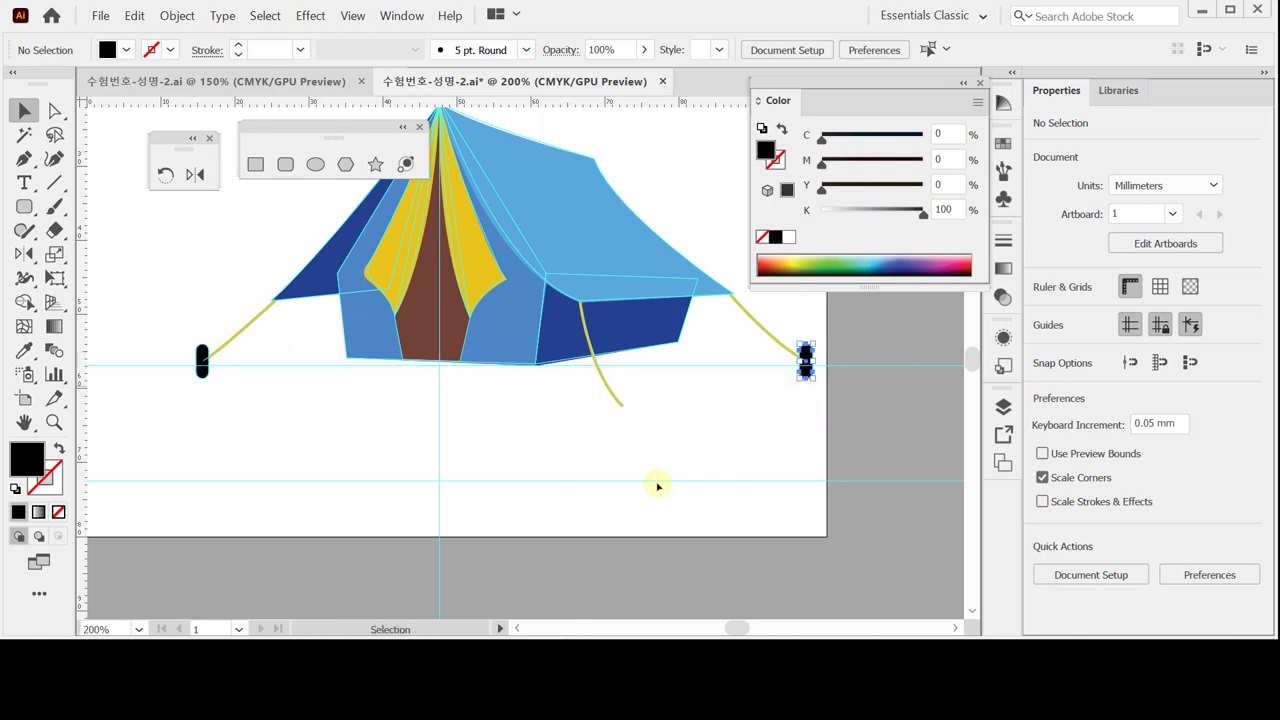
Save the tent drawing, then switch to the finished reference document and select all barbecue grill parts without the tent pieces.
{"action": "key", "text": "ctrl+minus"}
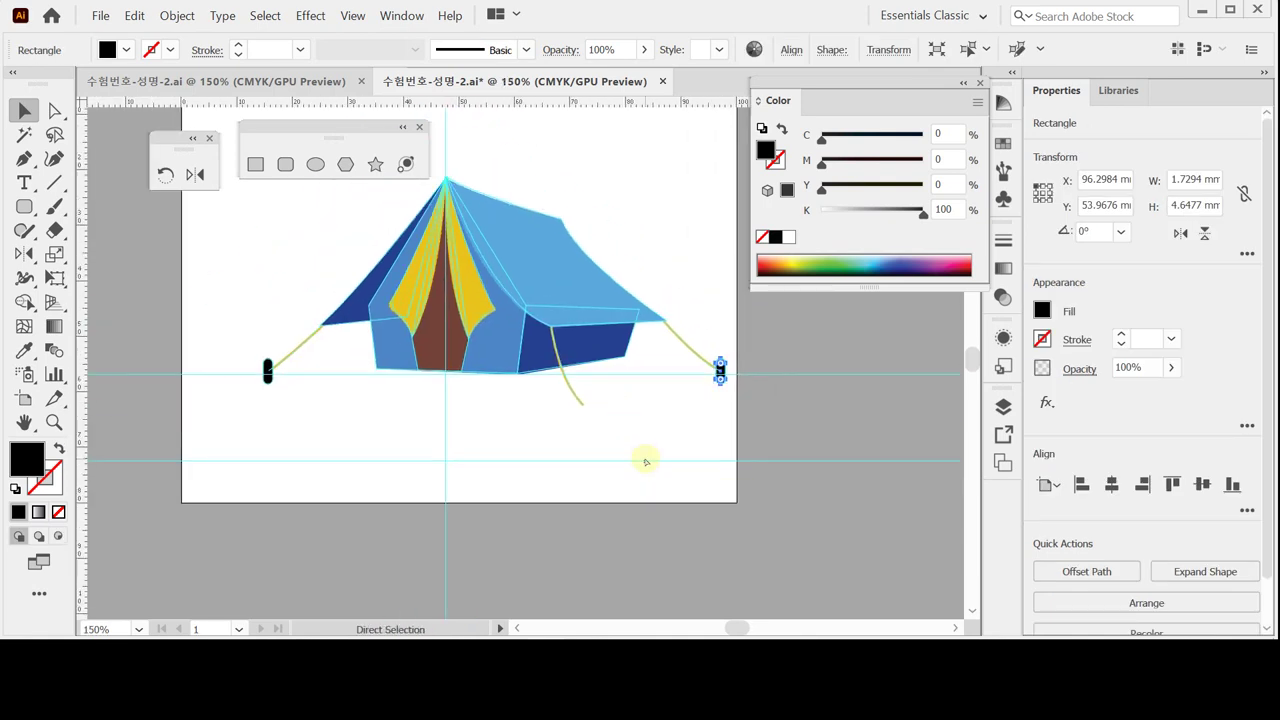
{"action": "key", "text": "ctrl+s"}
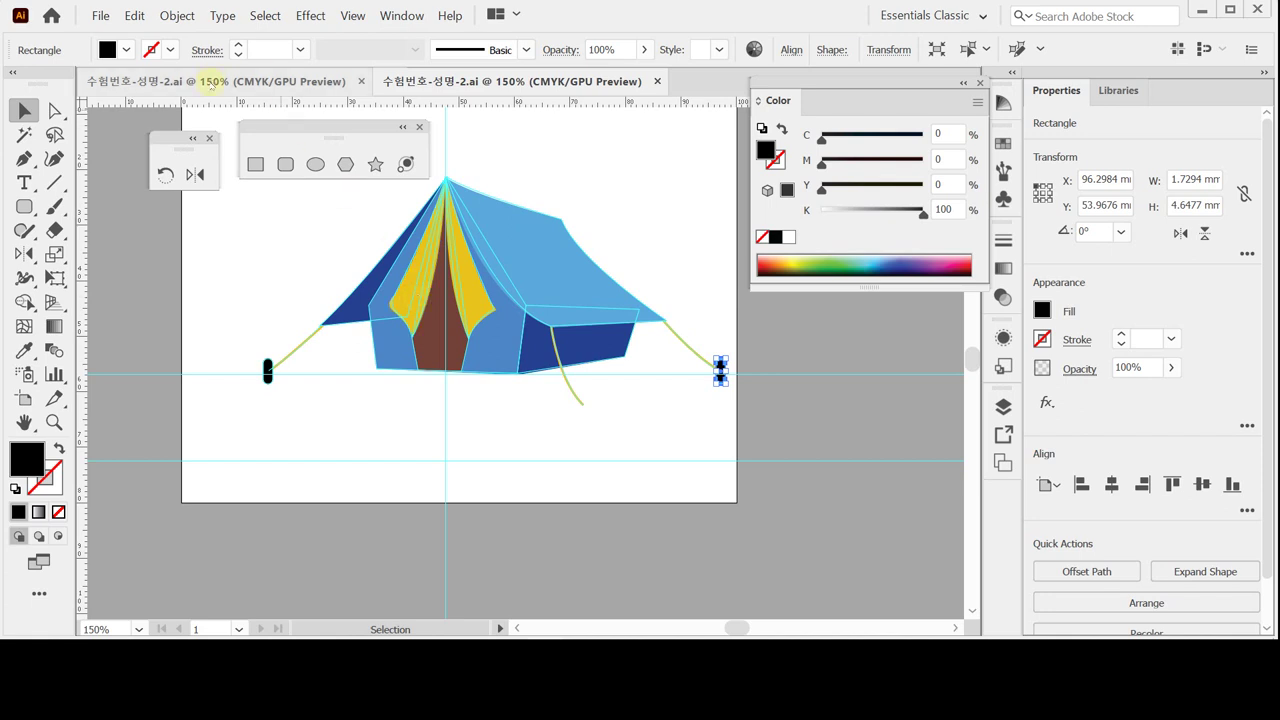
{"action": "left_click", "coordinate": [215, 81]}
{"action": "left_click", "coordinate": [634, 594]}
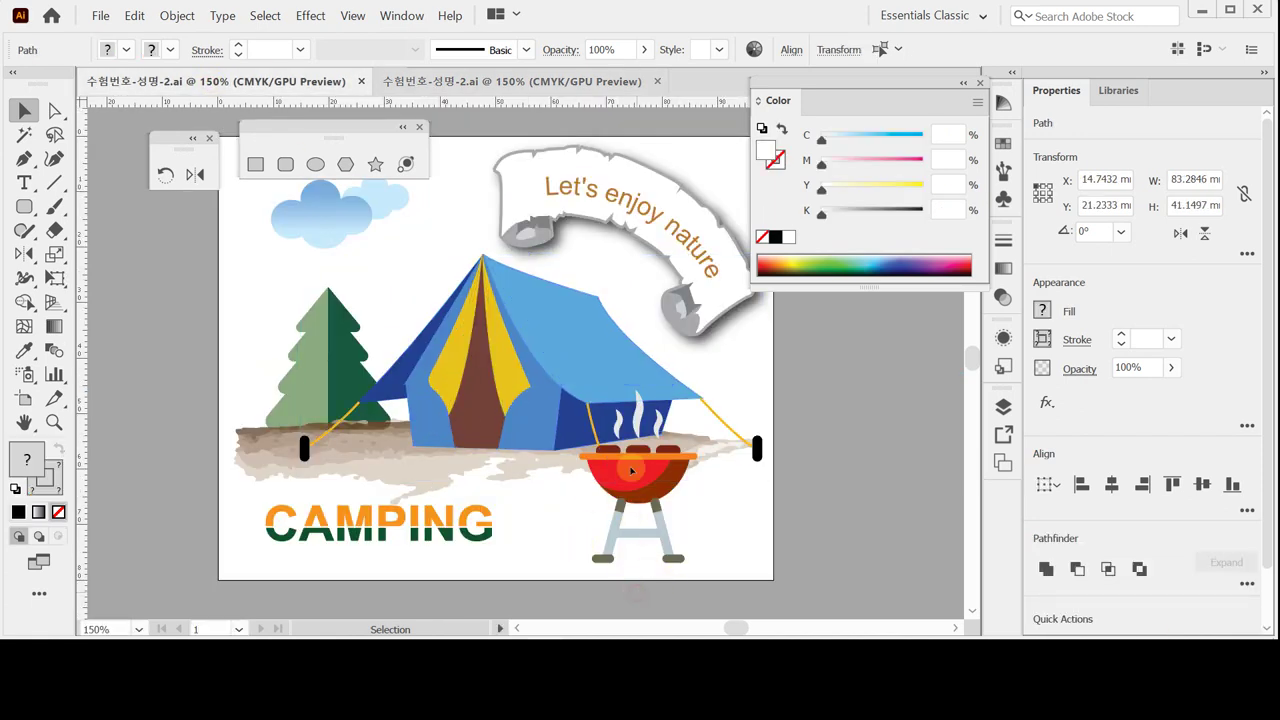
{"action": "left_click", "coordinate": [630, 495]}
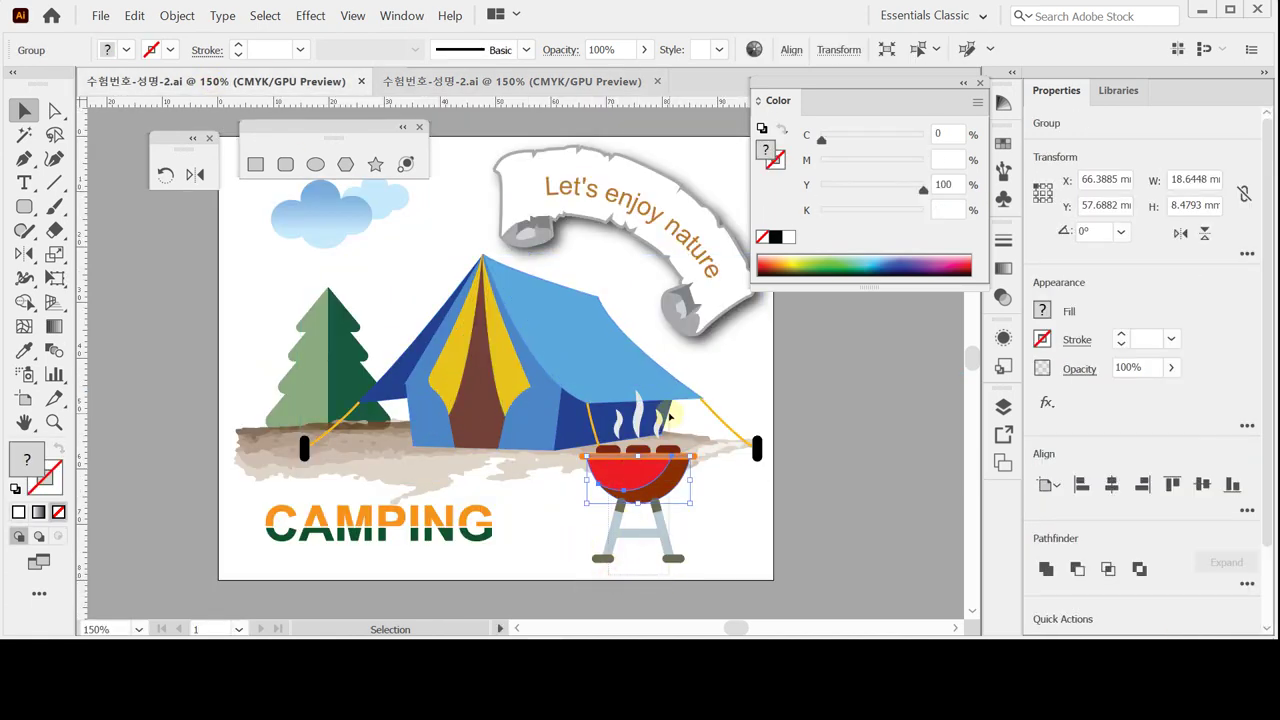
{"action": "left_click", "coordinate": [606, 568], "text": "shift"}
{"action": "left_click", "coordinate": [556, 432], "text": "shift"}
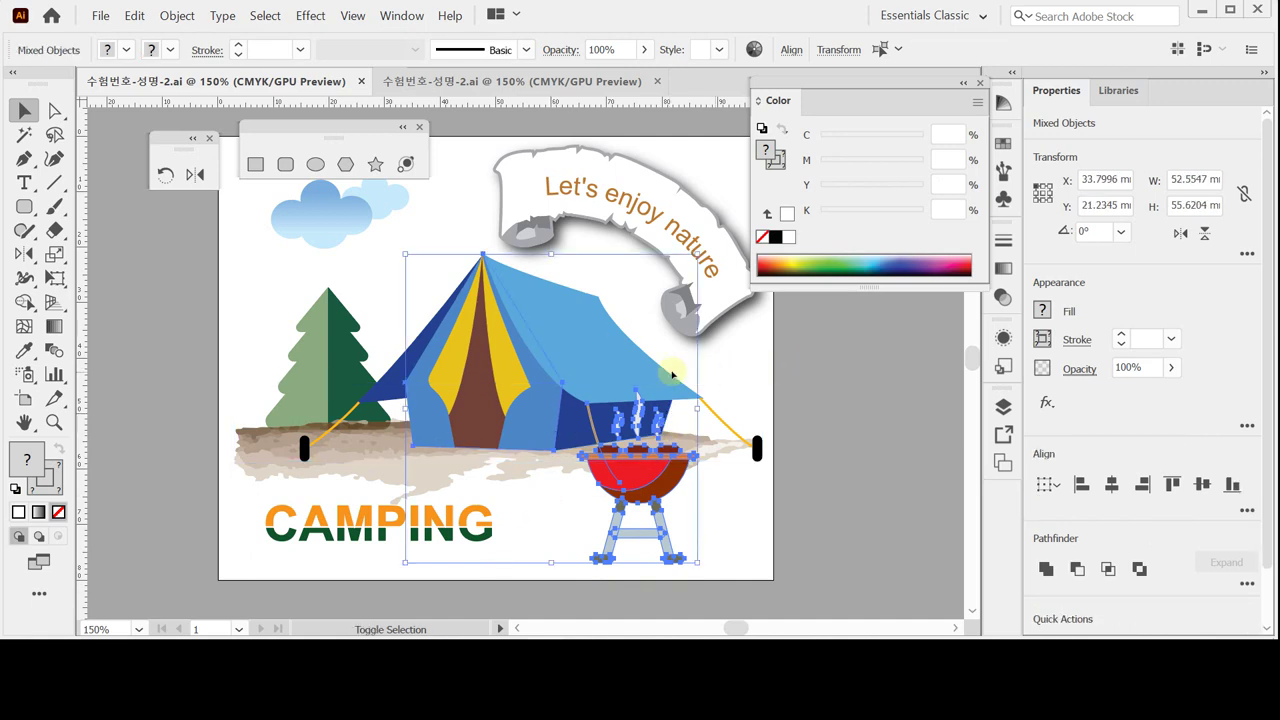
{"action": "left_click", "coordinate": [586, 402], "text": "shift"}
{"action": "left_click", "coordinate": [564, 384], "text": "shift"}
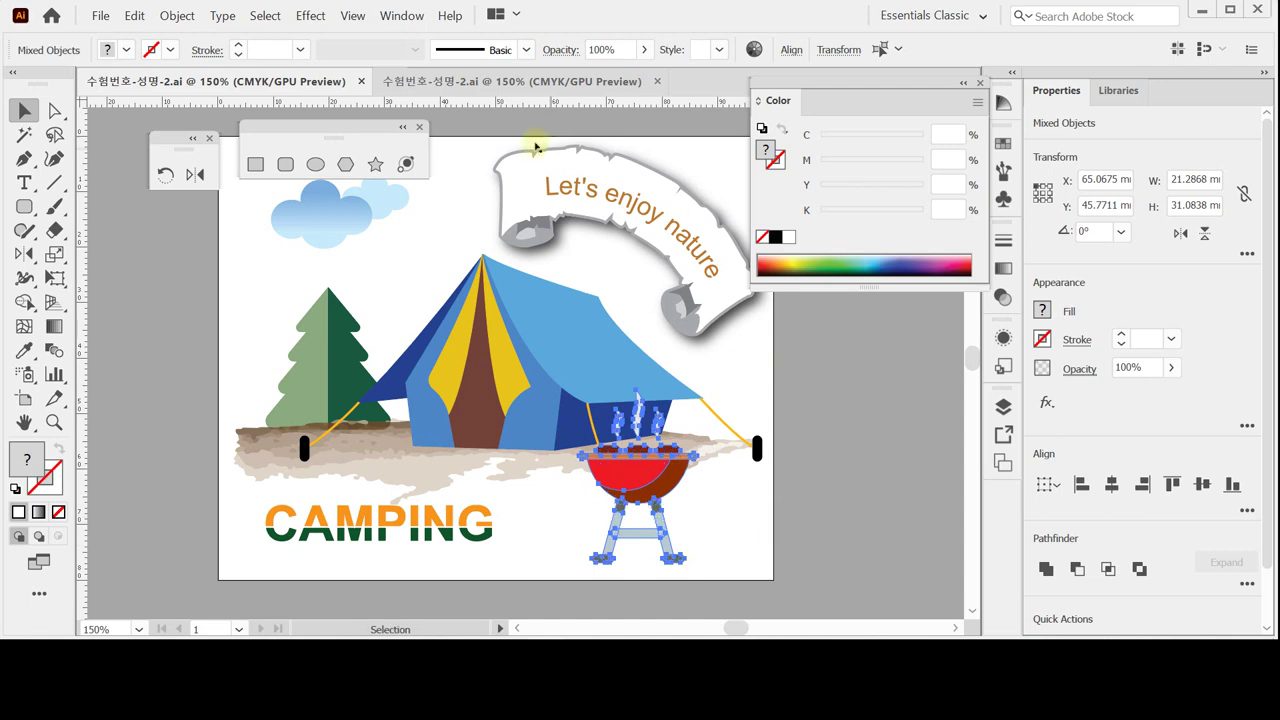
Paste the copied grill in front in the tent document, turn it into guides and save the file.
{"action": "left_click", "coordinate": [527, 88]}
{"action": "key", "text": "ctrl+f"}
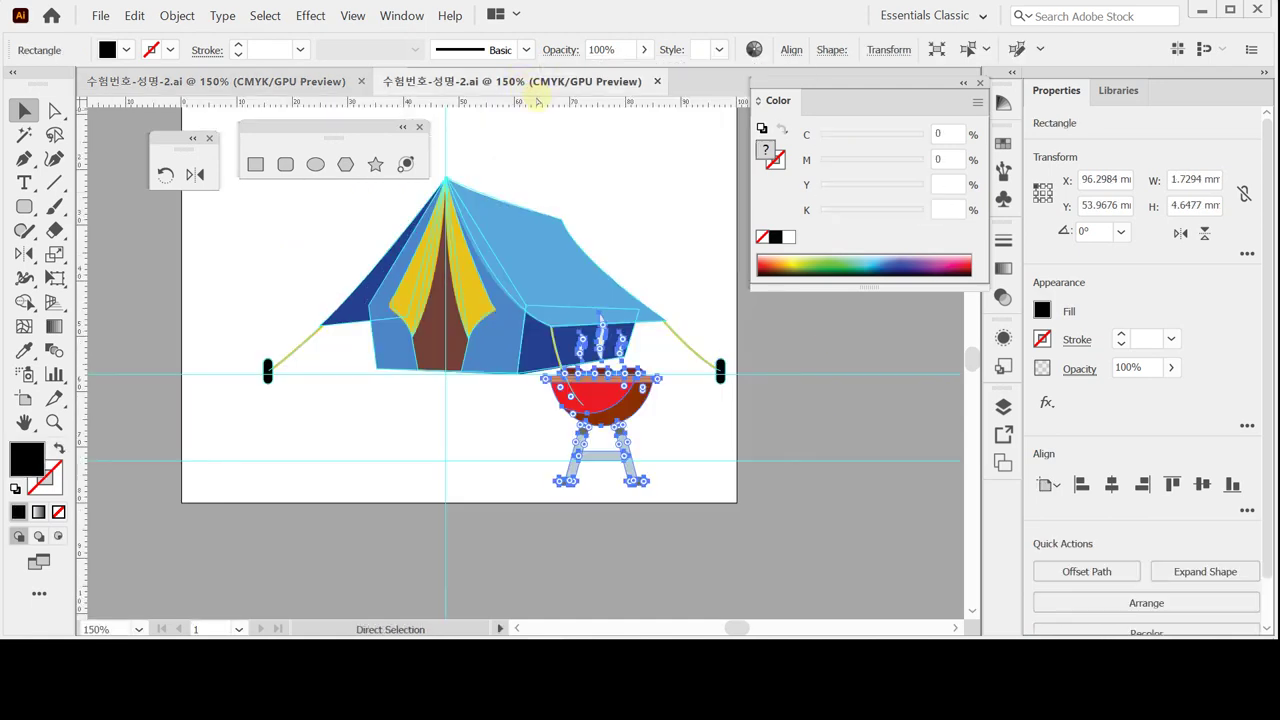
{"action": "key", "text": "ctrl+5"}
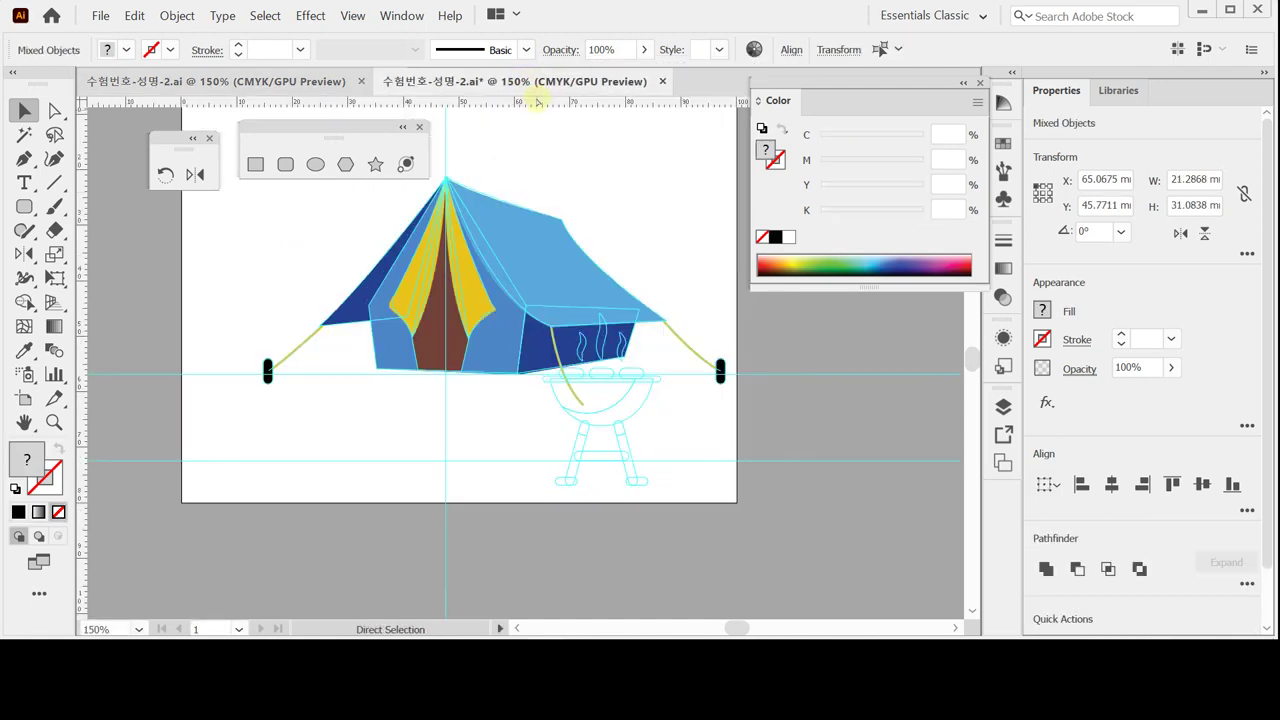
{"action": "left_click", "coordinate": [600, 385]}
{"action": "left_click", "coordinate": [660, 398]}
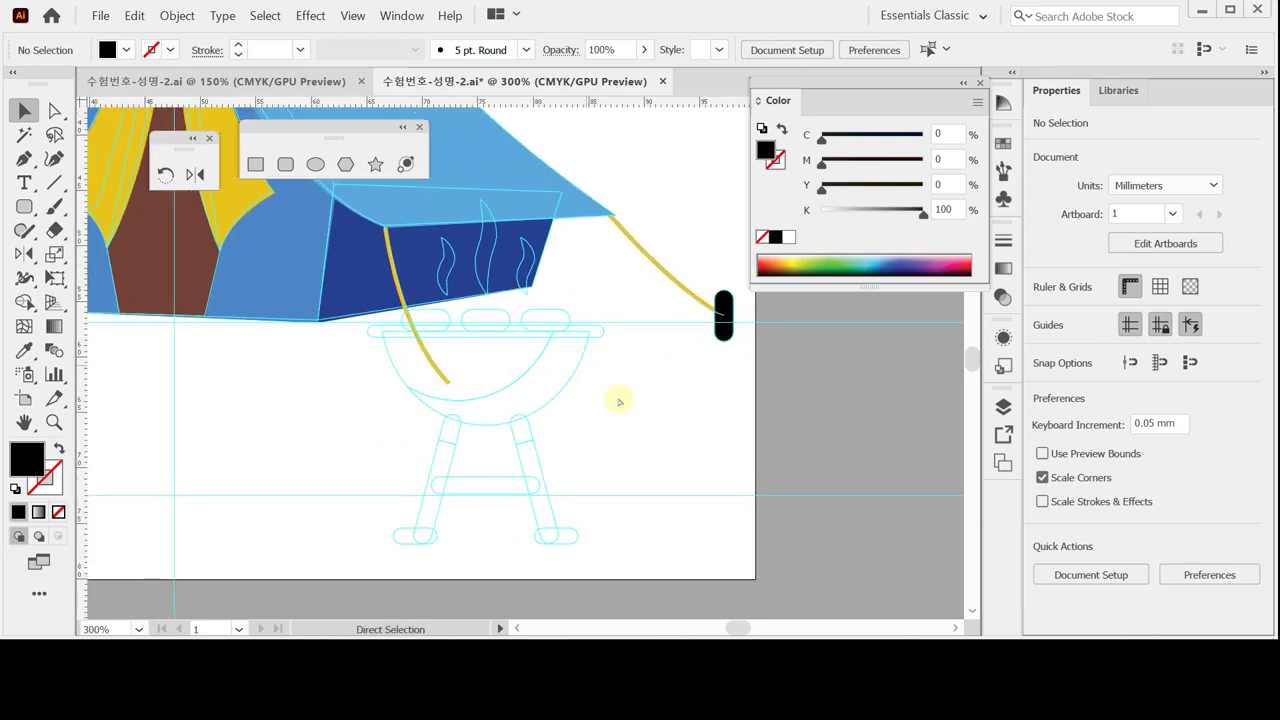
{"action": "key", "text": "ctrl+s"}
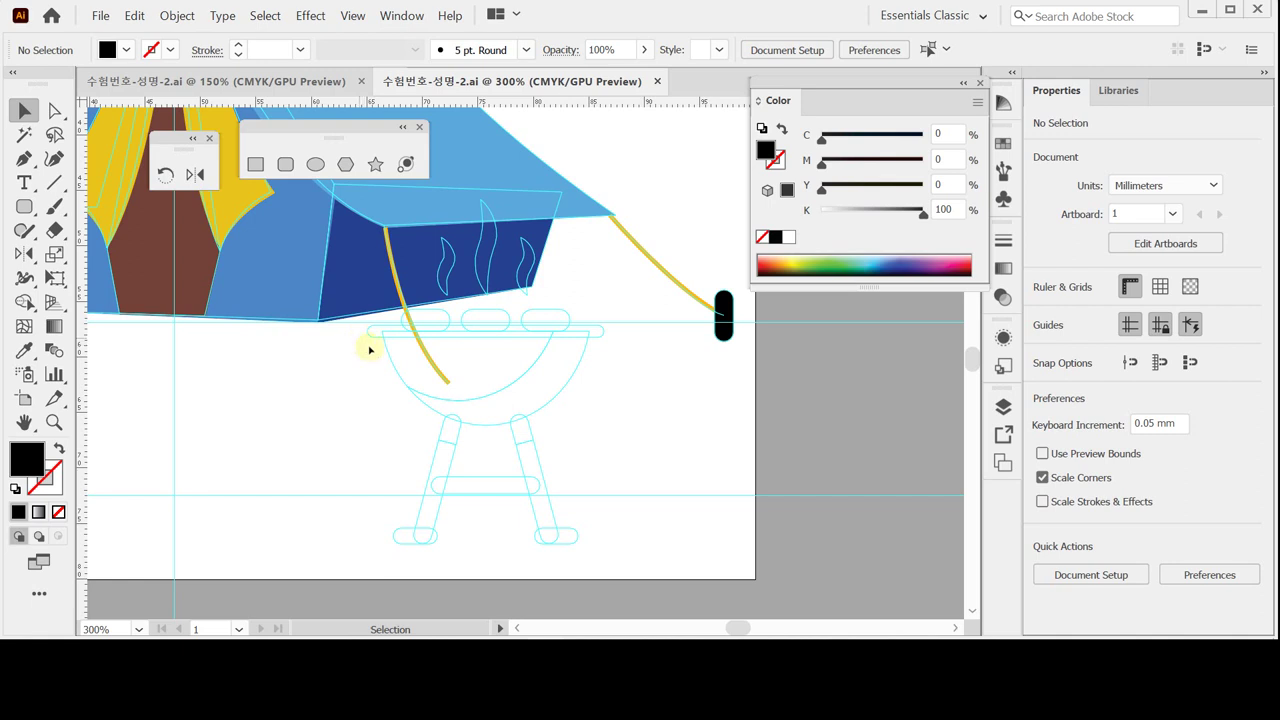
Create a 19 × 21 mm ellipse over the grill bowl outline.
{"action": "left_click", "coordinate": [315, 164]}
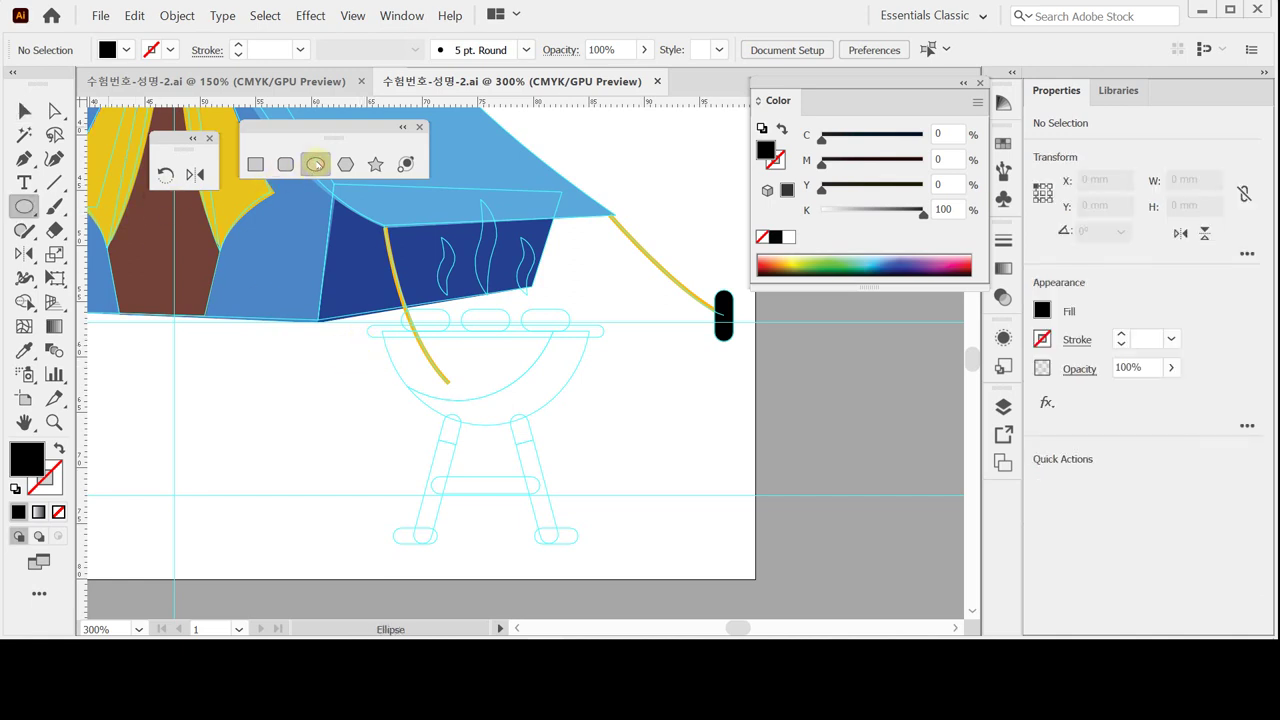
{"action": "left_click", "coordinate": [382, 265]}
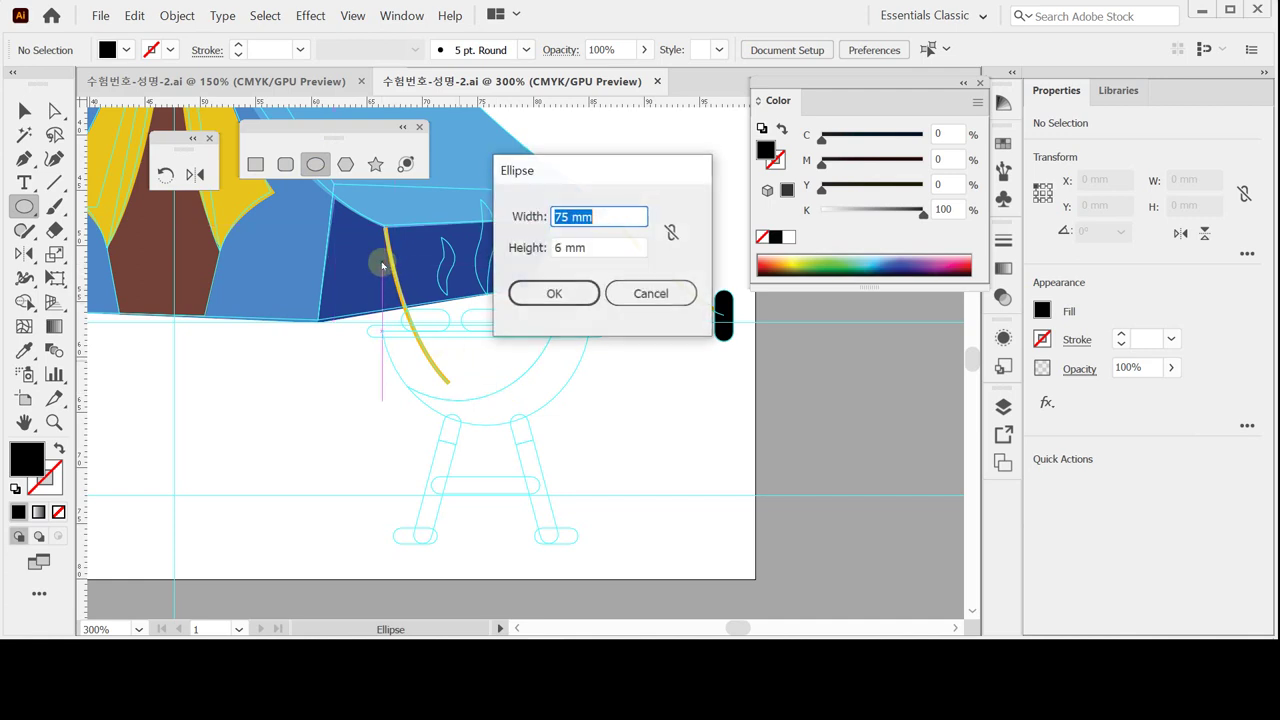
{"action": "key", "text": "Tab"}
{"action": "type", "text": "19"}
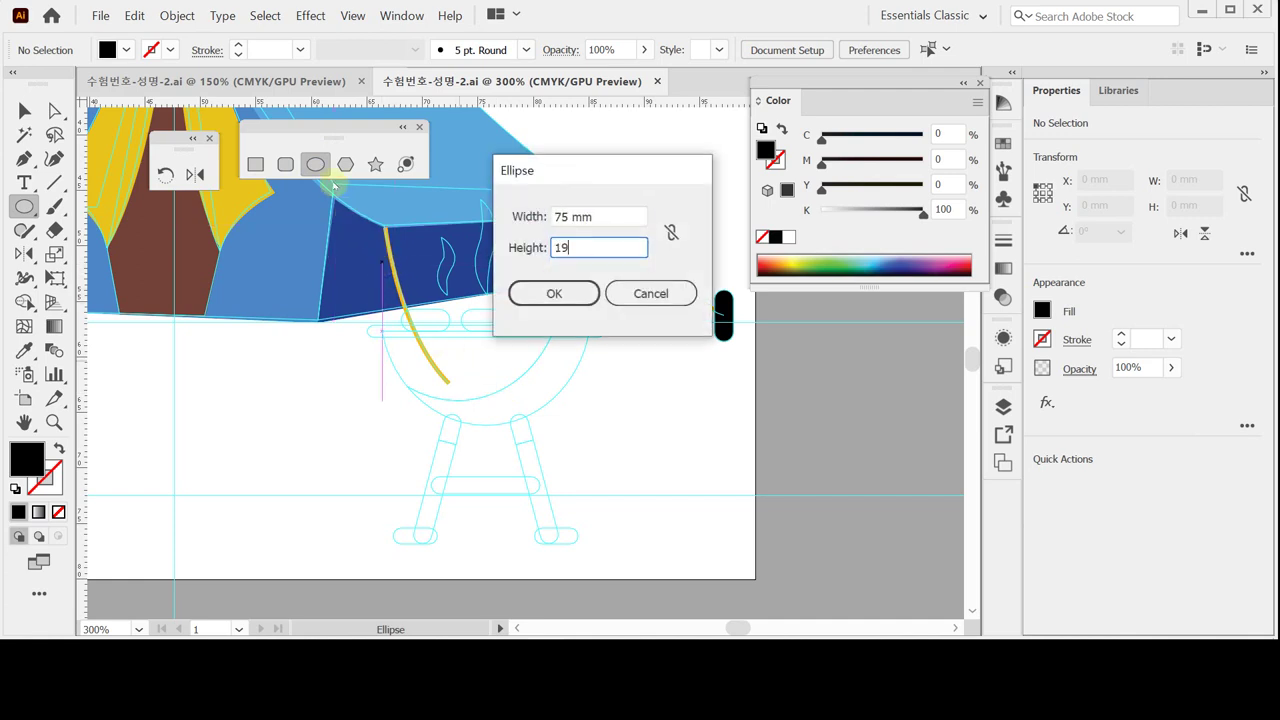
{"action": "key", "text": "Tab"}
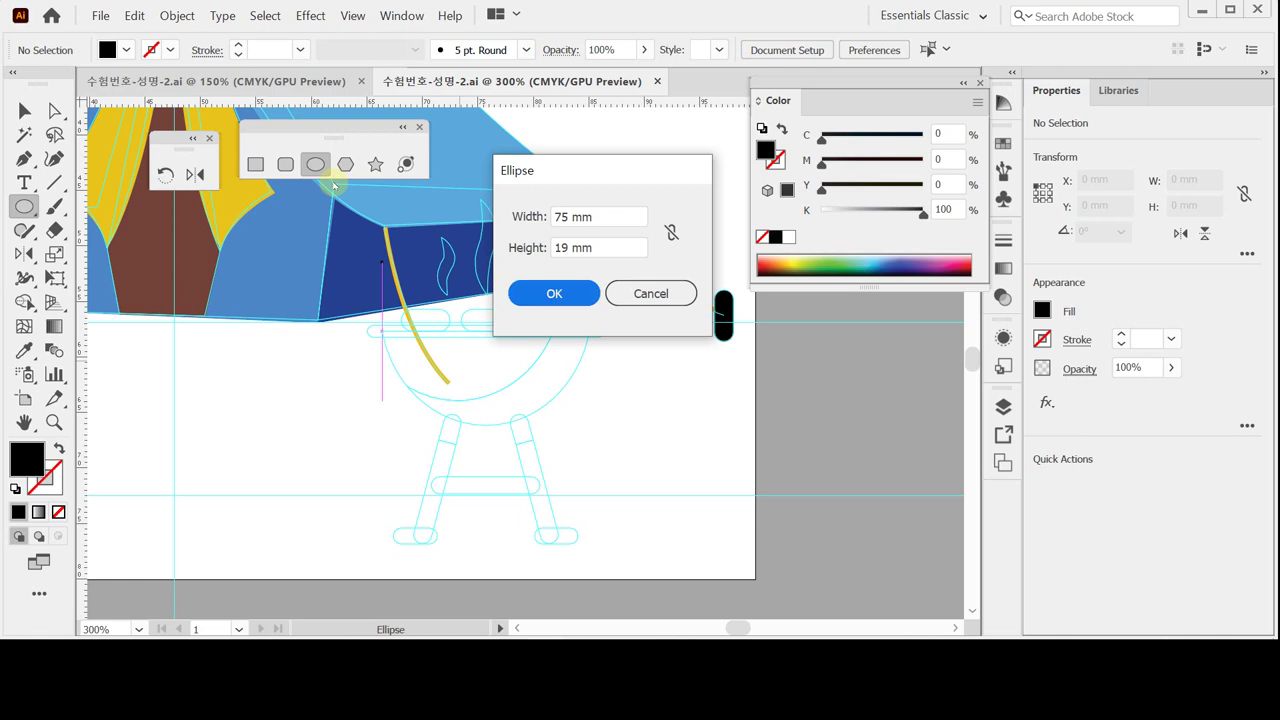
{"action": "key", "text": "Tab"}
{"action": "key", "text": "Tab"}
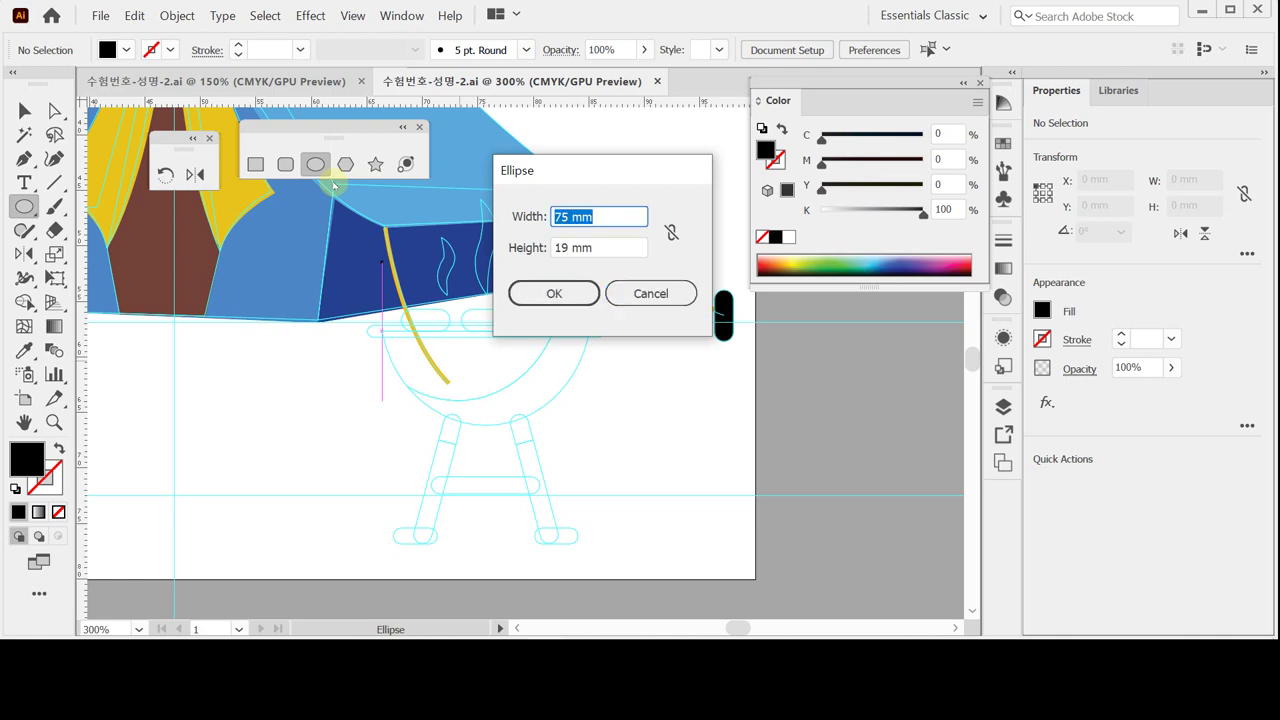
{"action": "type", "text": "19"}
{"action": "key", "text": "Tab"}
{"action": "type", "text": "21"}
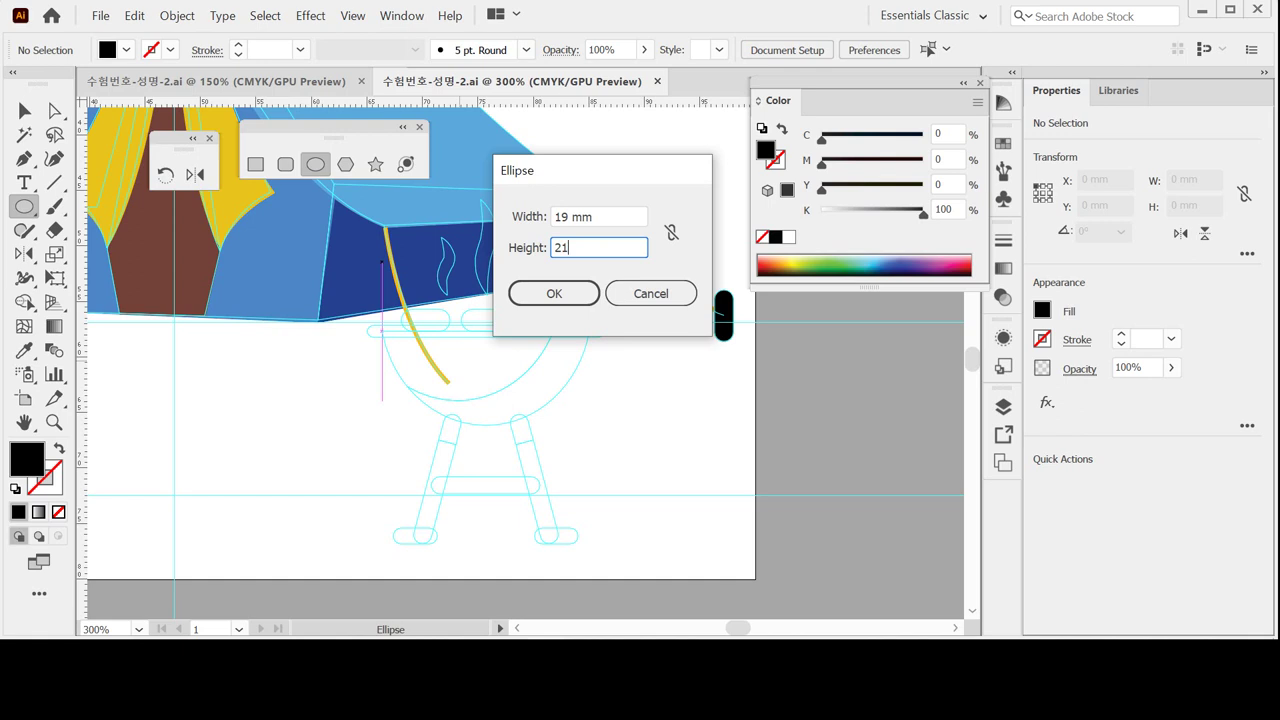
{"action": "key", "text": "Return"}
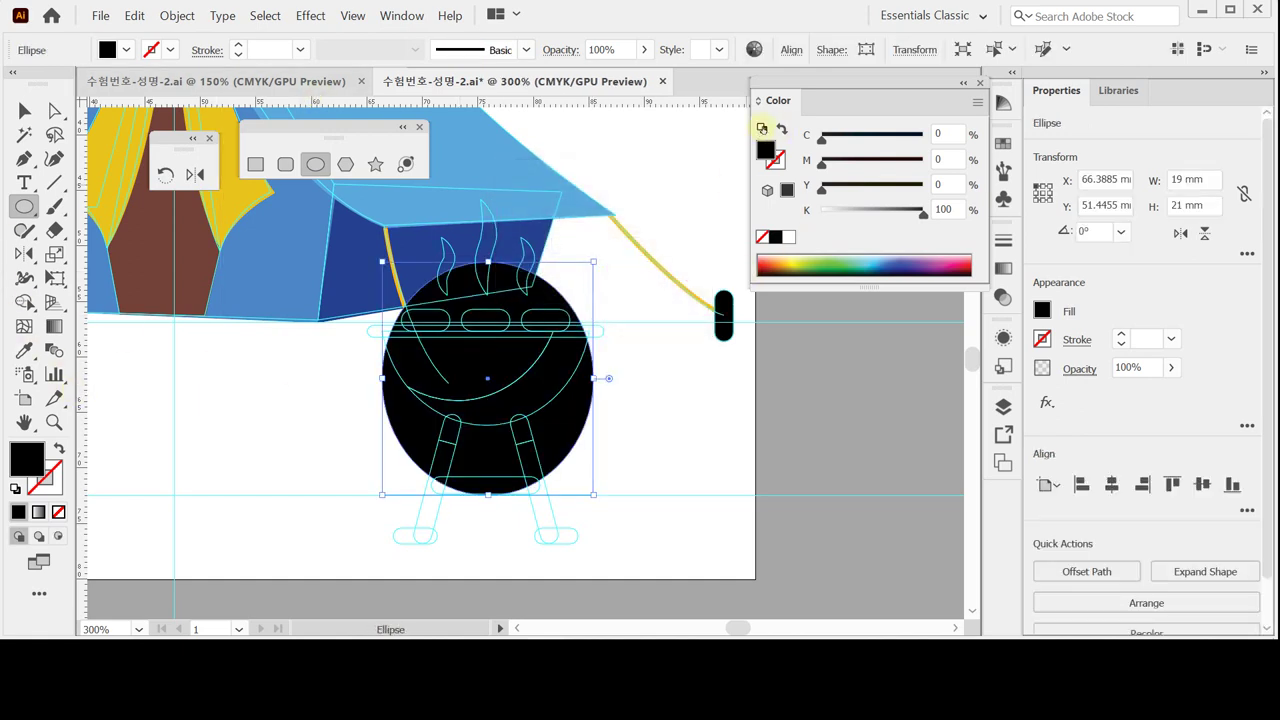
Give the ellipse a light yellow fill and 1 pt black stroke, and move it up until its lower curve fits the bowl guide.
{"action": "left_click", "coordinate": [761, 128]}
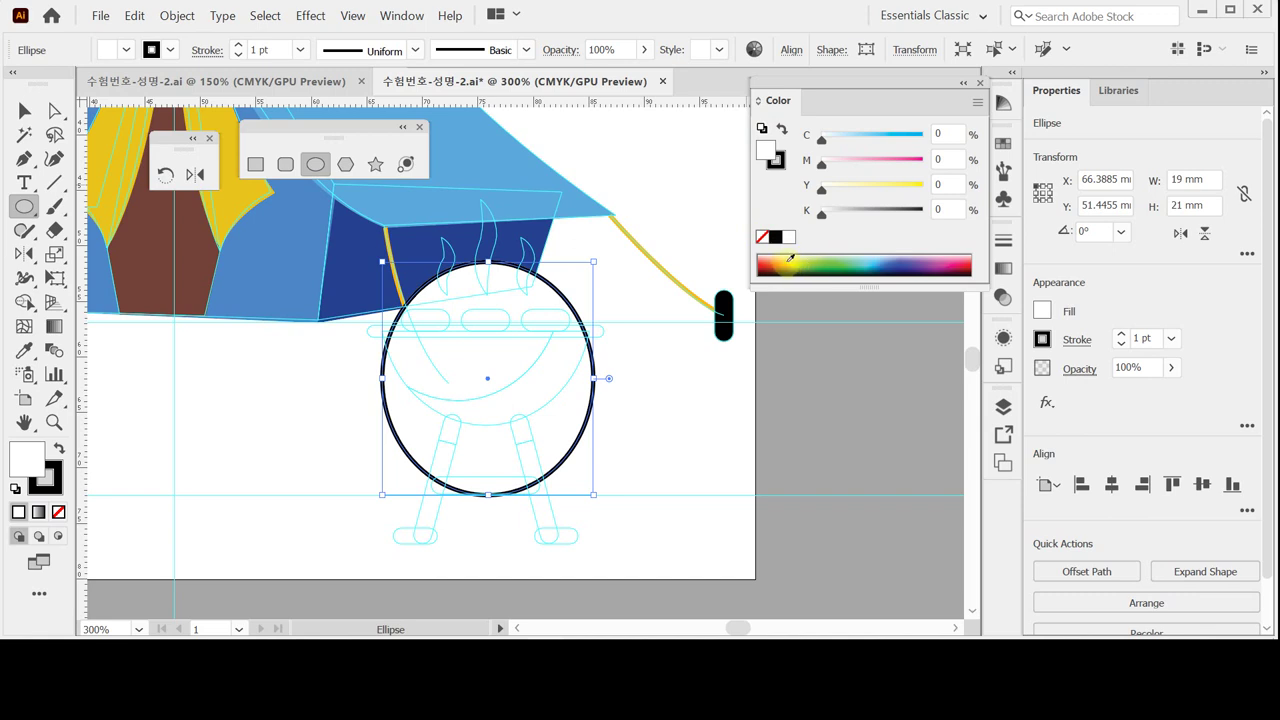
{"action": "left_click", "coordinate": [790, 259]}
{"action": "left_click", "coordinate": [791, 261]}
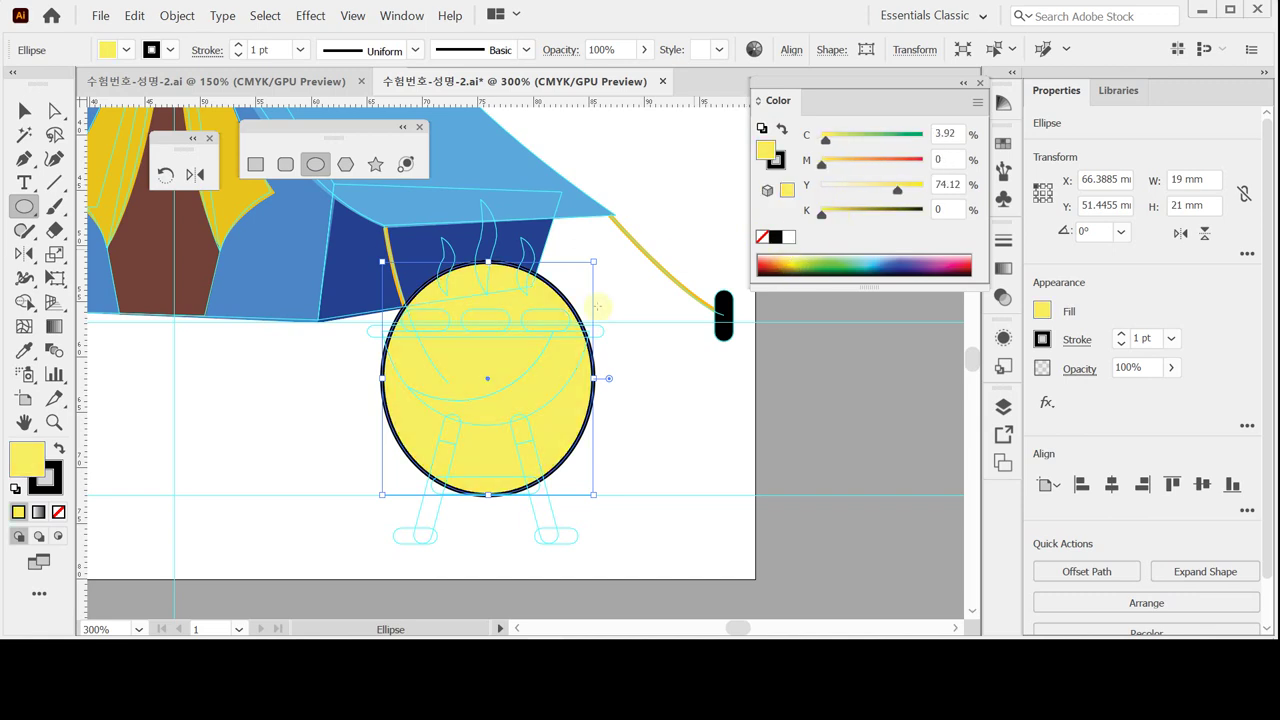
{"action": "mouse_move", "coordinate": [560, 424]}
{"action": "left_mouse_down"}
{"action": "mouse_move", "coordinate": [569, 366]}
{"action": "mouse_move", "coordinate": [558, 352]}
{"action": "mouse_move", "coordinate": [539, 423]}
{"action": "left_mouse_up"}
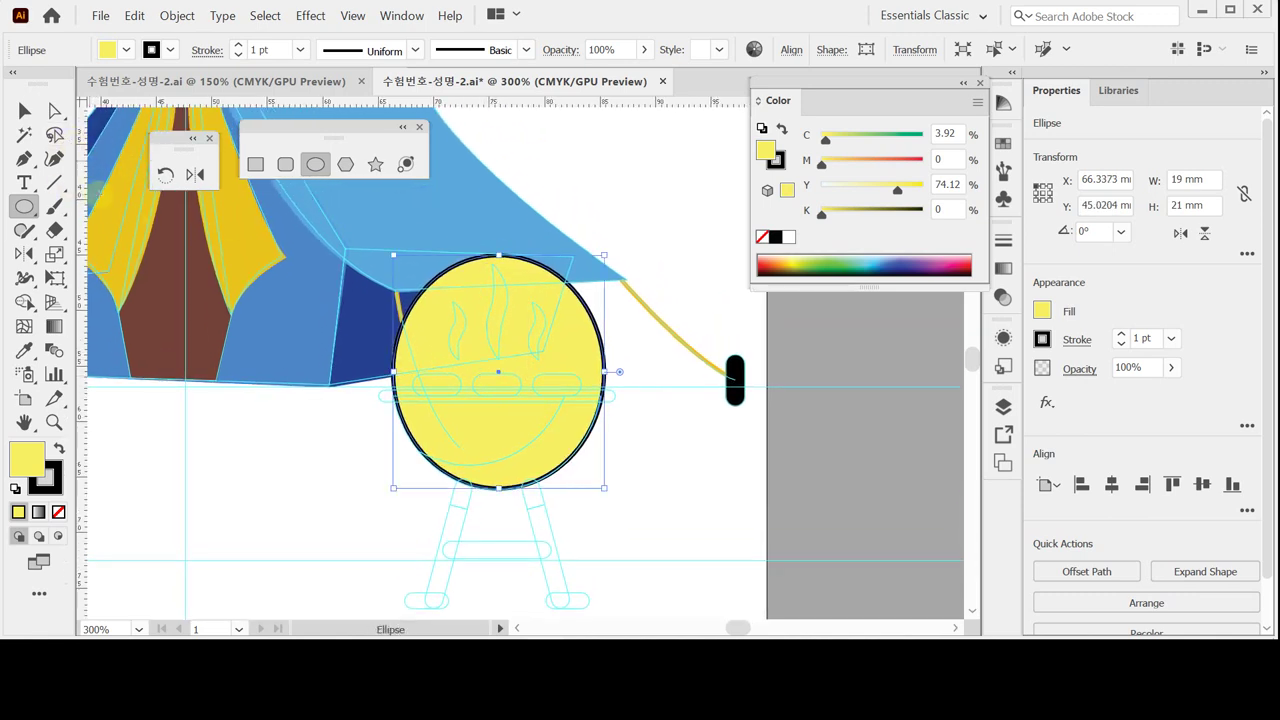
{"action": "left_click", "coordinate": [96, 190]}
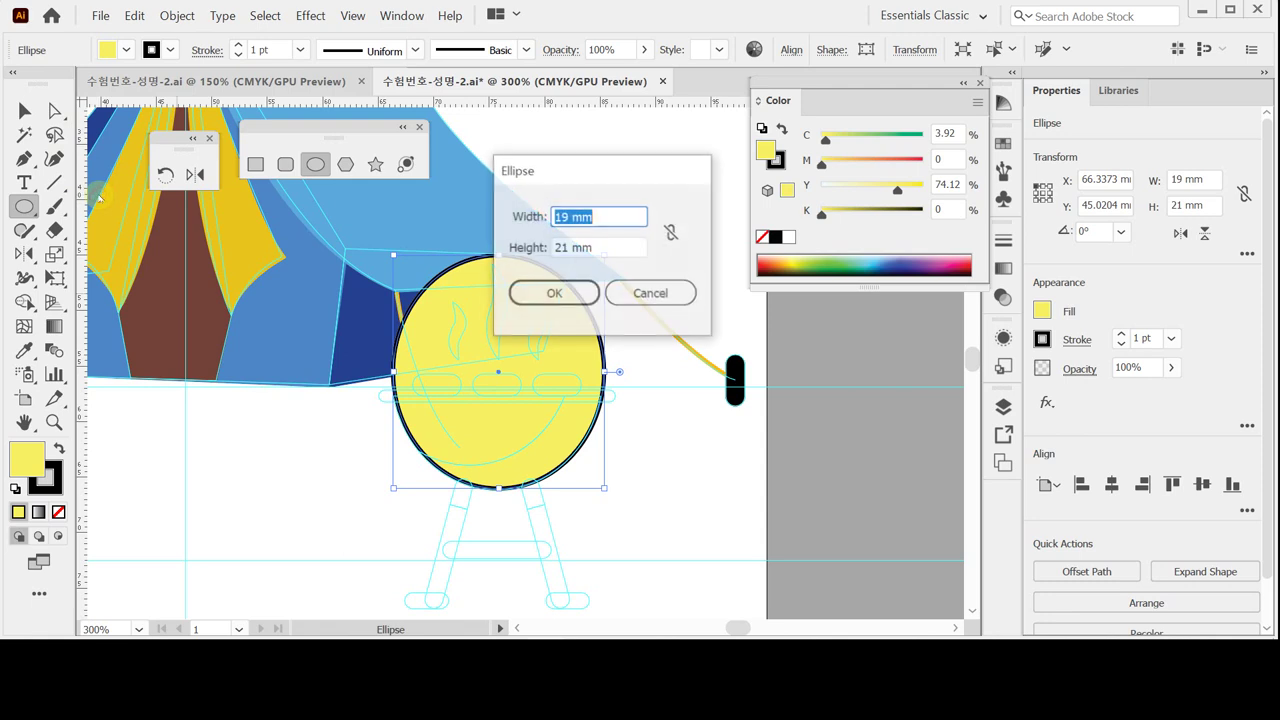
{"action": "left_click", "coordinate": [650, 293]}
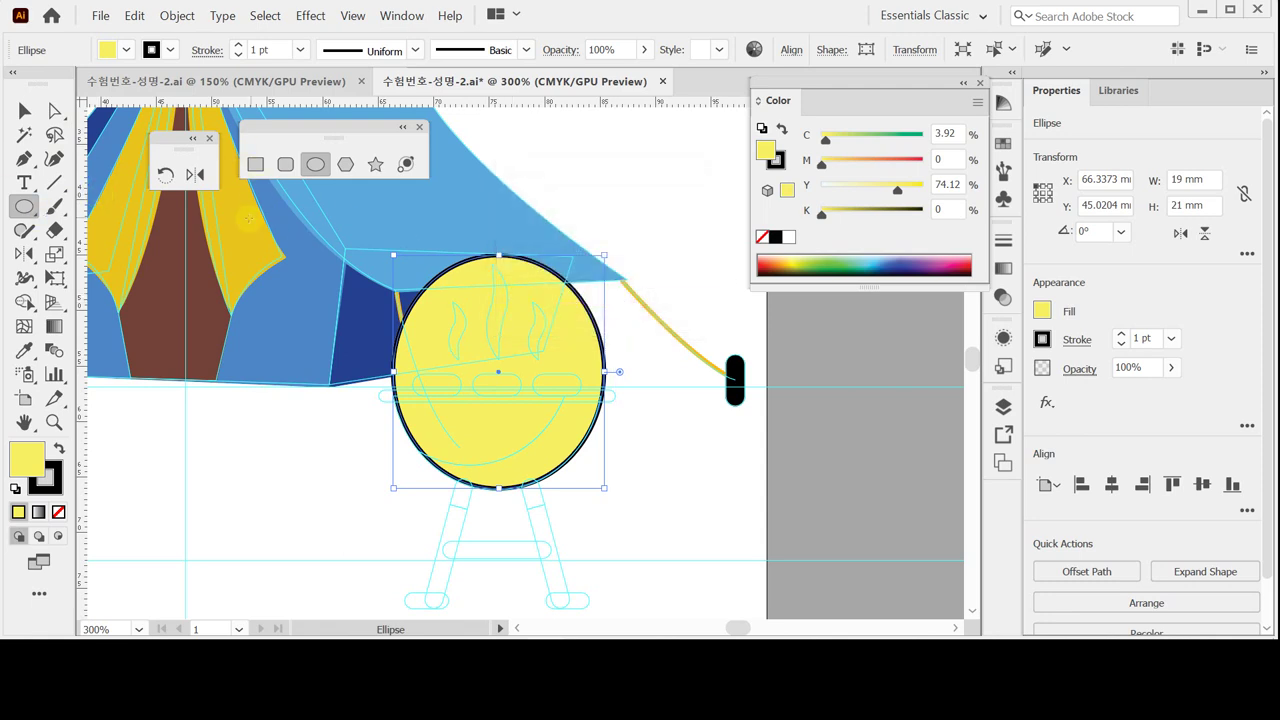
Cover the ellipse's upper part with a white rectangle about 25.5 × 14.2 mm and subtract it from the ellipse with Minus Front.
{"action": "left_click", "coordinate": [255, 164]}
{"action": "left_click_drag", "start_coordinate": [355, 240], "coordinate": [621, 390]}
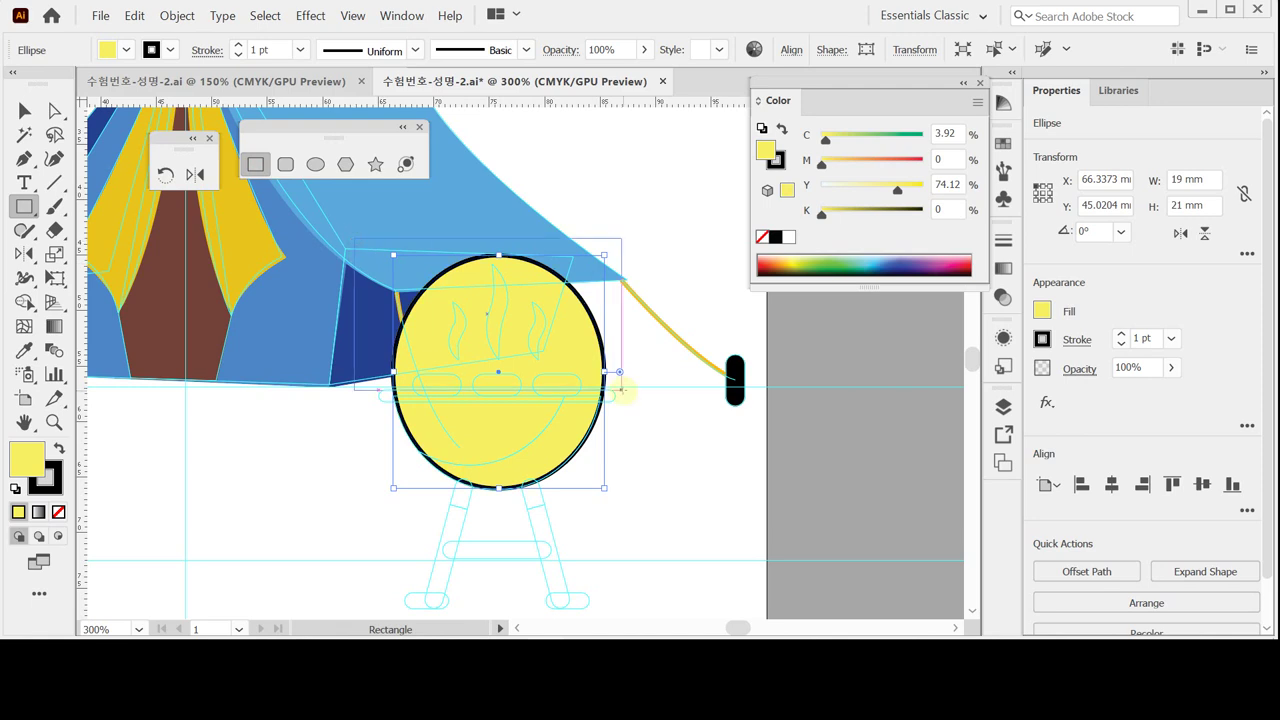
{"action": "left_click_drag", "start_coordinate": [621, 390], "coordinate": [637, 396]}
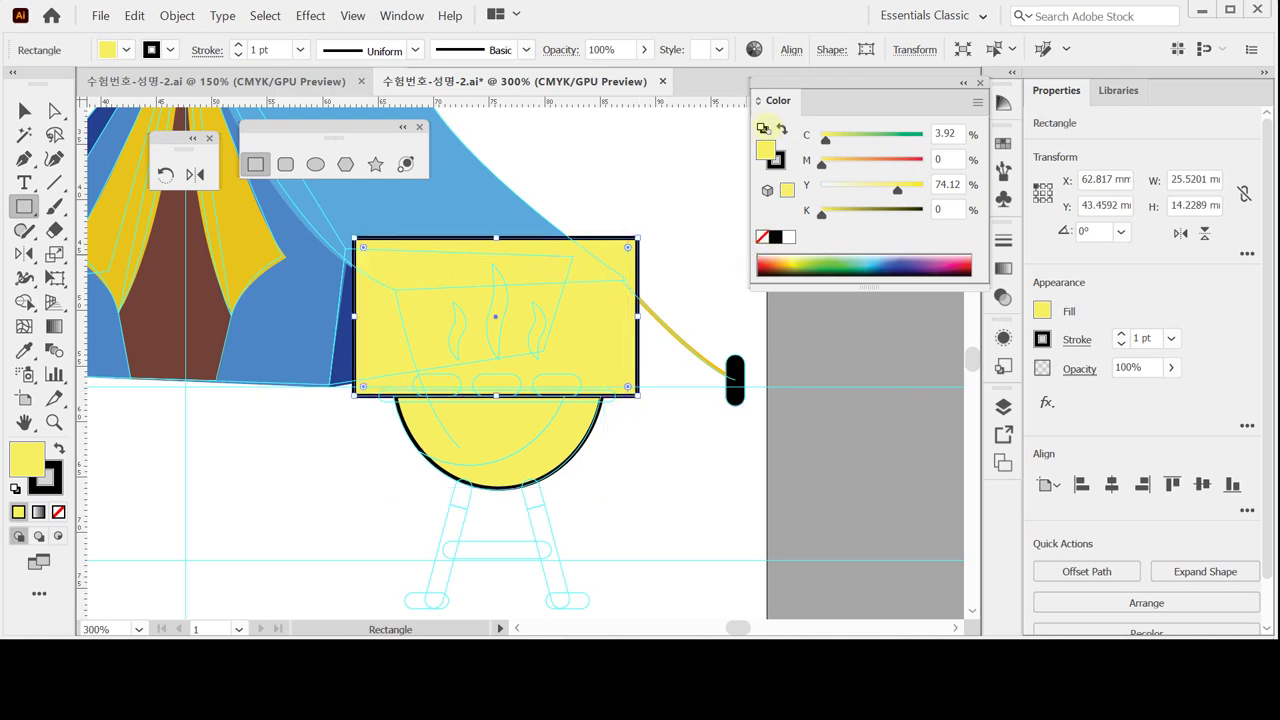
{"action": "left_click", "coordinate": [762, 128]}
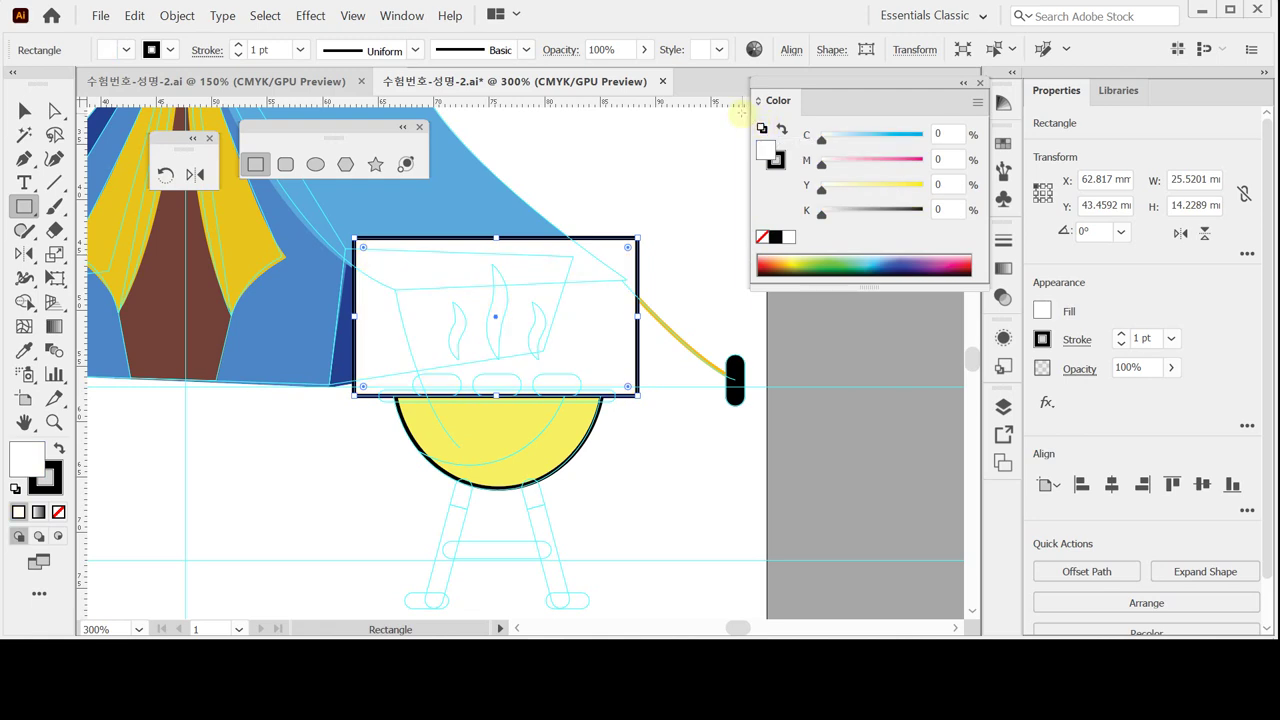
{"action": "left_click", "coordinate": [557, 442], "text": "shift"}
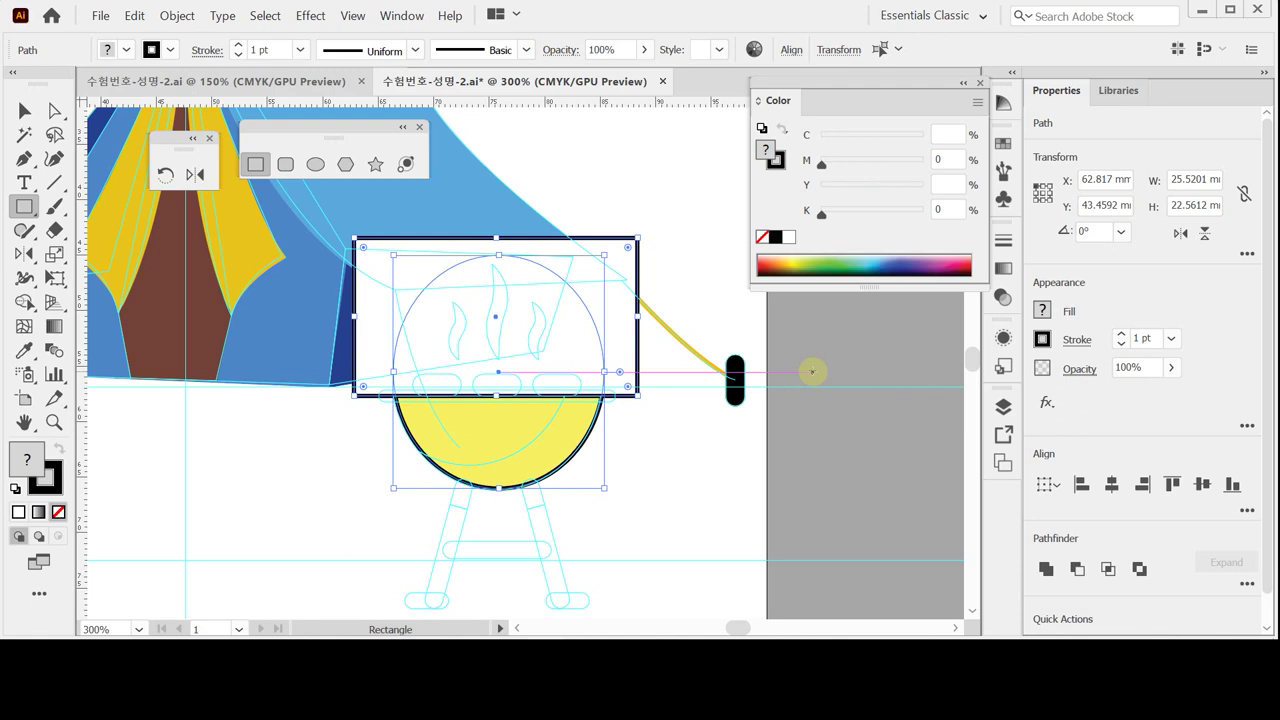
{"action": "left_click", "coordinate": [1077, 568]}
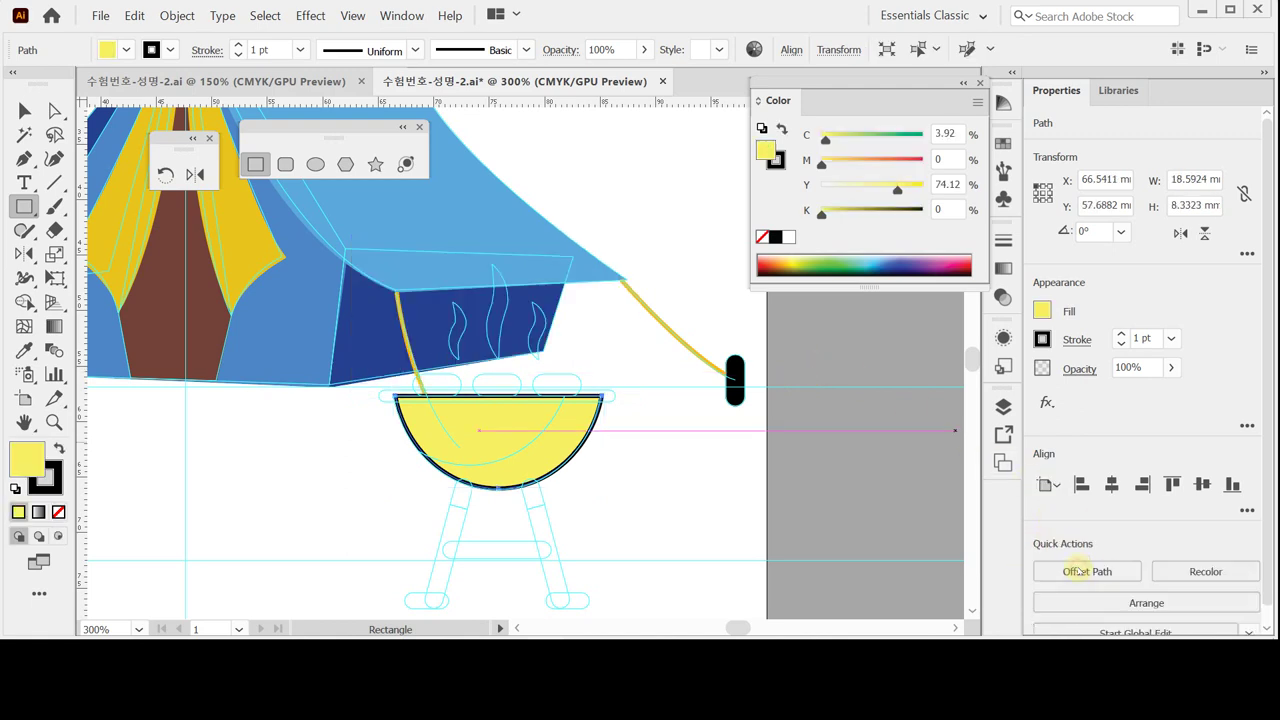
Place a copy of the half bowl about 2.8 mm left and 2.1 mm up, along the inner curve guide, and remove its fill.
{"action": "left_click", "coordinate": [600, 424], "text": "ctrl"}
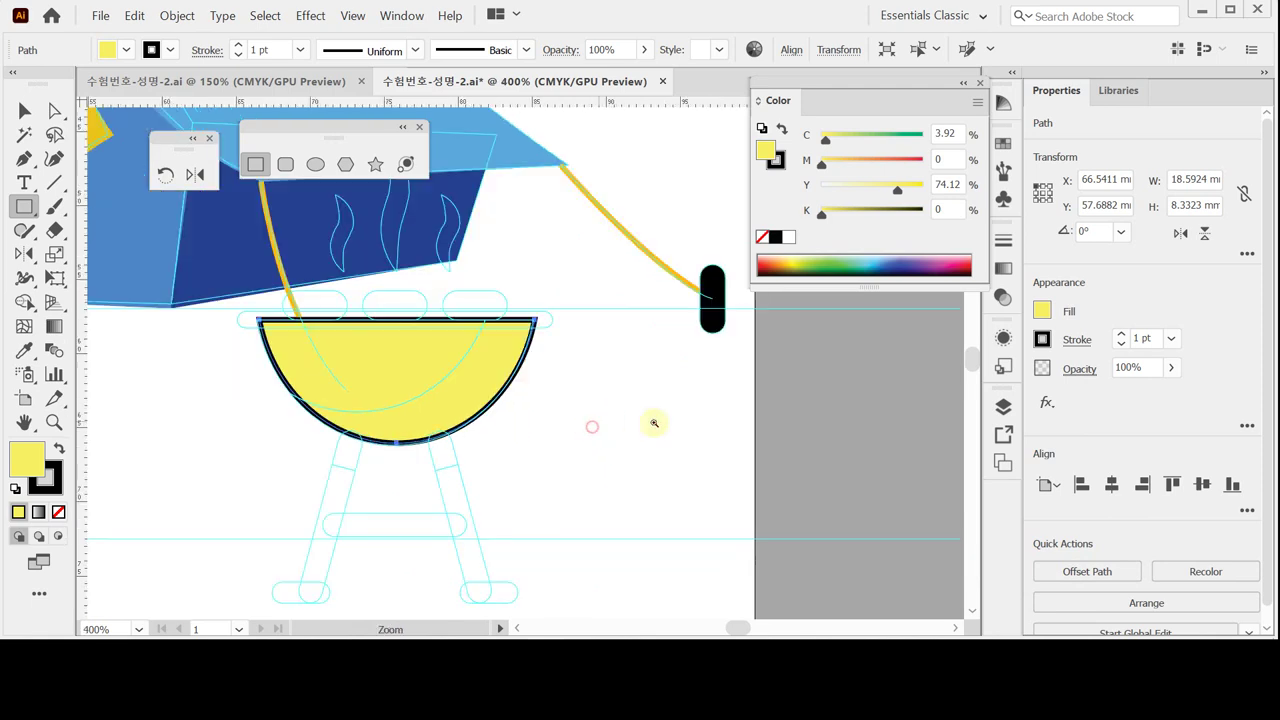
{"action": "scroll", "coordinate": [600, 400], "scroll_direction": "left", "scroll_amount": 2}
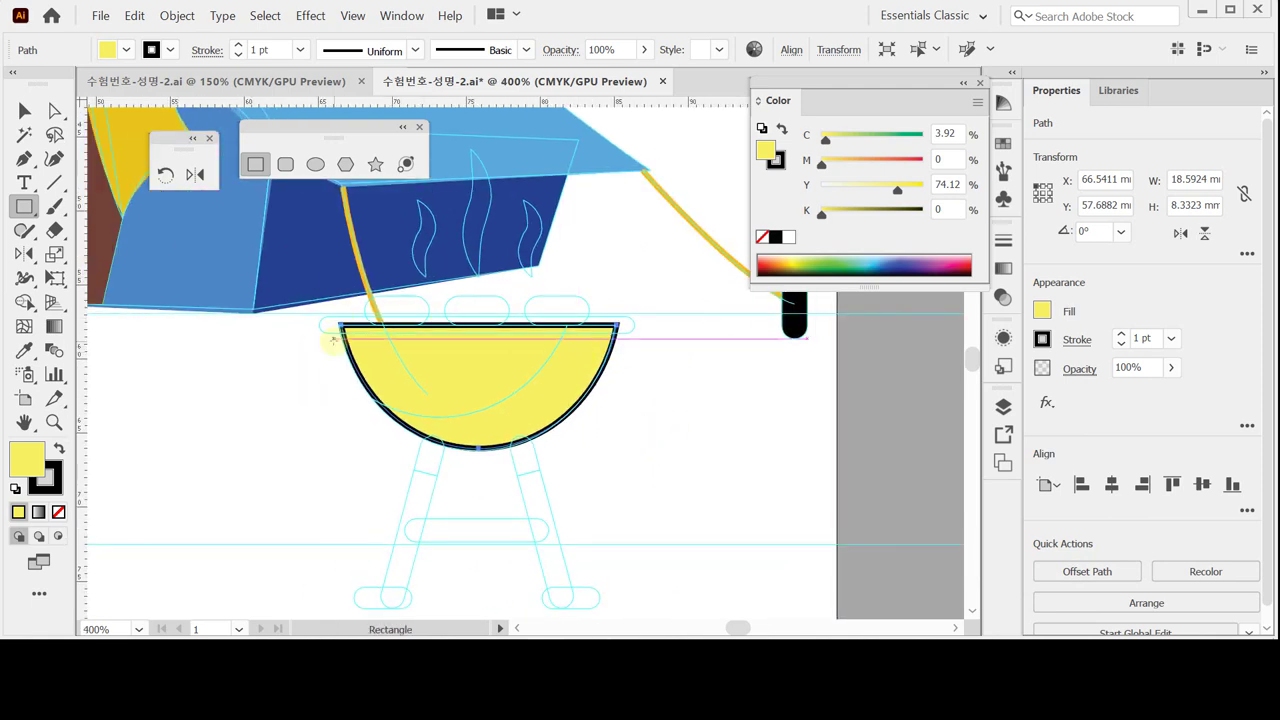
{"action": "left_click", "coordinate": [24, 110]}
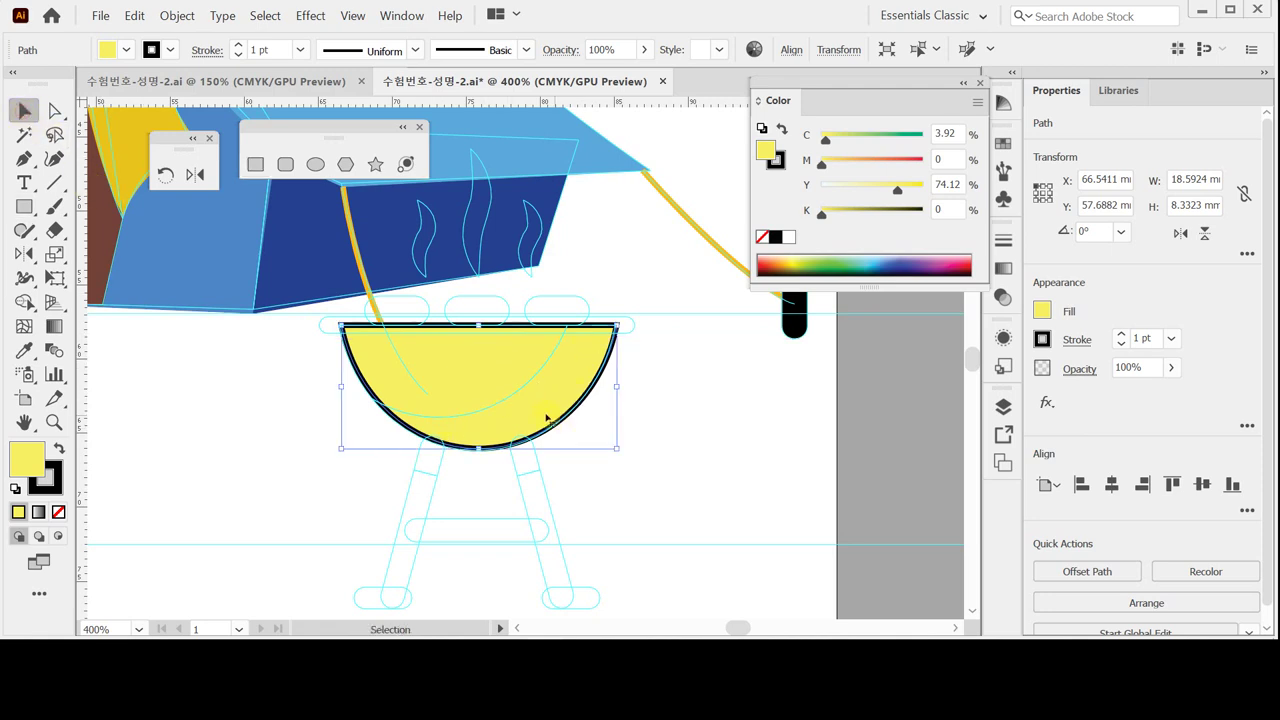
{"action": "key", "text": "space"}
{"action": "left_click_drag", "start_coordinate": [531, 416], "coordinate": [491, 384]}
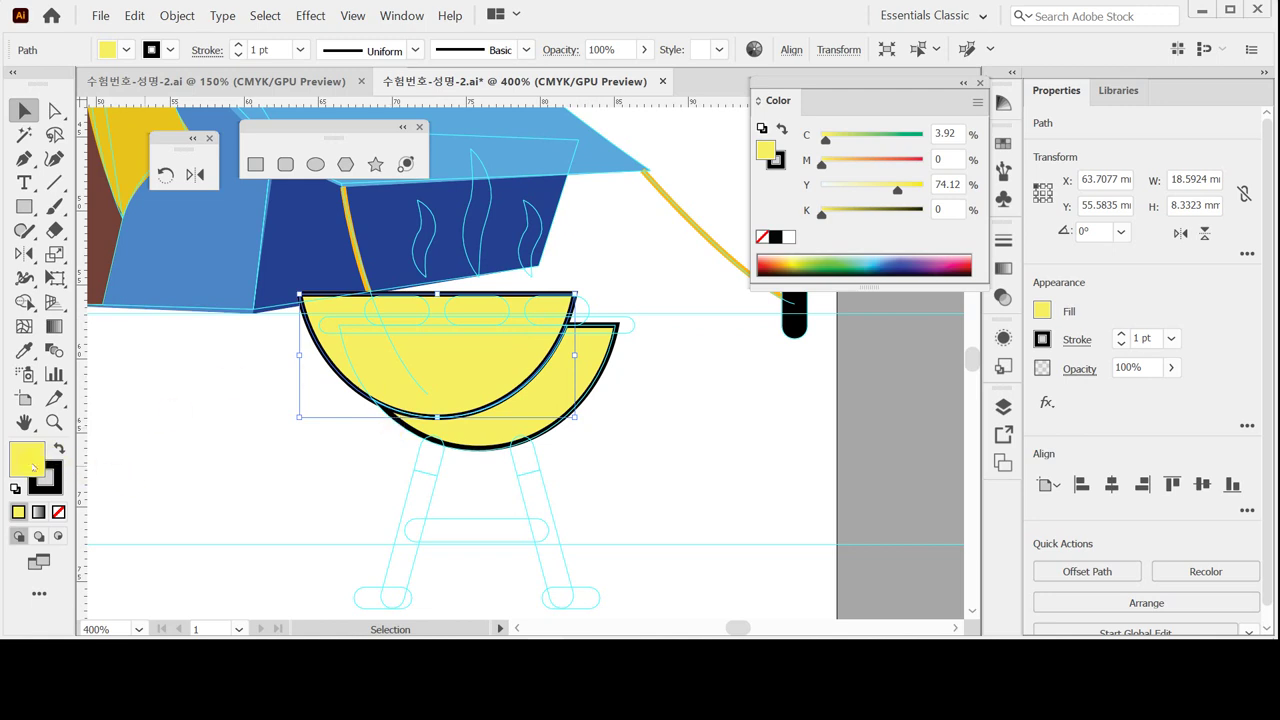
{"action": "left_click", "coordinate": [58, 511]}
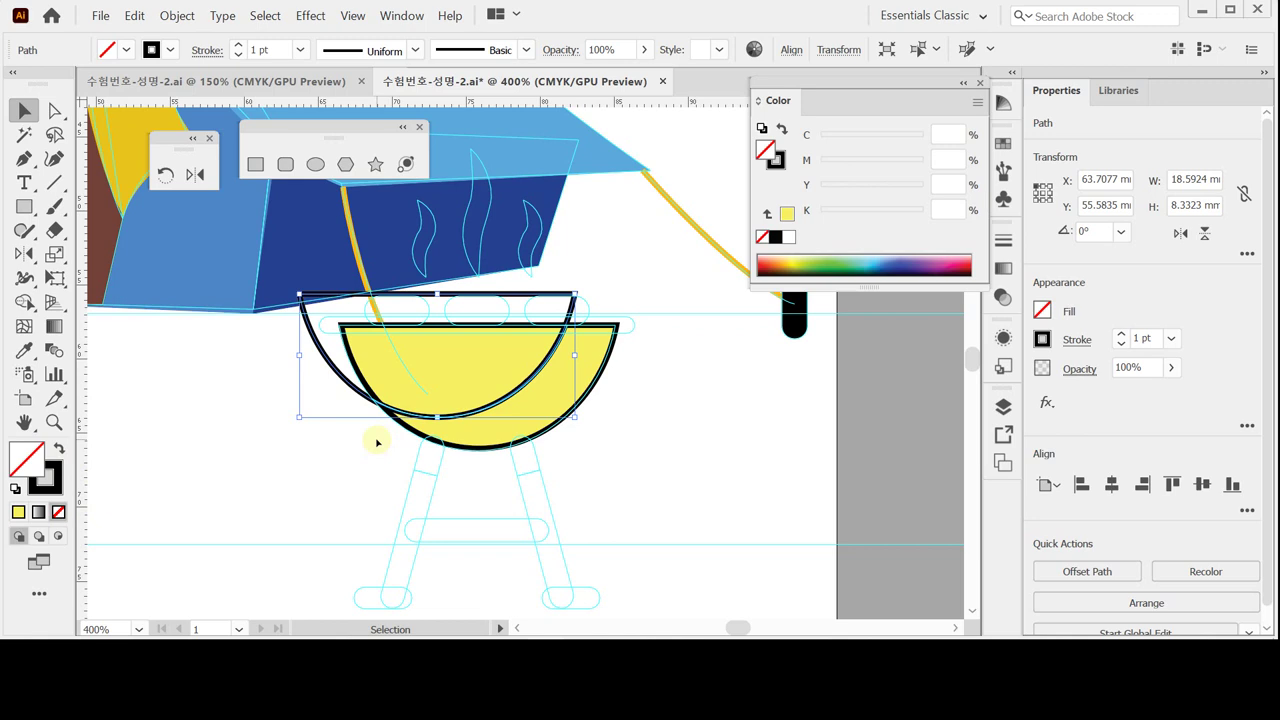
Hide the guides and split the two overlapping half bowls along their outlines with Pathfinder Divide.
{"action": "key", "text": "ctrl+;"}
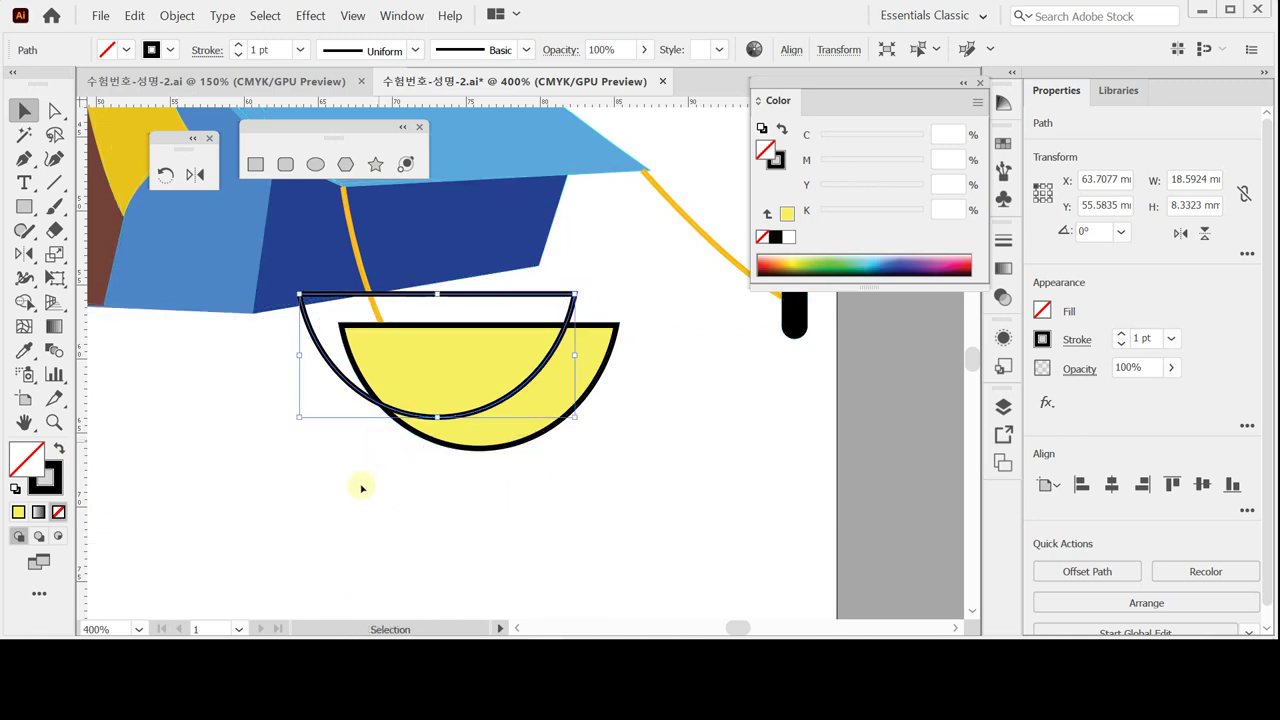
{"action": "left_click", "coordinate": [460, 412], "text": "shift"}
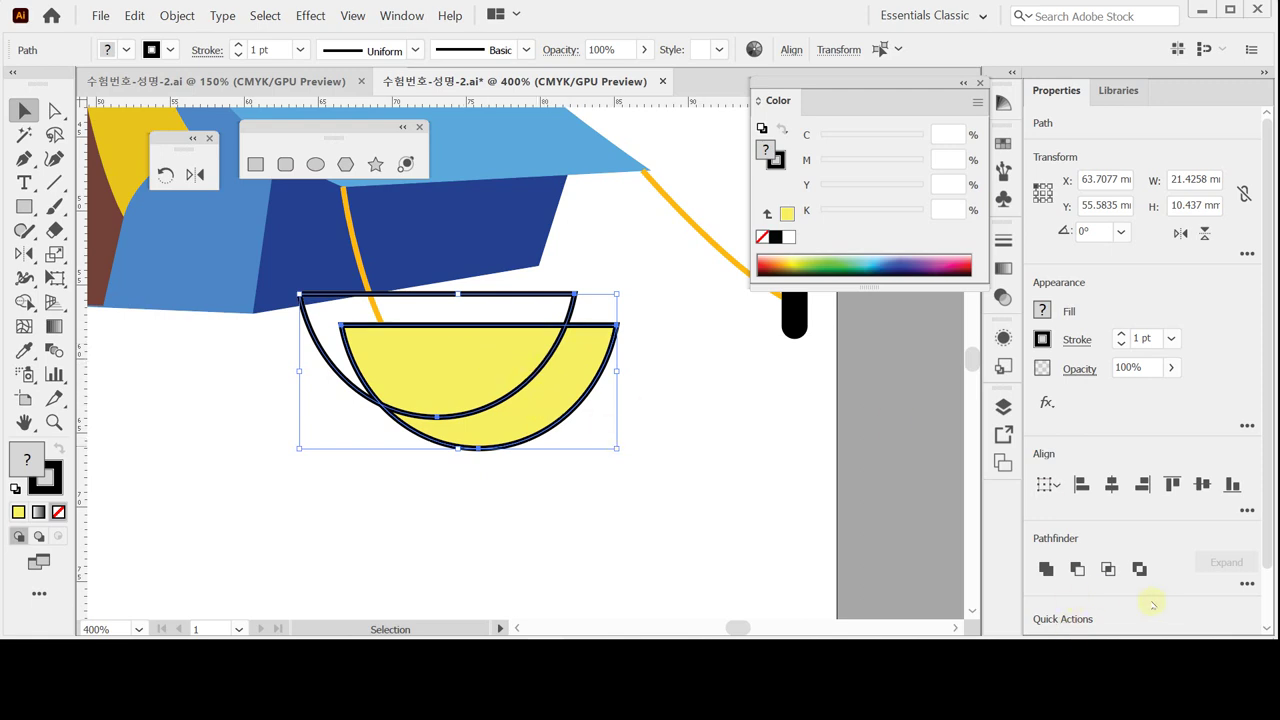
{"action": "left_click", "coordinate": [1246, 584]}
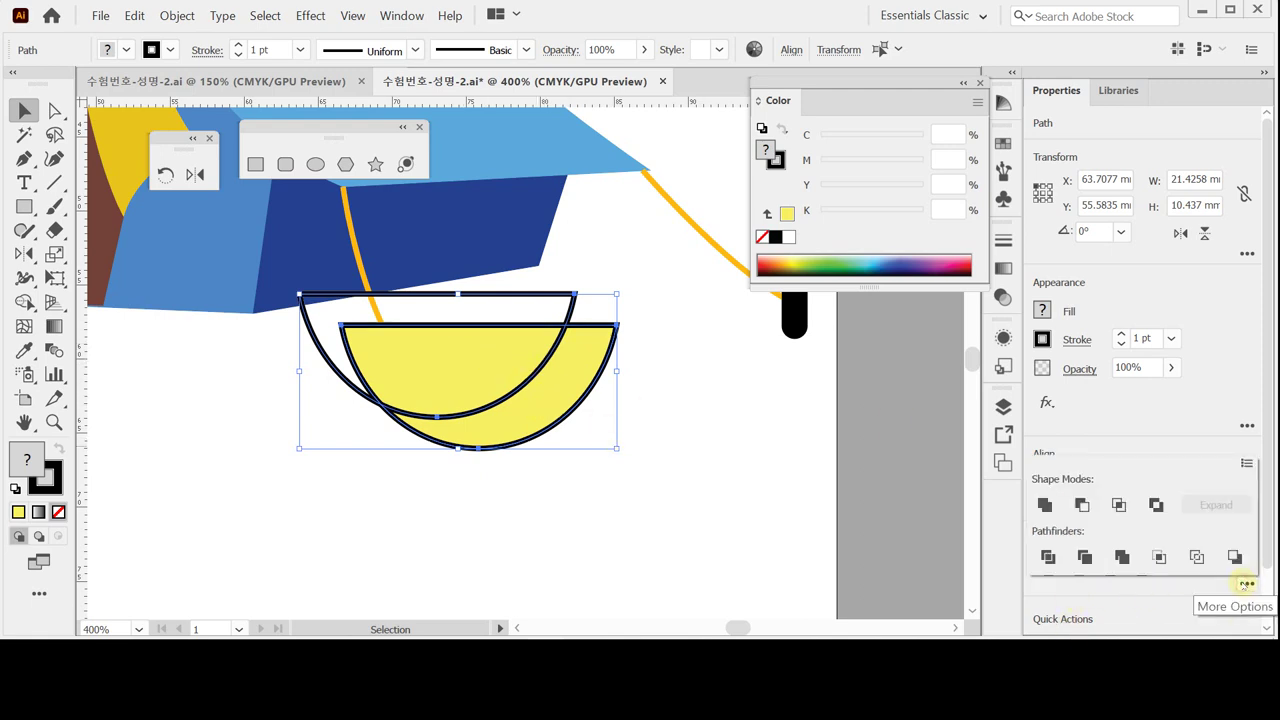
{"action": "left_click", "coordinate": [1047, 557]}
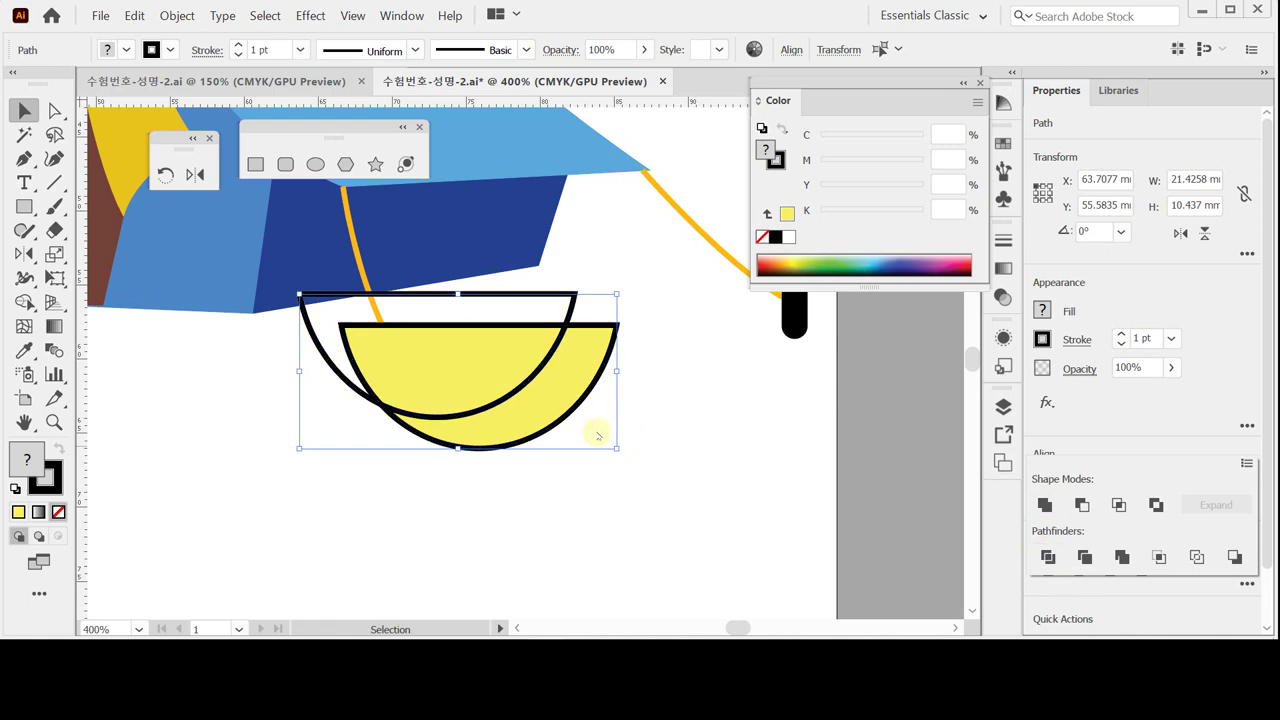
{"action": "left_click", "coordinate": [557, 434]}
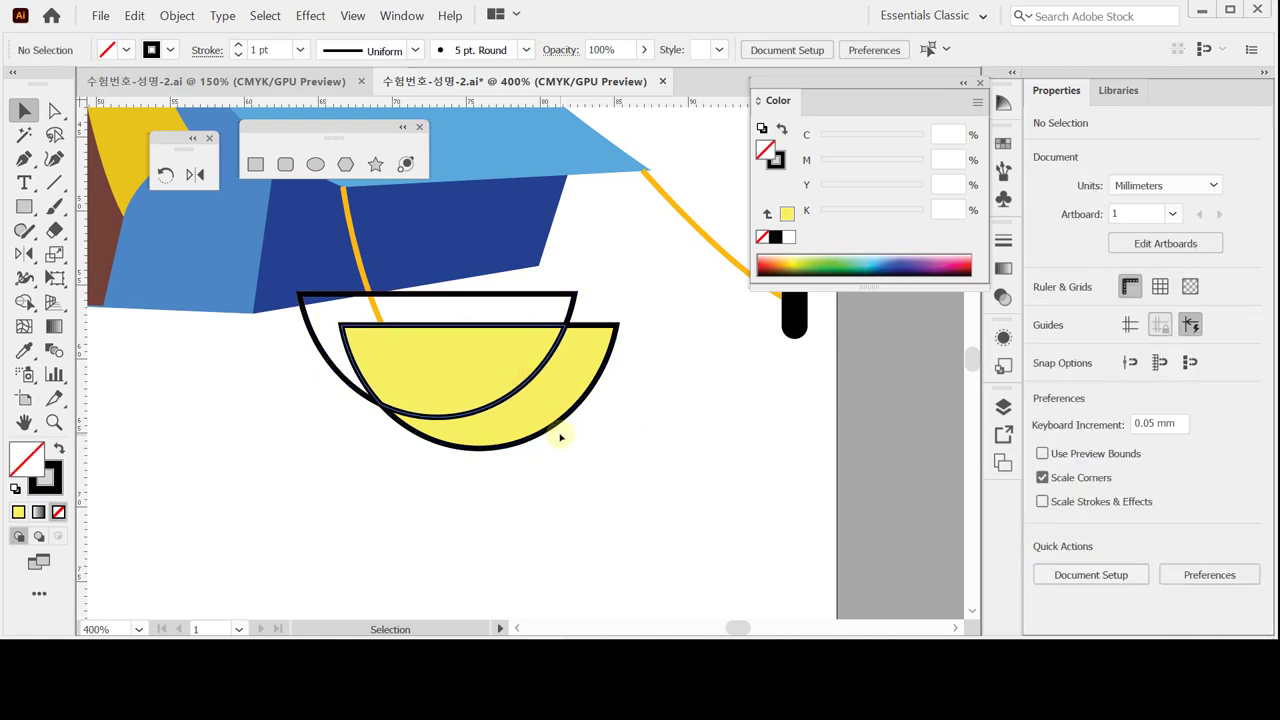
Isolate the divided bowl group and delete the unfilled piece that extends beyond the yellow half bowl.
{"action": "left_click", "coordinate": [537, 380]}
{"action": "left_click", "coordinate": [618, 447]}
{"action": "left_click", "coordinate": [584, 365]}
{"action": "left_click", "coordinate": [652, 378]}
{"action": "left_click", "coordinate": [585, 358]}
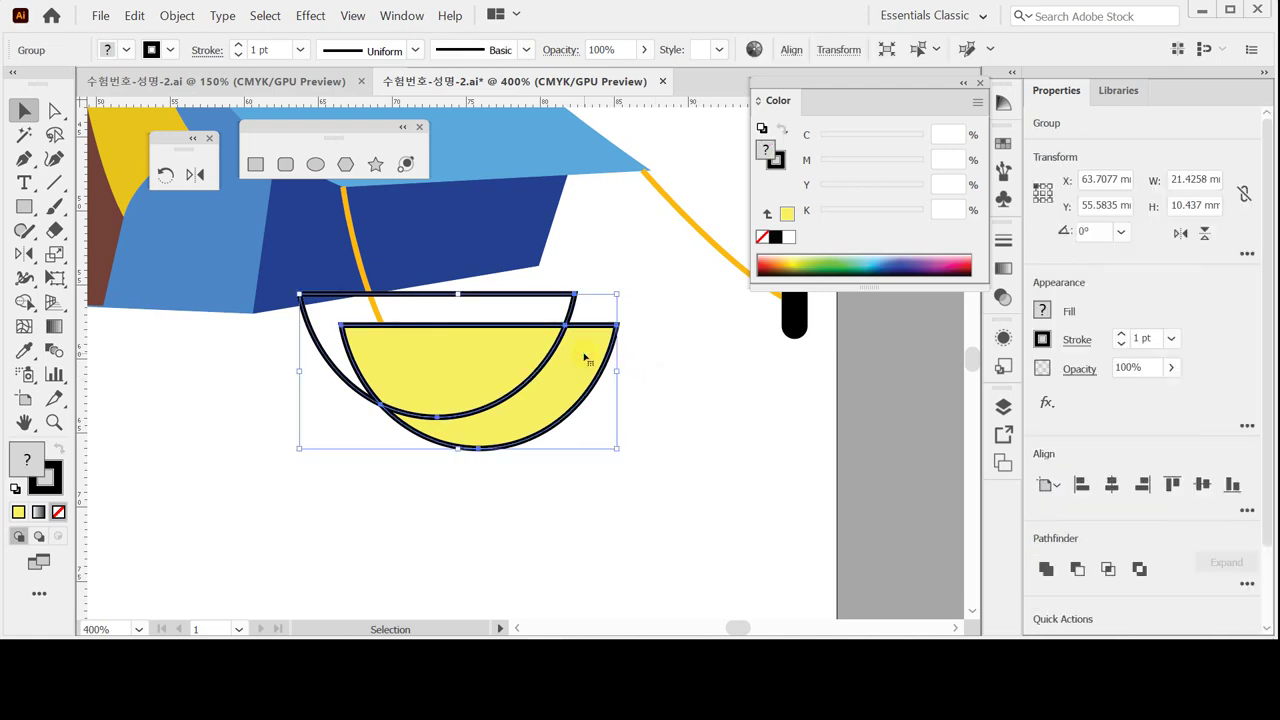
{"action": "double_click", "coordinate": [585, 358]}
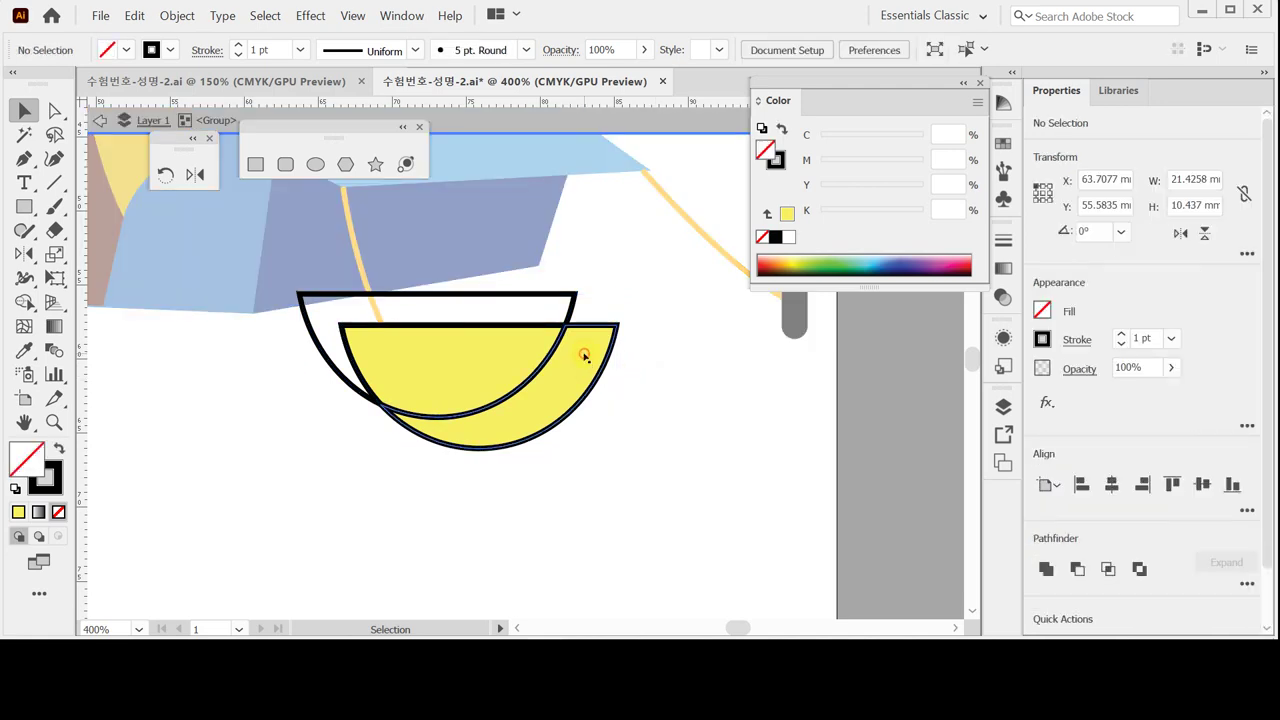
{"action": "left_click", "coordinate": [573, 297]}
{"action": "key", "text": "Delete"}
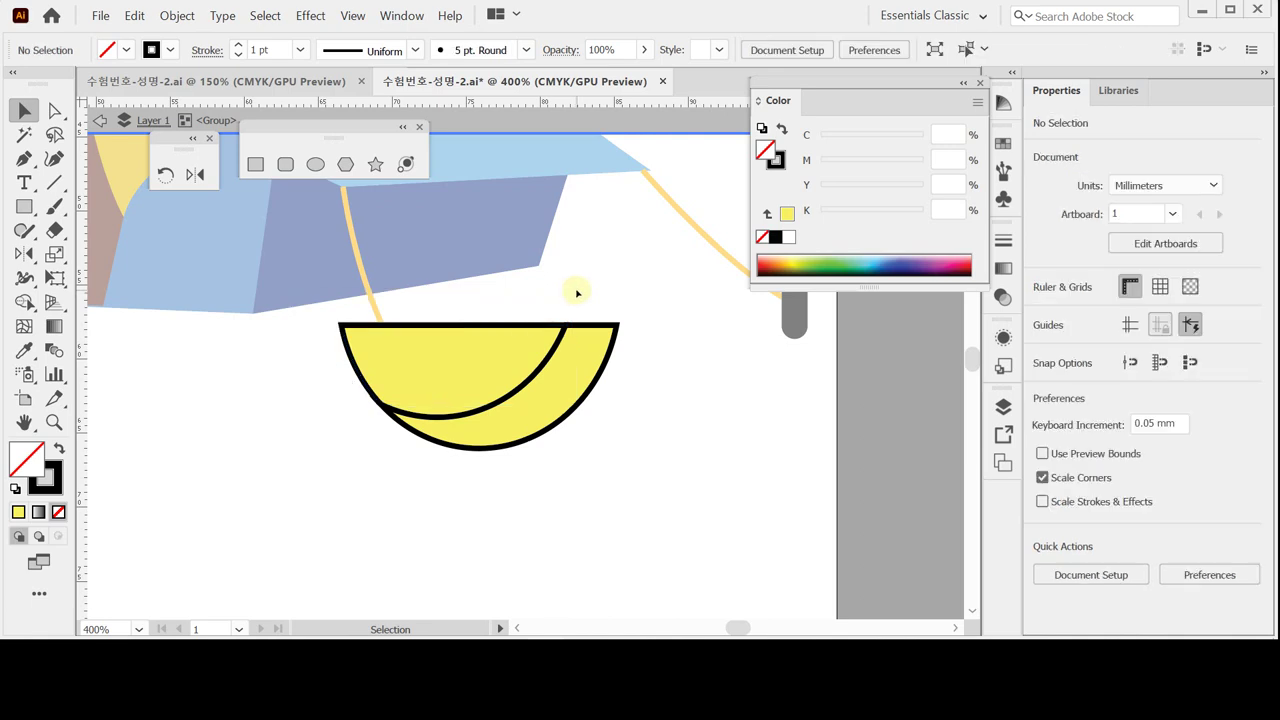
Fill the bowl's large inner piece with red, C 0, M 100, Y 100, K 0.
{"action": "left_click", "coordinate": [497, 355]}
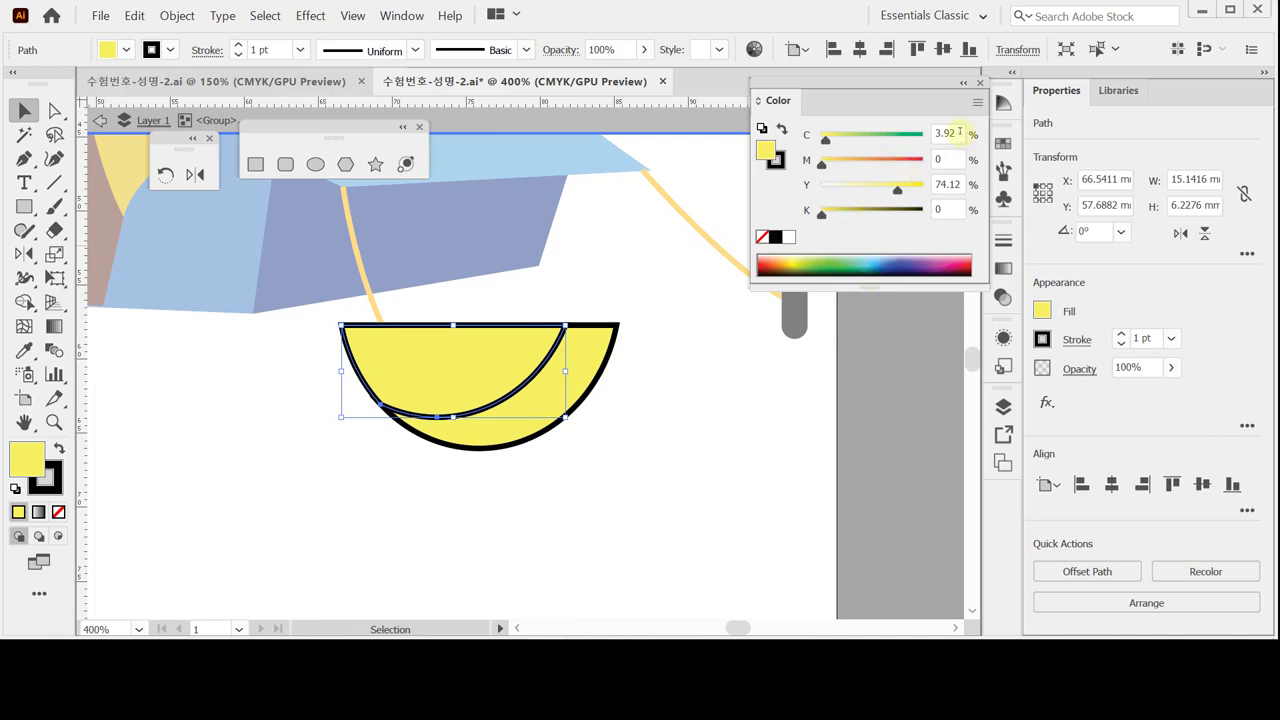
{"action": "left_click", "coordinate": [787, 237]}
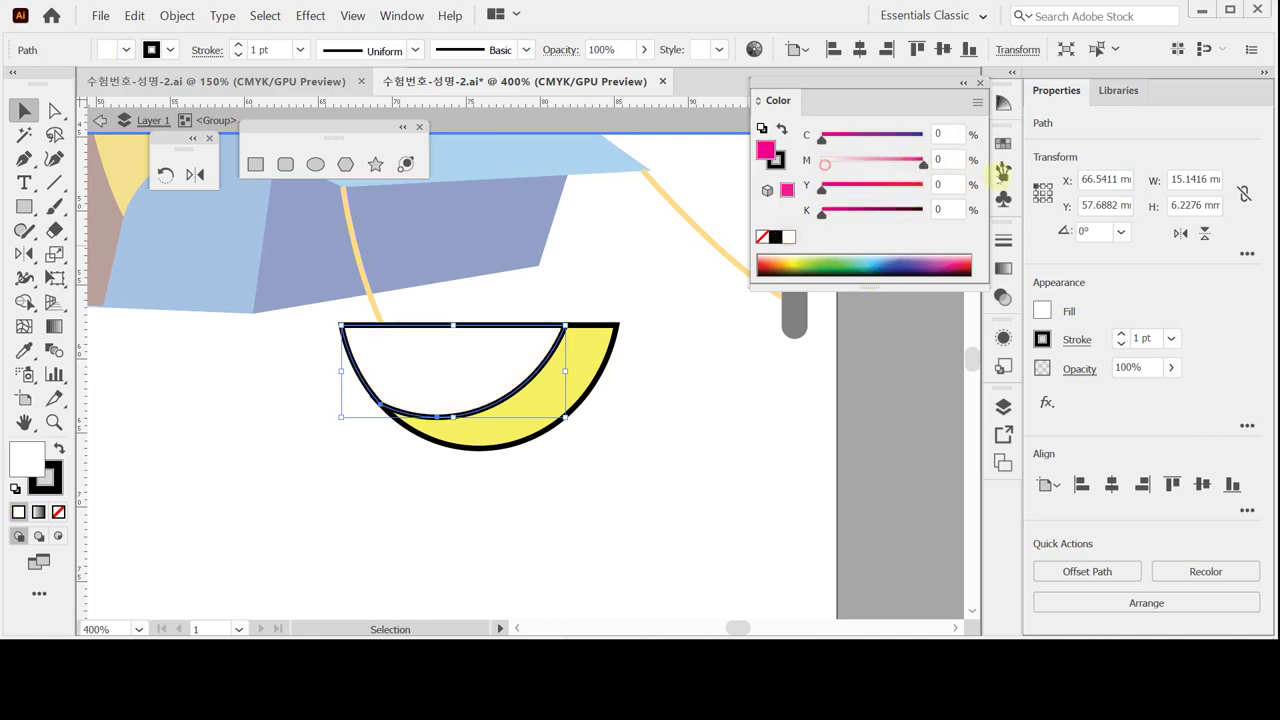
{"action": "left_click_drag", "start_coordinate": [822, 162], "coordinate": [922, 162]}
{"action": "left_click_drag", "start_coordinate": [1004, 205], "coordinate": [1004, 206]}
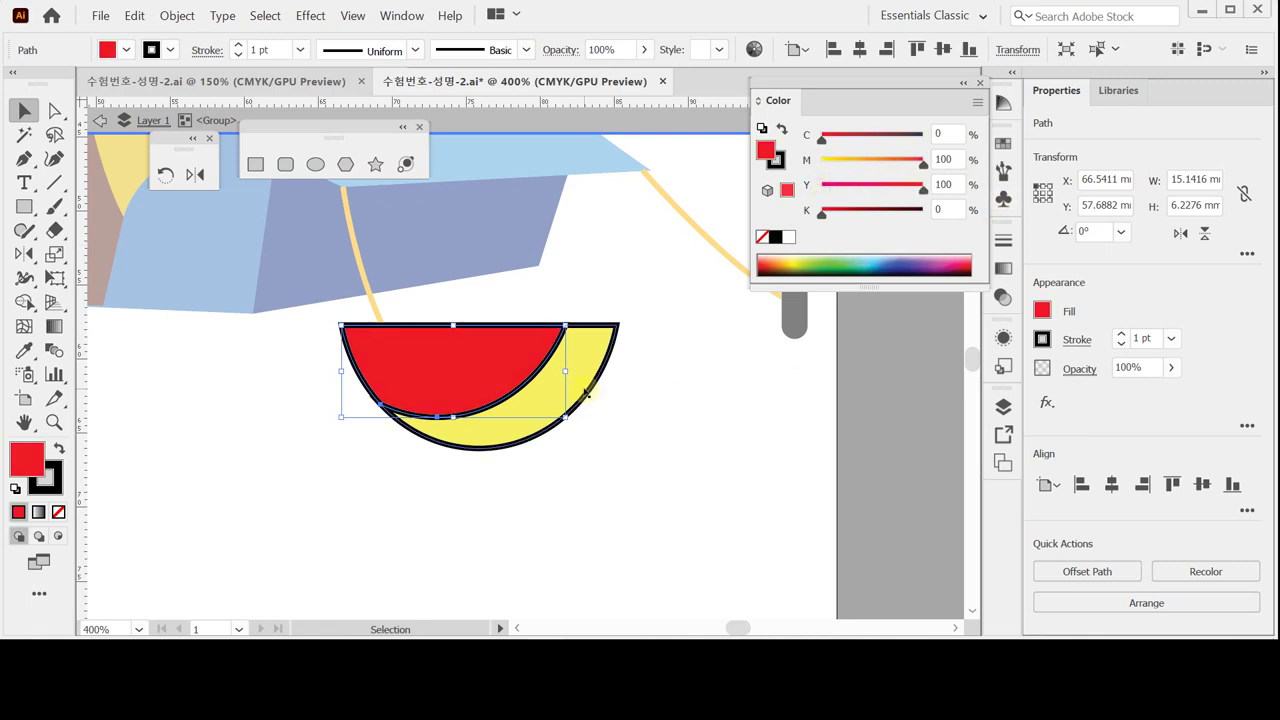
Fill the bowl's crescent piece with dark brown, C 0, M 80, Y 100, K 50.
{"action": "left_click", "coordinate": [581, 385]}
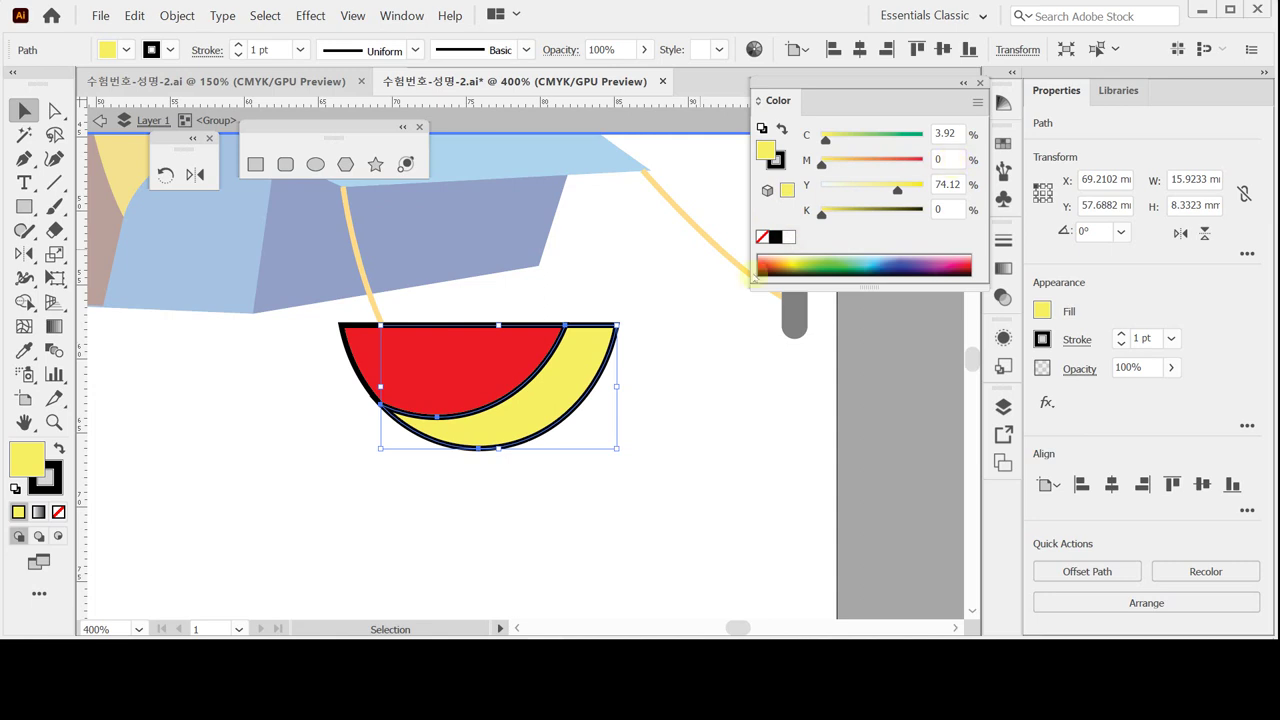
{"action": "left_click", "coordinate": [789, 237]}
{"action": "left_click", "coordinate": [953, 158]}
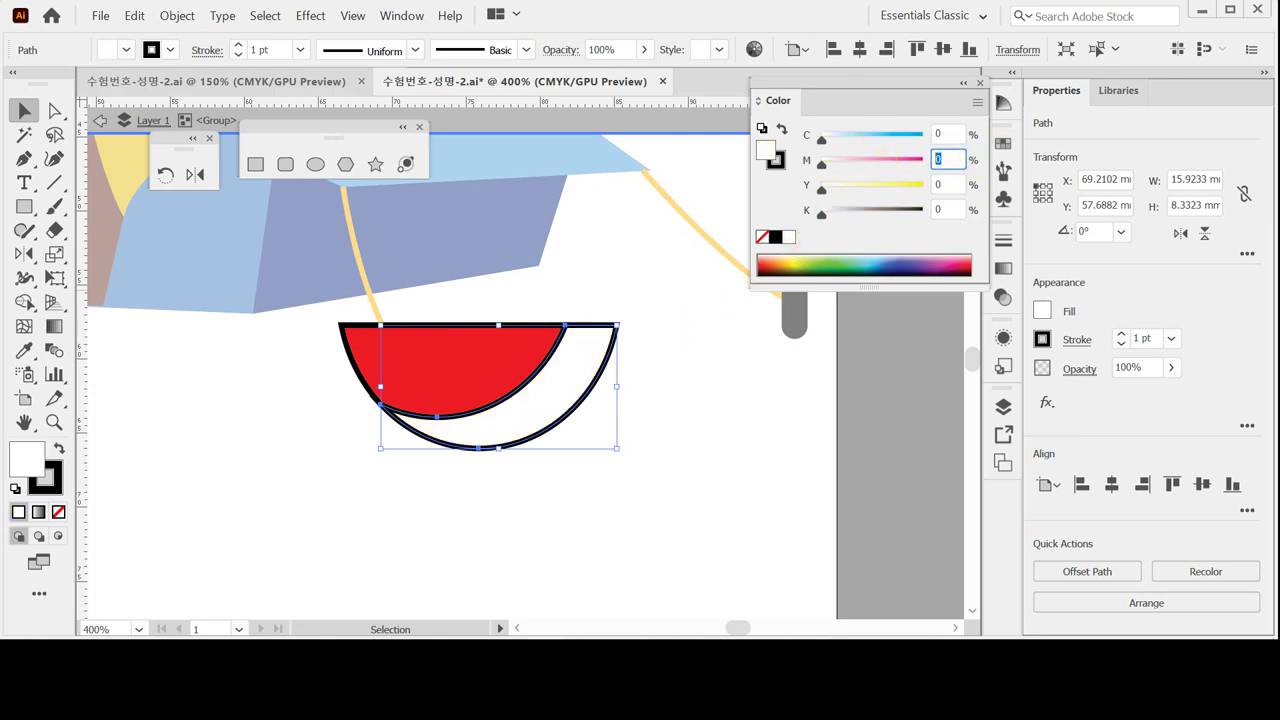
{"action": "type", "text": "80"}
{"action": "key", "text": "Tab"}
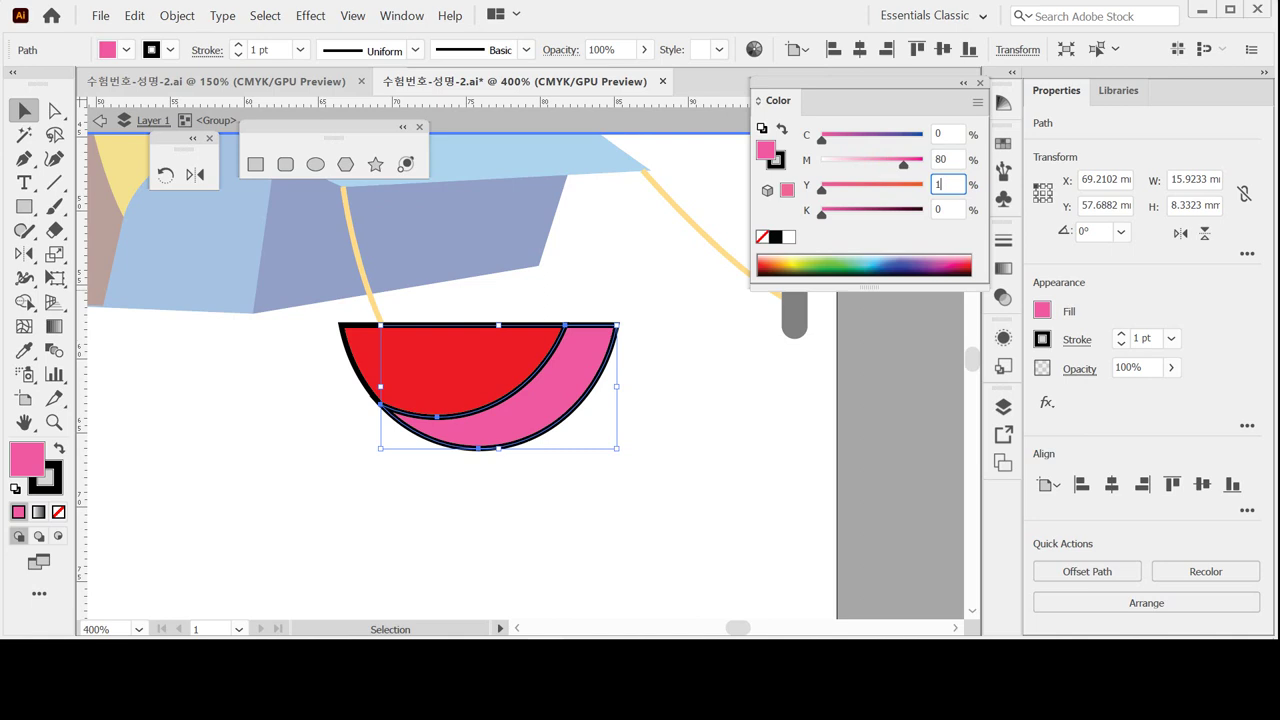
{"action": "key", "text": "Tab"}
{"action": "type", "text": "50"}
{"action": "key", "text": "Return"}
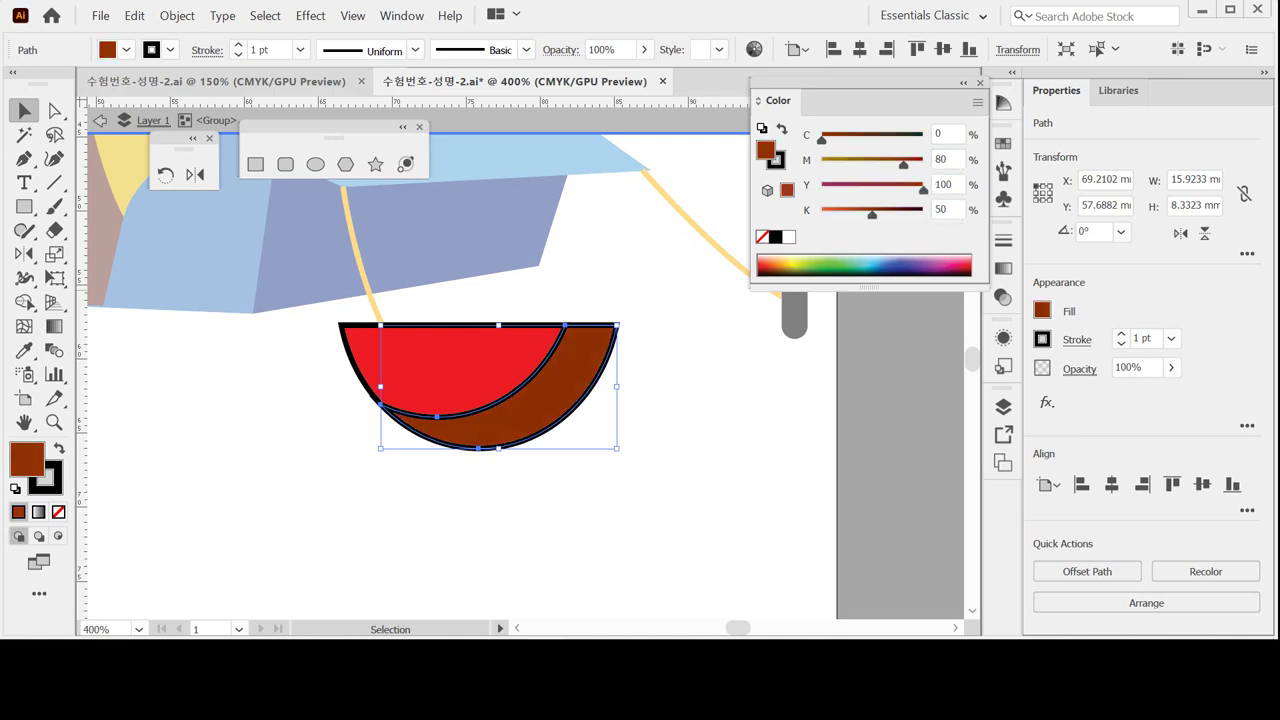
Remove the stroke from both bowl pieces and leave the group's isolation mode.
{"action": "left_click", "coordinate": [455, 360], "text": "shift"}
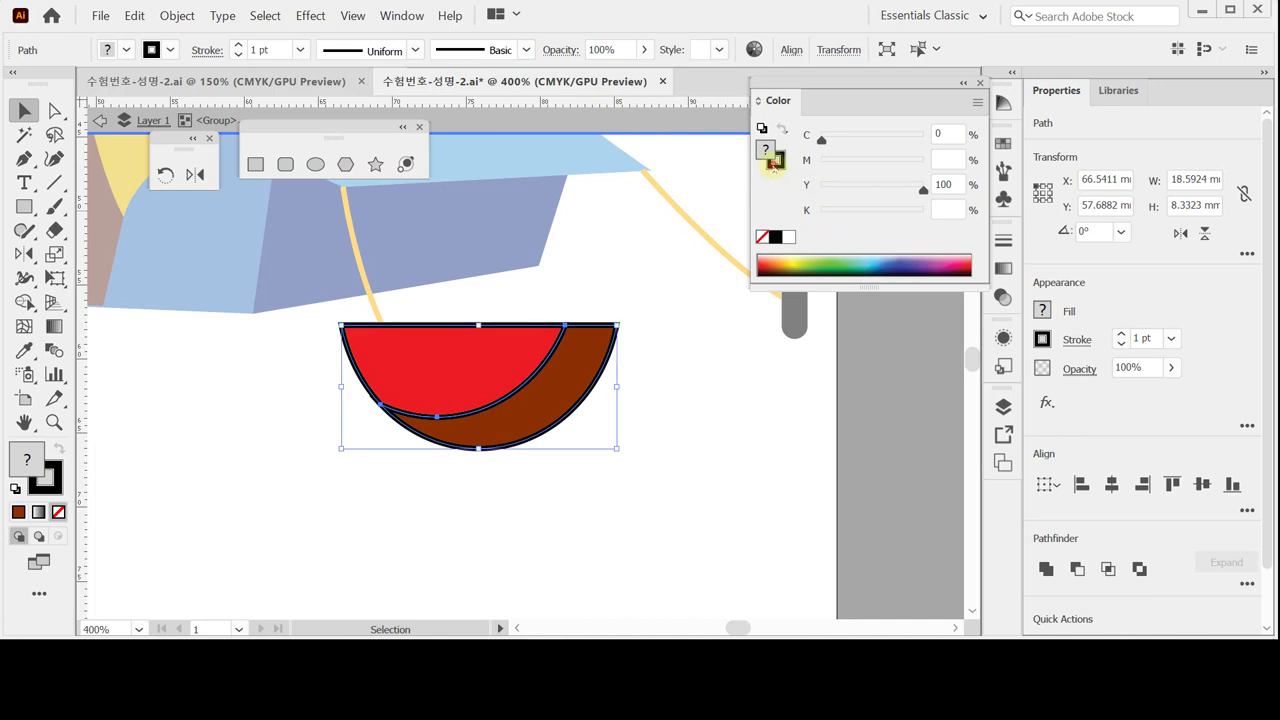
{"action": "left_click", "coordinate": [775, 160]}
{"action": "left_click", "coordinate": [763, 237]}
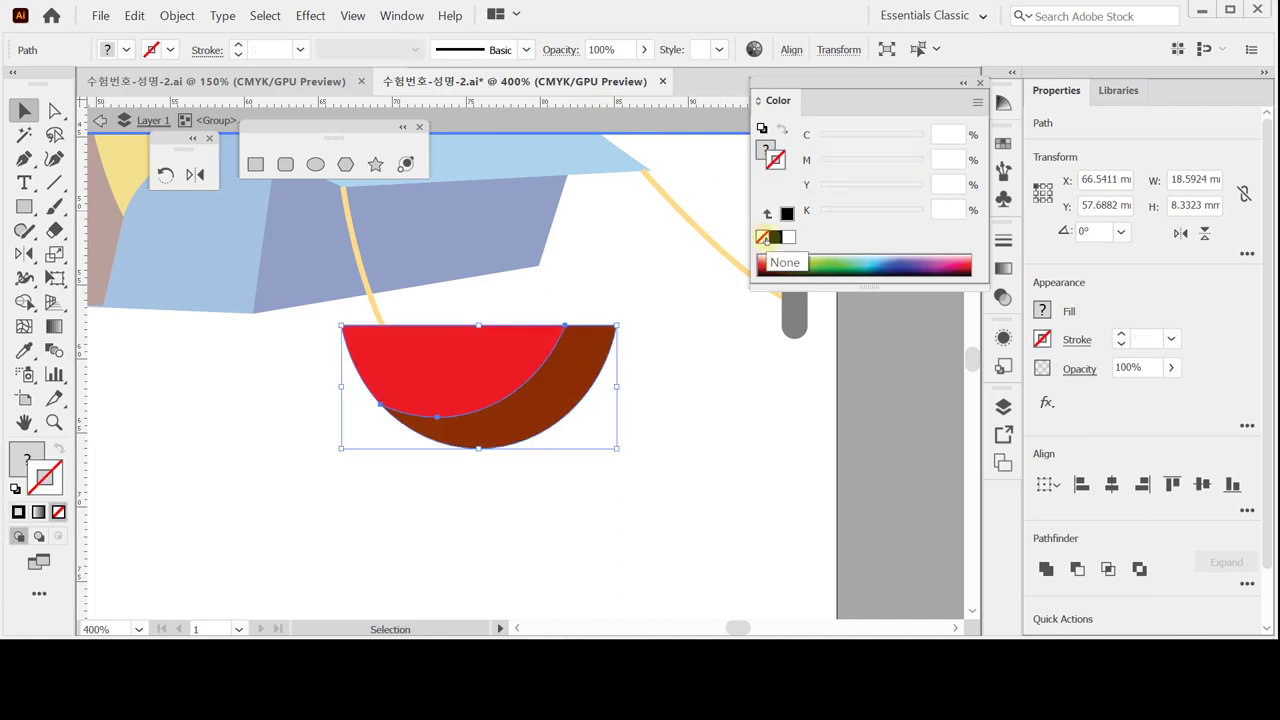
{"action": "key", "text": "Escape"}
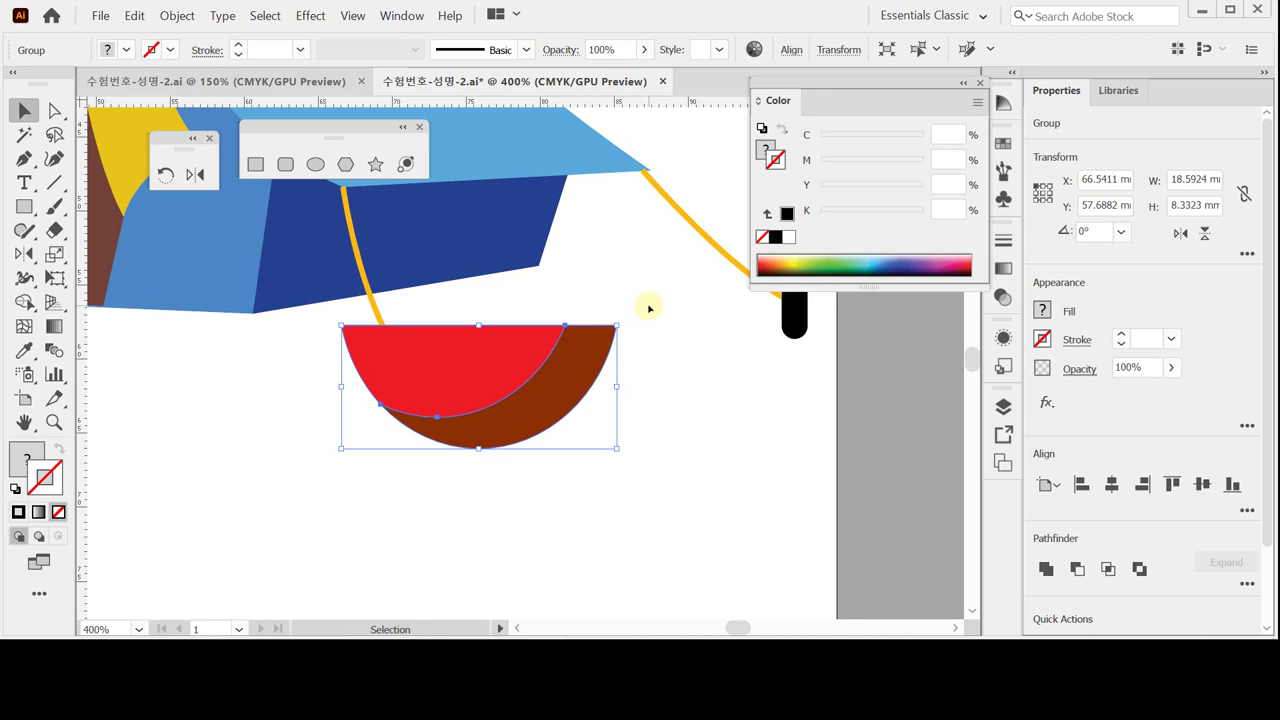
{"action": "left_click", "coordinate": [698, 374]}
Save the document and show the guides again.
{"action": "key", "text": "a"}
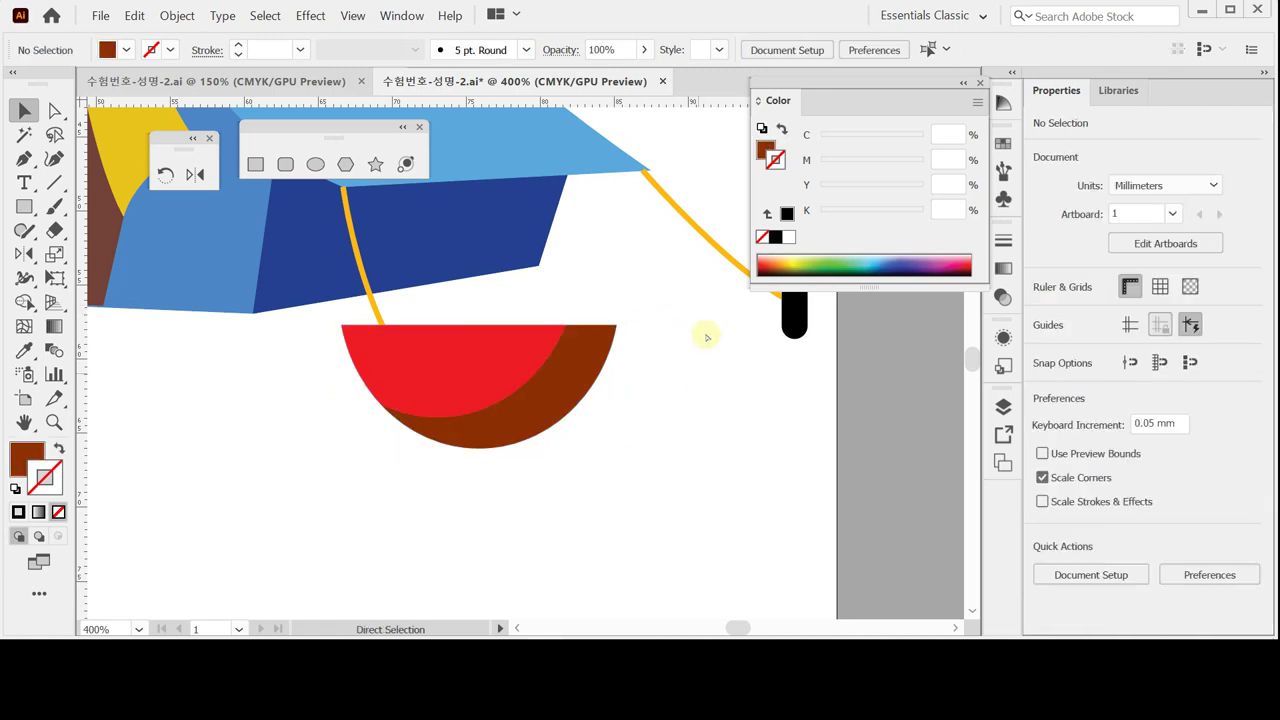
{"action": "key", "text": "ctrl+s"}
{"action": "left_click_drag", "start_coordinate": [663, 272], "coordinate": [635, 308]}
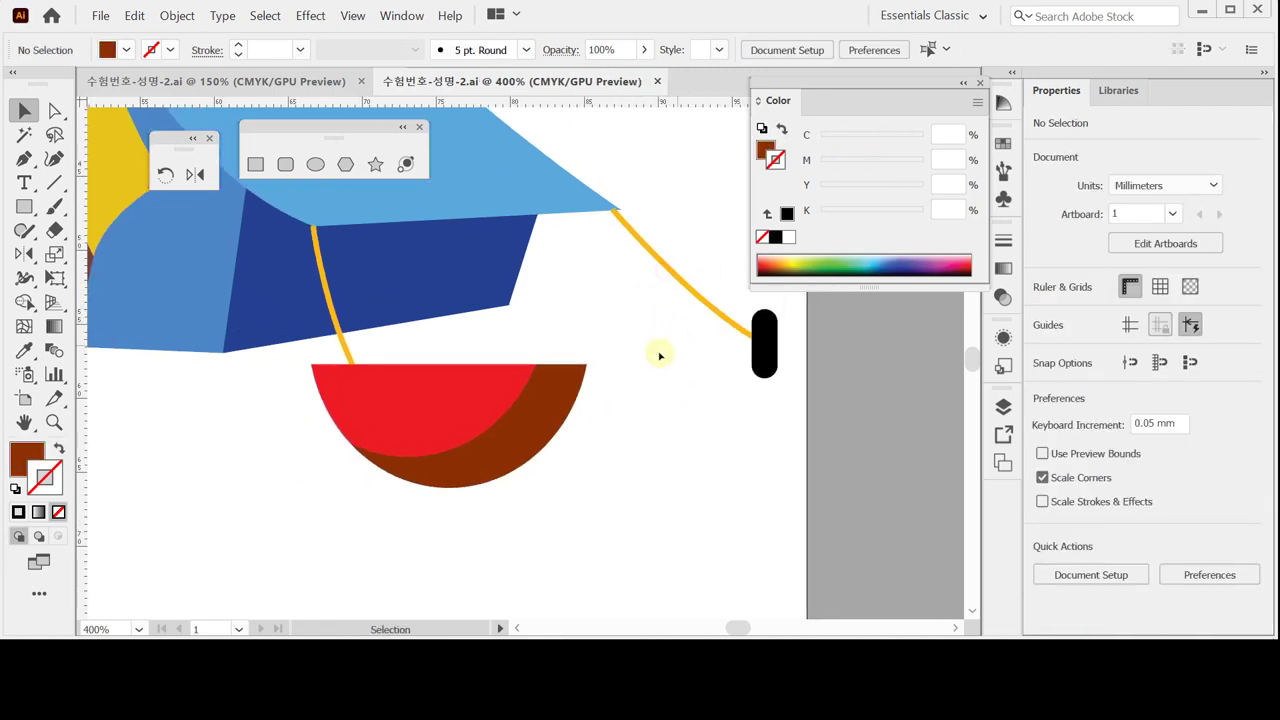
{"action": "left_click", "coordinate": [787, 293]}
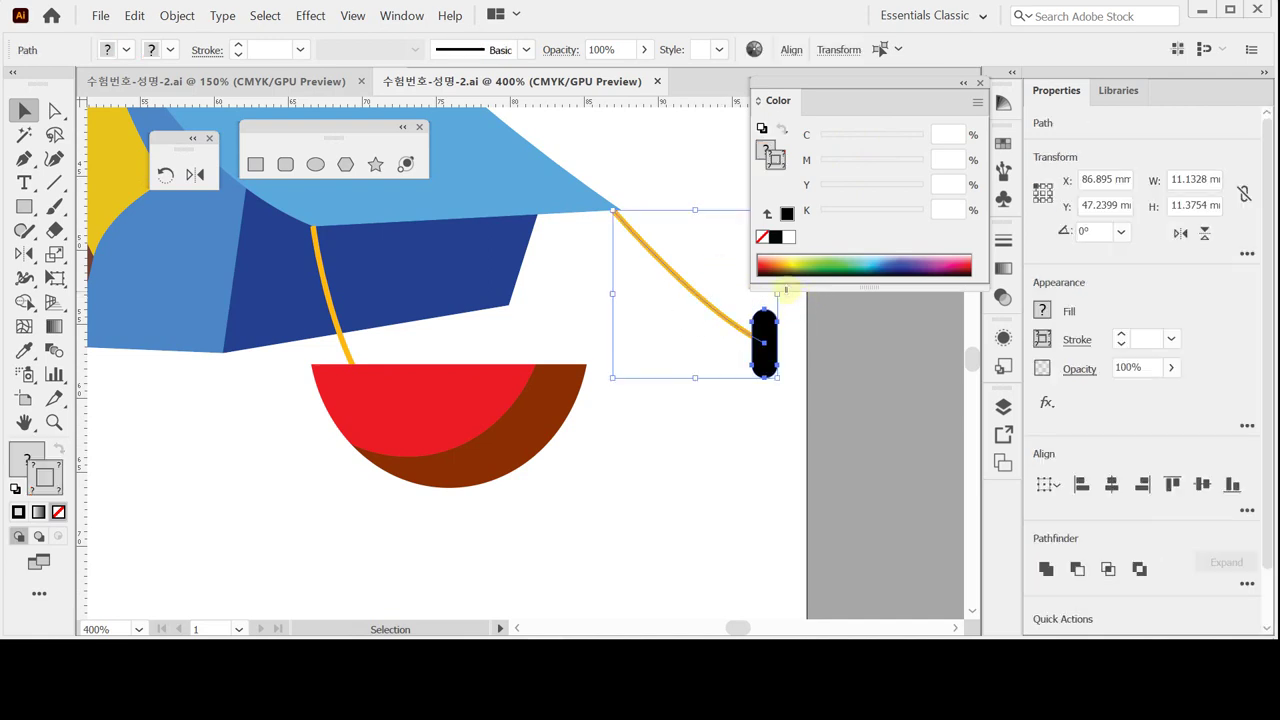
{"action": "left_click", "coordinate": [660, 440]}
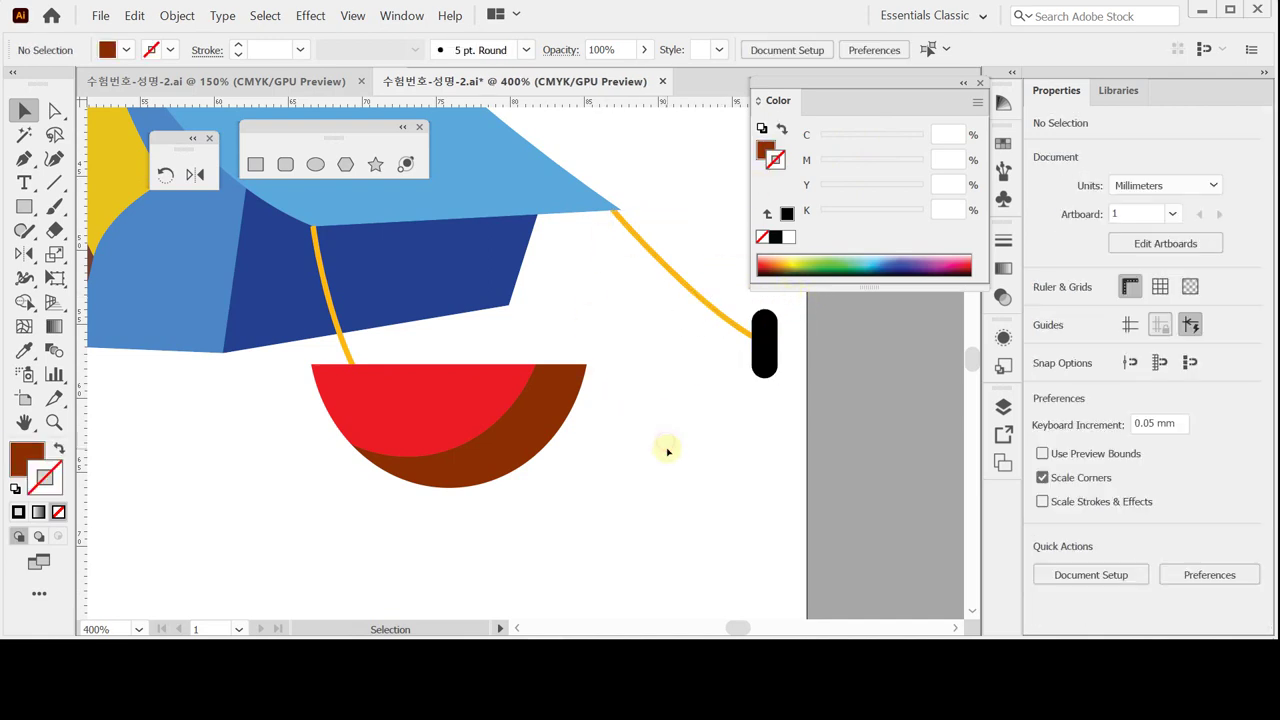
{"action": "key", "text": "ctrl+s"}
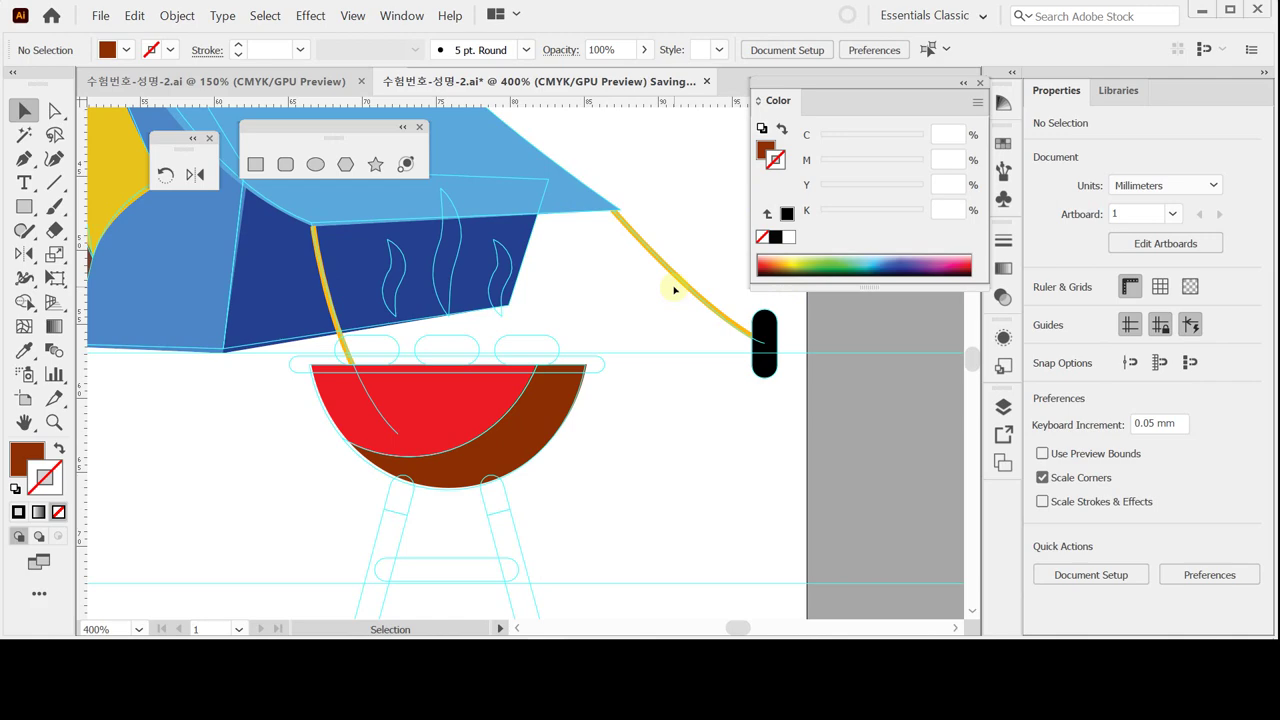
Draw a rounded rectangle about 21.3 × 1.1 mm over the rim guide along the grill bowl's upper edge.
{"action": "left_click_drag", "start_coordinate": [577, 377], "coordinate": [429, 380]}
{"action": "scroll", "coordinate": [386, 331], "scroll_direction": "up", "scroll_amount": 3}
{"action": "left_click_drag", "start_coordinate": [386, 331], "coordinate": [517, 389]}
{"action": "scroll", "coordinate": [531, 378], "scroll_direction": "down", "scroll_amount": 1}
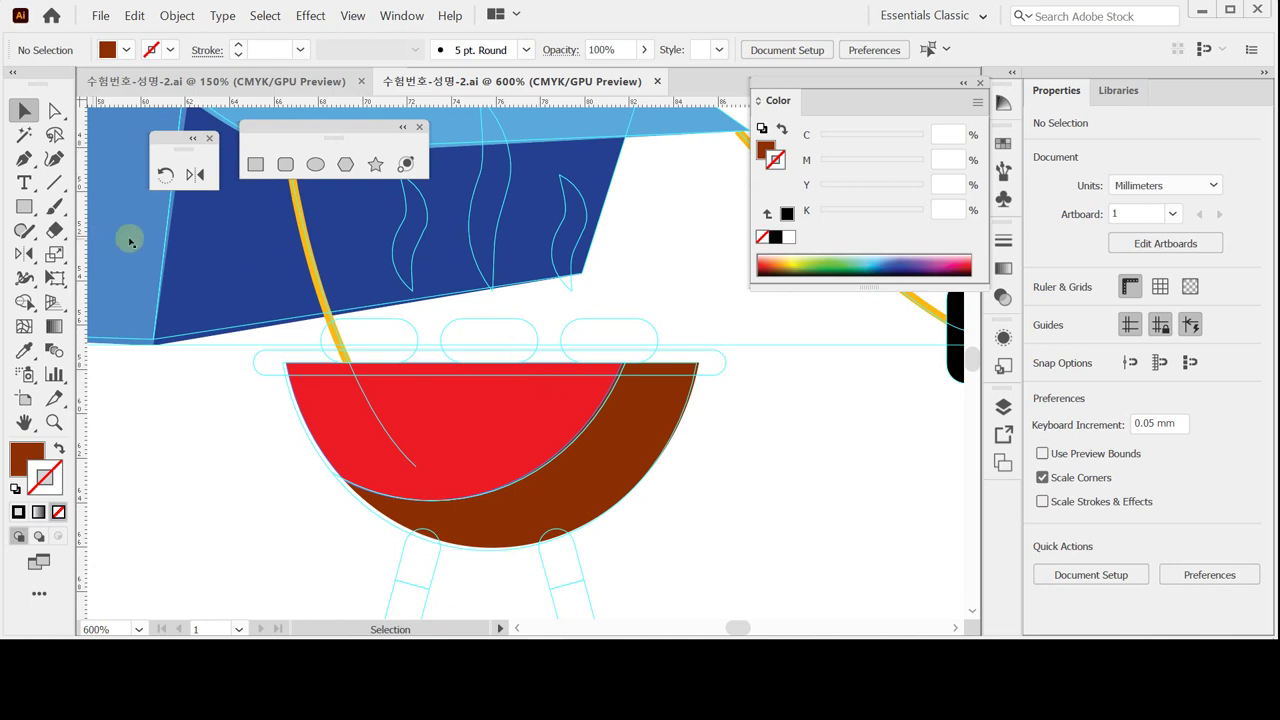
{"action": "left_click", "coordinate": [286, 165]}
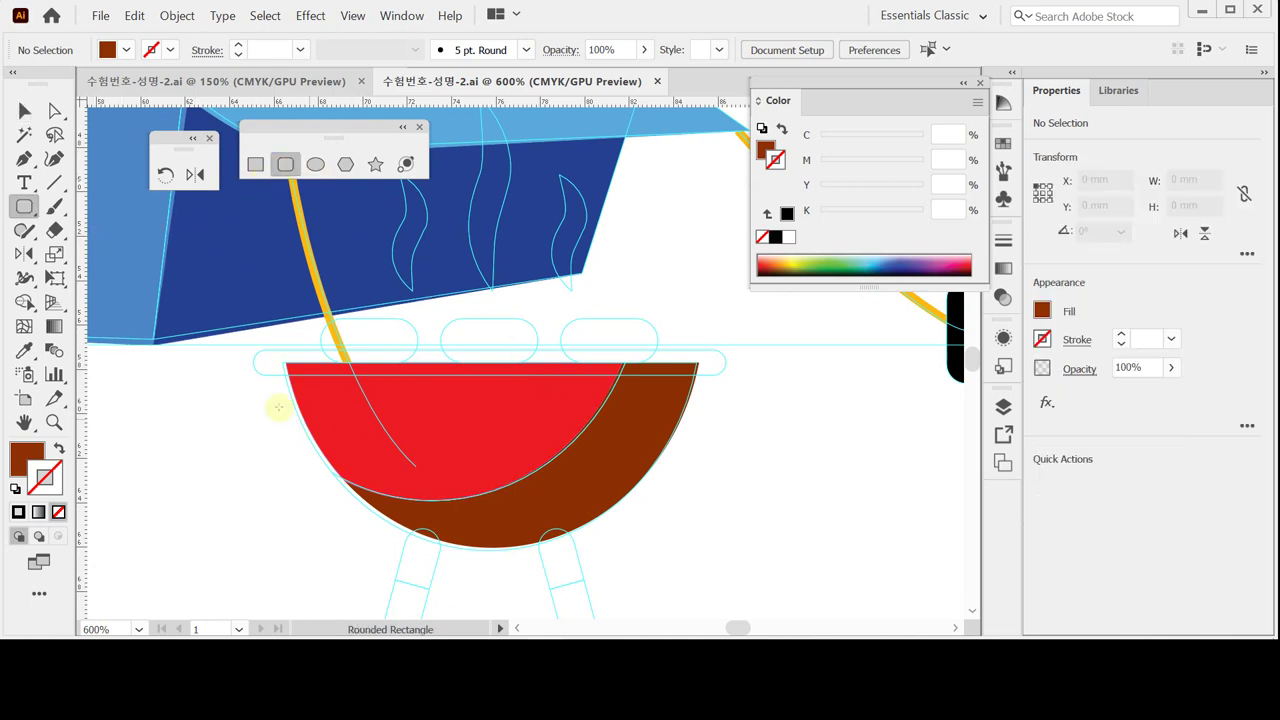
{"action": "left_click_drag", "start_coordinate": [255, 351], "coordinate": [724, 372]}
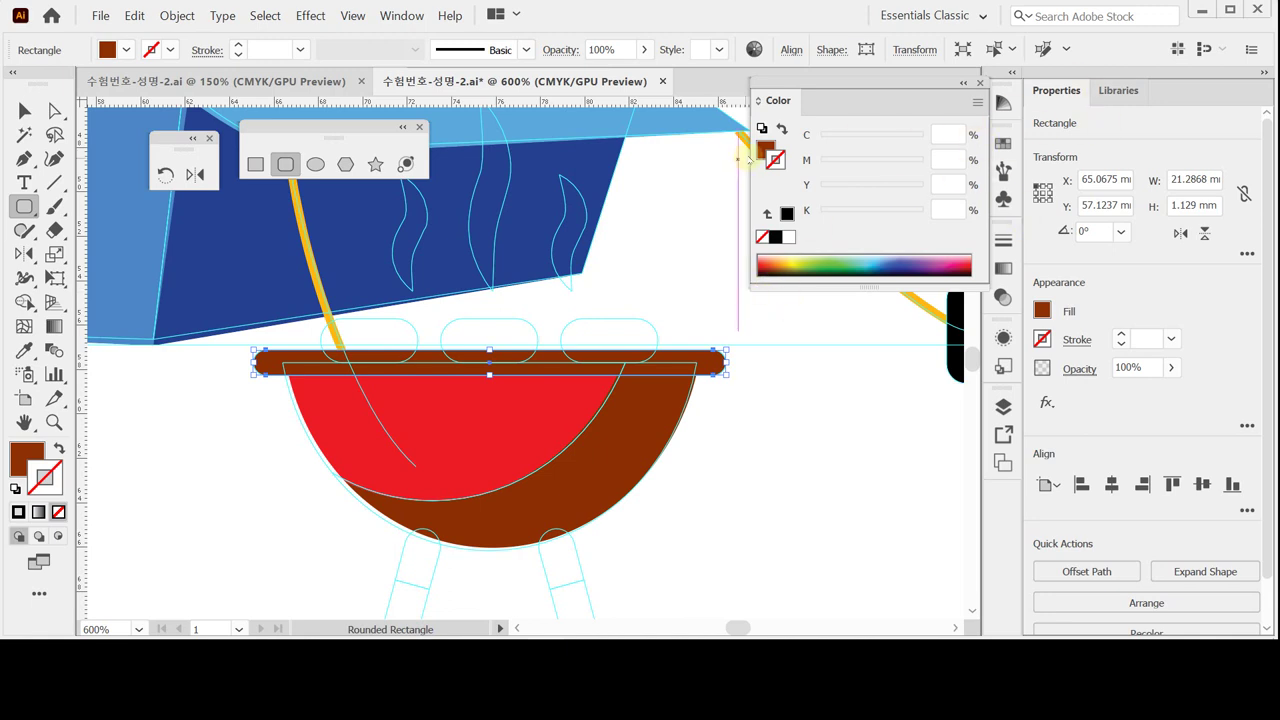
Set the grill rim's fill to orange, C 0, M 60, Y 100, K 0.
{"action": "left_click", "coordinate": [766, 150]}
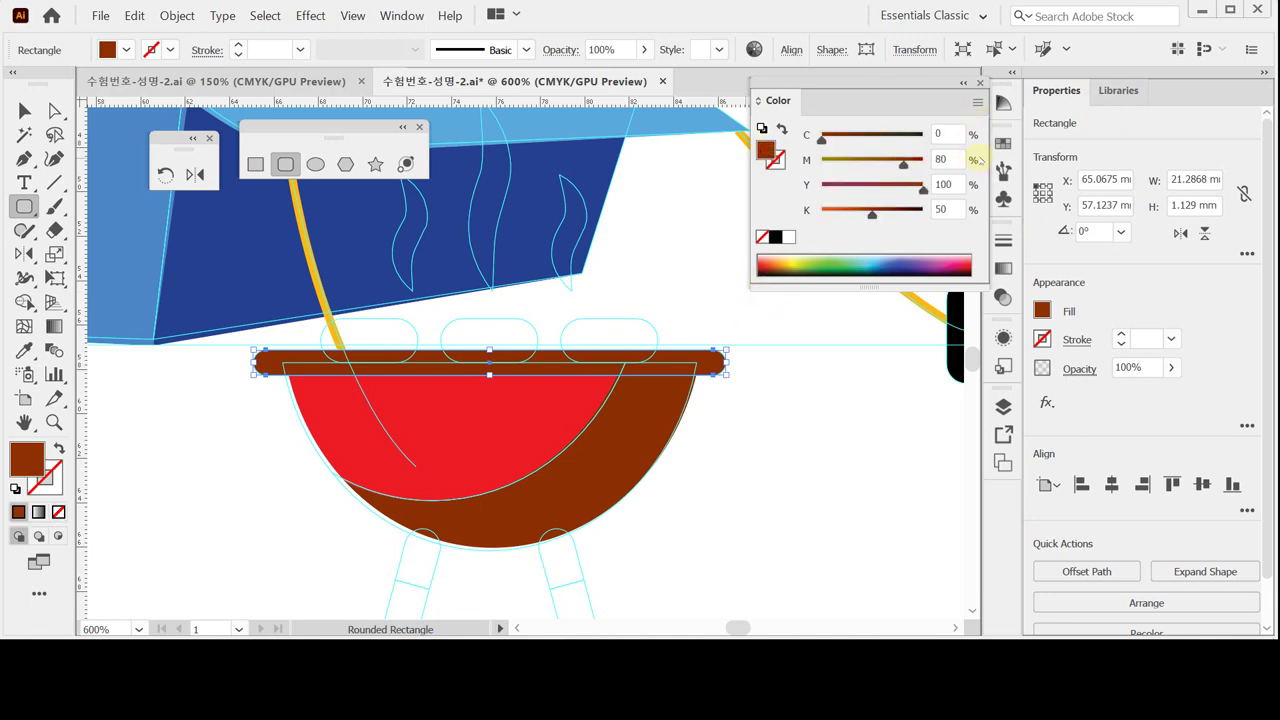
{"action": "left_click", "coordinate": [945, 159]}
{"action": "type", "text": "60"}
{"action": "key", "text": "Tab"}
{"action": "key", "text": "Tab"}
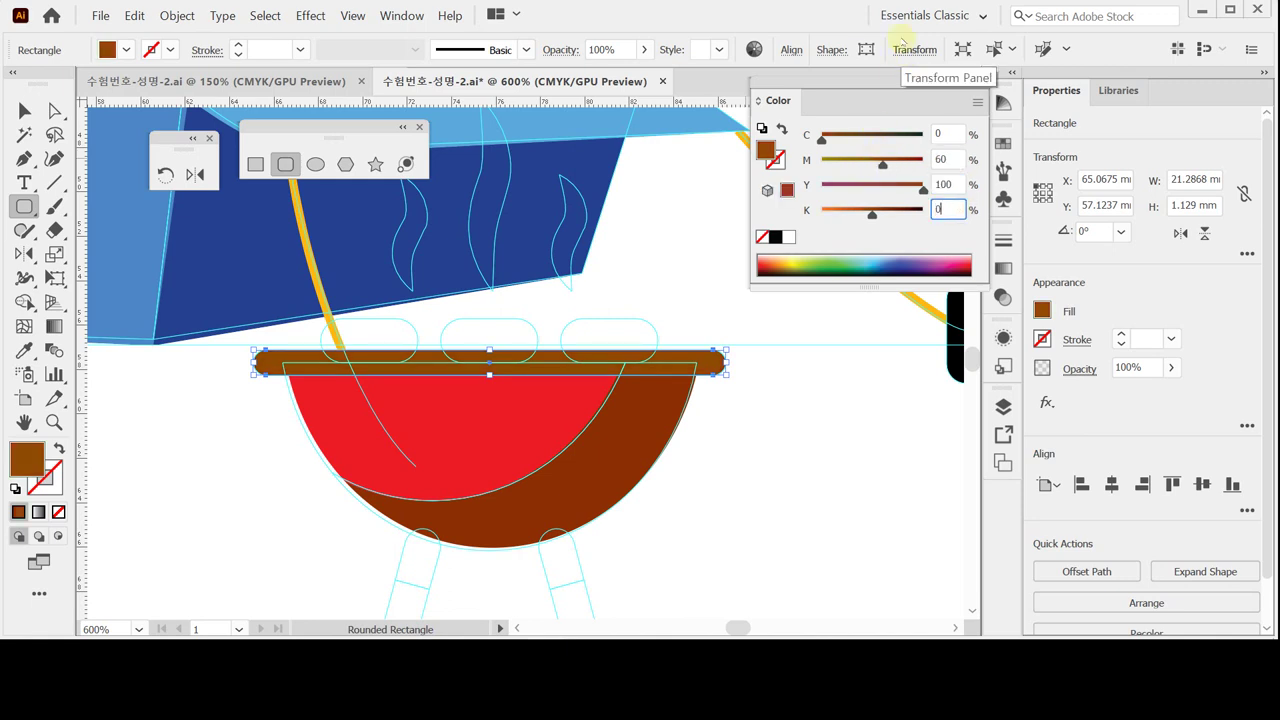
{"action": "type", "text": "0"}
{"action": "key", "text": "Tab"}
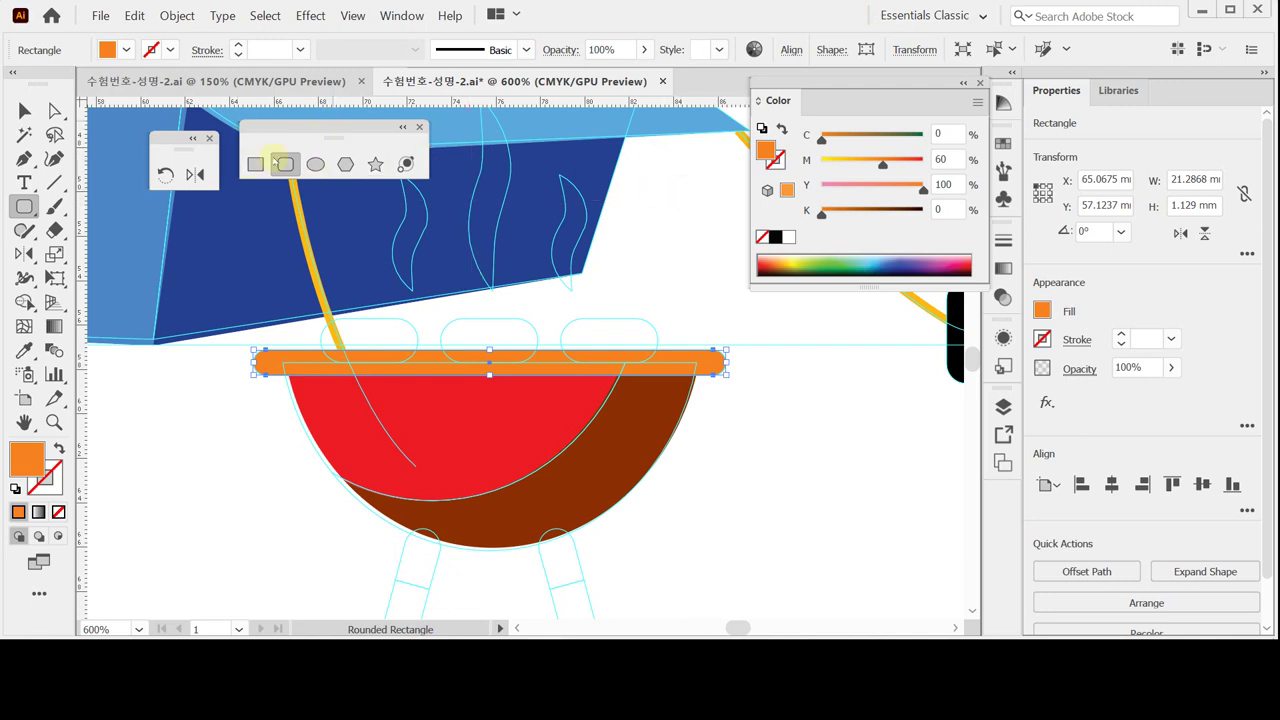
Draw a rounded rectangle about 4.4 × 2 mm over the leftmost food guide above the rim and give it the crescent's brown fill.
{"action": "key", "text": "ctrl+equal"}
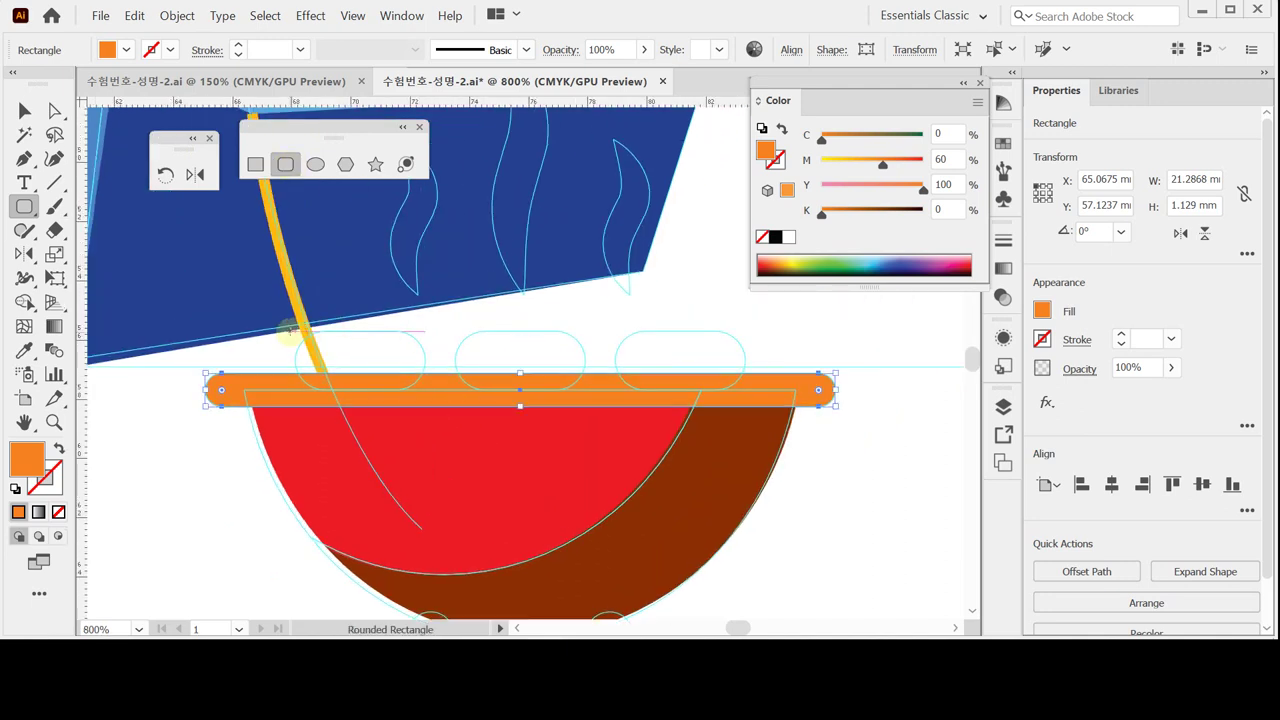
{"action": "left_click_drag", "start_coordinate": [296, 333], "coordinate": [425, 389]}
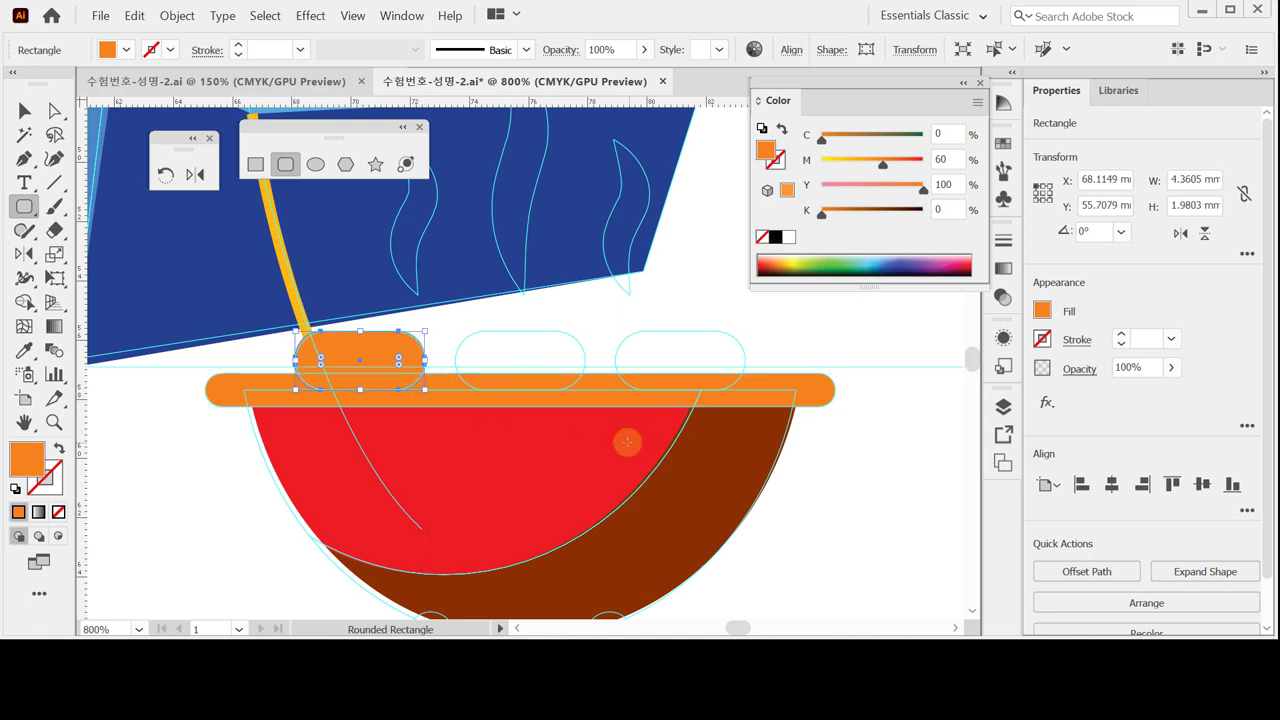
{"action": "key", "text": "i"}
{"action": "left_click", "coordinate": [721, 442]}
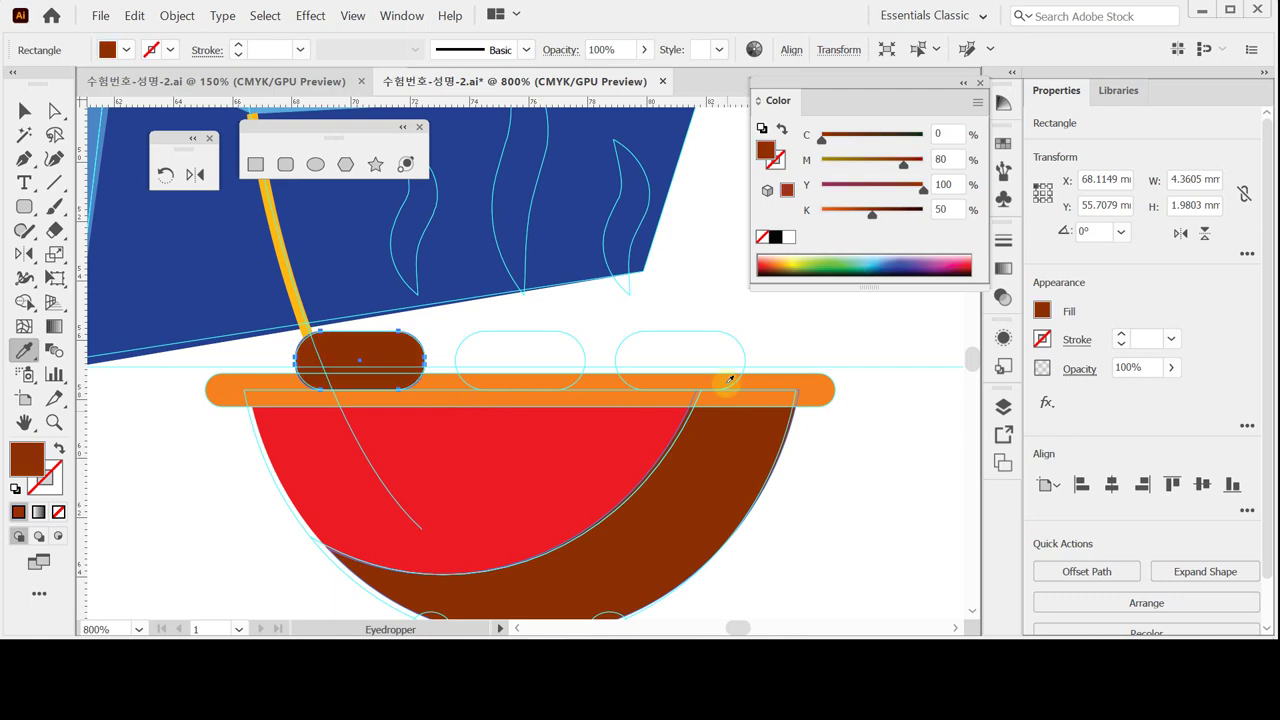
Darken the small rounded rectangle's fill by setting yellow to 80 and black to 60.
{"action": "left_click", "coordinate": [956, 186]}
{"action": "type", "text": "80"}
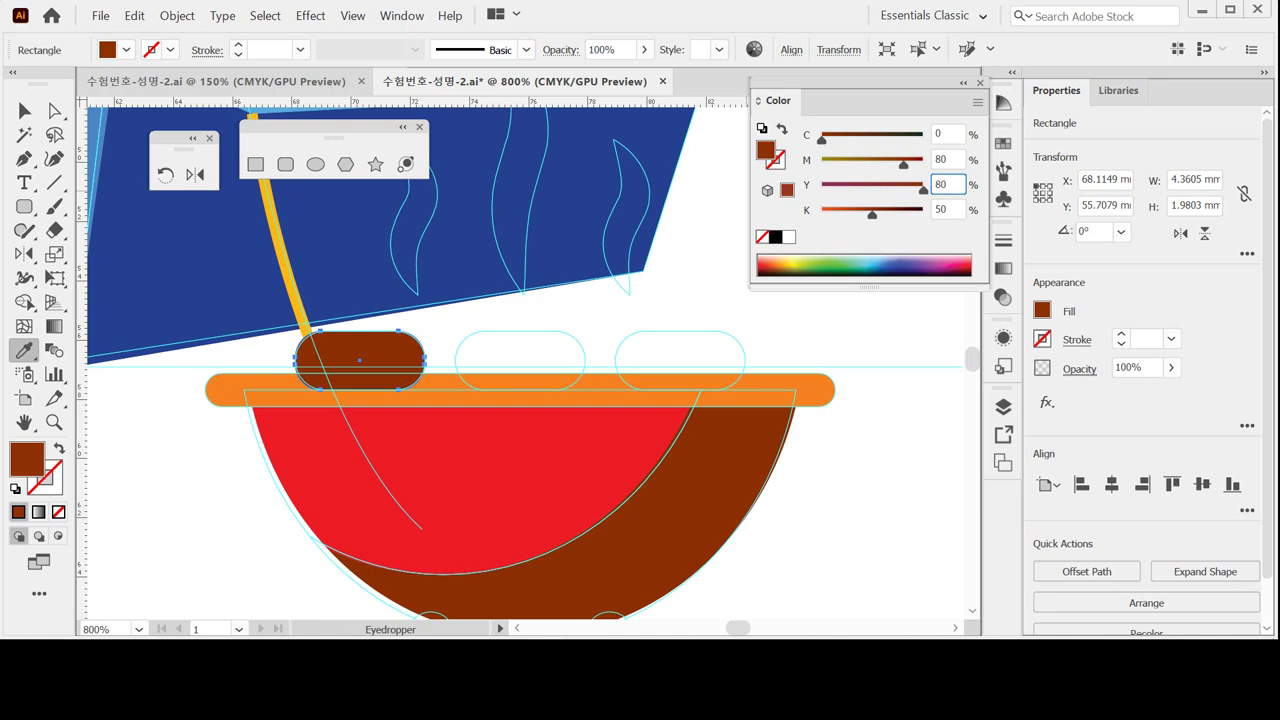
{"action": "key", "text": "Tab"}
{"action": "type", "text": "60"}
{"action": "key", "text": "Return"}
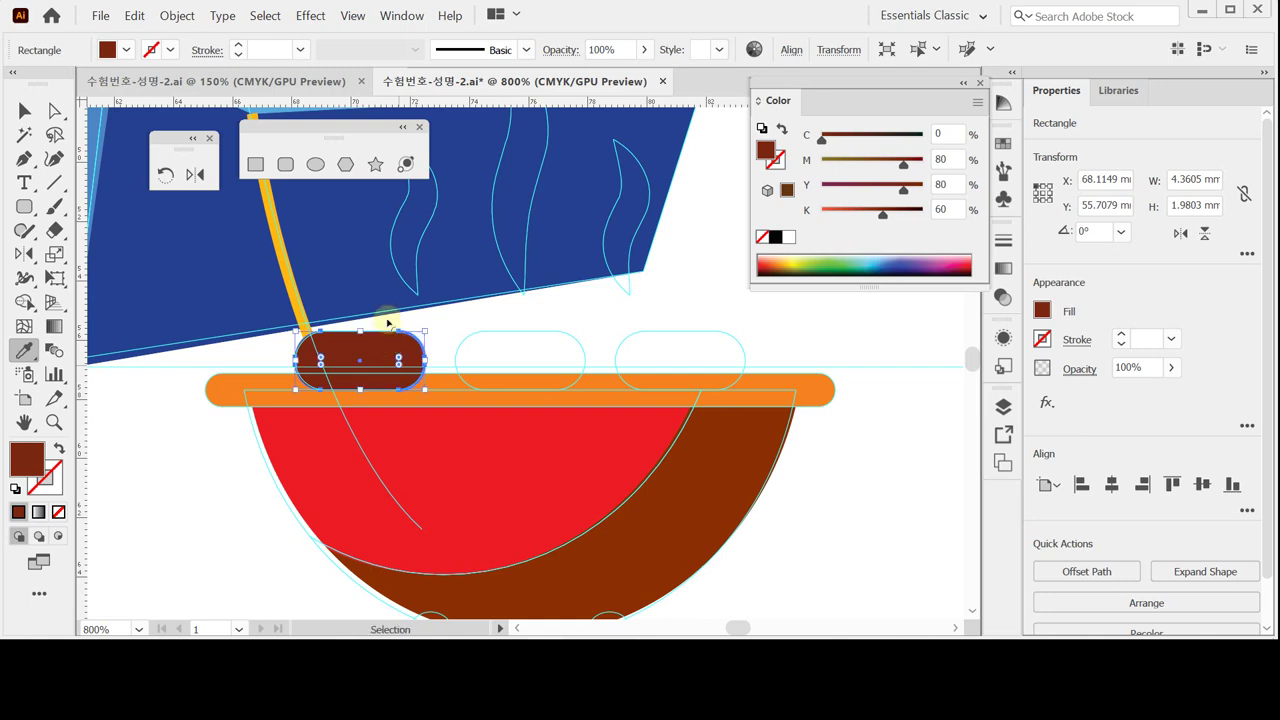
{"action": "key", "text": "ctrl"}
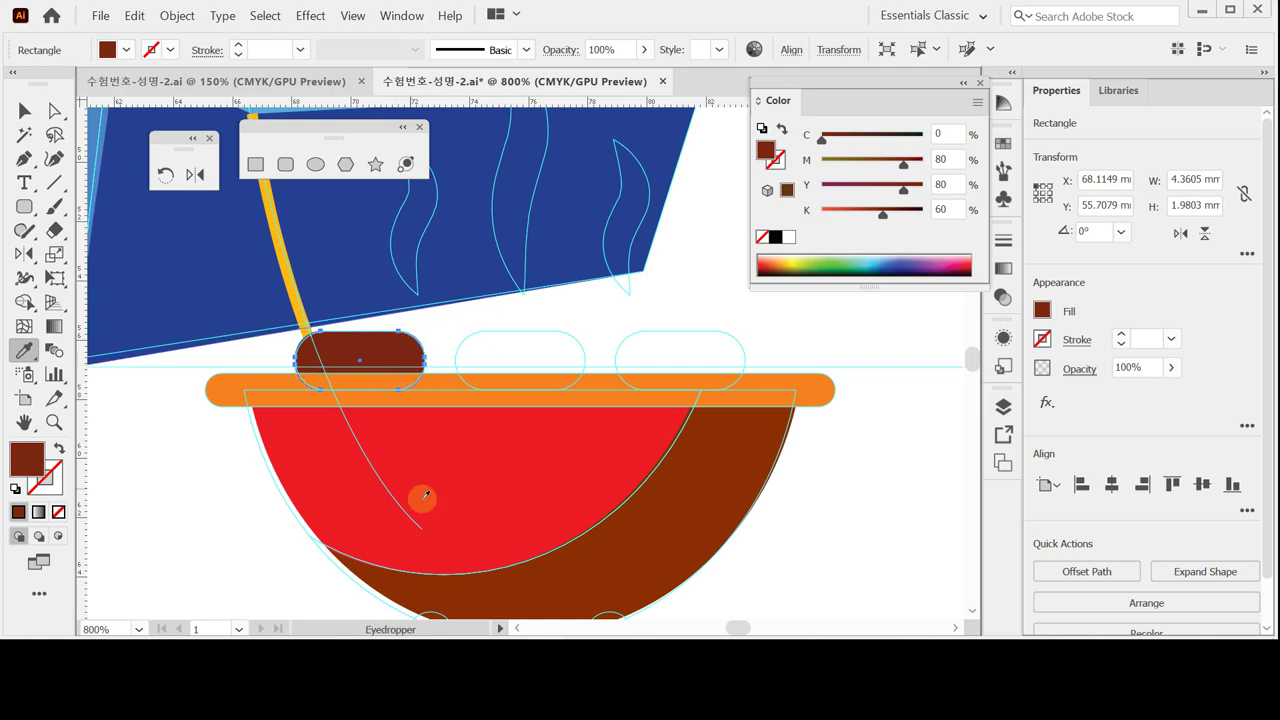
Copy the brown rounded rectangle horizontally onto the middle and right food guides, spaced about 5.4 mm apart, and save the document.
{"action": "left_click_drag", "start_coordinate": [497, 453], "coordinate": [530, 425]}
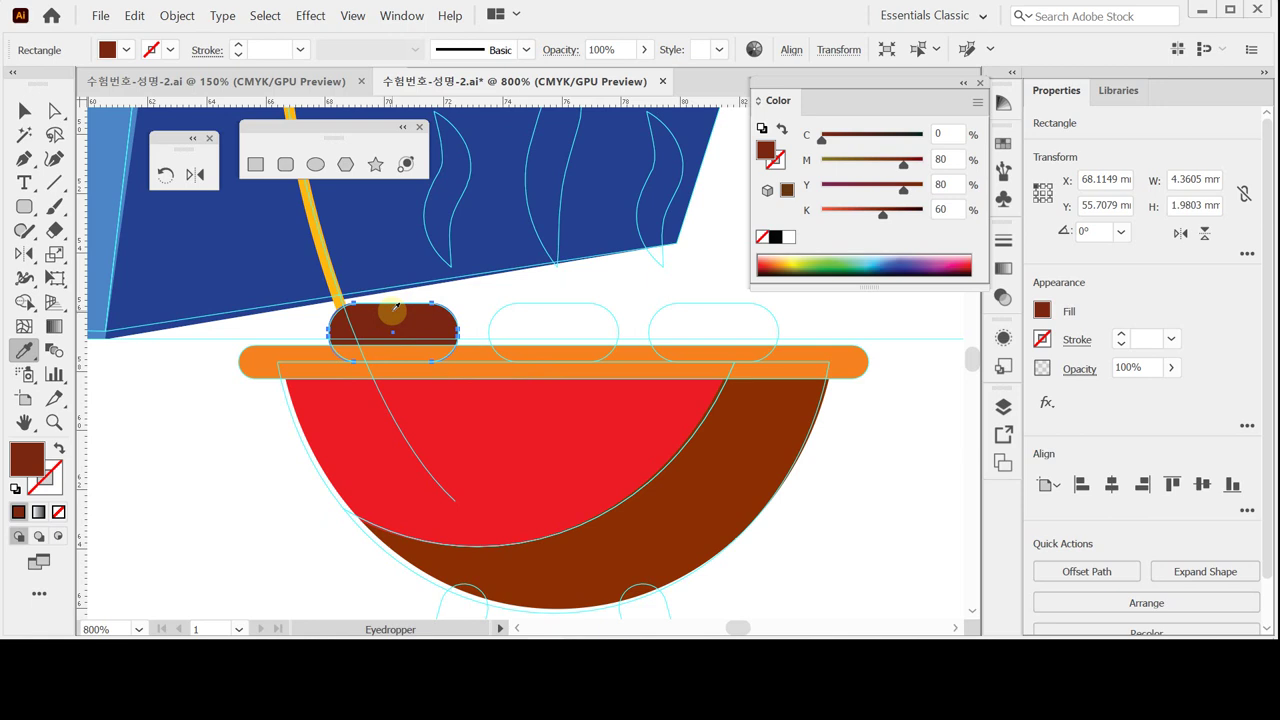
{"action": "left_click_drag", "start_coordinate": [453, 308], "coordinate": [463, 371]}
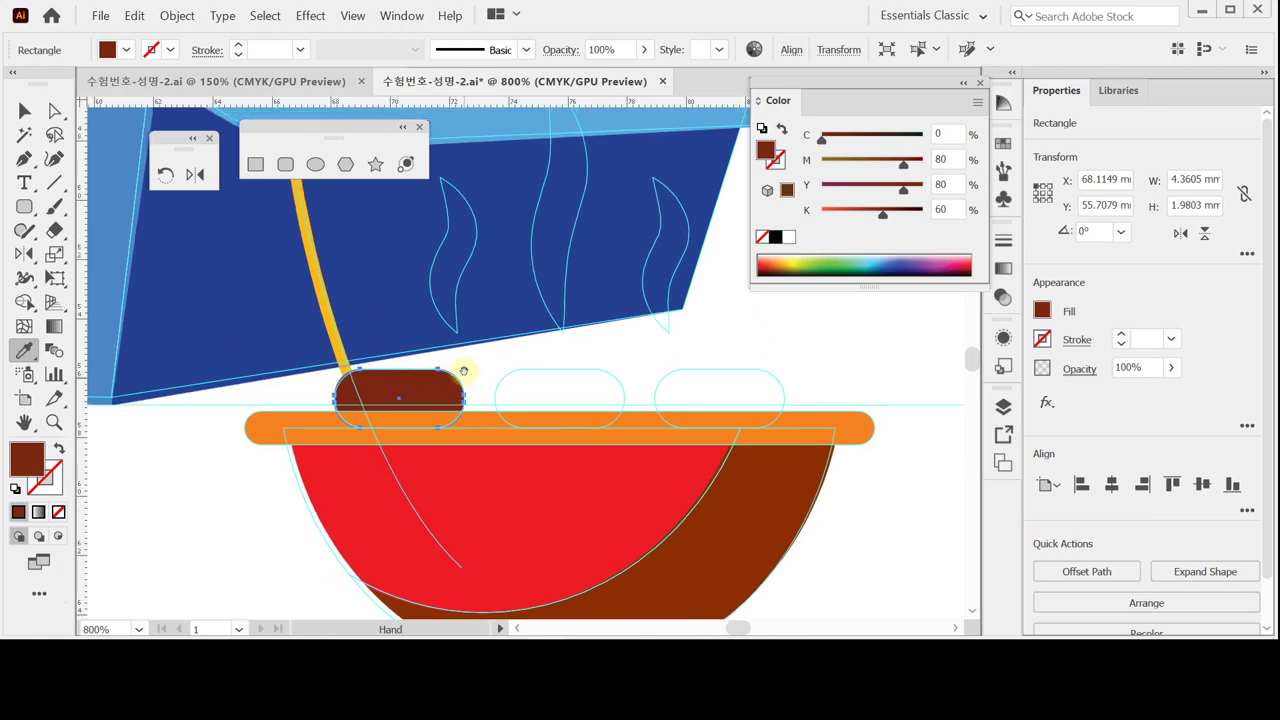
{"action": "left_click", "coordinate": [396, 393]}
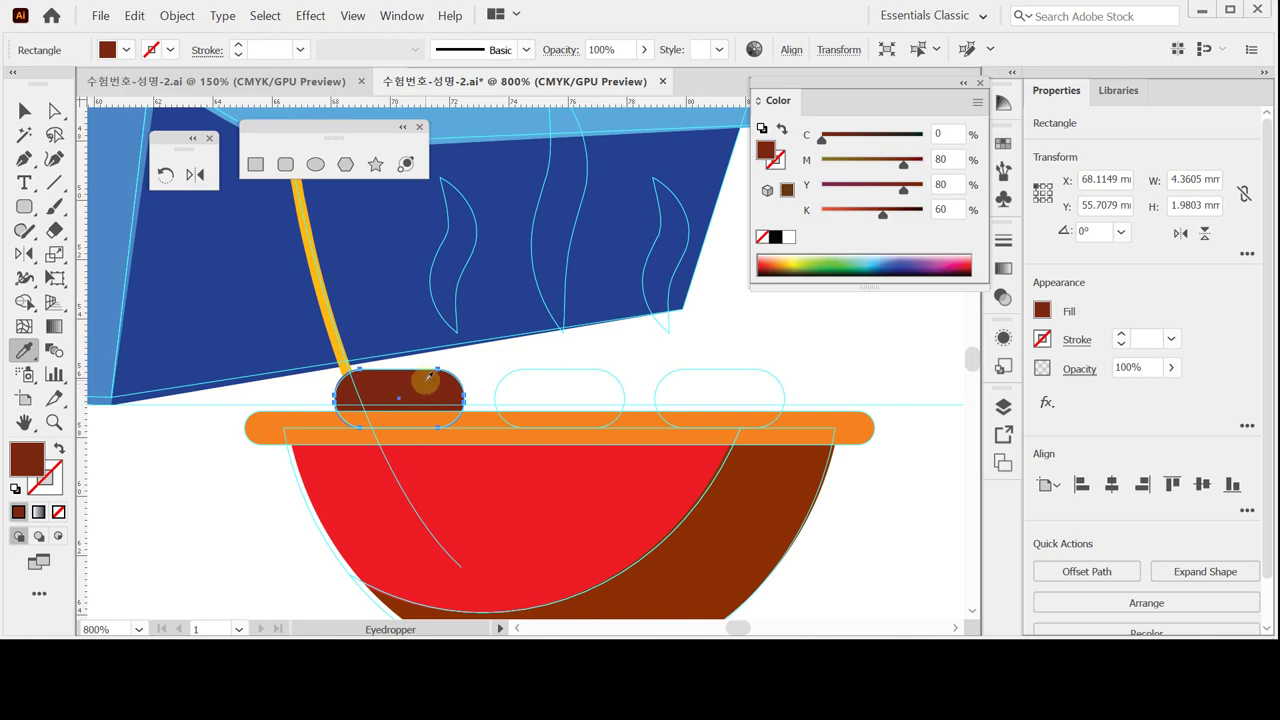
{"action": "left_click", "coordinate": [24, 111]}
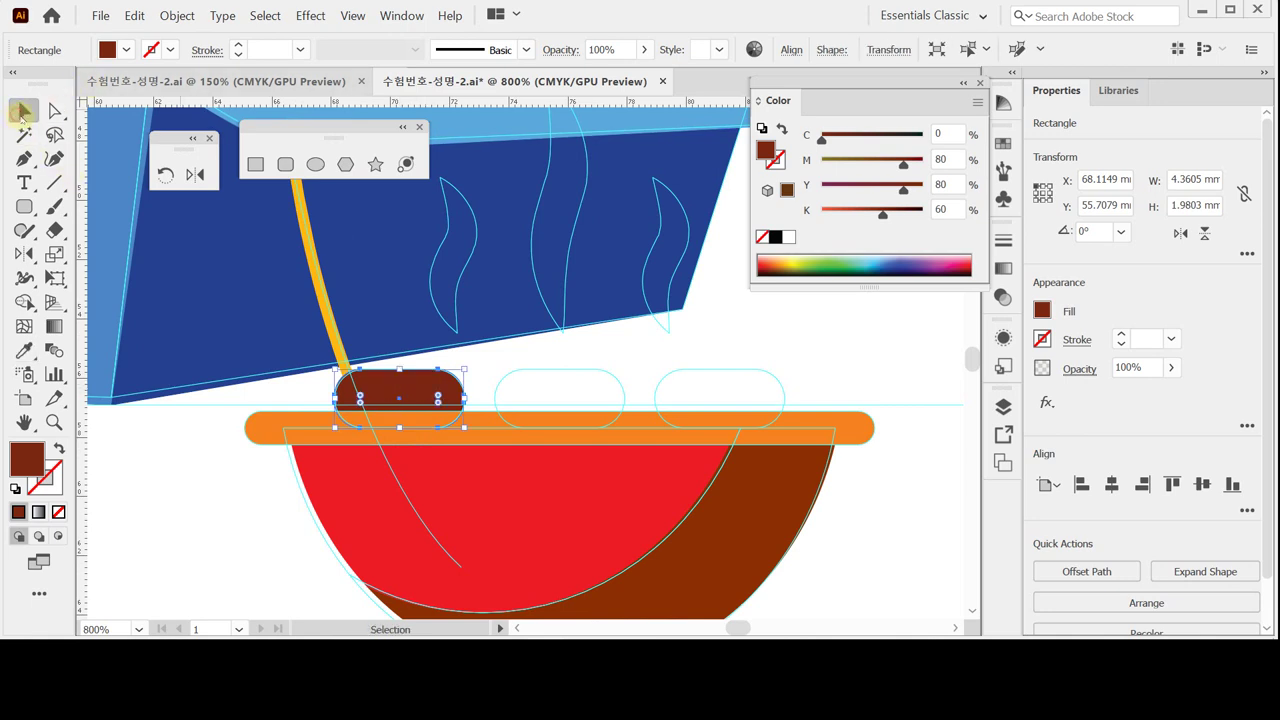
{"action": "left_click", "coordinate": [408, 388]}
{"action": "left_click_drag", "start_coordinate": [410, 391], "coordinate": [574, 392]}
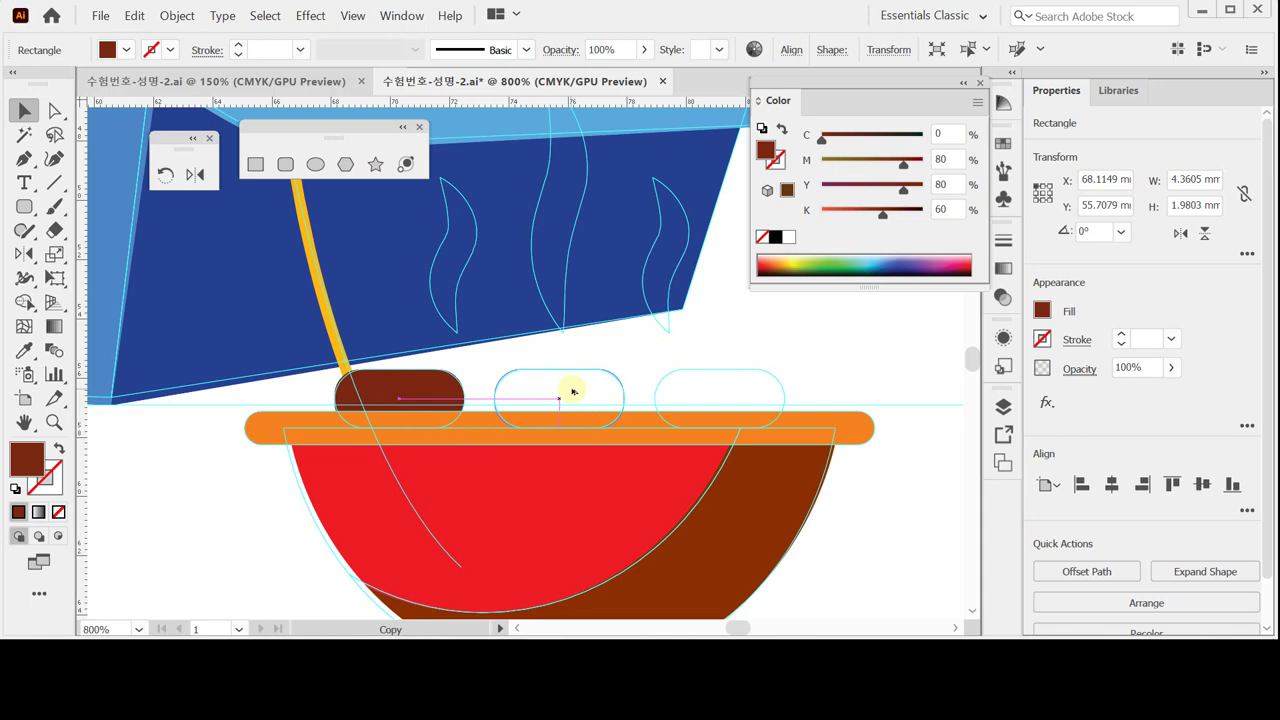
{"action": "mouse_move", "coordinate": [573, 392]}
{"action": "left_mouse_down"}
{"action": "mouse_move", "coordinate": [531, 383]}
{"action": "mouse_move", "coordinate": [572, 392]}
{"action": "left_mouse_up"}
{"action": "key", "text": "shift"}
{"action": "left_click_drag", "start_coordinate": [572, 392], "coordinate": [570, 392]}
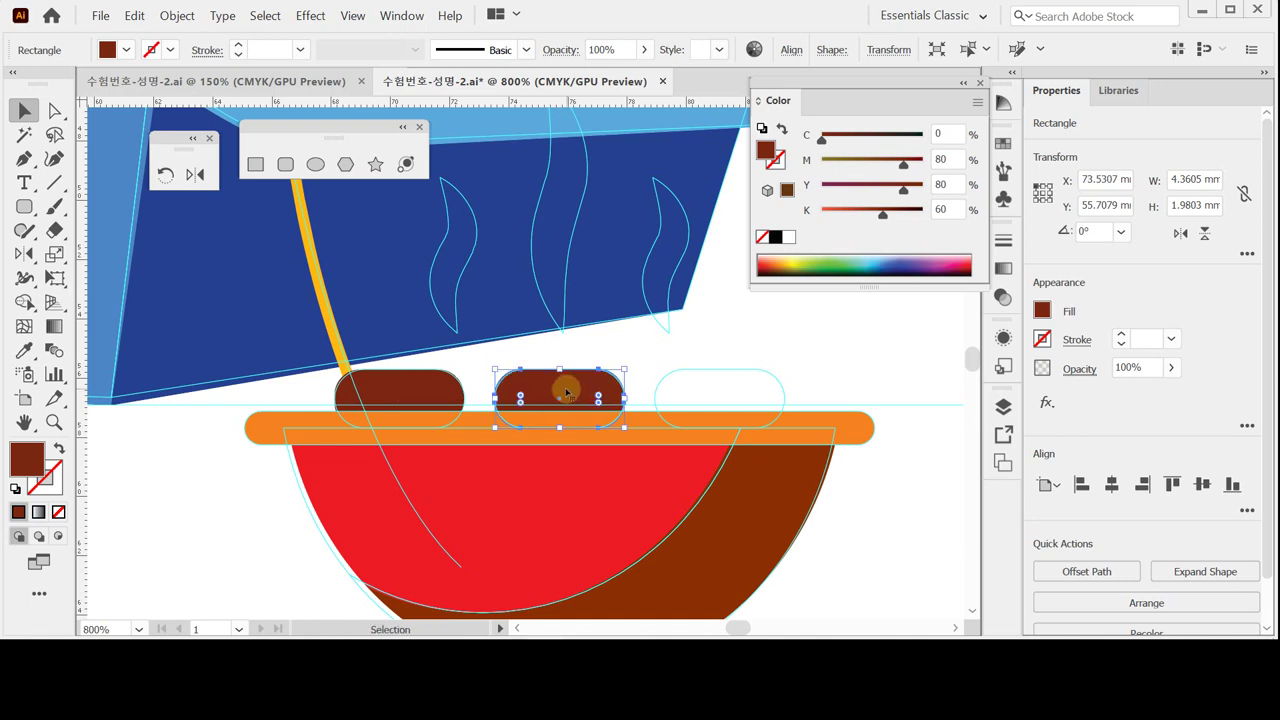
{"action": "key", "text": "ctrl+d"}
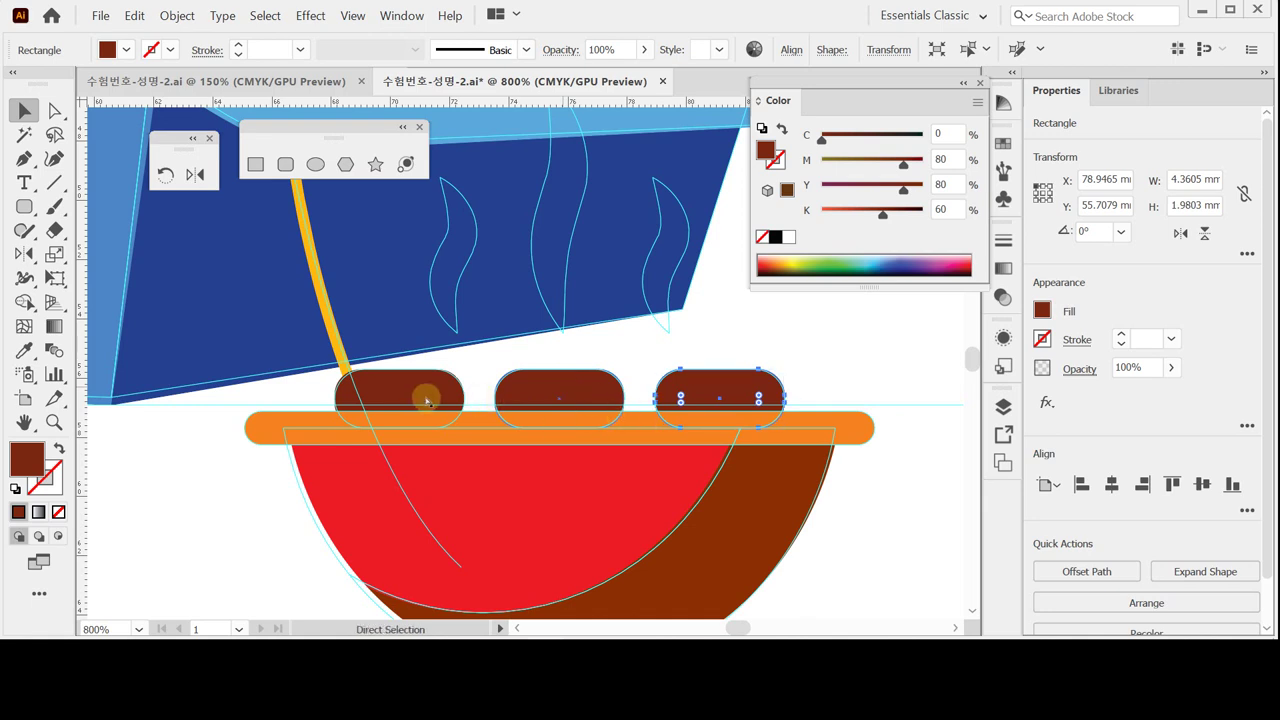
{"action": "key", "text": "ctrl+s"}
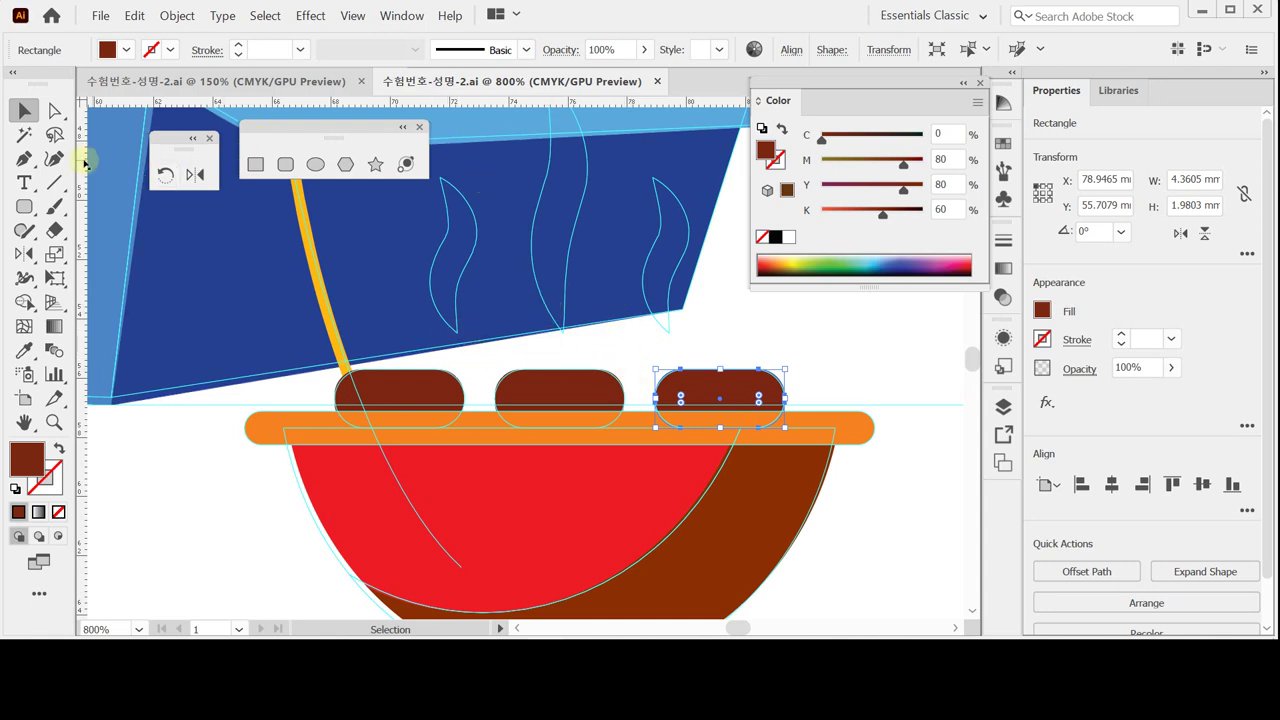
With nothing selected, set no fill and a light grey stroke of C 0, M 0, Y 0, K 10 for the Pen tool.
{"action": "left_click", "coordinate": [25, 158]}
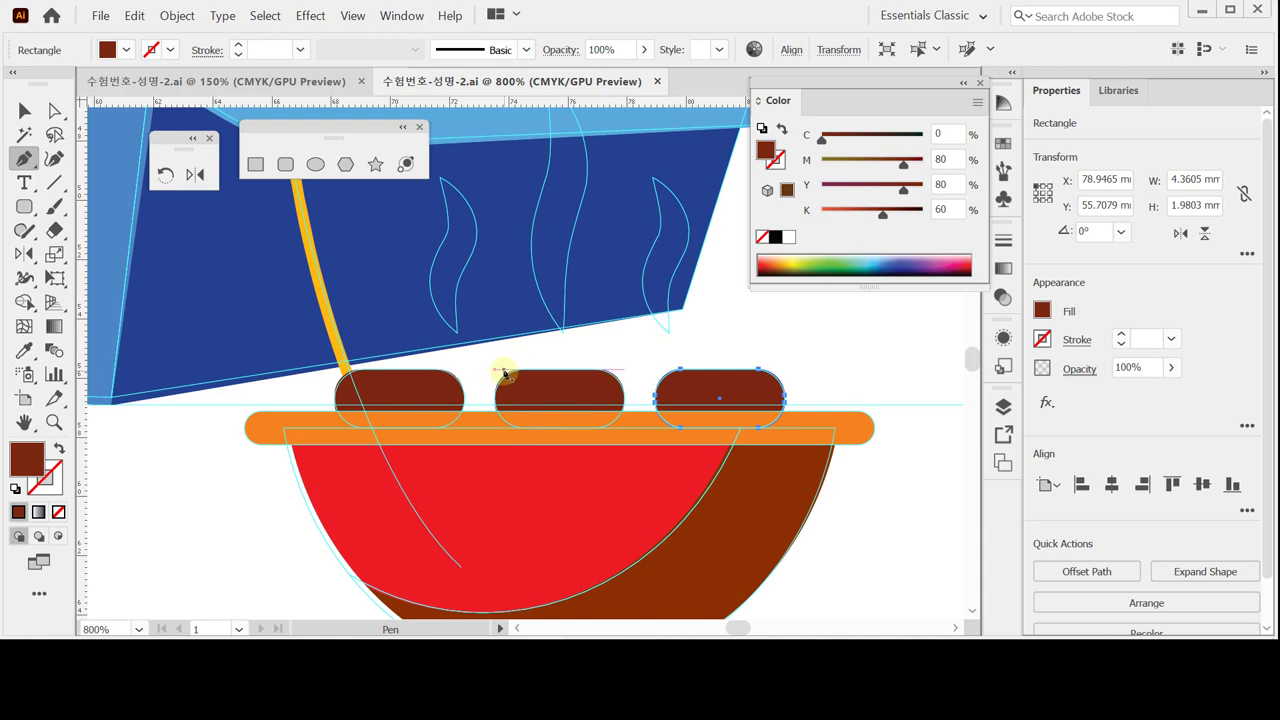
{"action": "key", "text": "ctrl+space"}
{"action": "left_click", "coordinate": [512, 288]}
{"action": "left_click", "coordinate": [566, 335]}
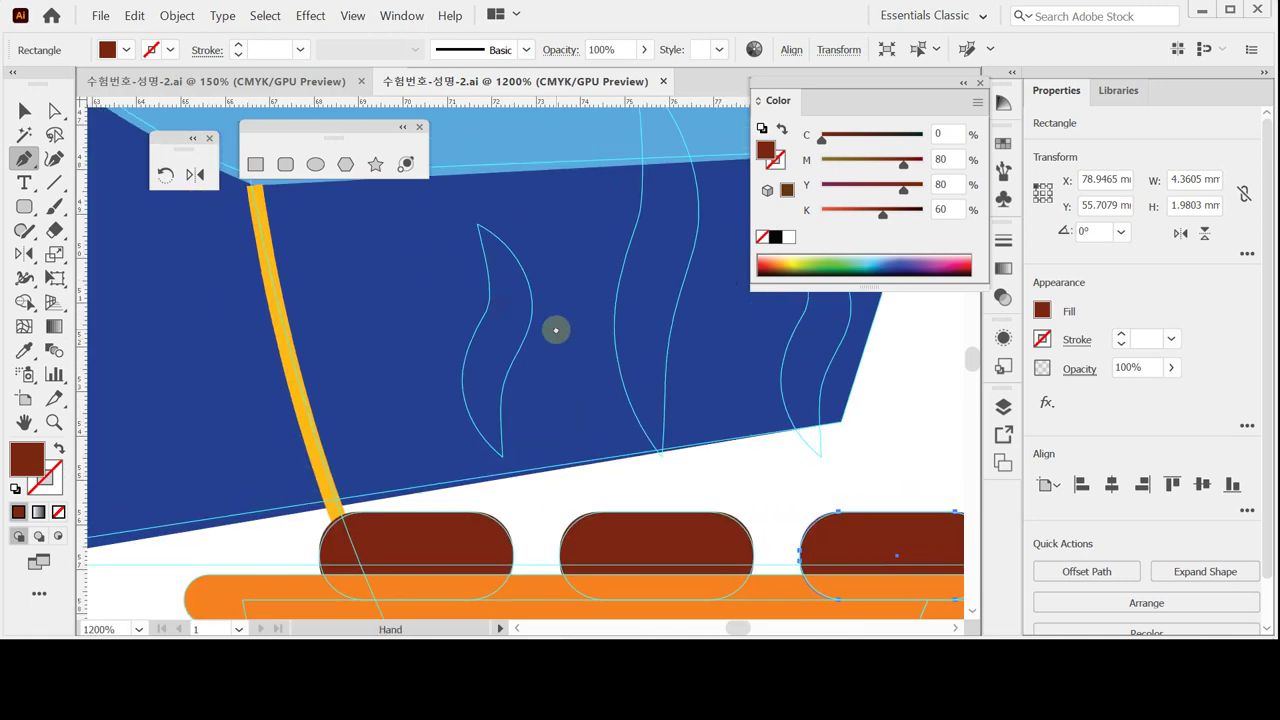
{"action": "left_click", "coordinate": [583, 471], "text": "ctrl"}
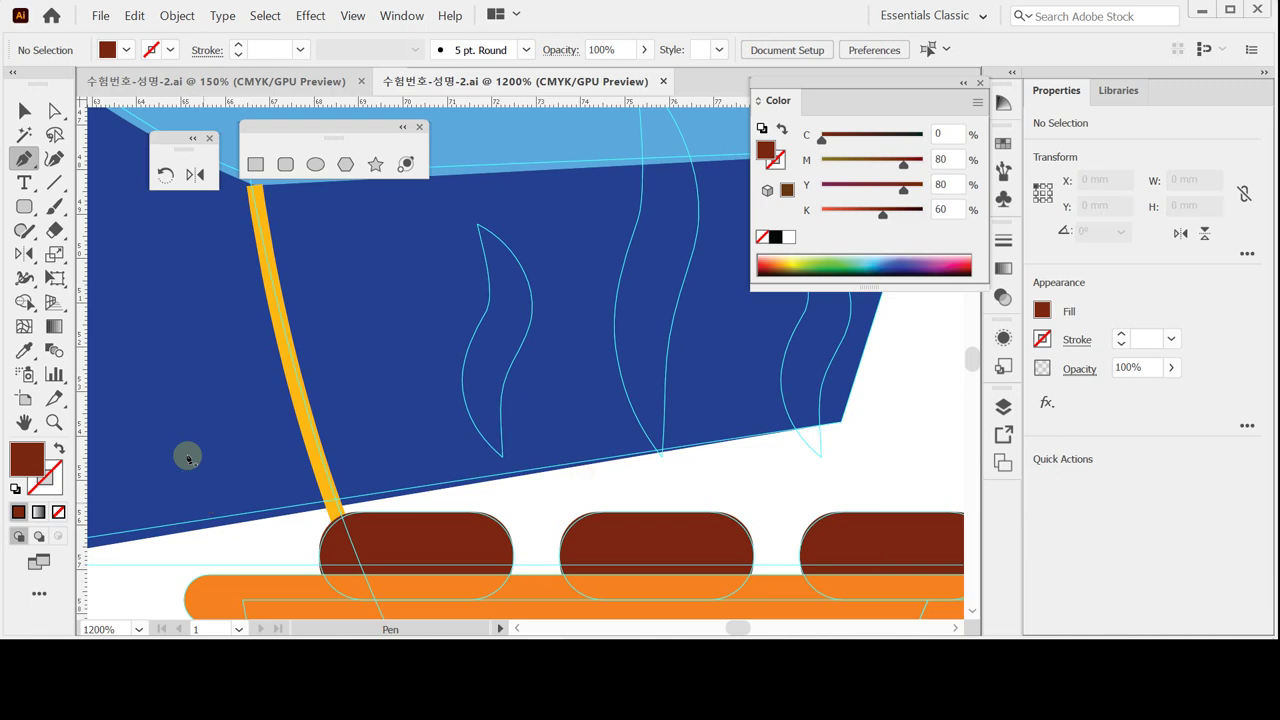
{"action": "left_click", "coordinate": [59, 449]}
{"action": "left_click", "coordinate": [46, 483]}
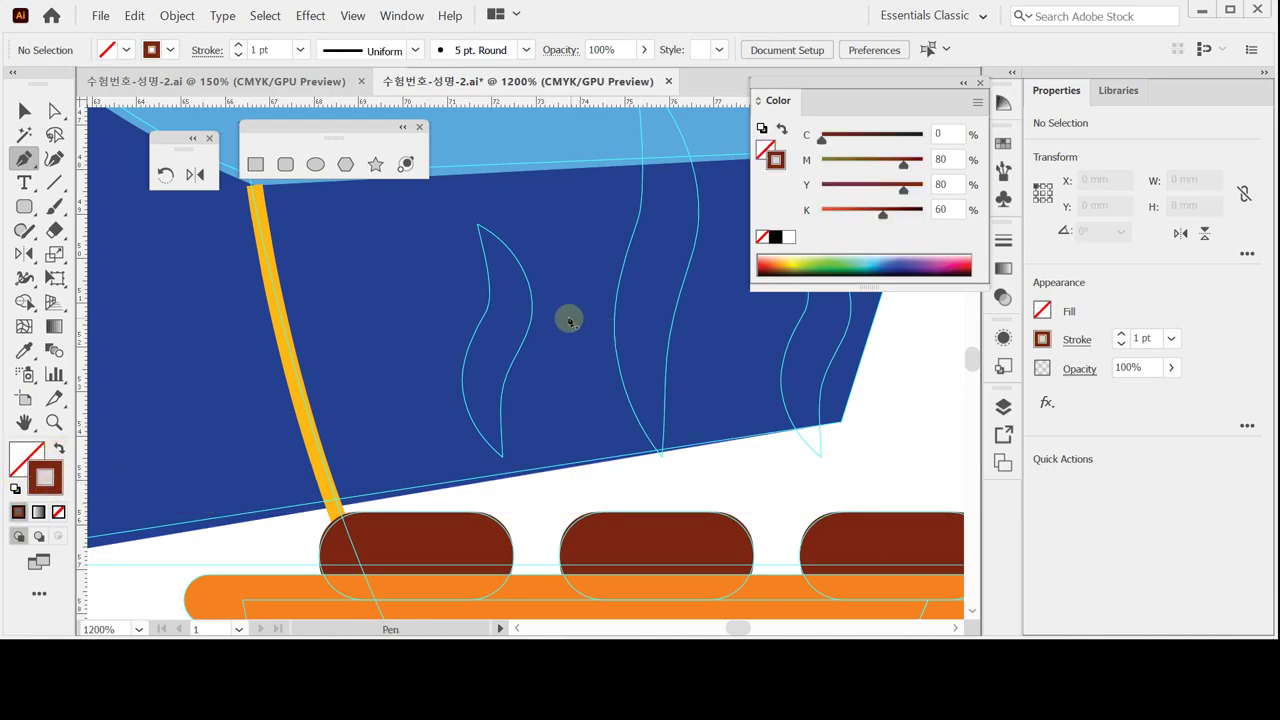
{"action": "left_click", "coordinate": [948, 210]}
{"action": "left_click", "coordinate": [788, 237]}
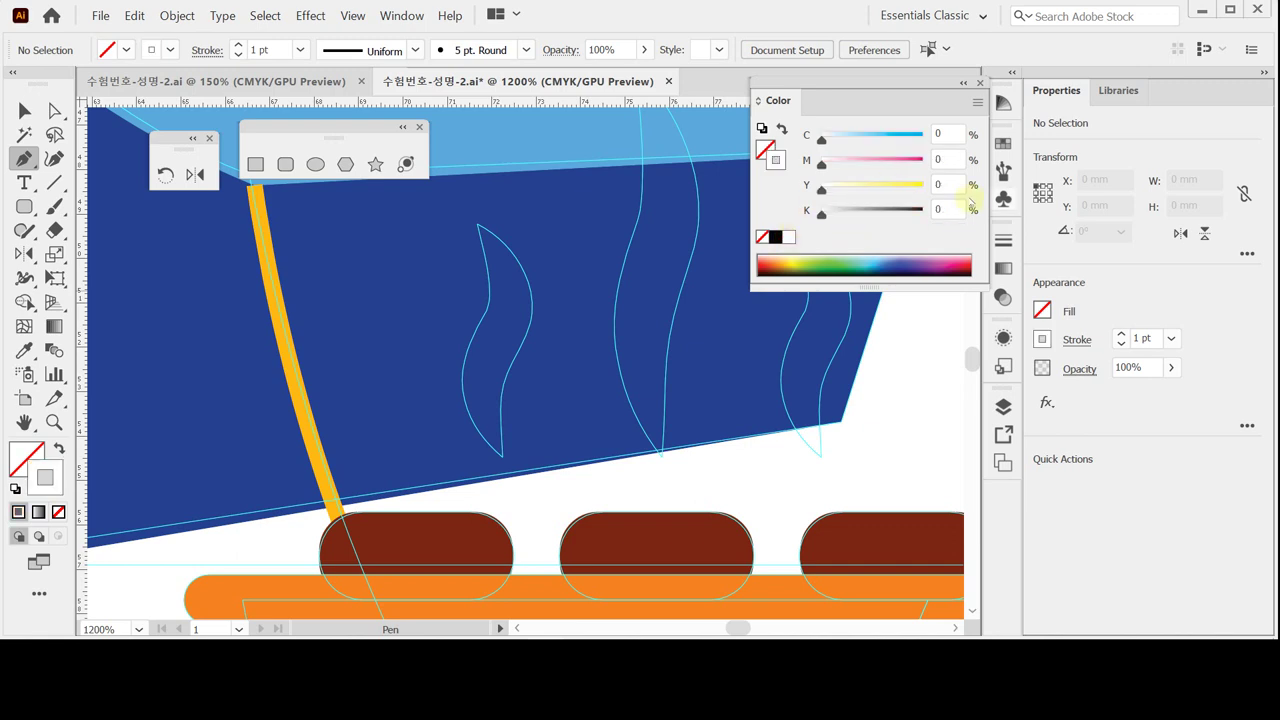
{"action": "left_click", "coordinate": [947, 210]}
{"action": "type", "text": "10"}
{"action": "key", "text": "Return"}
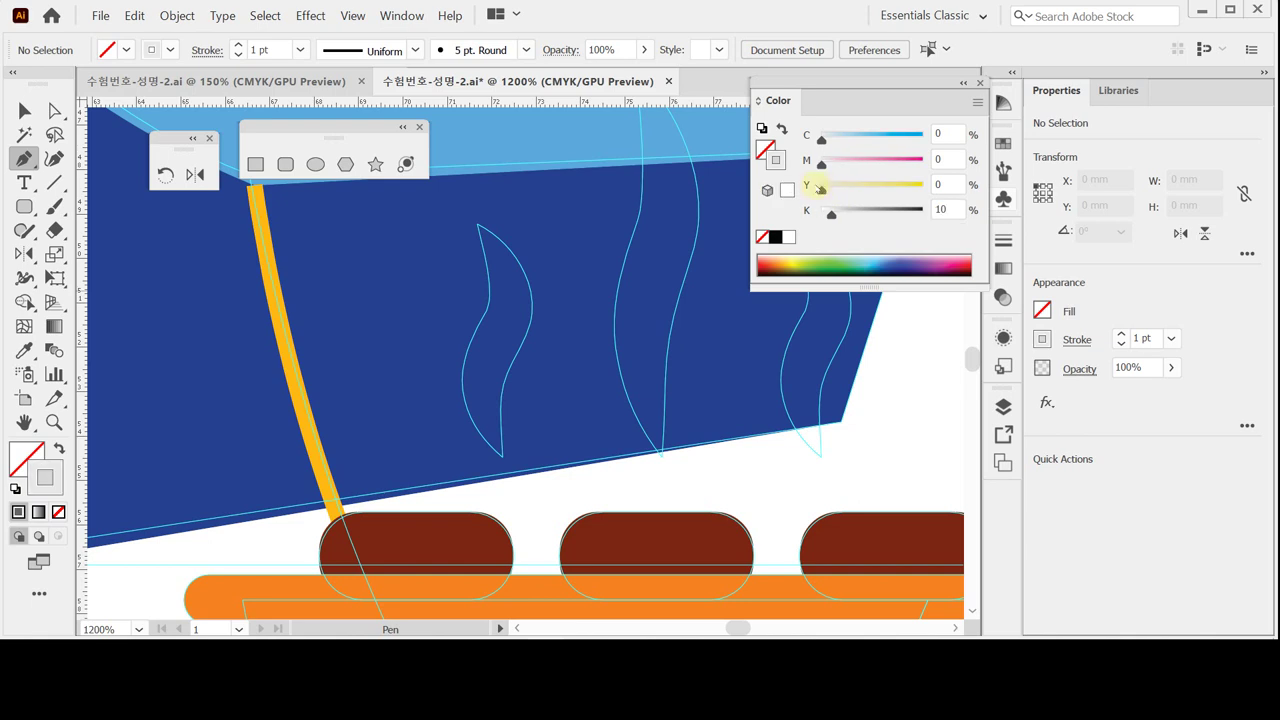
Draw an S-shaped open path about 5.2 mm tall through the centre of the leftmost steam guide, from its upper to its lower tip.
{"action": "left_click", "coordinate": [462, 223]}
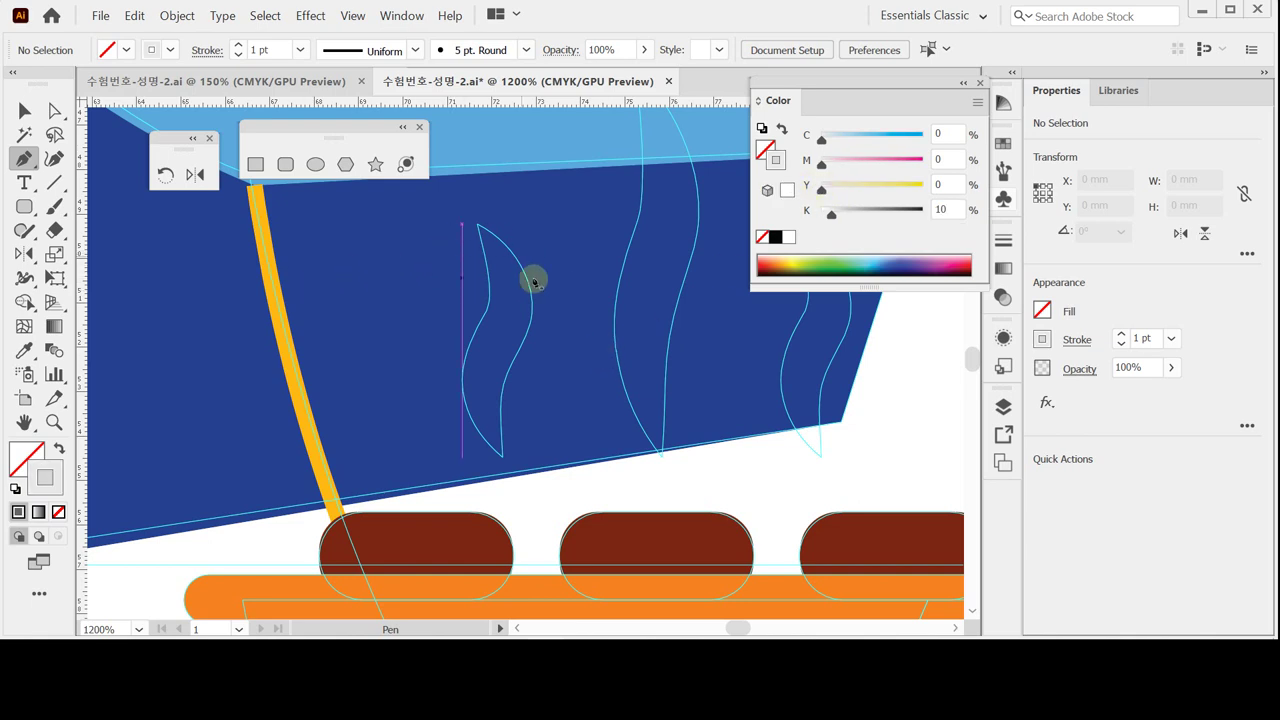
{"action": "left_click", "coordinate": [478, 227]}
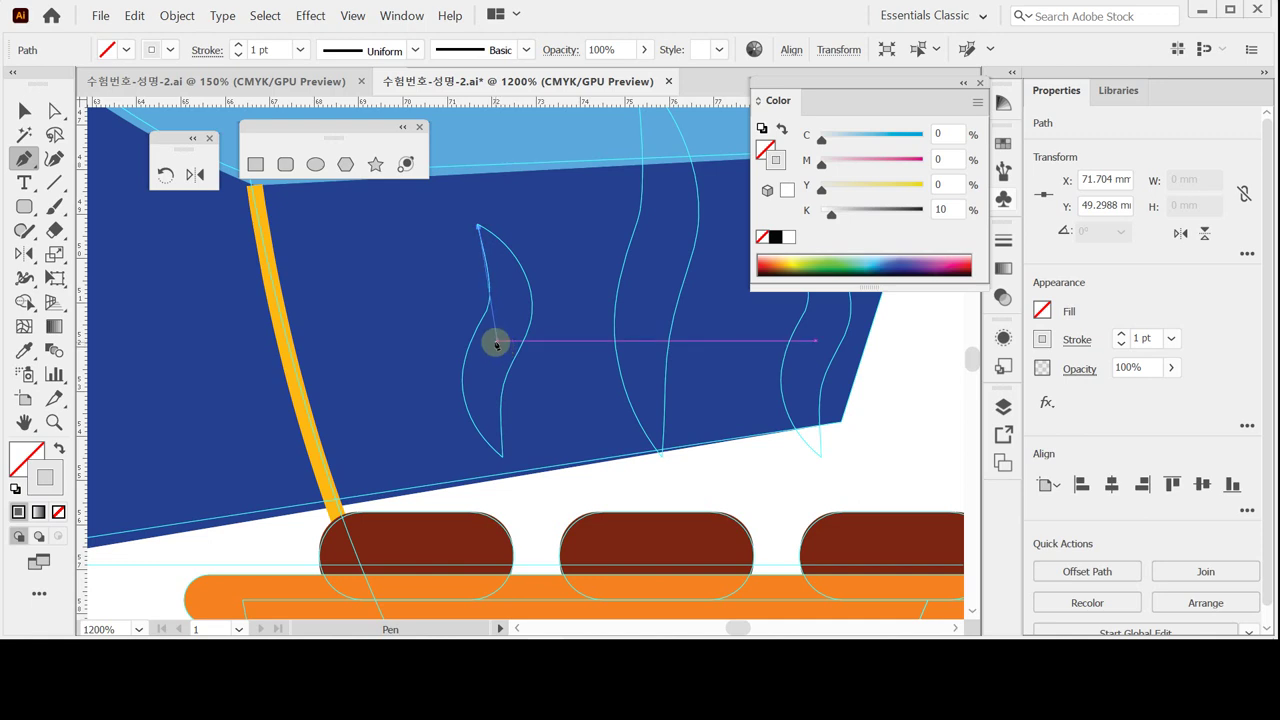
{"action": "left_click_drag", "start_coordinate": [512, 316], "coordinate": [505, 346]}
{"action": "left_click", "coordinate": [503, 457]}
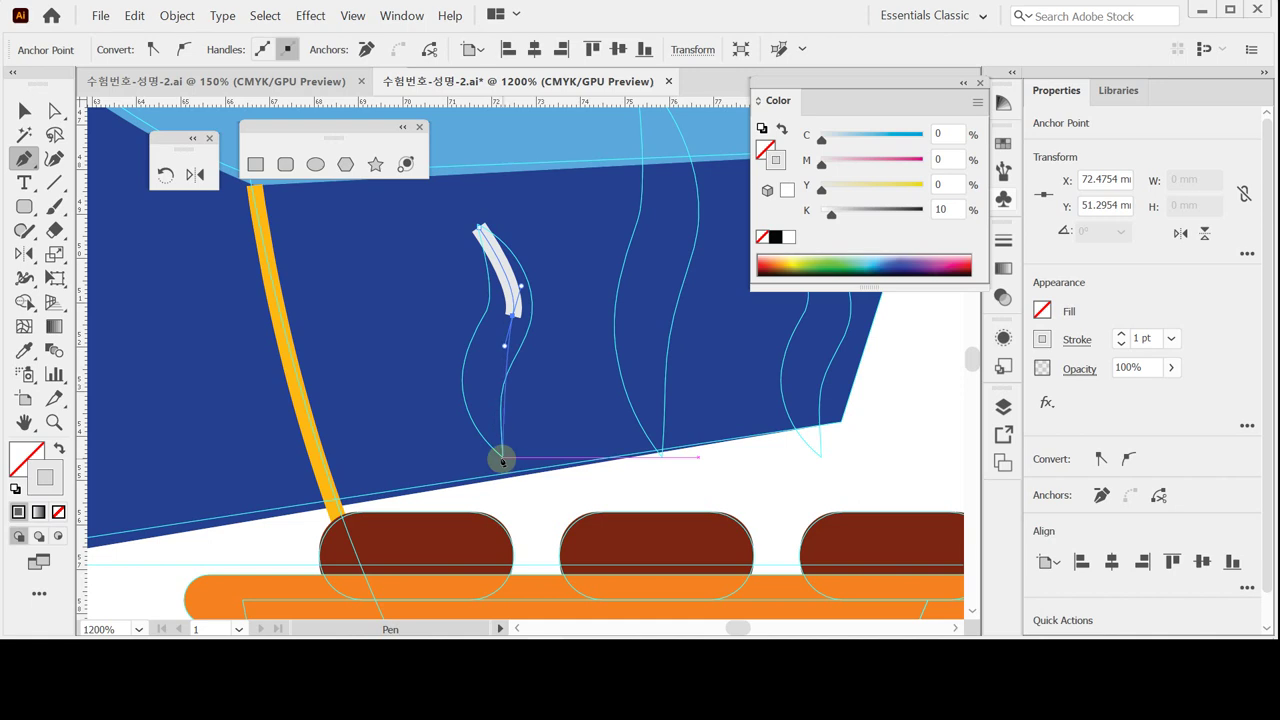
{"action": "left_click_drag", "start_coordinate": [510, 466], "coordinate": [542, 545]}
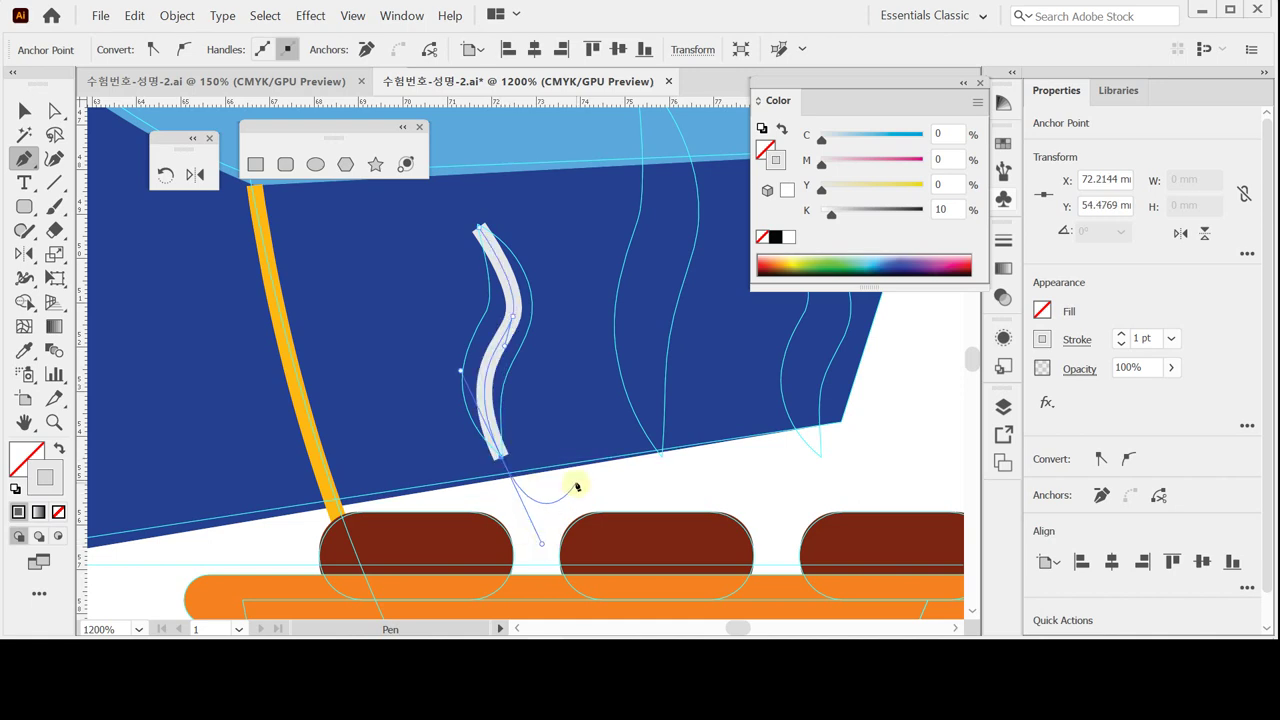
Set the steam path's stroke weight to 3 pt and apply Width Profile 1 so both ends taper.
{"action": "left_click", "coordinate": [1121, 334]}
{"action": "left_click", "coordinate": [1121, 334]}
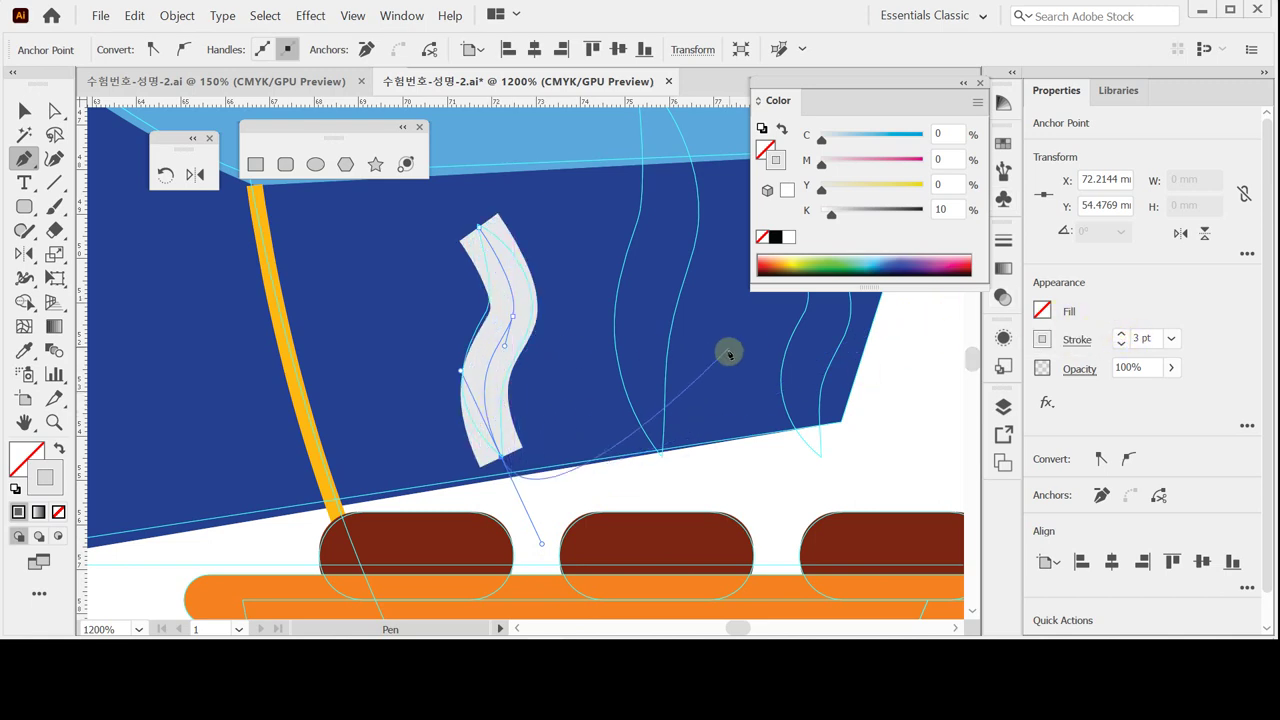
{"action": "left_click", "coordinate": [1076, 340]}
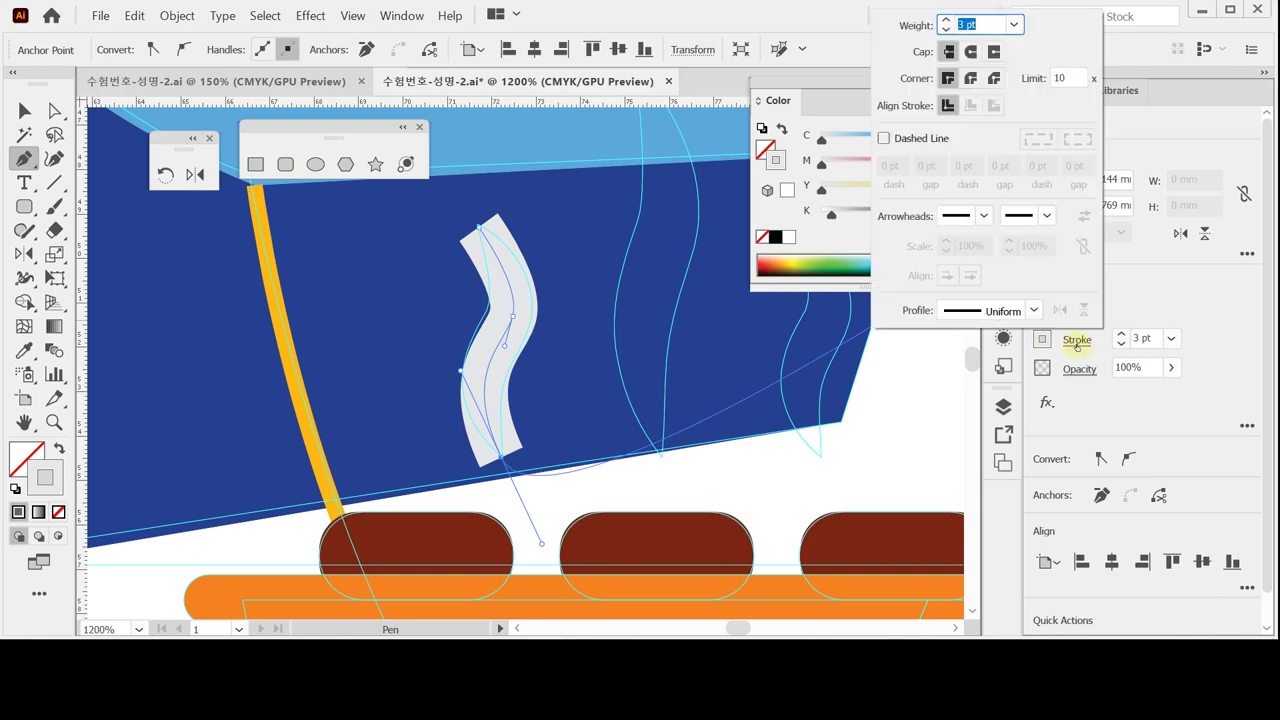
{"action": "left_click", "coordinate": [1034, 310]}
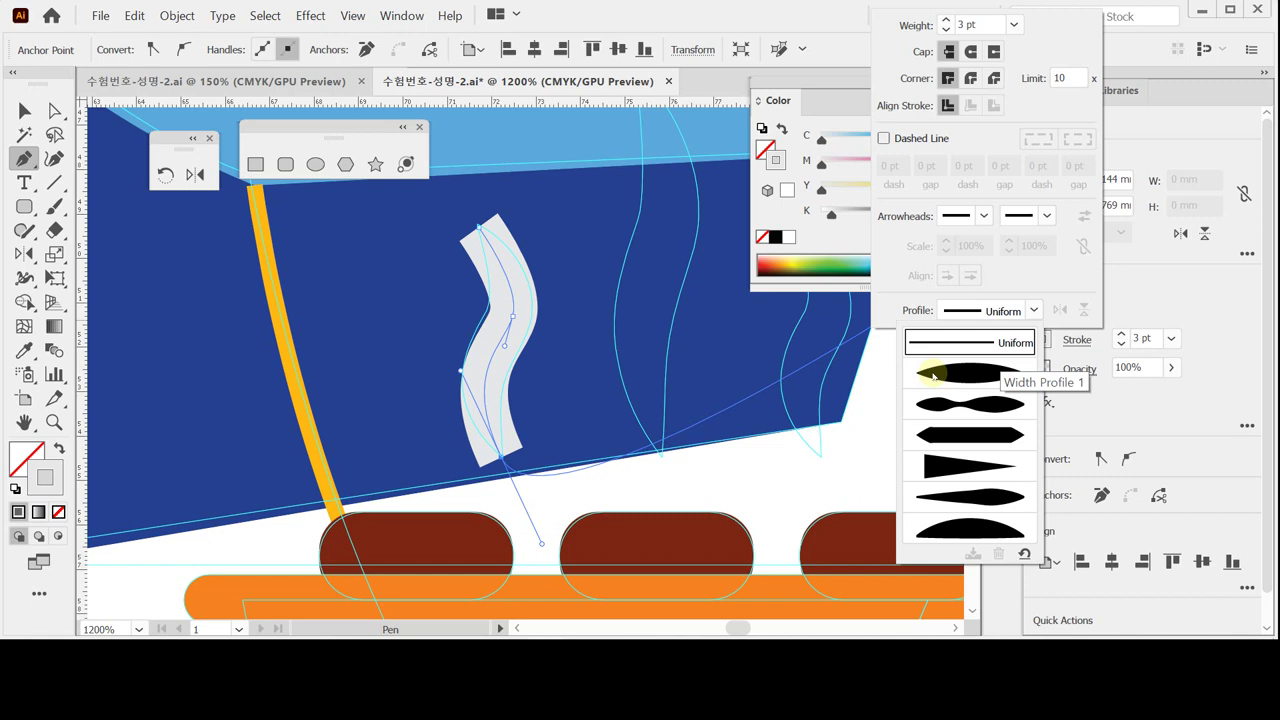
{"action": "key", "text": "Escape"}
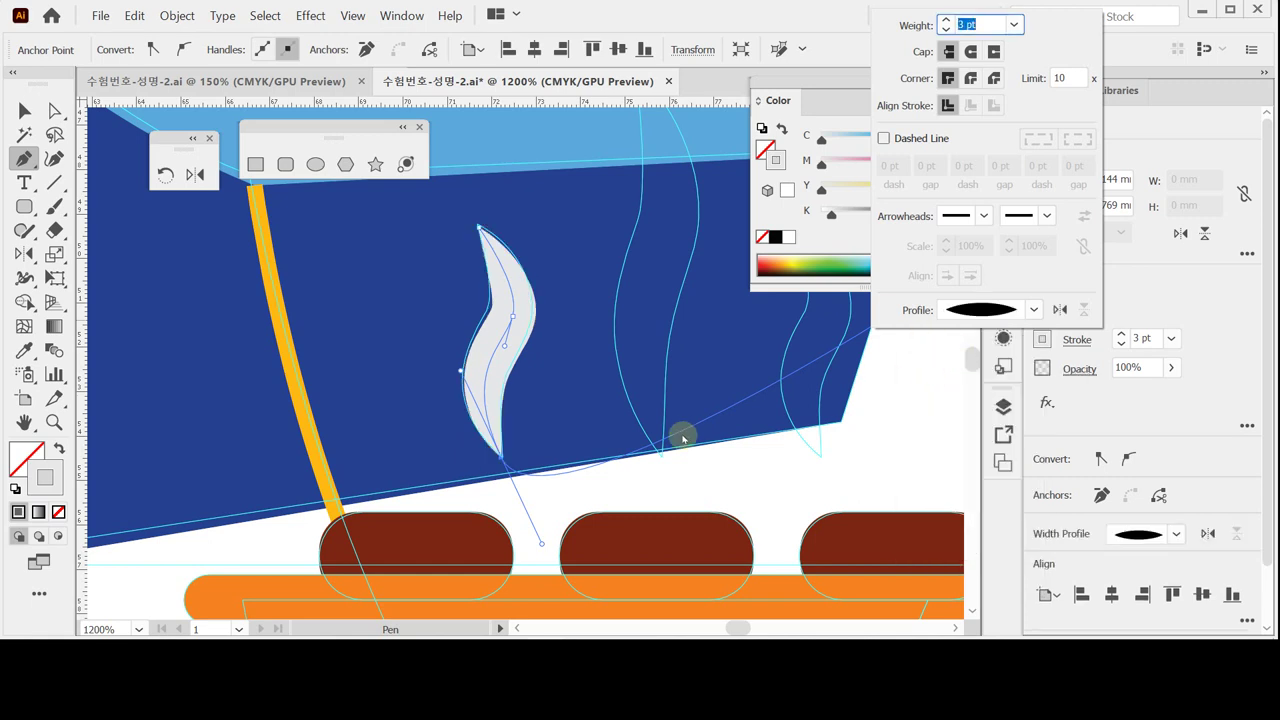
Move the steam path's middle anchor point slightly up and left to fit the tapered stroke to the guide outline.
{"action": "left_click", "coordinate": [513, 318], "text": "ctrl"}
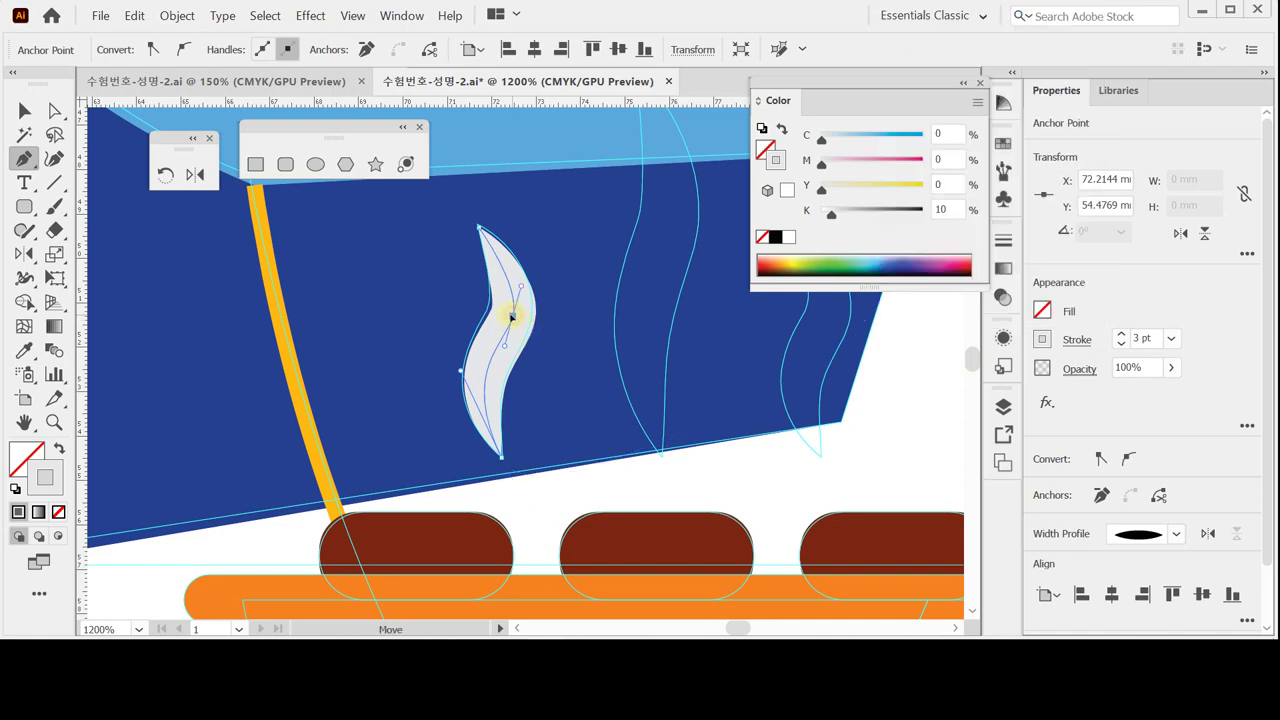
{"action": "left_click_drag", "start_coordinate": [513, 318], "coordinate": [507, 312]}
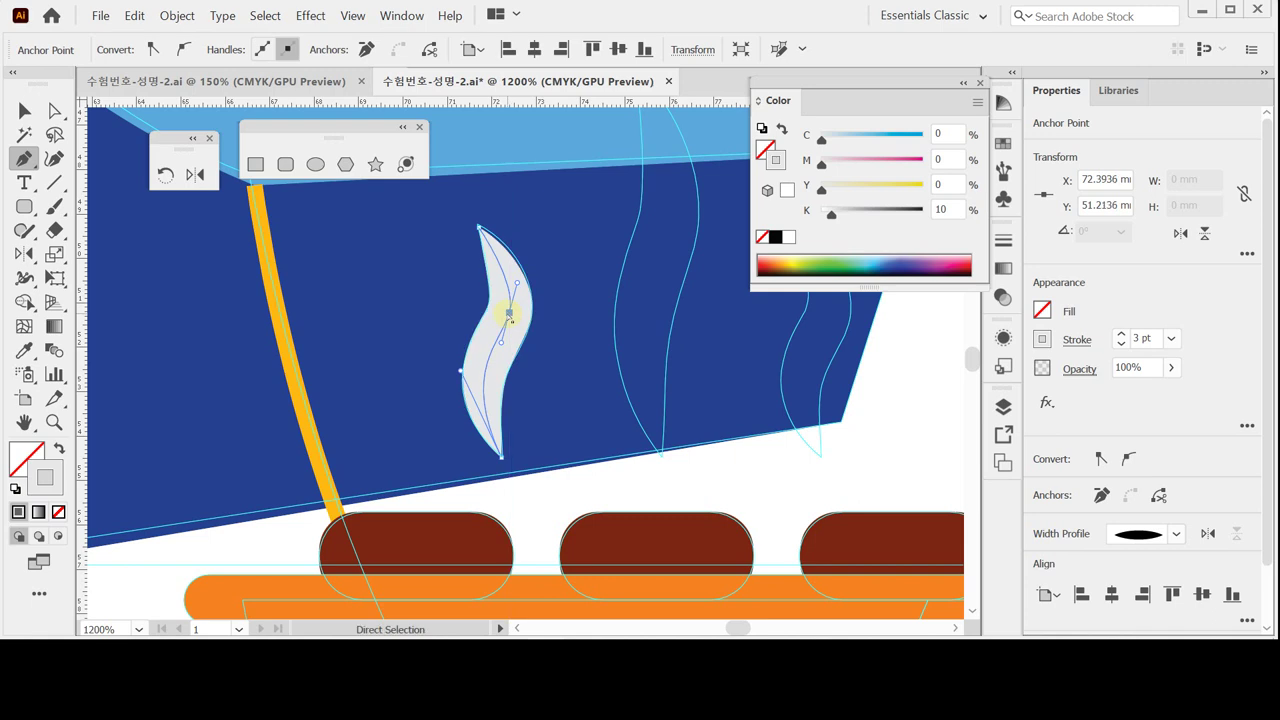
{"action": "left_click_drag", "start_coordinate": [536, 317], "coordinate": [516, 290]}
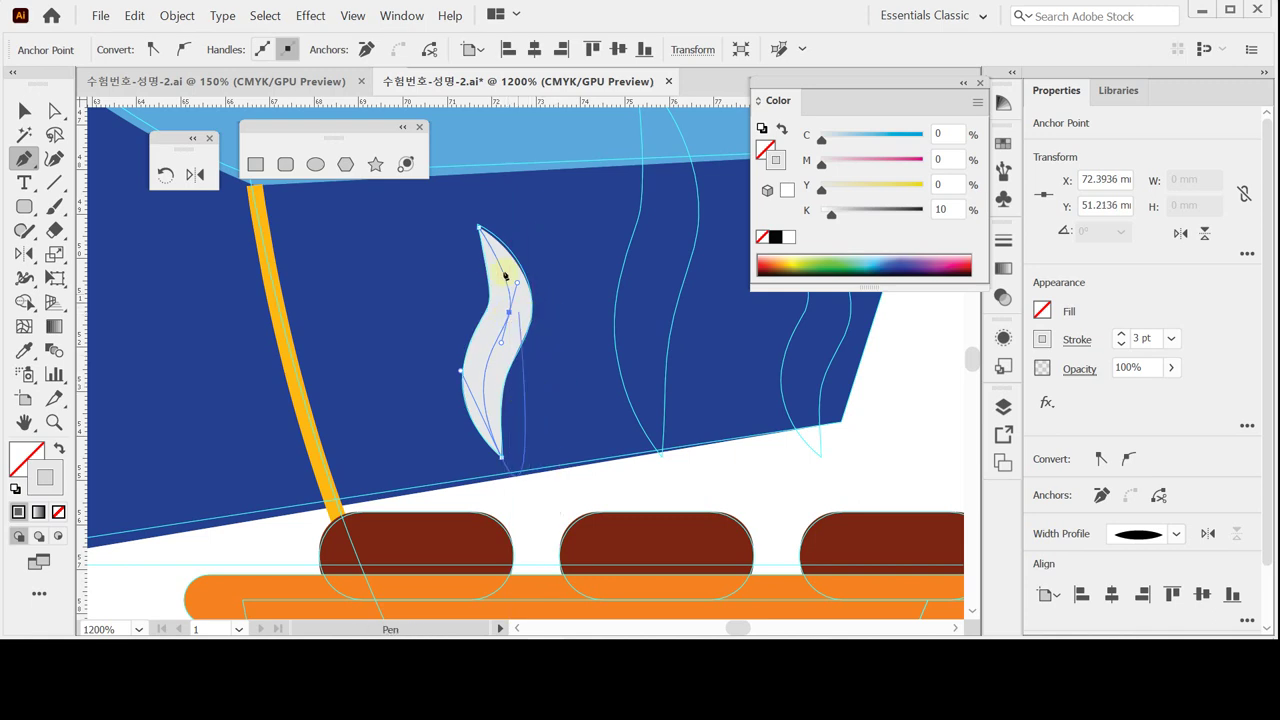
{"action": "left_click_drag", "start_coordinate": [491, 449], "coordinate": [509, 312]}
Convert the steam path's stroke to a filled shape with Outline Stroke and undo the conversion.
{"action": "left_click", "coordinate": [177, 15]}
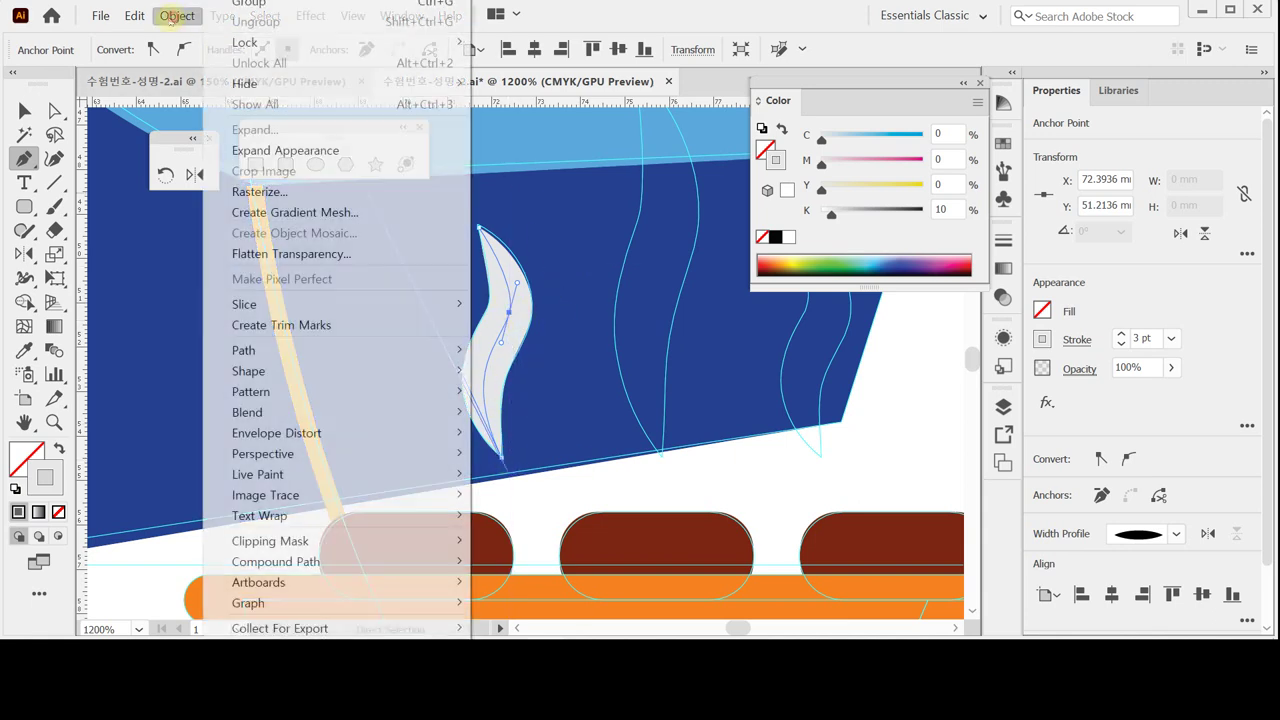
{"action": "mouse_move", "coordinate": [268, 349]}
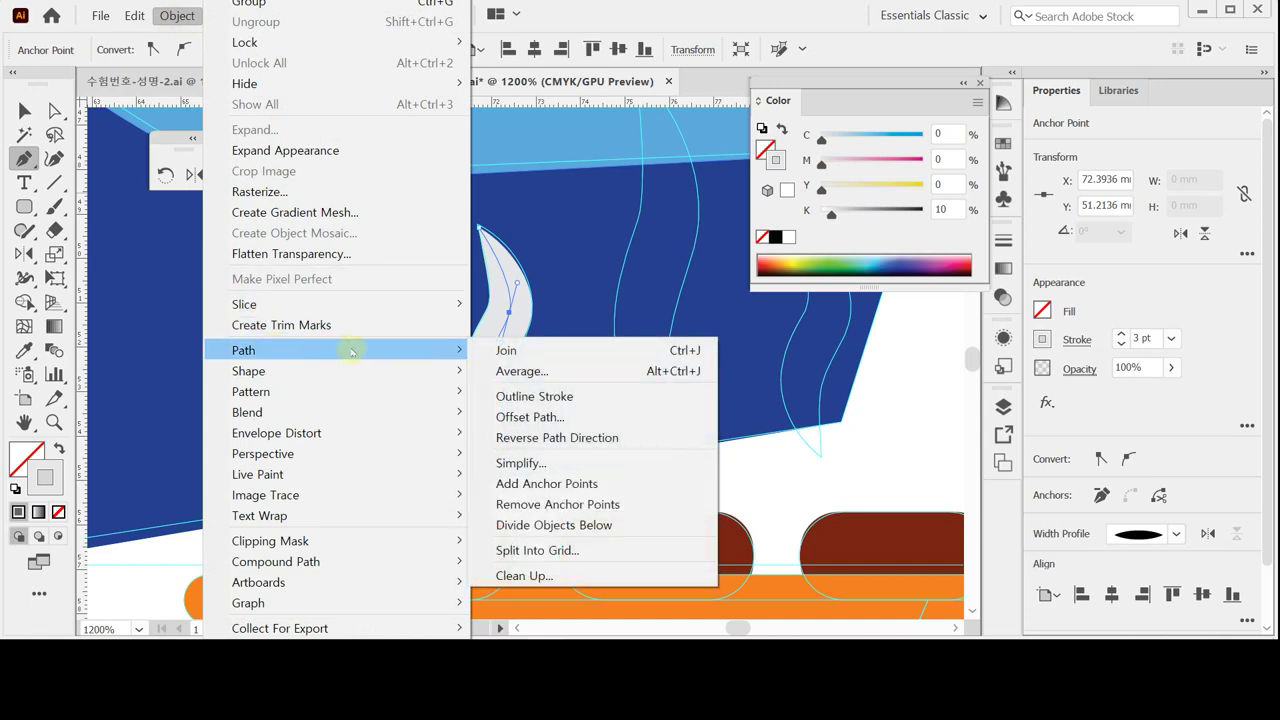
{"action": "left_click", "coordinate": [598, 400]}
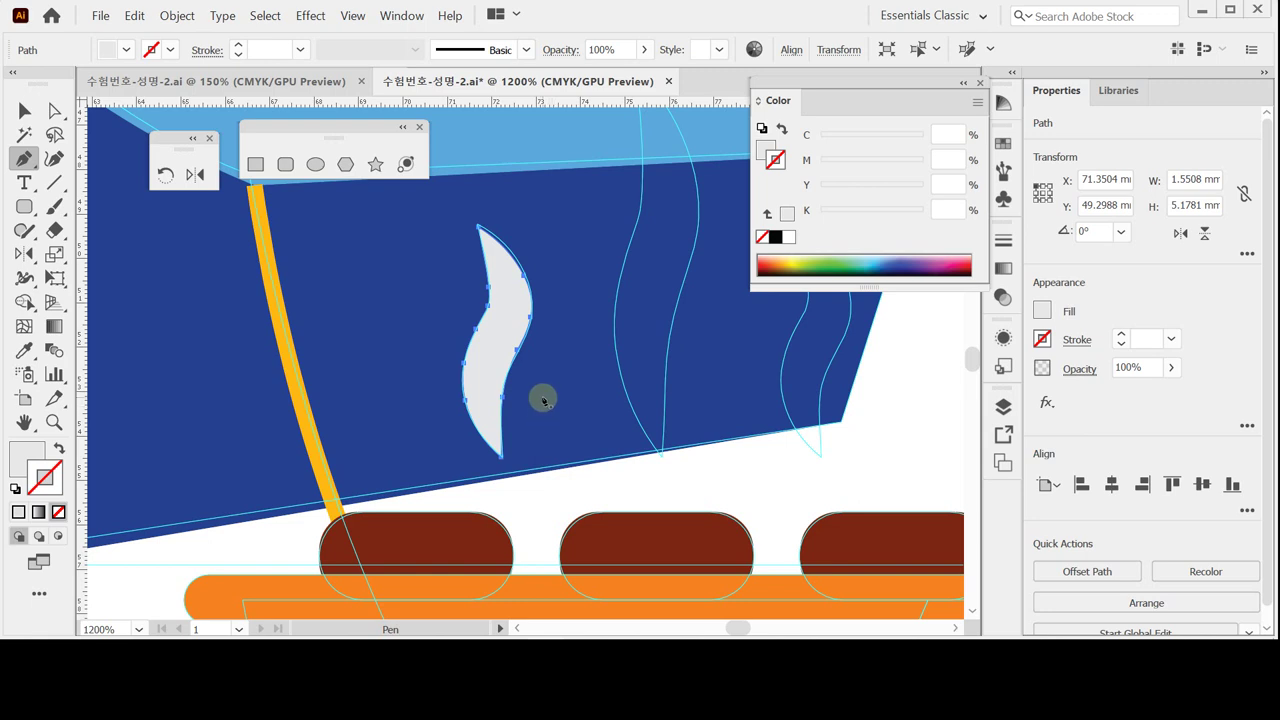
{"action": "key", "text": "minus"}
{"action": "key", "text": "p"}
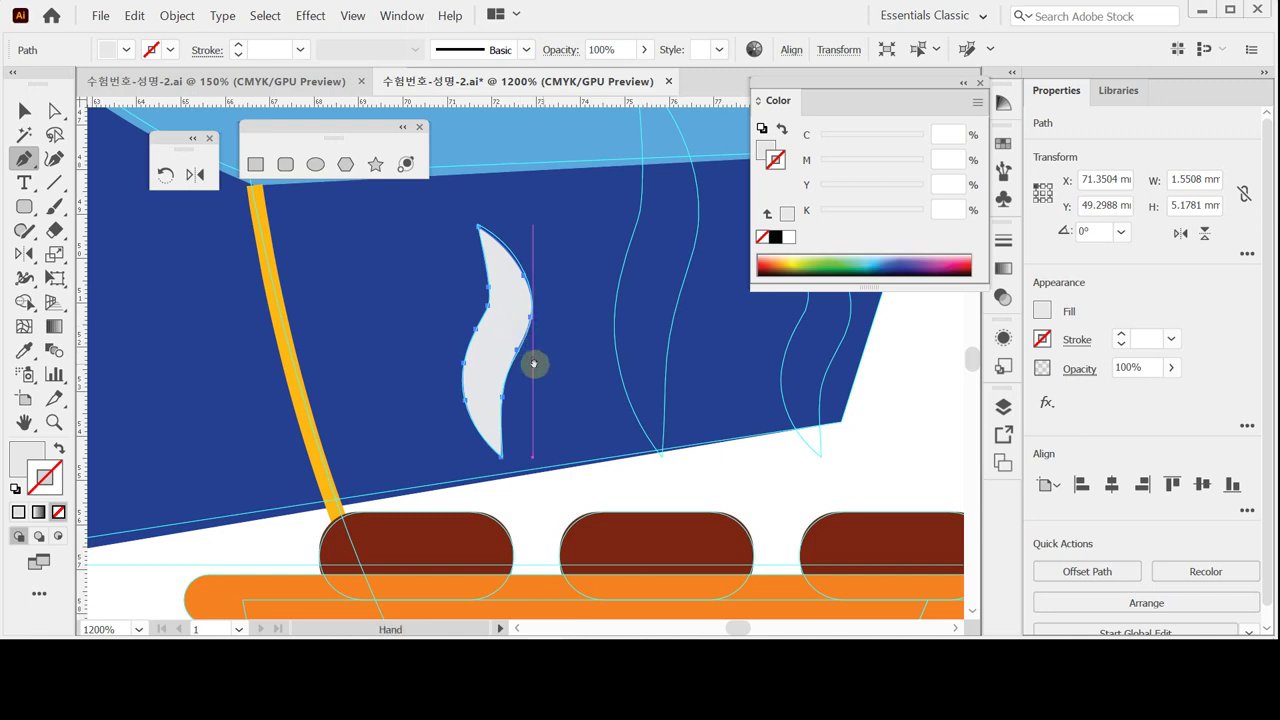
{"action": "left_click_drag", "start_coordinate": [534, 363], "coordinate": [443, 419]}
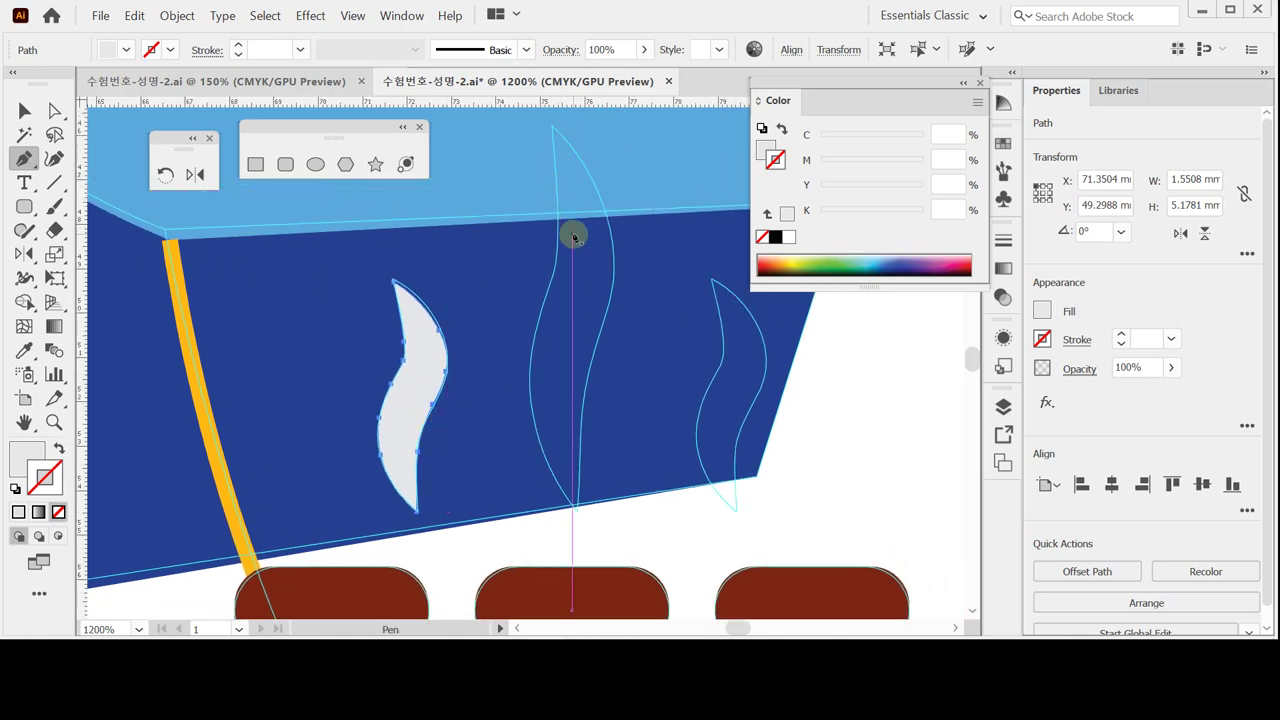
{"action": "key", "text": "ctrl"}
{"action": "key", "text": "shift+x"}
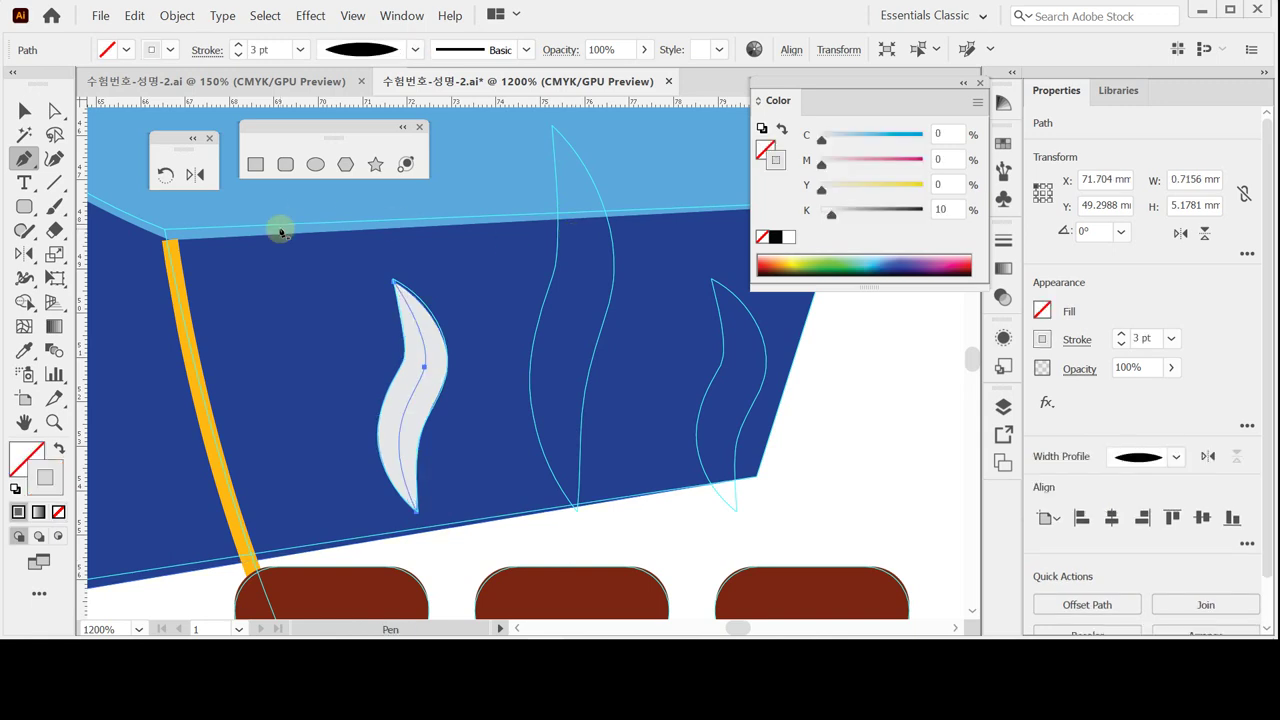
Copy the steam wisp horizontally about 3.65 mm to the middle guide and repeat the copy for the right guide.
{"action": "left_click", "coordinate": [25, 111]}
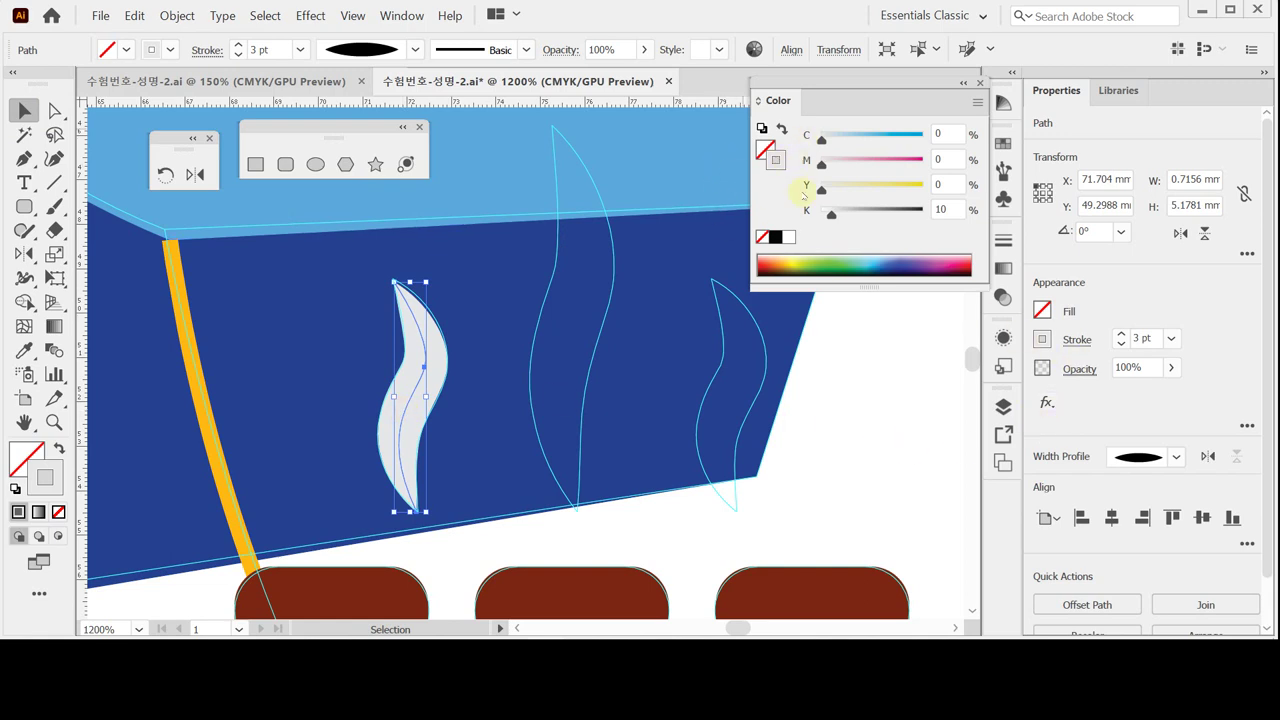
{"action": "left_click_drag", "start_coordinate": [408, 406], "coordinate": [569, 404]}
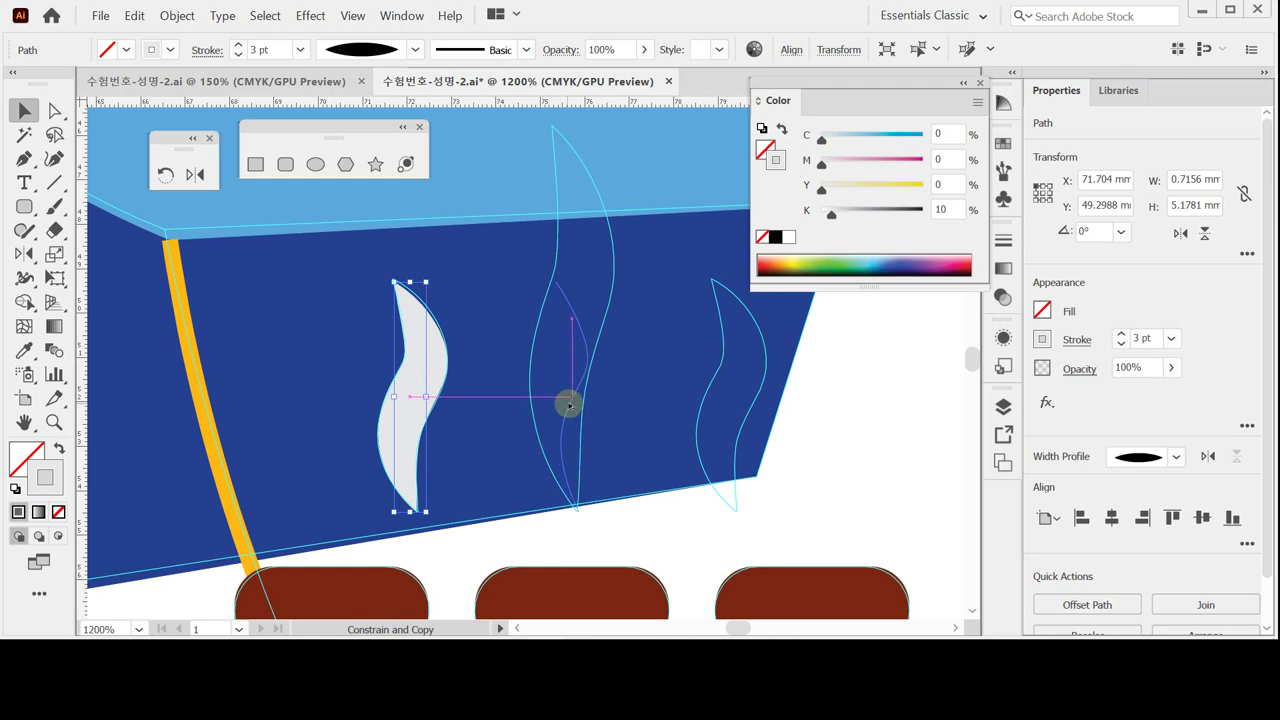
{"action": "left_click_drag", "start_coordinate": [569, 404], "coordinate": [569, 405]}
{"action": "key", "text": "ctrl+d"}
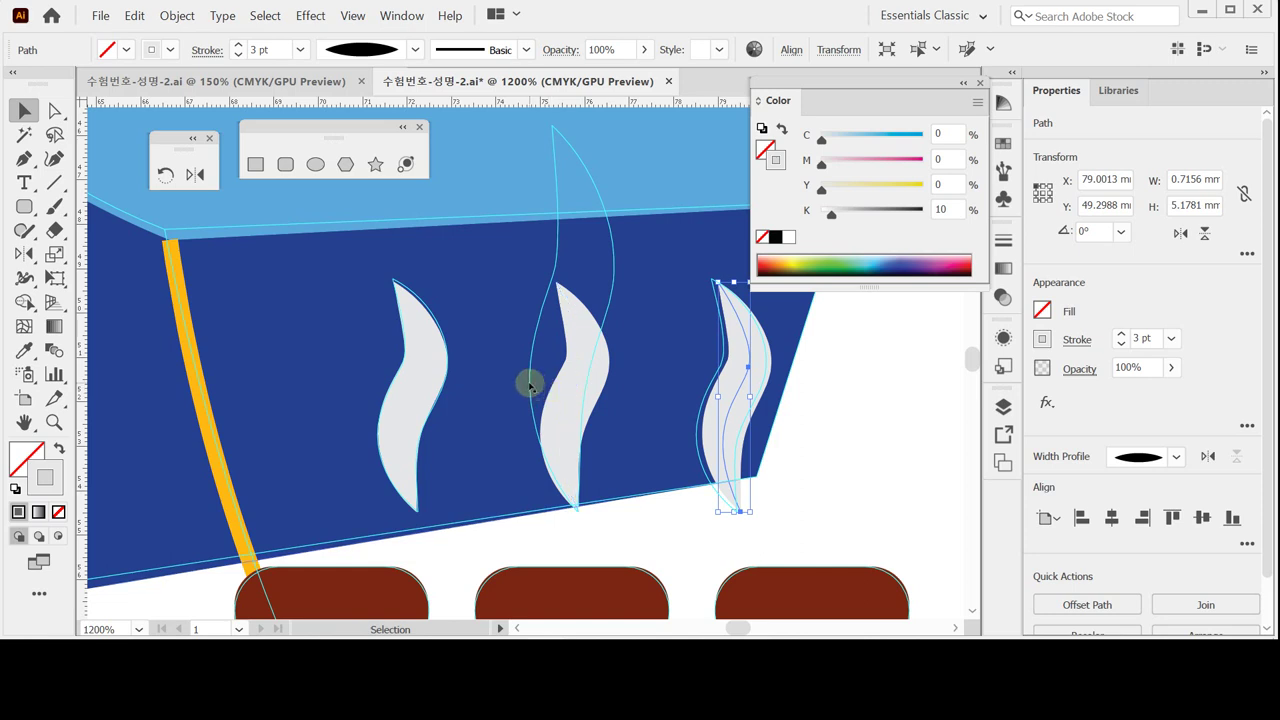
Set the middle steam wisp's stroke weight to 4 pt and stretch it upward to a height of about 8.3 mm.
{"action": "left_click", "coordinate": [570, 413]}
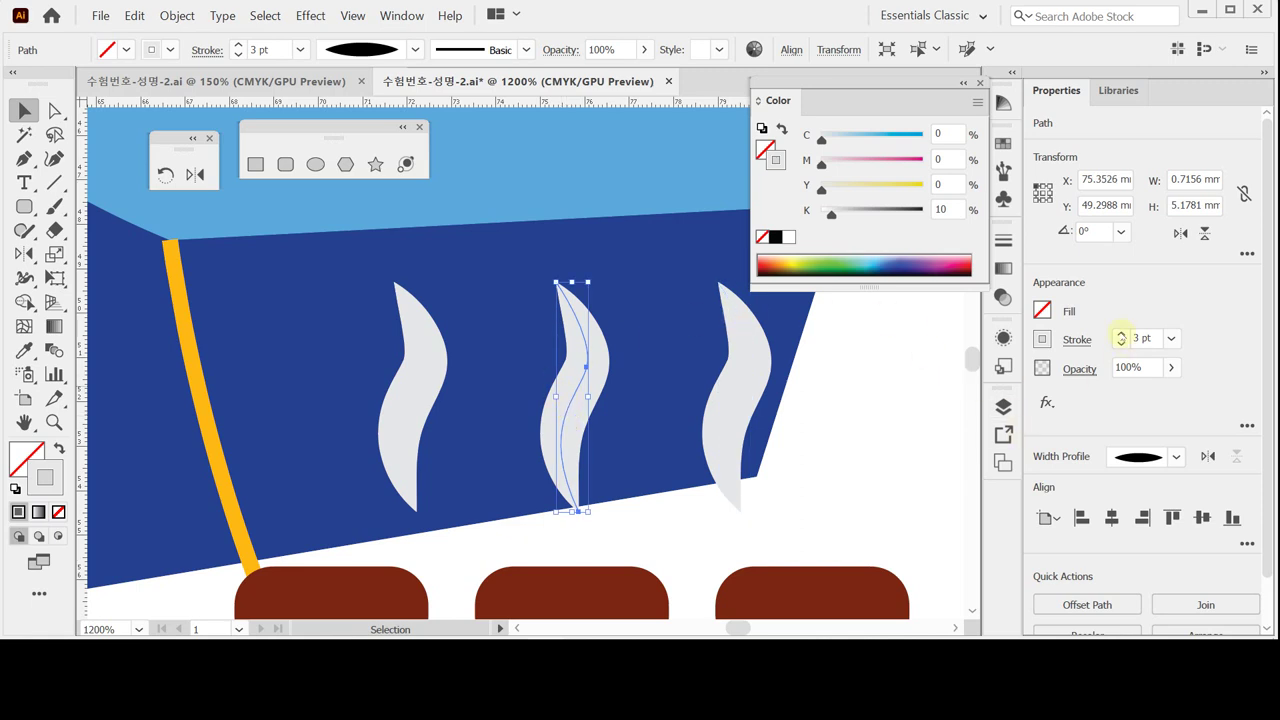
{"action": "left_click", "coordinate": [1121, 335]}
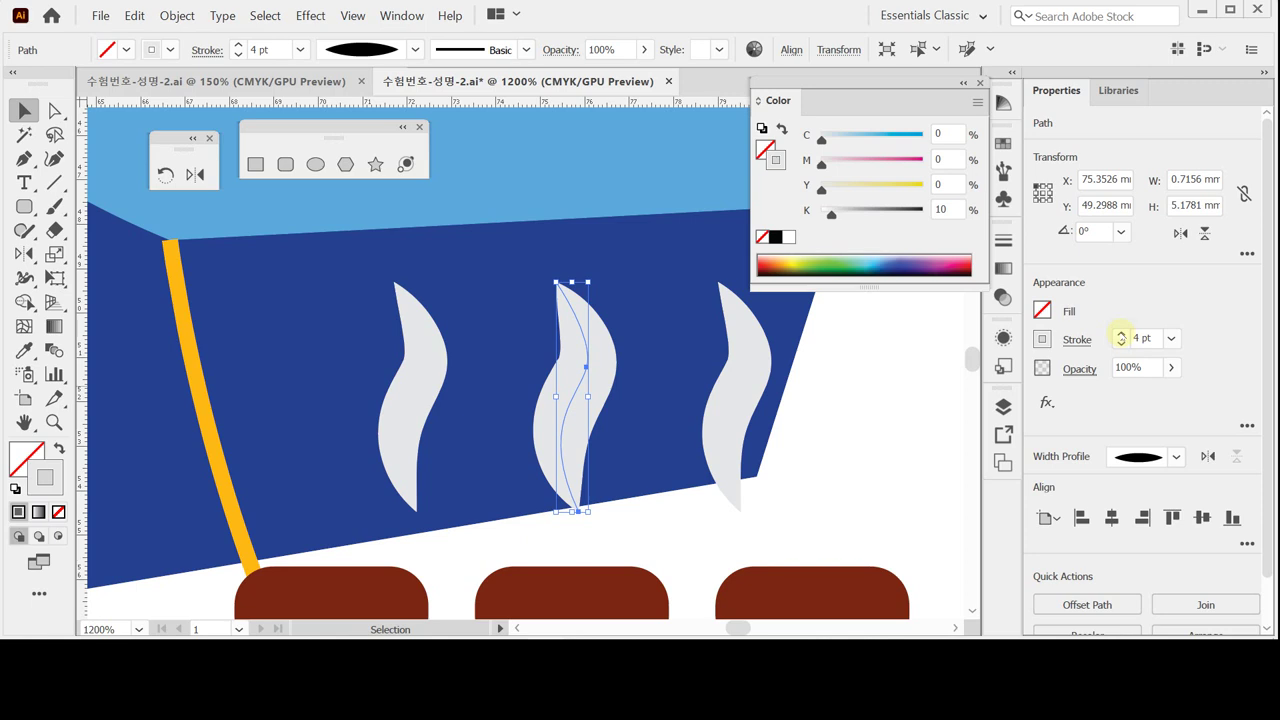
{"action": "left_click", "coordinate": [572, 281]}
{"action": "left_click_drag", "start_coordinate": [570, 281], "coordinate": [566, 144]}
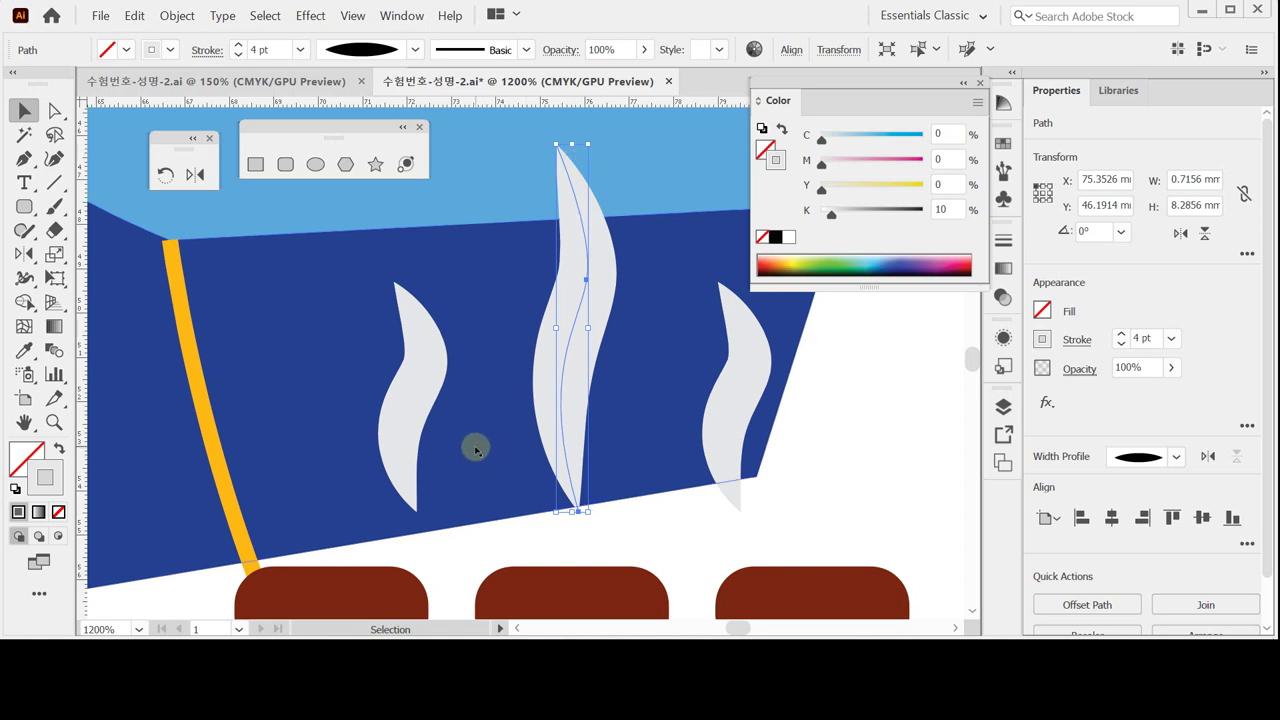
Convert the strokes of all three steam wisps to filled shapes with Outline Stroke.
{"action": "left_click", "coordinate": [410, 424], "text": "shift"}
{"action": "left_click", "coordinate": [734, 418], "text": "shift"}
{"action": "left_click", "coordinate": [177, 15]}
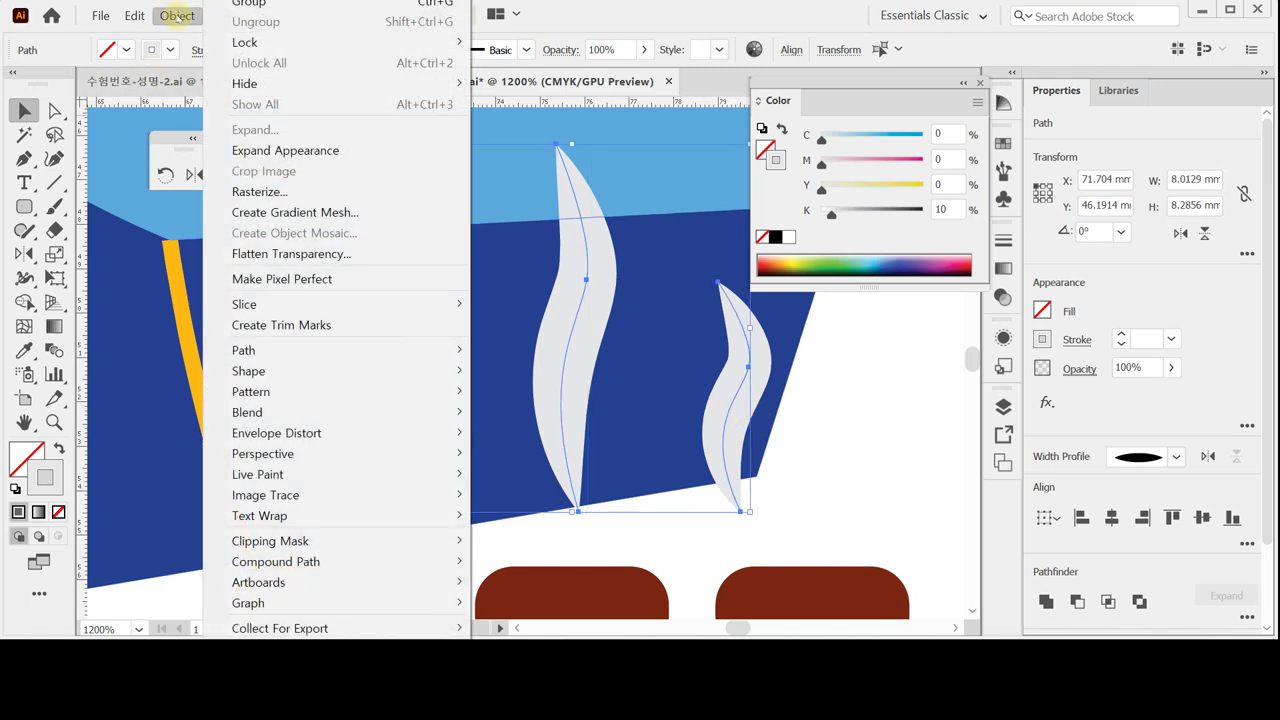
{"action": "mouse_move", "coordinate": [320, 349]}
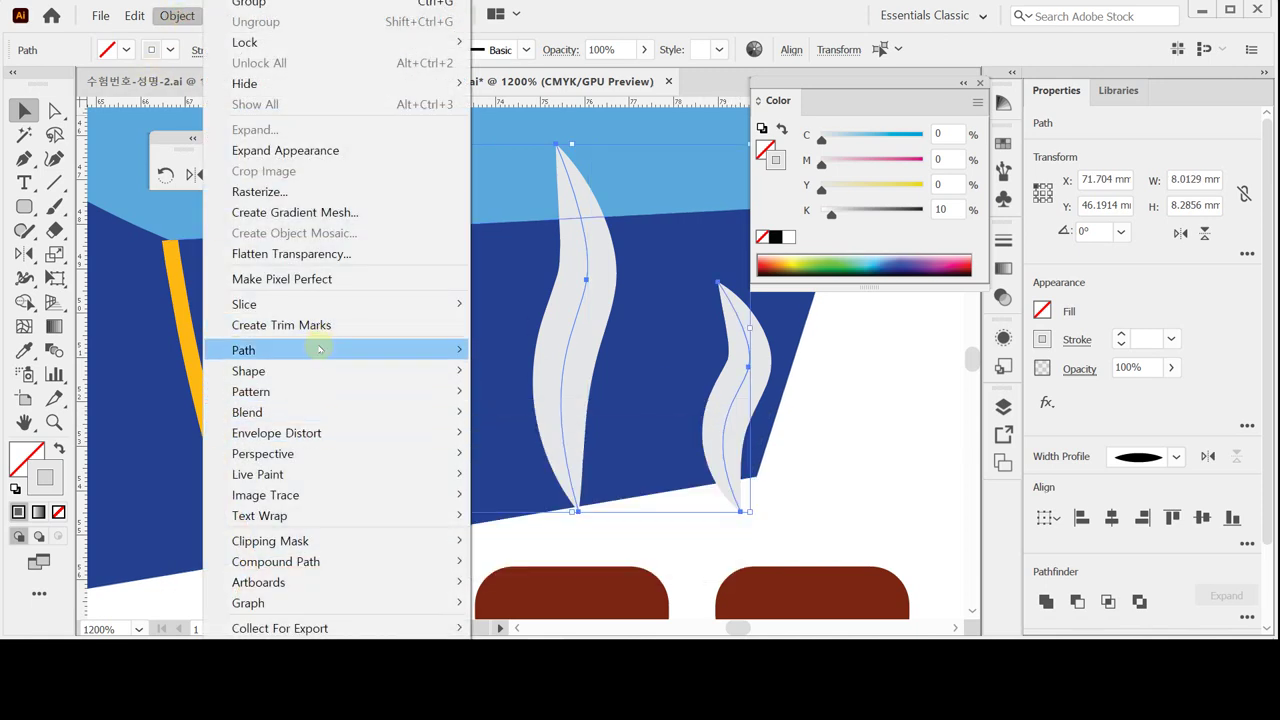
{"action": "left_click", "coordinate": [562, 398]}
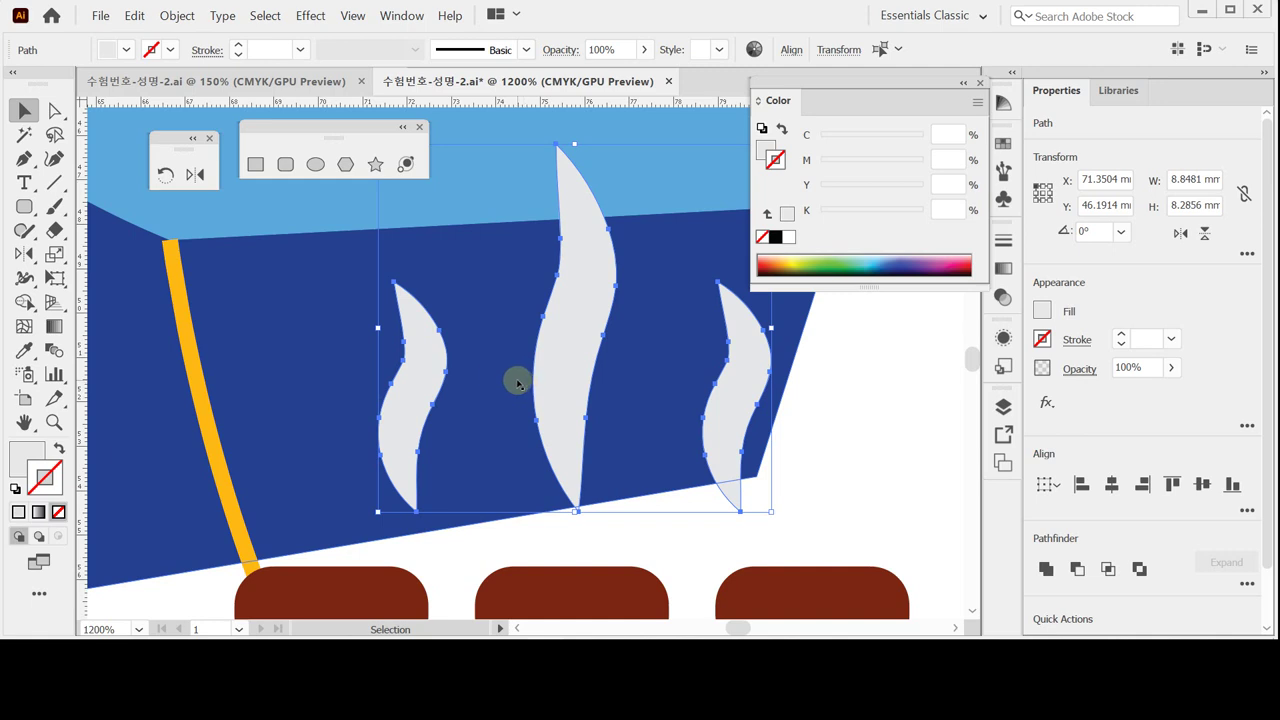
Group the three outlined steam wisps.
{"action": "key", "text": "space"}
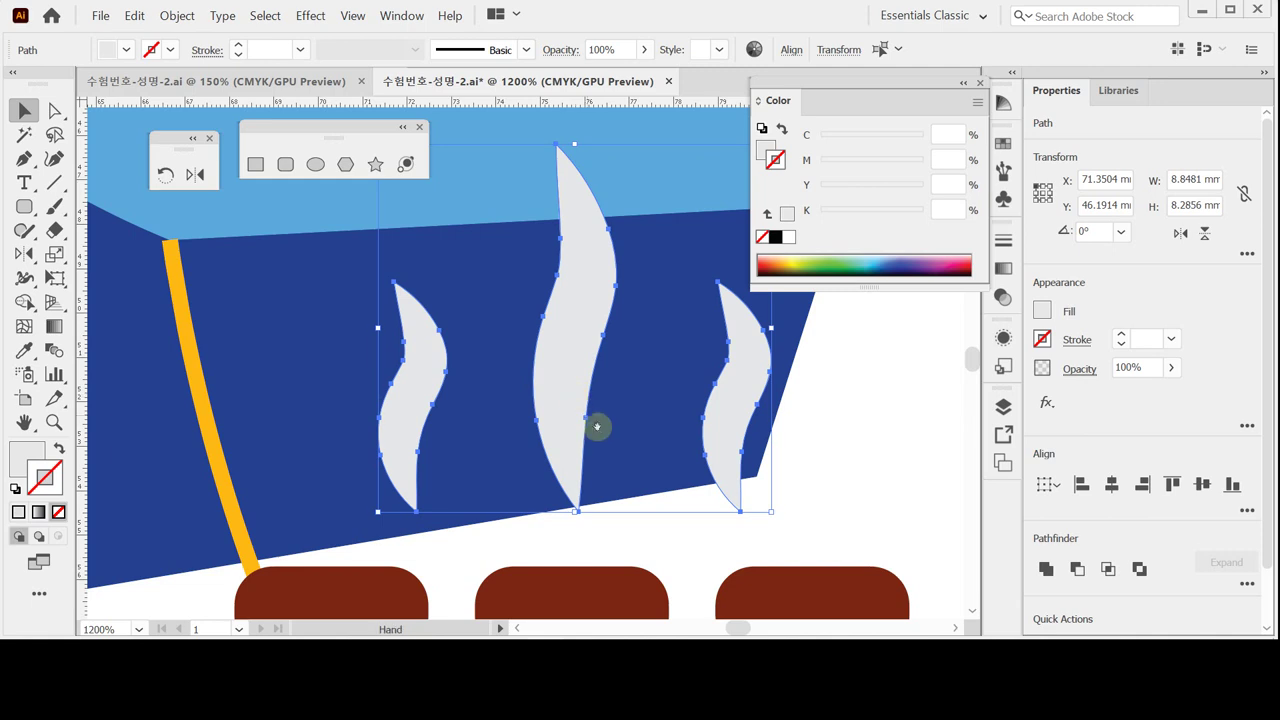
{"action": "key", "text": "ctrl+minus"}
{"action": "key", "text": "ctrl+minus"}
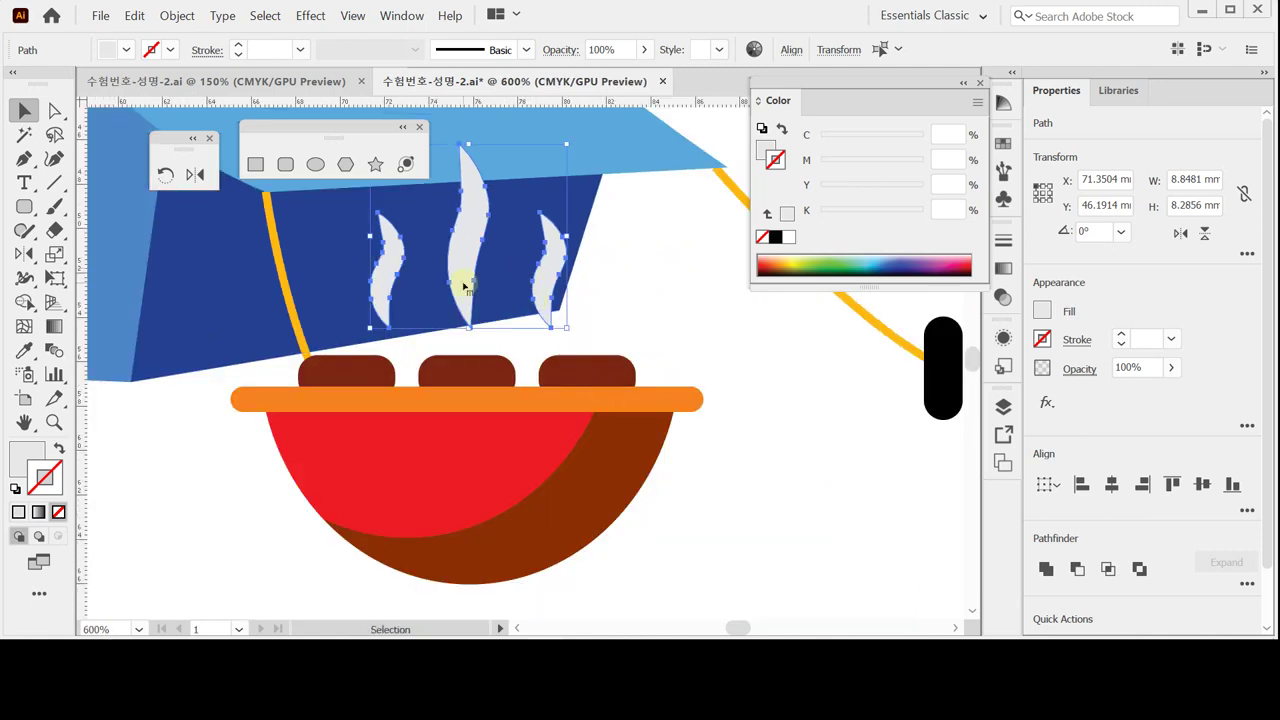
{"action": "right_click", "coordinate": [452, 263]}
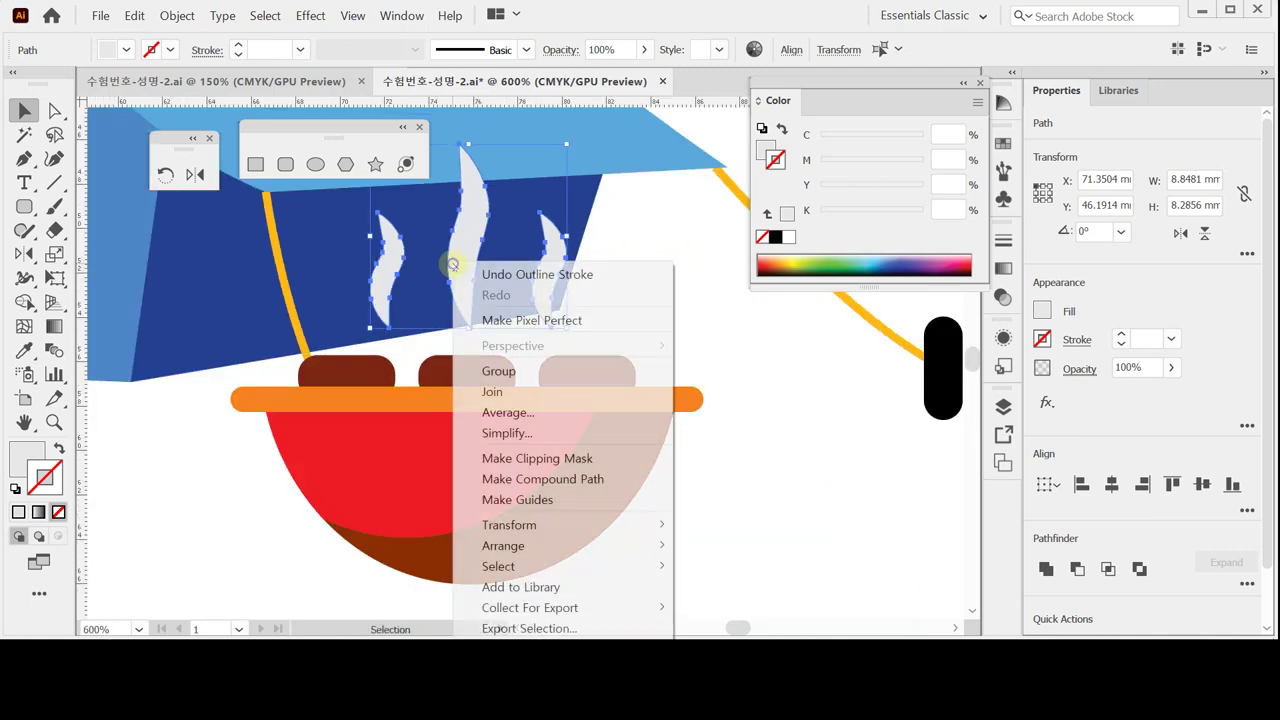
{"action": "left_click", "coordinate": [499, 371]}
Group the three brown rounded food pieces on the grill.
{"action": "left_click", "coordinate": [345, 365]}
{"action": "left_click", "coordinate": [462, 366], "text": "shift"}
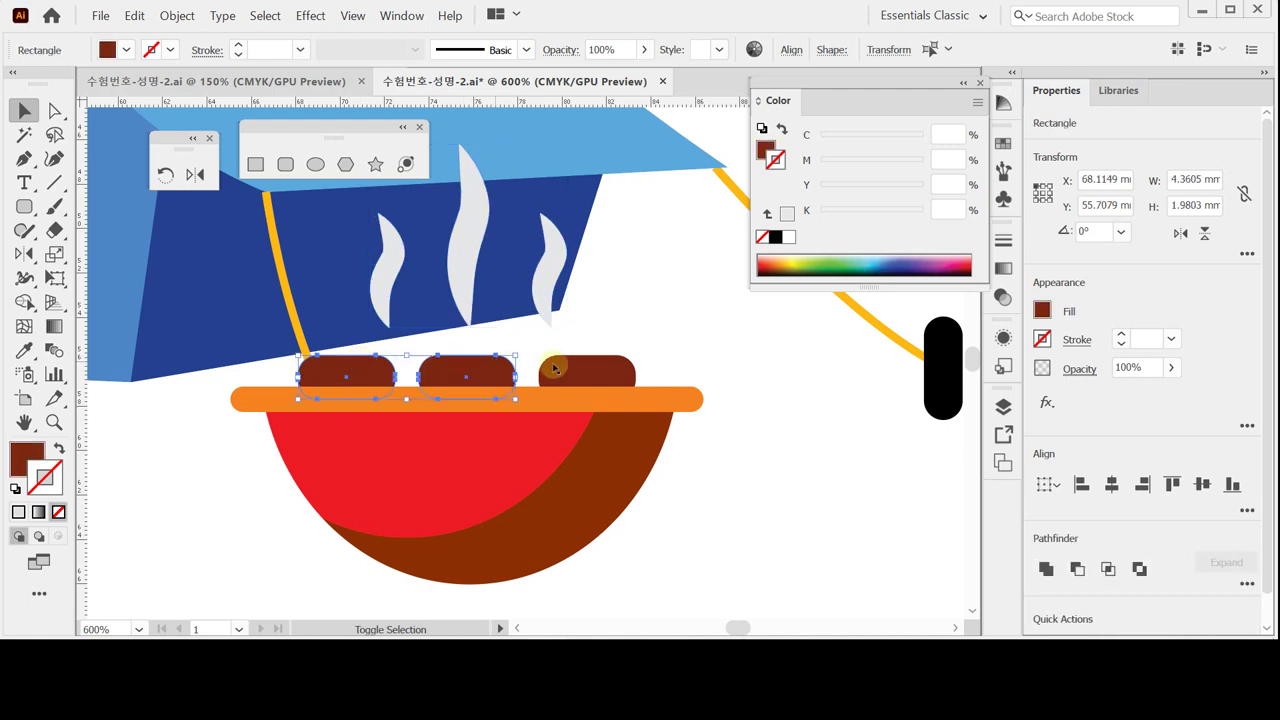
{"action": "left_click", "coordinate": [594, 372], "text": "shift"}
{"action": "right_click", "coordinate": [596, 373]}
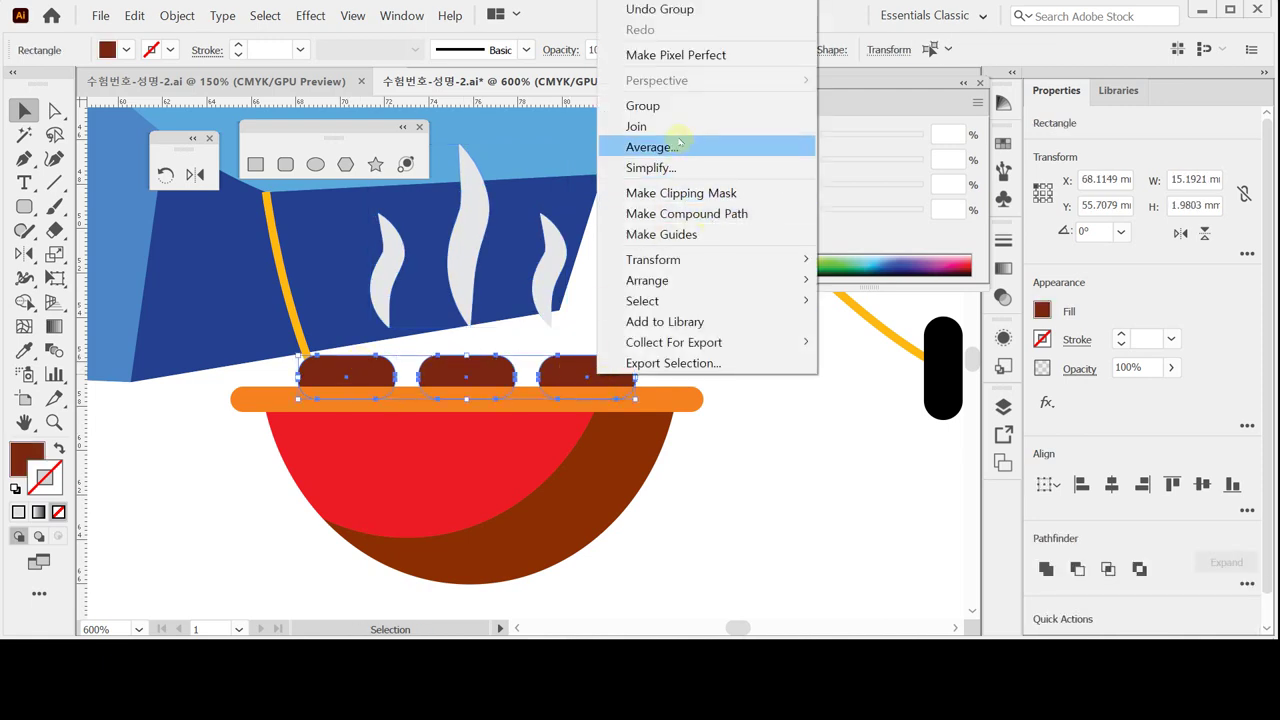
{"action": "left_click", "coordinate": [660, 105]}
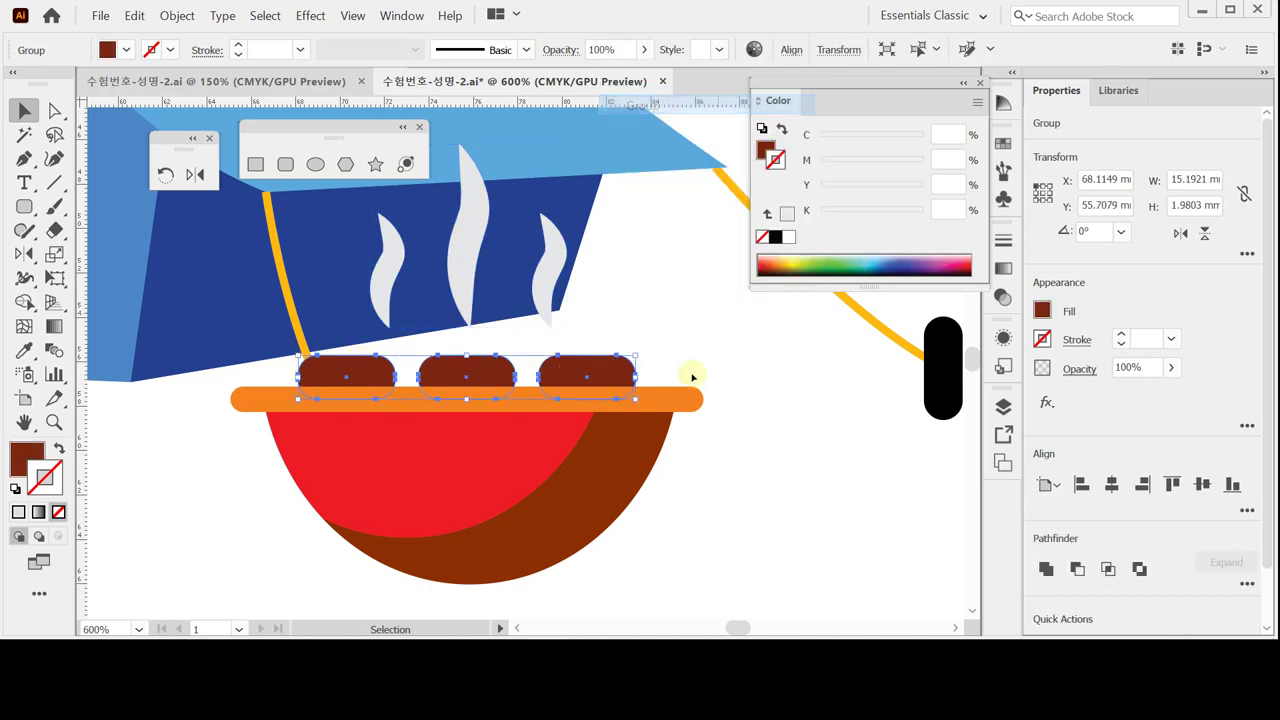
Align the grill bowl, orange rim, food group and steam group to one another on their horizontal centers.
{"action": "left_click", "coordinate": [708, 498]}
{"action": "left_click", "coordinate": [487, 400]}
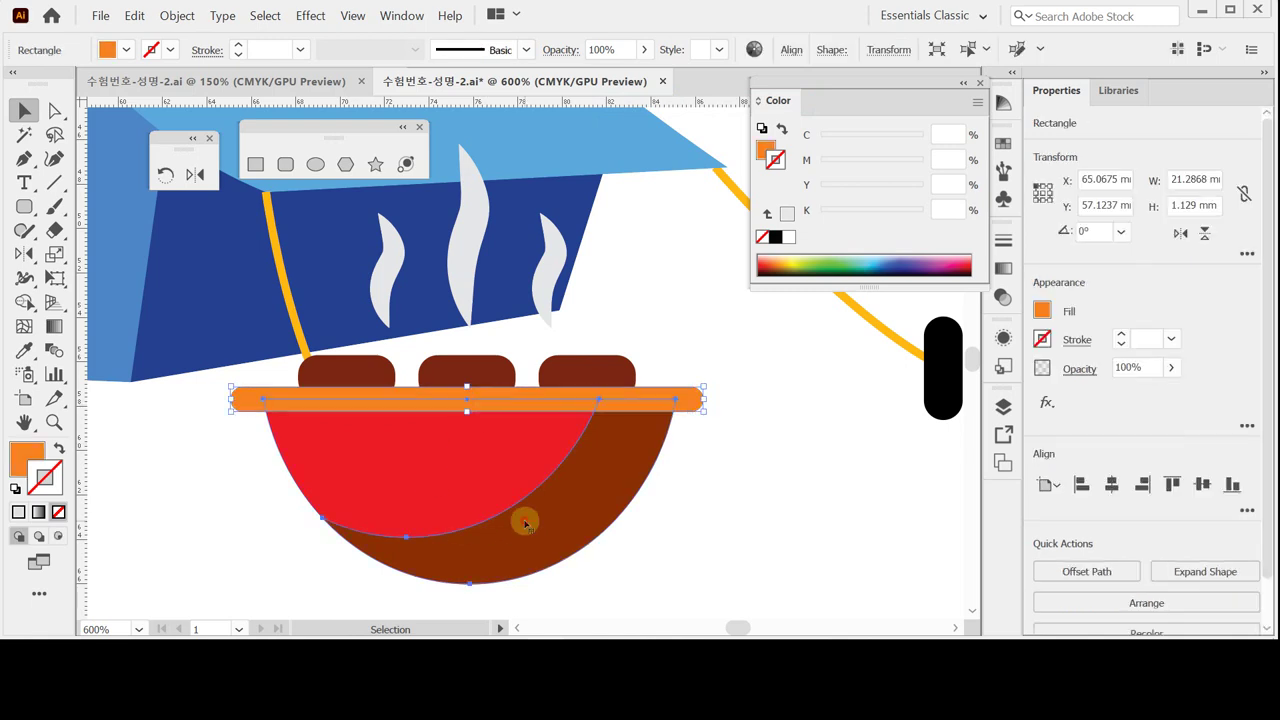
{"action": "left_click", "coordinate": [525, 522]}
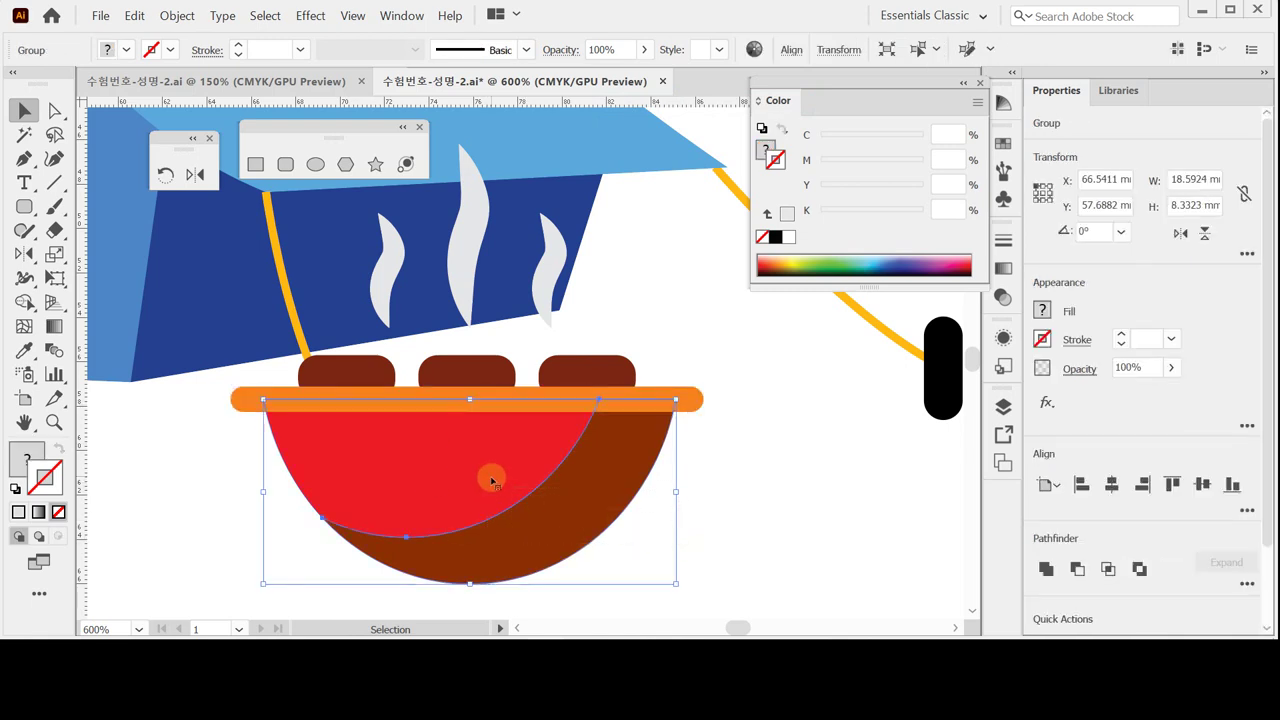
{"action": "left_click_drag", "start_coordinate": [706, 512], "coordinate": [445, 382]}
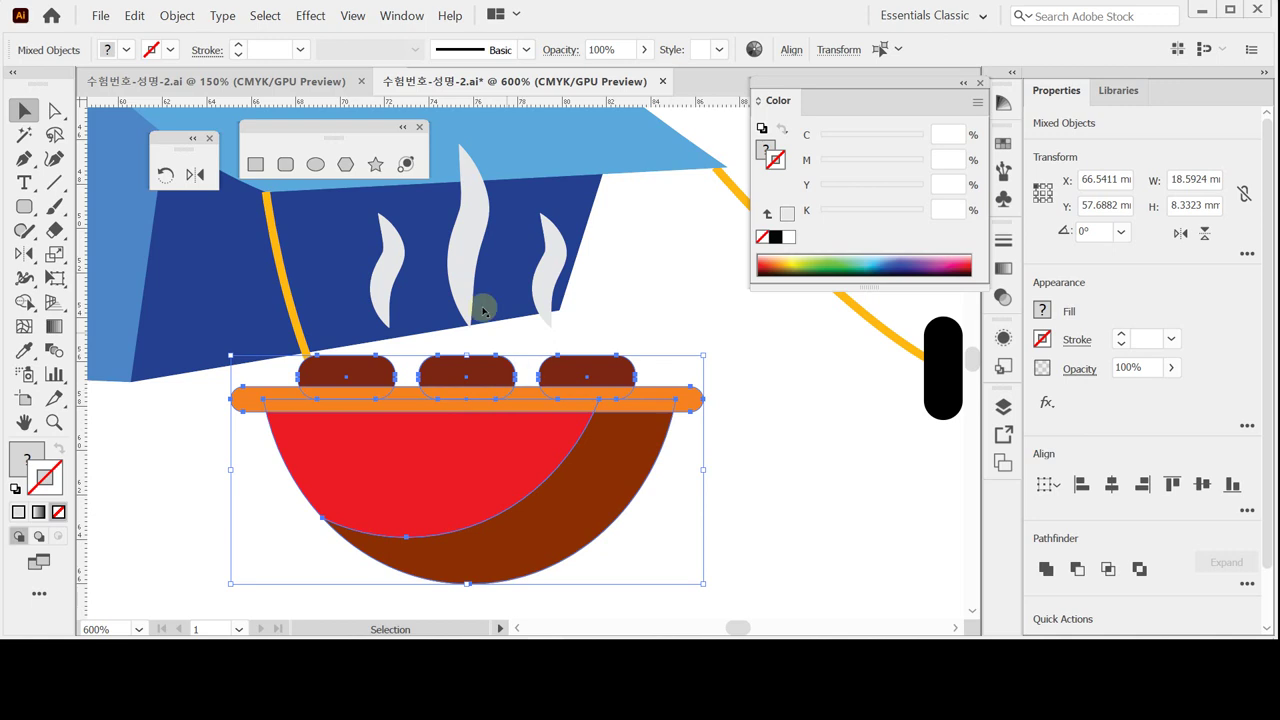
{"action": "left_click", "coordinate": [450, 245], "text": "ctrl+shift"}
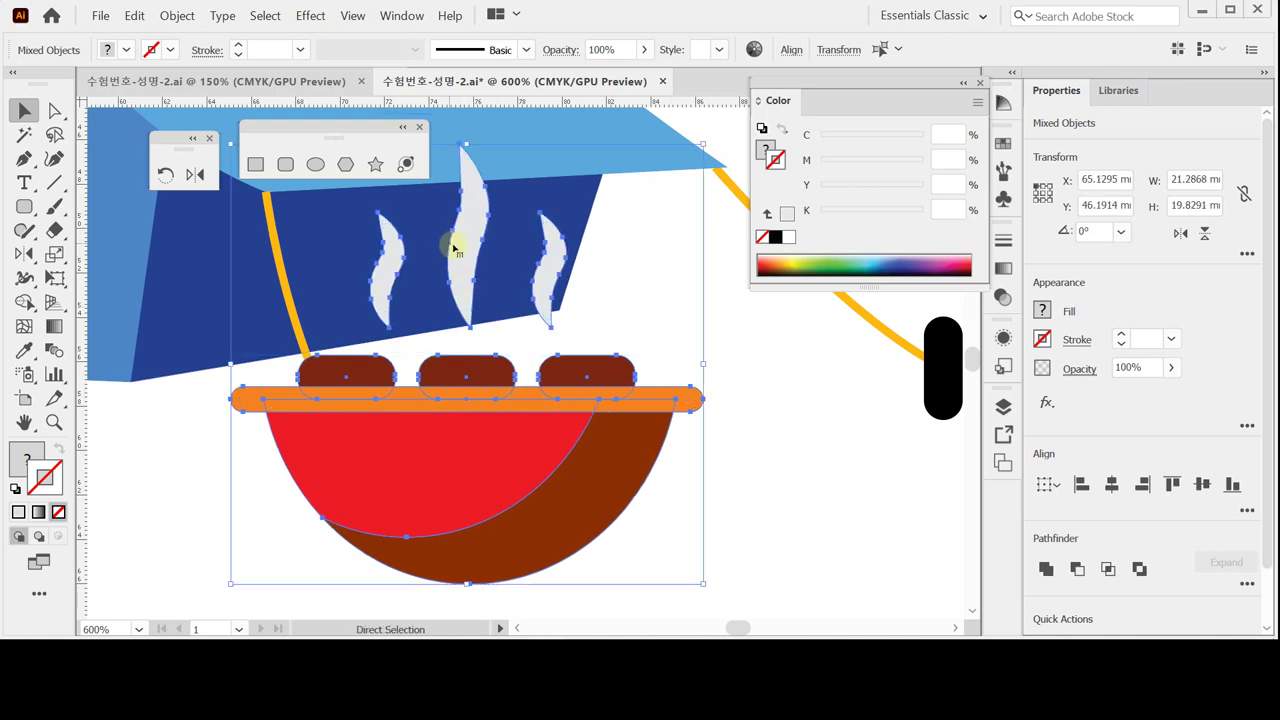
{"action": "left_click", "coordinate": [1112, 486]}
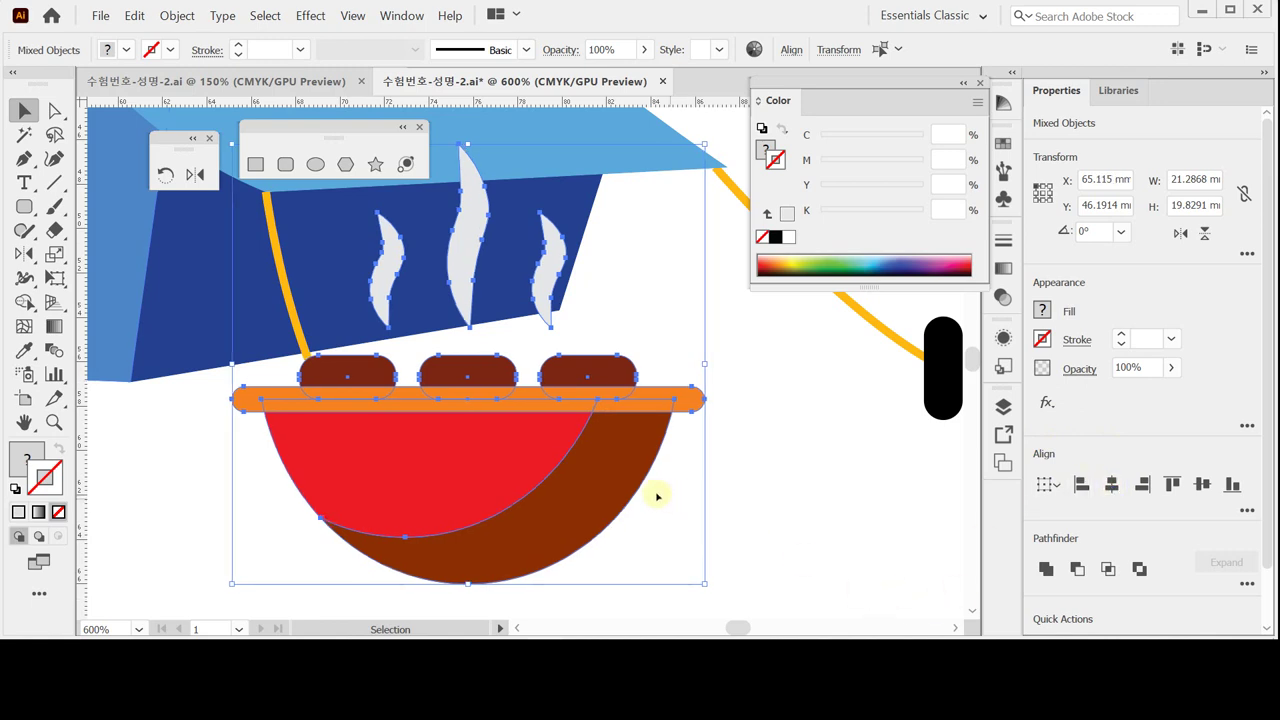
{"action": "left_click", "coordinate": [781, 464]}
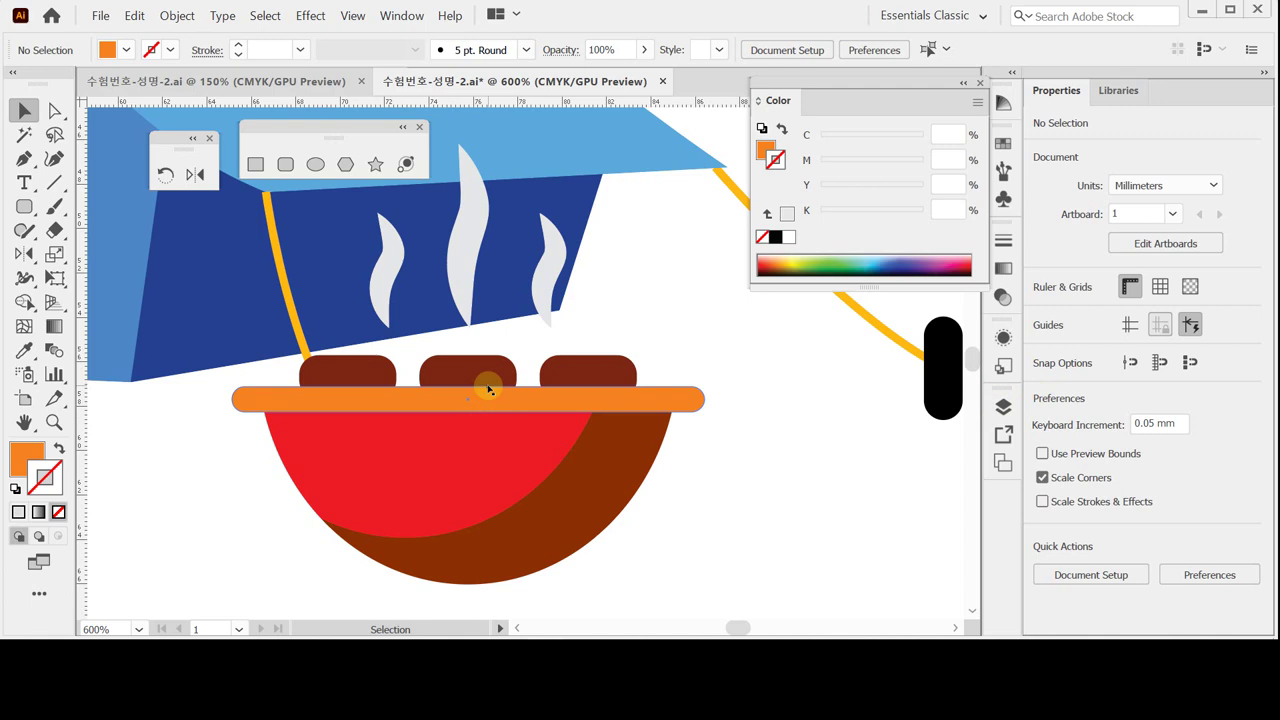
Save the document and show the guide outlines for the stand beneath the grill bowl.
{"action": "left_click", "coordinate": [479, 236]}
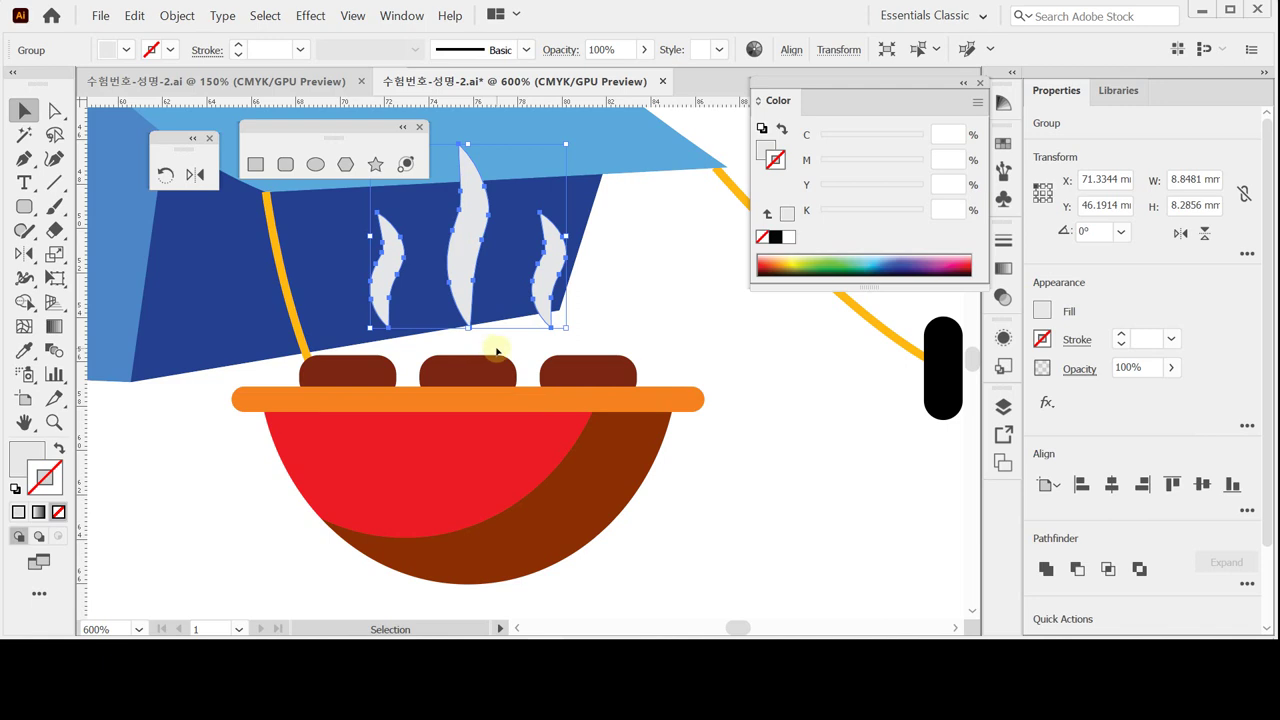
{"action": "scroll", "coordinate": [617, 483], "scroll_direction": "down", "scroll_amount": 5}
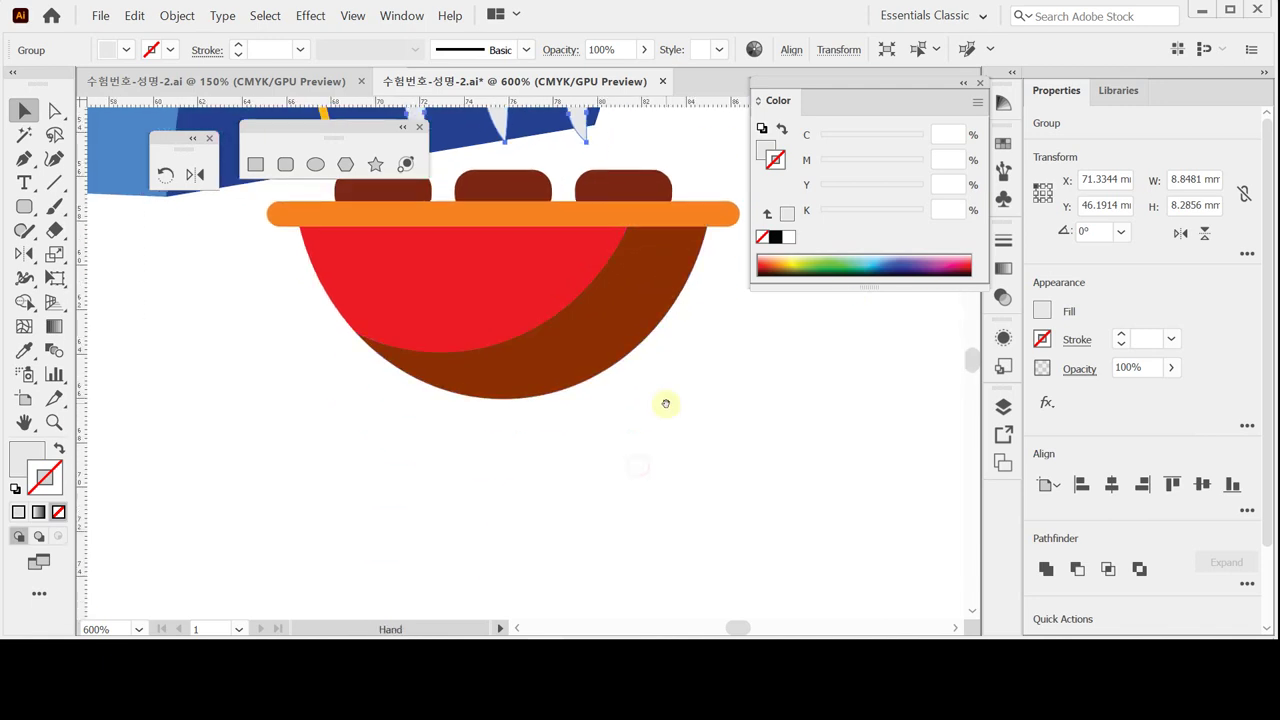
{"action": "key", "text": "a"}
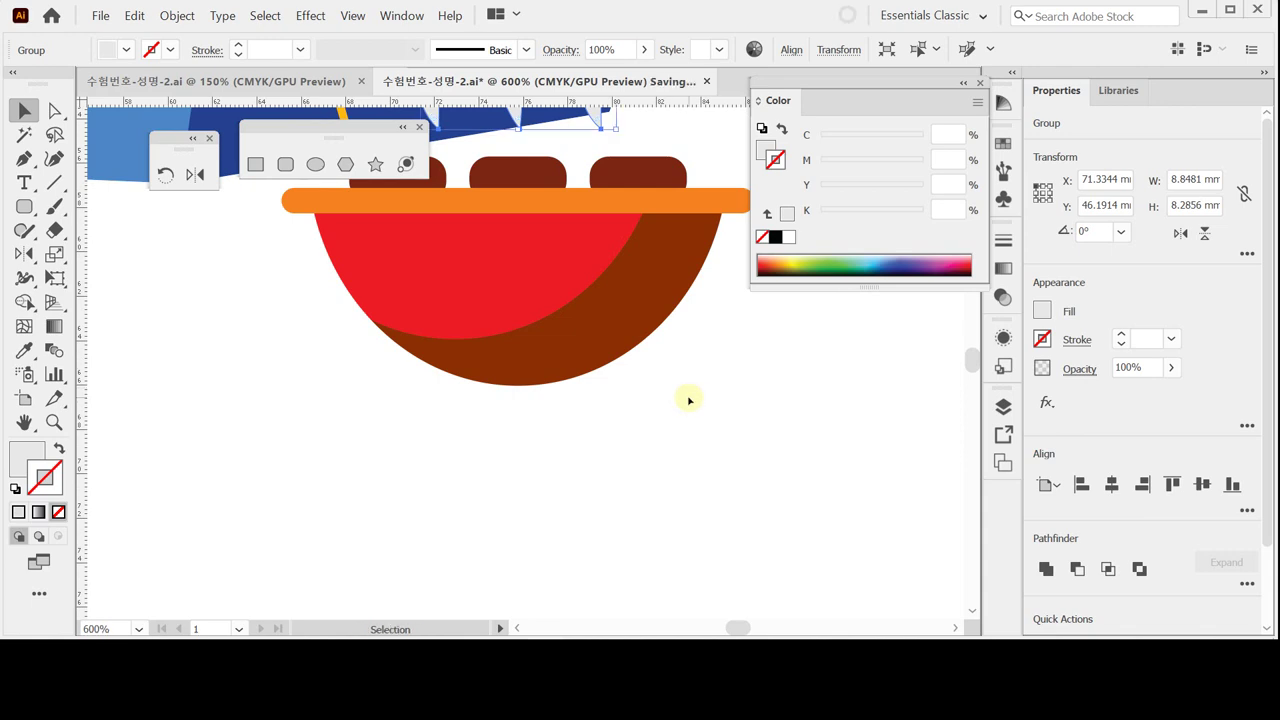
{"action": "key", "text": "space"}
{"action": "left_click_drag", "start_coordinate": [584, 402], "coordinate": [571, 354]}
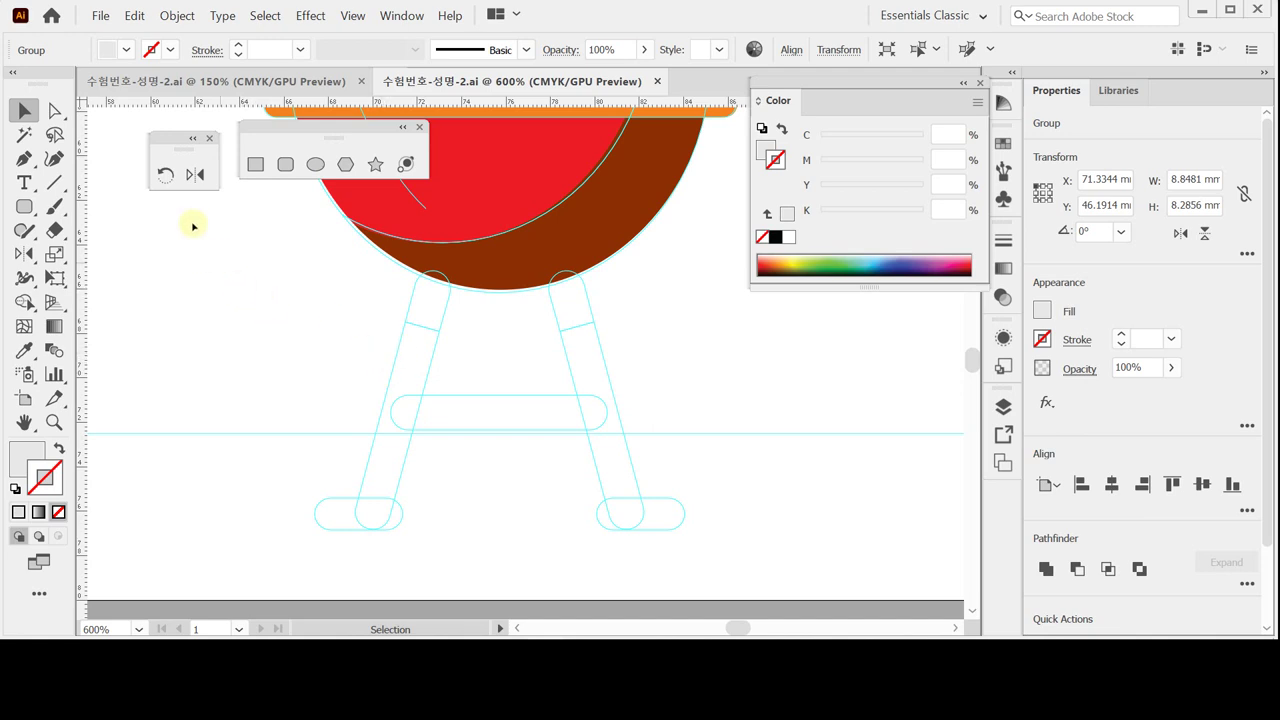
Create a rounded rectangle 1.6 mm wide and 12 mm high with a 1 mm corner radius beside the leg guides.
{"action": "left_click", "coordinate": [285, 167]}
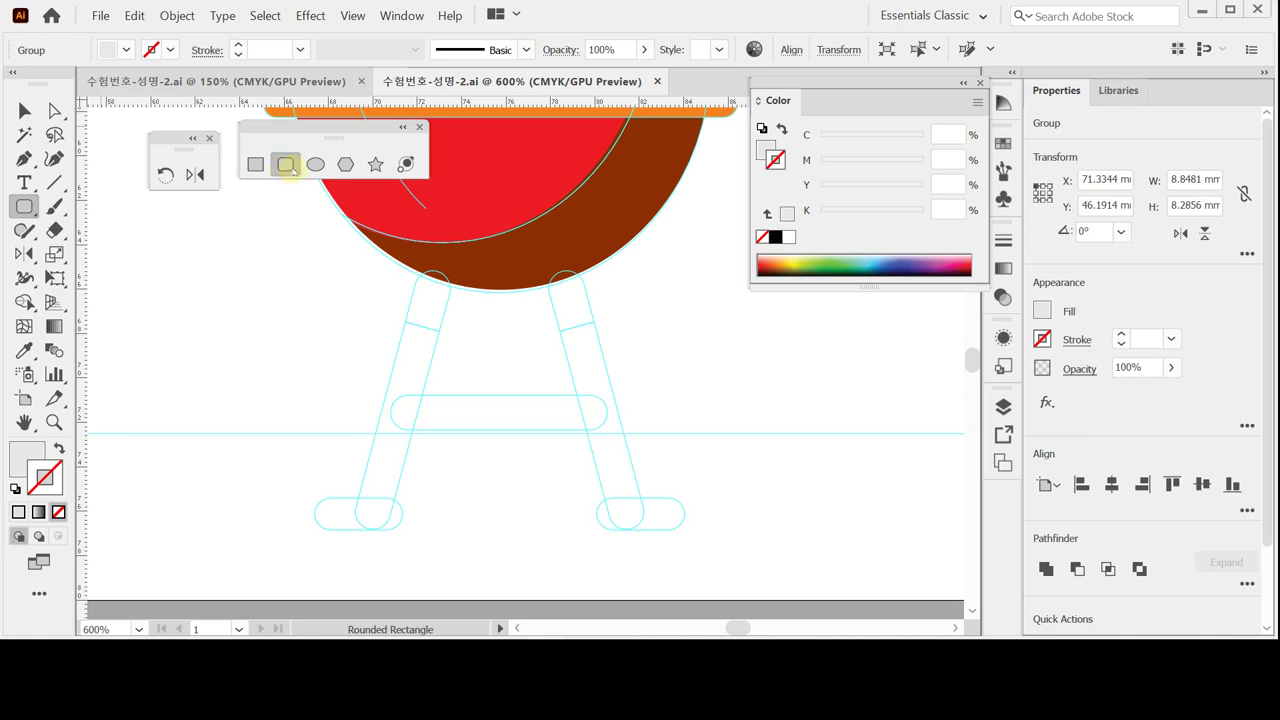
{"action": "left_click", "coordinate": [697, 271]}
{"action": "key", "text": "BackSpace"}
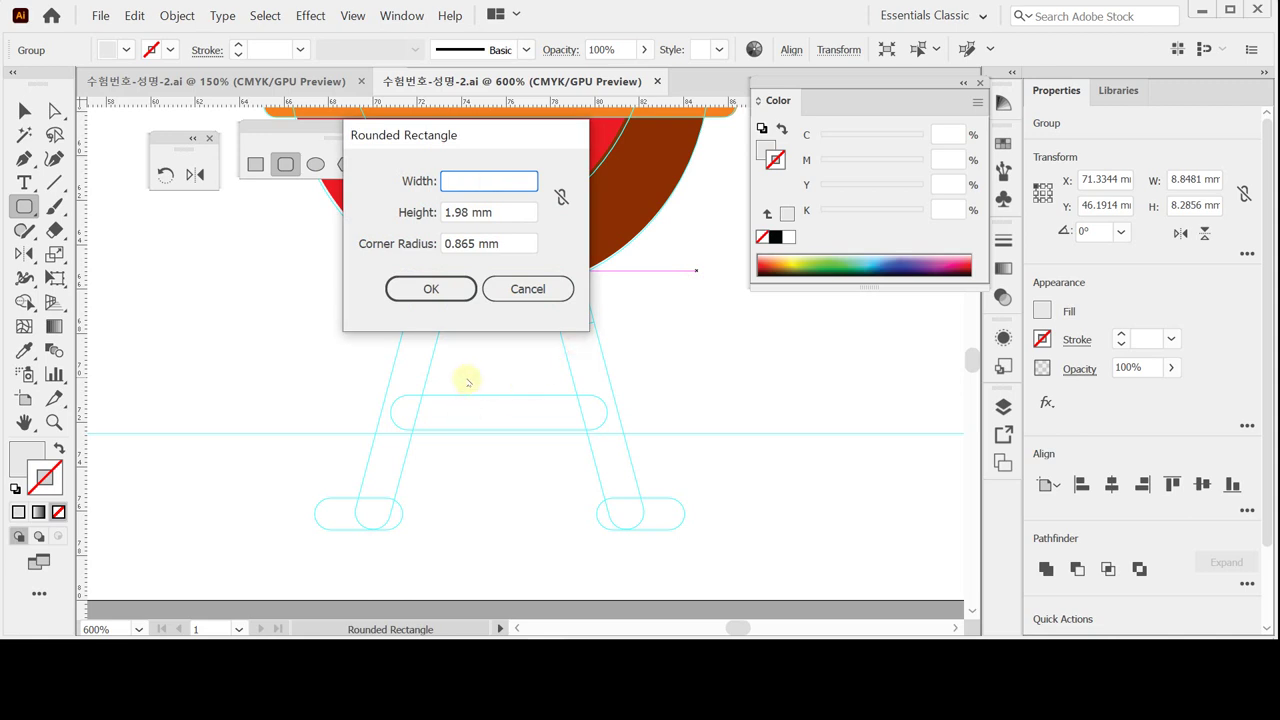
{"action": "type", "text": "1.6"}
{"action": "key", "text": "Tab"}
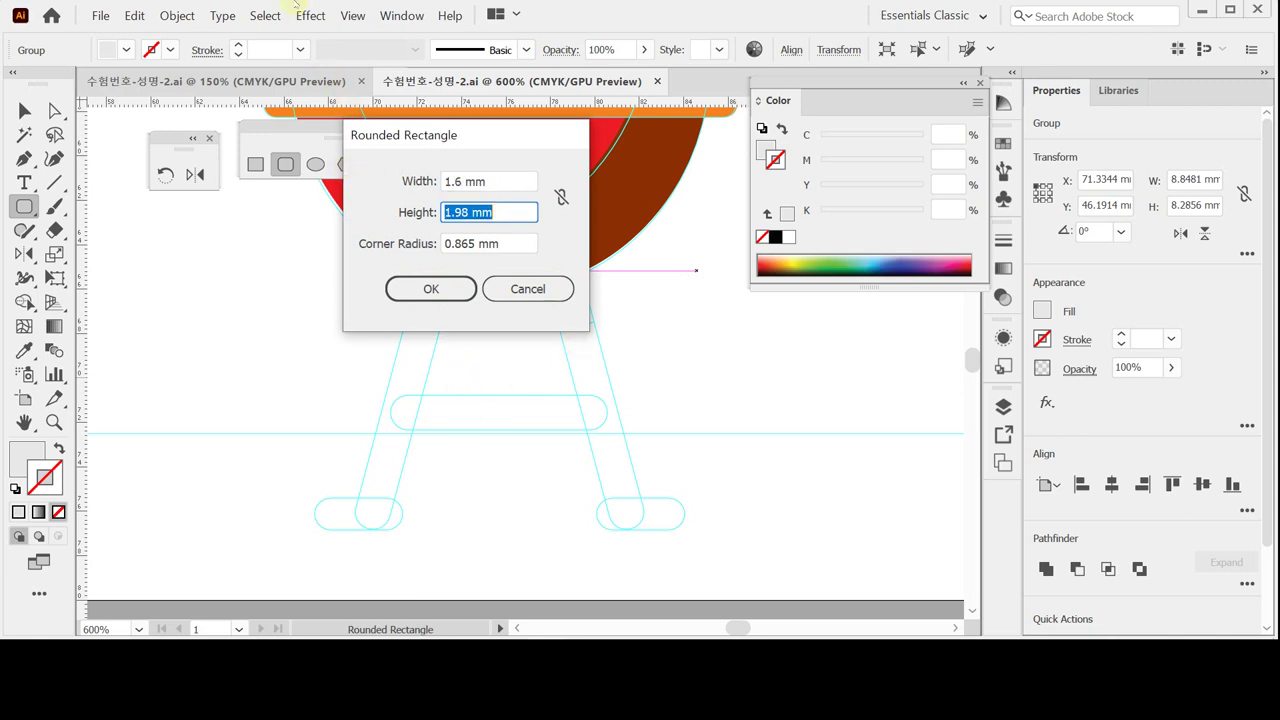
{"action": "type", "text": "12"}
{"action": "key", "text": "Tab"}
{"action": "type", "text": "1"}
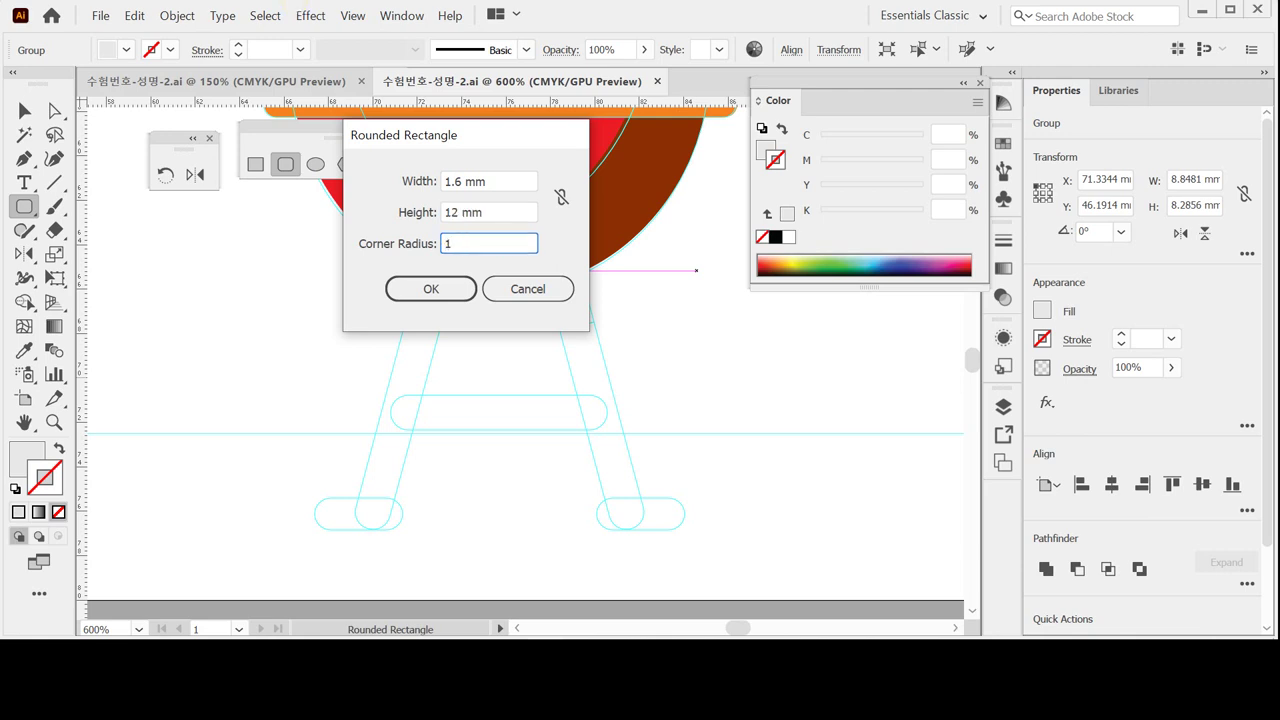
{"action": "key", "text": "Return"}
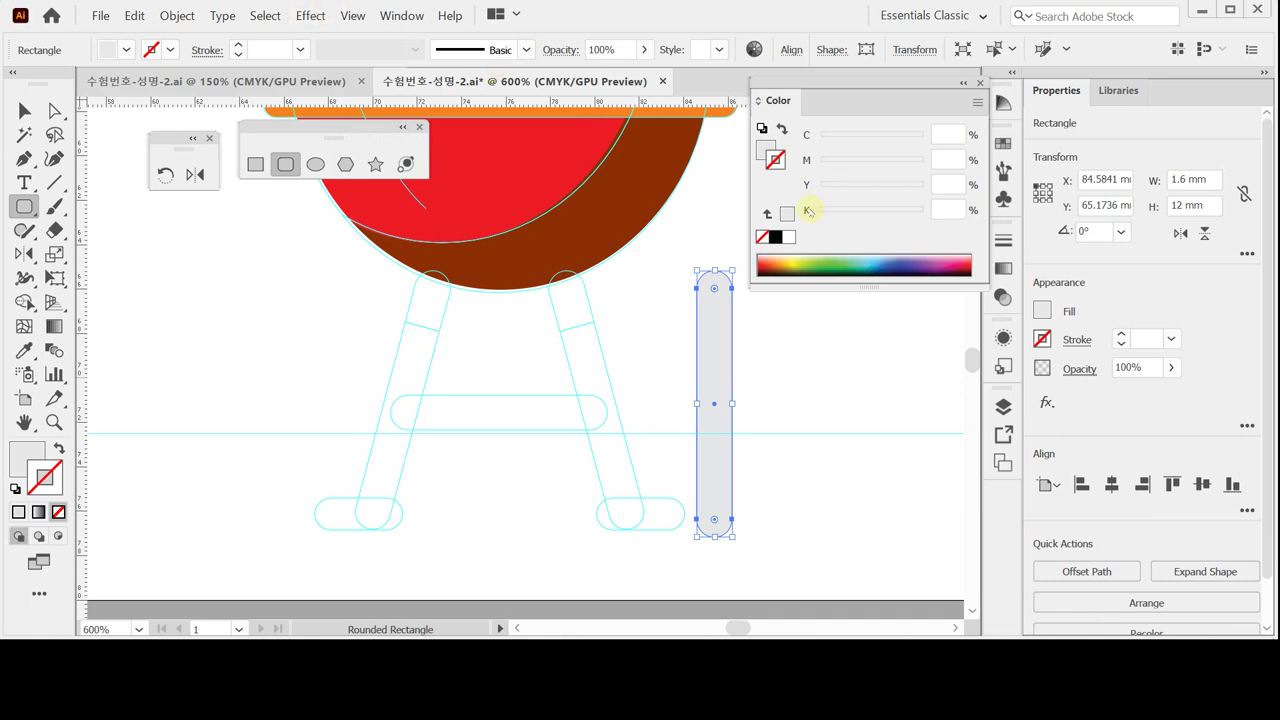
Fill the new leg shape with C 10, M 0, Y 0, K 20 and deselect it.
{"action": "left_click", "coordinate": [766, 150]}
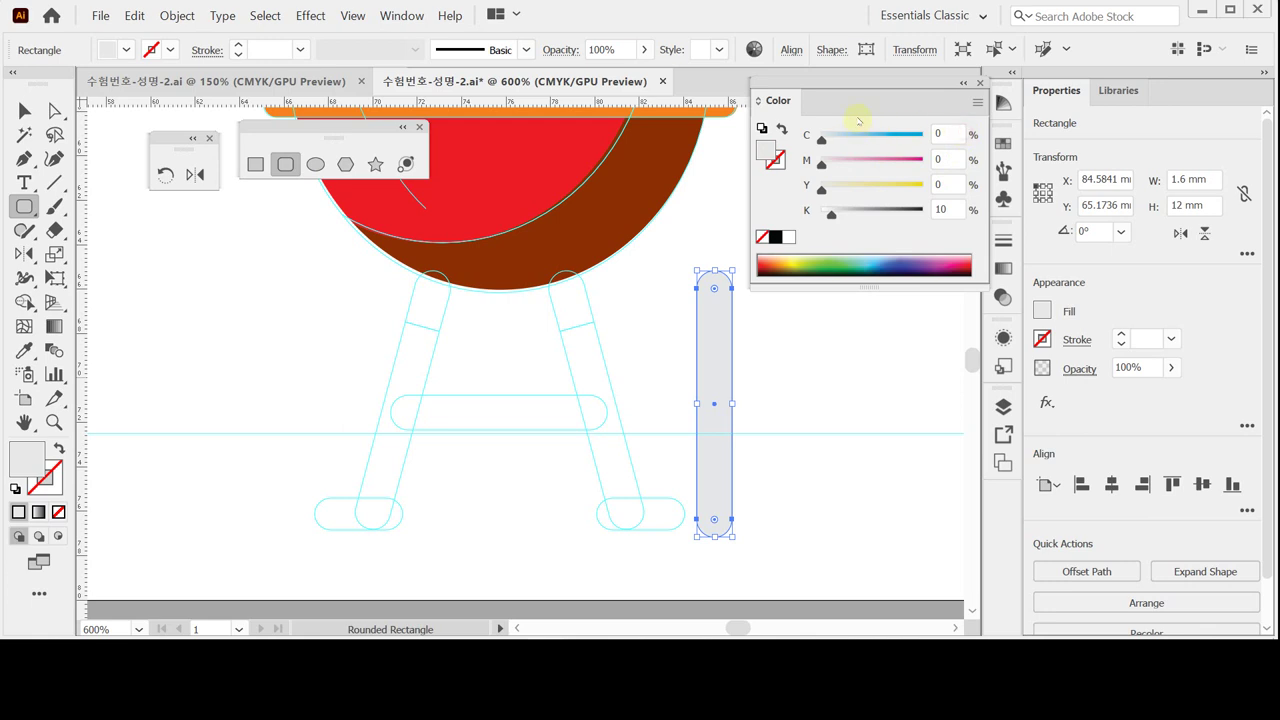
{"action": "left_click", "coordinate": [948, 133]}
{"action": "type", "text": "10"}
{"action": "left_click", "coordinate": [953, 210]}
{"action": "type", "text": "2"}
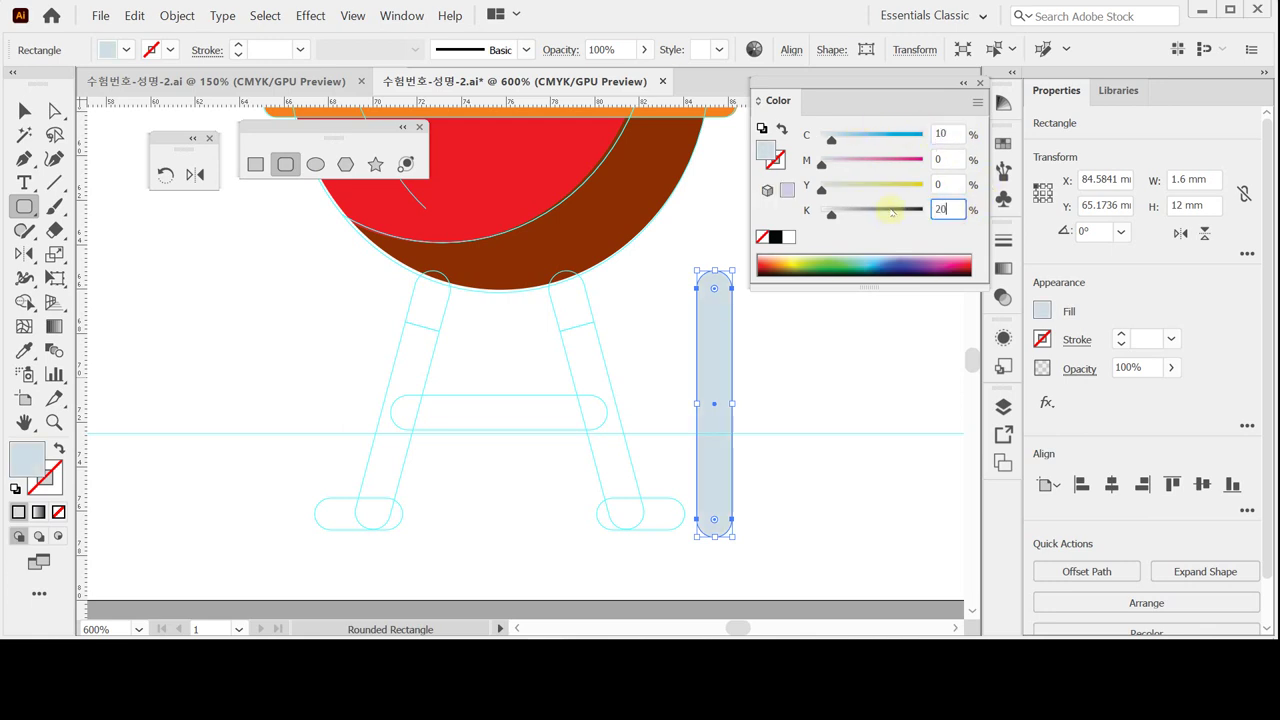
{"action": "type", "text": "0"}
{"action": "key", "text": "Return"}
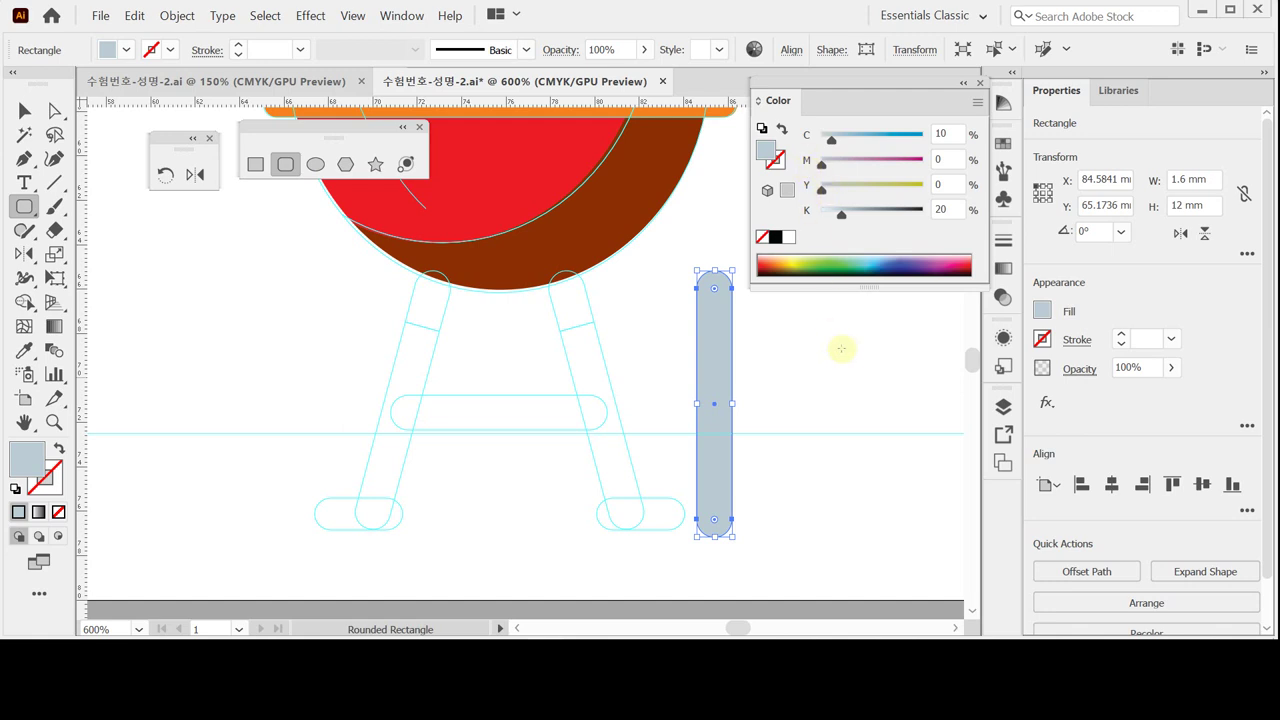
{"action": "left_click", "coordinate": [823, 376], "text": "ctrl"}
Draw a horizontal line about 4.9 mm long across the leg's upper part and give it a 1 pt black stroke.
{"action": "left_click_drag", "start_coordinate": [705, 383], "coordinate": [679, 387]}
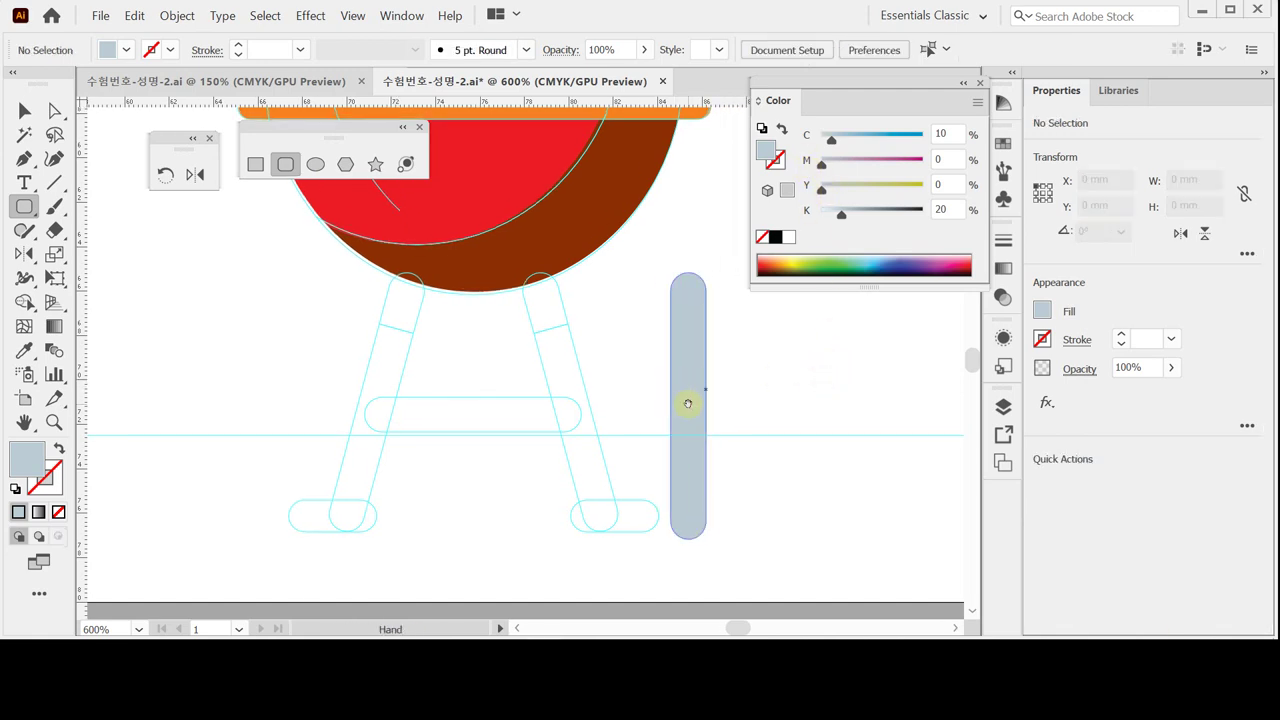
{"action": "left_click", "coordinate": [55, 182]}
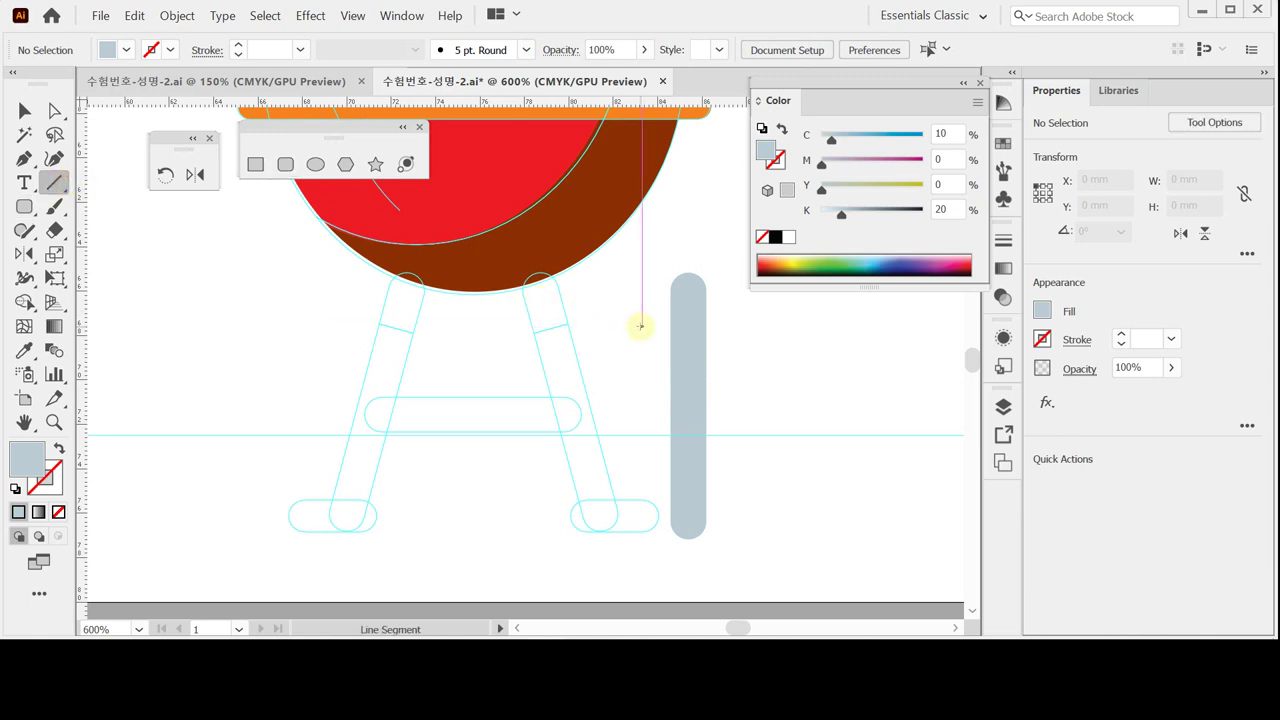
{"action": "left_click_drag", "start_coordinate": [636, 329], "coordinate": [745, 329]}
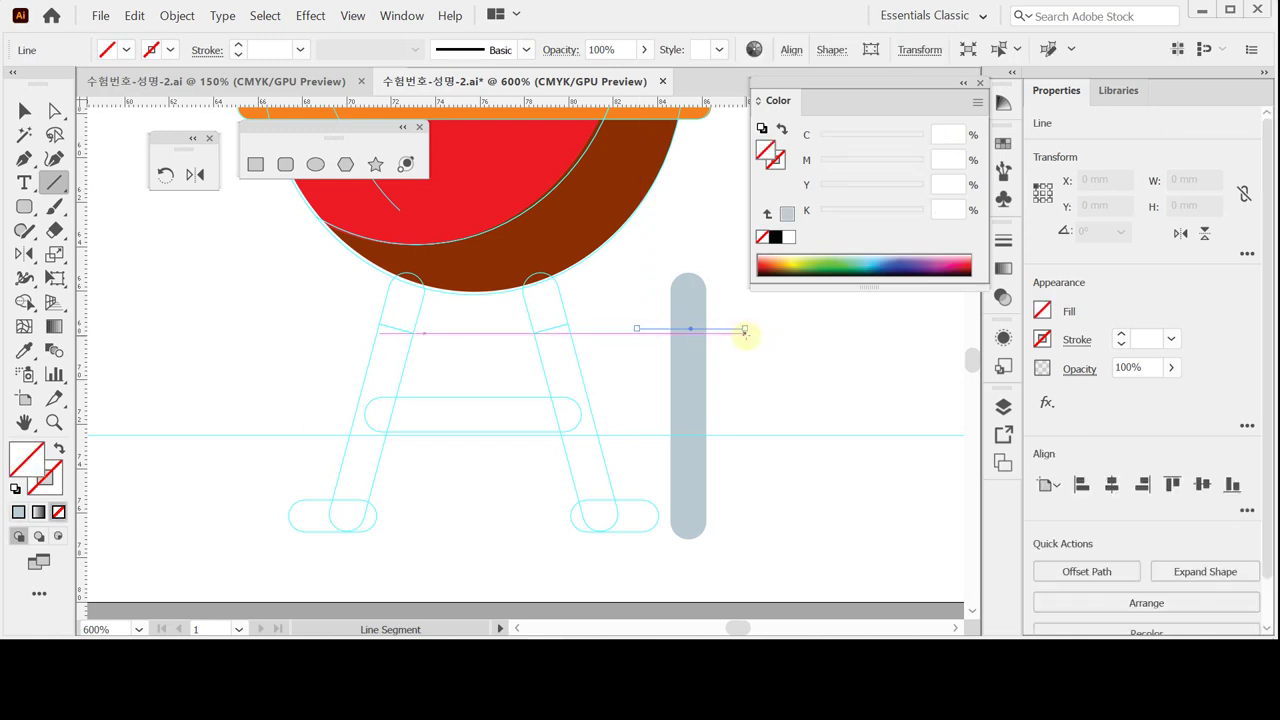
{"action": "left_click", "coordinate": [763, 237]}
{"action": "left_click", "coordinate": [776, 238]}
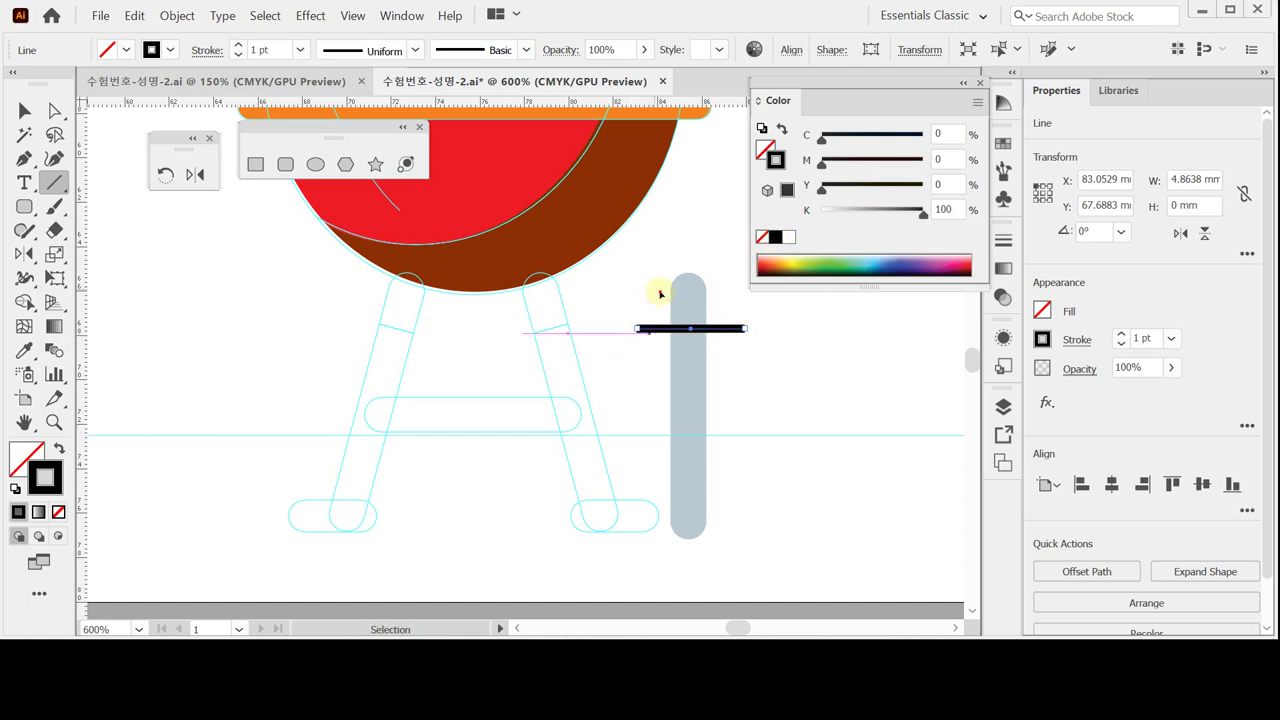
Split the grey leg shape along the horizontal line across its upper part using Pathfinder Divide.
{"action": "left_click", "coordinate": [700, 352], "text": "ctrl"}
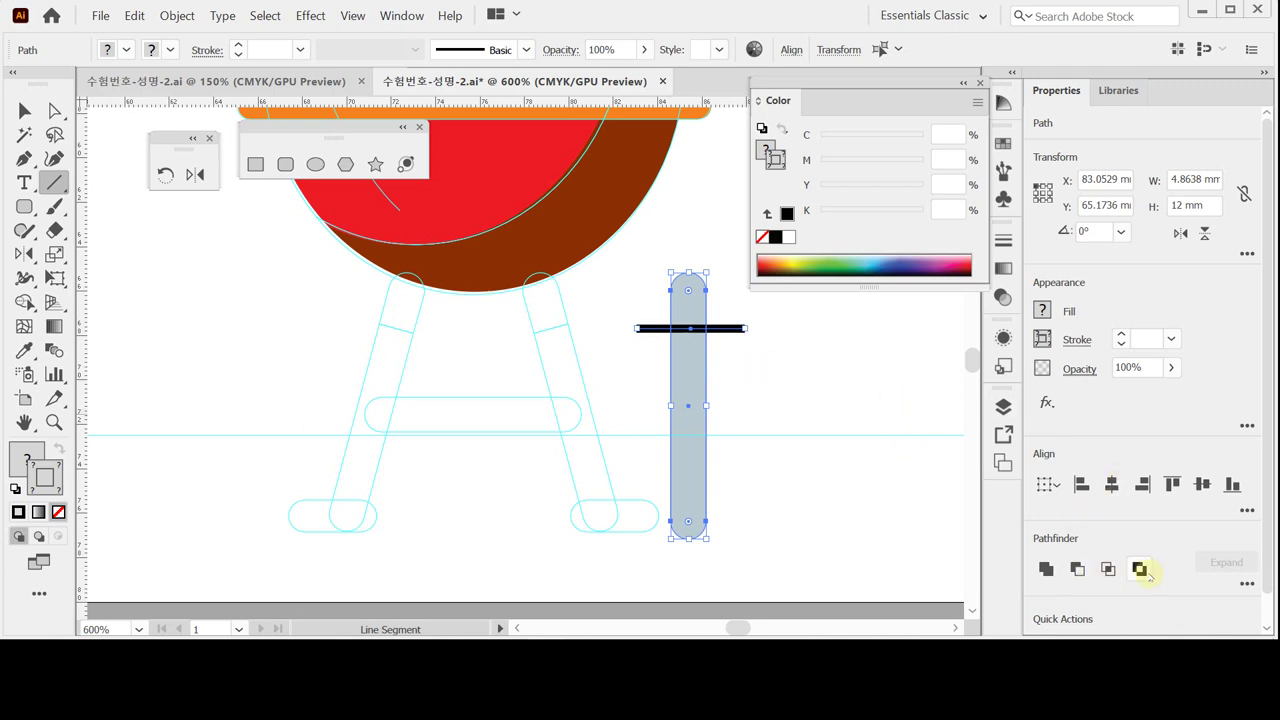
{"action": "left_click", "coordinate": [1247, 584]}
{"action": "left_click", "coordinate": [1046, 554]}
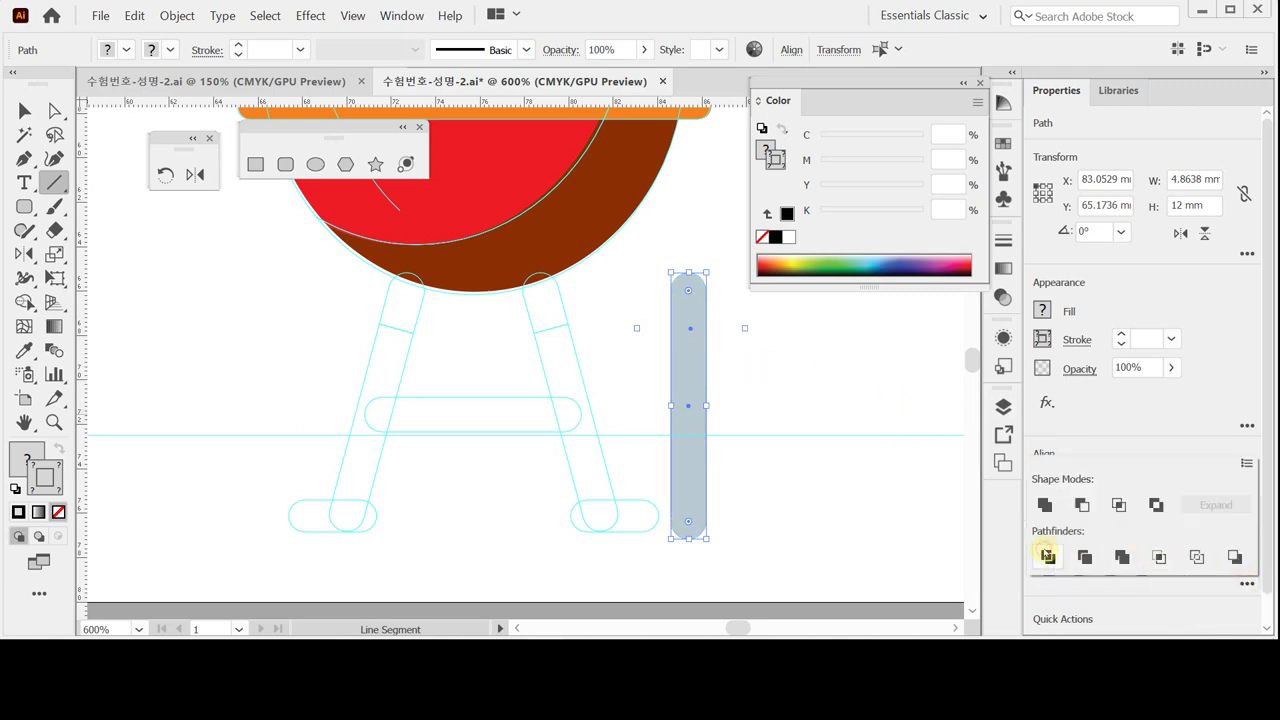
{"action": "left_click", "coordinate": [691, 354]}
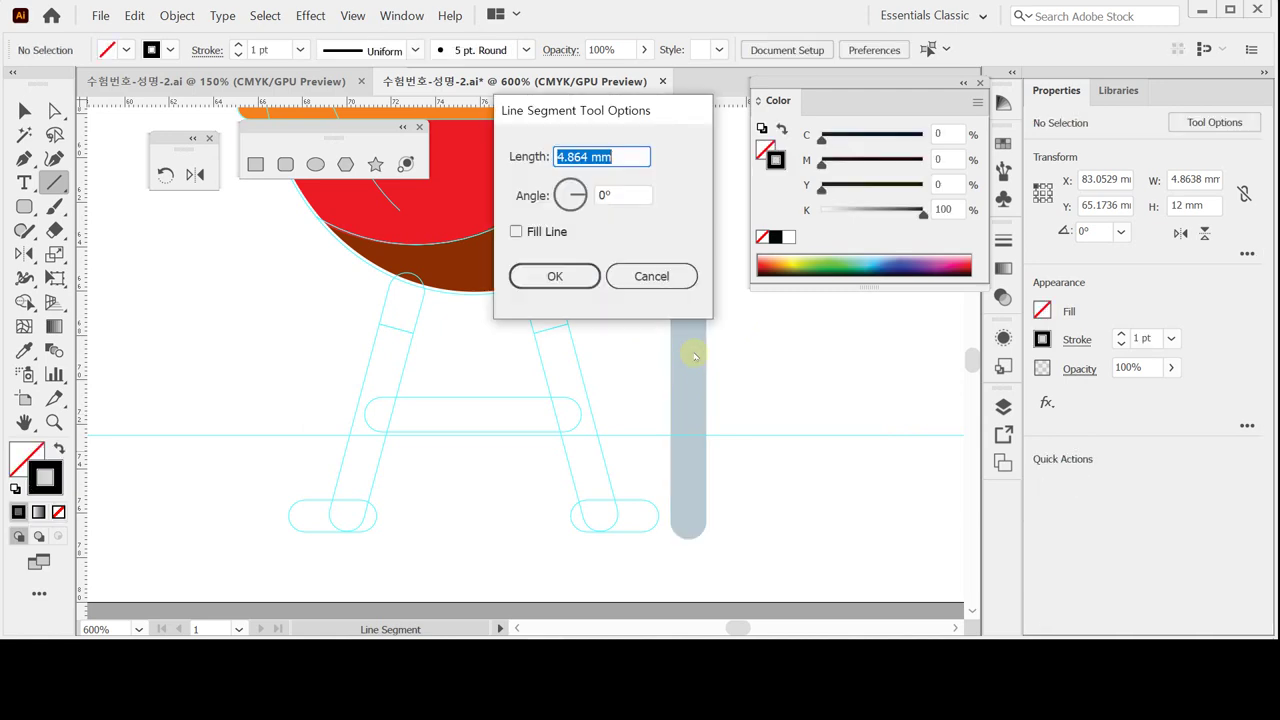
{"action": "left_click", "coordinate": [651, 276]}
Isolate the divided leg's short upper piece, fill it with C 0, M 0, Y 30, K 70, and save the document.
{"action": "left_click", "coordinate": [26, 110]}
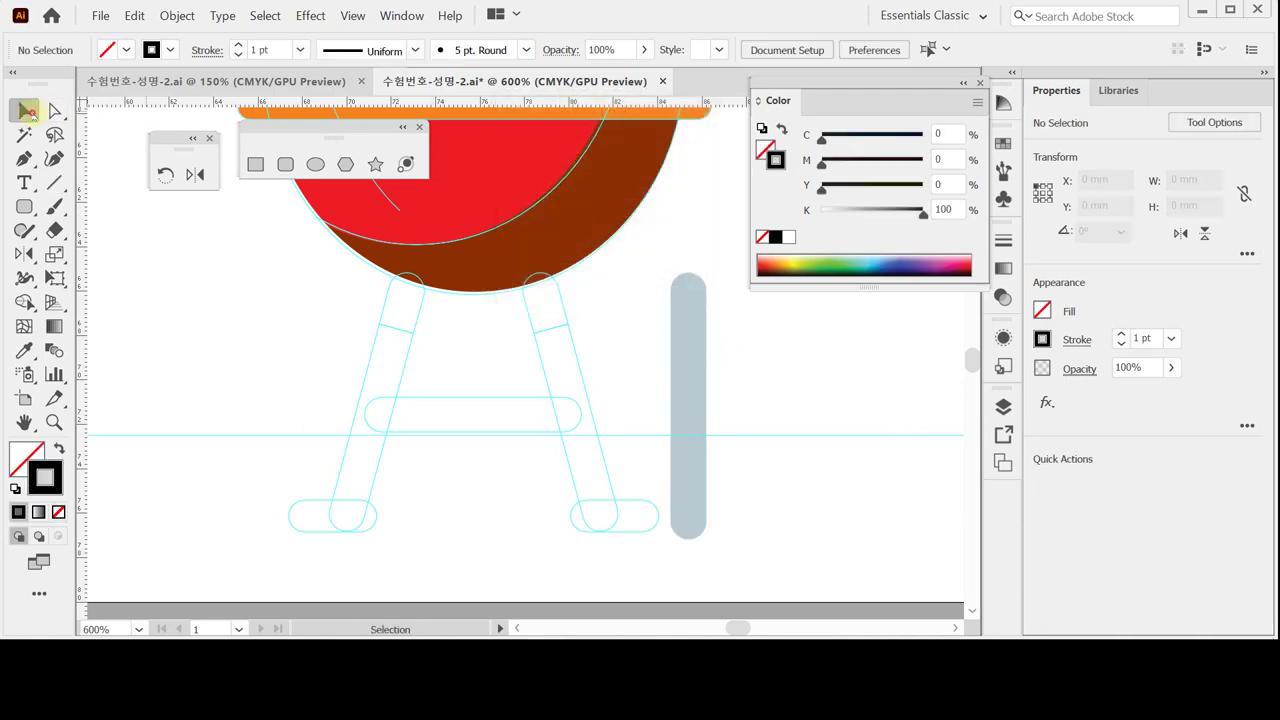
{"action": "double_click", "coordinate": [694, 391]}
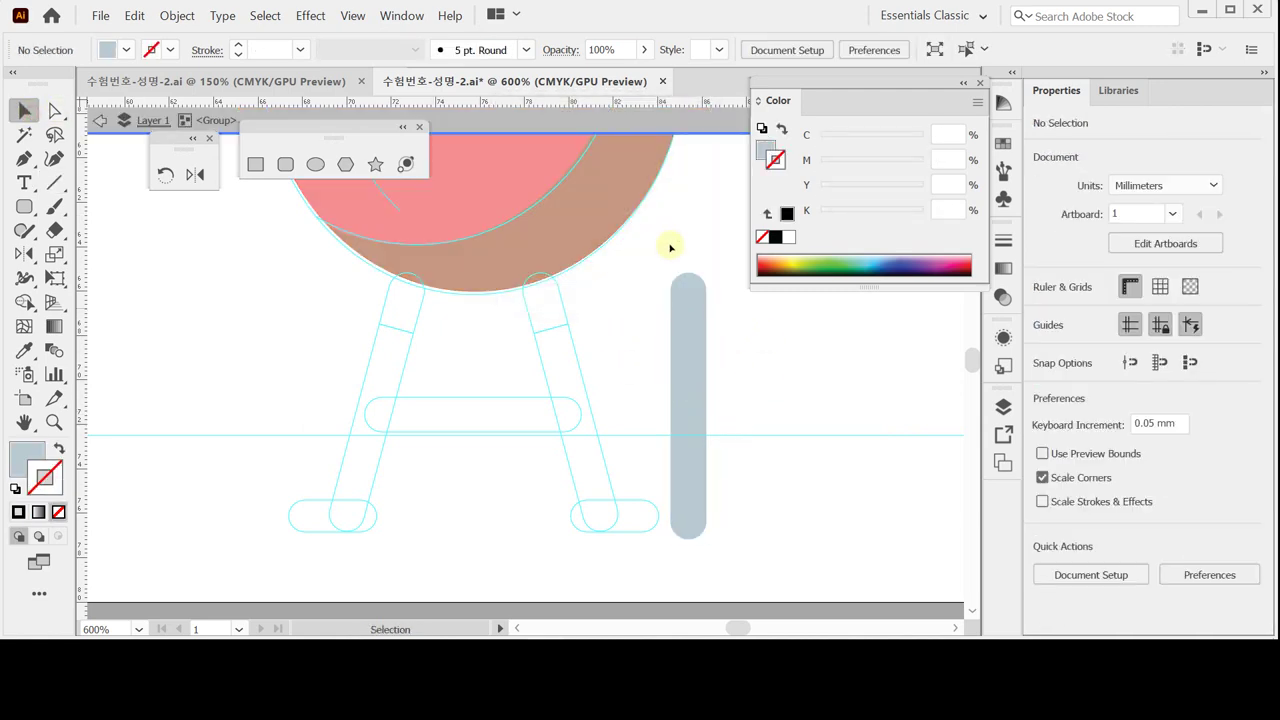
{"action": "left_click", "coordinate": [689, 312]}
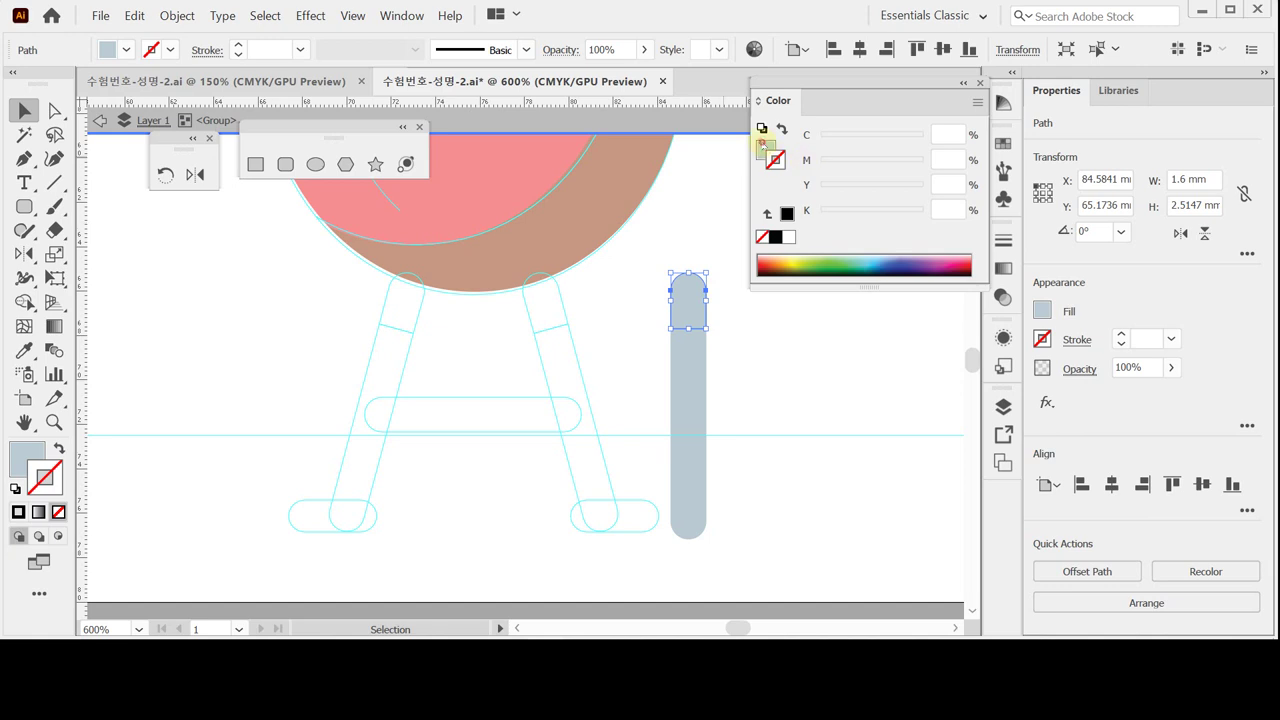
{"action": "left_click", "coordinate": [764, 146]}
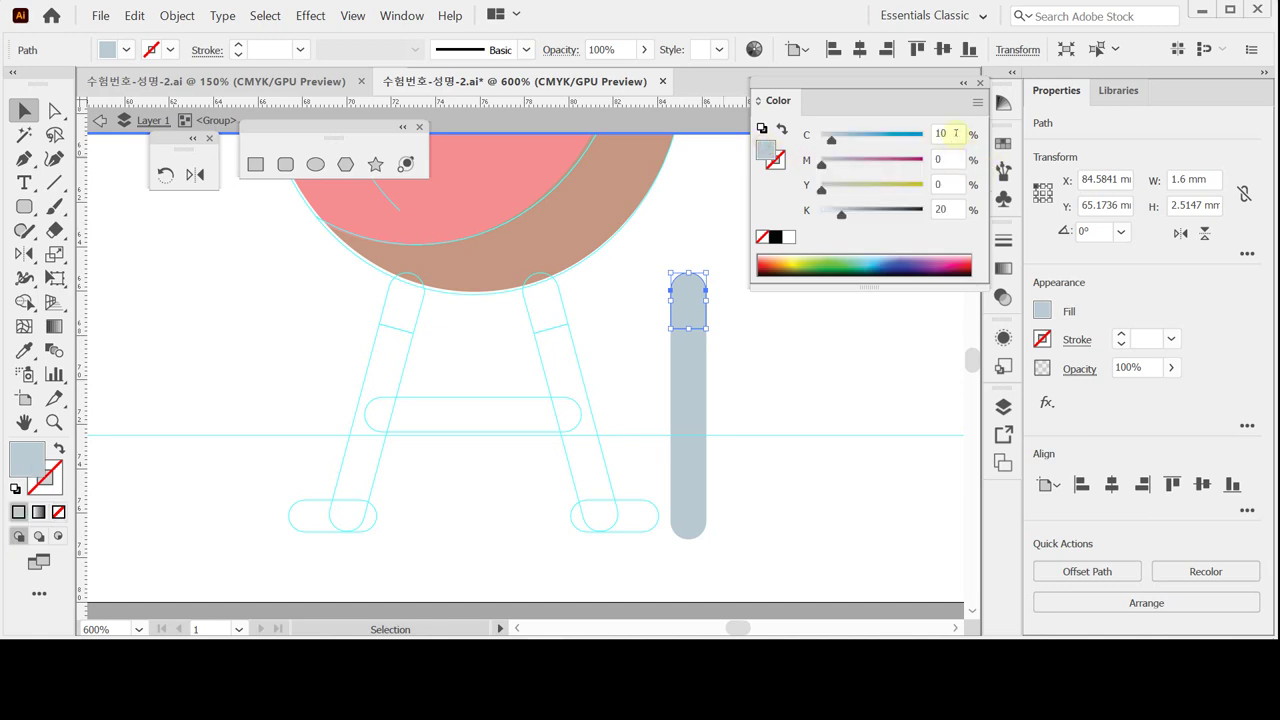
{"action": "left_click_drag", "start_coordinate": [830, 140], "coordinate": [815, 140]}
{"action": "key", "text": "Tab"}
{"action": "key", "text": "Tab"}
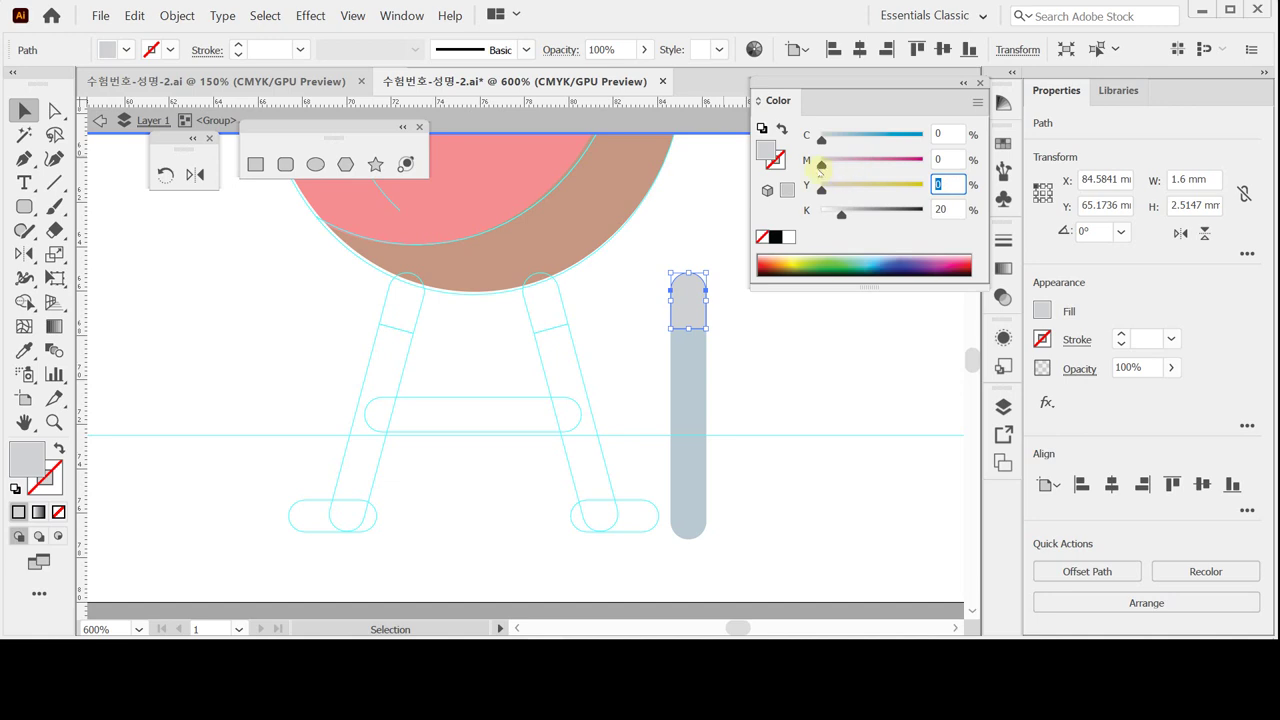
{"action": "key", "text": "Tab"}
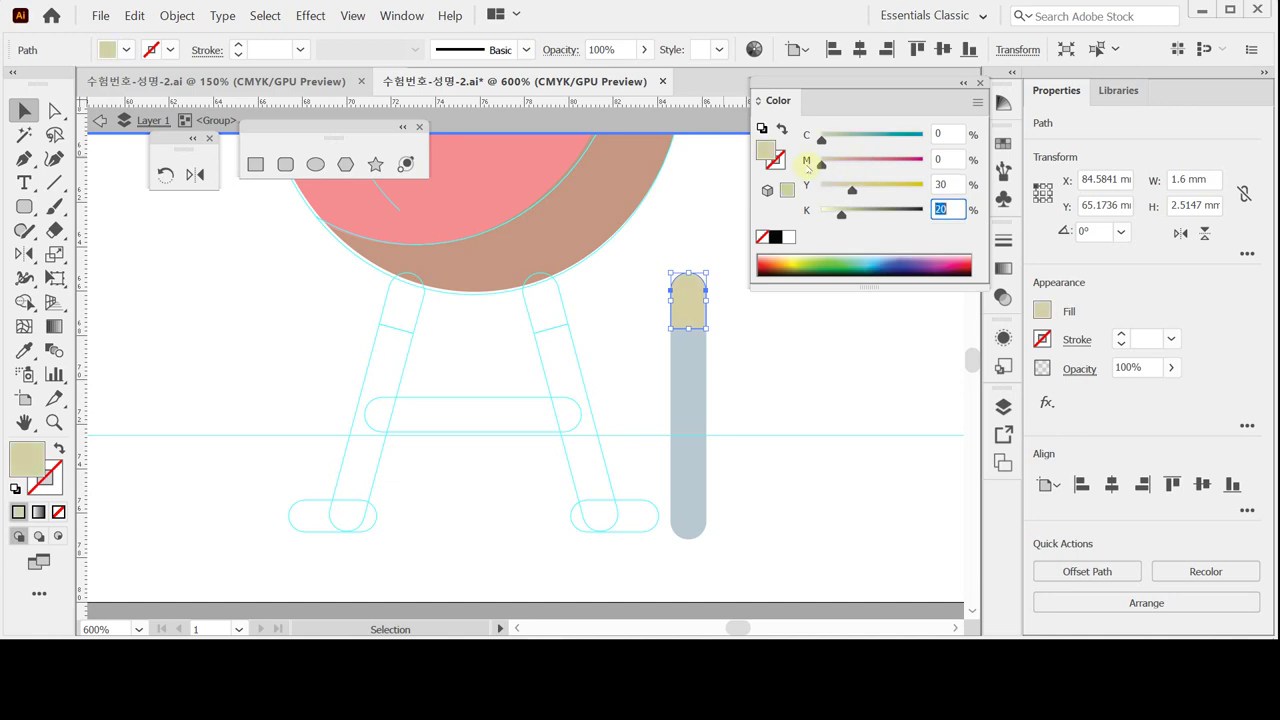
{"action": "type", "text": "70"}
{"action": "key", "text": "Return"}
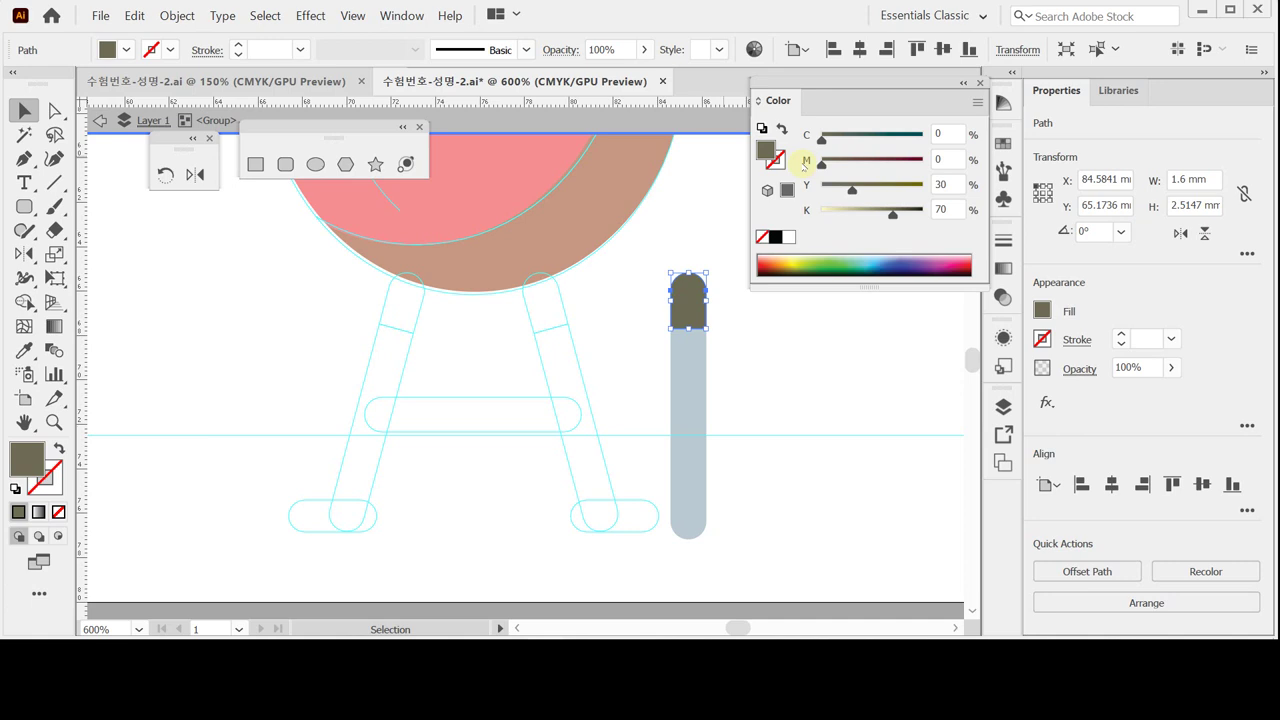
{"action": "key", "text": "Escape"}
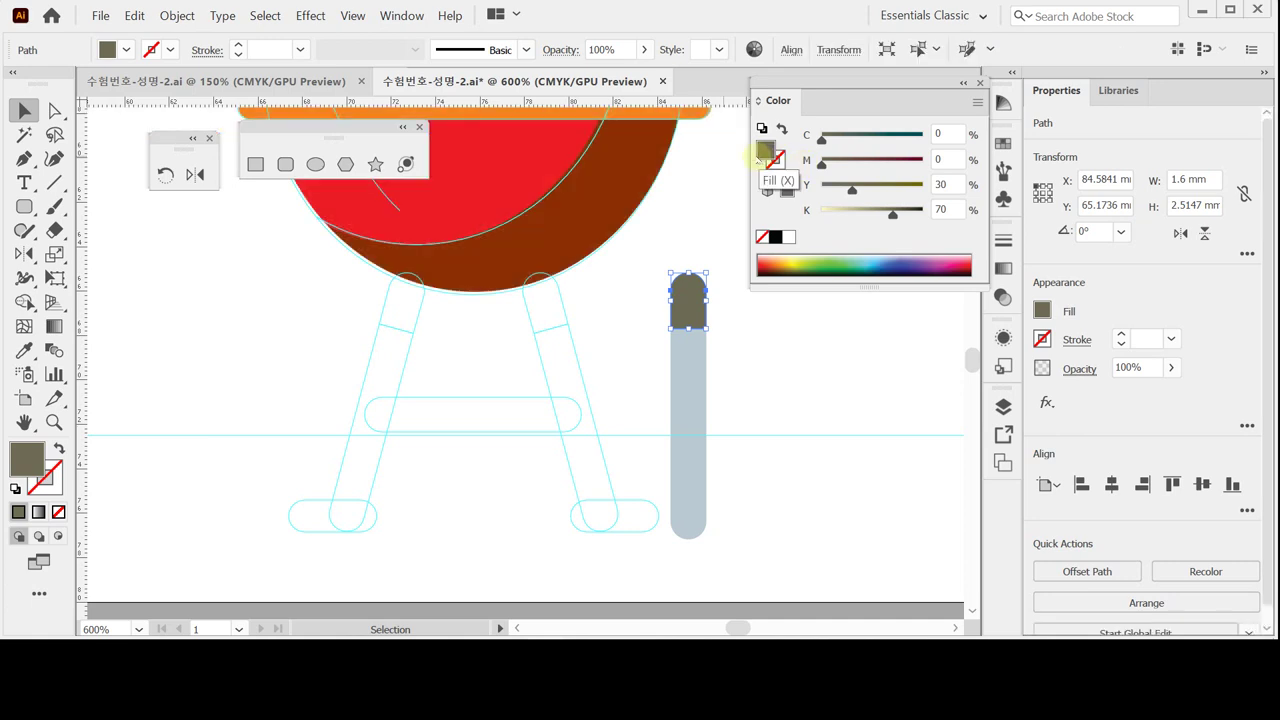
{"action": "key", "text": "ctrl+s"}
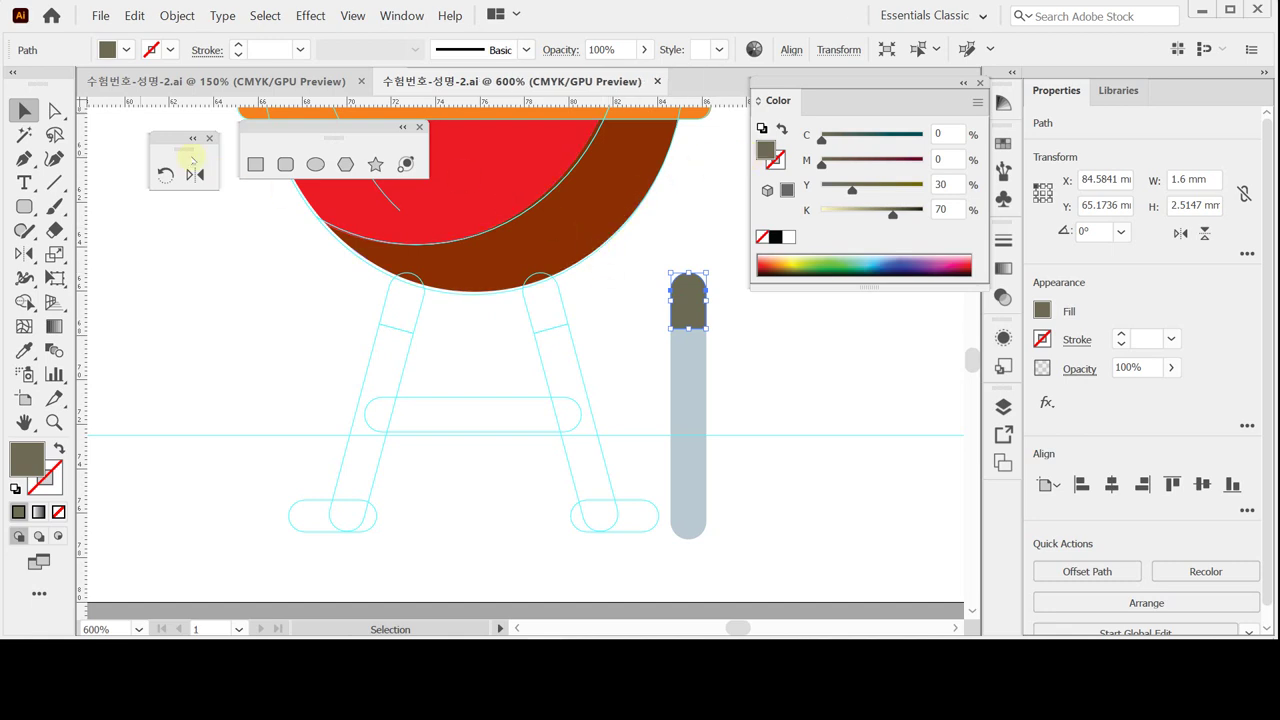
{"action": "double_click", "coordinate": [166, 176]}
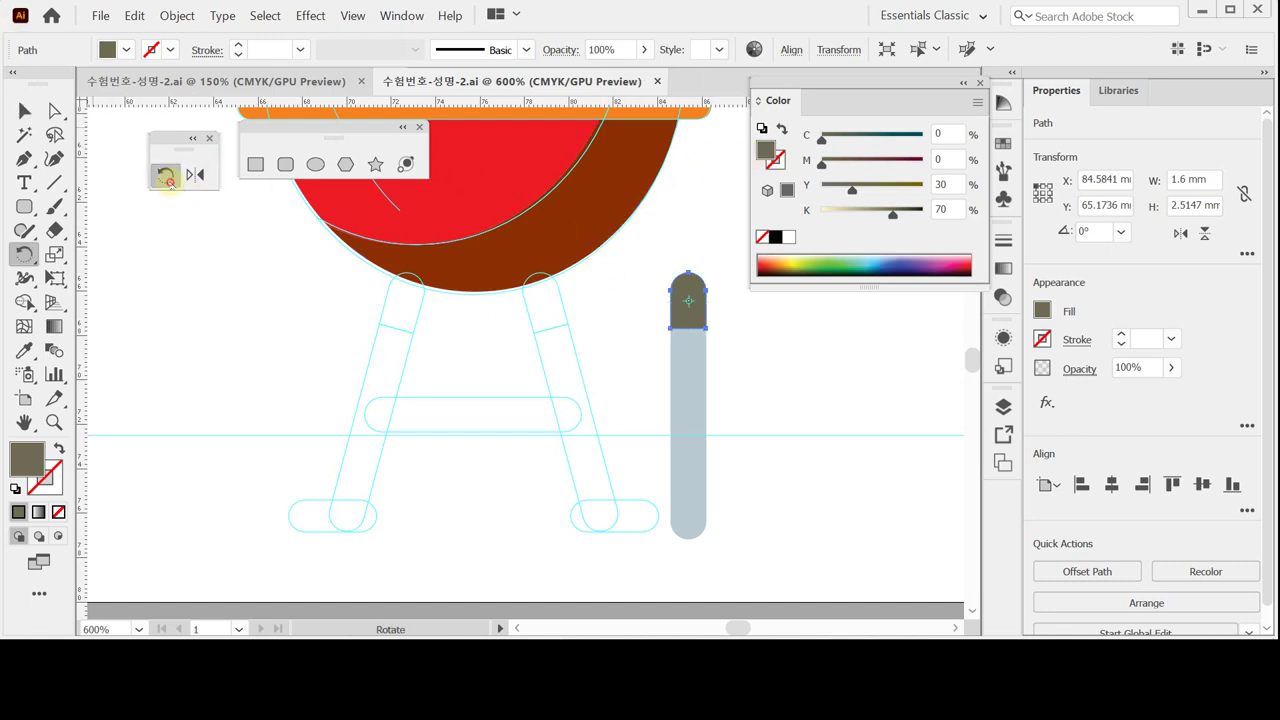
{"action": "type", "text": "1"}
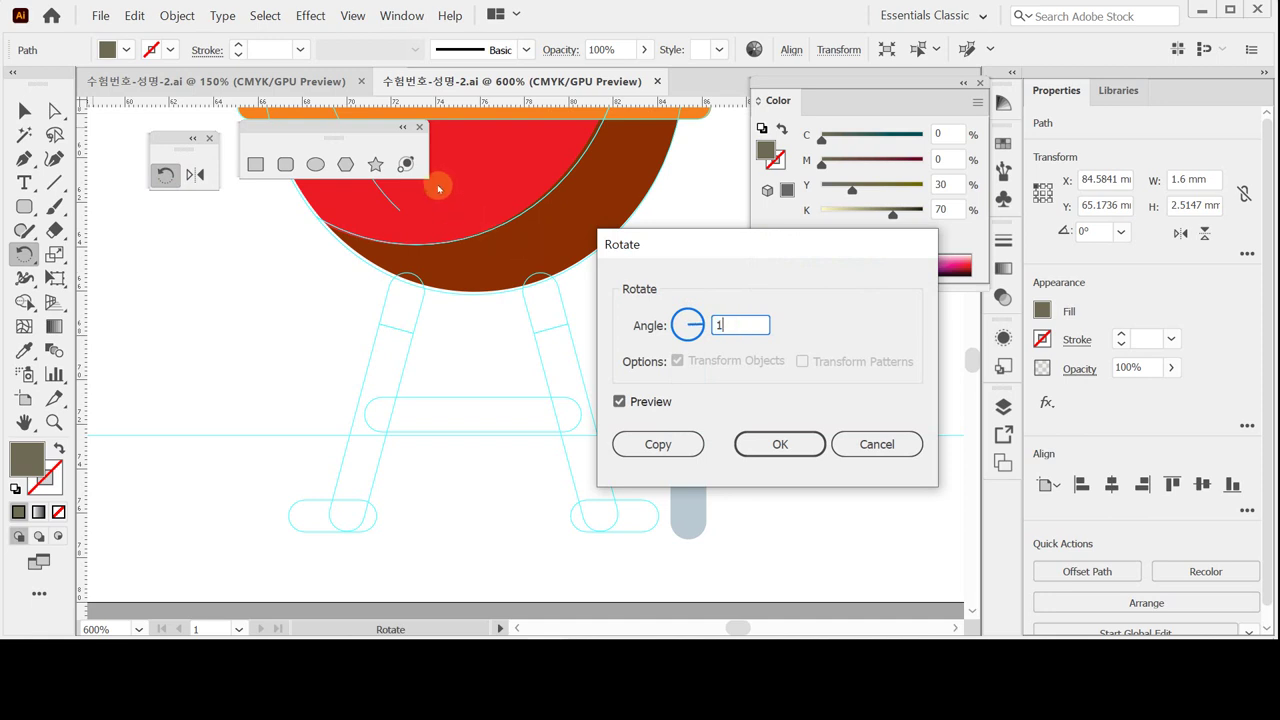
{"action": "key", "text": "Tab"}
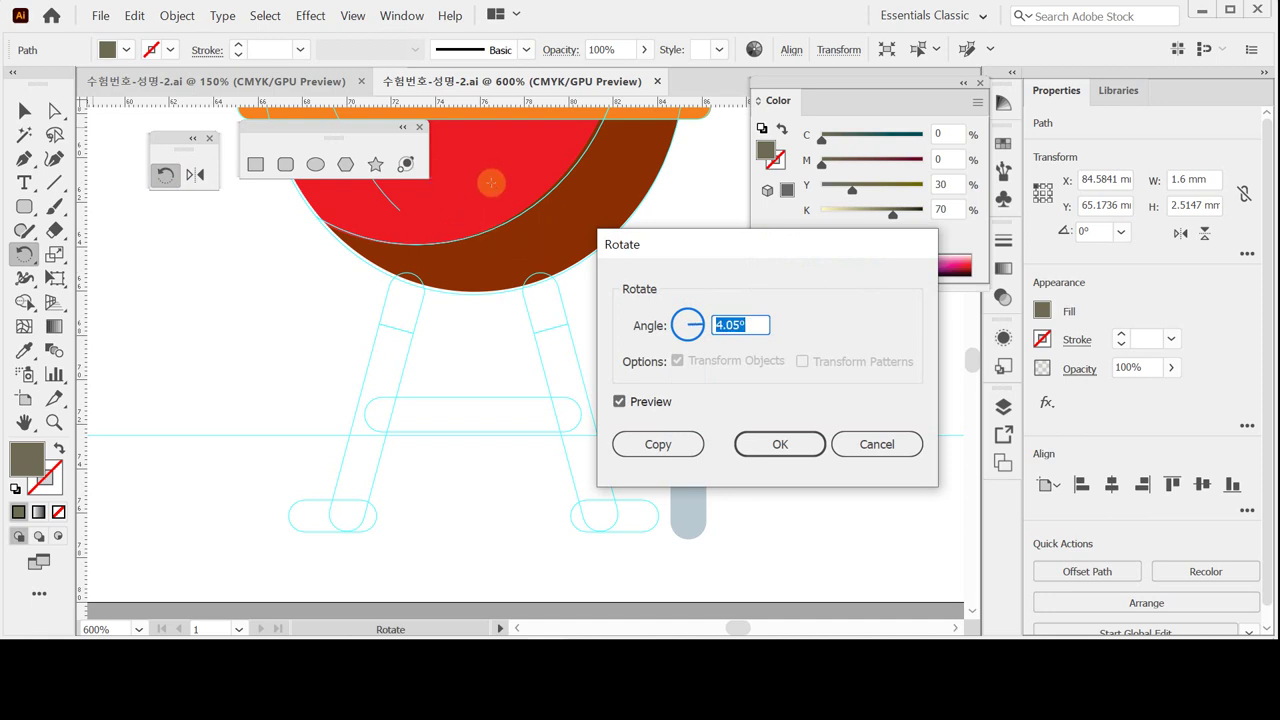
{"action": "key", "text": "Return"}
Rotate the whole two-tone leg group by 15° and move it onto the right leg guide beneath the grill bowl.
{"action": "left_click", "coordinate": [686, 363], "text": "ctrl"}
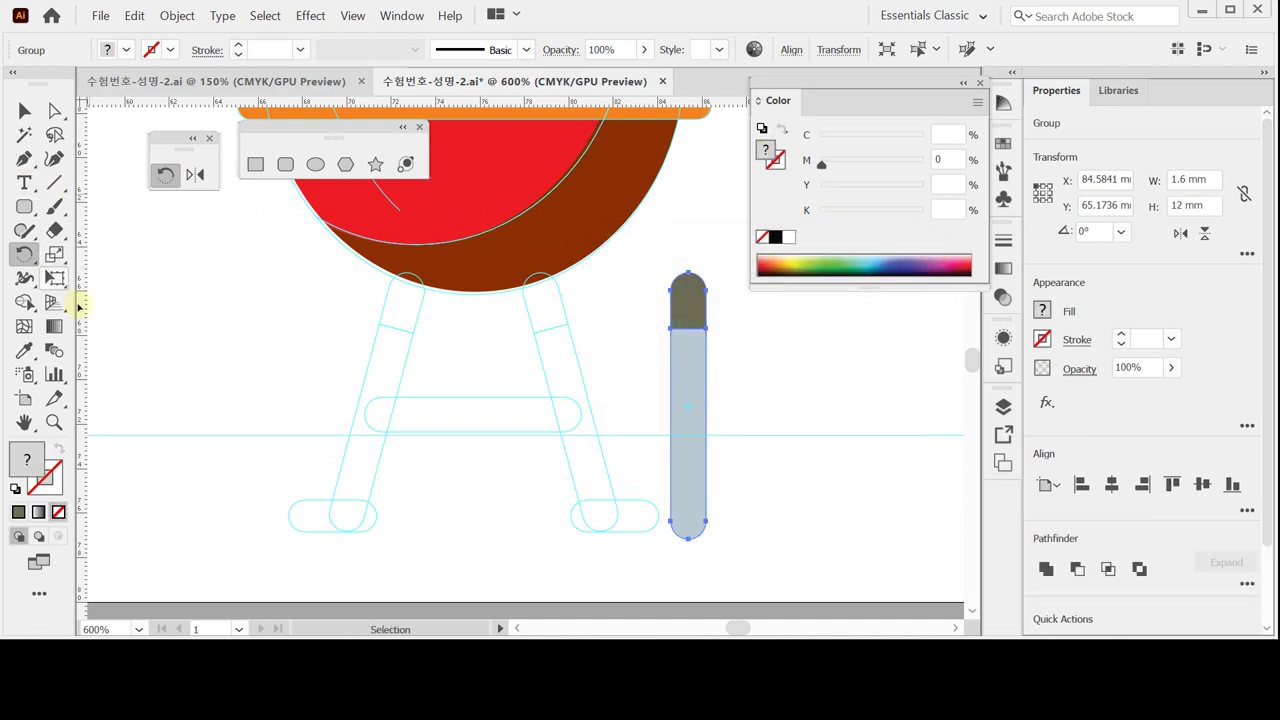
{"action": "left_click", "coordinate": [160, 178]}
{"action": "type", "text": "1"}
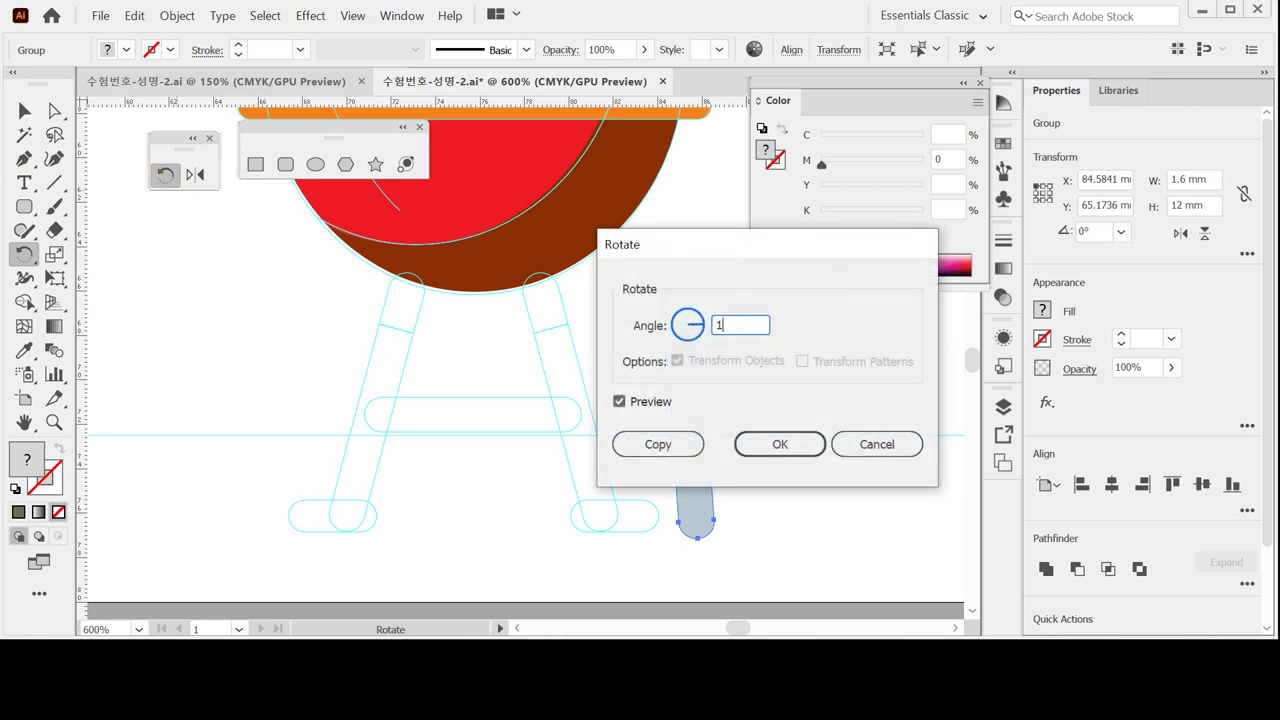
{"action": "type", "text": "5"}
{"action": "key", "text": "Return"}
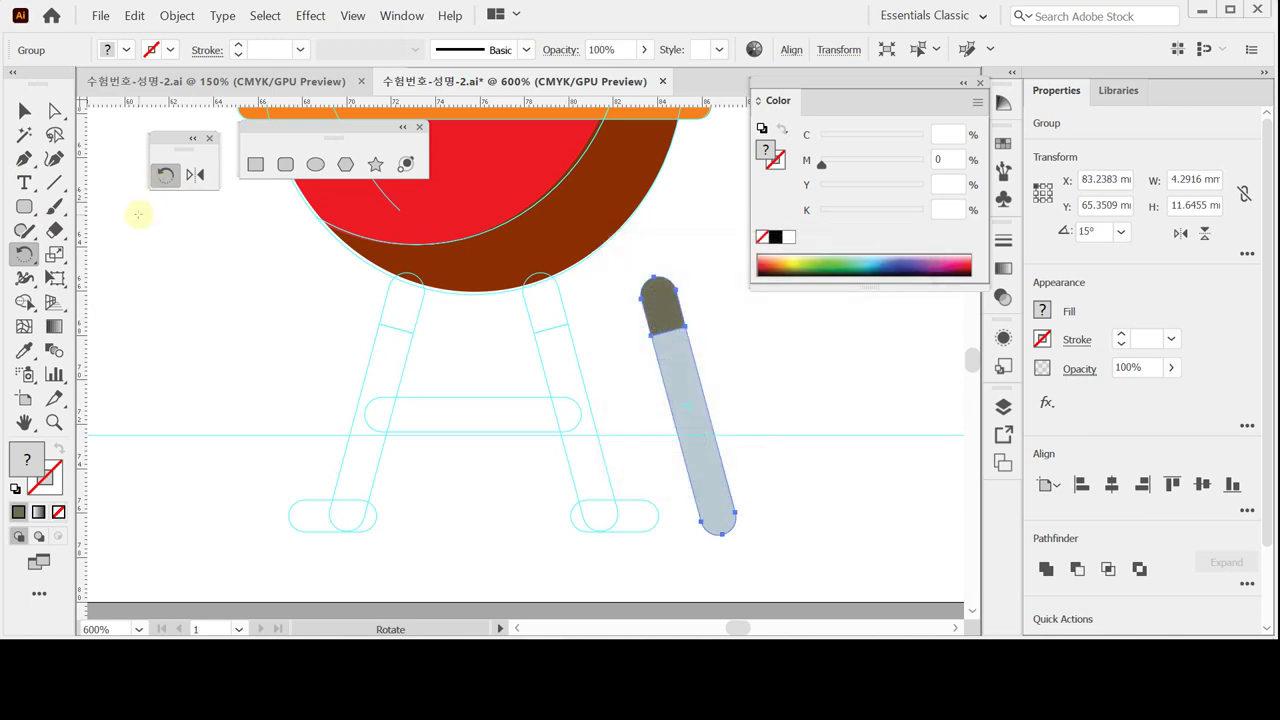
{"action": "key", "text": "ctrl"}
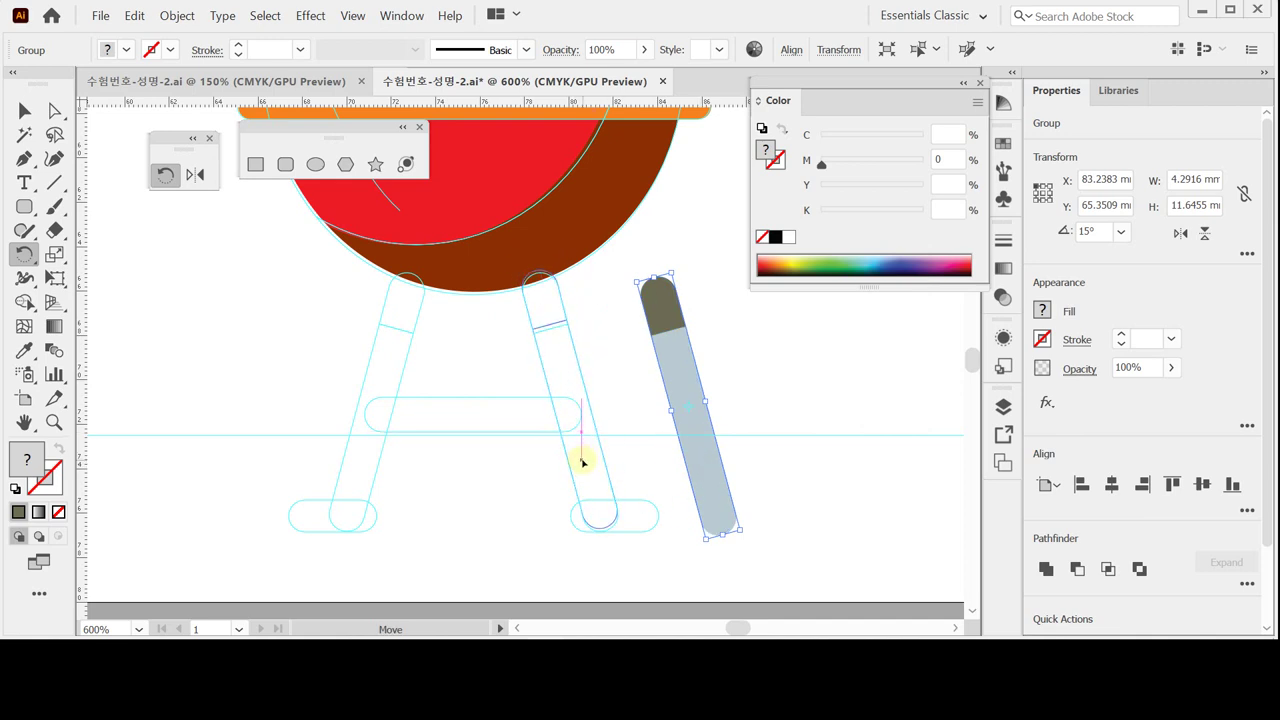
{"action": "left_click_drag", "start_coordinate": [583, 463], "coordinate": [583, 463]}
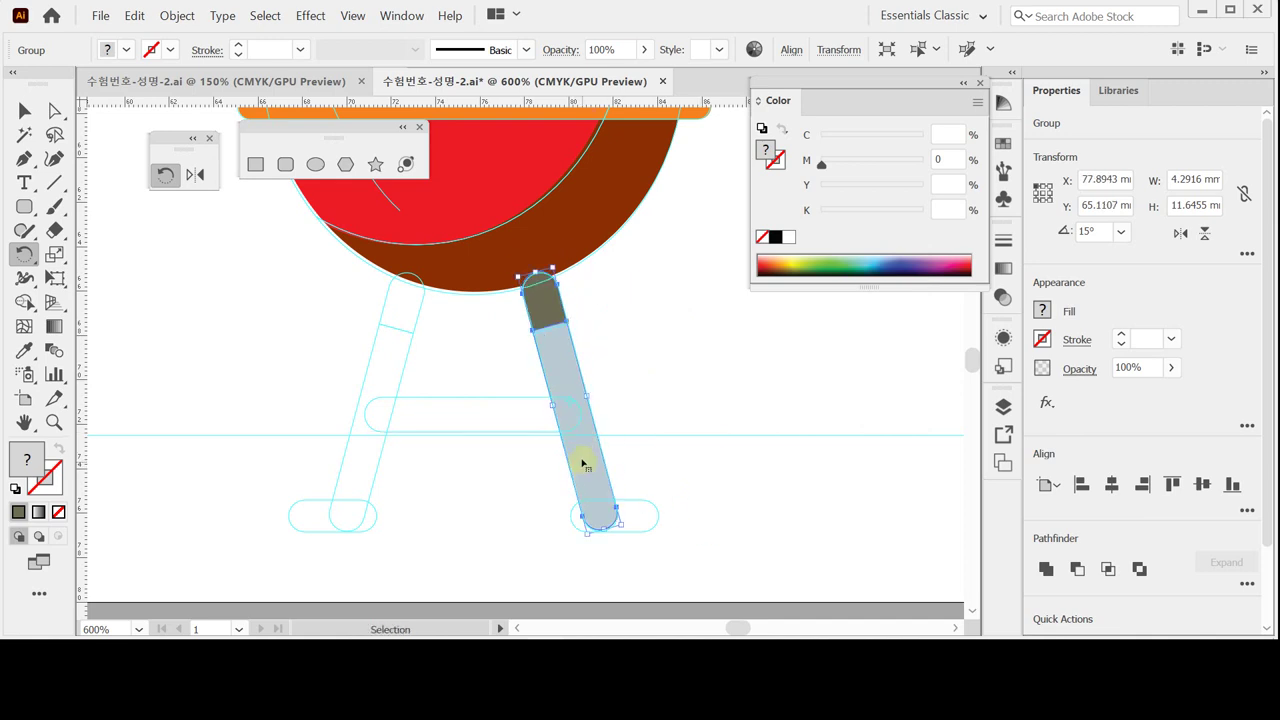
Draw a dark olive rounded rectangle about 3.94 × 1.47 mm as the foot of the grill's right leg.
{"action": "key", "text": "r"}
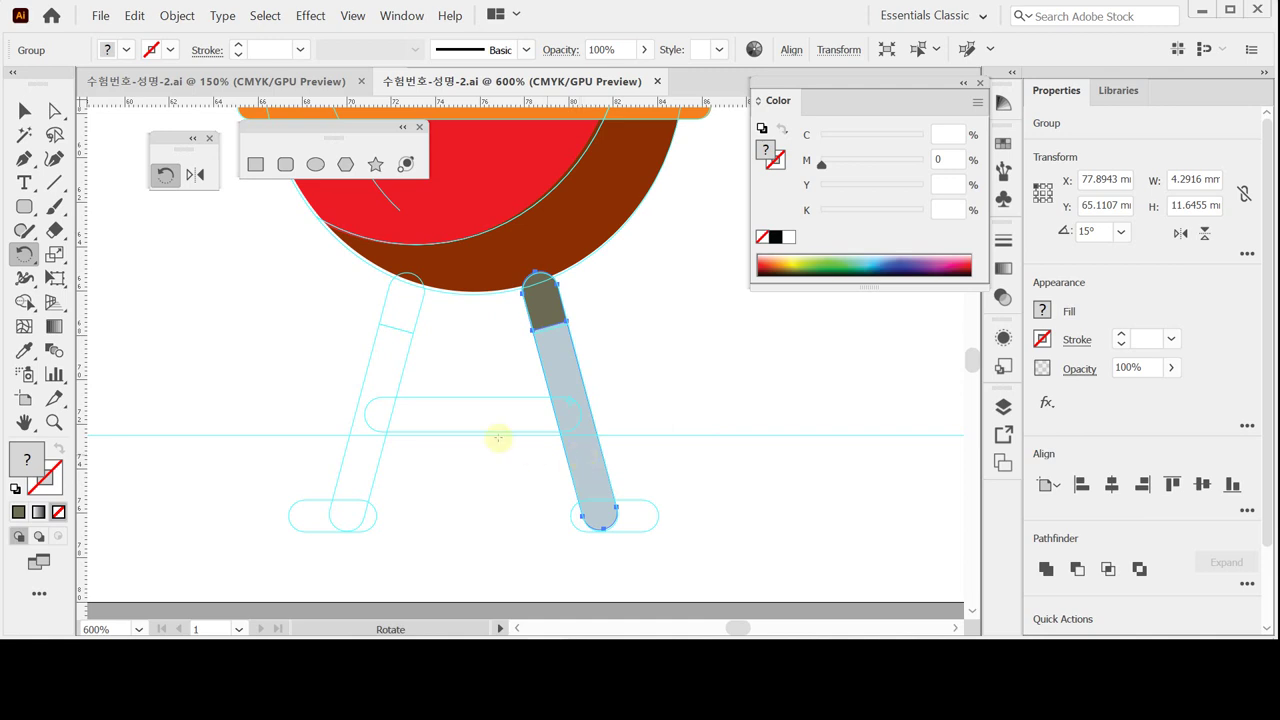
{"action": "left_click", "coordinate": [720, 425], "text": "ctrl"}
{"action": "left_click", "coordinate": [541, 317], "text": "ctrl"}
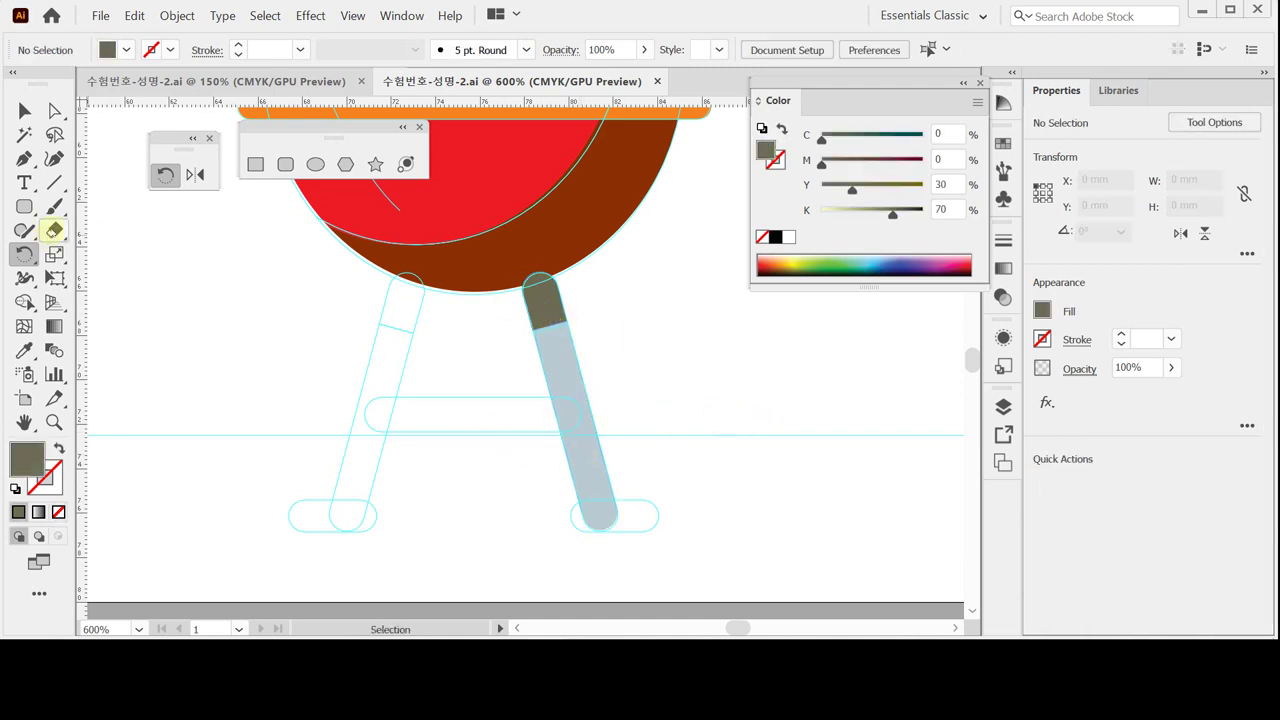
{"action": "left_click", "coordinate": [284, 164]}
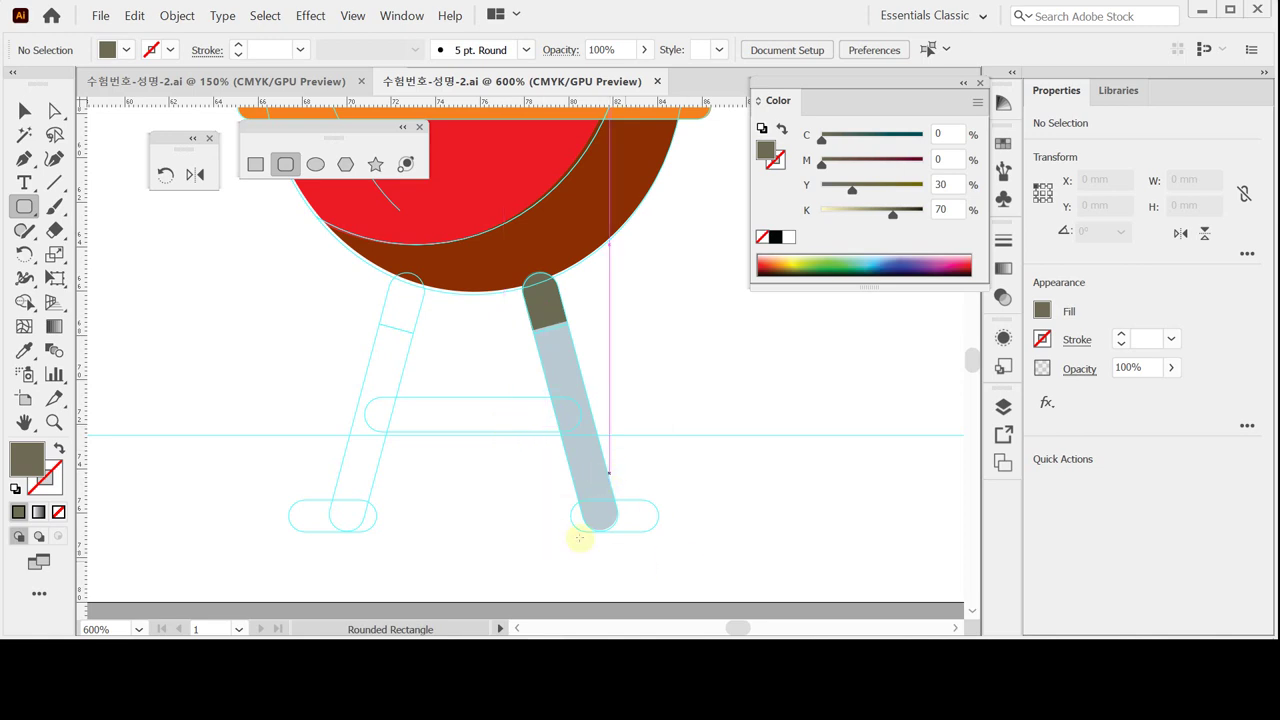
{"action": "left_click_drag", "start_coordinate": [573, 502], "coordinate": [658, 536]}
{"action": "left_click_drag", "start_coordinate": [658, 527], "coordinate": [650, 524]}
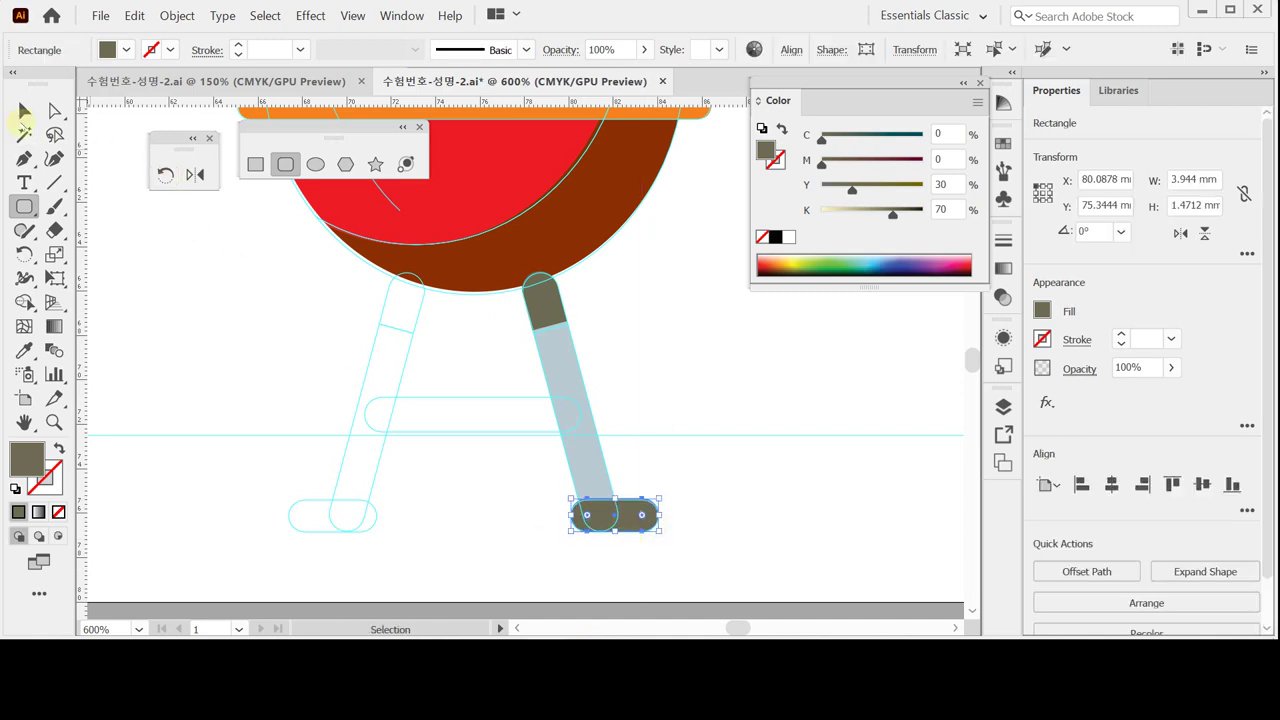
Hide the guides and reflect a copy of the right leg with its foot across a vertical axis through the middle brown piece's centre.
{"action": "key", "text": "v"}
{"action": "left_click_drag", "start_coordinate": [518, 374], "coordinate": [622, 532]}
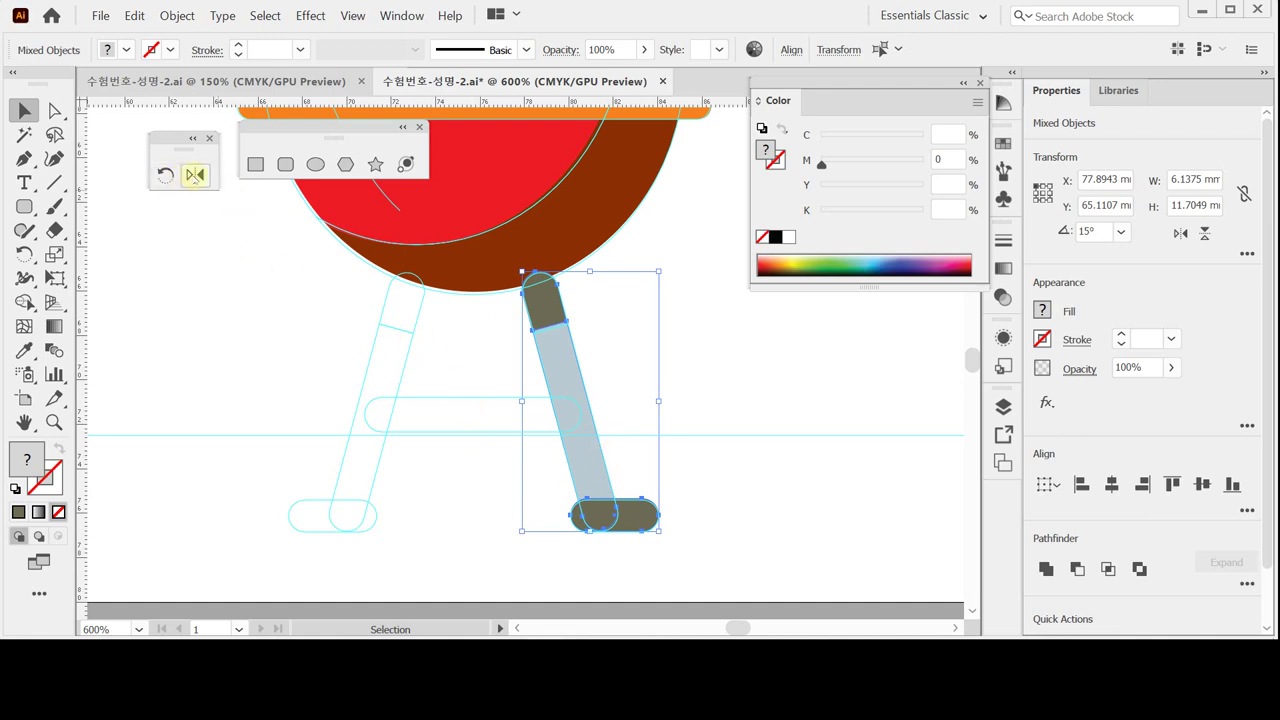
{"action": "left_click", "coordinate": [195, 176]}
{"action": "left_click", "coordinate": [413, 325]}
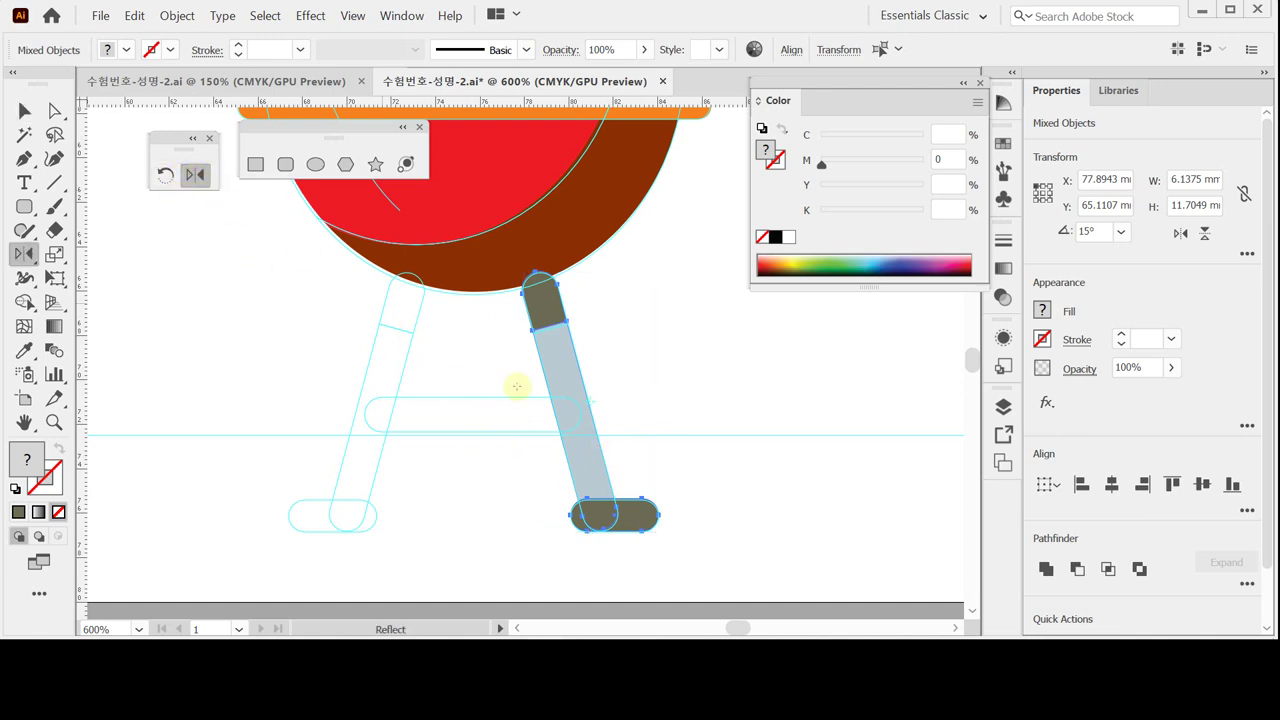
{"action": "left_click_drag", "start_coordinate": [553, 325], "coordinate": [608, 405]}
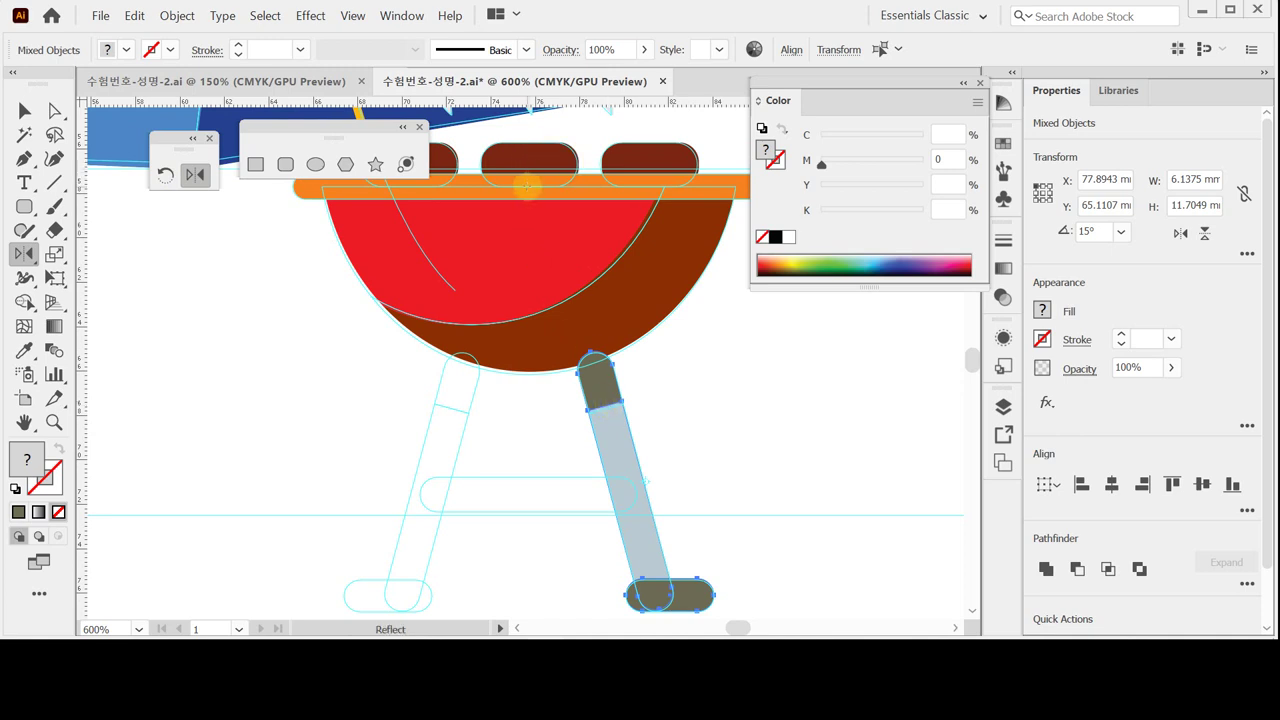
{"action": "key", "text": "ctrl+y"}
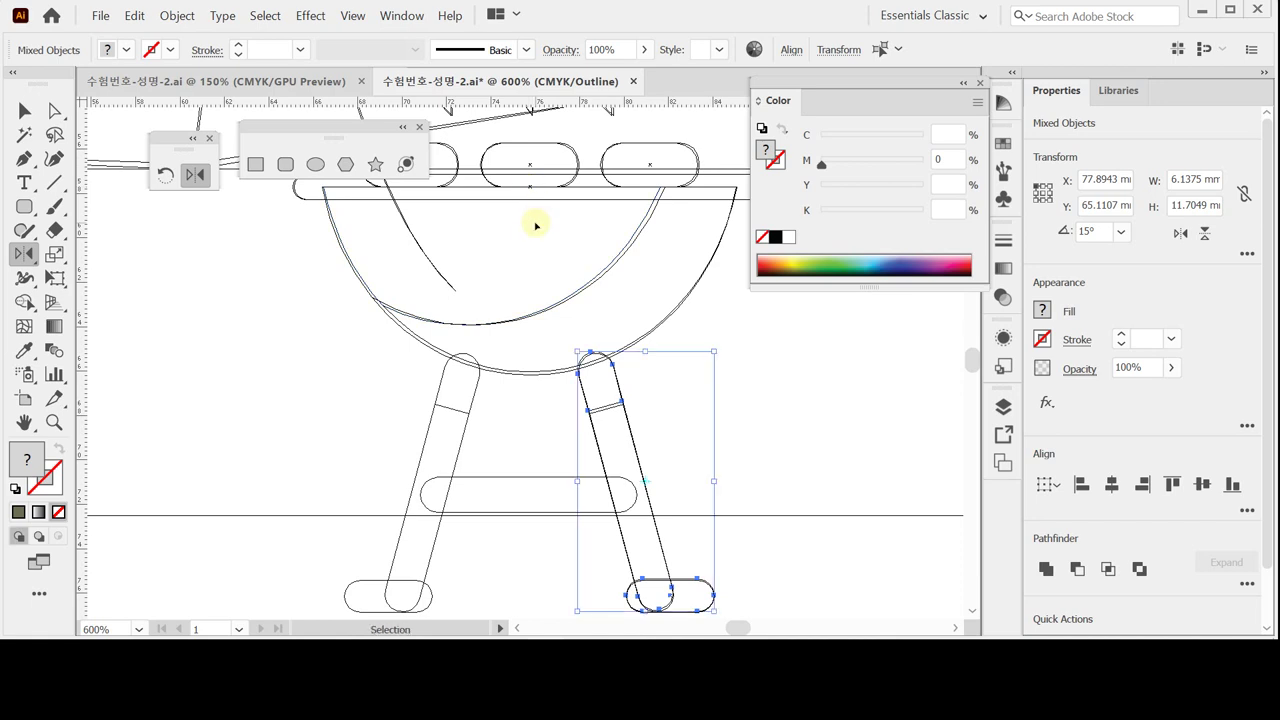
{"action": "key", "text": "ctrl+alt+shift+3"}
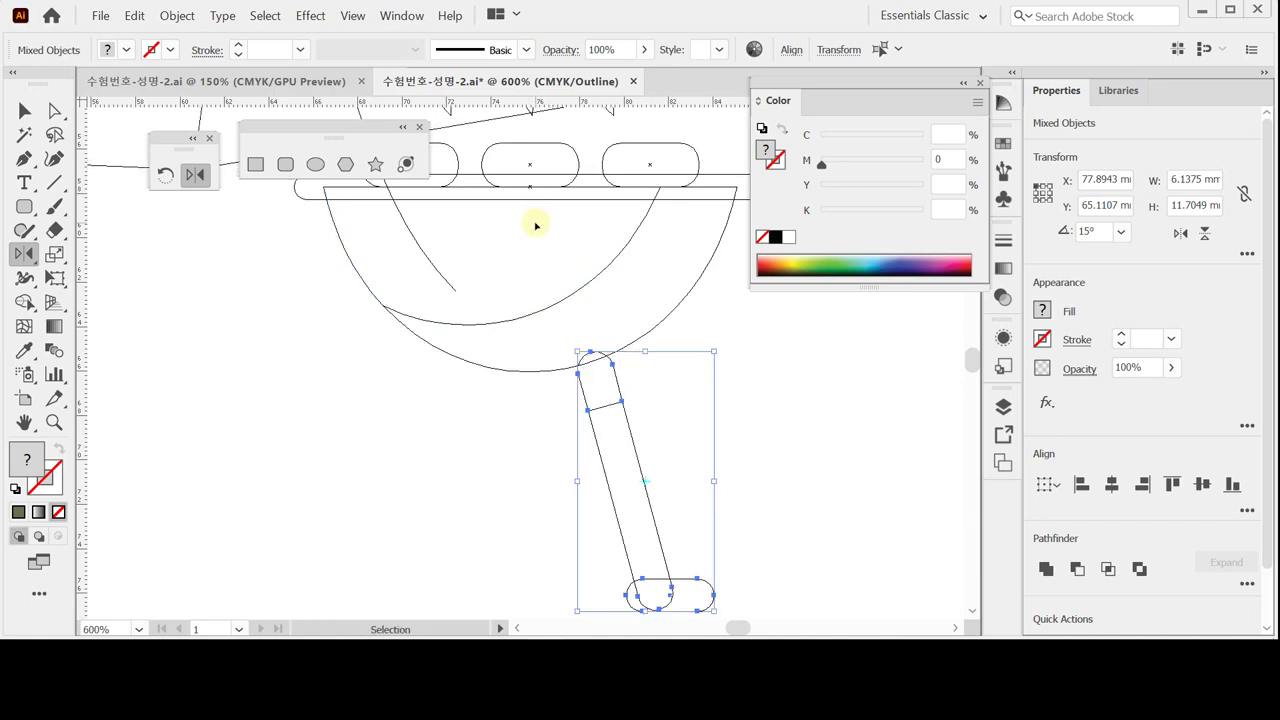
{"action": "left_click", "coordinate": [530, 164], "text": "alt"}
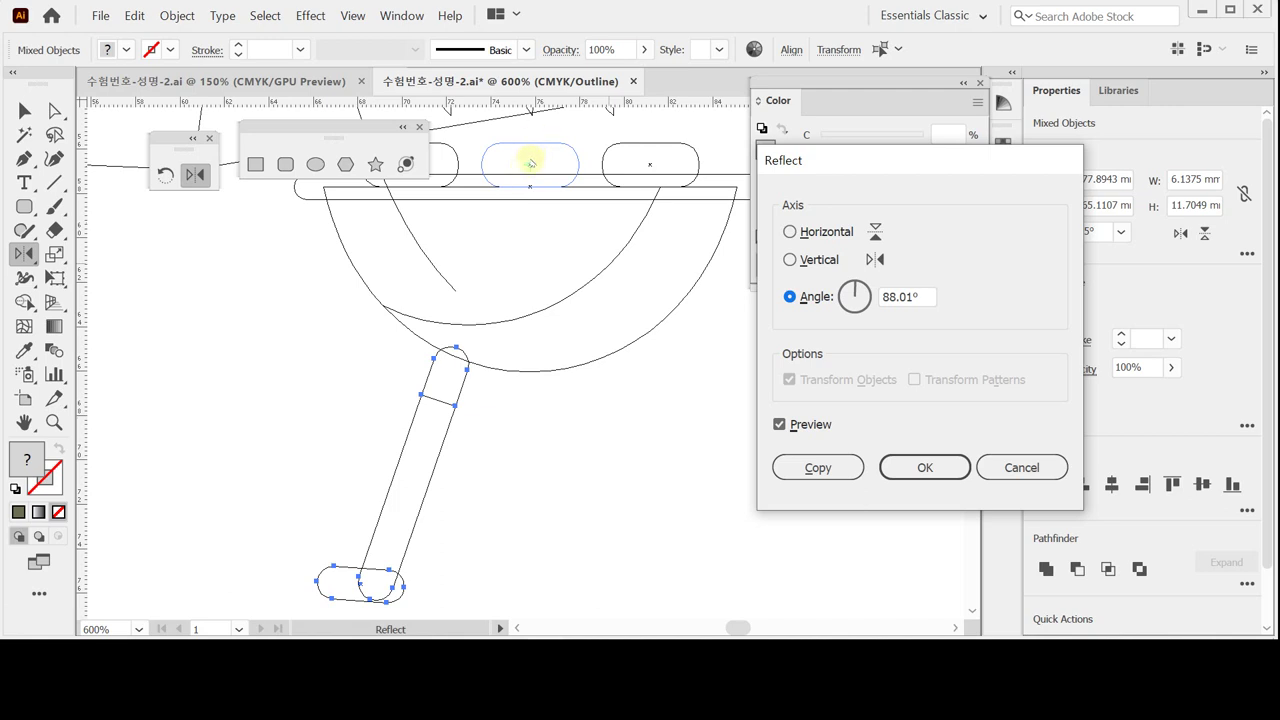
{"action": "left_click", "coordinate": [805, 260]}
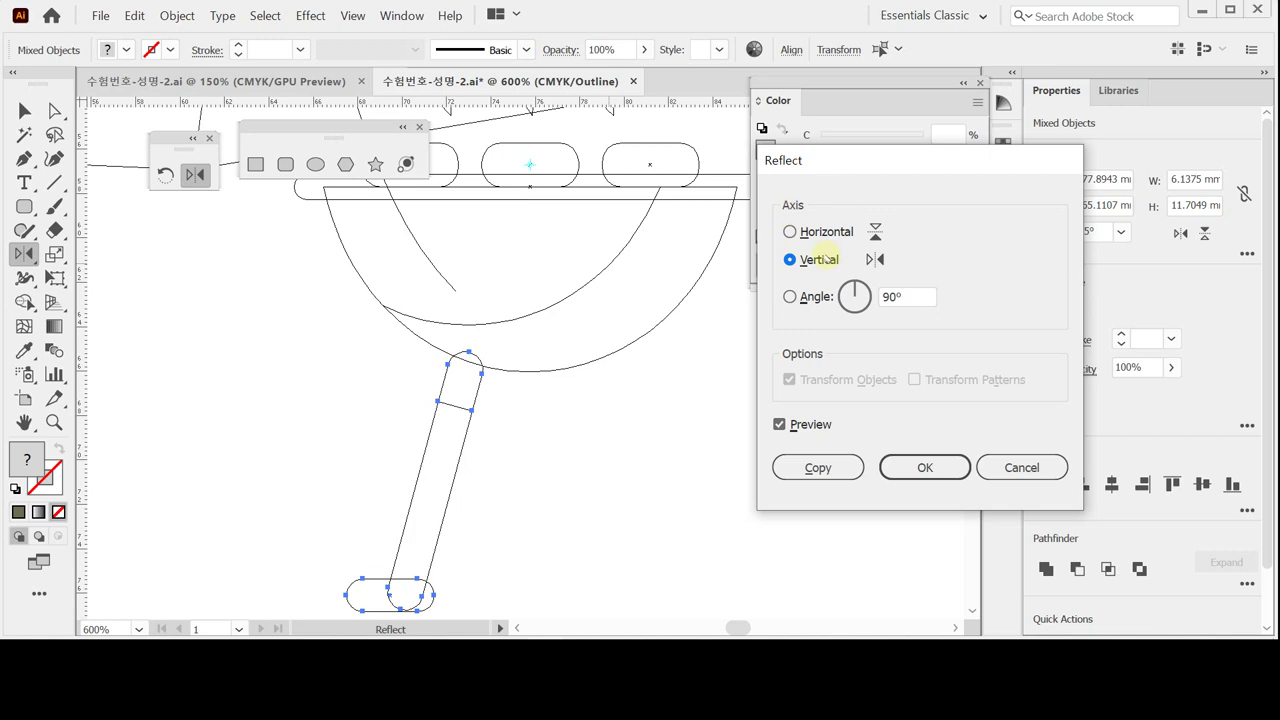
{"action": "left_click", "coordinate": [834, 476]}
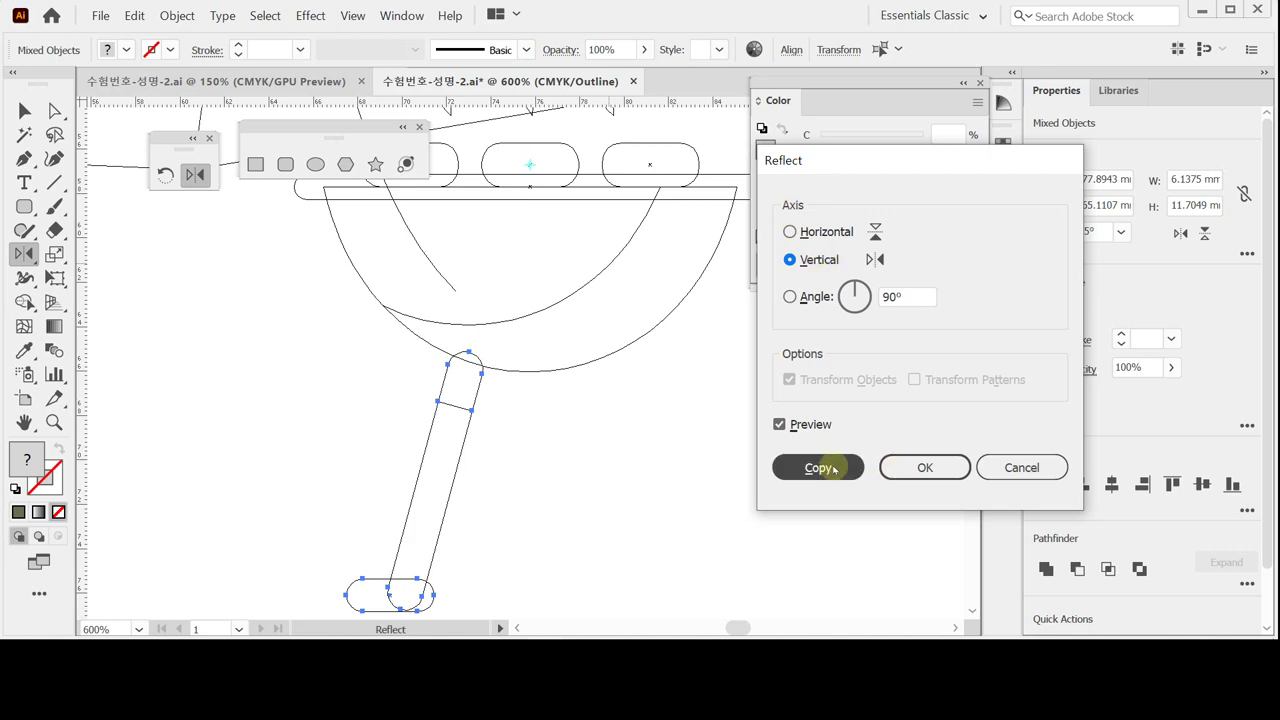
{"action": "key", "text": "v"}
{"action": "key", "text": "ctrl+y"}
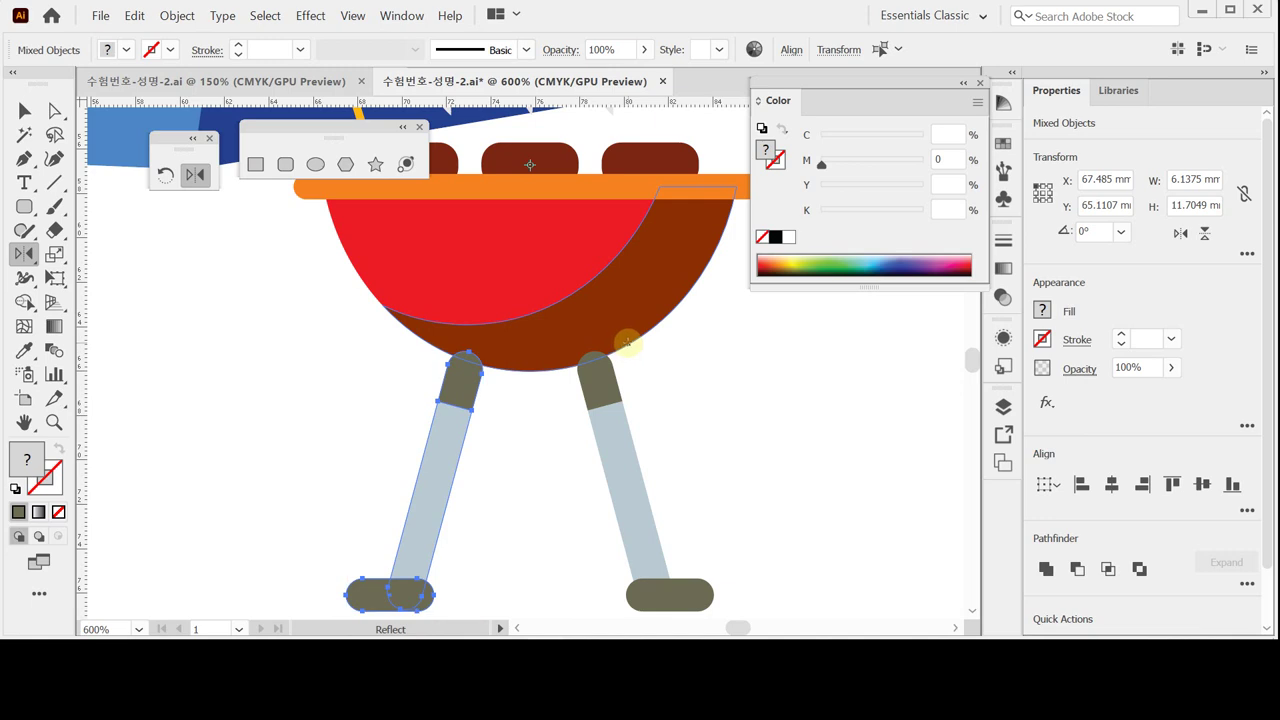
{"action": "left_click", "coordinate": [797, 426]}
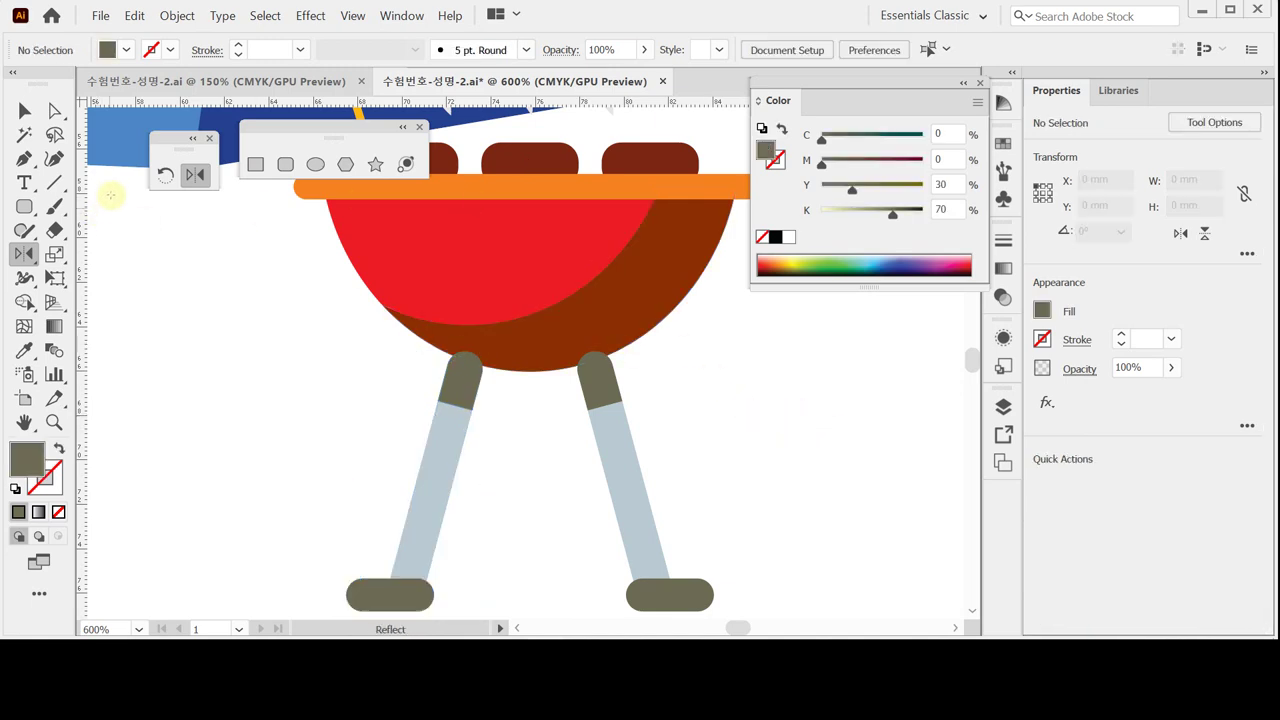
Draw a fully rounded horizontal crossbar about 8.99 × 1.44 mm between the two grill legs.
{"action": "left_click", "coordinate": [256, 164]}
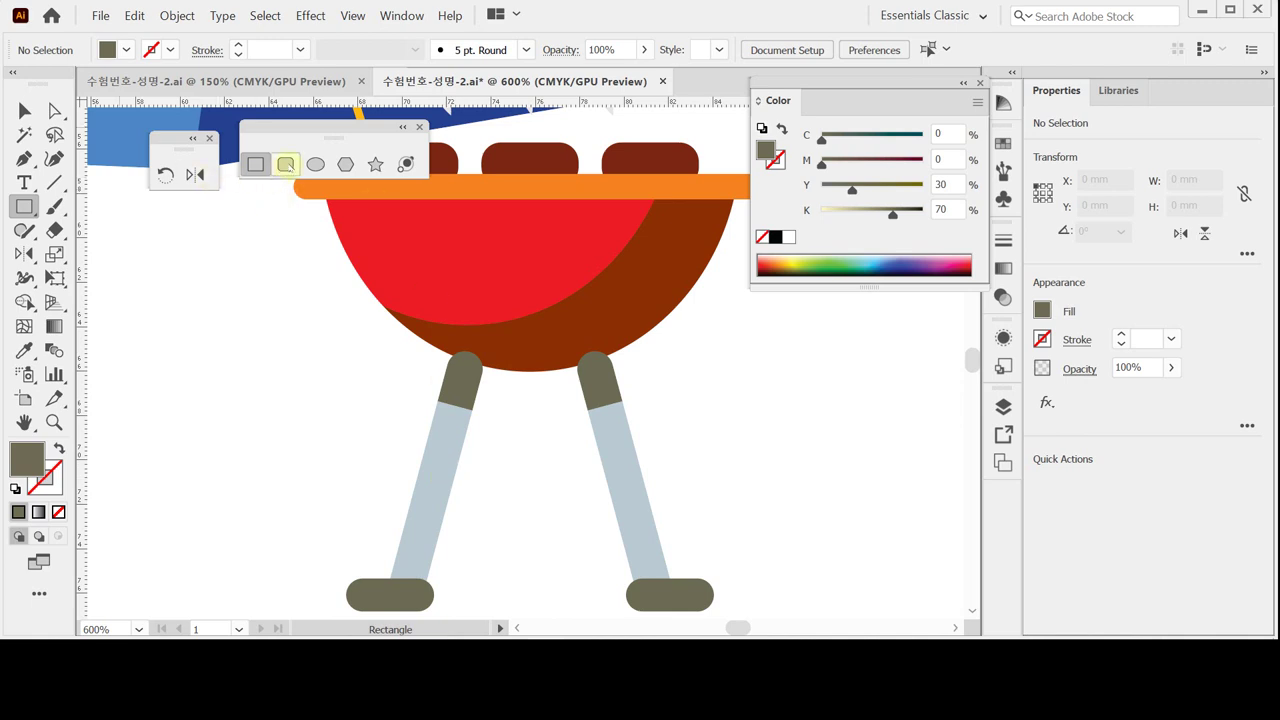
{"action": "left_click", "coordinate": [287, 165]}
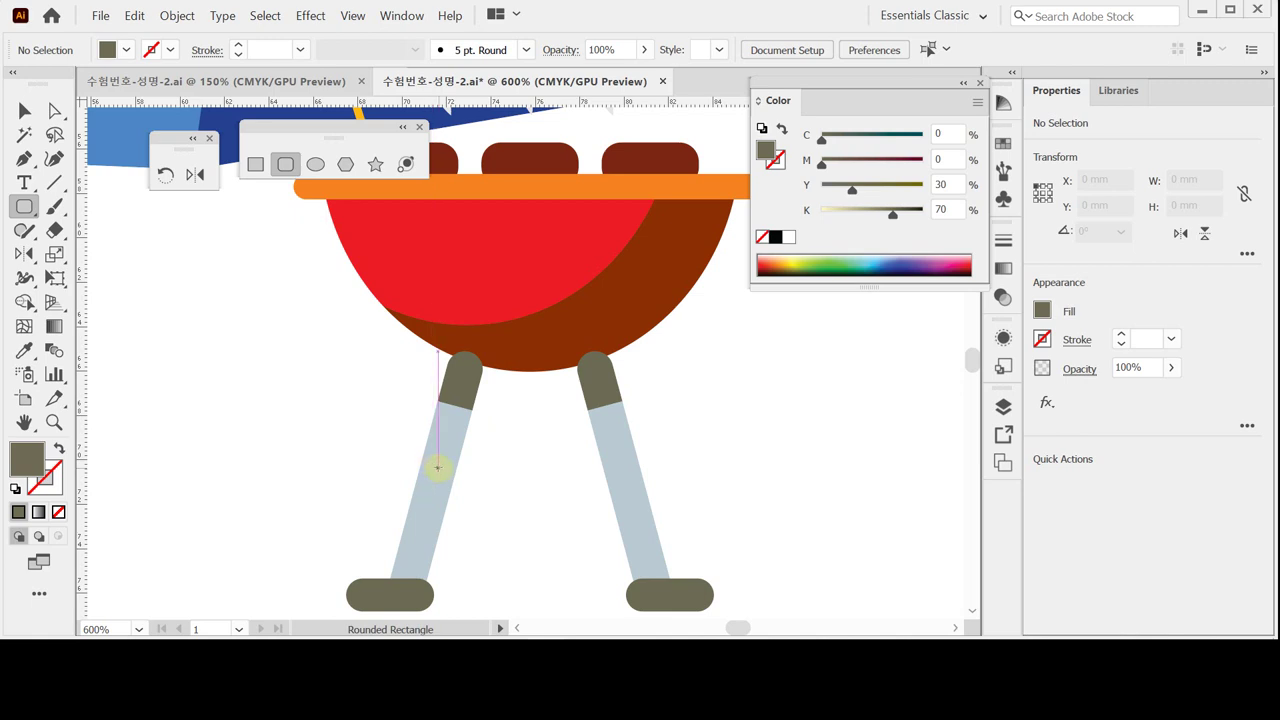
{"action": "left_click_drag", "start_coordinate": [431, 466], "coordinate": [629, 499]}
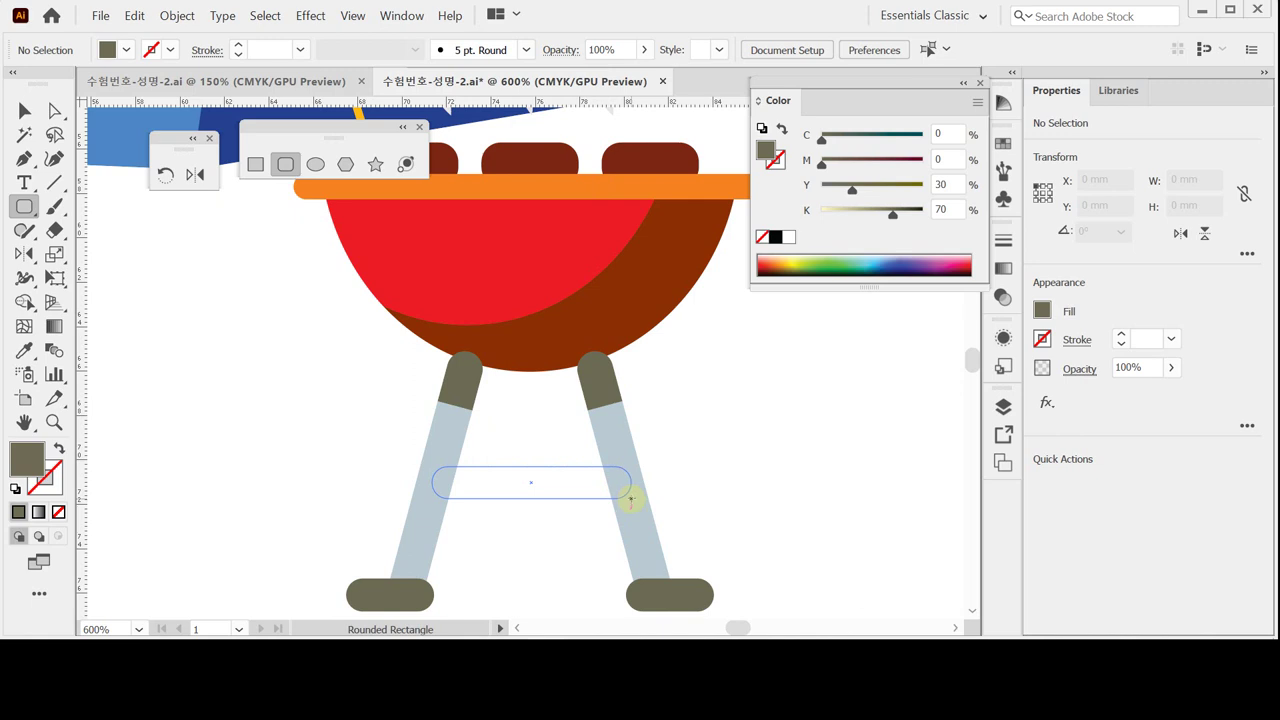
{"action": "left_click_drag", "start_coordinate": [631, 499], "coordinate": [631, 499]}
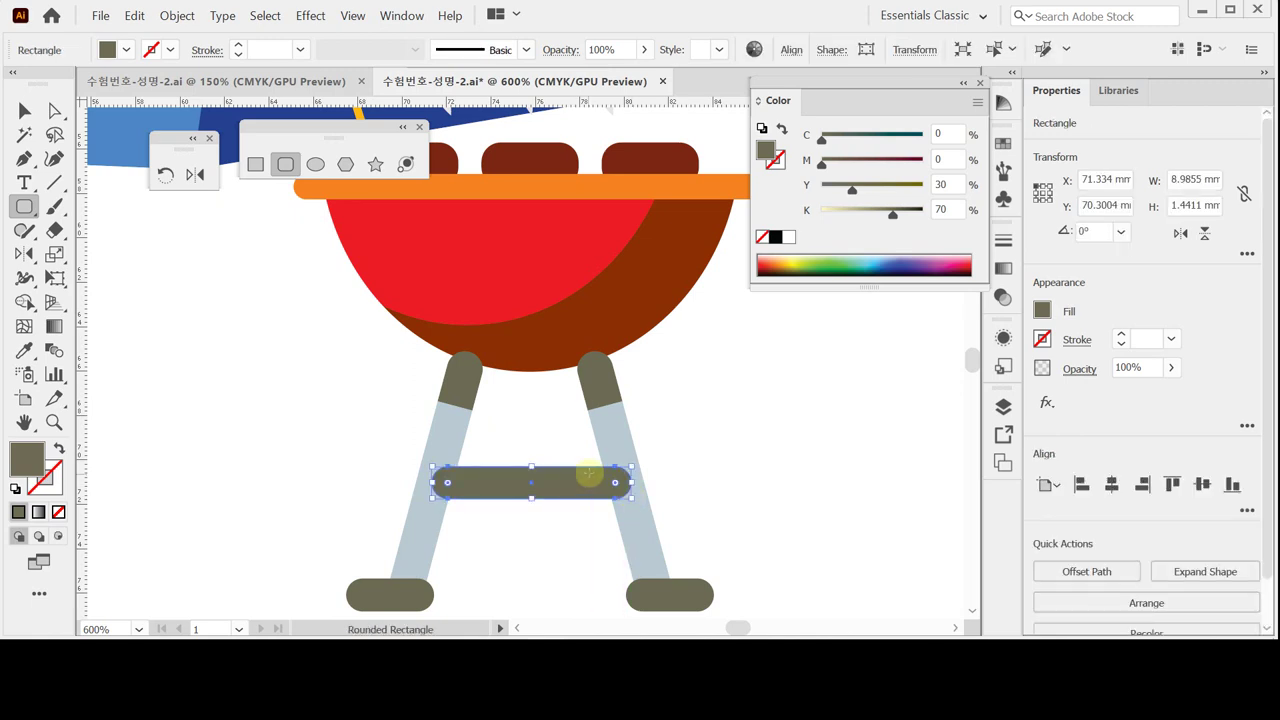
Match the crossbar's fill to the legs' light blue-grey and nudge the bar slightly left between the legs.
{"action": "key", "text": "i"}
{"action": "left_click", "coordinate": [611, 435]}
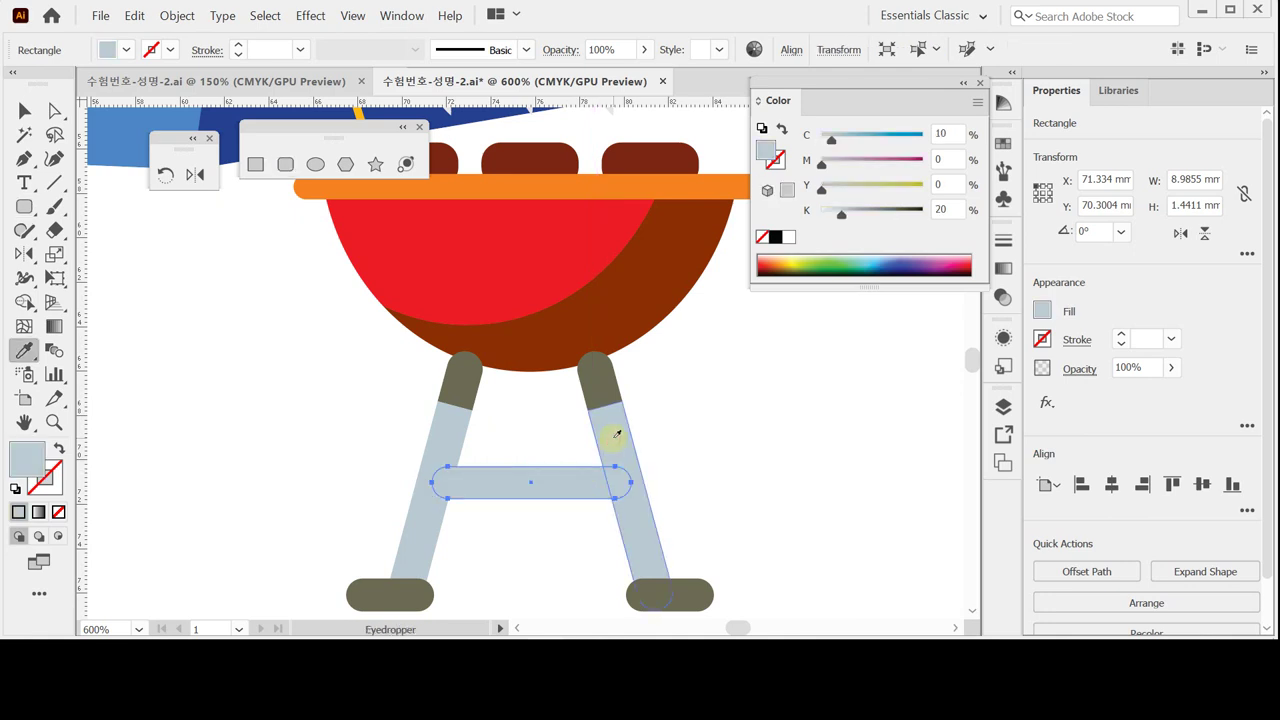
{"action": "key", "text": "Left"}
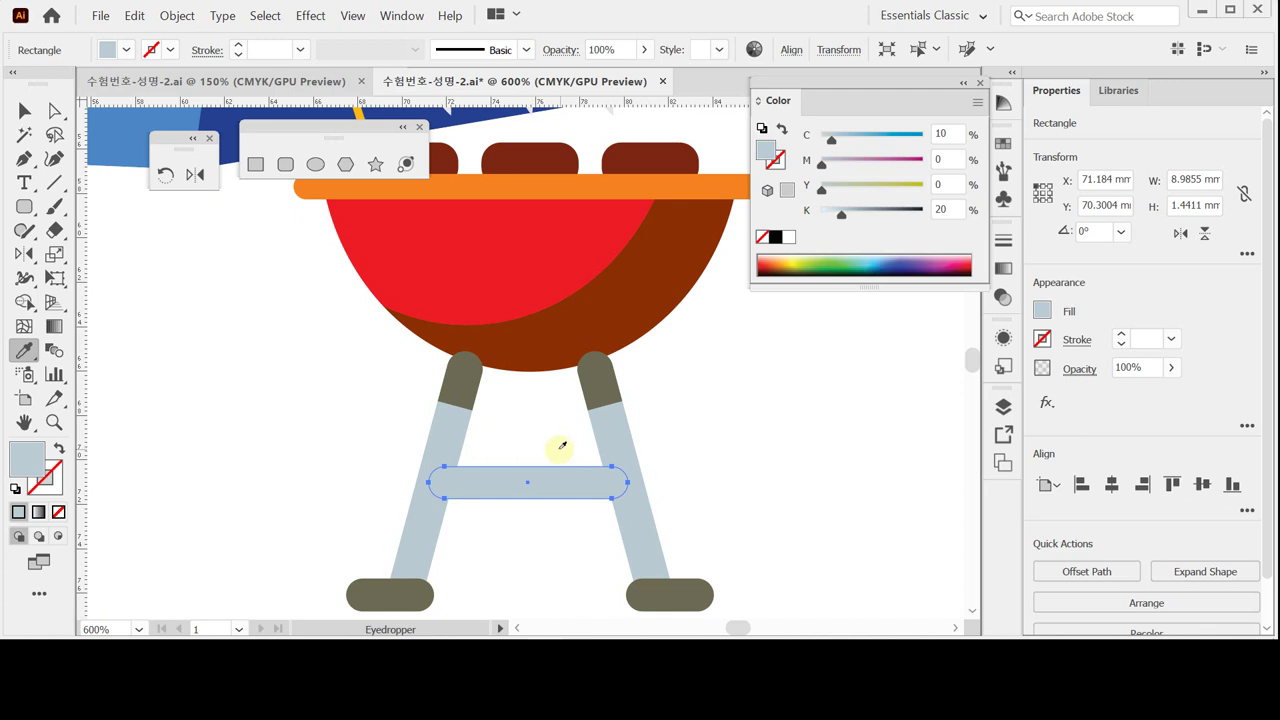
{"action": "left_click", "coordinate": [740, 350], "text": "ctrl"}
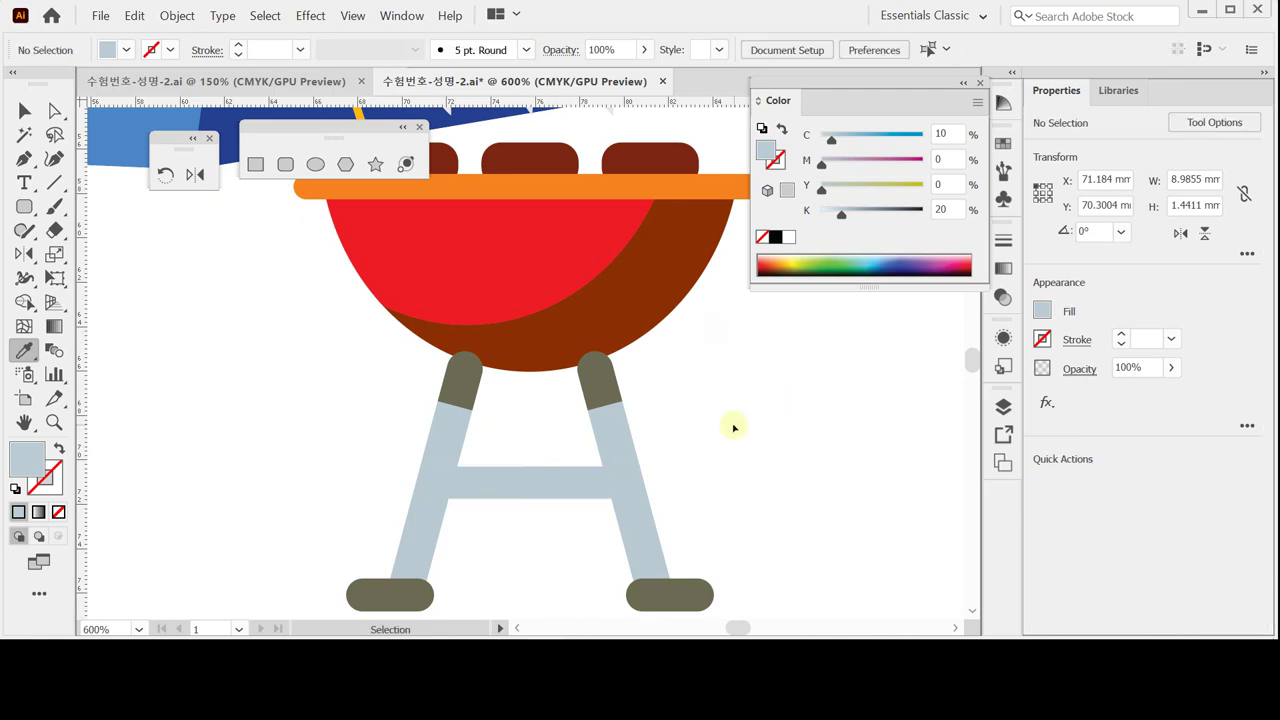
Switch to the finished camping illustration document and select its two clouds and the tree.
{"action": "scroll", "coordinate": [563, 434], "scroll_direction": "down", "scroll_amount": 2}
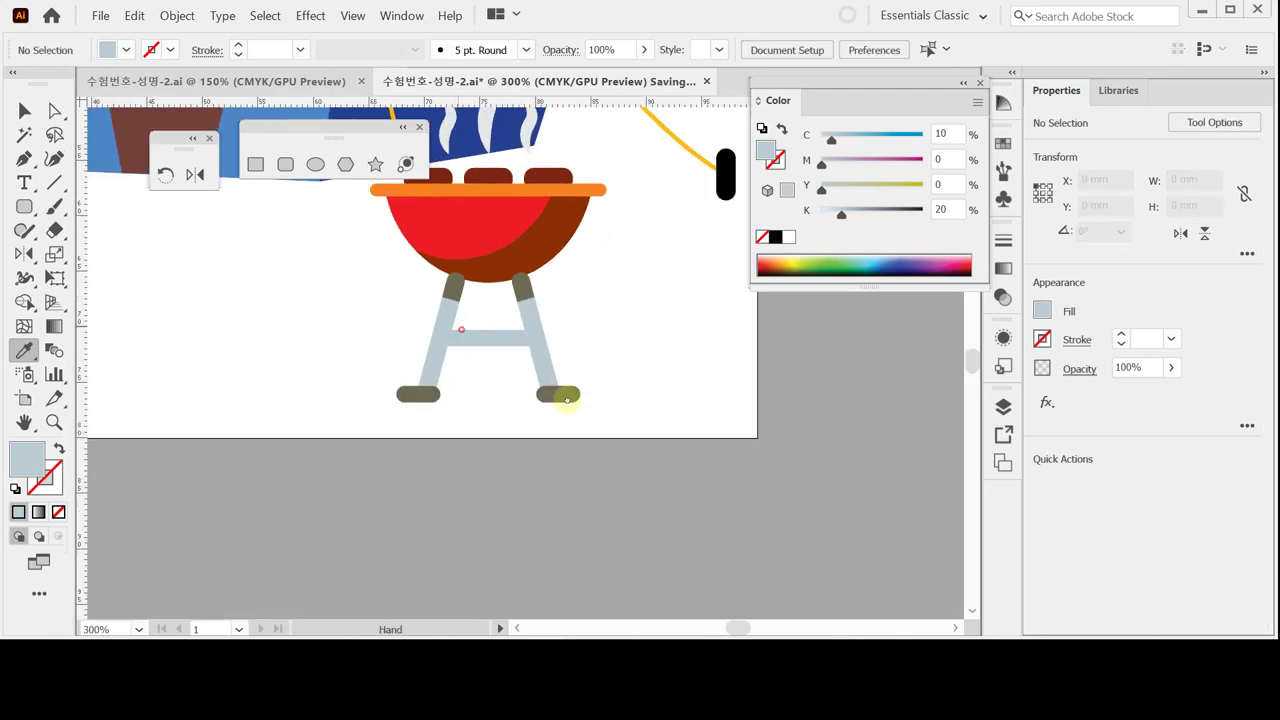
{"action": "scroll", "coordinate": [521, 379], "scroll_direction": "left", "scroll_amount": 6}
{"action": "scroll", "coordinate": [521, 379], "scroll_direction": "up", "scroll_amount": 3}
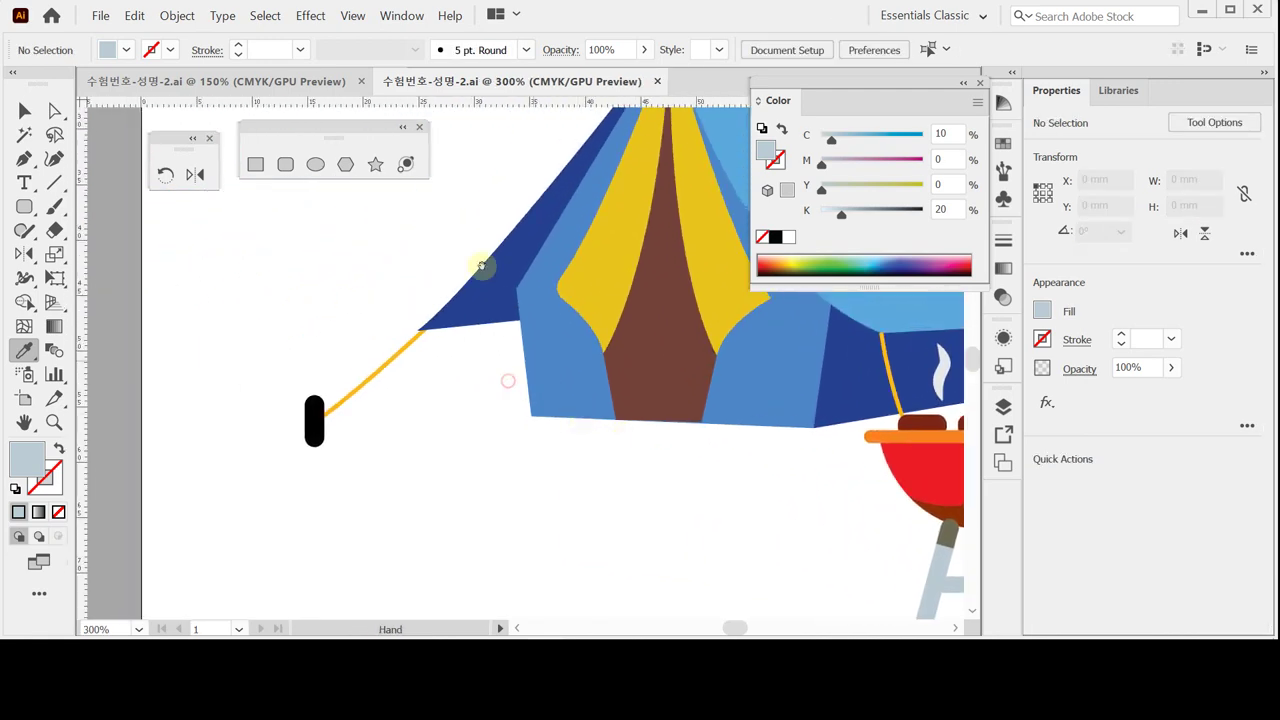
{"action": "left_click", "coordinate": [276, 83]}
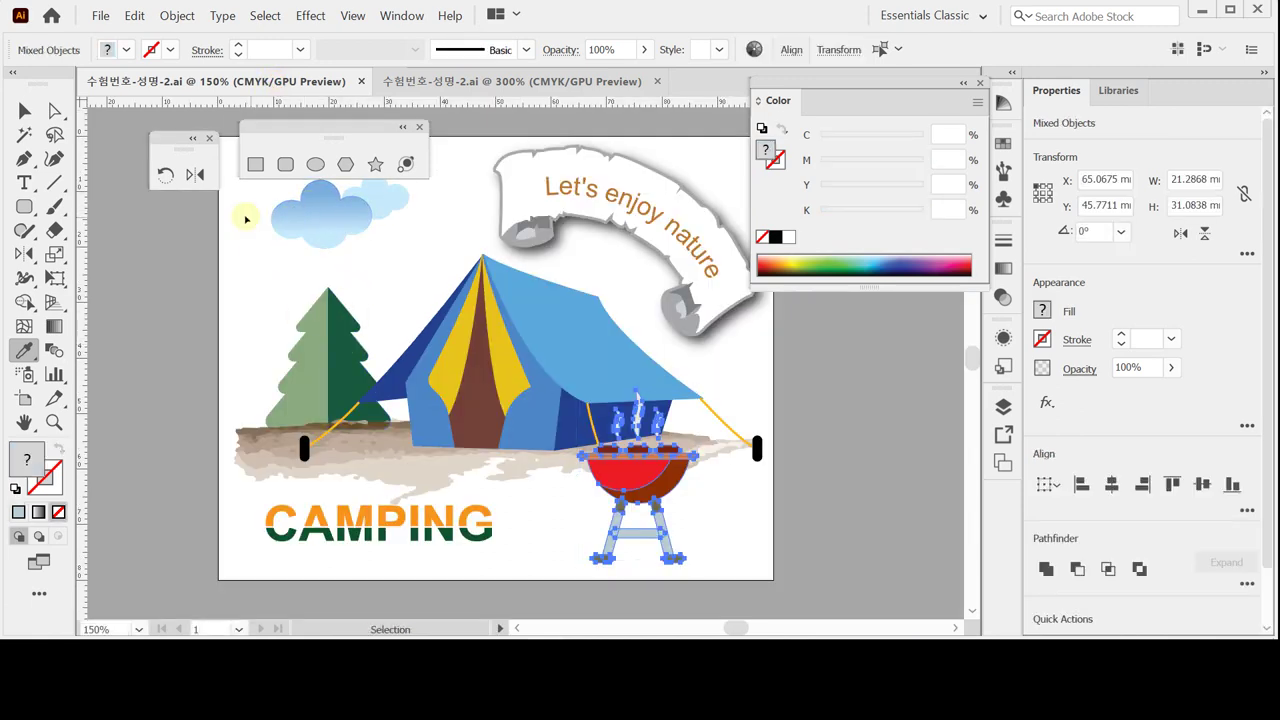
{"action": "left_click_drag", "start_coordinate": [251, 207], "coordinate": [361, 315]}
{"action": "key", "text": "c"}
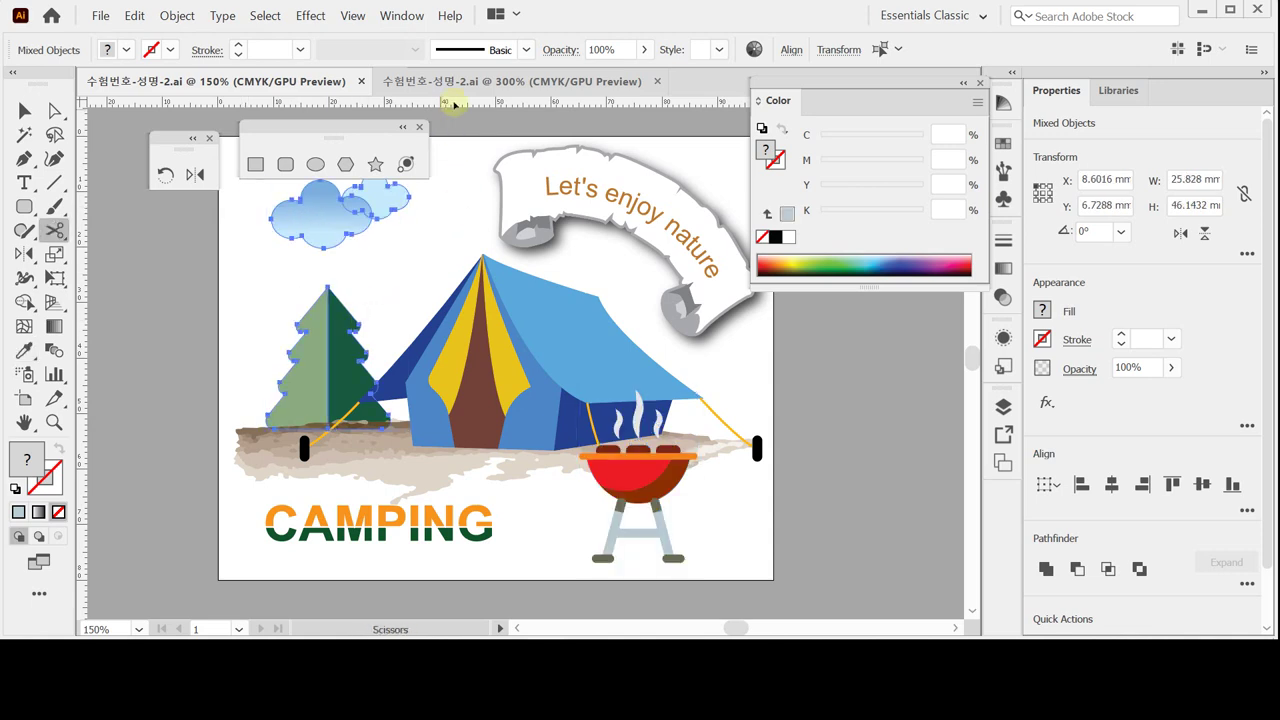
{"action": "left_click", "coordinate": [455, 83]}
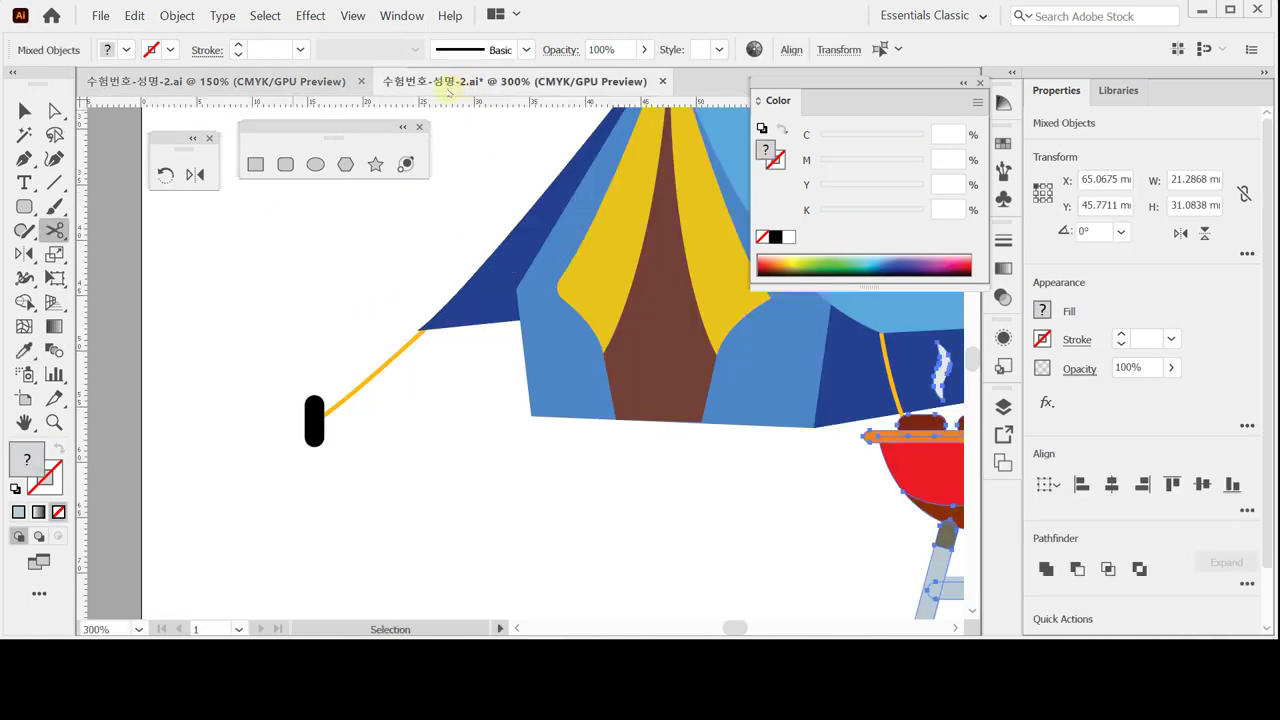
{"action": "left_click", "coordinate": [314, 289]}
{"action": "key", "text": "ctrl+z"}
{"action": "left_click", "coordinate": [230, 81]}
Copy the clouds and tree in place into the working document as guides, and save the file.
{"action": "key", "text": "v"}
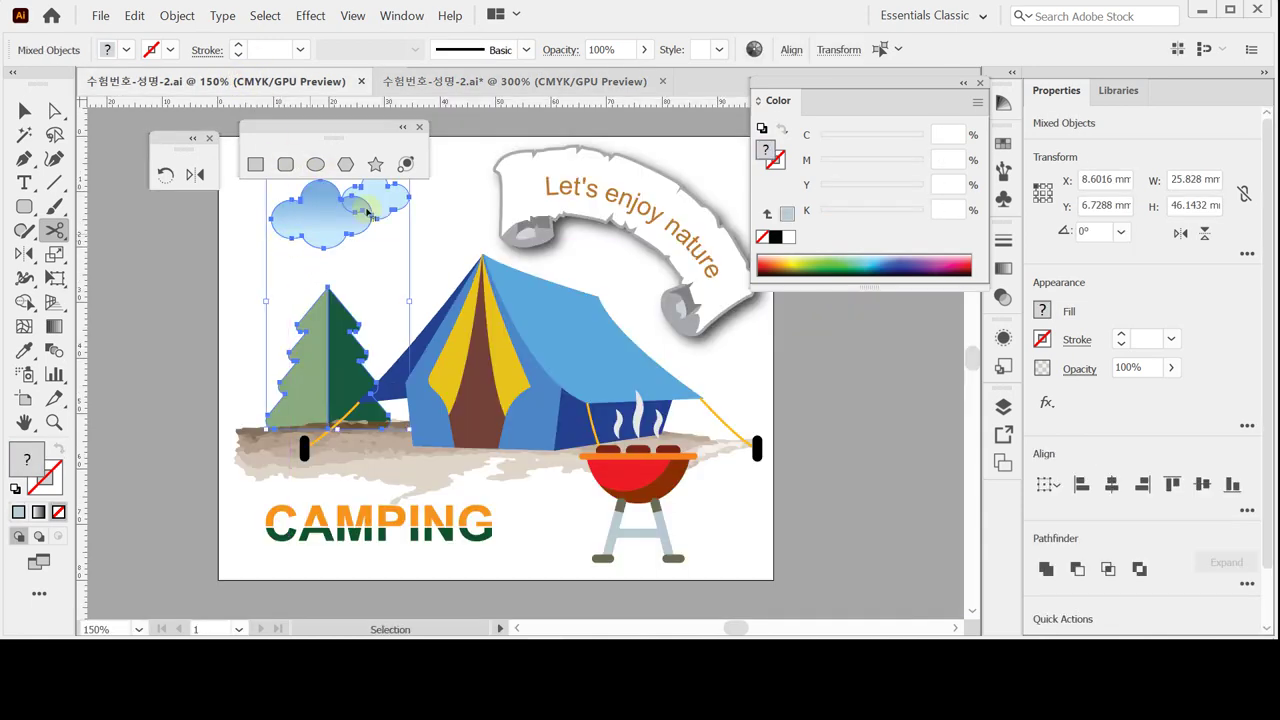
{"action": "left_click", "coordinate": [430, 82]}
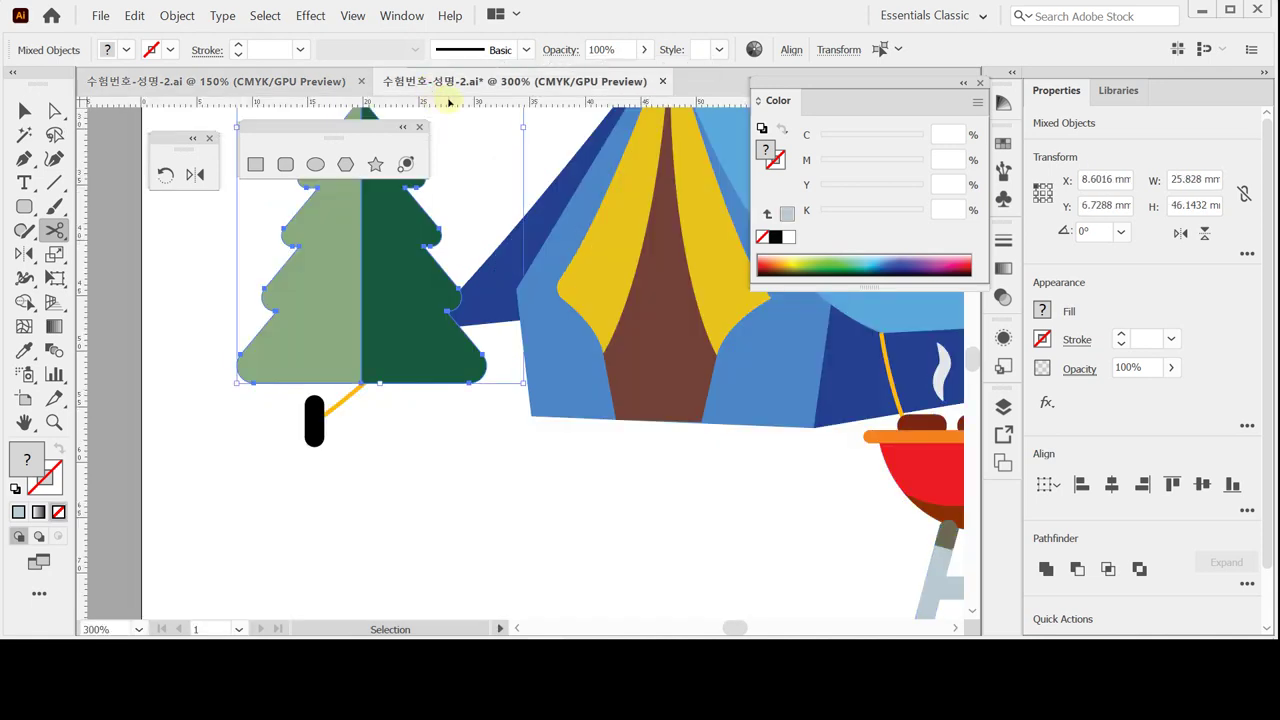
{"action": "key", "text": "Delete"}
{"action": "key", "text": "ctrl+y"}
{"action": "scroll", "coordinate": [466, 383], "scroll_direction": "left", "scroll_amount": 2}
{"action": "scroll", "coordinate": [517, 406], "scroll_direction": "up", "scroll_amount": 4}
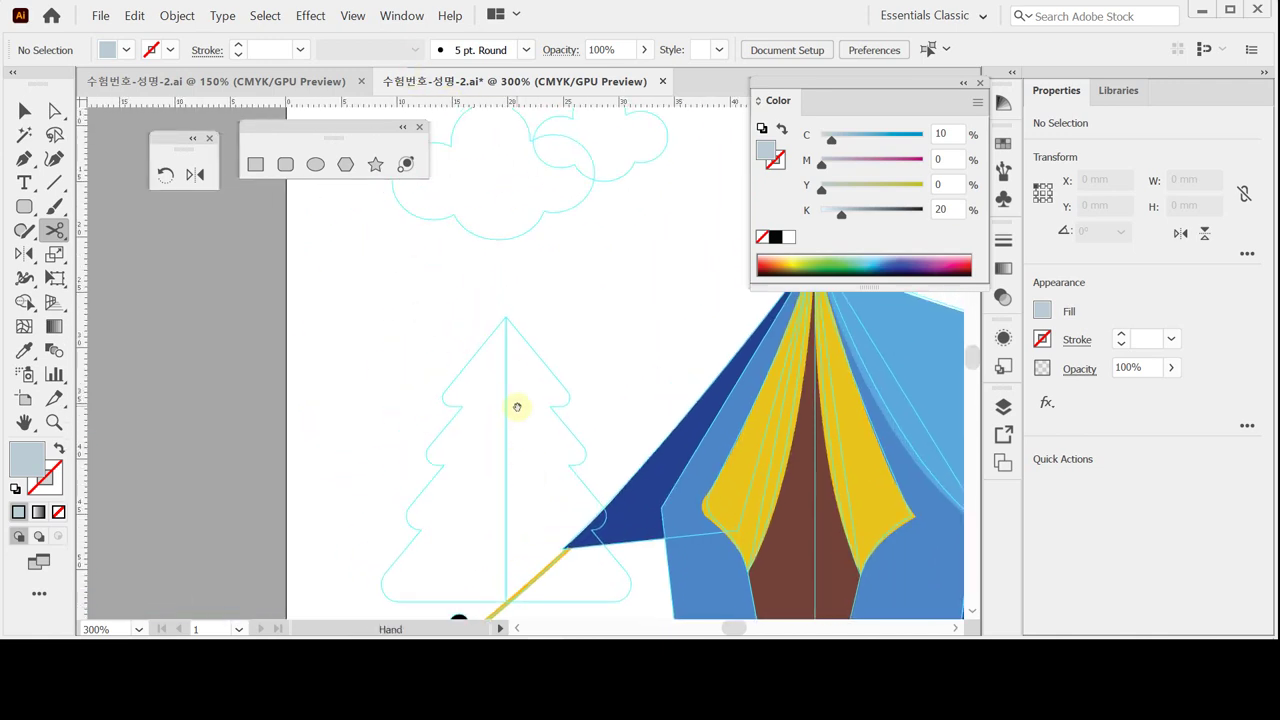
{"action": "key", "text": "ctrl+s"}
Create a three-sided polygon with a 15 mm radius over the tree guide.
{"action": "scroll", "coordinate": [586, 512], "scroll_direction": "down", "scroll_amount": 3}
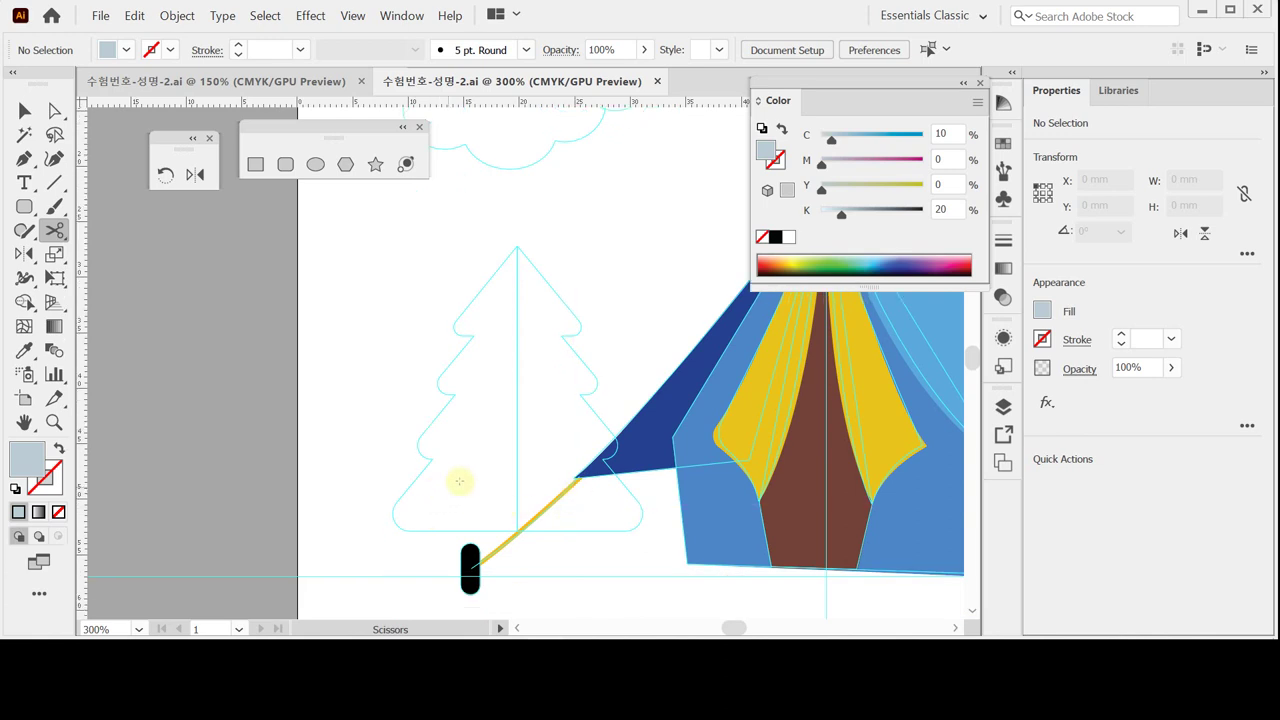
{"action": "key", "text": "ctrl+space"}
{"action": "left_click", "coordinate": [558, 400]}
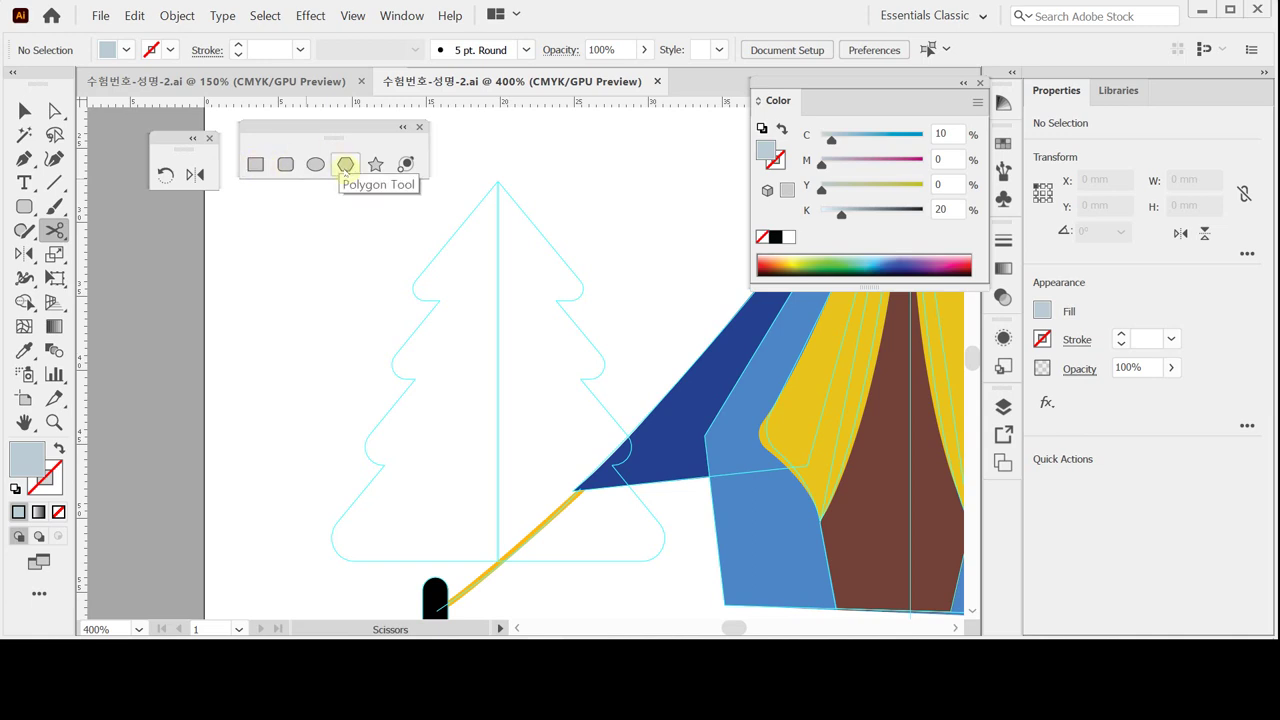
{"action": "left_click", "coordinate": [344, 165]}
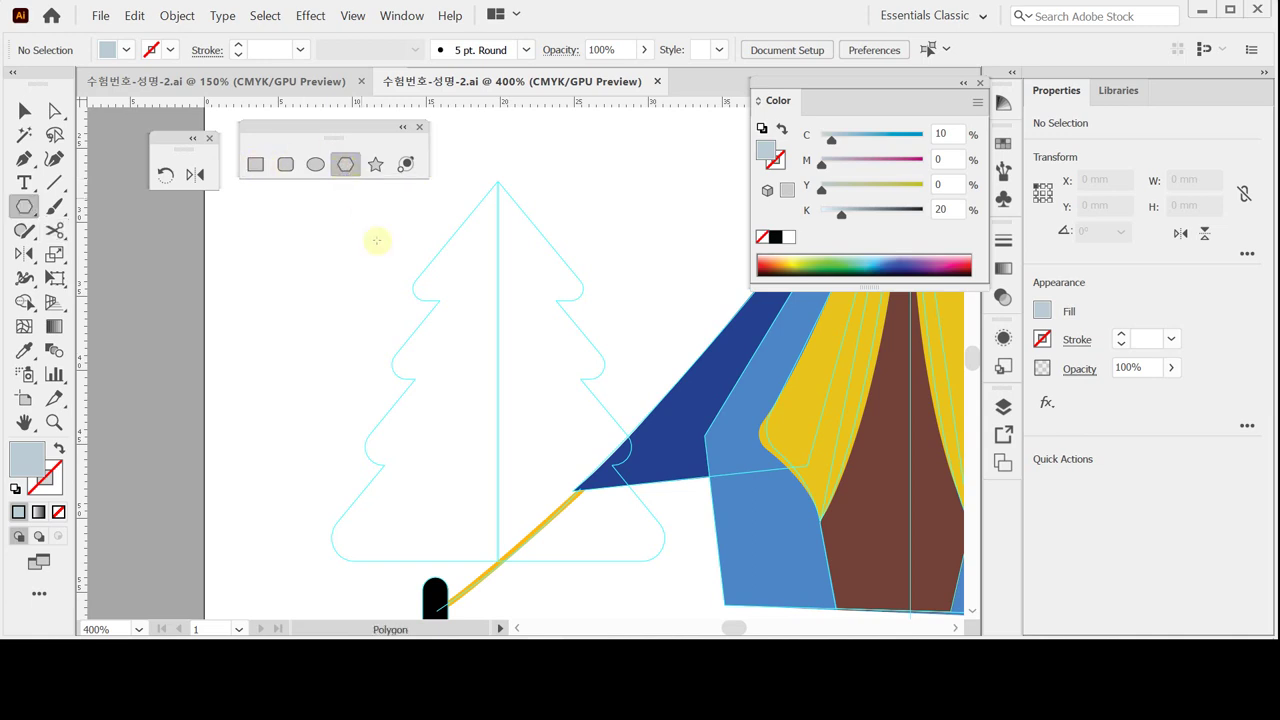
{"action": "key", "text": "ctrl+space"}
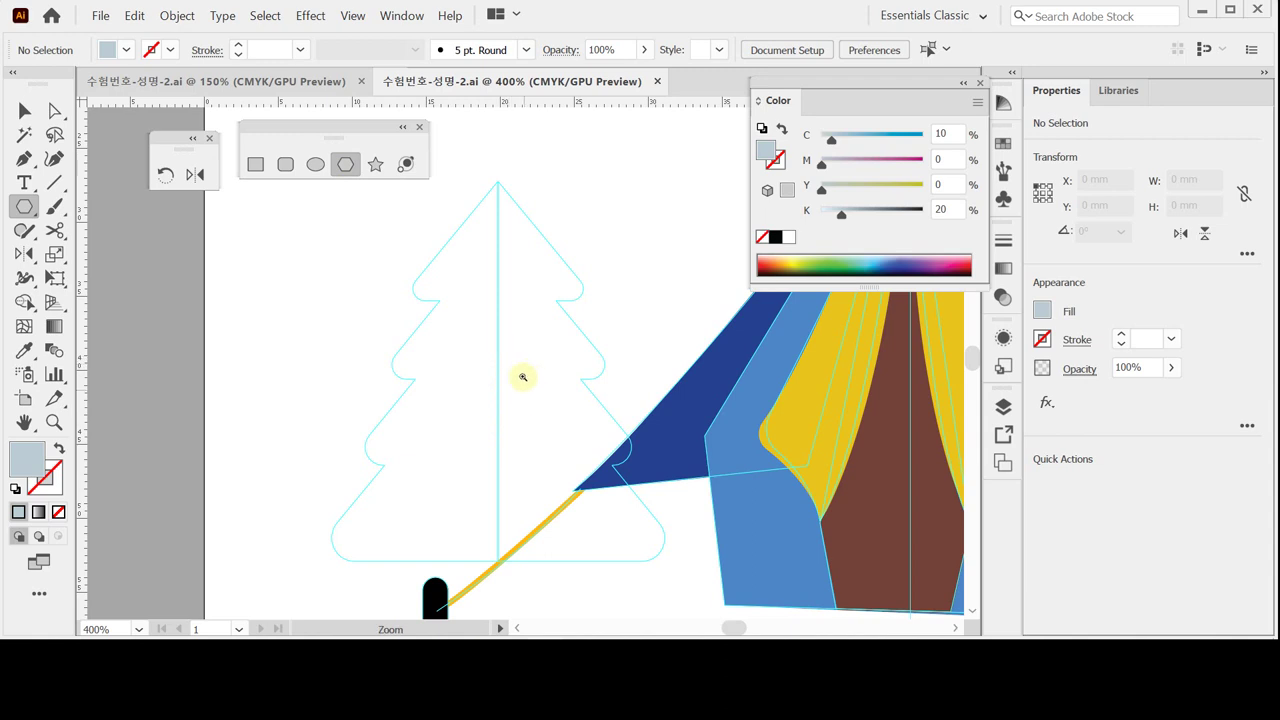
{"action": "left_click", "coordinate": [528, 338]}
{"action": "scroll", "coordinate": [497, 370], "scroll_direction": "down", "scroll_amount": 4}
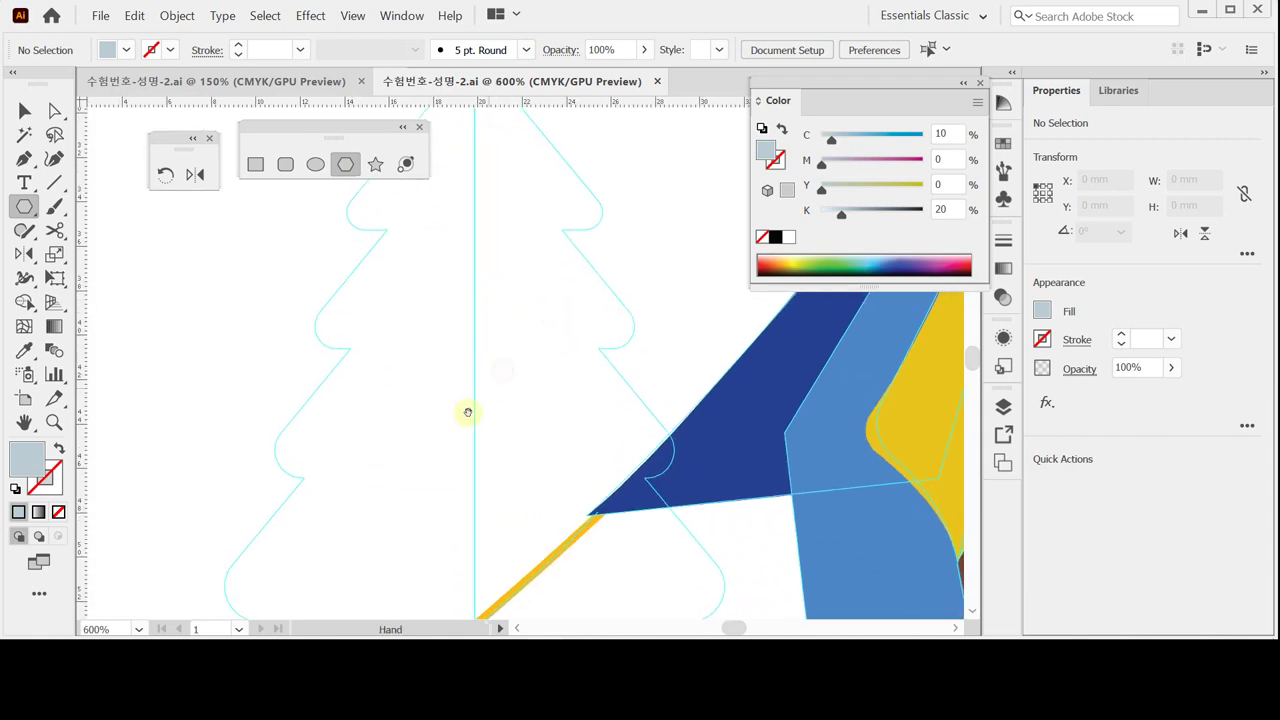
{"action": "left_click", "coordinate": [219, 305]}
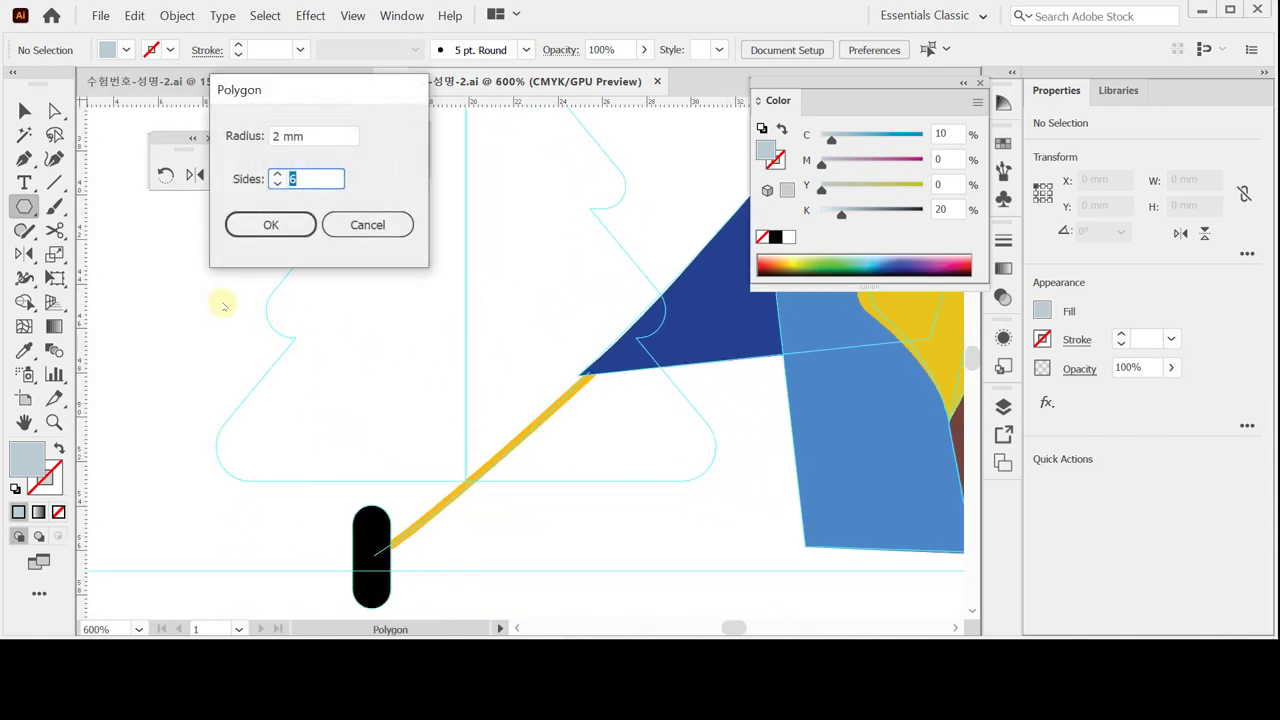
{"action": "left_click", "coordinate": [261, 136]}
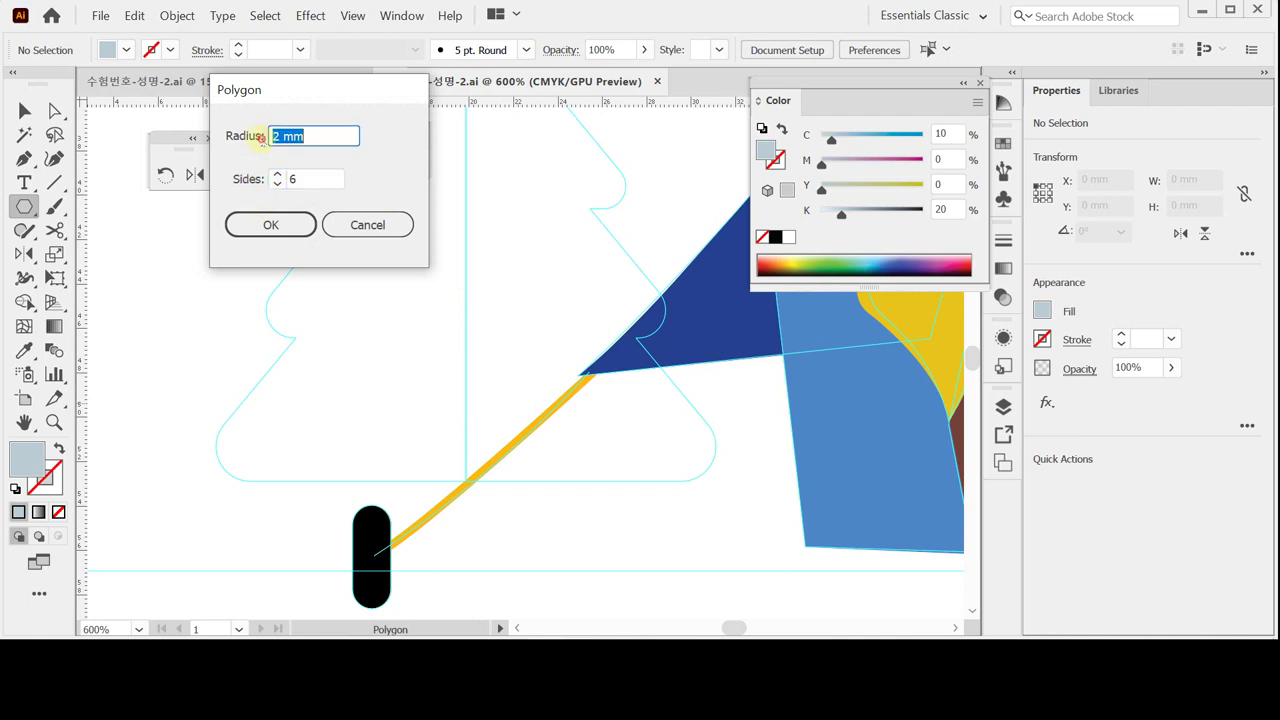
{"action": "type", "text": "1"}
{"action": "left_click", "coordinate": [277, 185]}
{"action": "left_click", "coordinate": [277, 185]}
{"action": "left_click", "coordinate": [277, 185]}
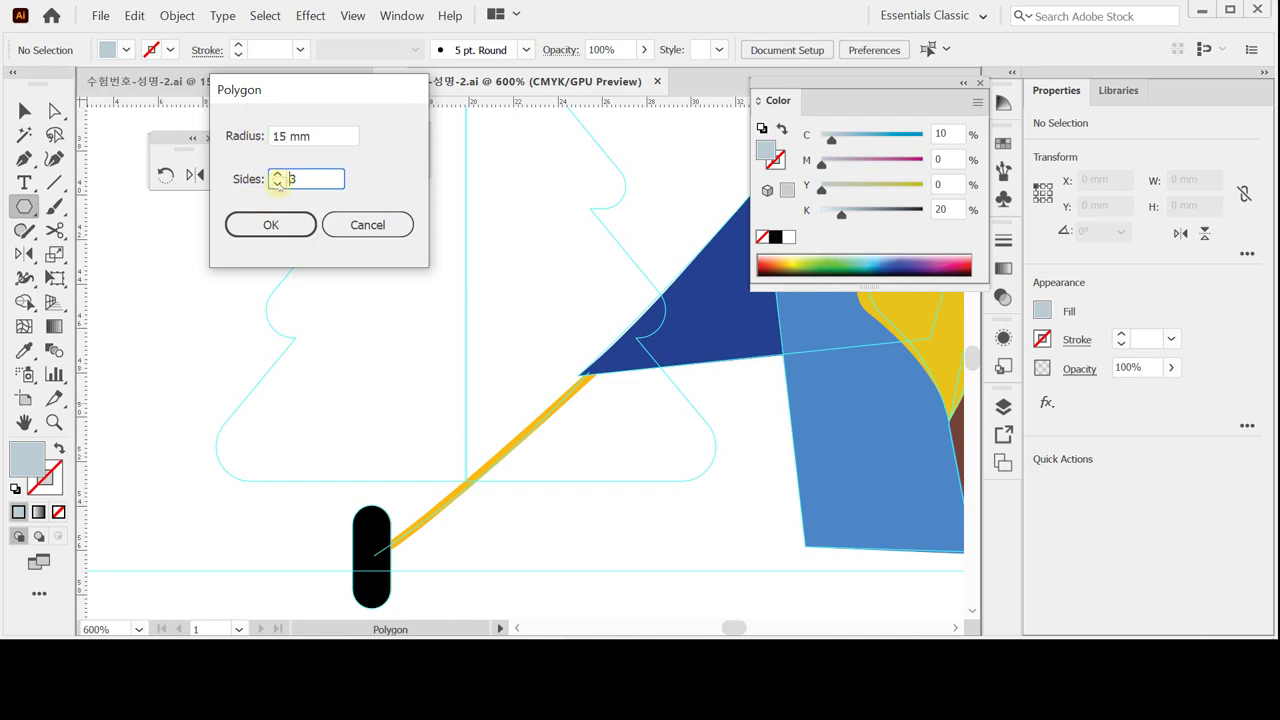
{"action": "left_click", "coordinate": [283, 219]}
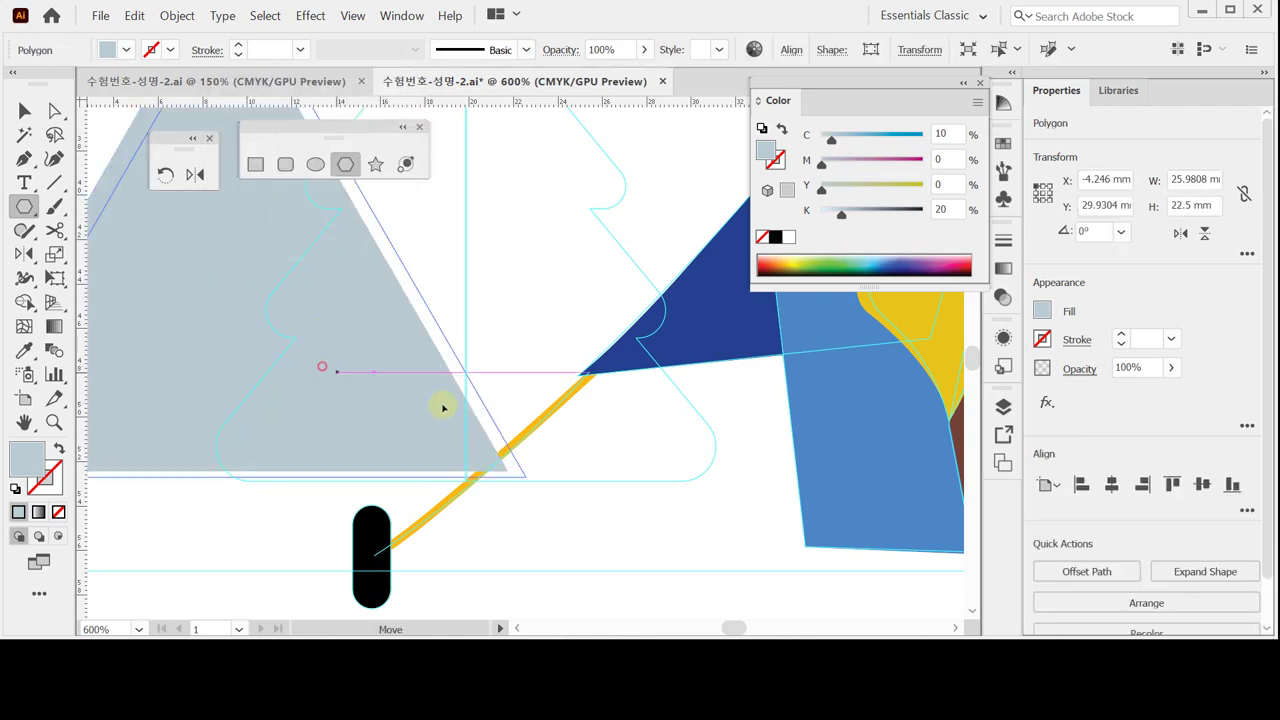
Move the triangle onto the tree guide, centred on its vertical centre line, and save the file.
{"action": "left_click_drag", "start_coordinate": [323, 366], "coordinate": [458, 402]}
{"action": "left_click_drag", "start_coordinate": [280, 391], "coordinate": [343, 477]}
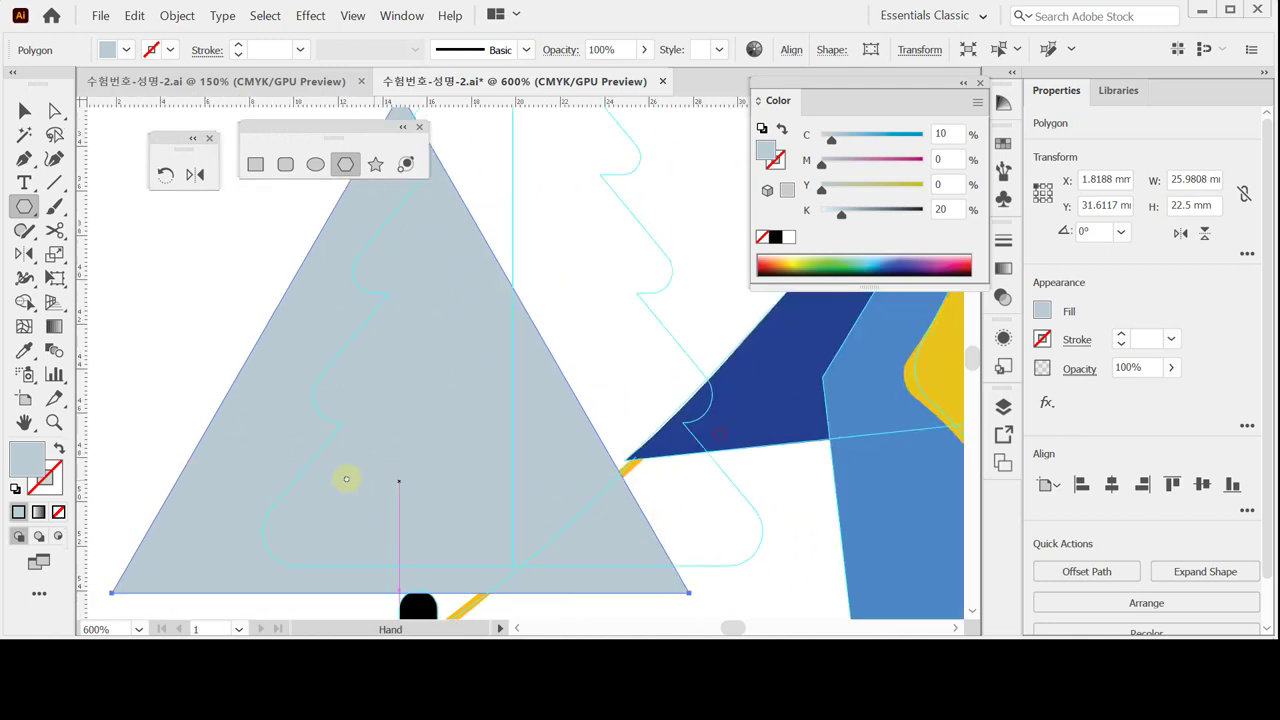
{"action": "left_click_drag", "start_coordinate": [414, 443], "coordinate": [534, 432]}
{"action": "scroll", "coordinate": [522, 417], "scroll_direction": "up", "scroll_amount": 1}
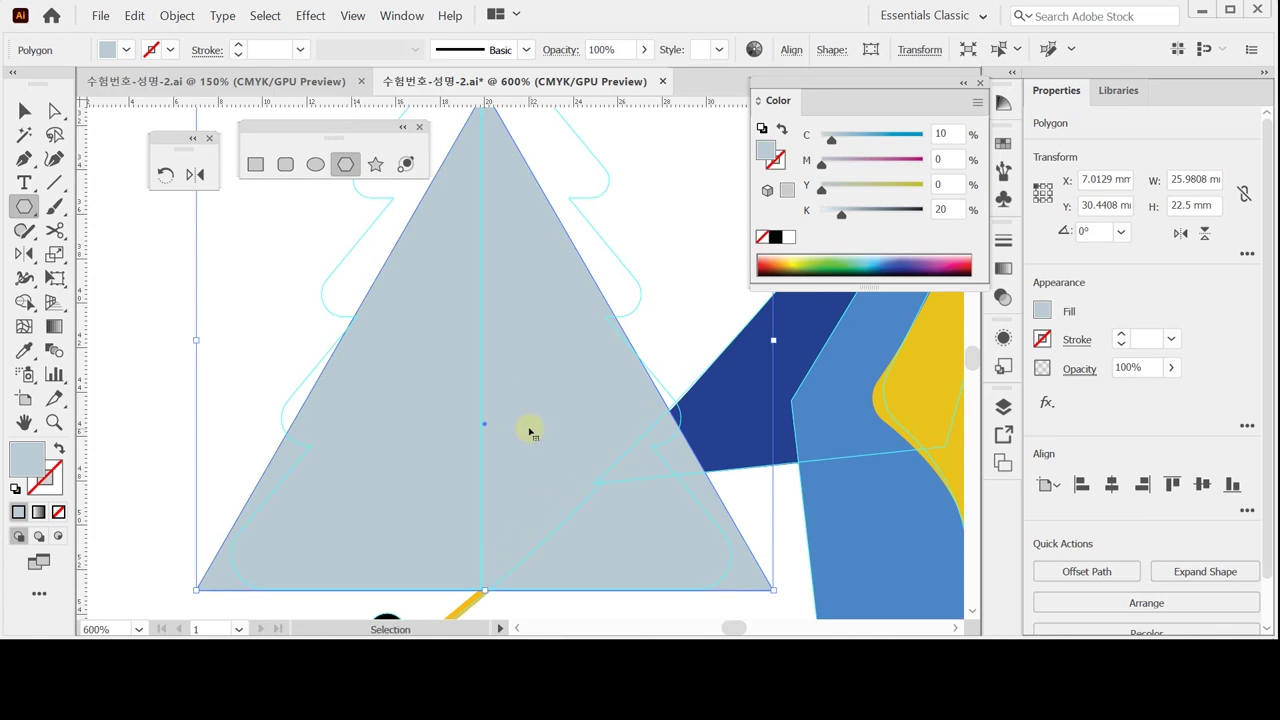
{"action": "key", "text": "ctrl+s"}
Reset the triangle to the default white fill and 1 pt black stroke.
{"action": "left_click", "coordinate": [92, 513]}
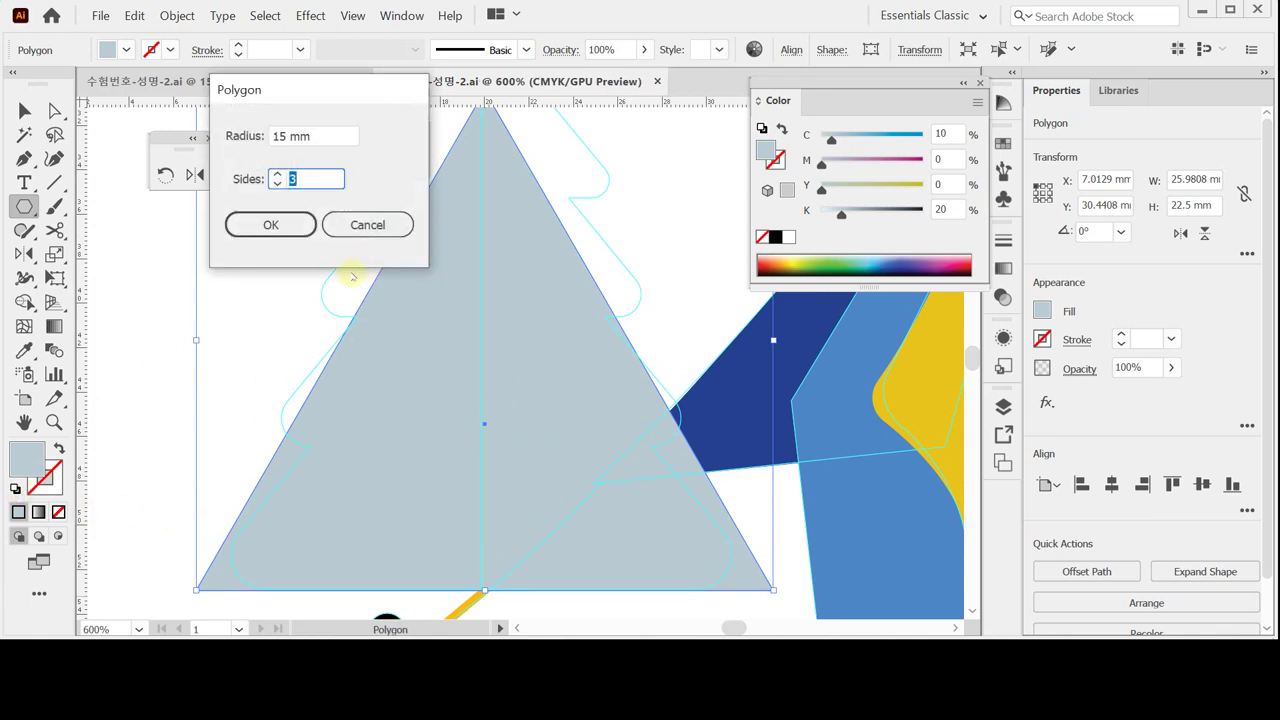
{"action": "key", "text": "Escape"}
{"action": "left_click", "coordinate": [15, 488]}
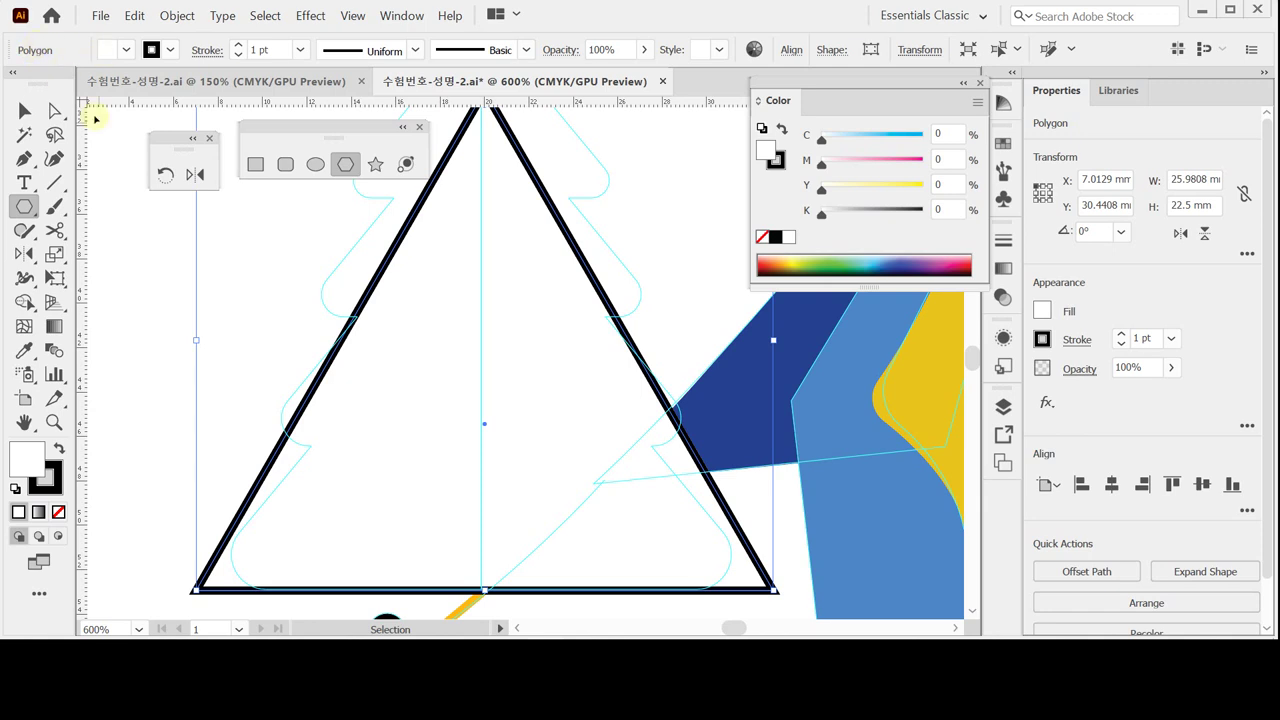
{"action": "scroll", "coordinate": [484, 398], "scroll_direction": "up", "scroll_amount": 1}
{"action": "scroll", "coordinate": [484, 398], "scroll_direction": "down", "scroll_amount": 1}
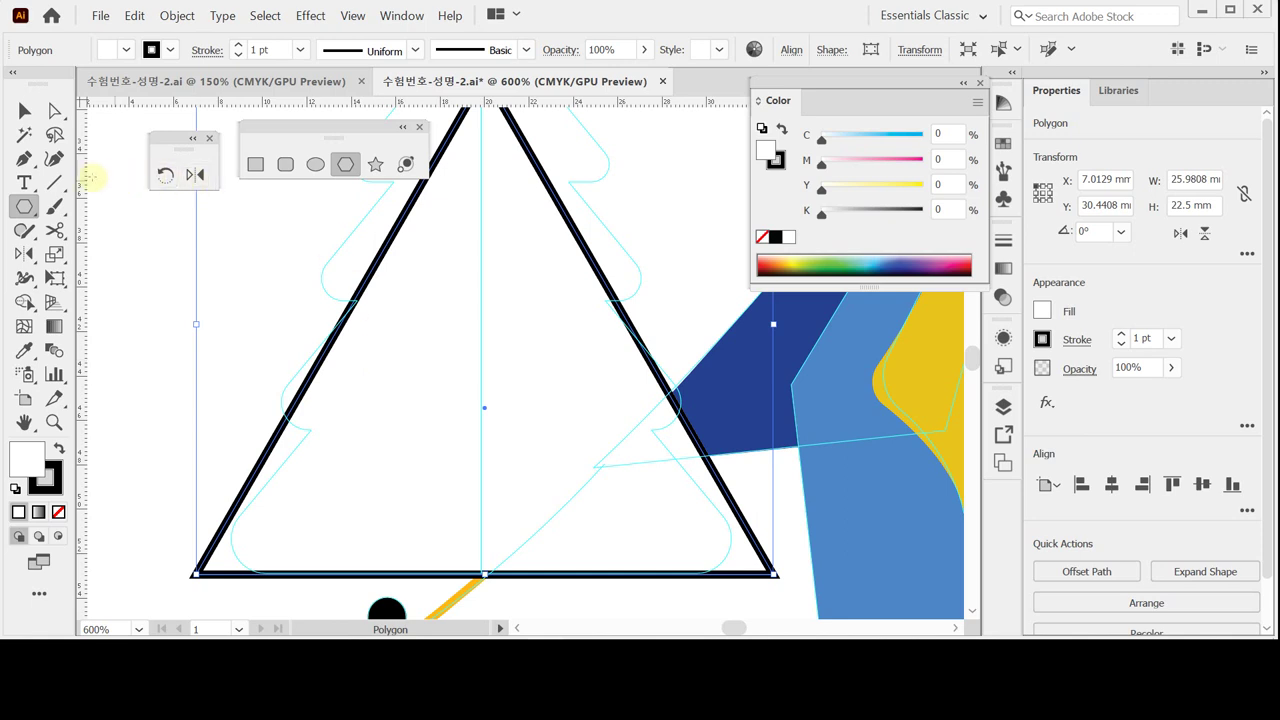
Scale the triangle non-uniformly to 100% horizontal and 70% vertical, and move it down to the lowest tier of the tree guide.
{"action": "left_click", "coordinate": [56, 257]}
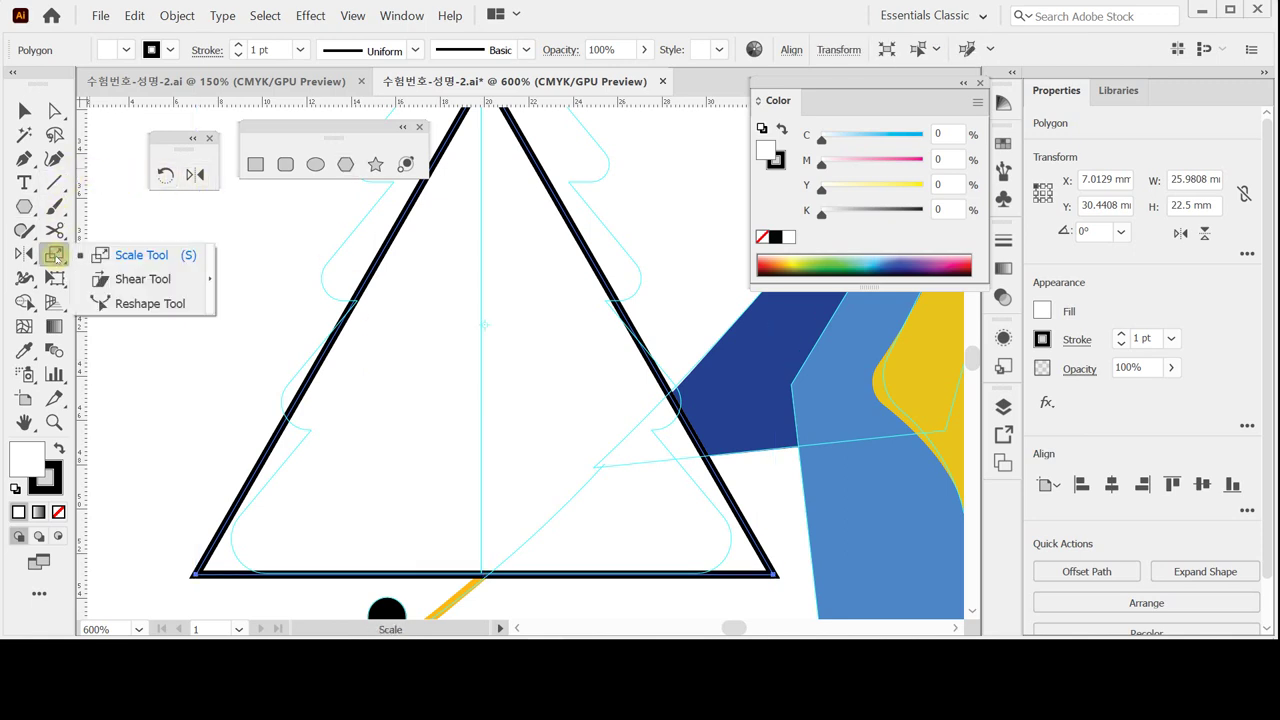
{"action": "double_click", "coordinate": [56, 257]}
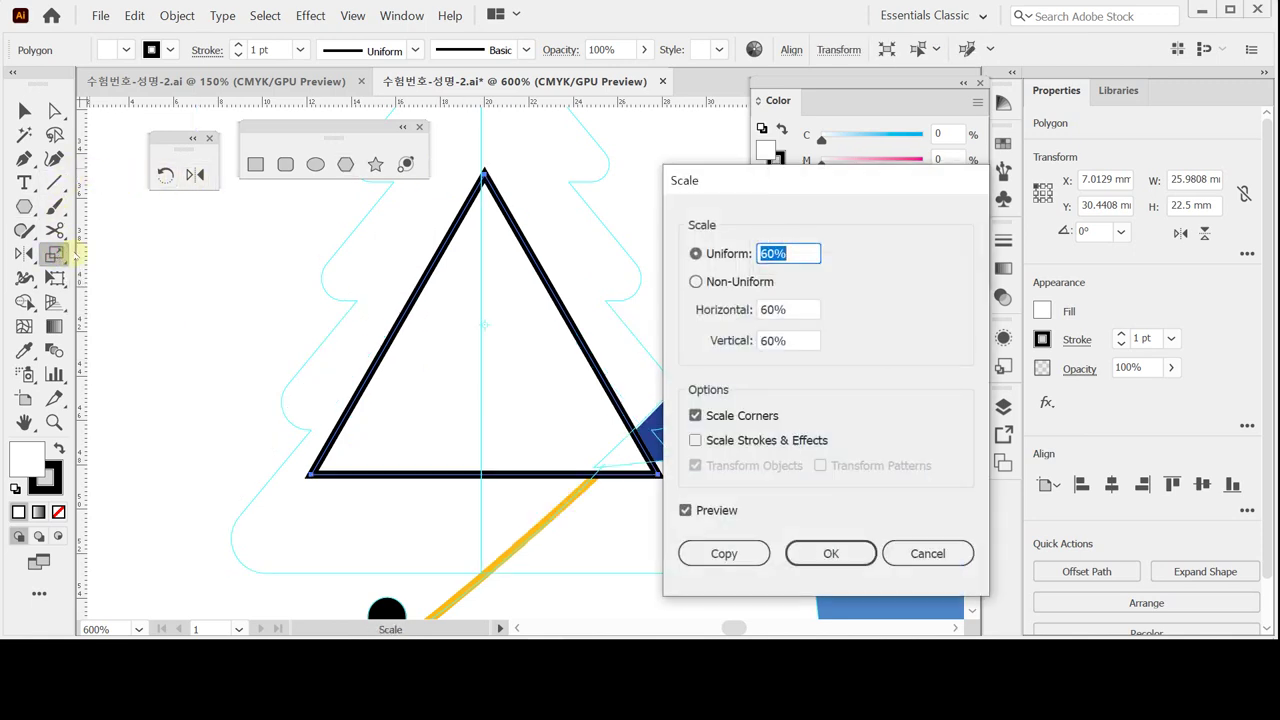
{"action": "left_click", "coordinate": [725, 283]}
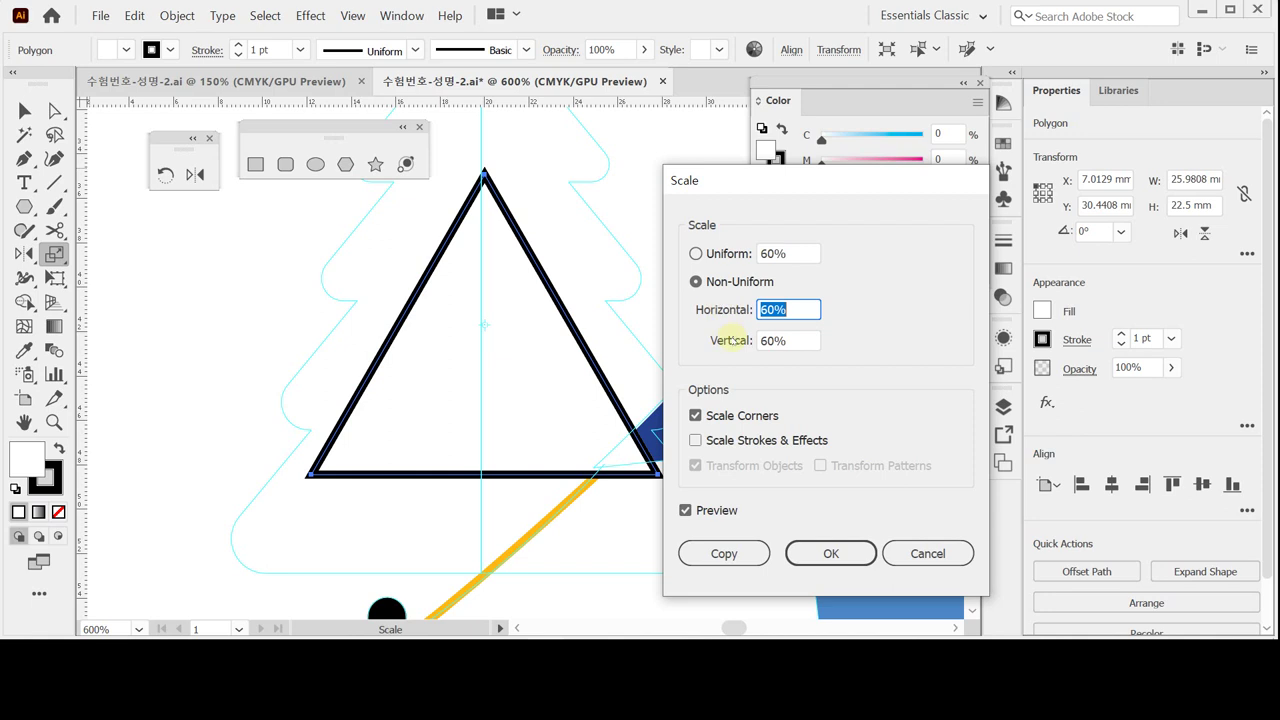
{"action": "type", "text": "100"}
{"action": "key", "text": "Tab"}
{"action": "type", "text": "70"}
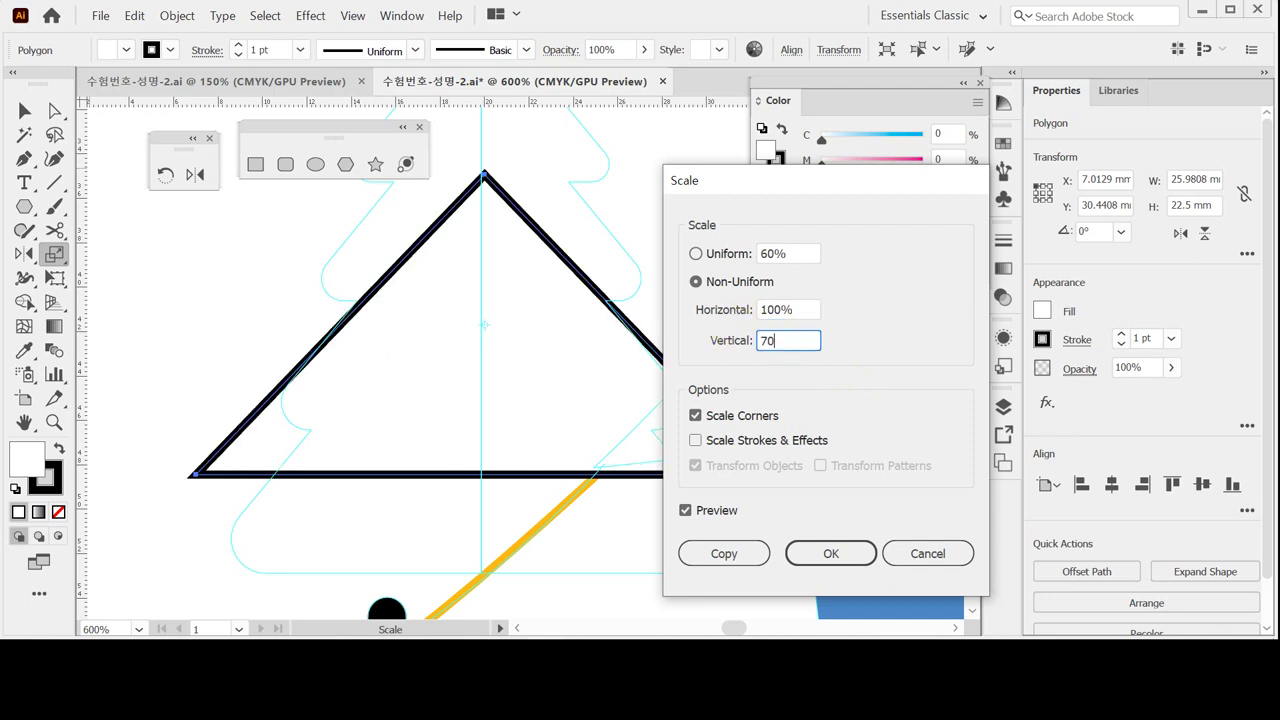
{"action": "key", "text": "Return"}
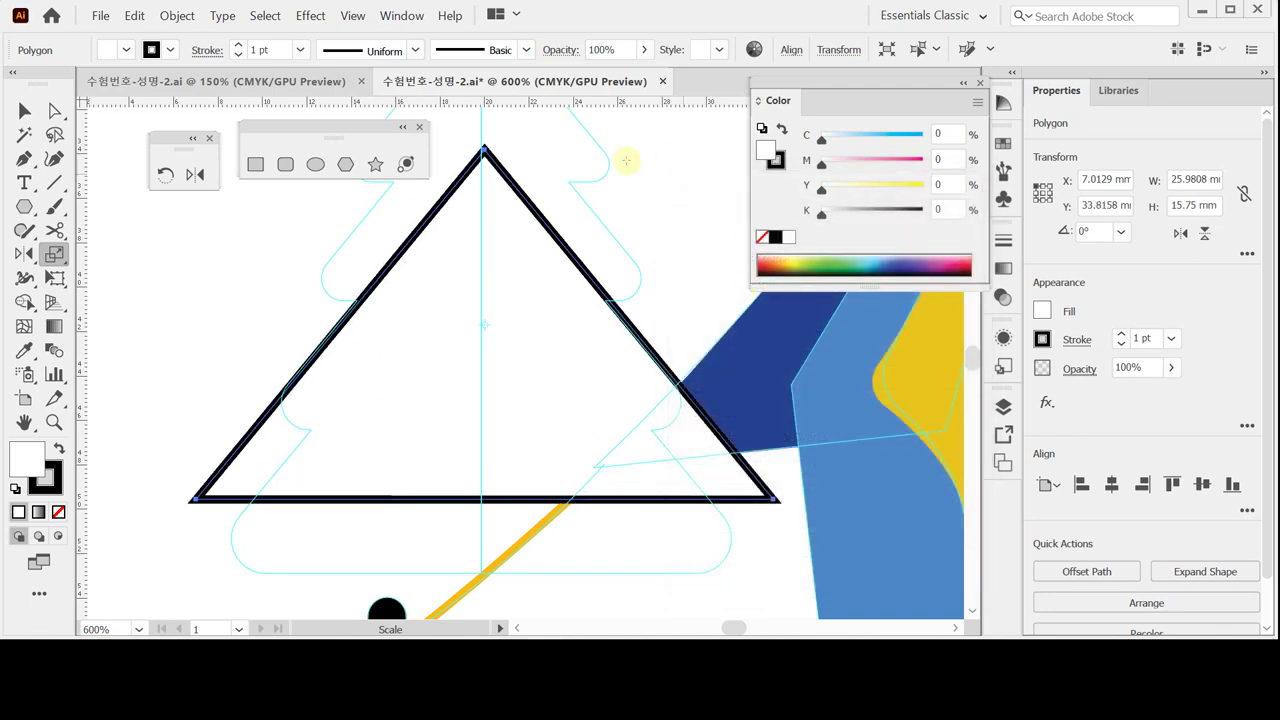
{"action": "left_click_drag", "start_coordinate": [571, 317], "coordinate": [553, 392]}
{"action": "key", "text": "Up"}
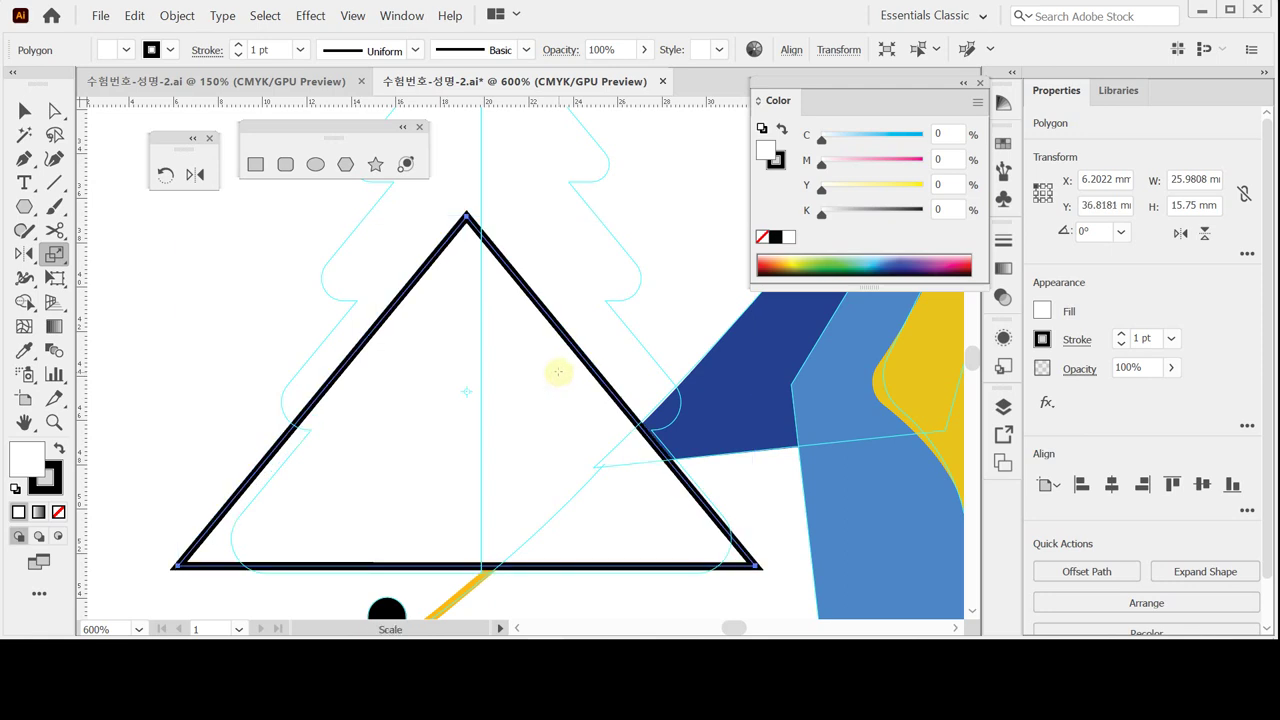
Isolate the triangle and round its two bottom corners to about 1.53 mm, matching the curve of the tree guide.
{"action": "key", "text": "v"}
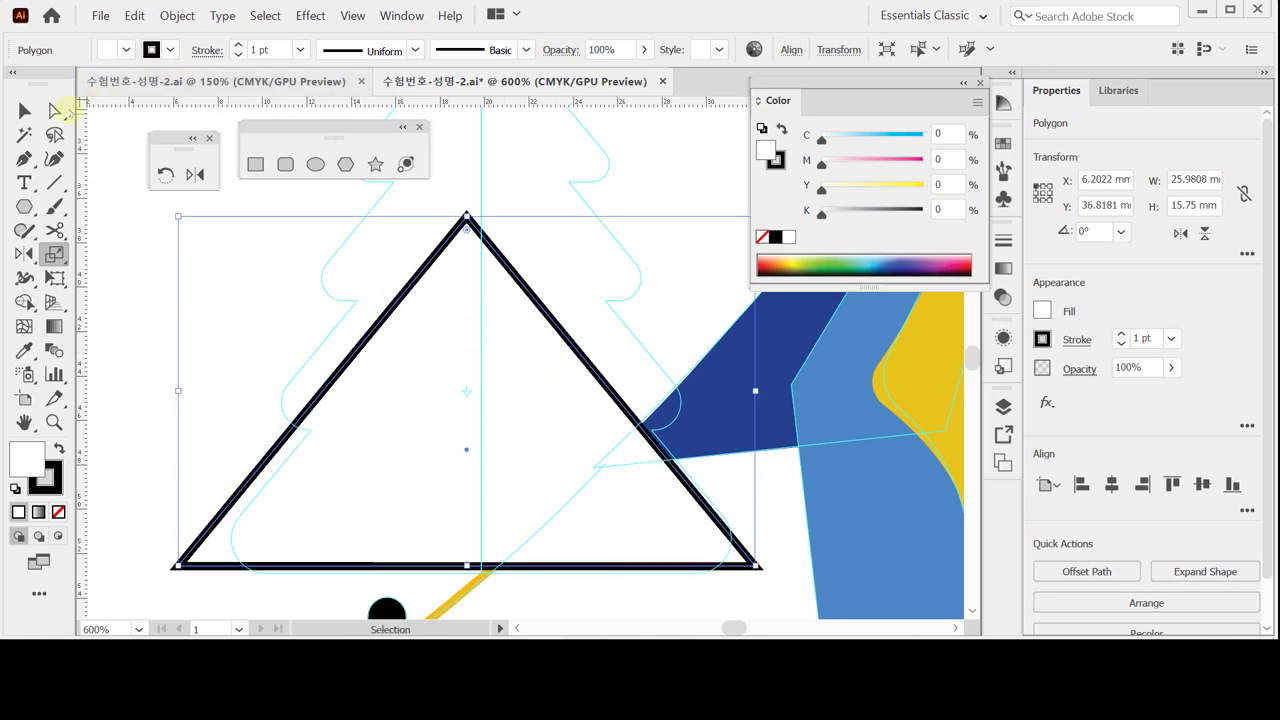
{"action": "left_click", "coordinate": [54, 110]}
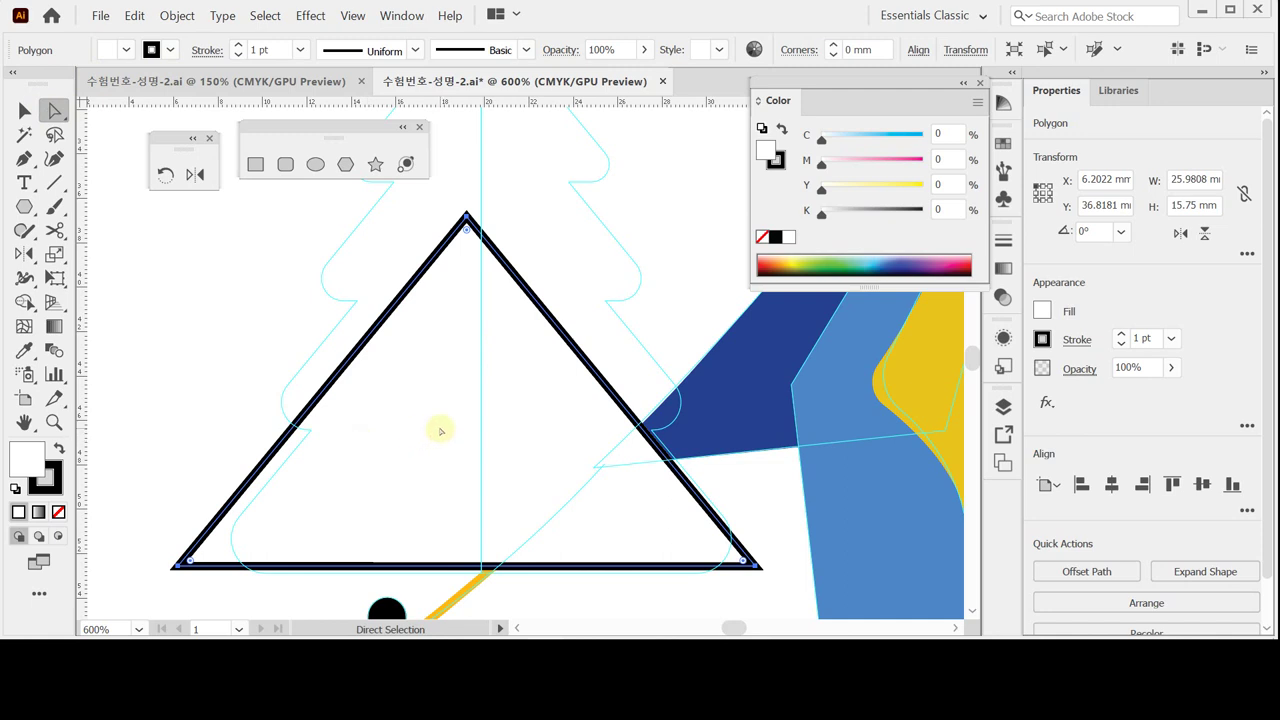
{"action": "scroll", "coordinate": [437, 428], "scroll_direction": "down", "scroll_amount": 1}
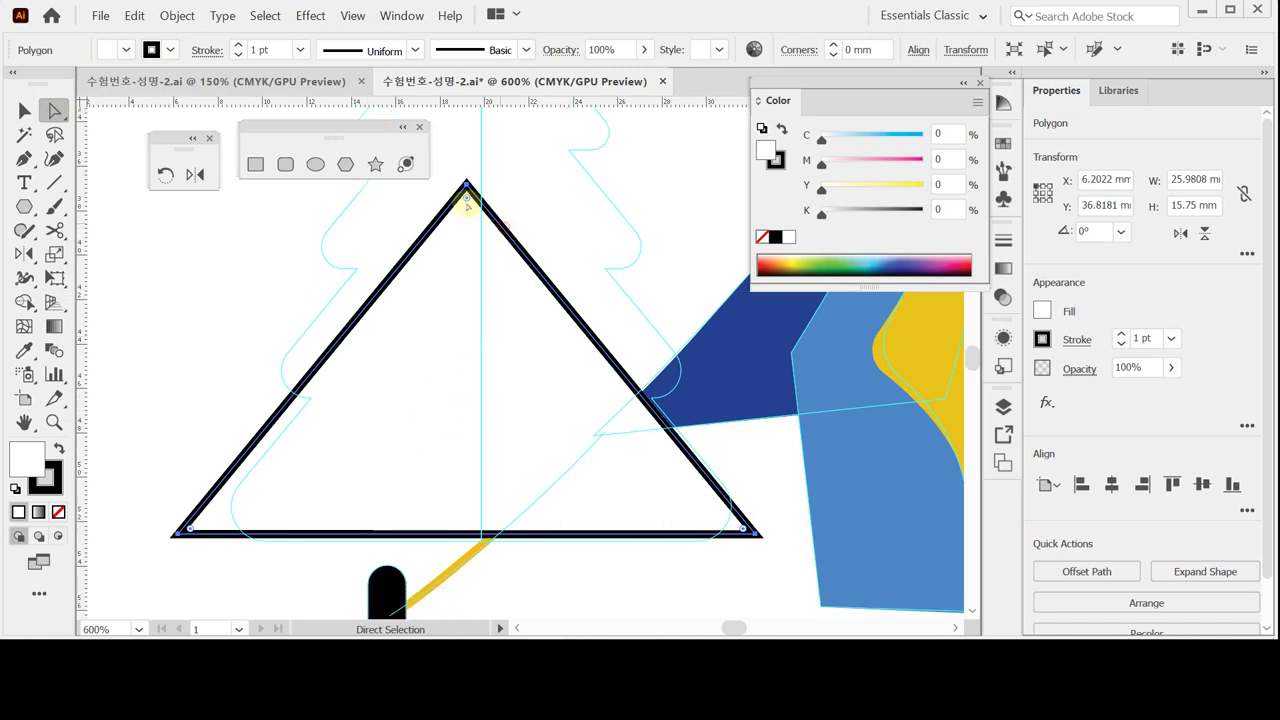
{"action": "left_click", "coordinate": [22, 132]}
{"action": "left_click", "coordinate": [24, 110]}
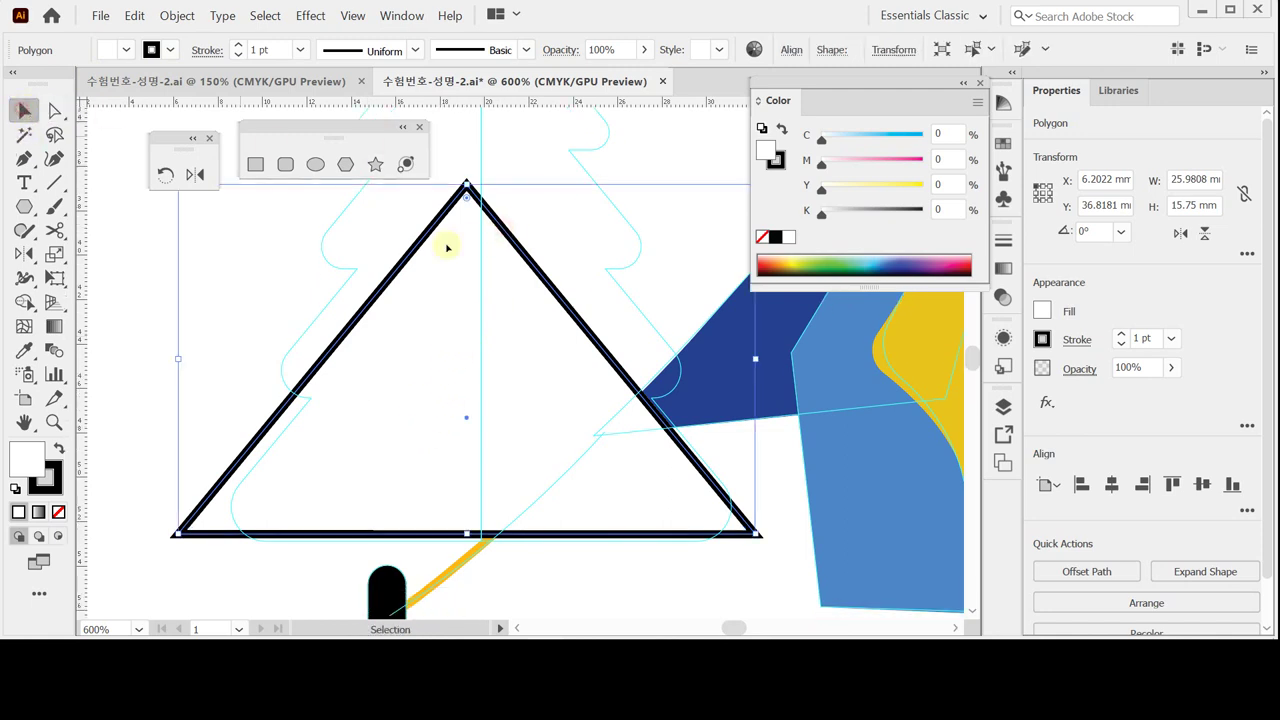
{"action": "double_click", "coordinate": [548, 285]}
{"action": "scroll", "coordinate": [548, 285], "scroll_direction": "down", "scroll_amount": 2}
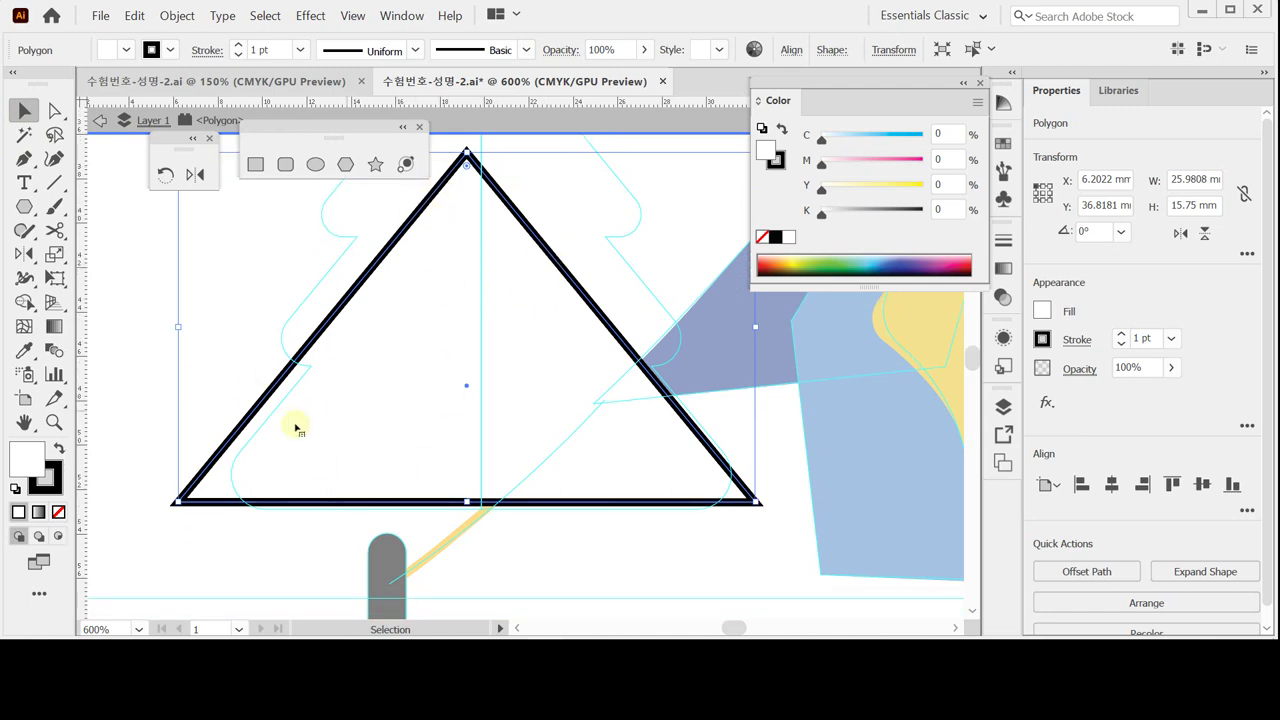
{"action": "left_click", "coordinate": [52, 110]}
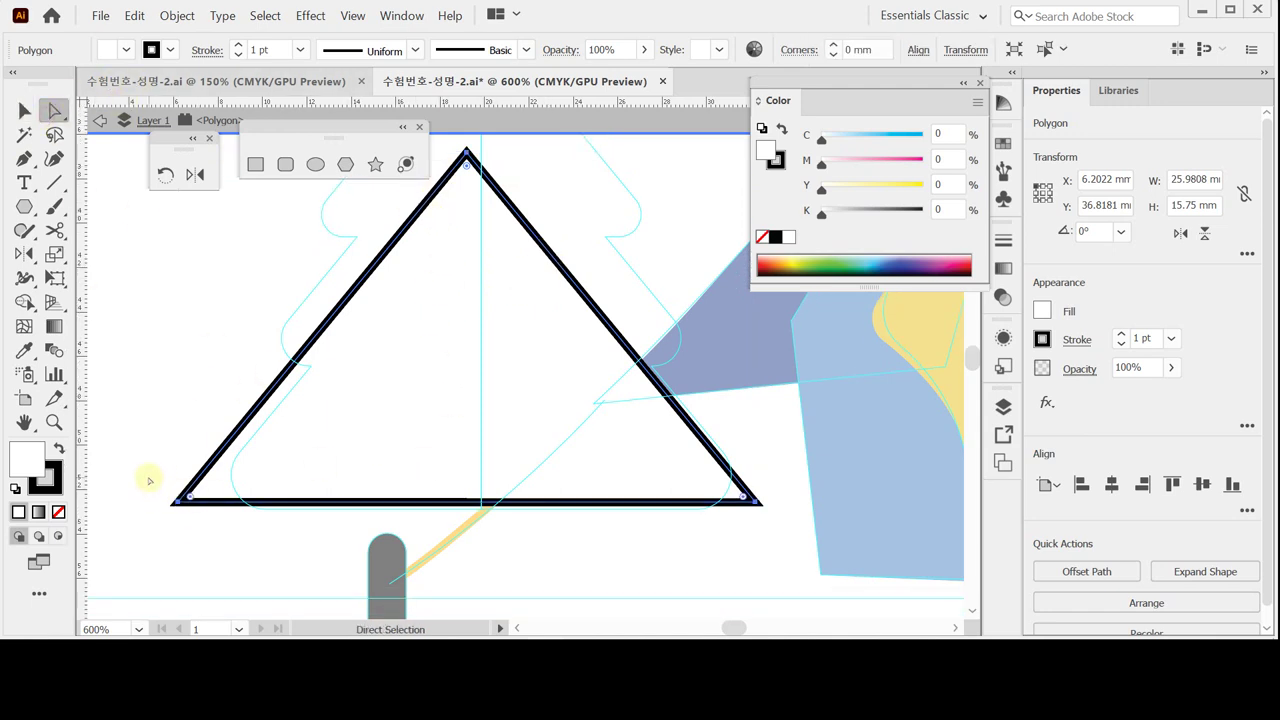
{"action": "left_click_drag", "start_coordinate": [145, 468], "coordinate": [779, 540]}
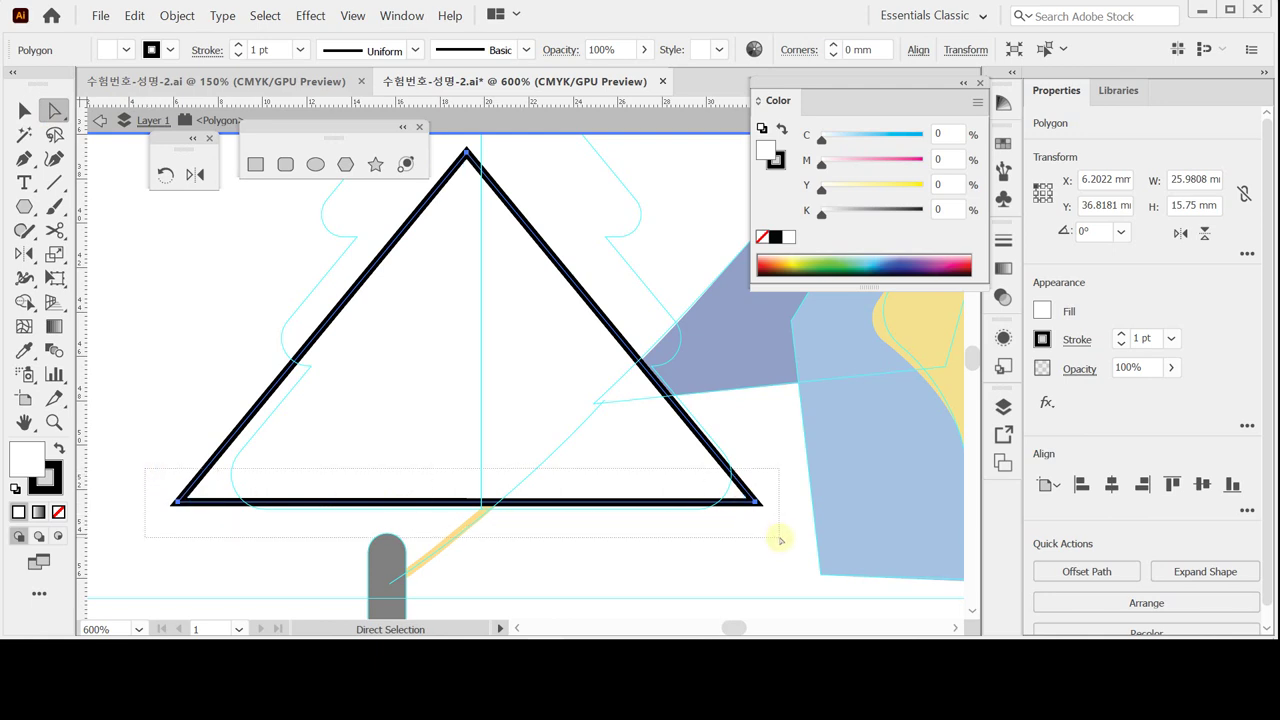
{"action": "left_click_drag", "start_coordinate": [779, 540], "coordinate": [778, 538]}
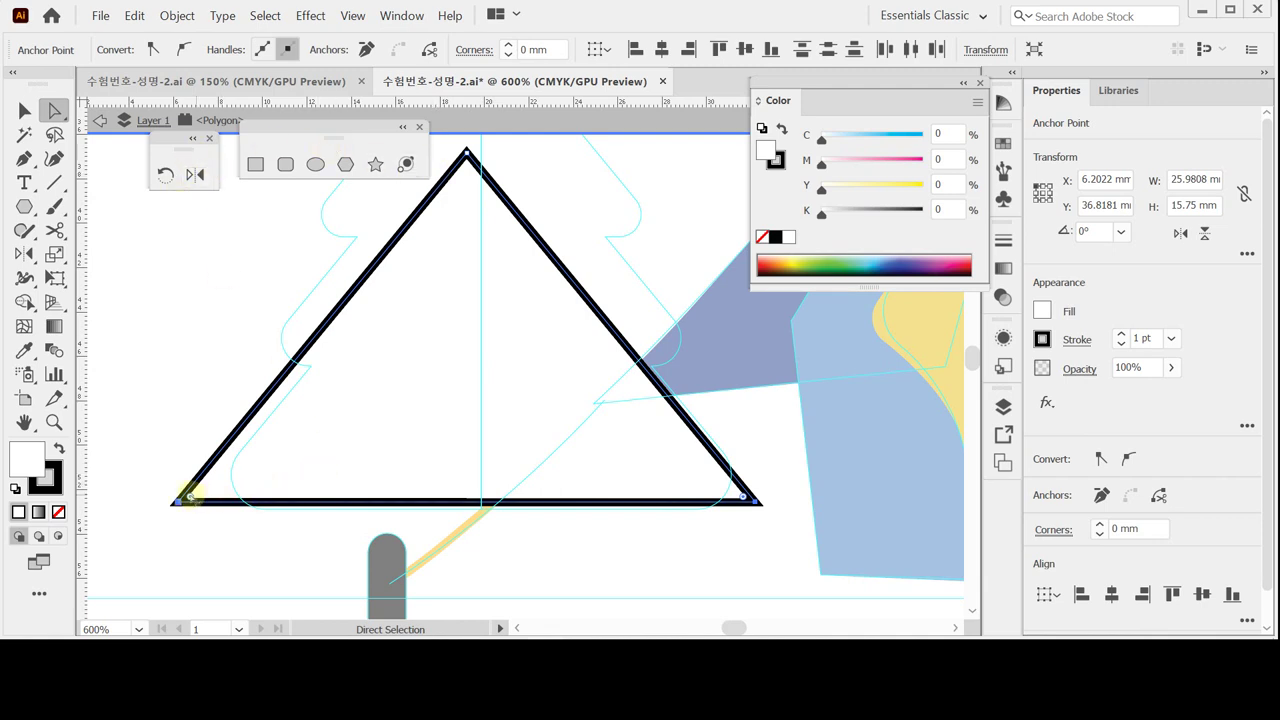
{"action": "left_click_drag", "start_coordinate": [190, 495], "coordinate": [267, 480]}
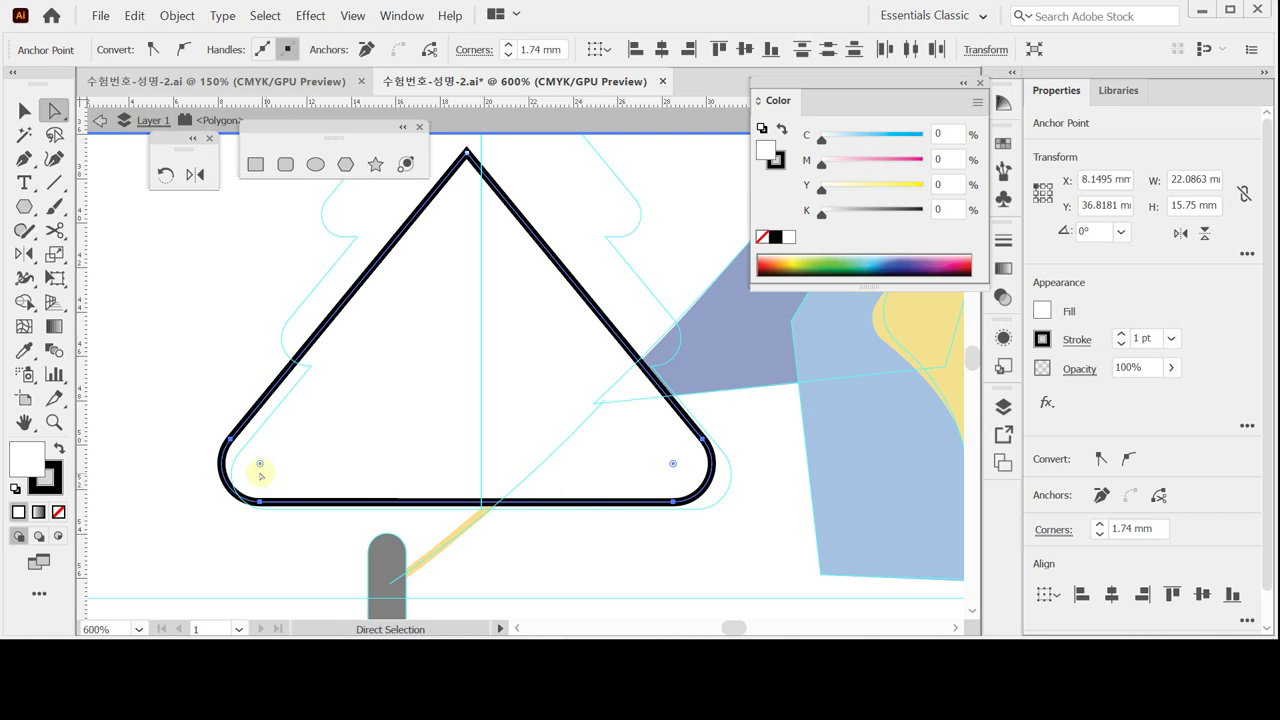
{"action": "left_click_drag", "start_coordinate": [260, 461], "coordinate": [250, 469]}
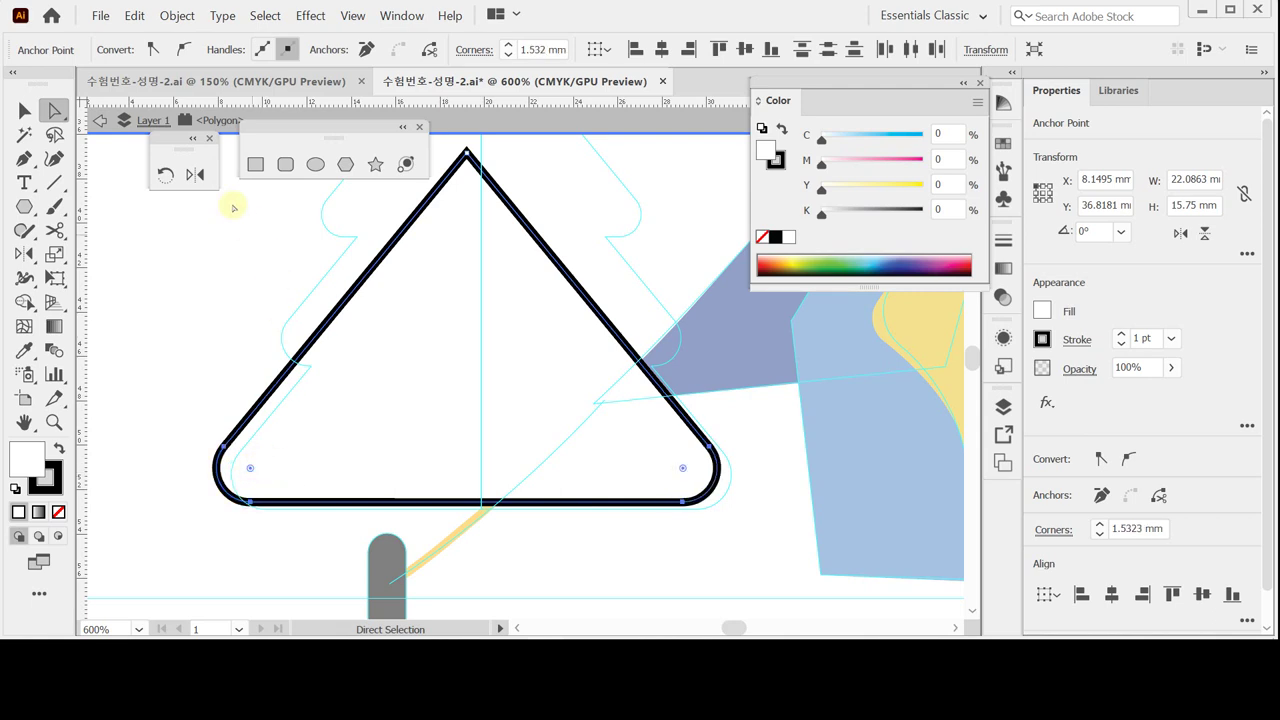
Leave the triangle's own isolation level and move the rounded triangle to align with the outline of the guide's lowest tier.
{"action": "left_click", "coordinate": [99, 121]}
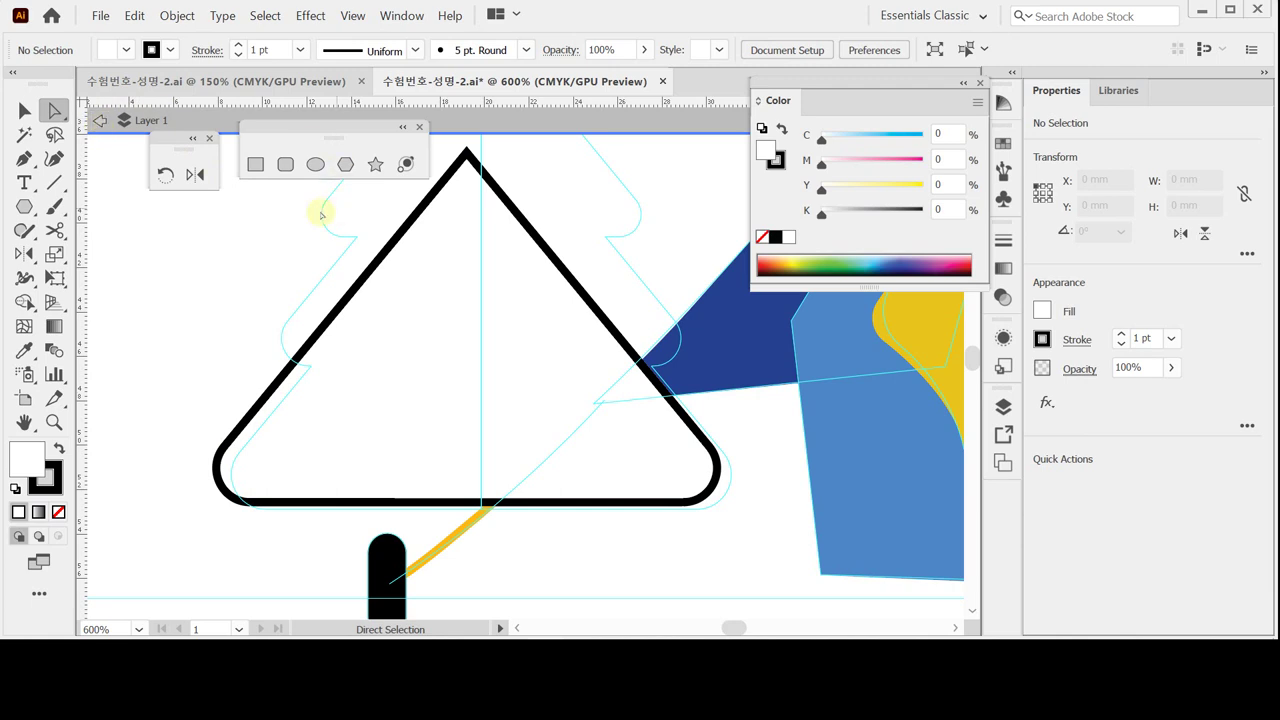
{"action": "left_click", "coordinate": [24, 110]}
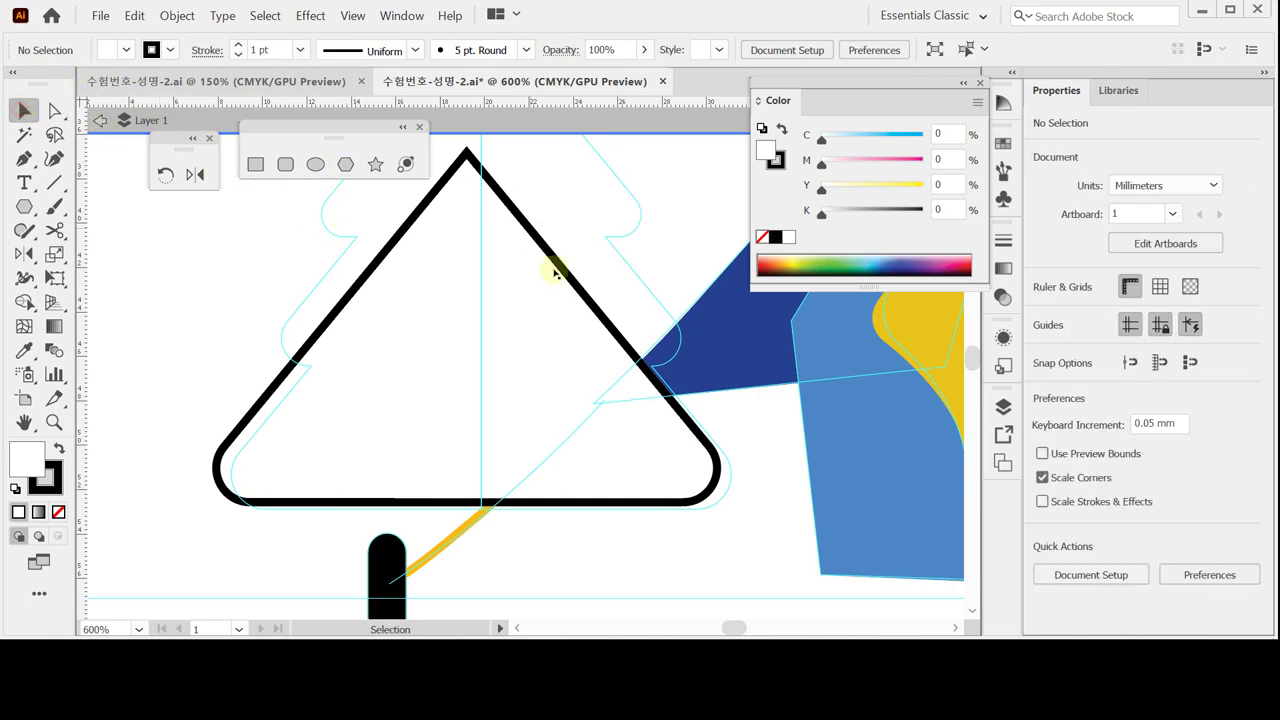
{"action": "left_click", "coordinate": [595, 306]}
{"action": "left_click_drag", "start_coordinate": [595, 306], "coordinate": [626, 254]}
{"action": "left_click", "coordinate": [626, 255]}
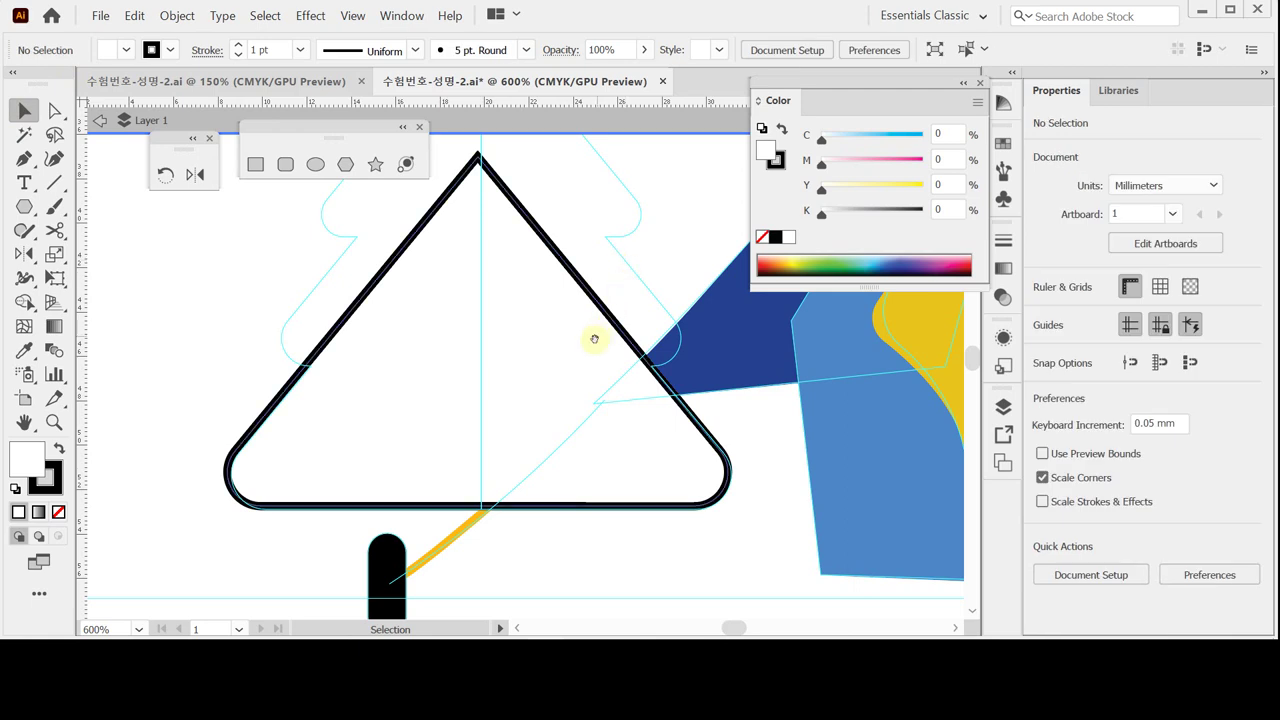
{"action": "left_click_drag", "start_coordinate": [603, 380], "coordinate": [508, 357]}
{"action": "left_click", "coordinate": [508, 355], "text": "alt"}
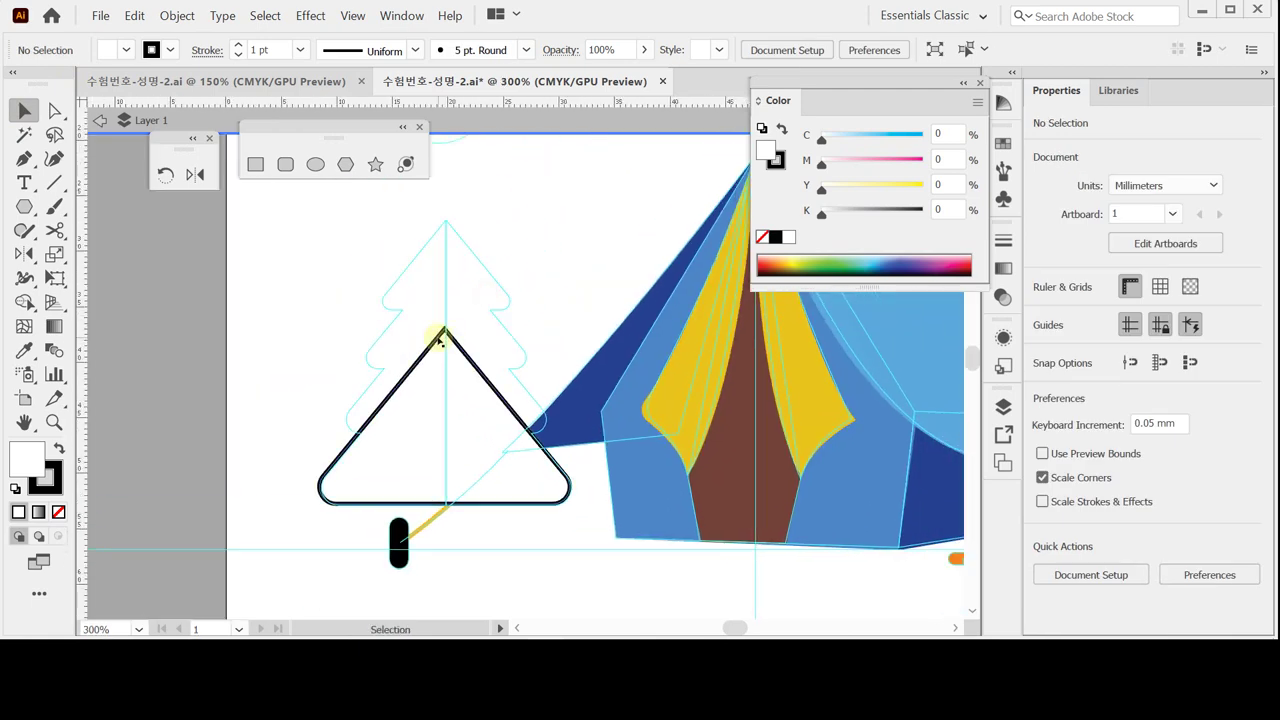
{"action": "scroll", "coordinate": [441, 340], "scroll_direction": "up", "scroll_amount": 2}
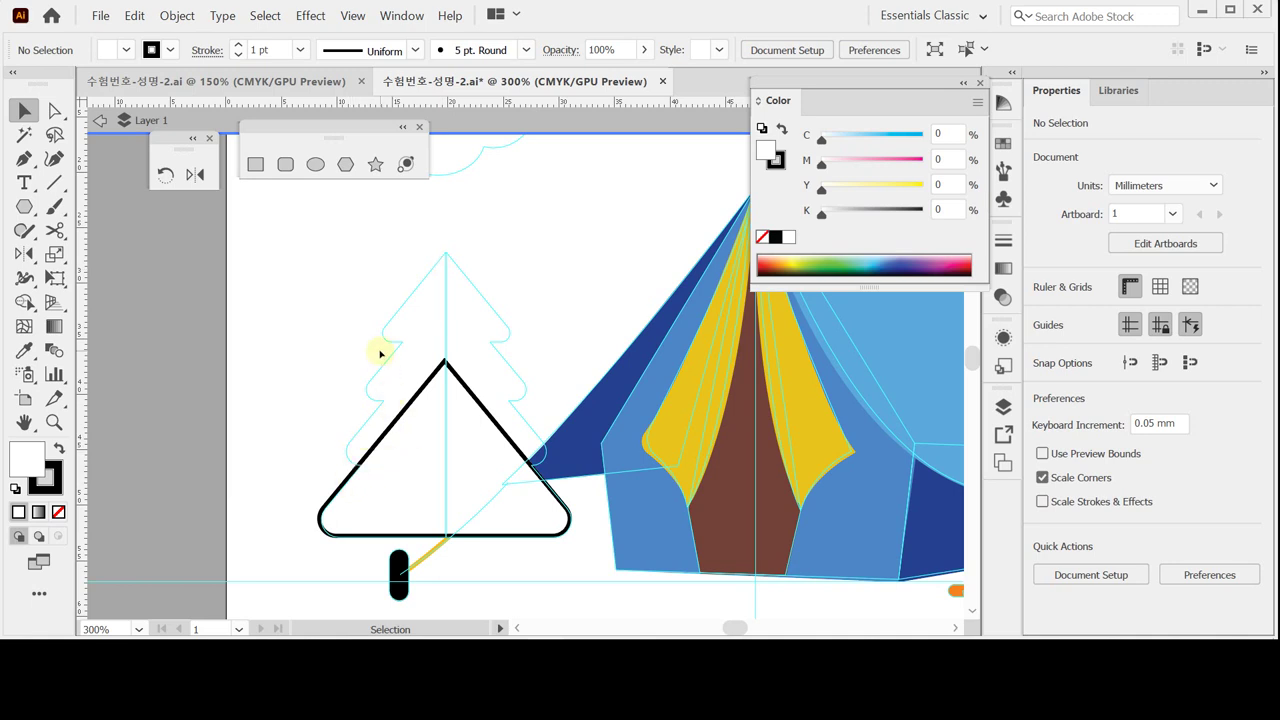
Create a copy of the rounded triangle scaled uniformly to 80% about the tip of the tree guide.
{"action": "left_click", "coordinate": [366, 468]}
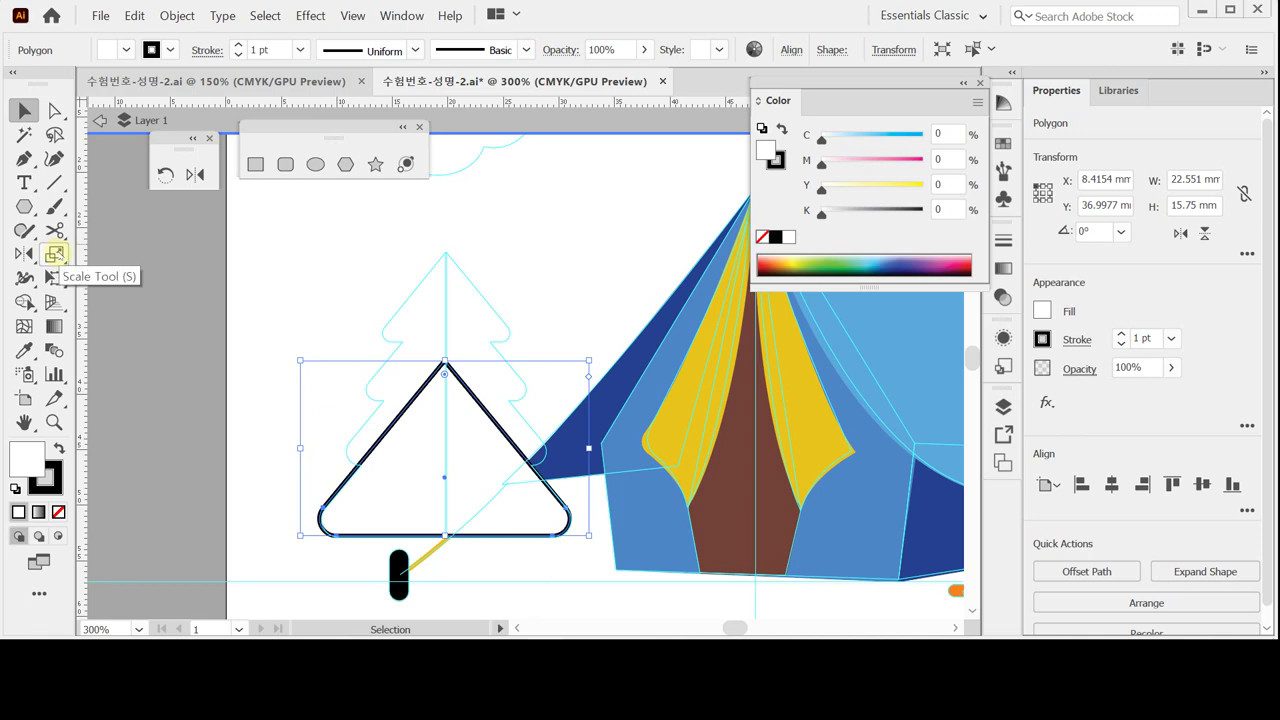
{"action": "left_click", "coordinate": [56, 254]}
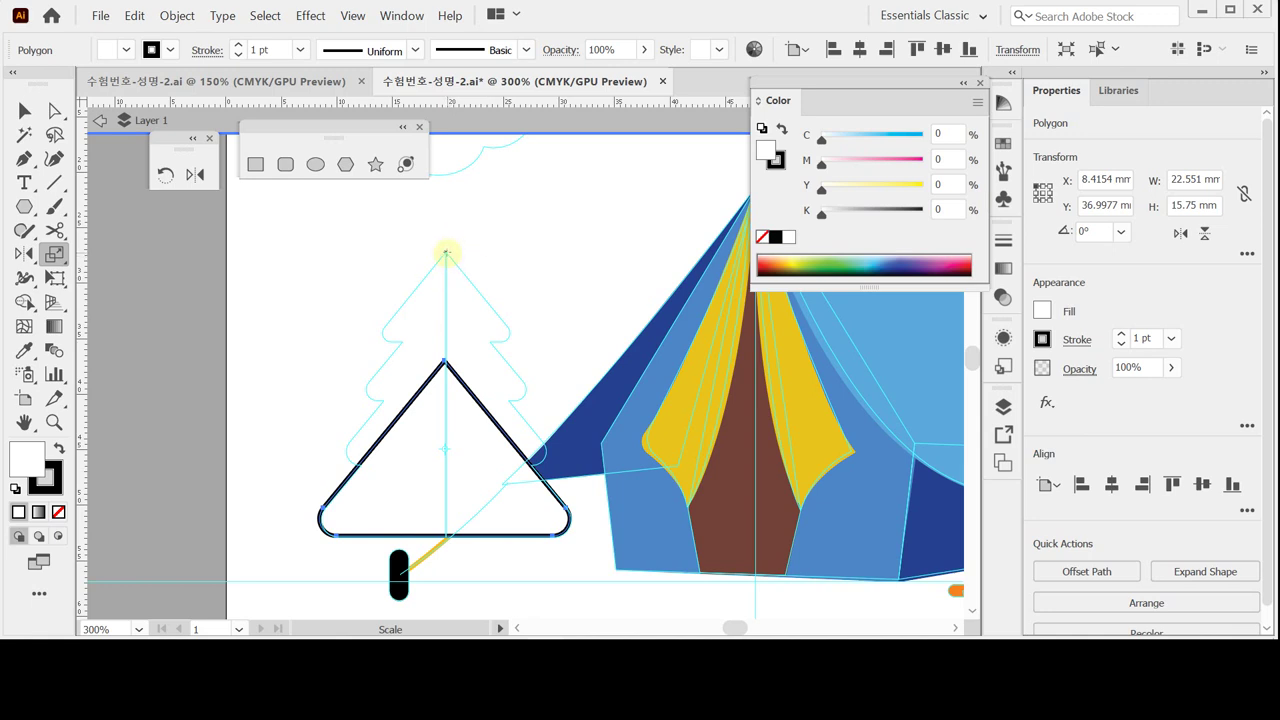
{"action": "left_click", "coordinate": [446, 253], "text": "alt"}
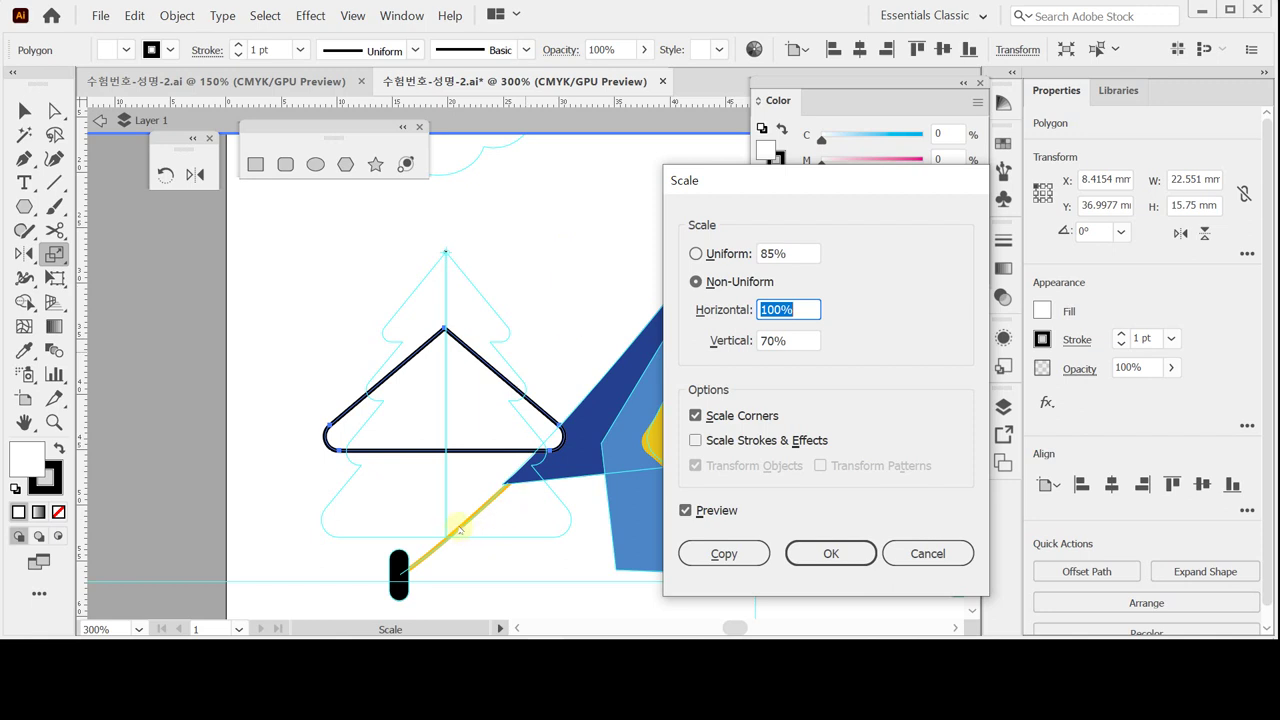
{"action": "left_click", "coordinate": [723, 255]}
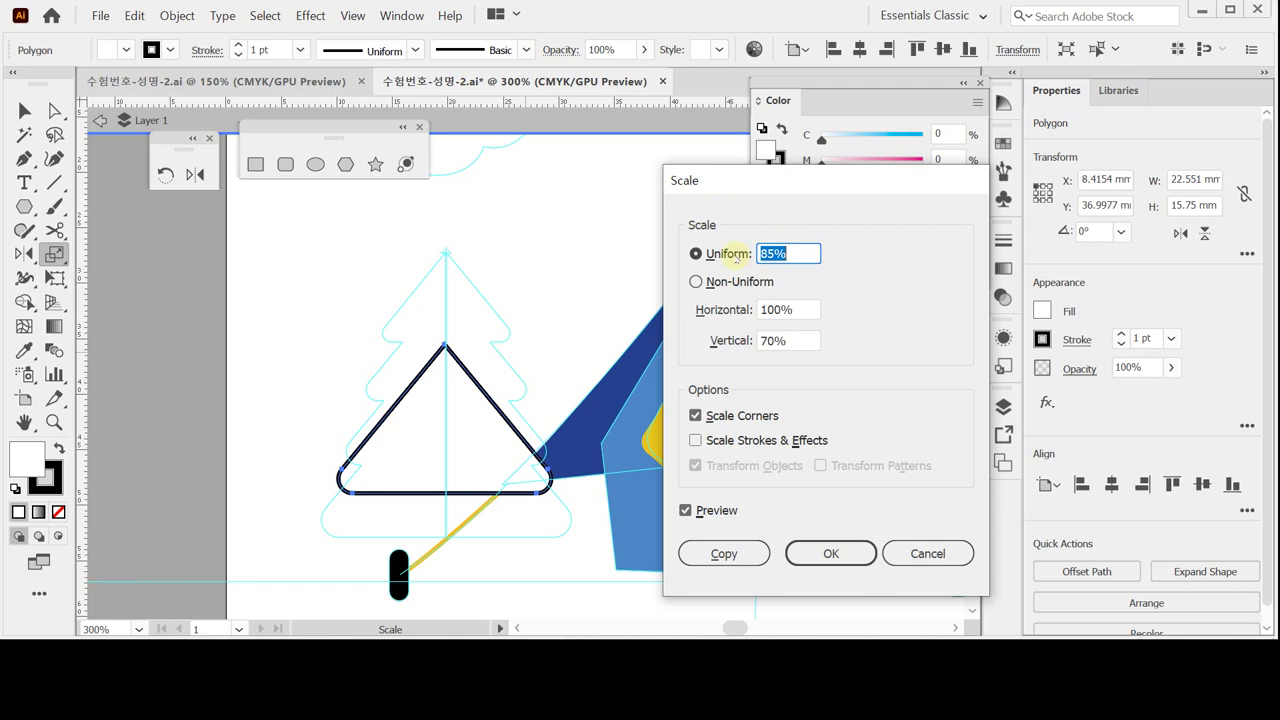
{"action": "type", "text": "80"}
{"action": "left_click", "coordinate": [724, 553]}
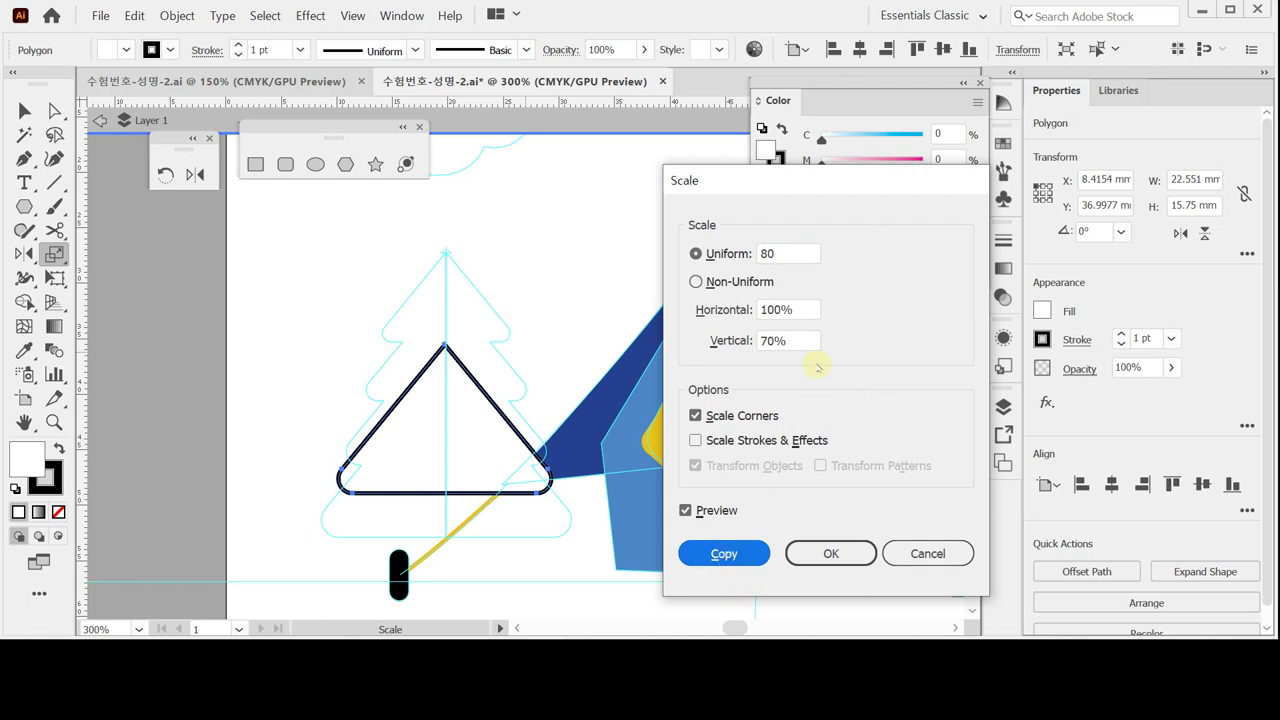
{"action": "key", "text": "v"}
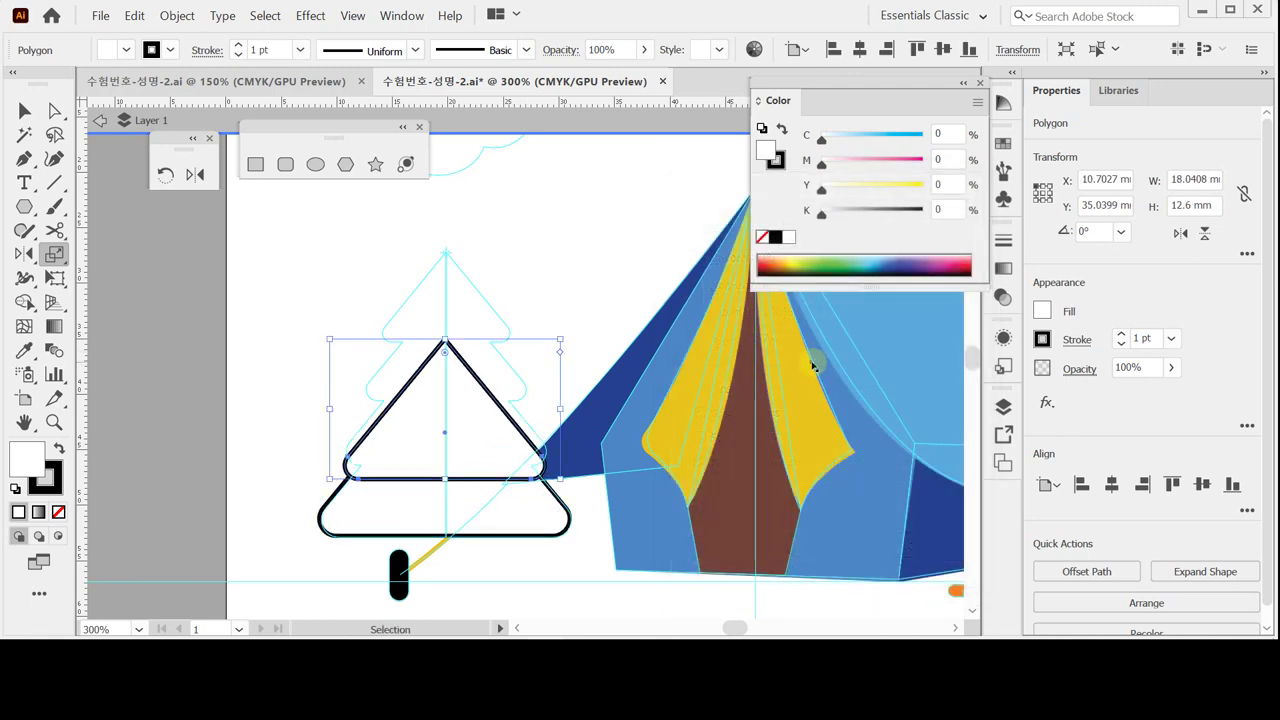
Repeat the 80% scaled copy two more times and move the smallest triangle up to the tip of the tree guide.
{"action": "key", "text": "ctrl+d"}
{"action": "key", "text": "ctrl+d"}
{"action": "key", "text": "s"}
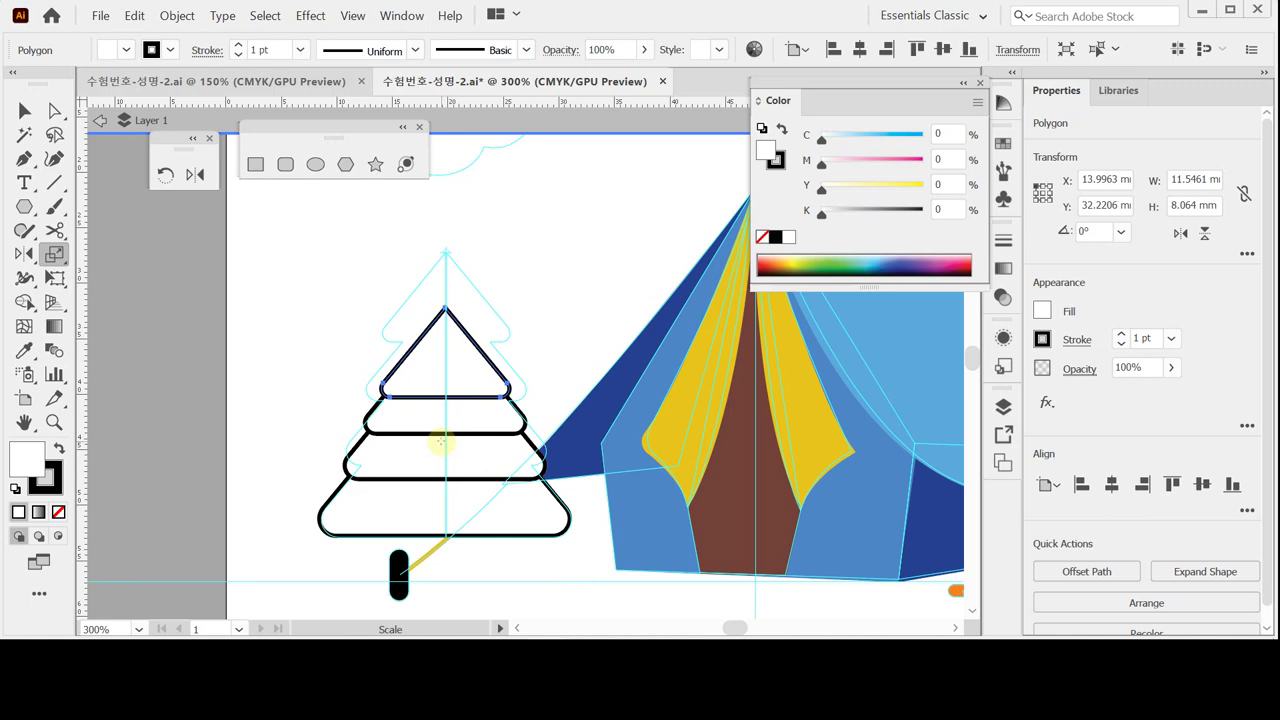
{"action": "left_click", "coordinate": [24, 110]}
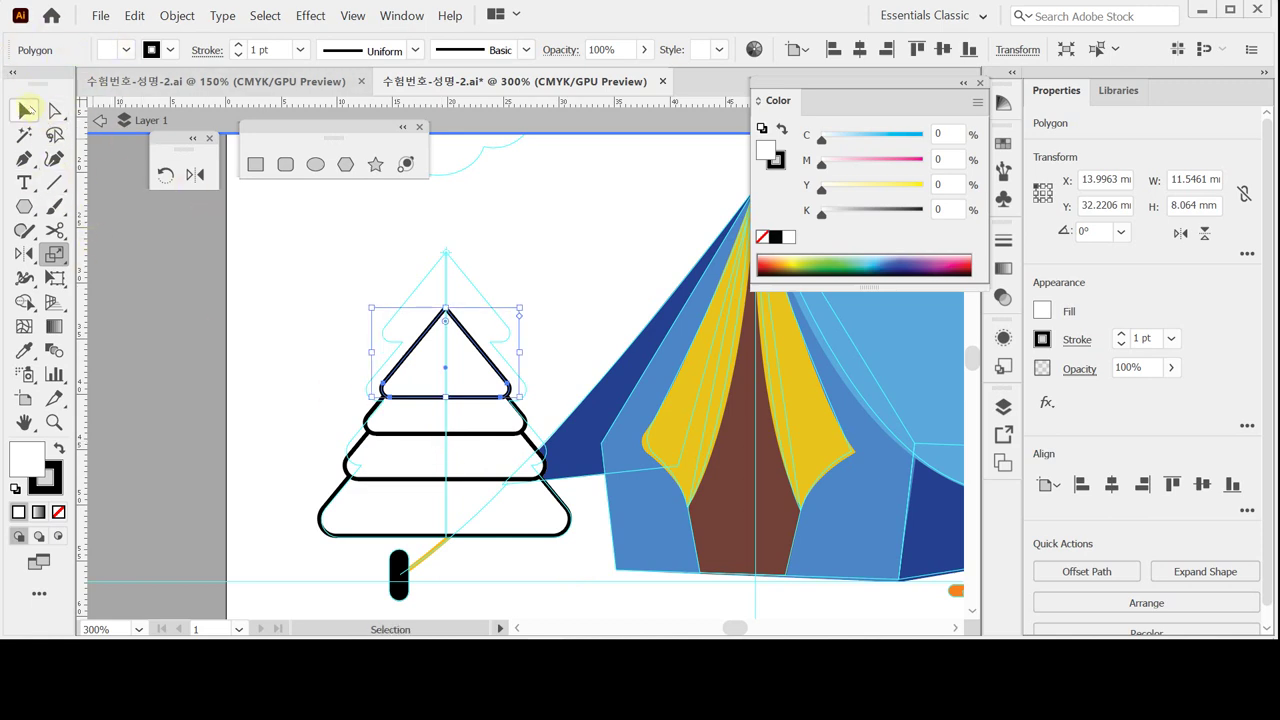
{"action": "left_click", "coordinate": [584, 290]}
{"action": "left_click_drag", "start_coordinate": [459, 376], "coordinate": [451, 321]}
Align the four triangles to their horizontal centres and distribute them evenly by their top edges.
{"action": "left_click_drag", "start_coordinate": [312, 293], "coordinate": [394, 500]}
{"action": "left_click_drag", "start_coordinate": [303, 257], "coordinate": [410, 491]}
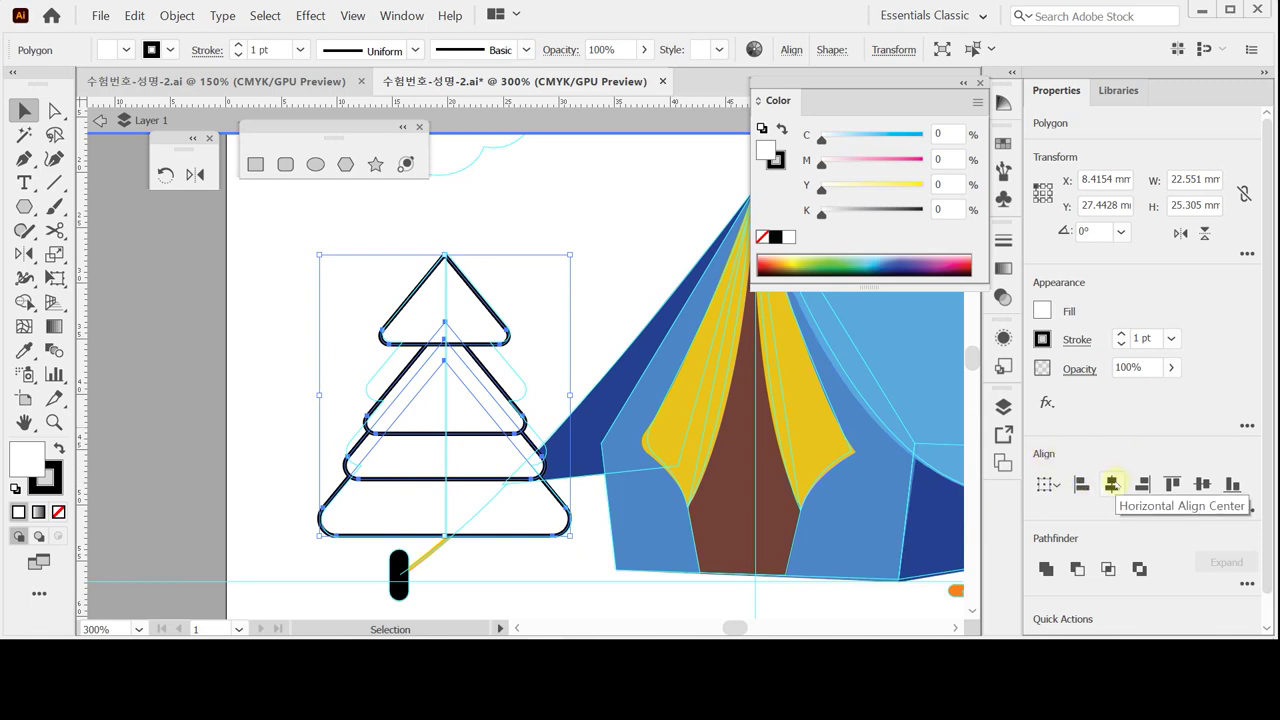
{"action": "left_click", "coordinate": [1111, 484]}
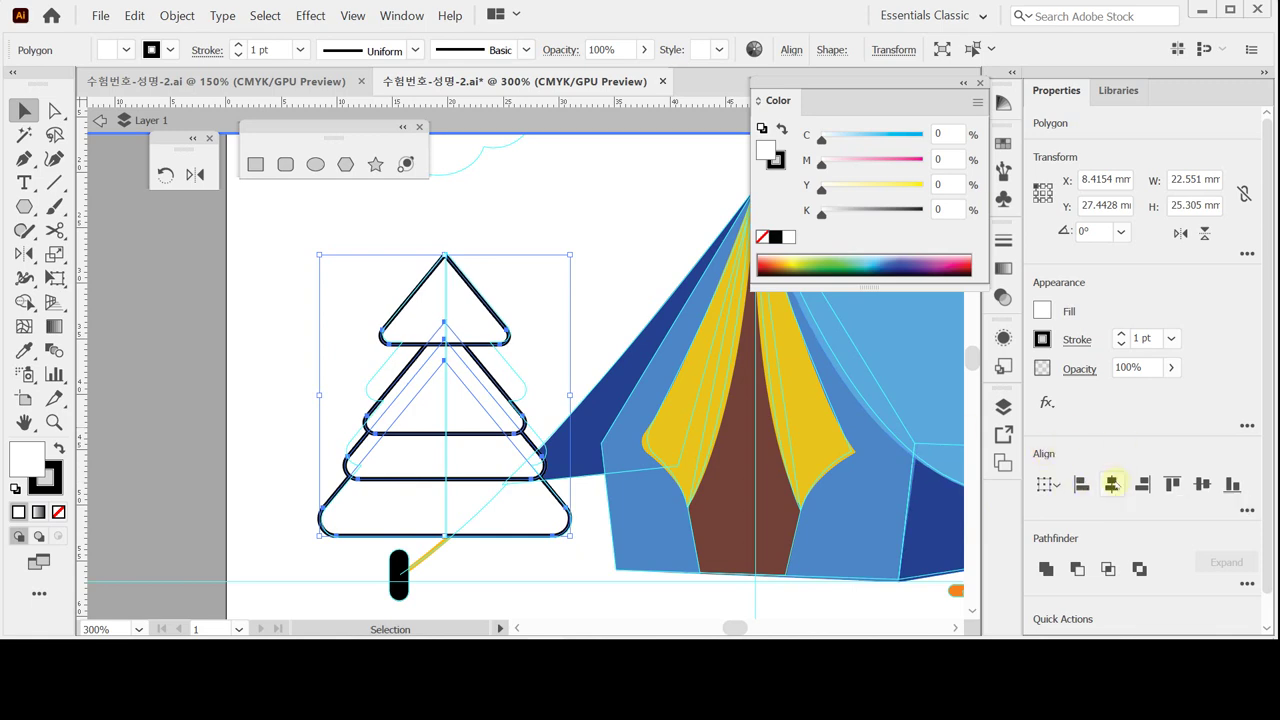
{"action": "left_click", "coordinate": [1246, 512]}
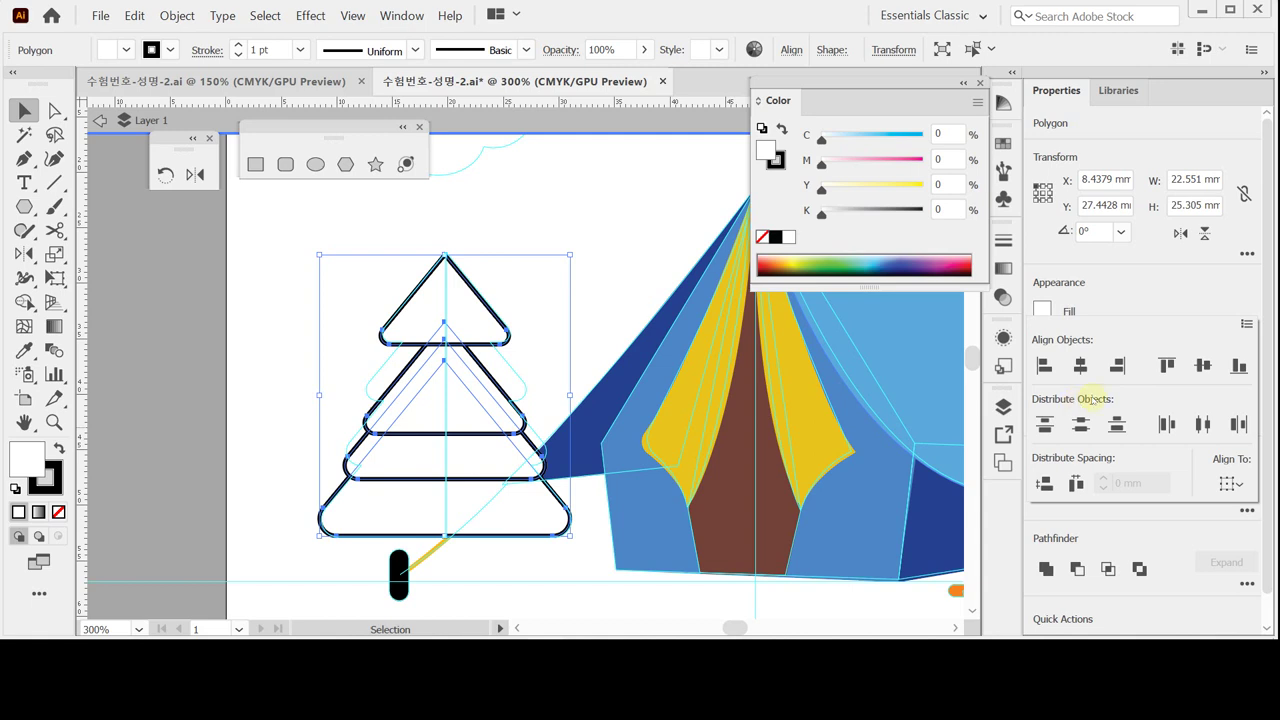
{"action": "left_click", "coordinate": [1044, 426]}
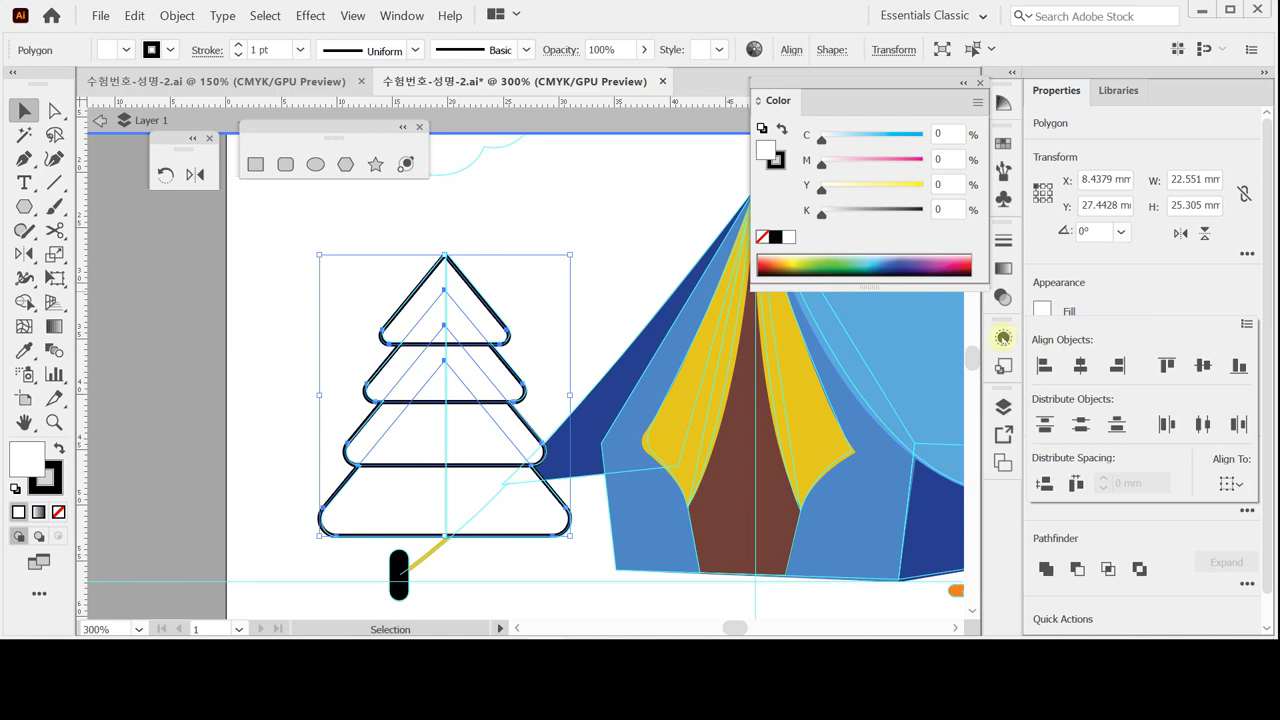
{"action": "left_click", "coordinate": [1173, 292]}
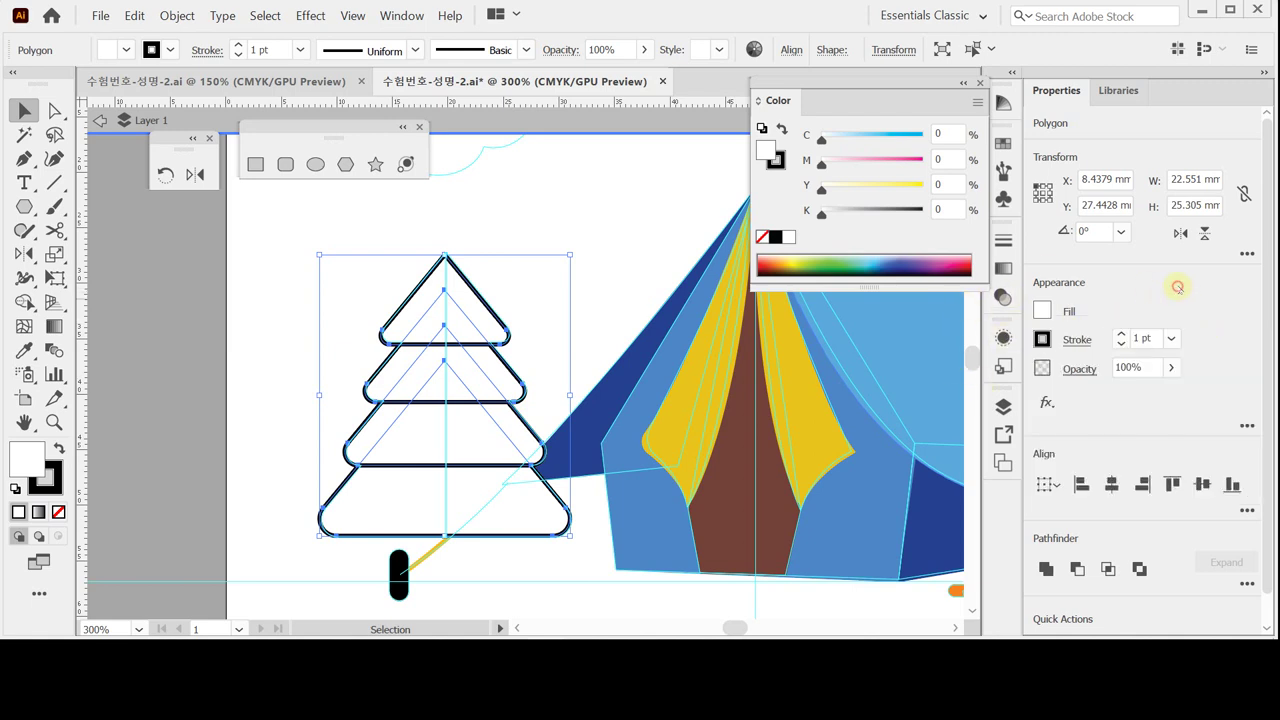
Unite the four triangles into one tree outline and leave isolation mode.
{"action": "left_click", "coordinate": [1046, 568]}
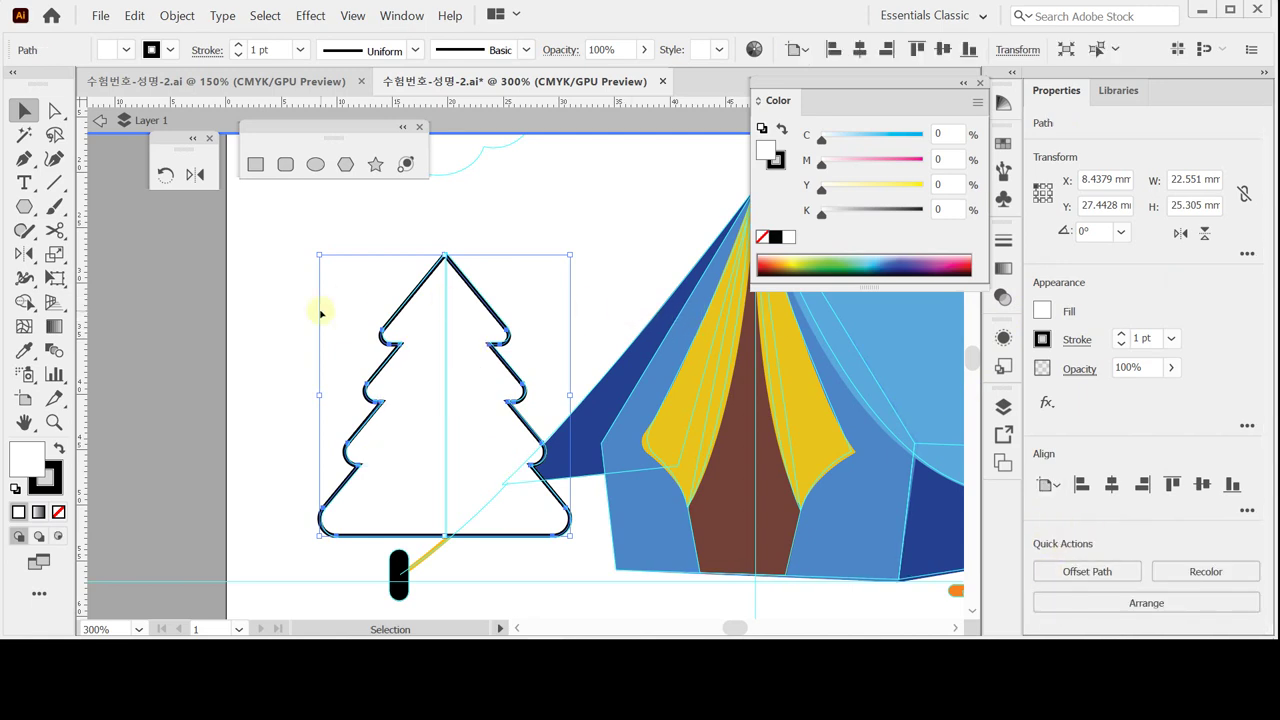
{"action": "left_click", "coordinate": [279, 304]}
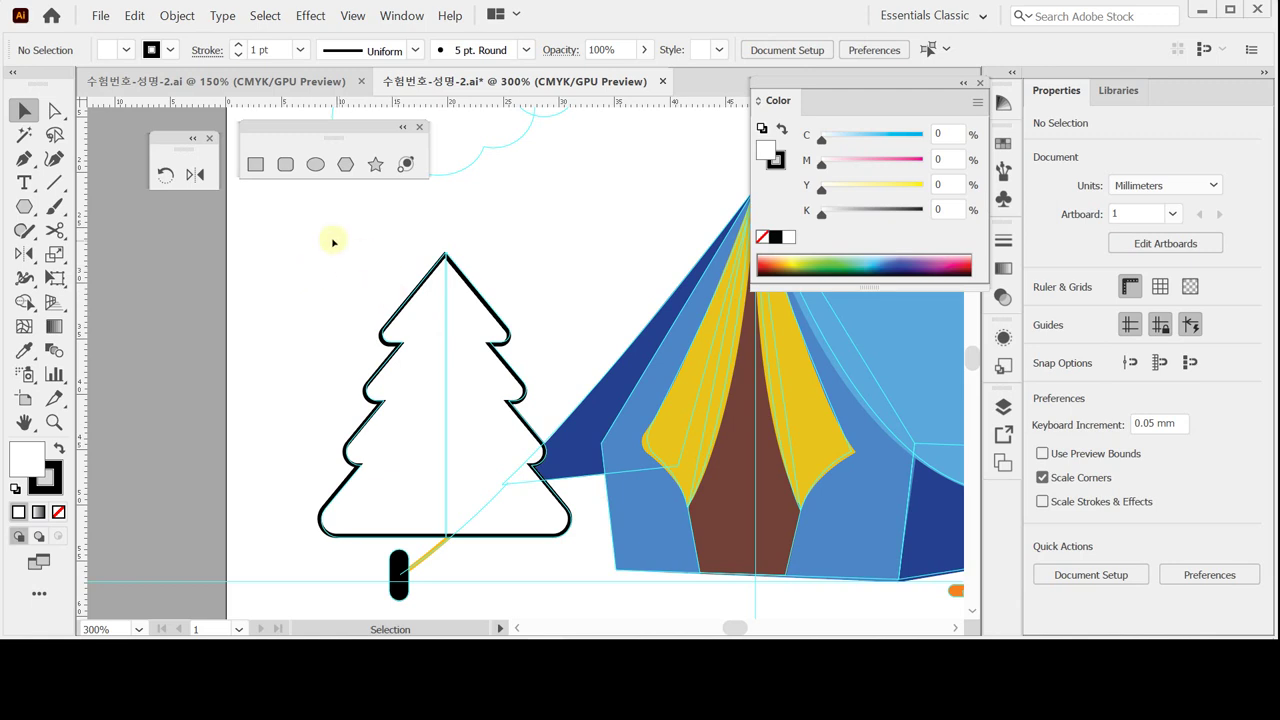
Draw a vertical line about 30.5 mm long through the tree's middle and align it to the tree's horizontal centre.
{"action": "left_click", "coordinate": [54, 182]}
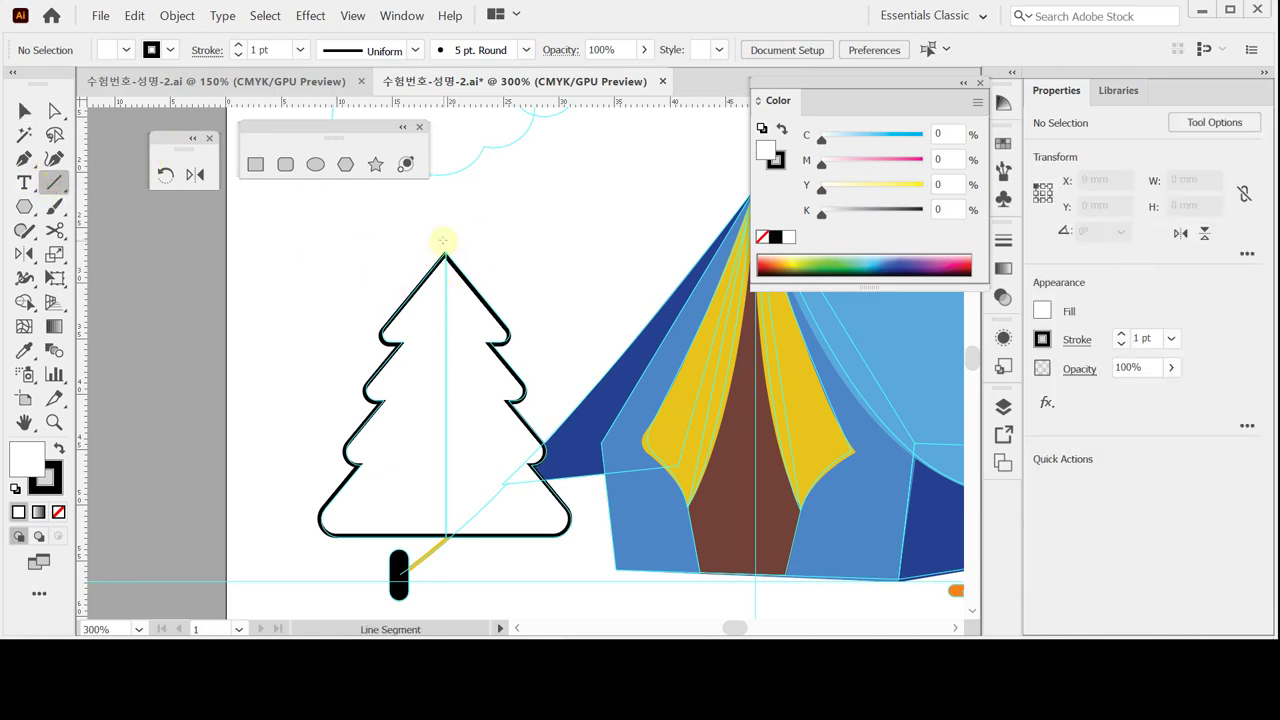
{"action": "left_click_drag", "start_coordinate": [446, 236], "coordinate": [446, 573]}
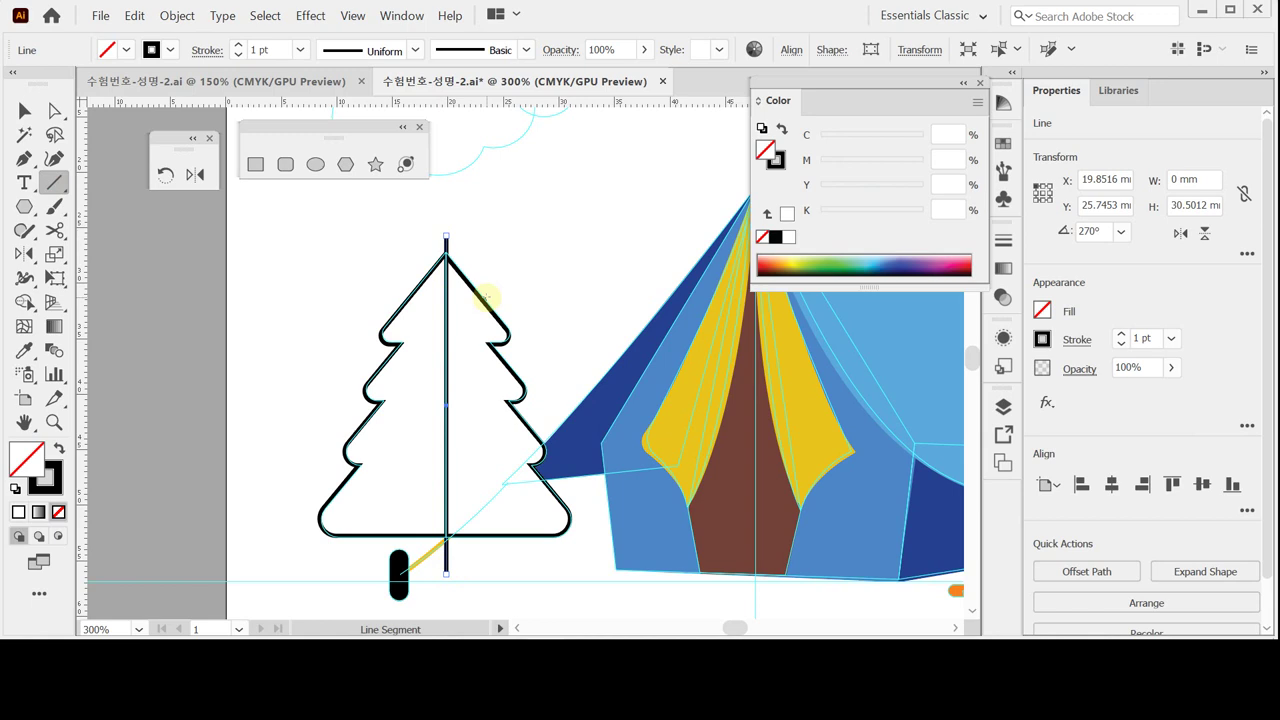
{"action": "key", "text": "v"}
{"action": "left_click", "coordinate": [22, 111]}
{"action": "left_click_drag", "start_coordinate": [316, 276], "coordinate": [478, 298]}
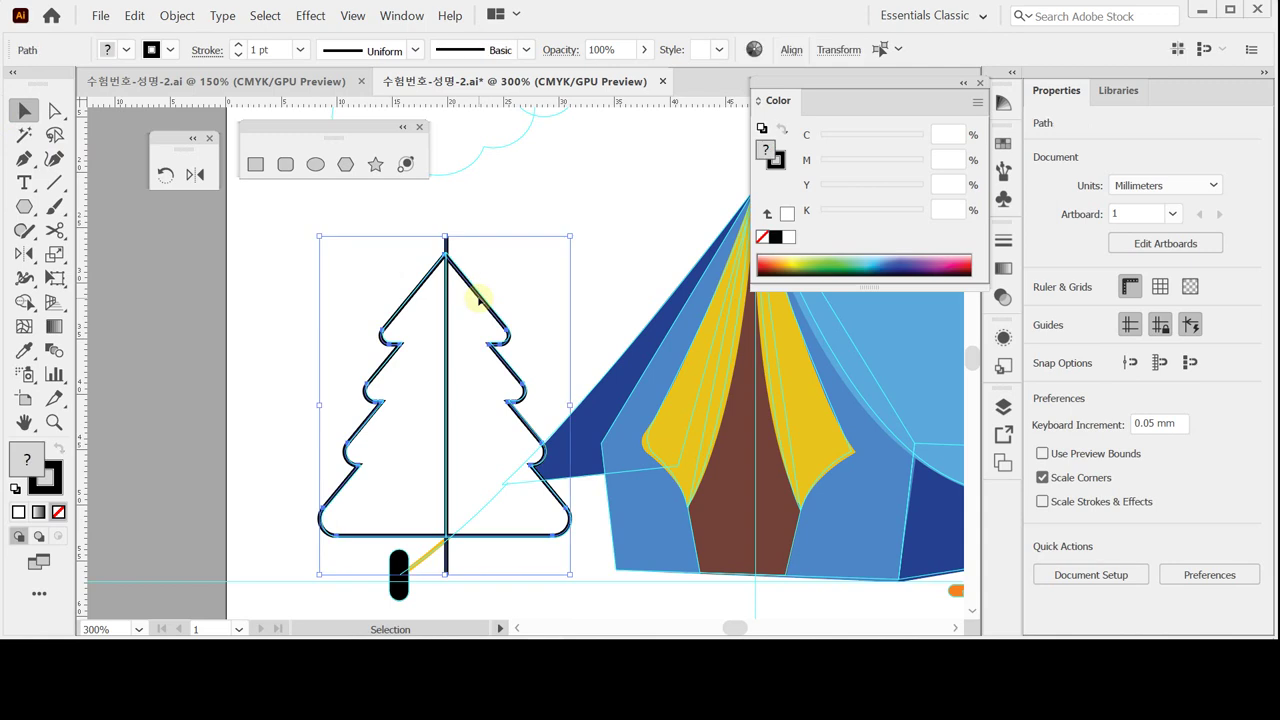
{"action": "left_click", "coordinate": [468, 217]}
{"action": "left_click_drag", "start_coordinate": [429, 240], "coordinate": [485, 290]}
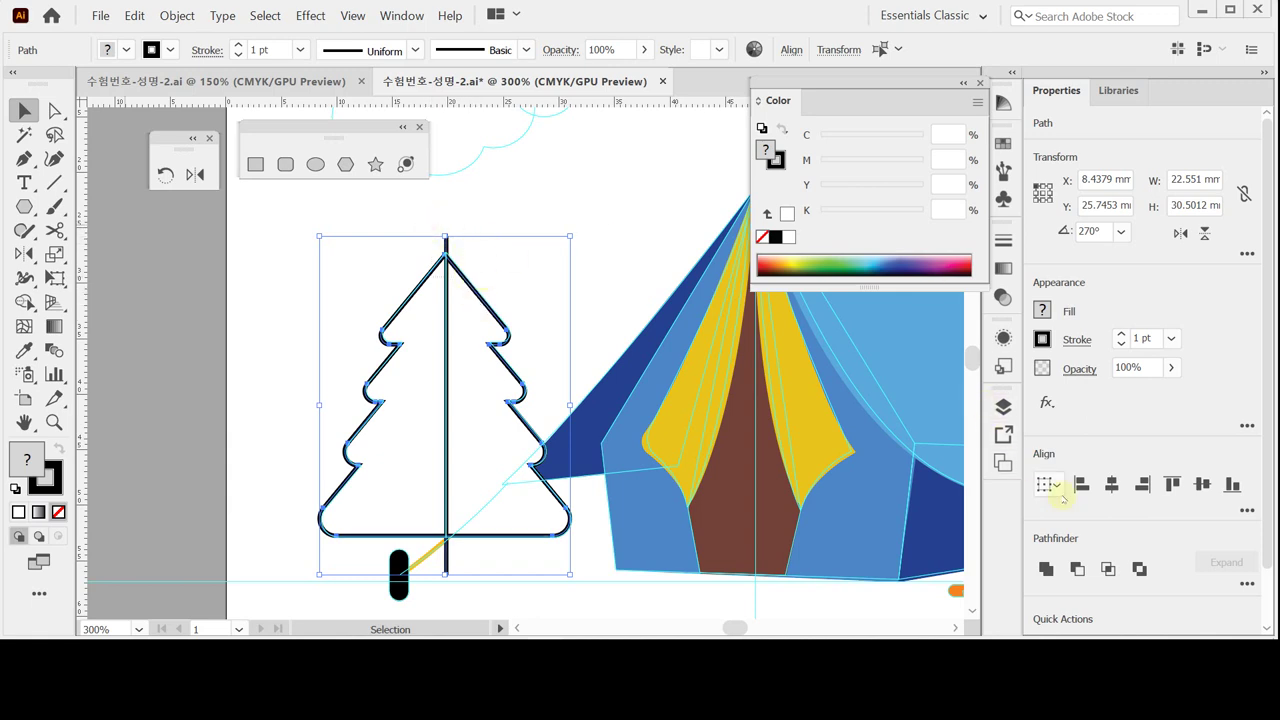
{"action": "left_click", "coordinate": [1111, 484]}
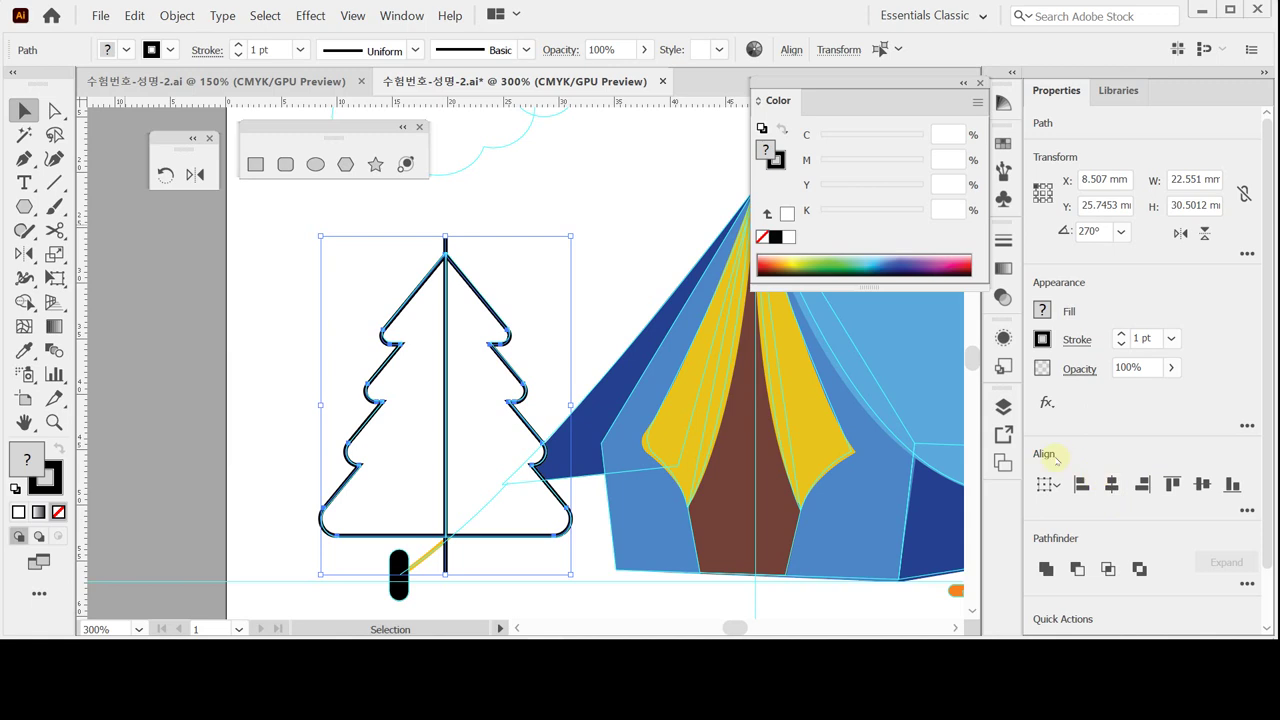
Divide the tree shape along the vertical line and isolate the resulting group.
{"action": "left_click", "coordinate": [1247, 583]}
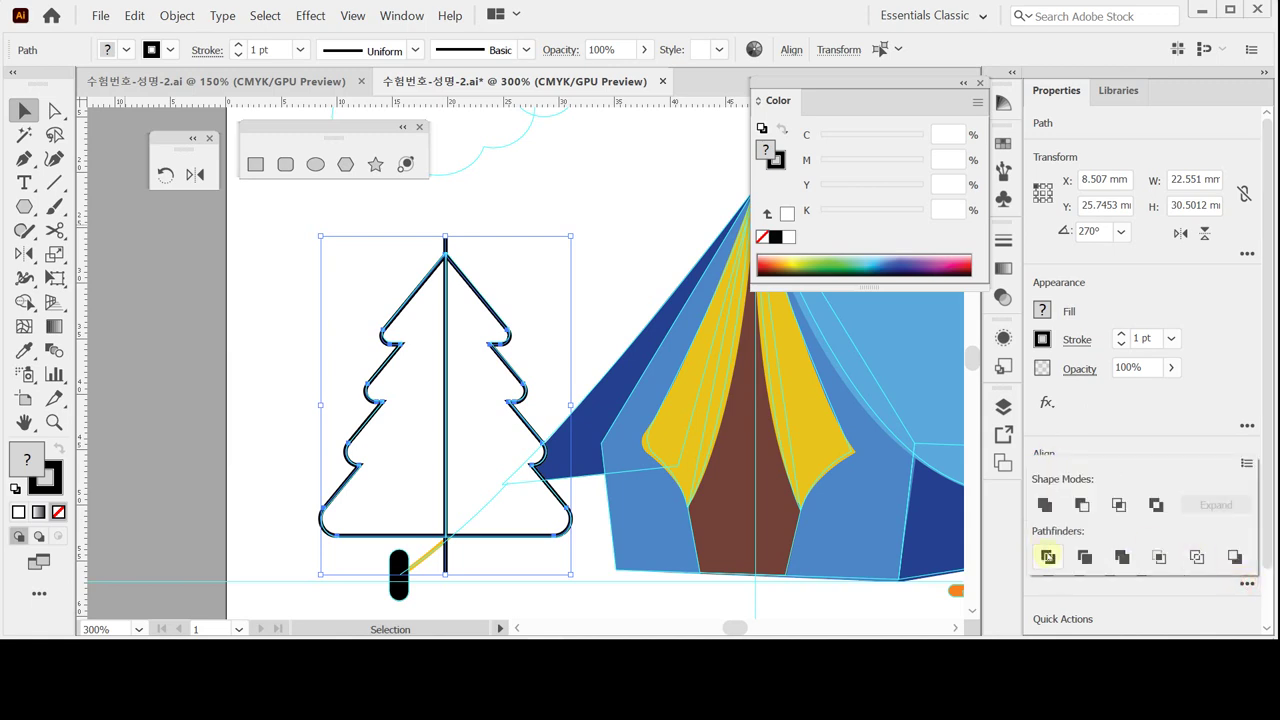
{"action": "left_click", "coordinate": [1047, 556]}
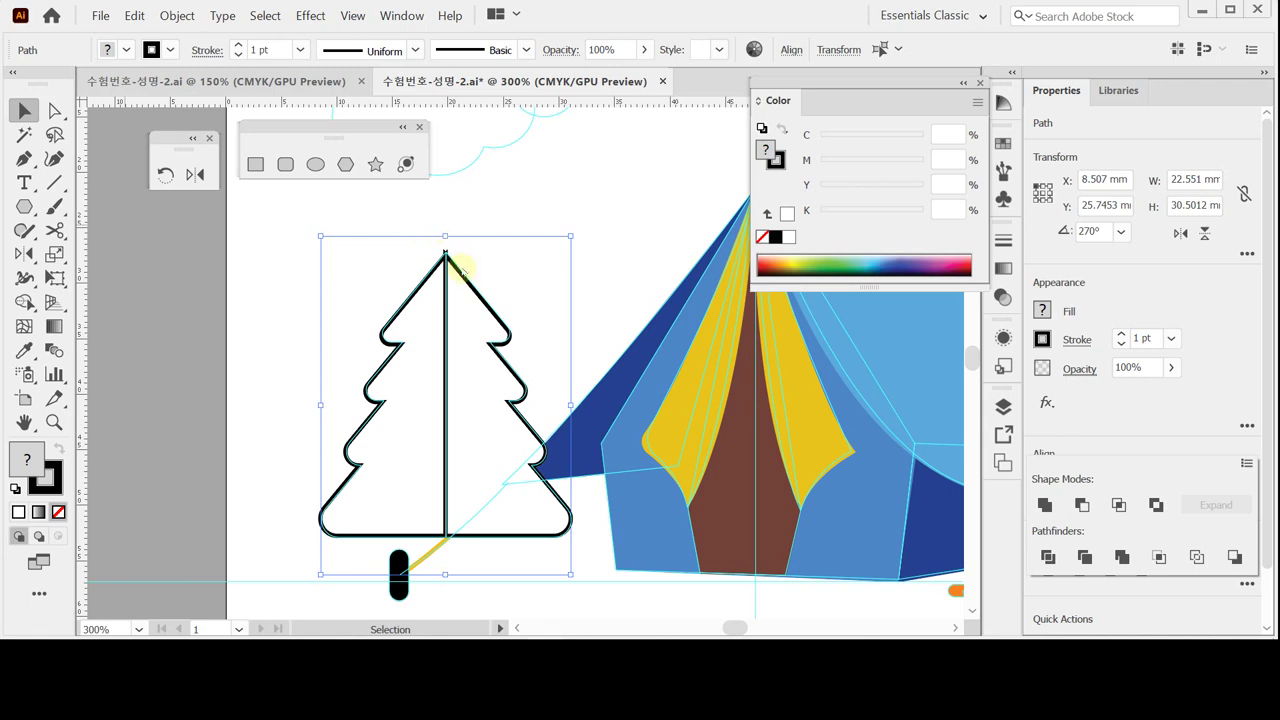
{"action": "double_click", "coordinate": [455, 268]}
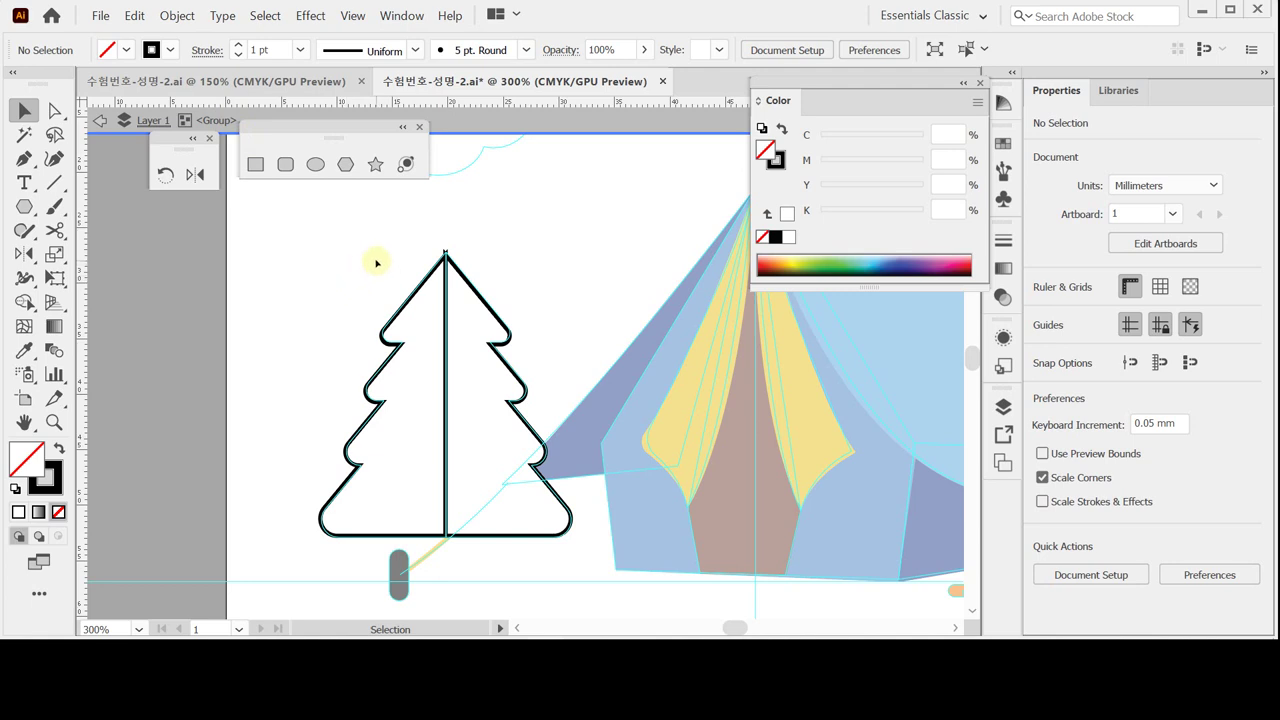
Select both halves of the divided tree and switch the colour sliders from grayscale to CMYK.
{"action": "left_click", "coordinate": [412, 352]}
{"action": "left_click", "coordinate": [507, 325]}
{"action": "left_click", "coordinate": [400, 337], "text": "shift"}
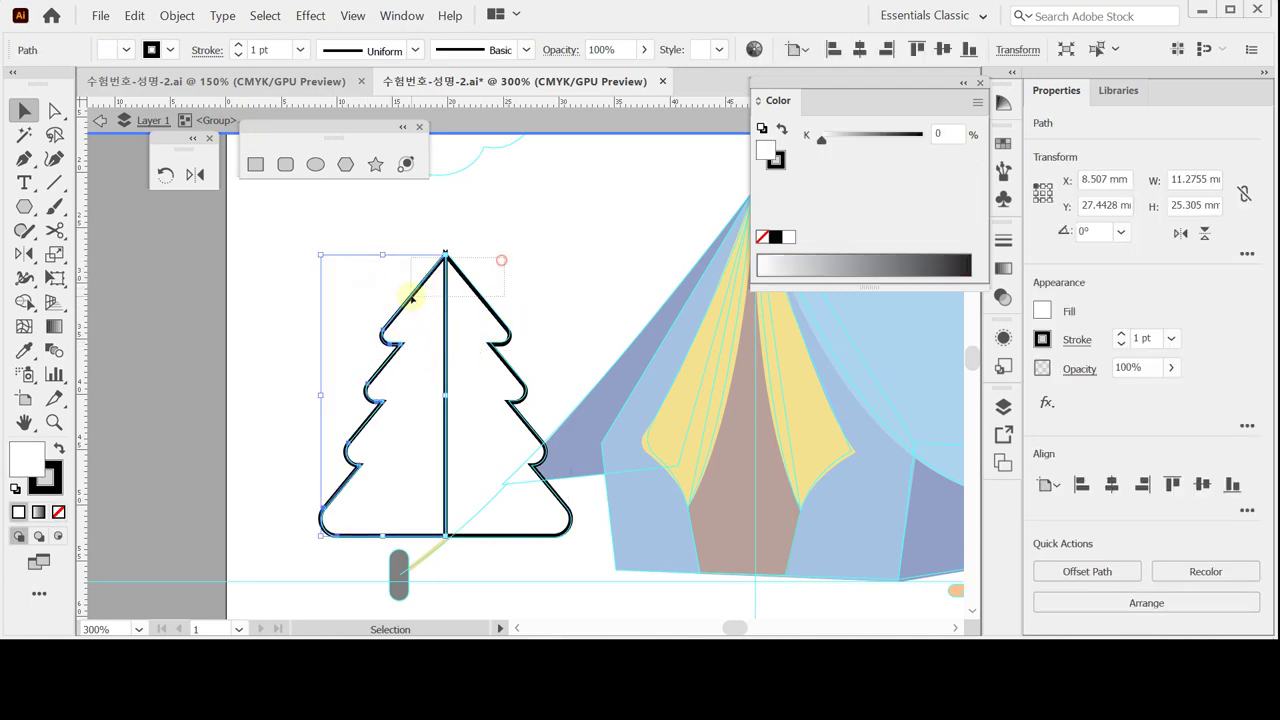
{"action": "left_click", "coordinate": [977, 103]}
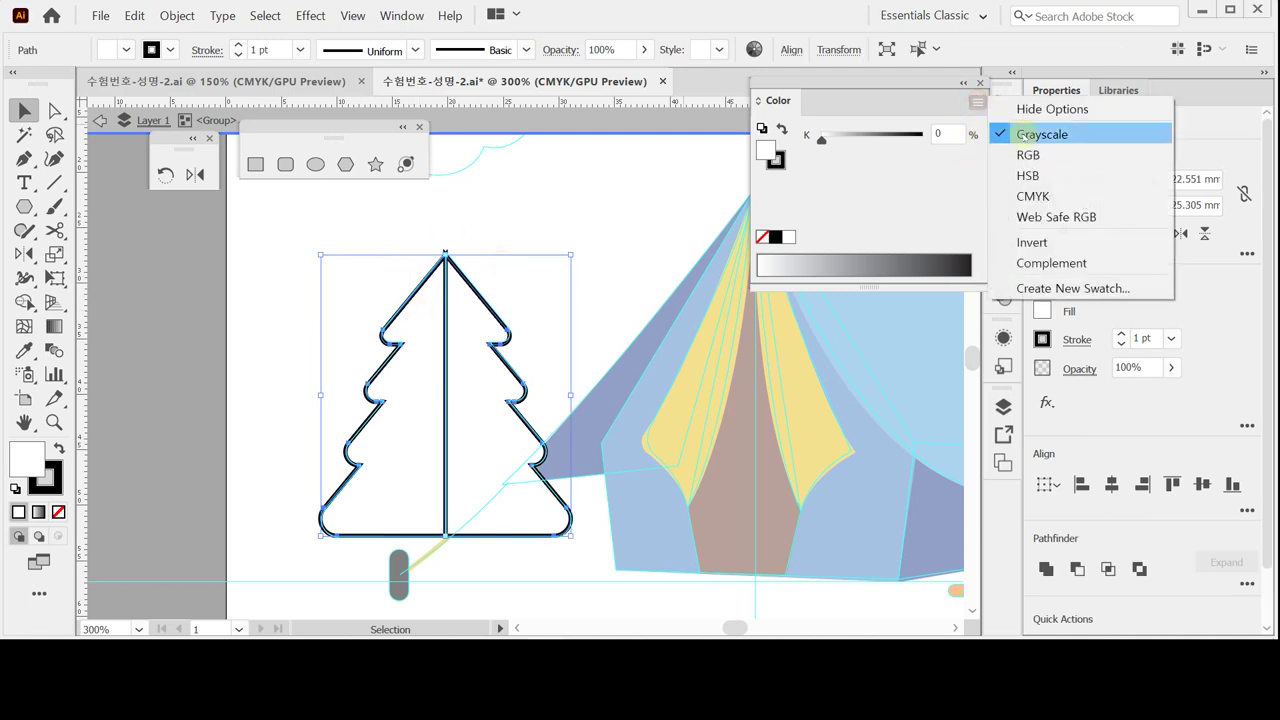
{"action": "left_click", "coordinate": [1027, 195]}
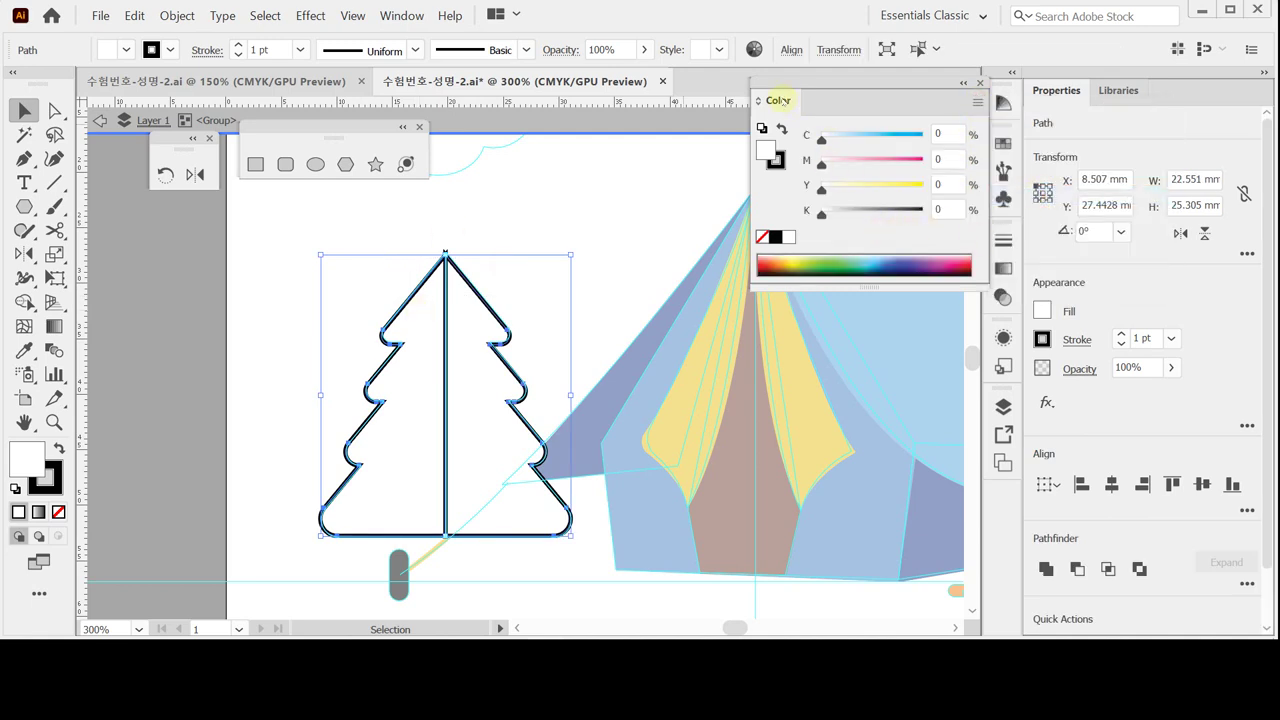
{"action": "left_click", "coordinate": [977, 103]}
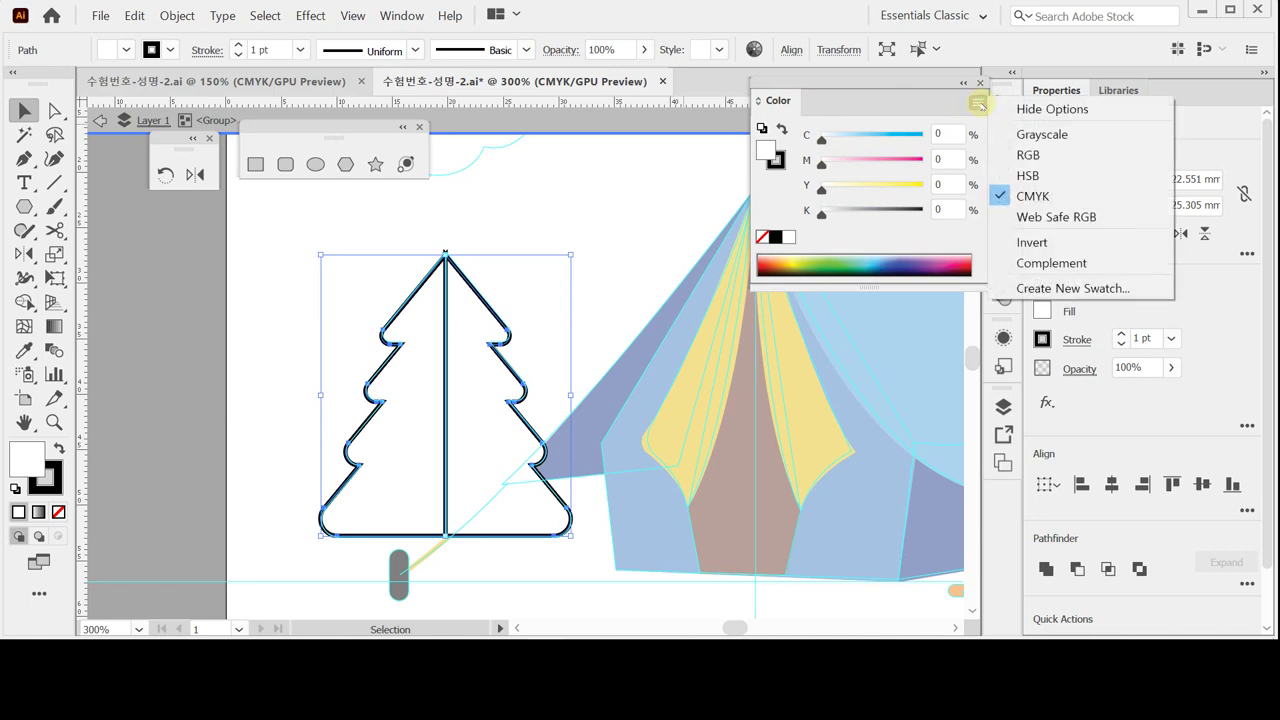
{"action": "left_click", "coordinate": [1043, 197]}
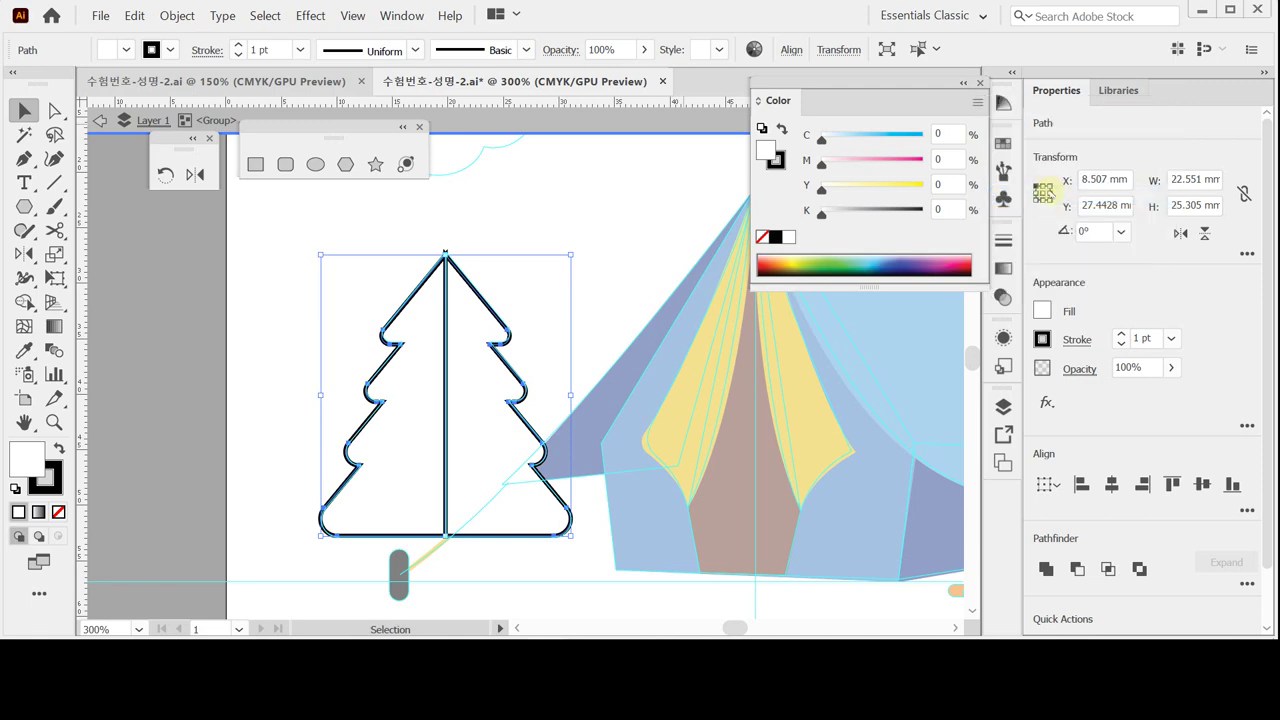
Fill both tree halves with the light green C 50, M 20, Y 60.
{"action": "left_click", "coordinate": [470, 206]}
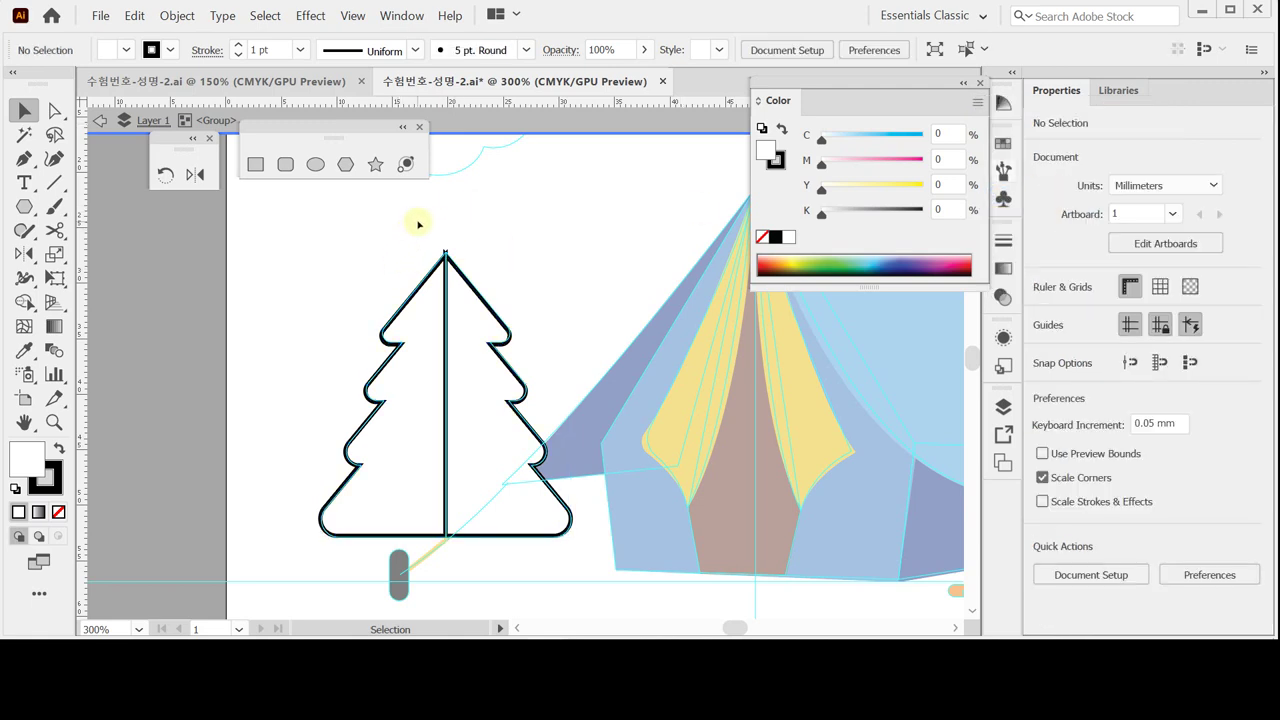
{"action": "left_click", "coordinate": [444, 293]}
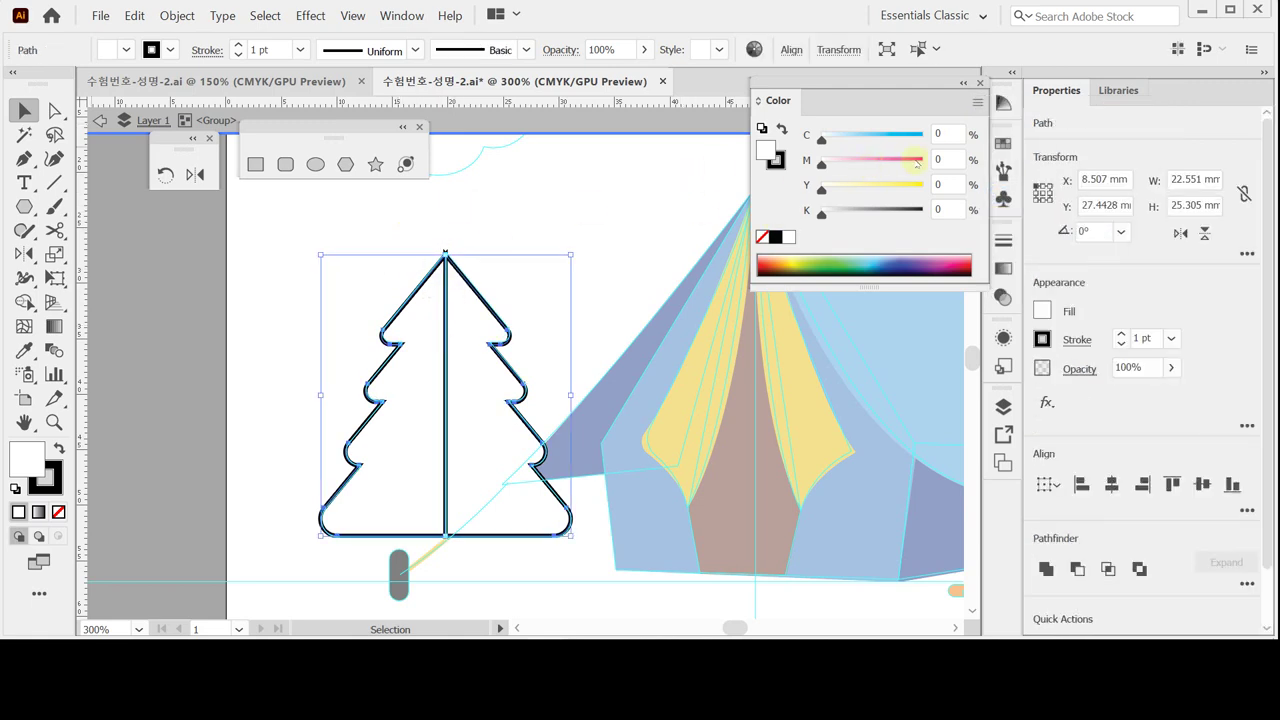
{"action": "left_click_drag", "start_coordinate": [950, 134], "coordinate": [895, 135]}
{"action": "type", "text": "50"}
{"action": "key", "text": "Tab"}
{"action": "type", "text": "20"}
{"action": "key", "text": "Tab"}
{"action": "type", "text": "60"}
{"action": "key", "text": "Return"}
{"action": "left_click", "coordinate": [546, 254]}
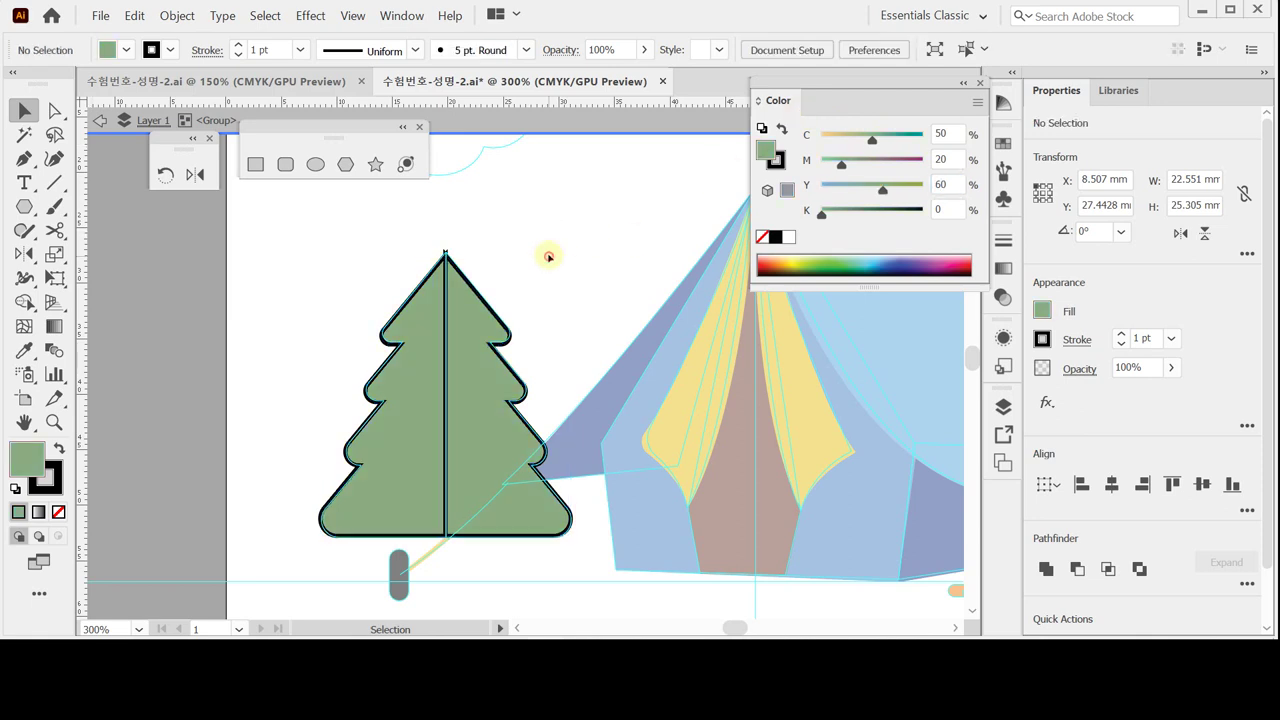
Isolate the tree's right half and fill it with the dark green C 100, M 70, Y 100.
{"action": "double_click", "coordinate": [474, 345]}
{"action": "left_click", "coordinate": [531, 250]}
{"action": "left_click", "coordinate": [490, 320]}
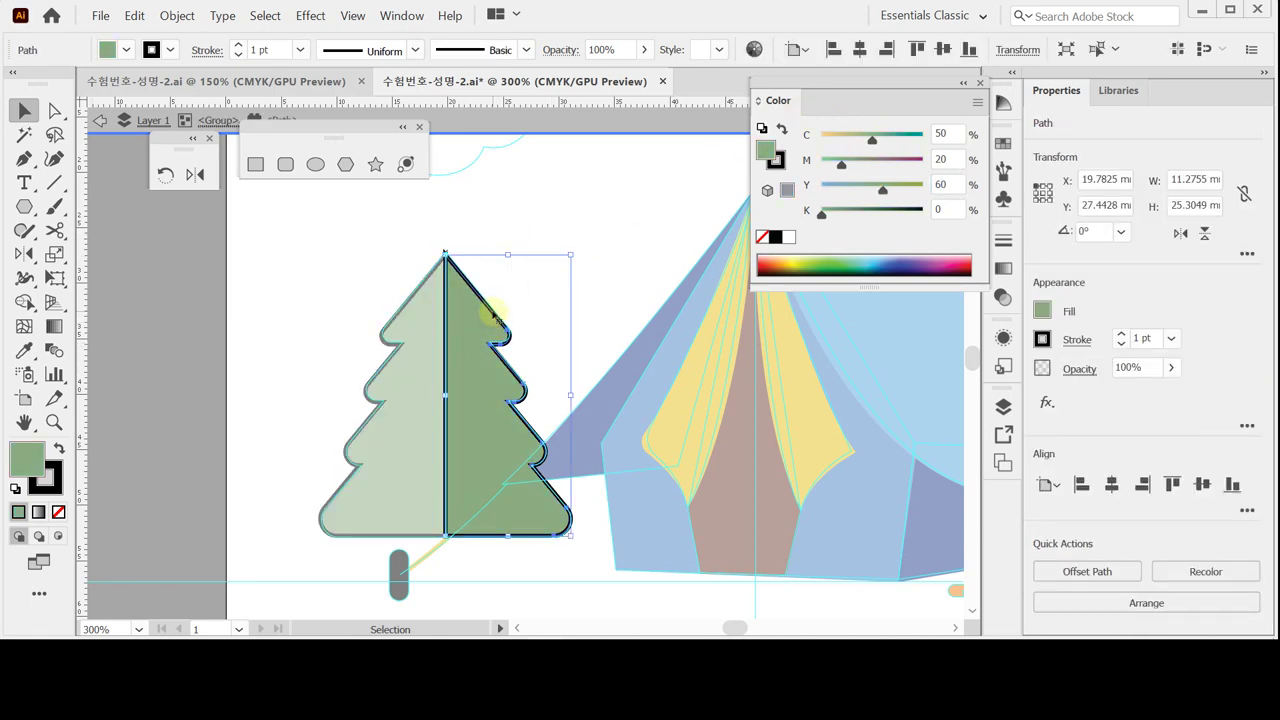
{"action": "left_click", "coordinate": [950, 134]}
{"action": "type", "text": "100"}
{"action": "key", "text": "Tab"}
{"action": "type", "text": "70"}
{"action": "key", "text": "Tab"}
{"action": "type", "text": "1"}
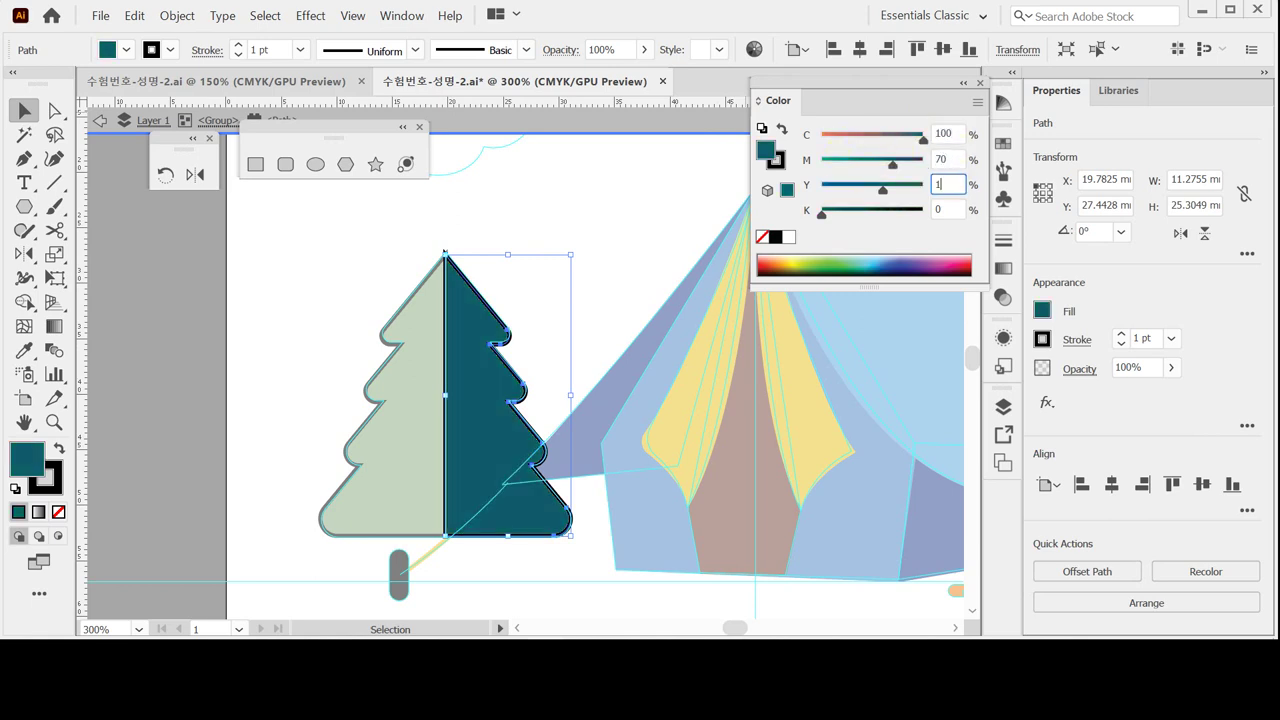
{"action": "type", "text": "00"}
{"action": "key", "text": "Return"}
Leave isolation mode and select the whole tree group.
{"action": "left_click", "coordinate": [394, 228]}
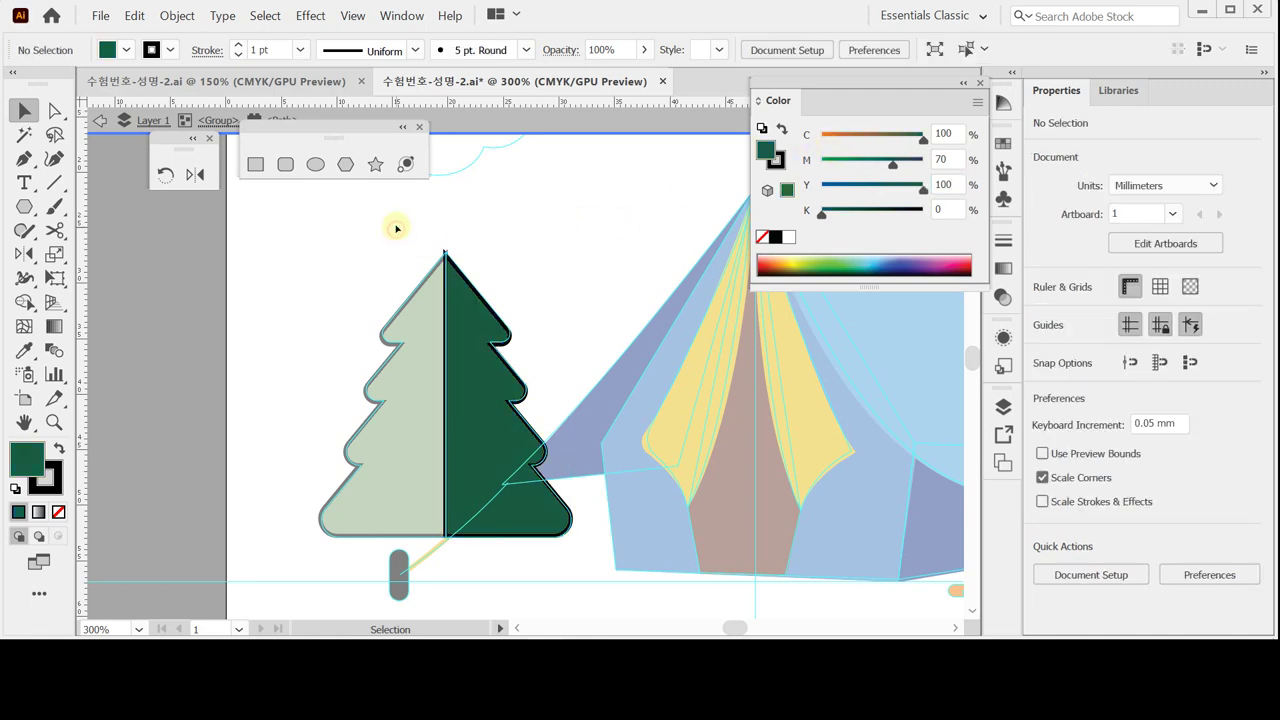
{"action": "left_click", "coordinate": [471, 280]}
{"action": "double_click", "coordinate": [407, 233]}
{"action": "left_click", "coordinate": [480, 318]}
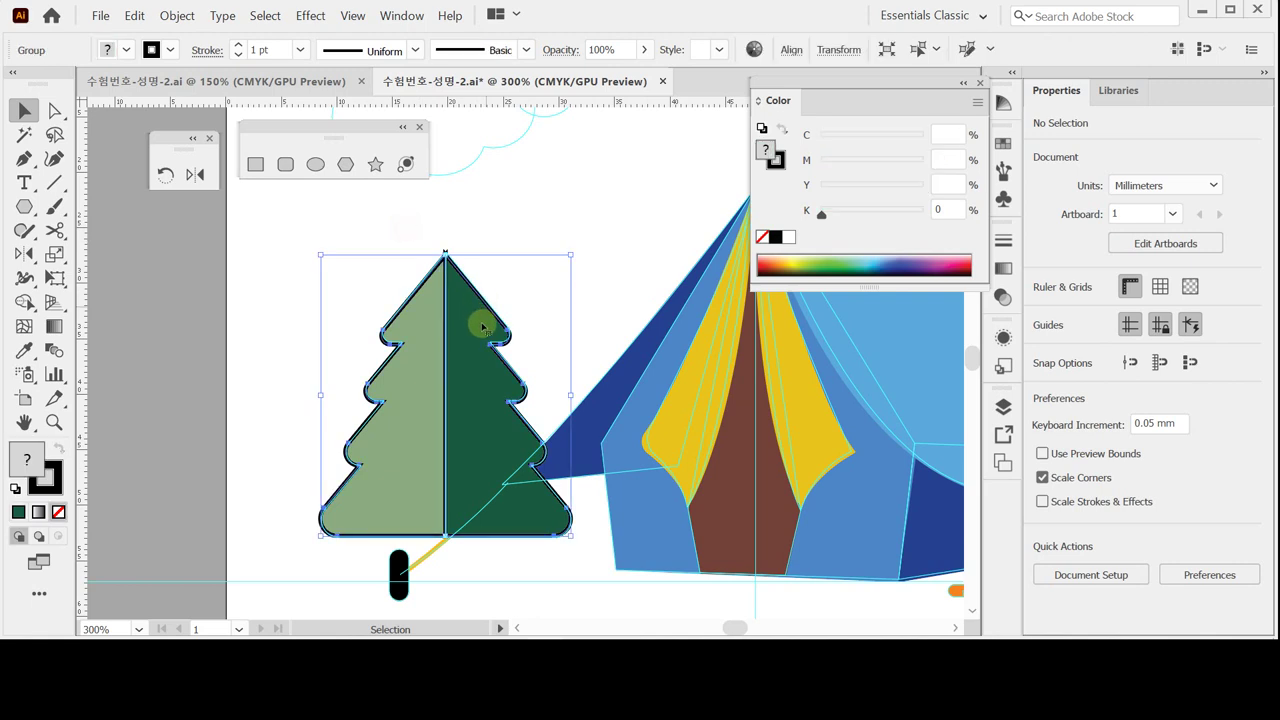
Remove the black stroke from the two-tone tree group, deselect it and save the document.
{"action": "left_click", "coordinate": [776, 161]}
{"action": "left_click", "coordinate": [763, 238]}
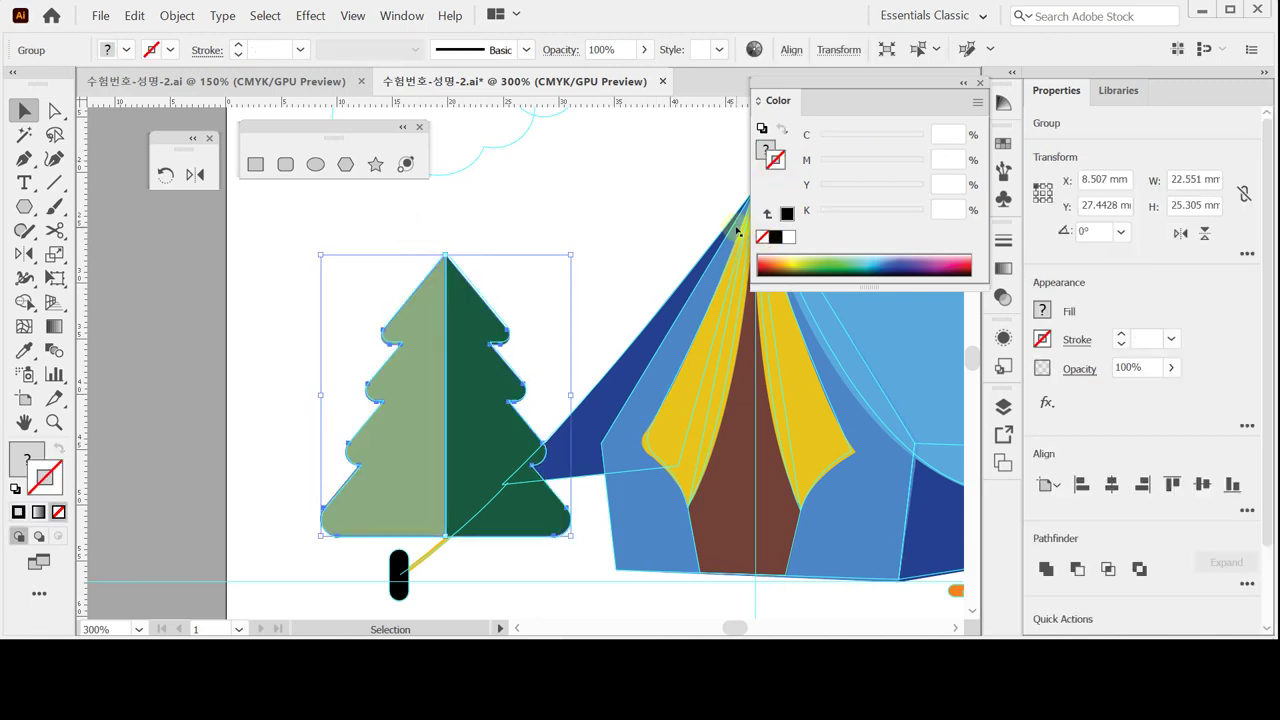
{"action": "key", "text": "ctrl+shift+a"}
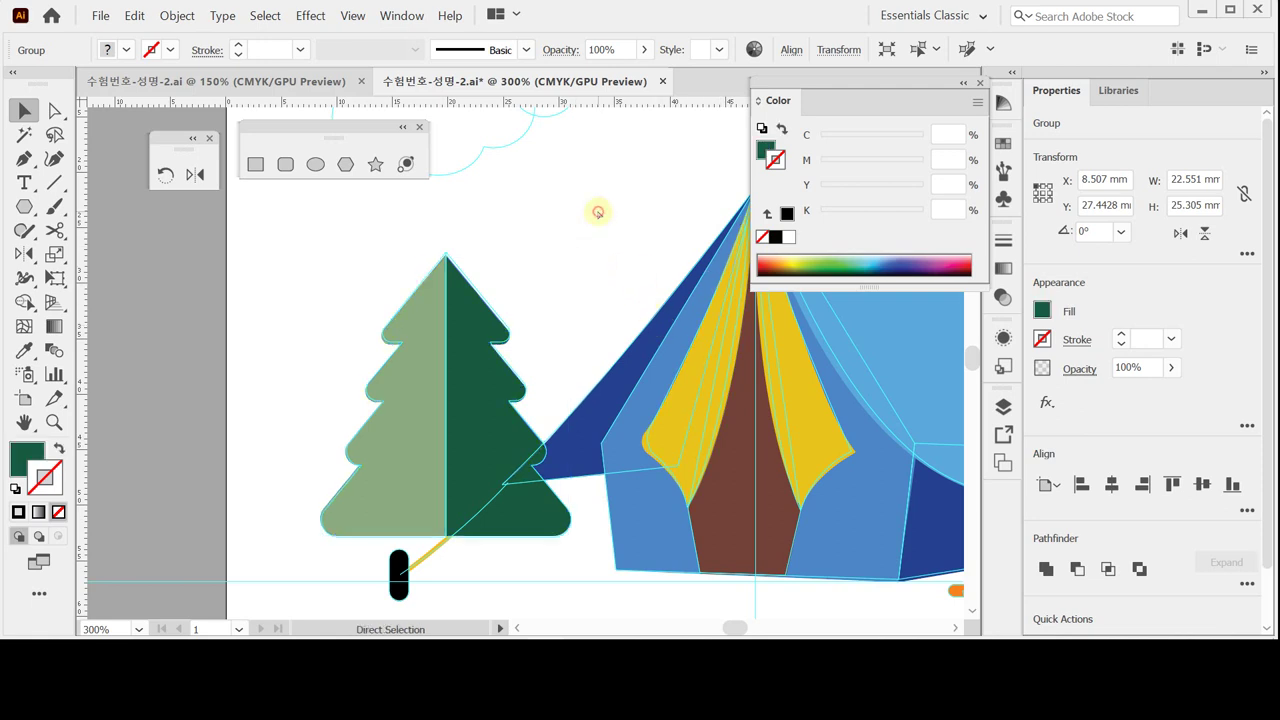
{"action": "key", "text": "ctrl+s"}
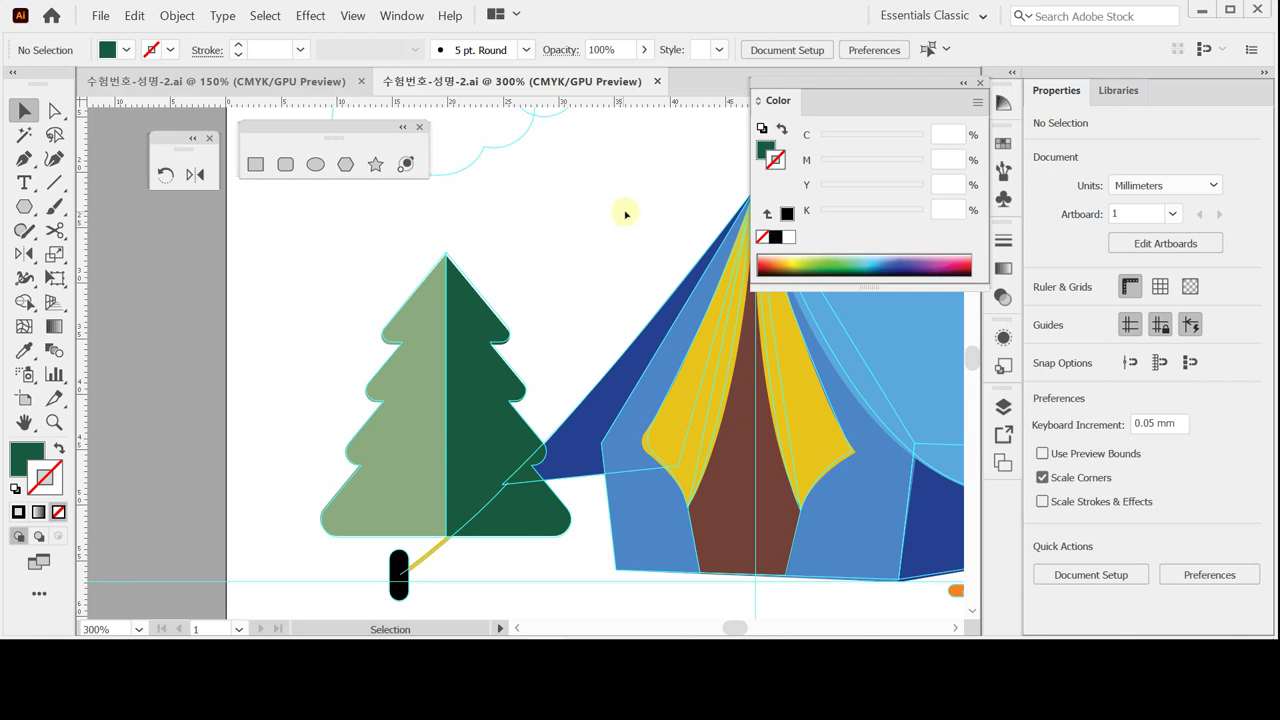
Send the tree group behind the dark blue tent flap and the yellow rope, and check it with the guides hidden.
{"action": "left_click", "coordinate": [458, 356]}
{"action": "key", "text": "ctrl"}
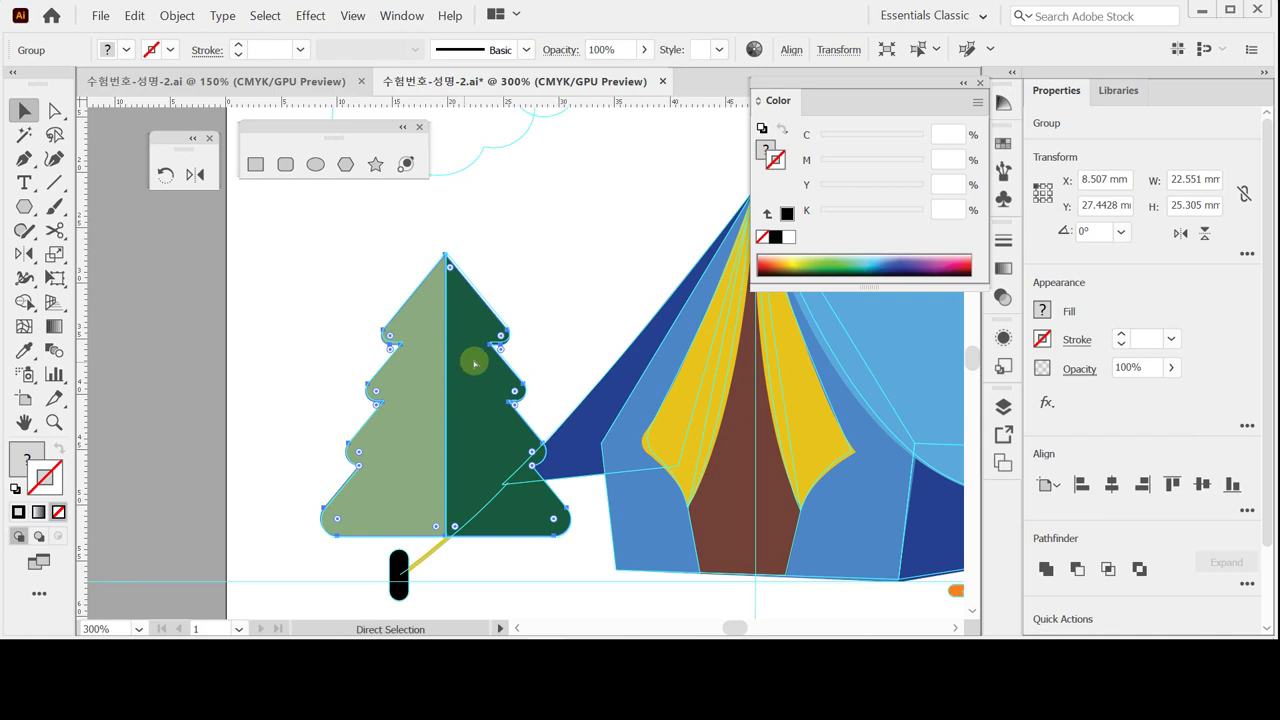
{"action": "key", "text": "ctrl"}
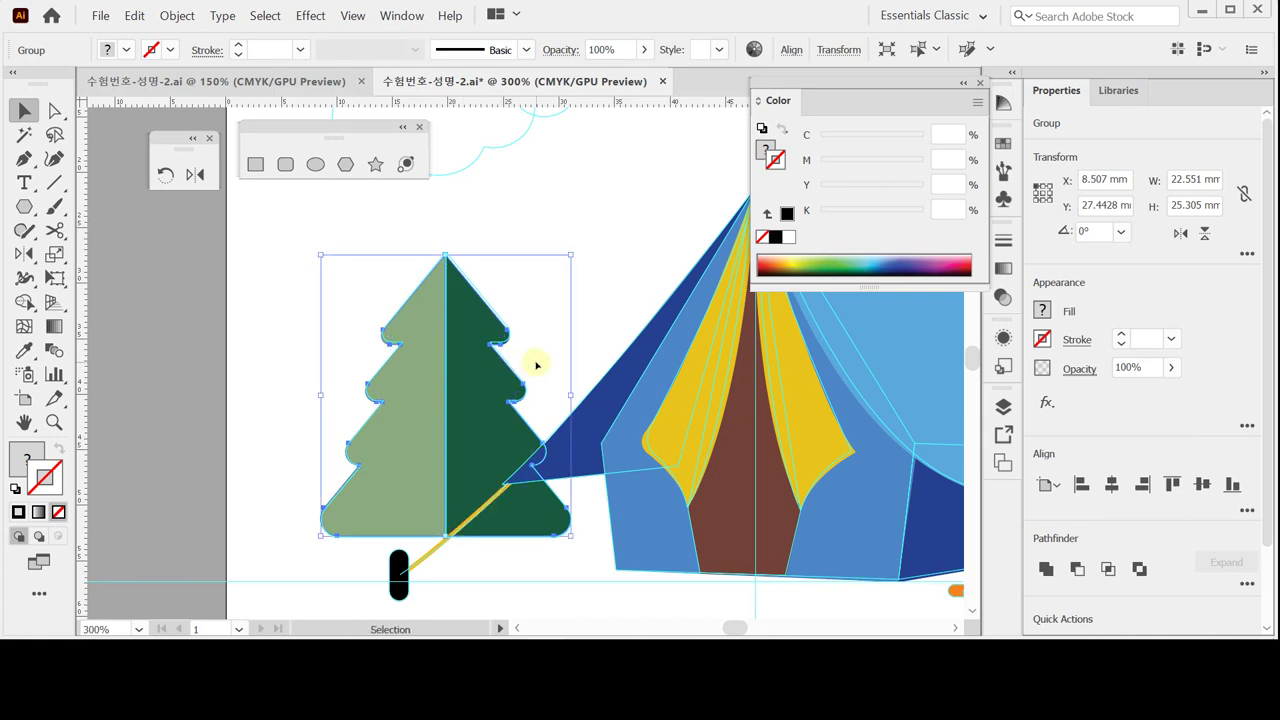
{"action": "left_click", "coordinate": [585, 250]}
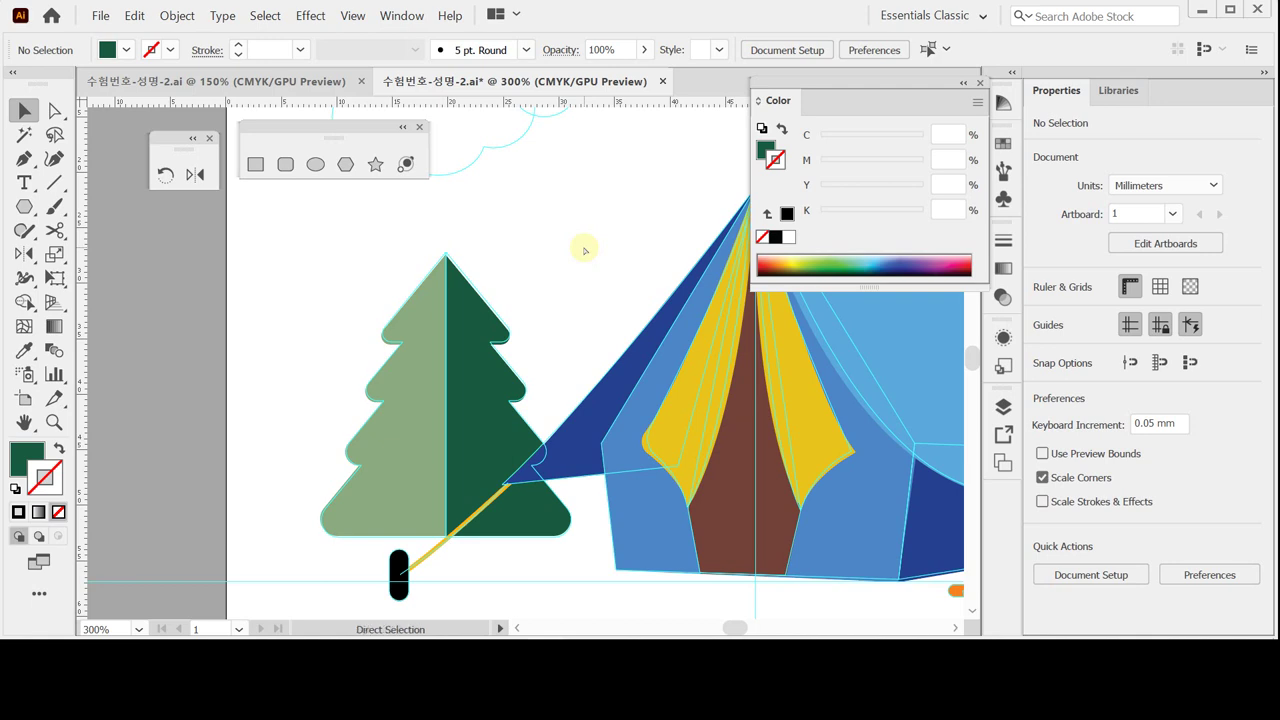
{"action": "key", "text": "ctrl+semicolon"}
{"action": "key", "text": "ctrl+semicolon"}
With default white fill and black stroke, draw three ellipses over the top, left and right lobes of the larger cloud guide.
{"action": "left_click_drag", "start_coordinate": [497, 240], "coordinate": [571, 277]}
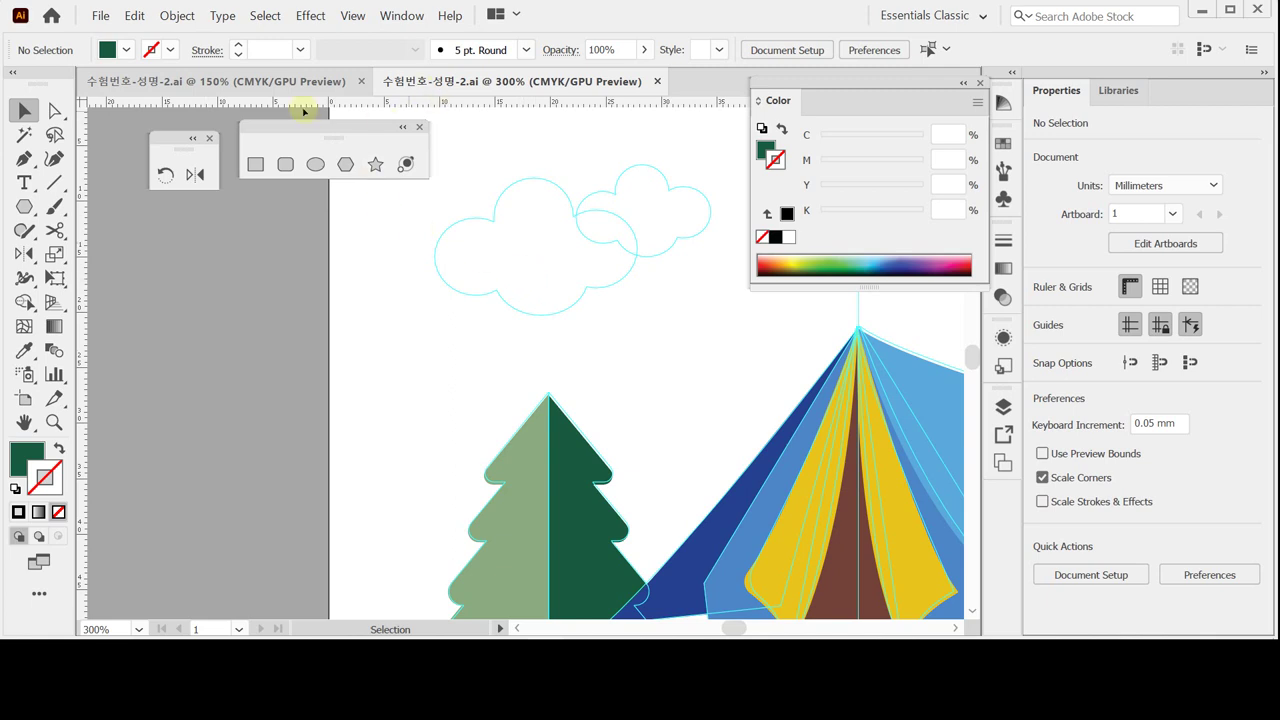
{"action": "left_click", "coordinate": [315, 164]}
{"action": "scroll", "coordinate": [471, 280], "scroll_direction": "up", "scroll_amount": 3}
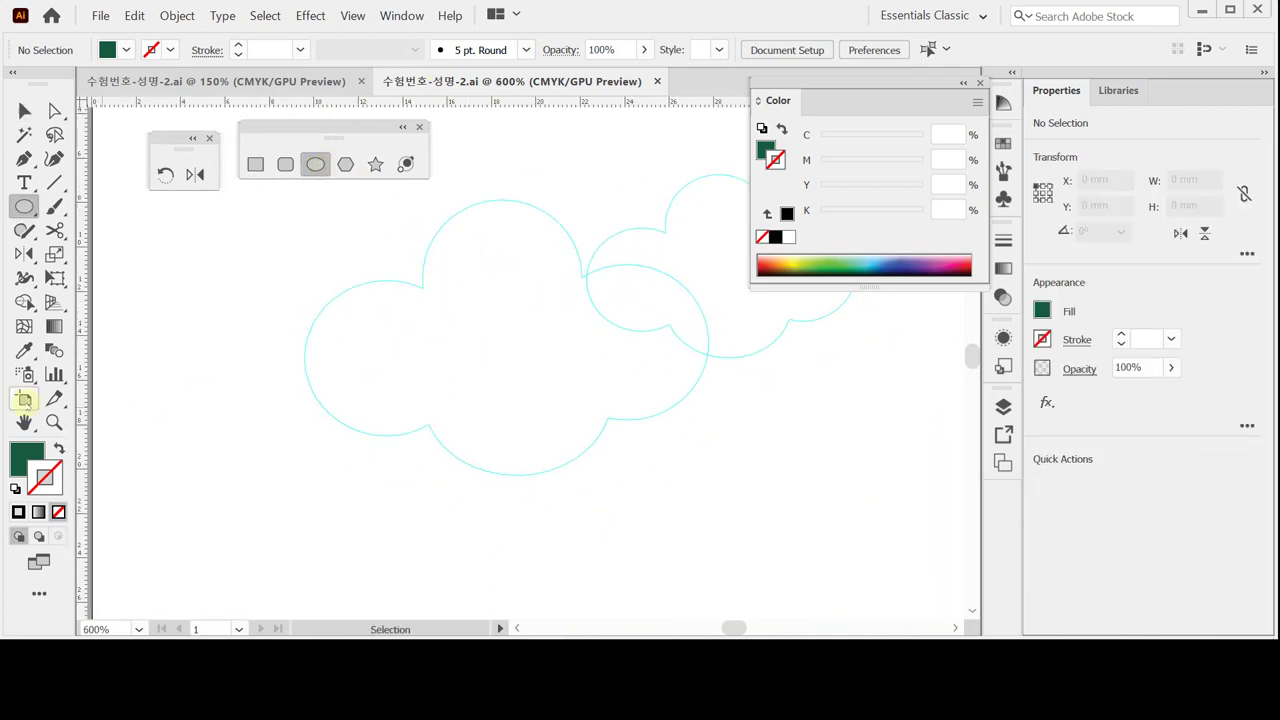
{"action": "left_click", "coordinate": [15, 489]}
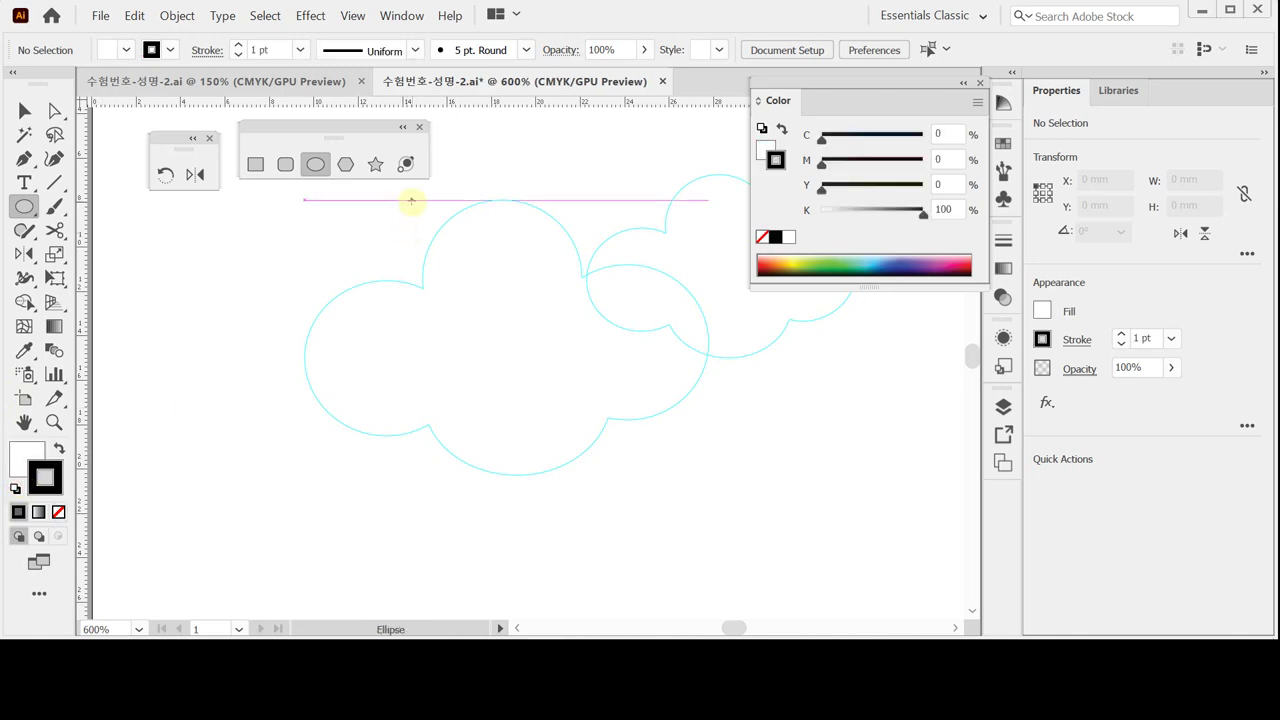
{"action": "left_click_drag", "start_coordinate": [420, 202], "coordinate": [585, 337]}
{"action": "mouse_move", "coordinate": [296, 291]}
{"action": "left_mouse_down"}
{"action": "mouse_move", "coordinate": [506, 443]}
{"action": "mouse_move", "coordinate": [463, 447]}
{"action": "mouse_move", "coordinate": [451, 409]}
{"action": "mouse_move", "coordinate": [468, 396]}
{"action": "left_mouse_up"}
{"action": "left_click_drag", "start_coordinate": [535, 282], "coordinate": [697, 434]}
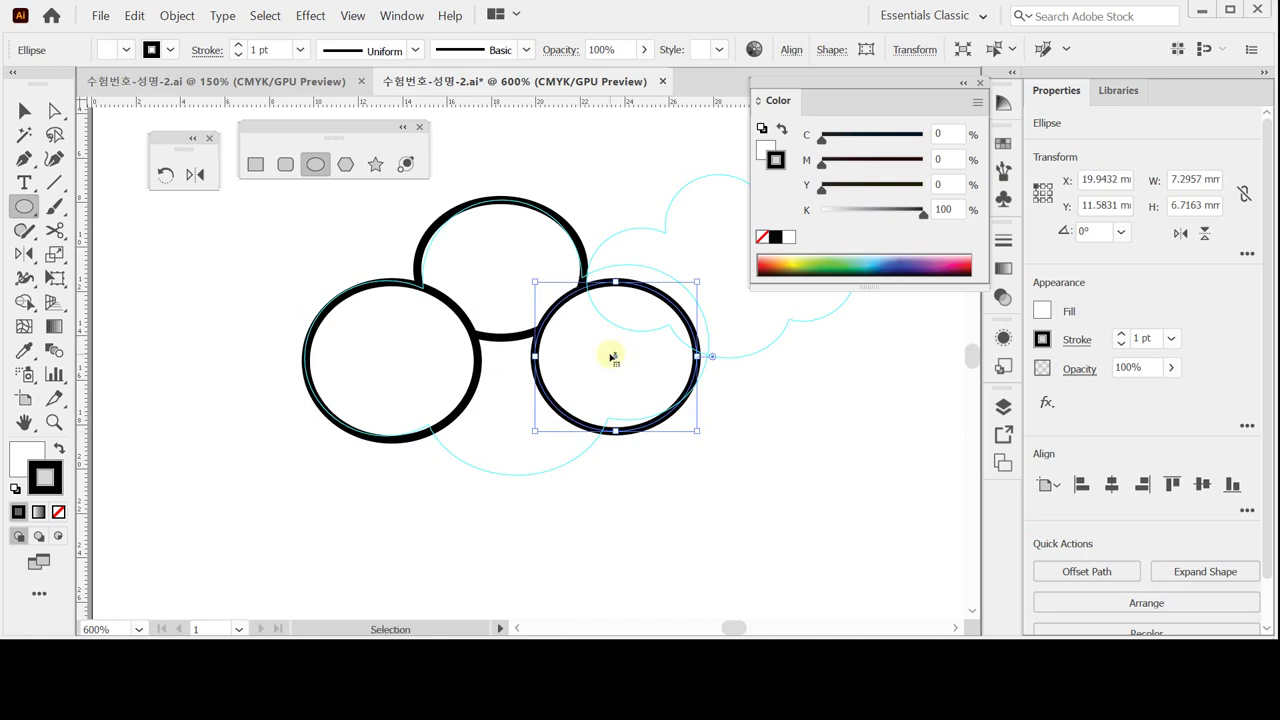
{"action": "left_click_drag", "start_coordinate": [614, 354], "coordinate": [627, 343]}
Draw an ellipse over the cloud guide's bottom lobe and fit it to about 8.9 by 6.9 mm.
{"action": "left_click_drag", "start_coordinate": [412, 335], "coordinate": [607, 487]}
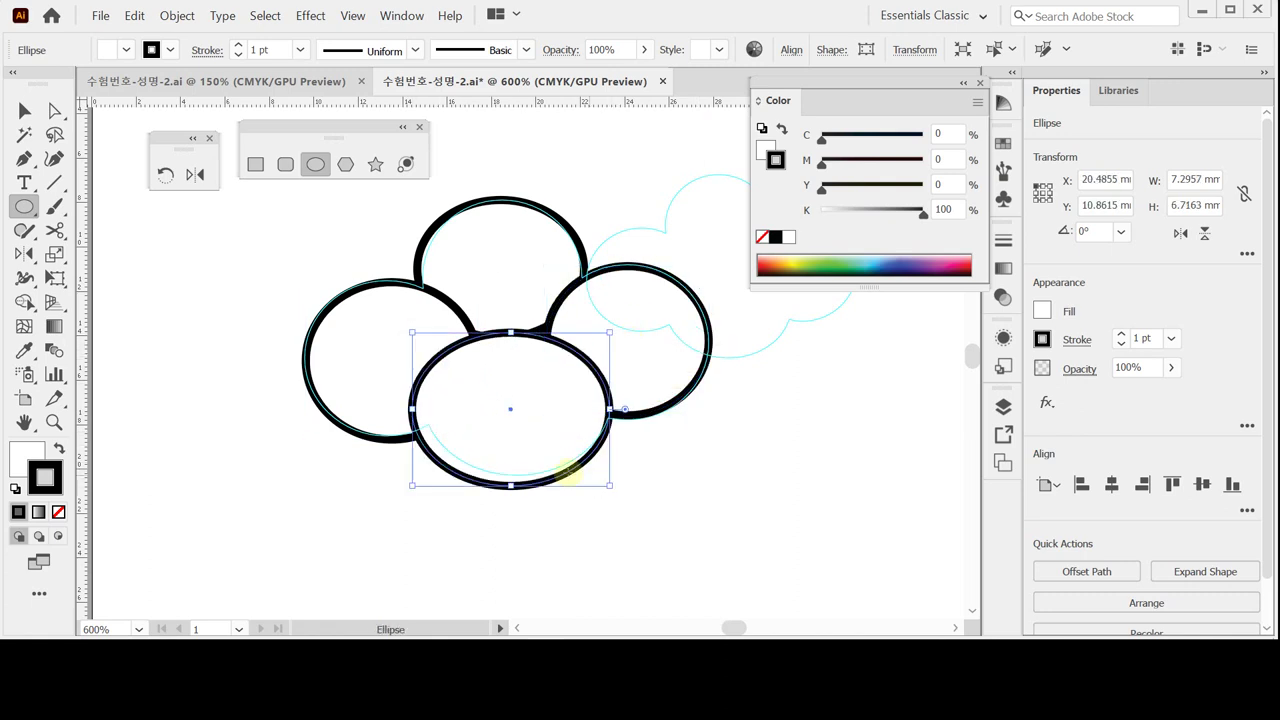
{"action": "left_click_drag", "start_coordinate": [523, 487], "coordinate": [530, 474]}
{"action": "left_click_drag", "start_coordinate": [620, 399], "coordinate": [615, 400]}
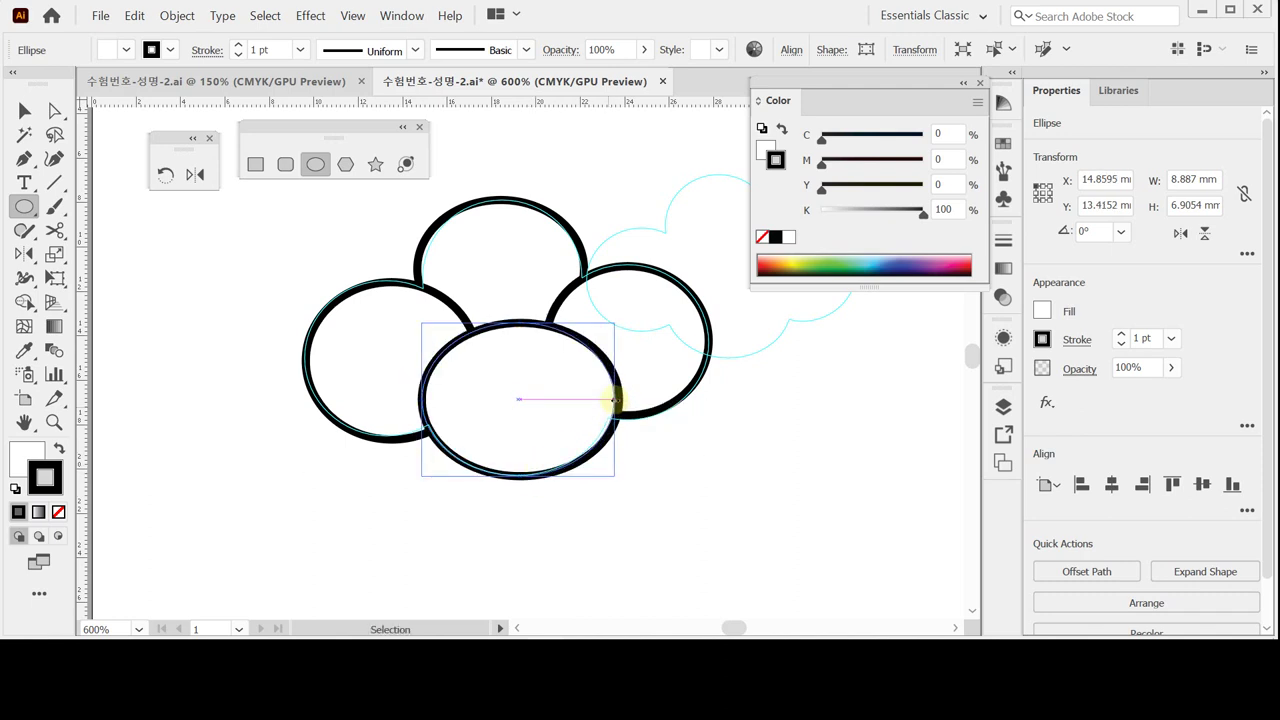
{"action": "left_click", "coordinate": [656, 468], "text": "ctrl"}
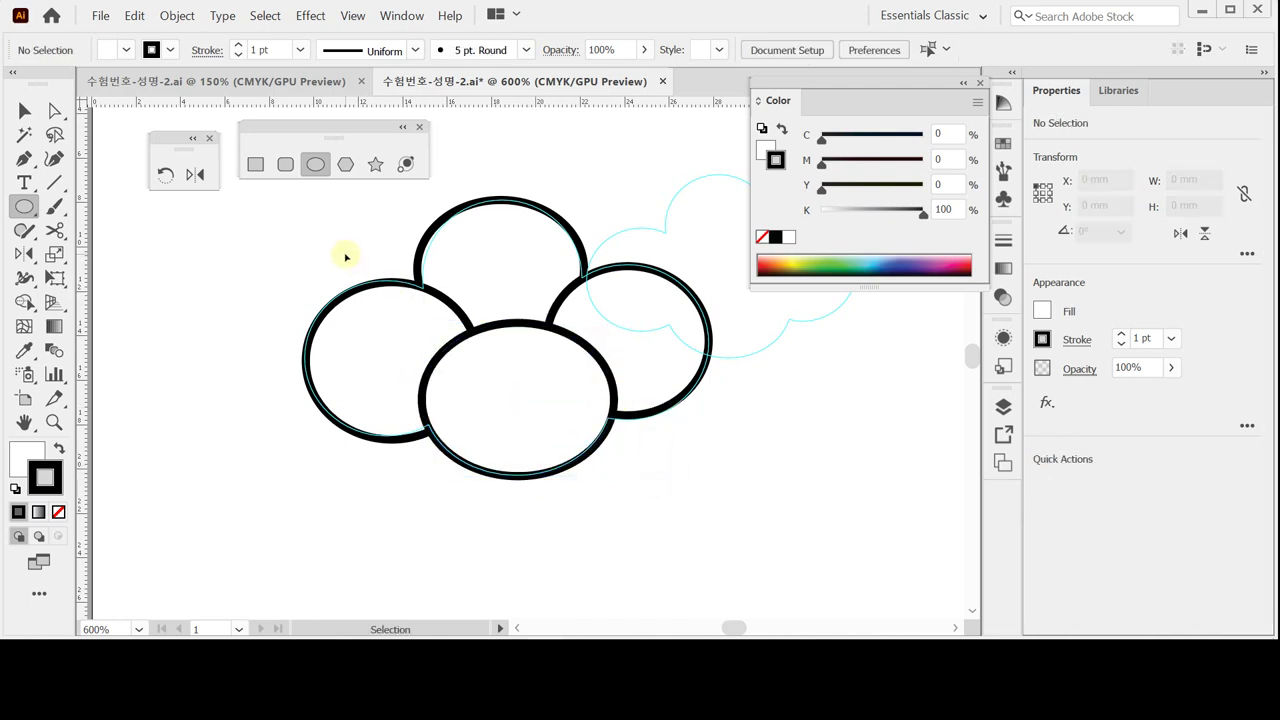
Try to unite the four overlapping ellipses into a single cloud shape.
{"action": "left_click_drag", "start_coordinate": [374, 251], "coordinate": [600, 430]}
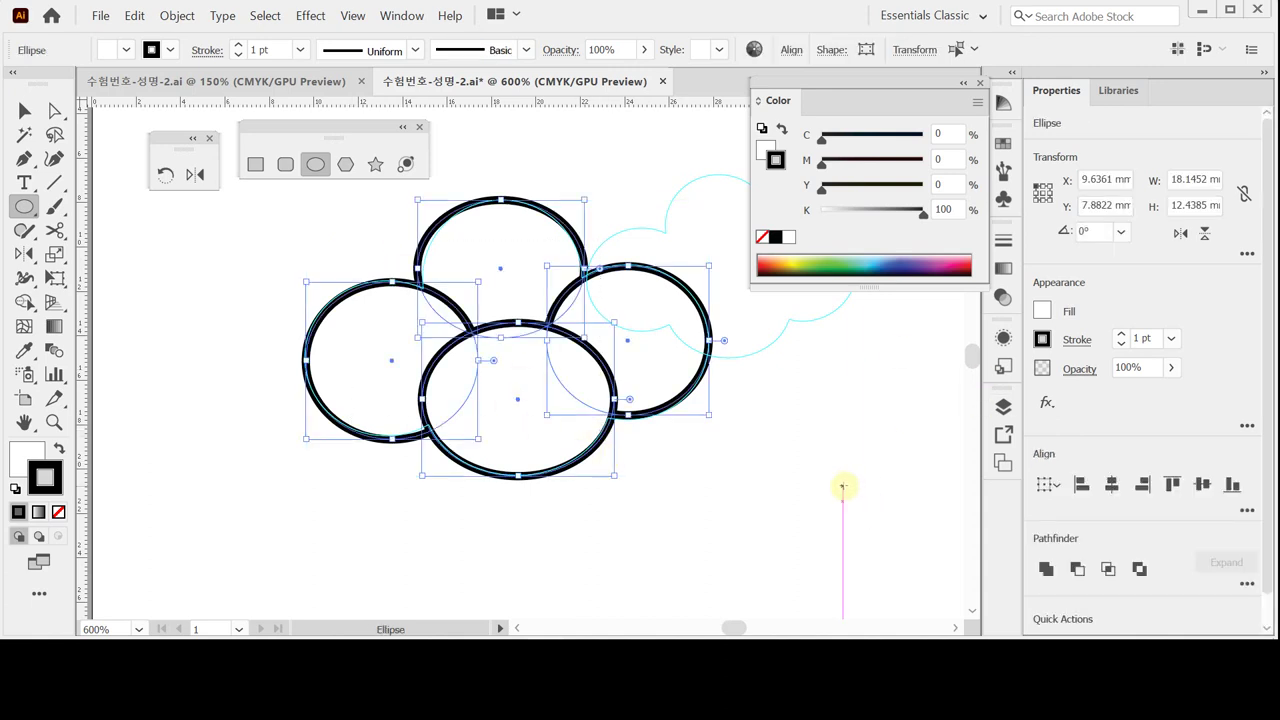
{"action": "left_click", "coordinate": [1047, 568]}
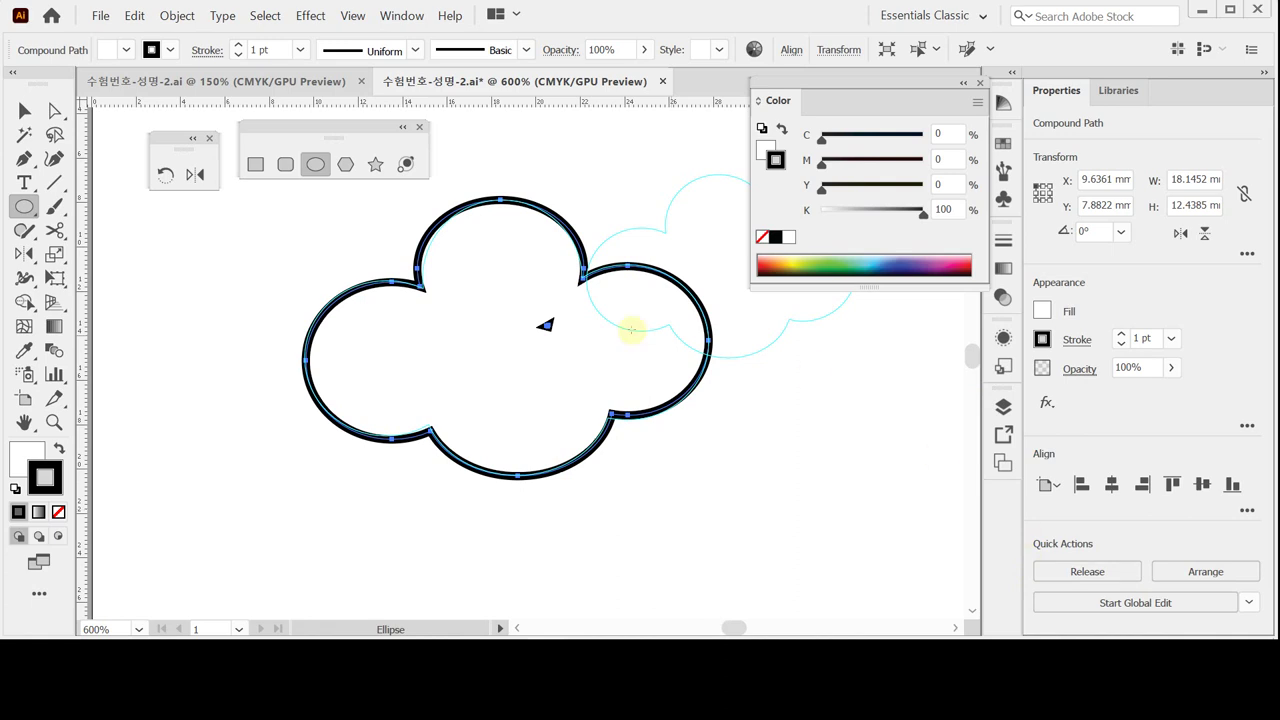
{"action": "left_click", "coordinate": [594, 350]}
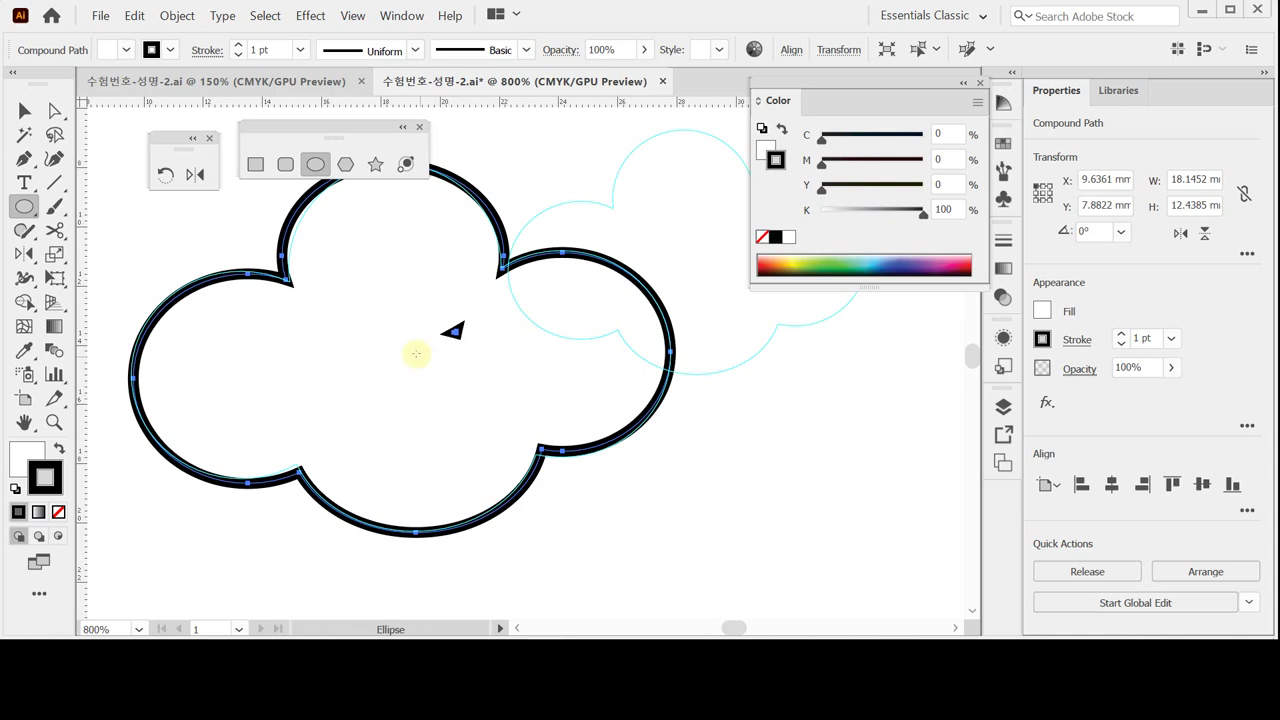
{"action": "key", "text": "z"}
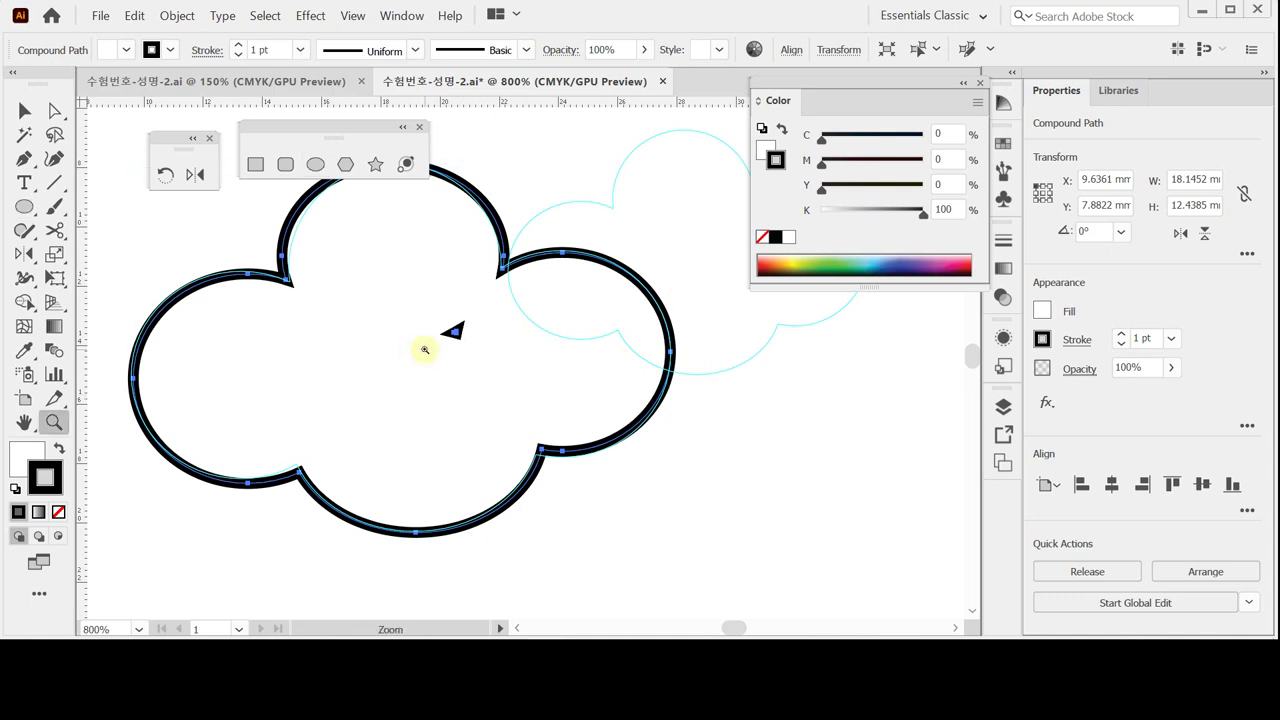
{"action": "key", "text": "ctrl+z"}
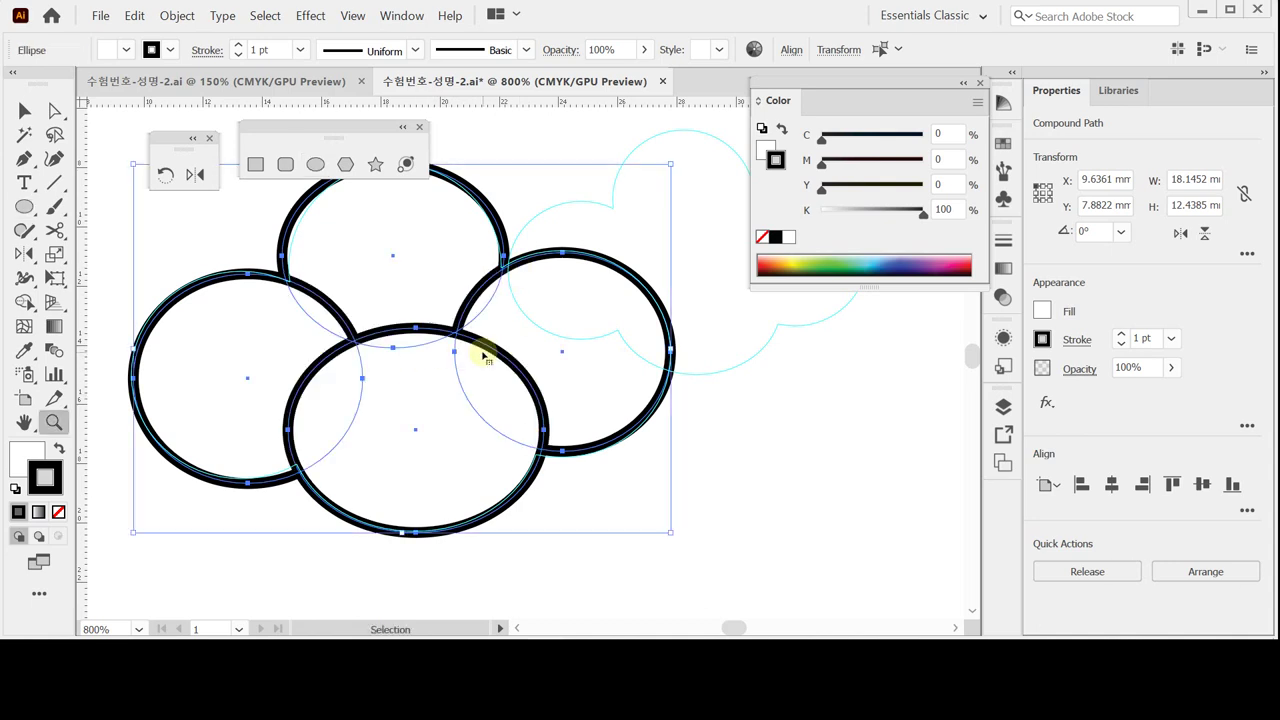
In outline view, shift the right ellipse slightly left to close the small gap between the ellipses.
{"action": "left_click", "coordinate": [485, 355]}
{"action": "left_click_drag", "start_coordinate": [551, 341], "coordinate": [575, 373]}
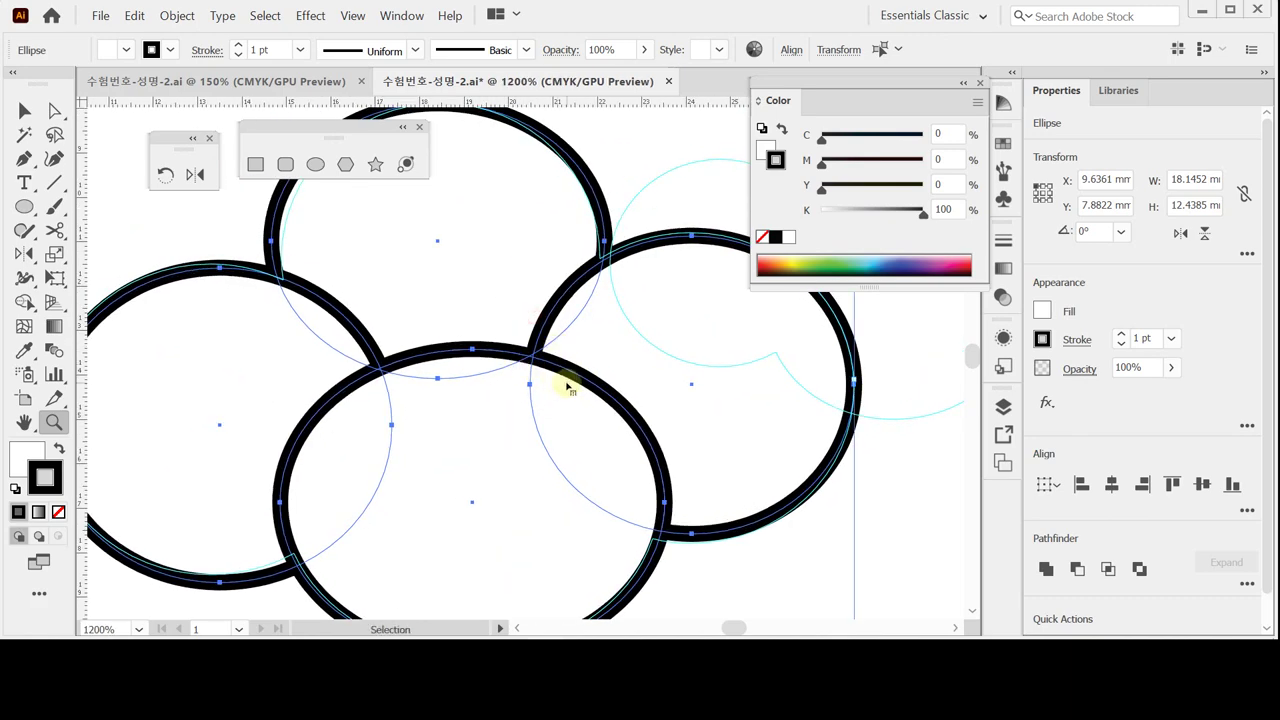
{"action": "key", "text": "ctrl+y"}
{"action": "key", "text": "ctrl+shift+a"}
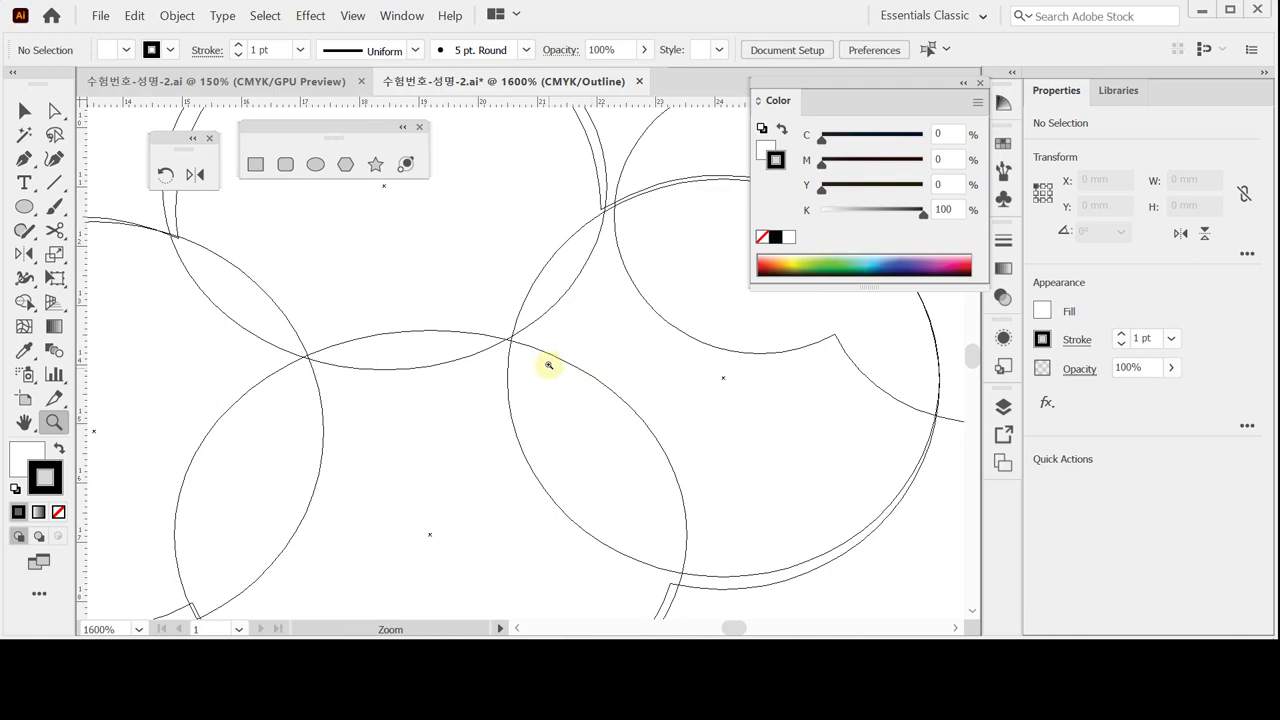
{"action": "left_click", "coordinate": [545, 358]}
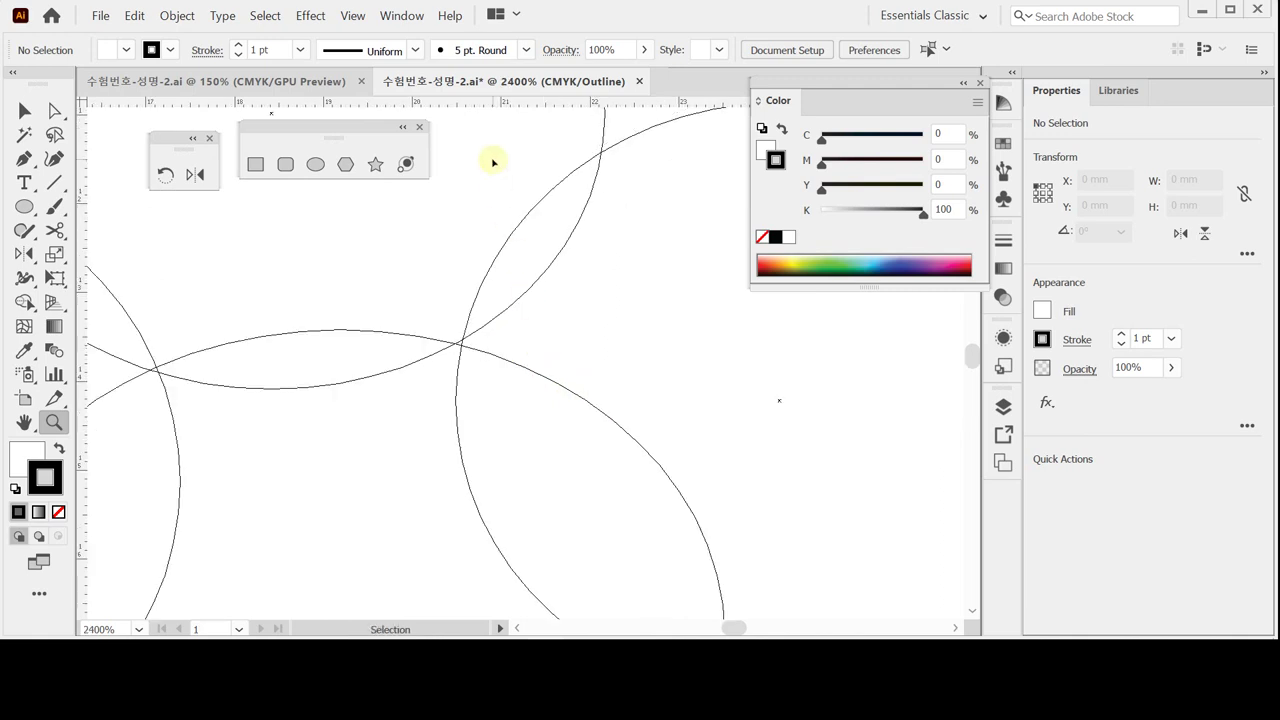
{"action": "left_click_drag", "start_coordinate": [503, 248], "coordinate": [494, 251]}
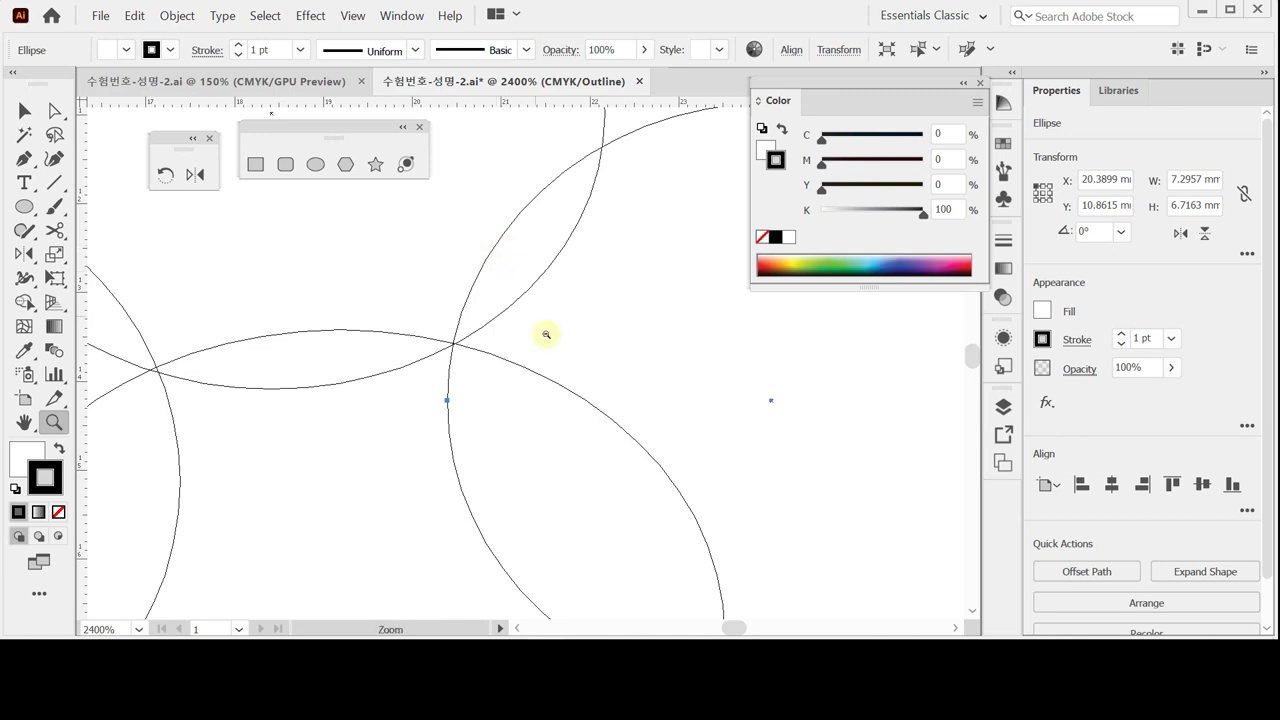
Return to preview display, select all four ellipses and unite them into one cloud outline.
{"action": "key", "text": "ctrl+minus"}
{"action": "key", "text": "ctrl+minus"}
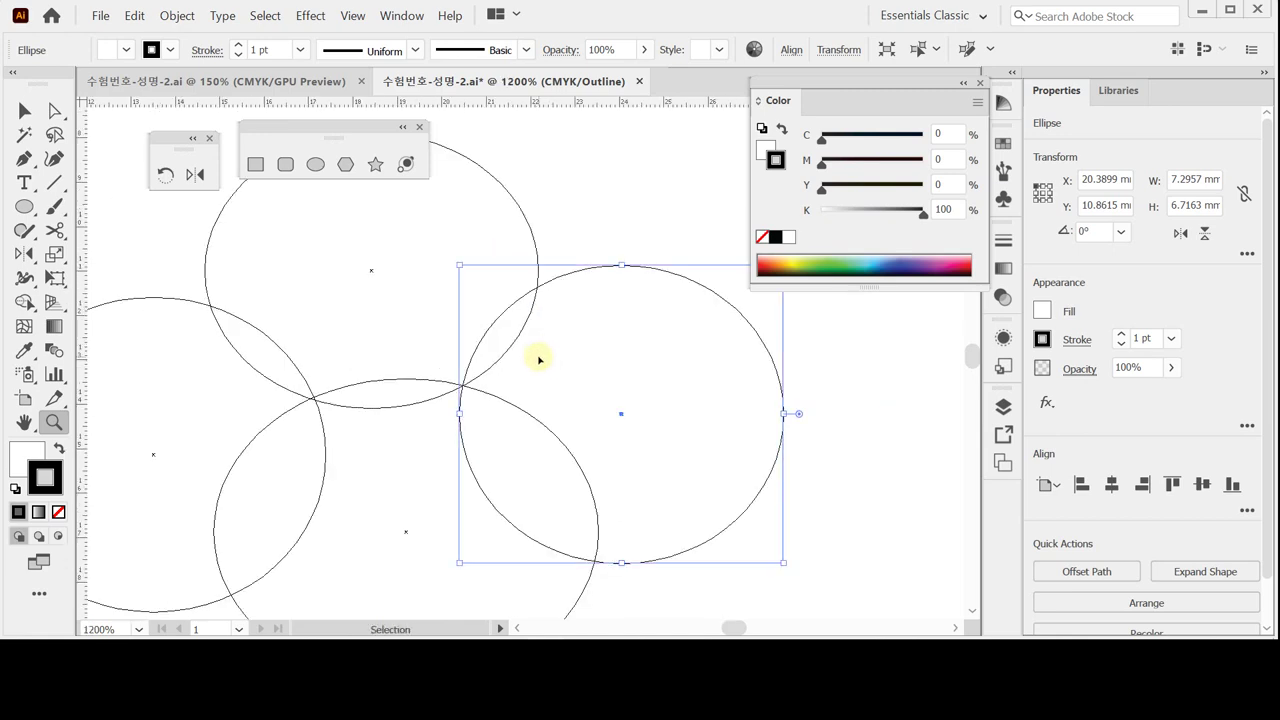
{"action": "key", "text": "ctrl+y"}
{"action": "key", "text": "ctrl+a"}
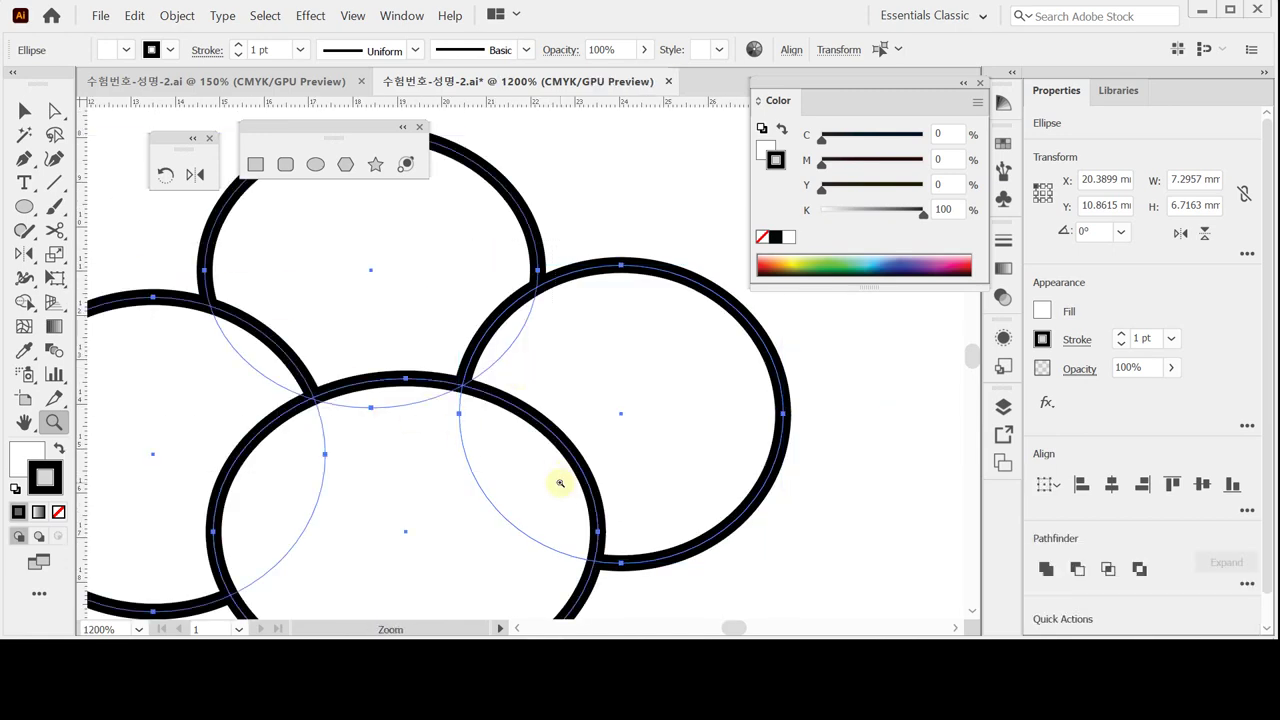
{"action": "left_click", "coordinate": [1046, 568]}
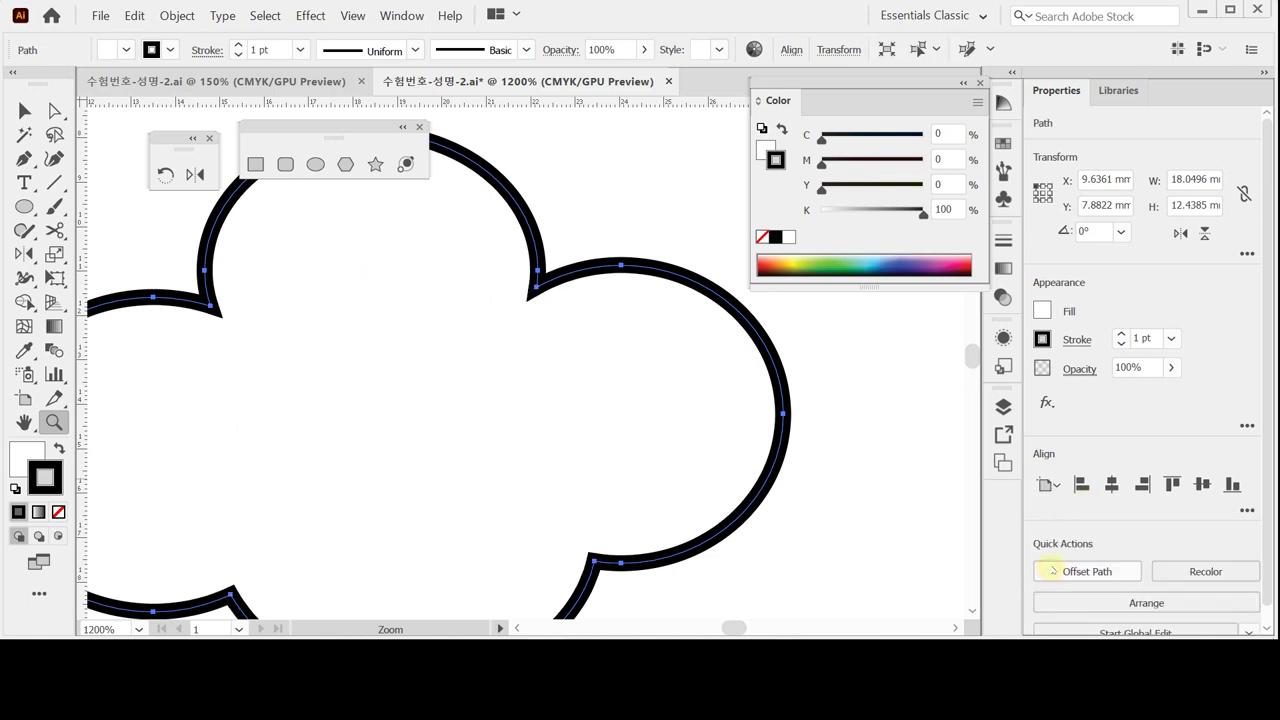
Show the guides again around the united cloud outline.
{"action": "left_click", "coordinate": [525, 403], "text": "alt"}
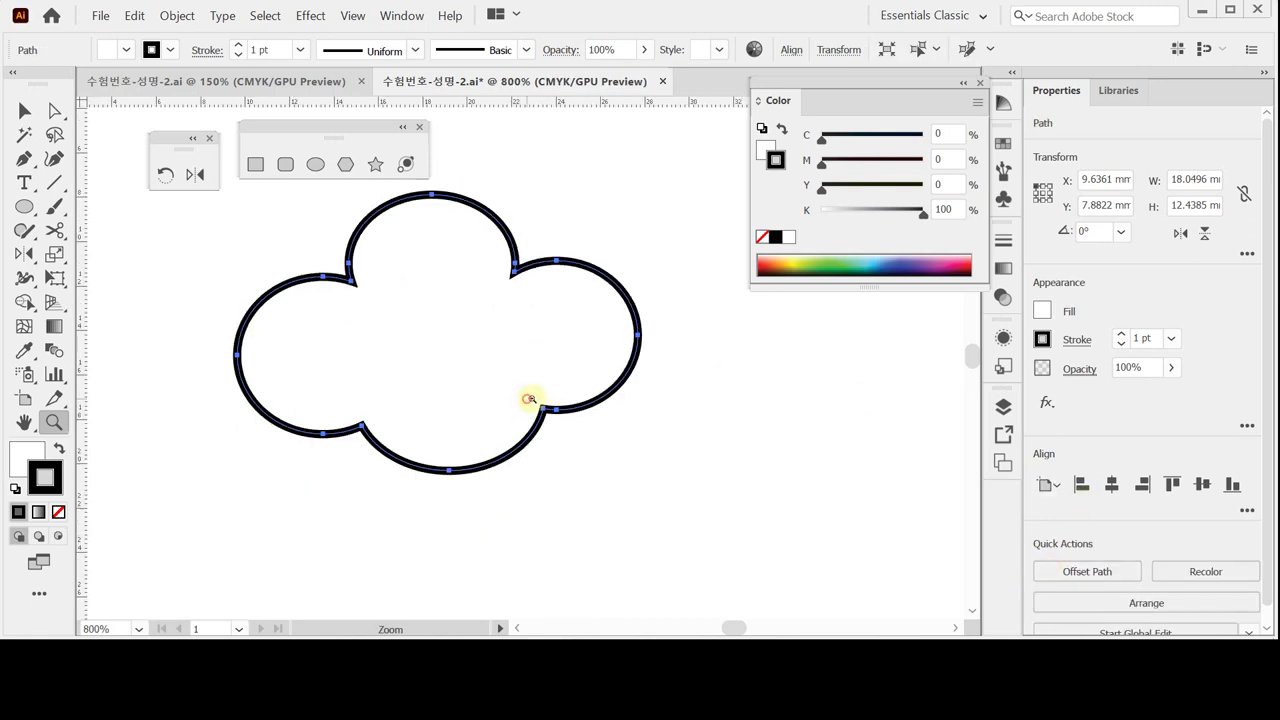
{"action": "left_click", "coordinate": [501, 346], "text": "alt"}
{"action": "scroll", "coordinate": [557, 403], "scroll_direction": "left", "scroll_amount": 1}
{"action": "scroll", "coordinate": [540, 372], "scroll_direction": "up", "scroll_amount": 2}
{"action": "left_click", "coordinate": [540, 372], "text": "alt"}
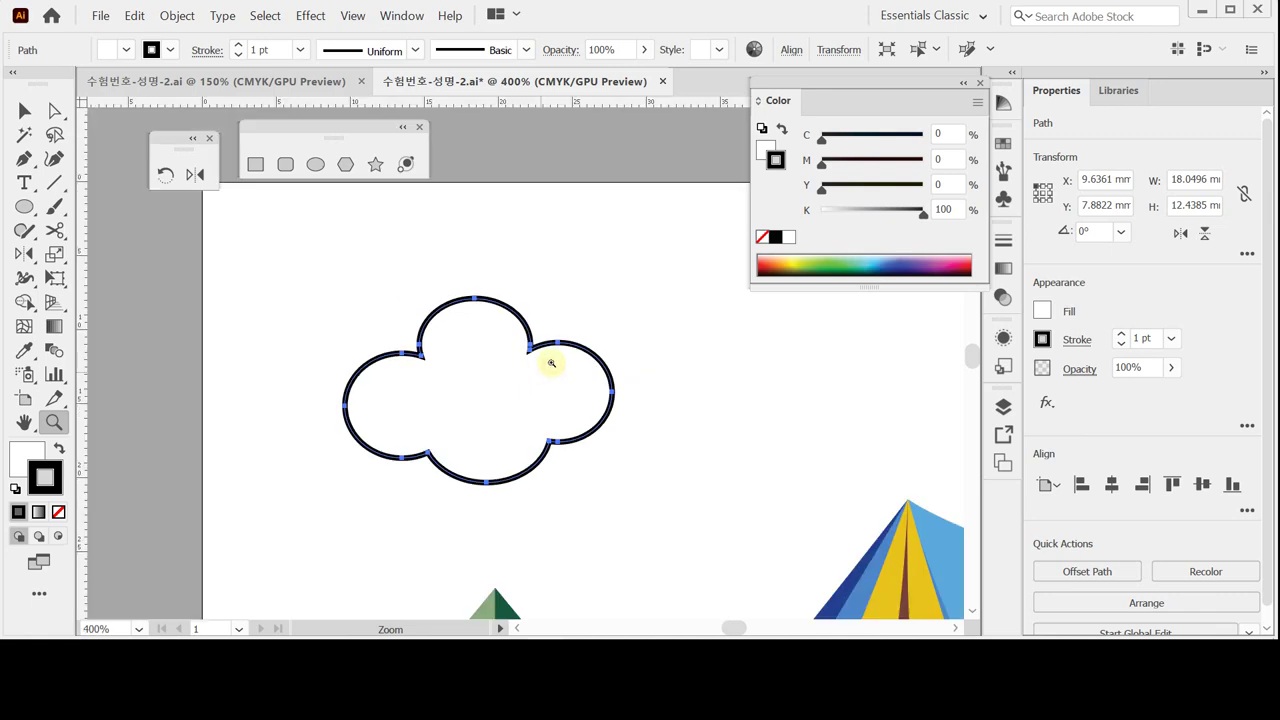
{"action": "key", "text": "ctrl+apostrophe"}
{"action": "key", "text": "ctrl+apostrophe"}
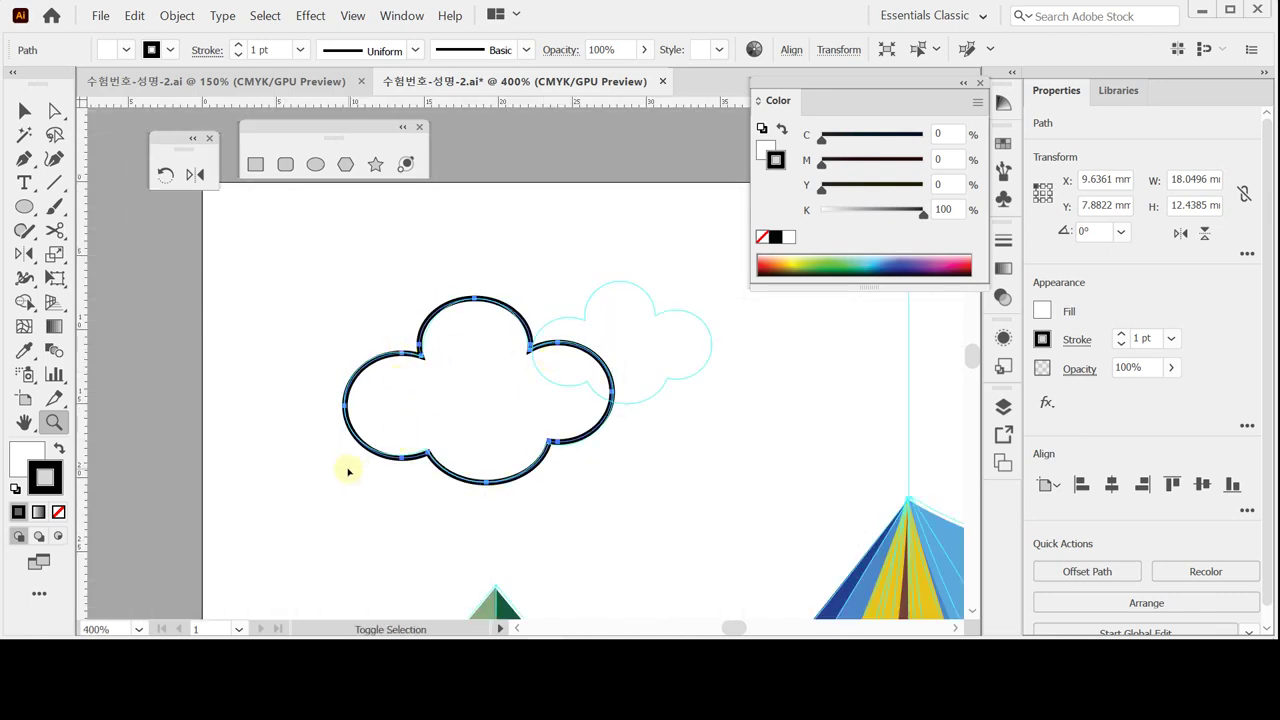
Move the cloud onto the smaller cloud guide, scale it down to about 11.5 by 7.9 mm, and save.
{"action": "left_click_drag", "start_coordinate": [347, 484], "coordinate": [447, 412]}
{"action": "left_click_drag", "start_coordinate": [543, 406], "coordinate": [640, 397]}
{"action": "left_click_drag", "start_coordinate": [708, 287], "coordinate": [712, 283]}
{"action": "left_click", "coordinate": [688, 378]}
{"action": "scroll", "coordinate": [608, 423], "scroll_direction": "left", "scroll_amount": 2}
{"action": "left_click_drag", "start_coordinate": [534, 424], "coordinate": [531, 422]}
{"action": "left_click_drag", "start_coordinate": [409, 362], "coordinate": [401, 359]}
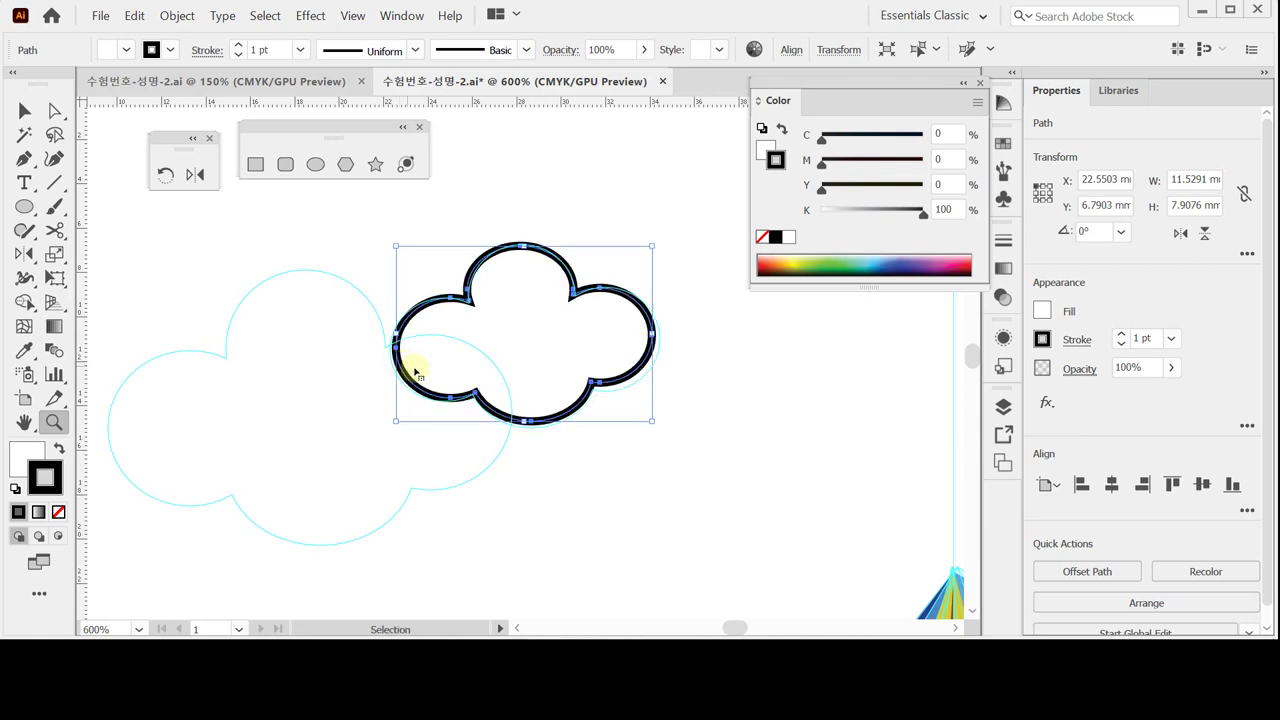
{"action": "key", "text": "ctrl+s"}
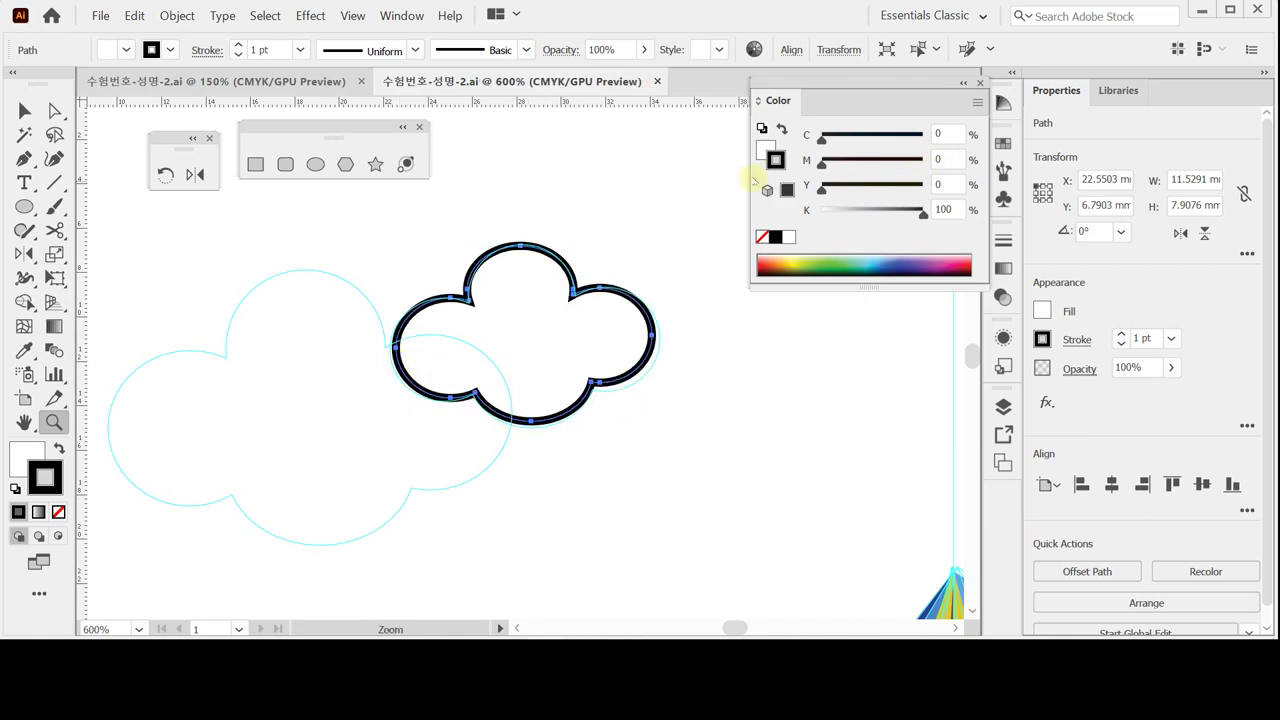
Remove the small cloud's stroke and fill it with light blue C 20.
{"action": "left_click", "coordinate": [762, 238]}
{"action": "left_click", "coordinate": [765, 150]}
{"action": "double_click", "coordinate": [947, 134]}
{"action": "type", "text": "20"}
{"action": "left_click", "coordinate": [873, 139]}
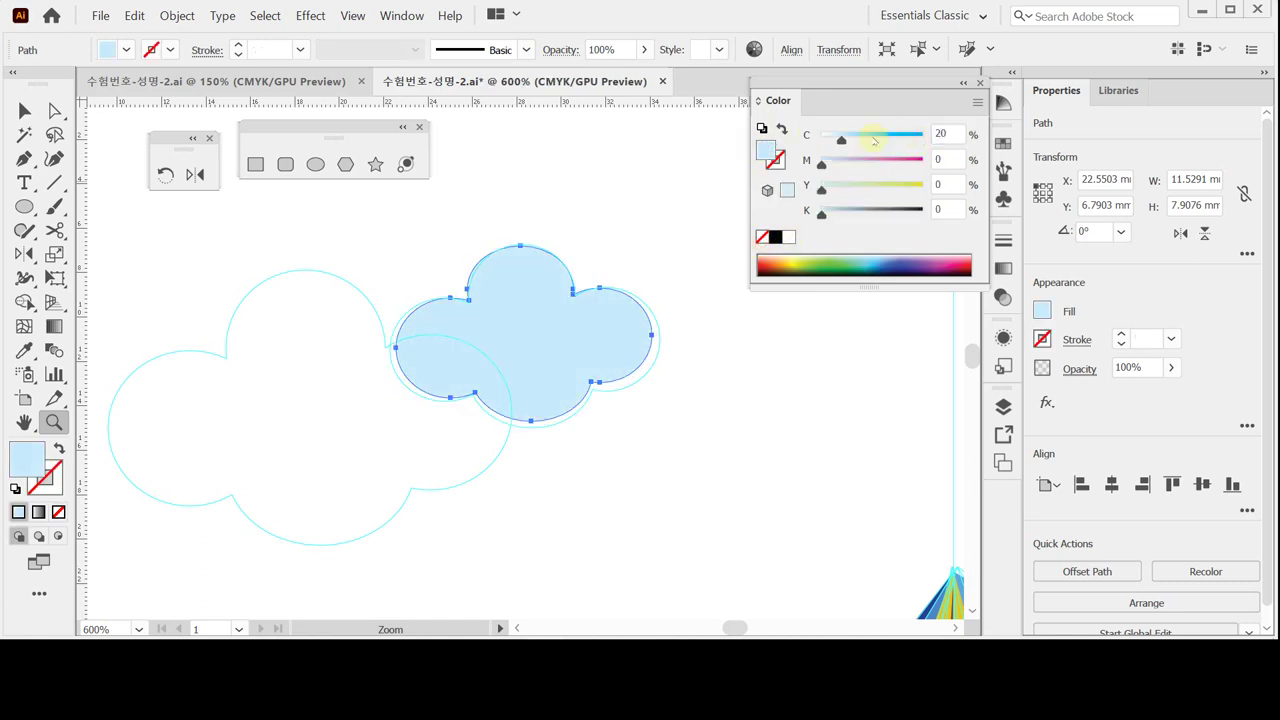
Enlarge the light blue cloud to about 12.4 by 8.3 mm to fit its guide.
{"action": "key", "text": "ctrl"}
{"action": "left_click_drag", "start_coordinate": [652, 420], "coordinate": [660, 428]}
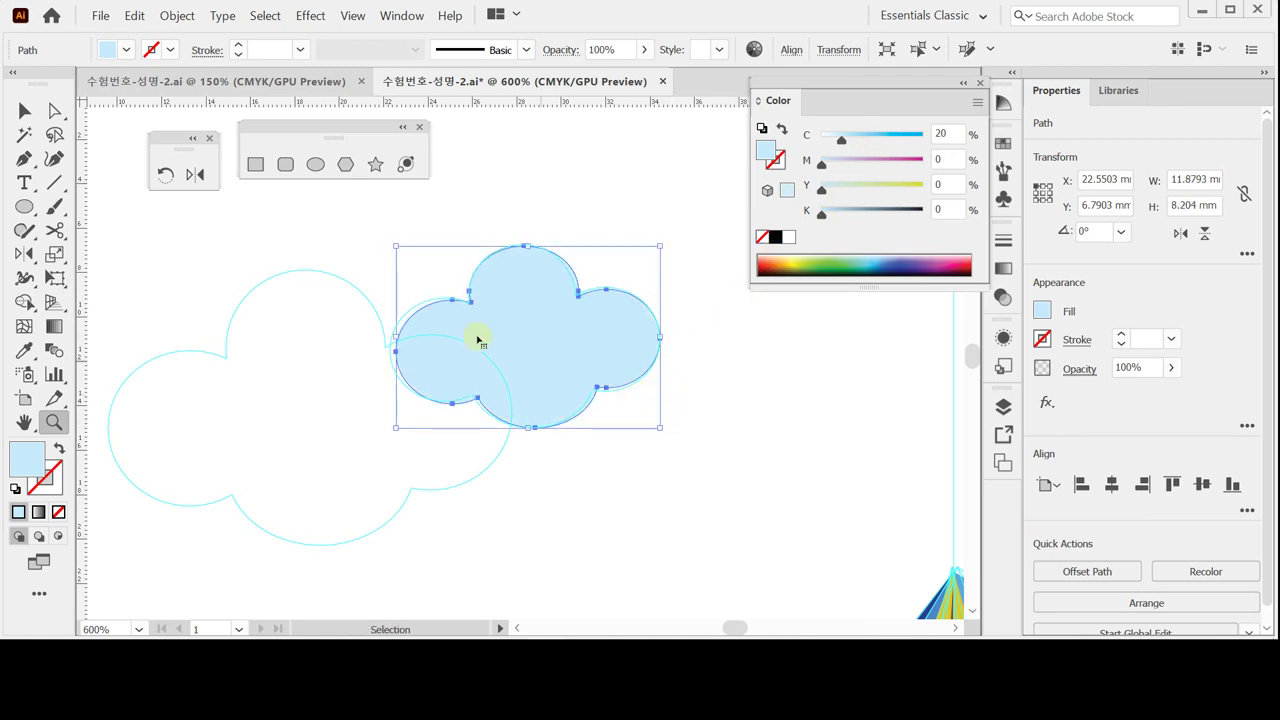
{"action": "left_click_drag", "start_coordinate": [396, 246], "coordinate": [391, 240]}
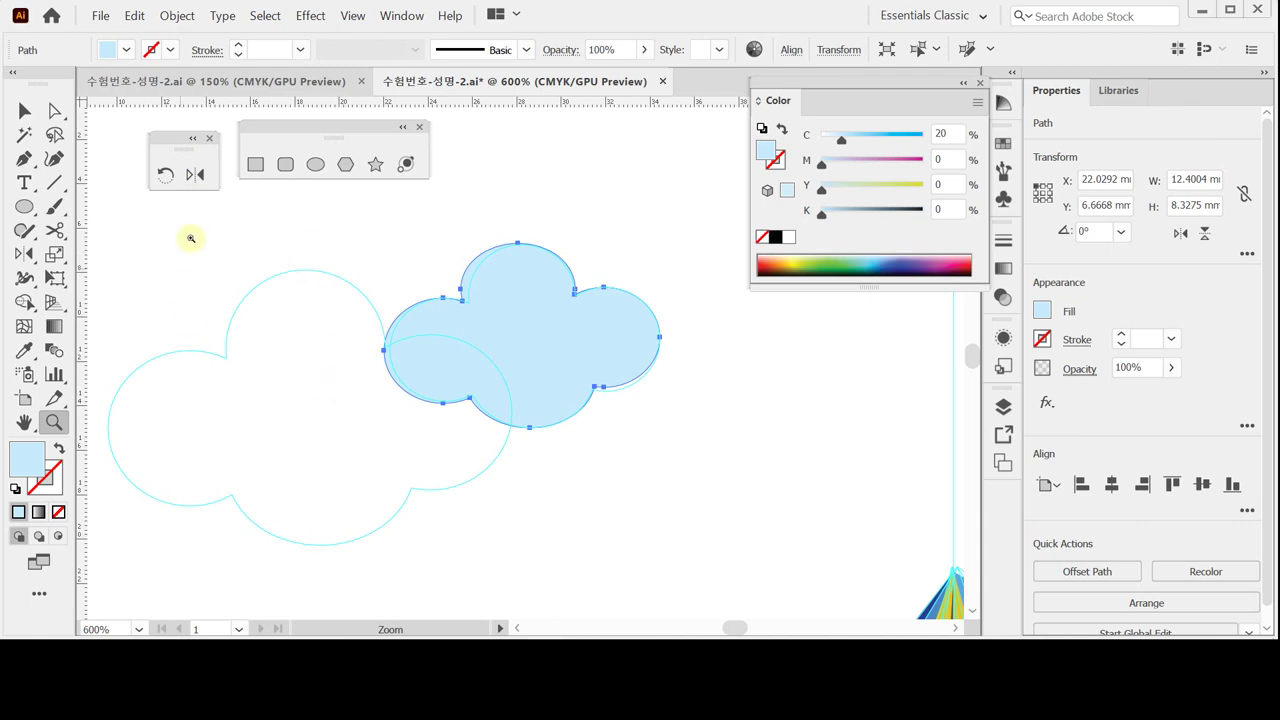
Create a copy of the small light blue cloud scaled uniformly to 150%.
{"action": "left_click", "coordinate": [53, 254]}
{"action": "double_click", "coordinate": [53, 254]}
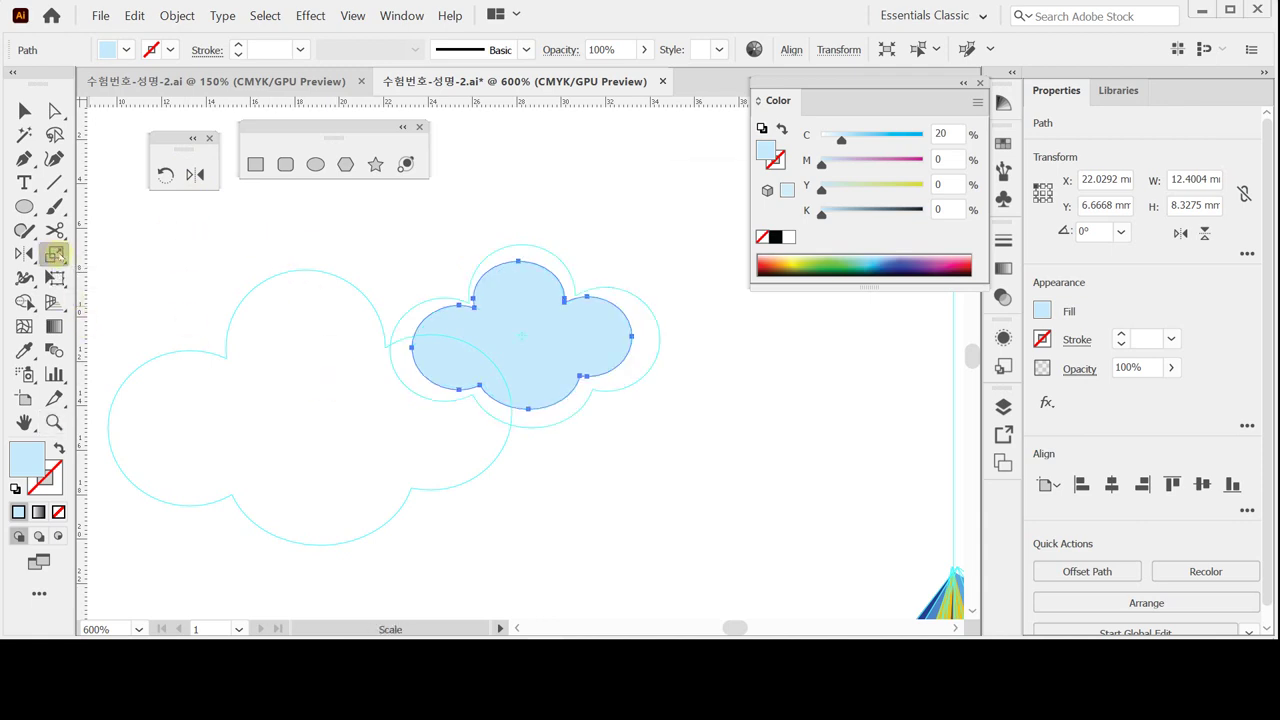
{"action": "type", "text": "15"}
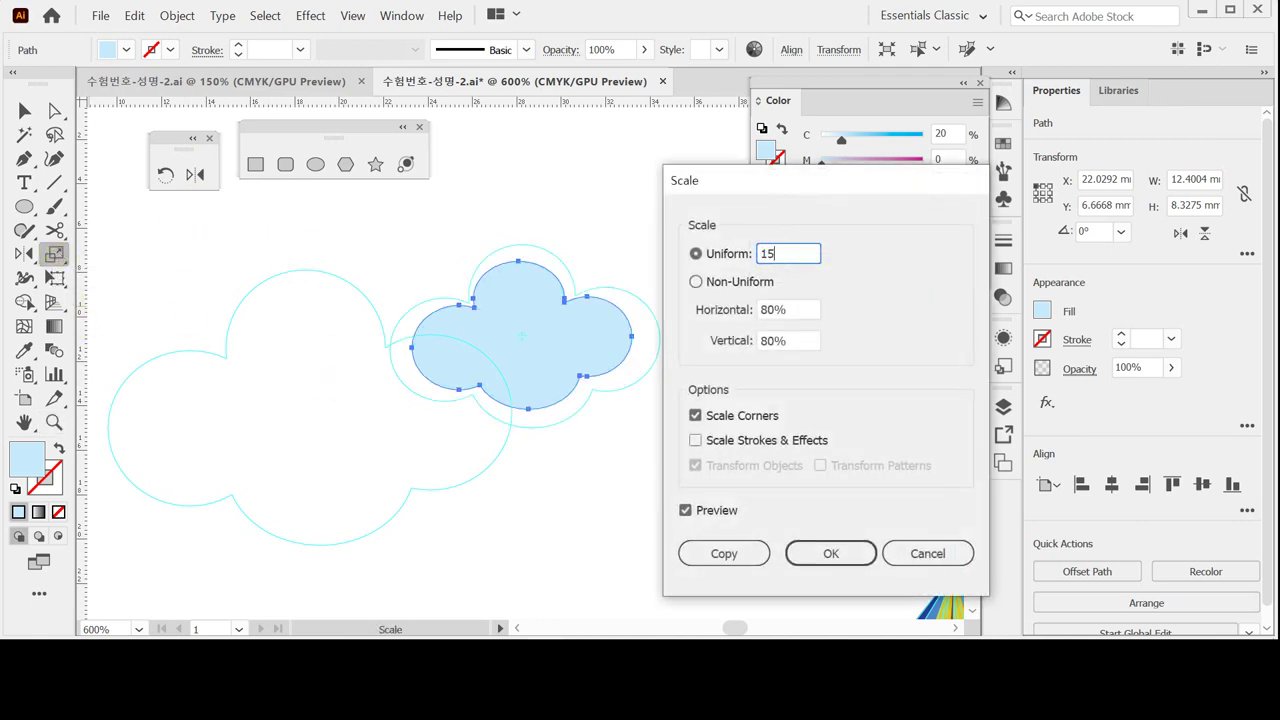
{"action": "type", "text": "0"}
{"action": "left_click", "coordinate": [690, 553]}
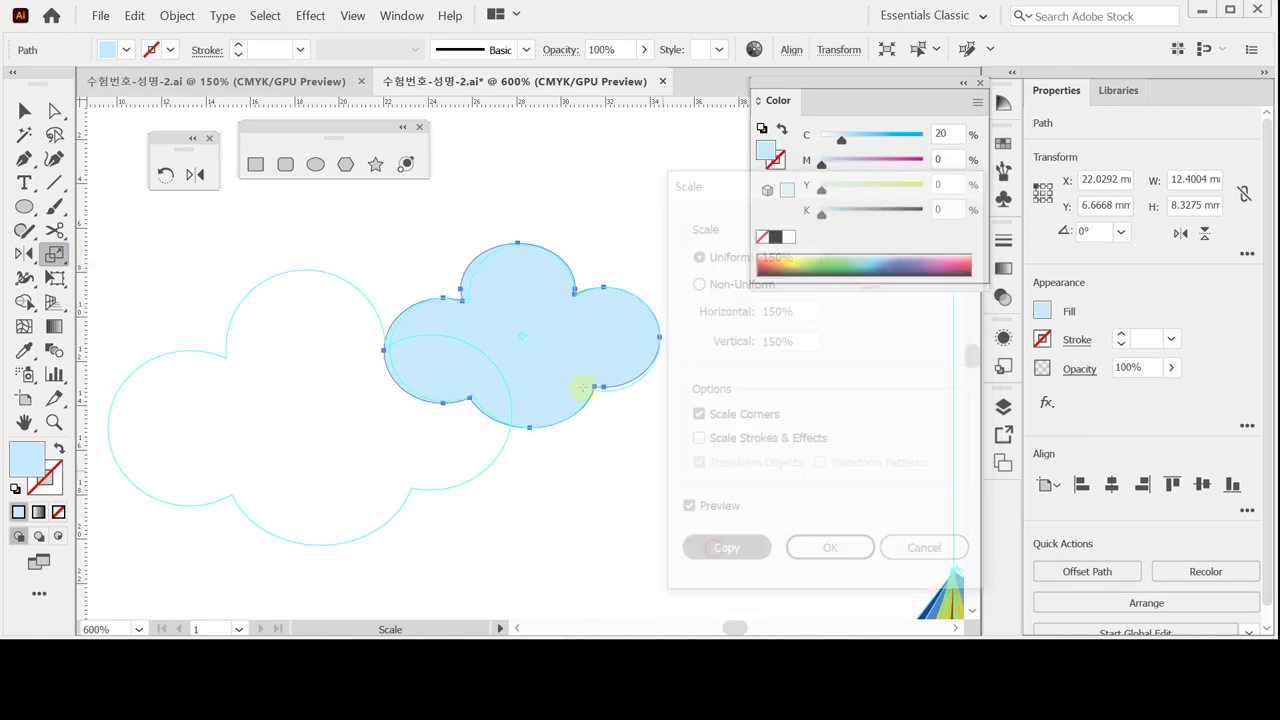
Move the enlarged cloud copy onto the larger cloud guide, hide the guides, and save the document.
{"action": "left_click_drag", "start_coordinate": [563, 408], "coordinate": [355, 475]}
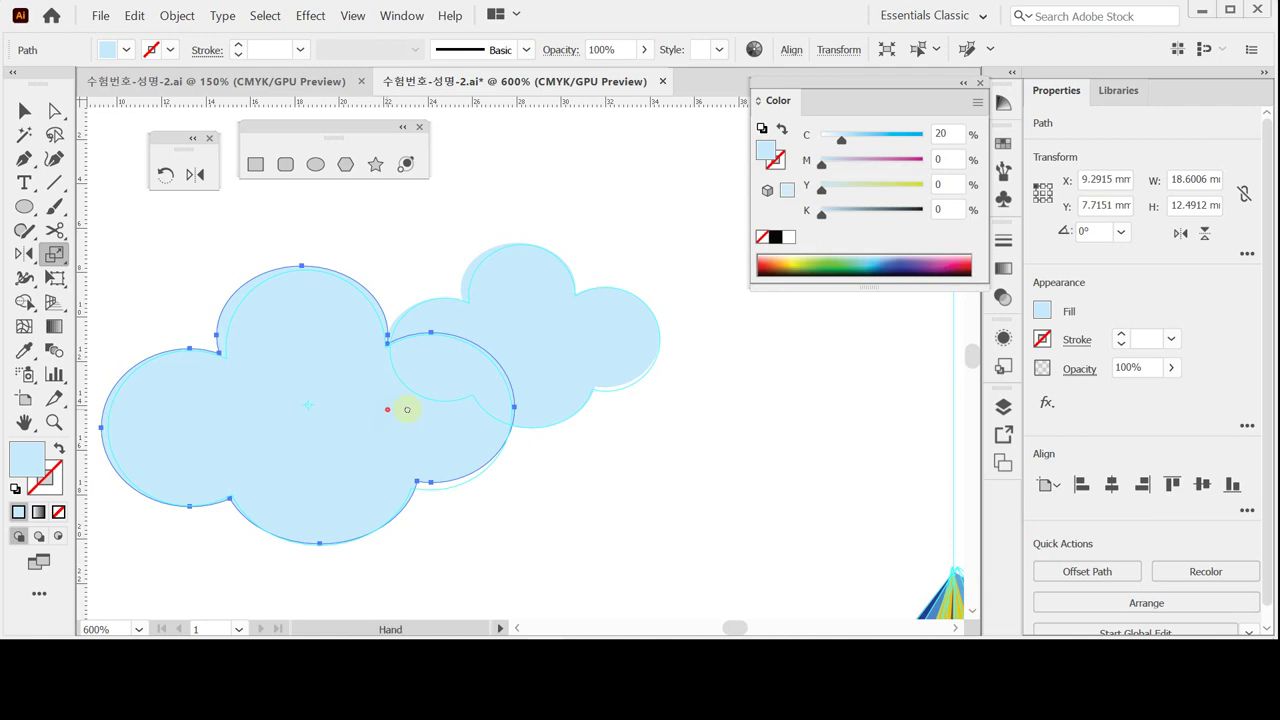
{"action": "left_click_drag", "start_coordinate": [406, 409], "coordinate": [569, 394]}
{"action": "left_click", "coordinate": [576, 388], "text": "ctrl"}
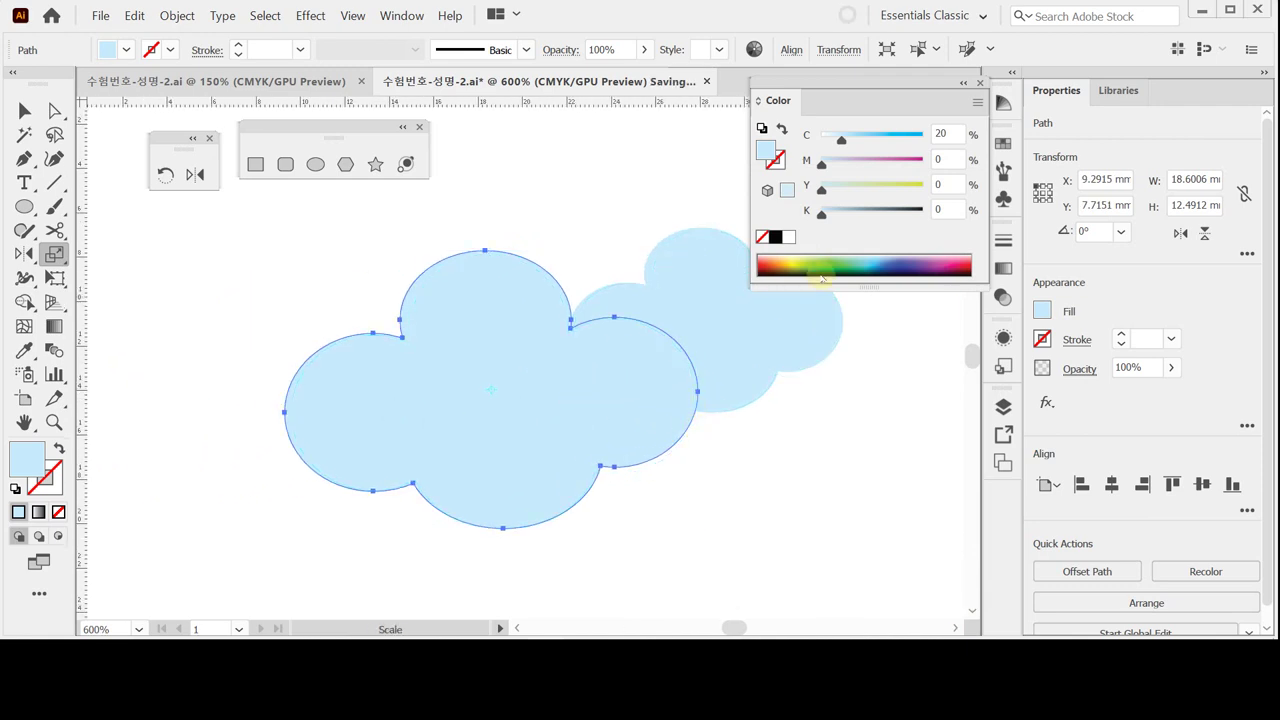
Give the large cloud a linear gradient fill, replacing the white start stop with its light blue C 20 colour.
{"action": "left_click_drag", "start_coordinate": [1003, 268], "coordinate": [767, 331]}
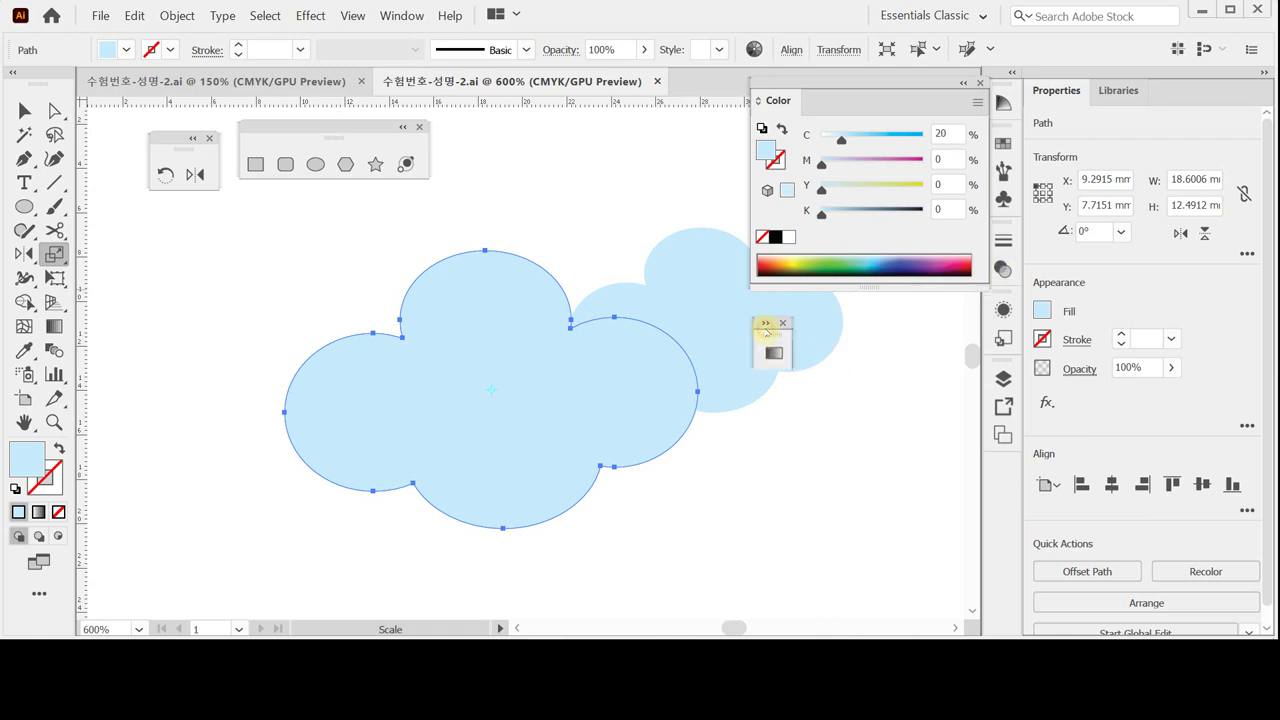
{"action": "left_click", "coordinate": [765, 324]}
{"action": "left_click_drag", "start_coordinate": [788, 326], "coordinate": [777, 303]}
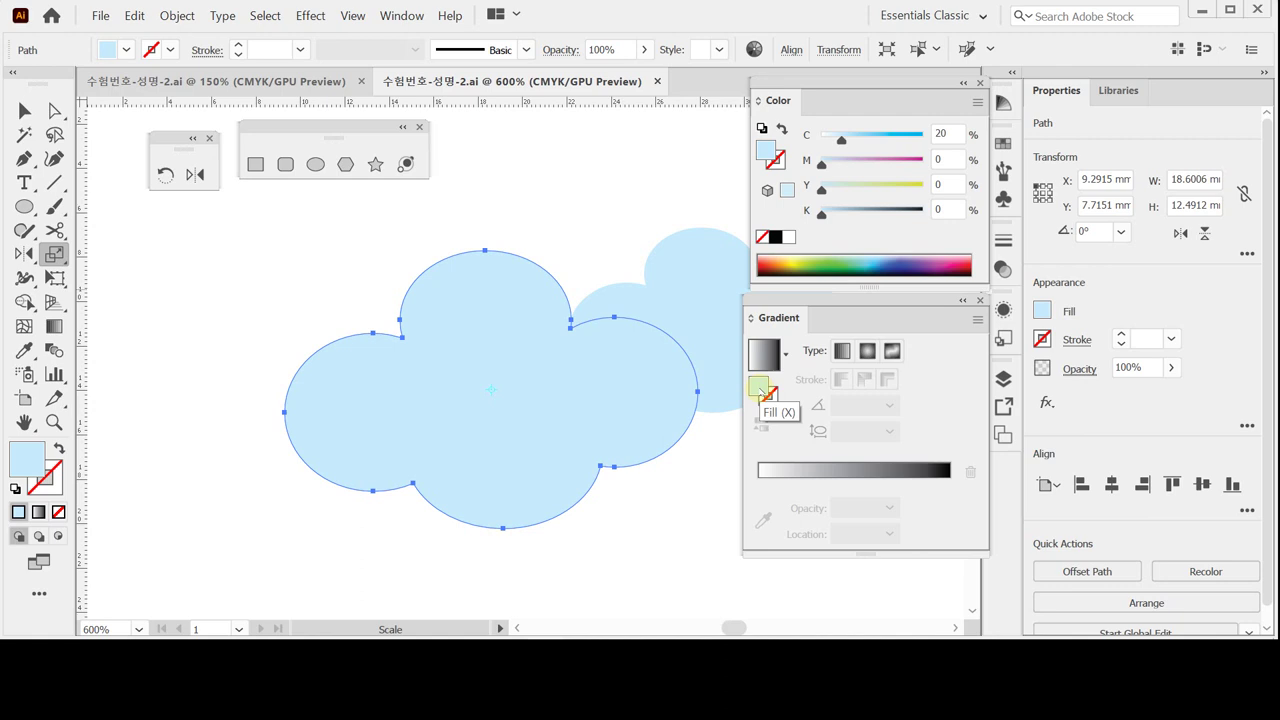
{"action": "left_click_drag", "start_coordinate": [762, 391], "coordinate": [787, 507]}
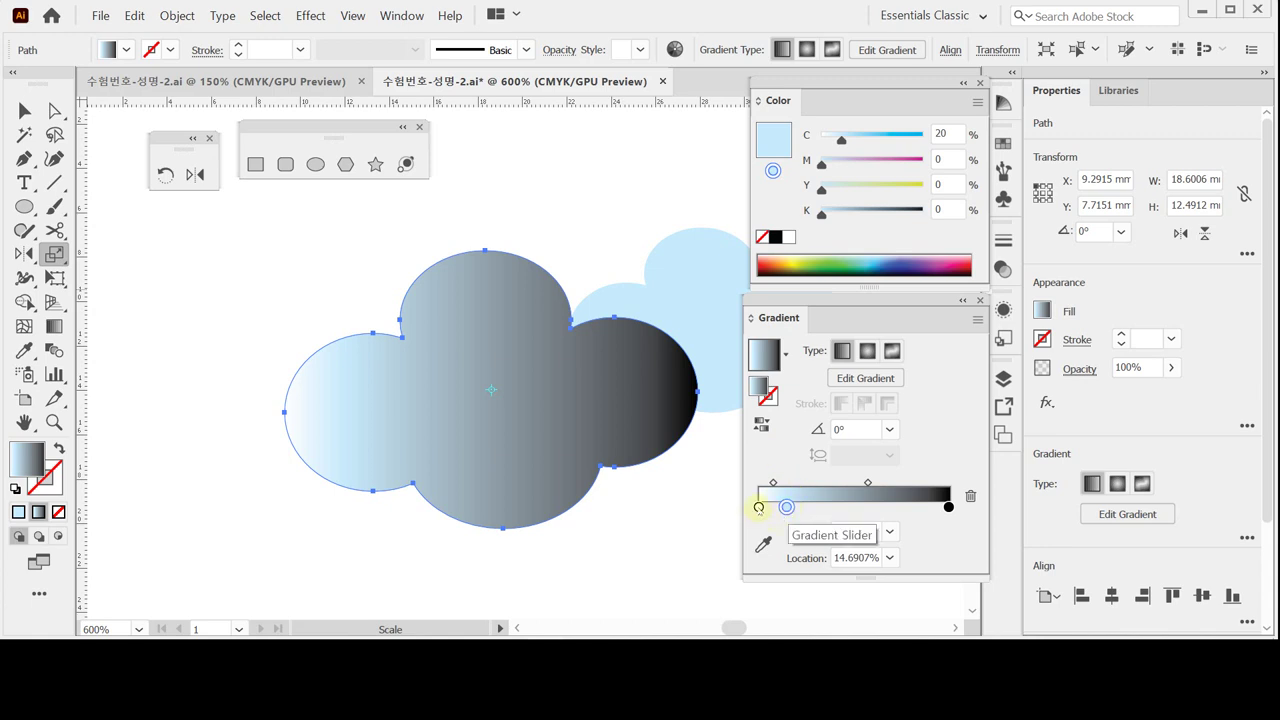
{"action": "left_click_drag", "start_coordinate": [758, 507], "coordinate": [762, 543]}
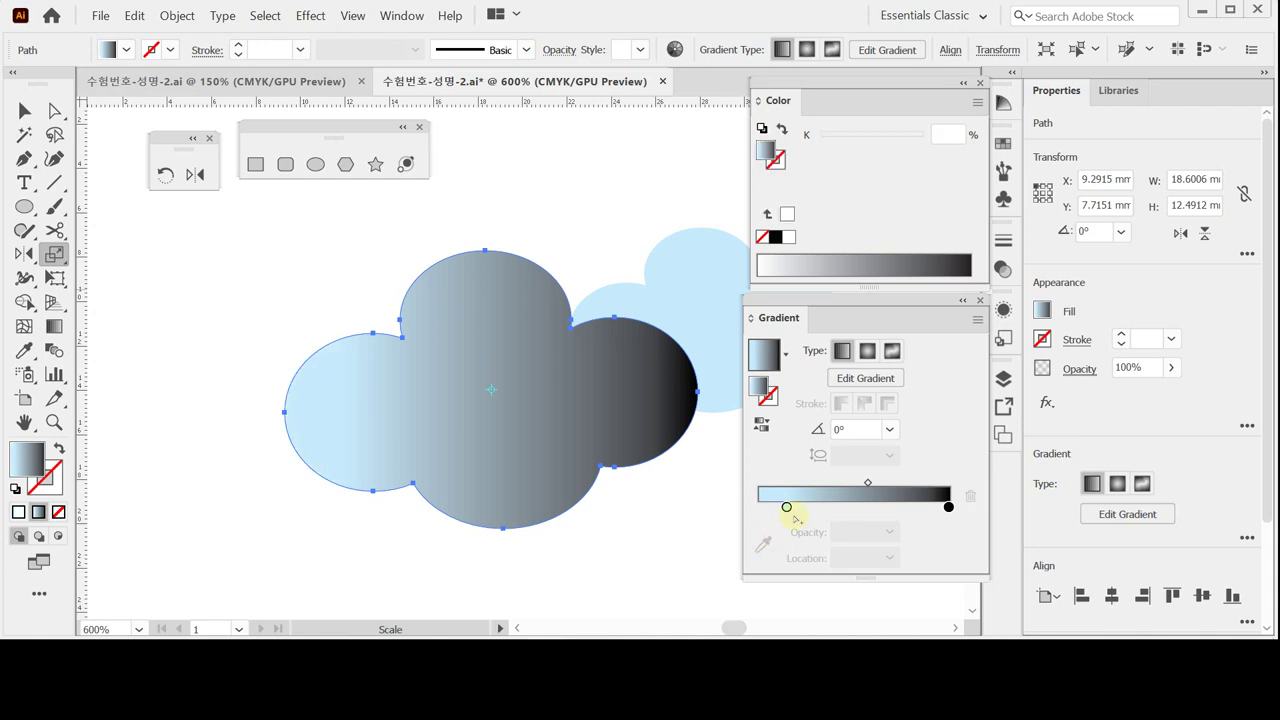
{"action": "left_click", "coordinate": [786, 507]}
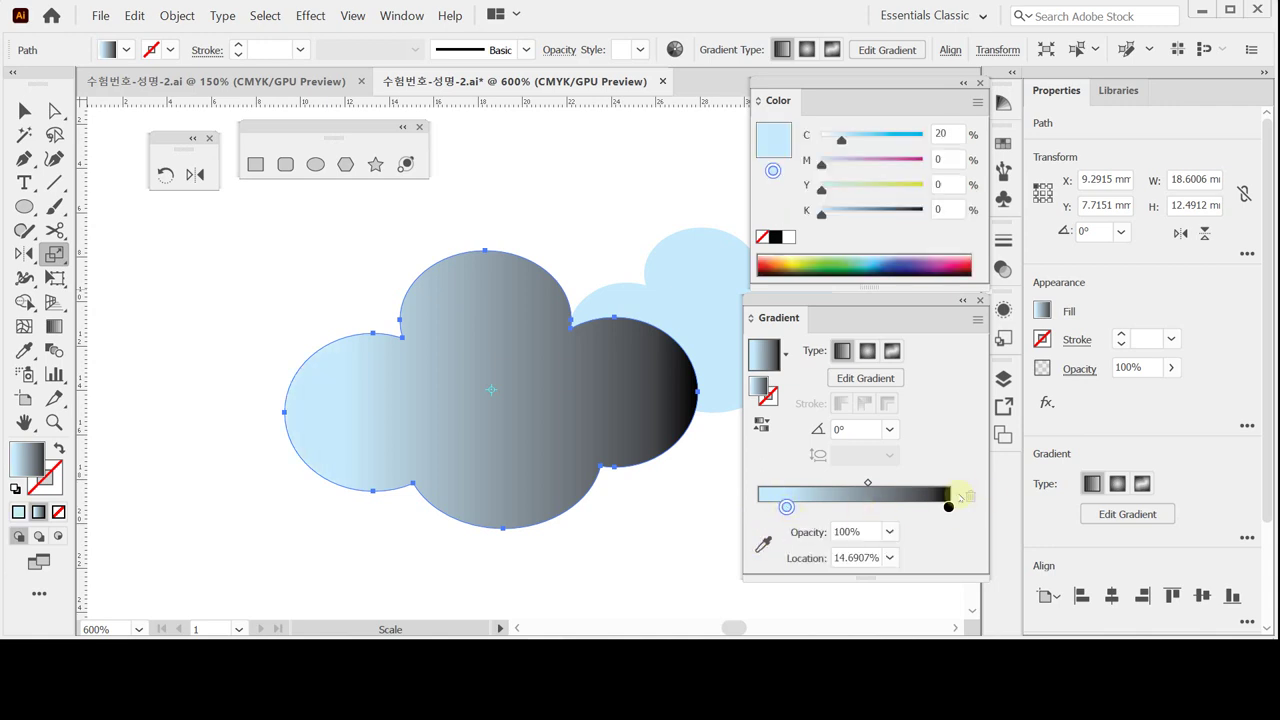
{"action": "left_click_drag", "start_coordinate": [786, 507], "coordinate": [764, 507]}
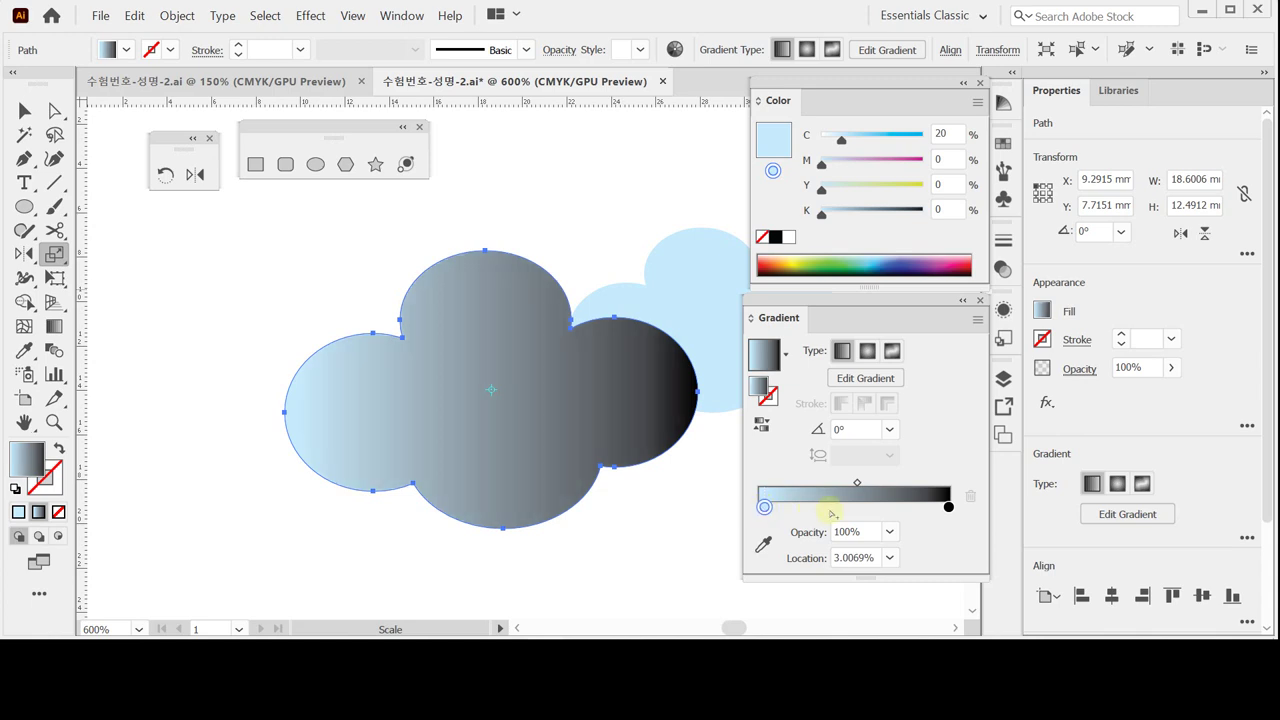
Replace the gradient's black stop with one at about 77%, and move the light blue stop to about 26%.
{"action": "left_click", "coordinate": [952, 137]}
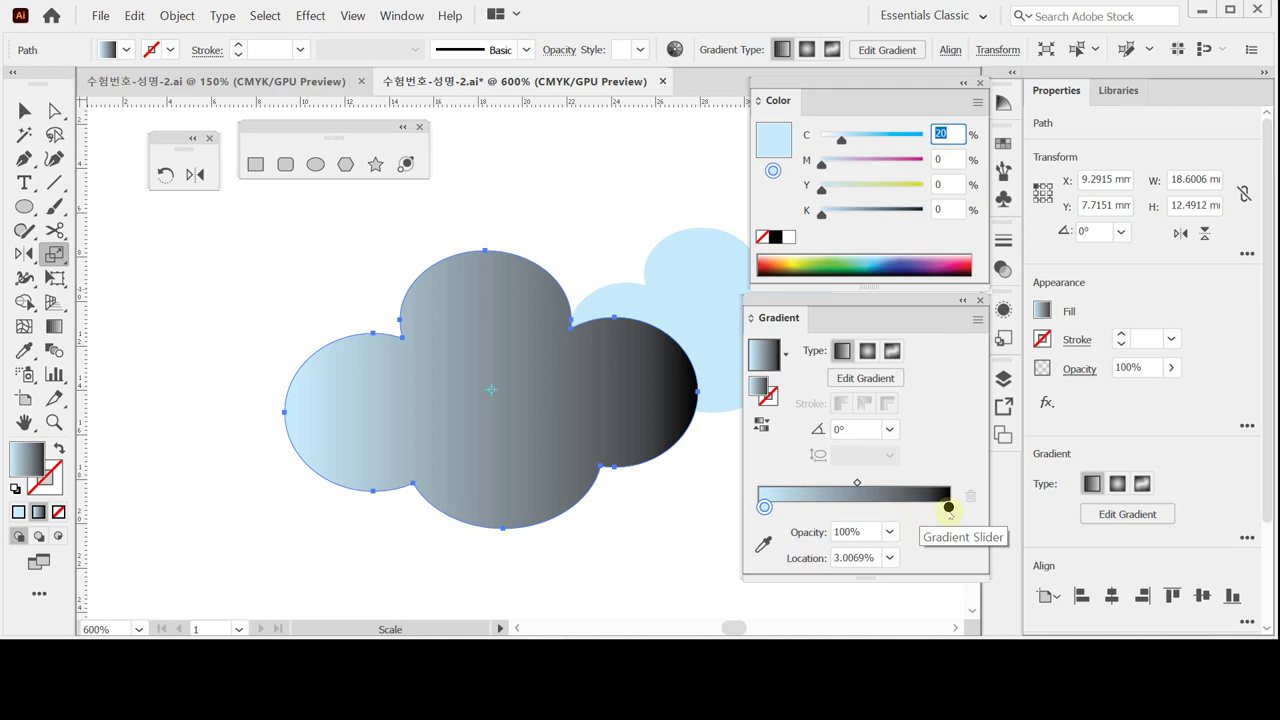
{"action": "left_click", "coordinate": [948, 507]}
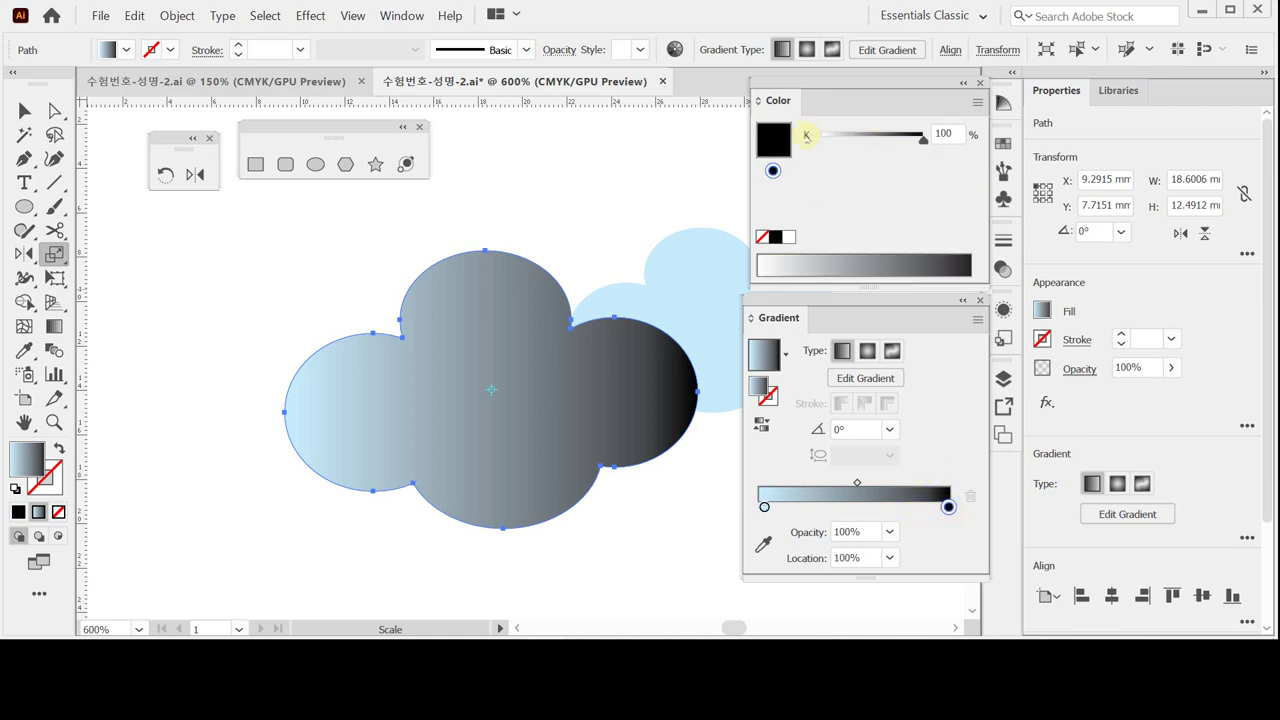
{"action": "left_click", "coordinate": [900, 507]}
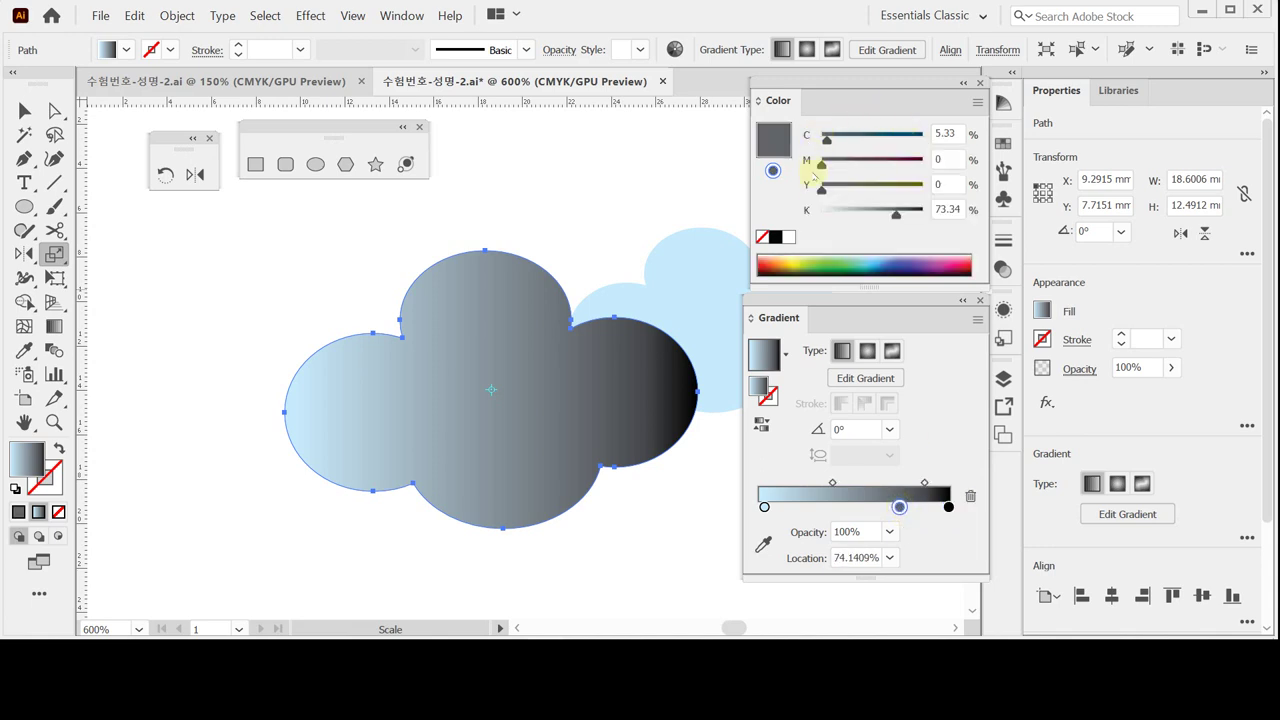
{"action": "left_click_drag", "start_coordinate": [949, 507], "coordinate": [958, 555]}
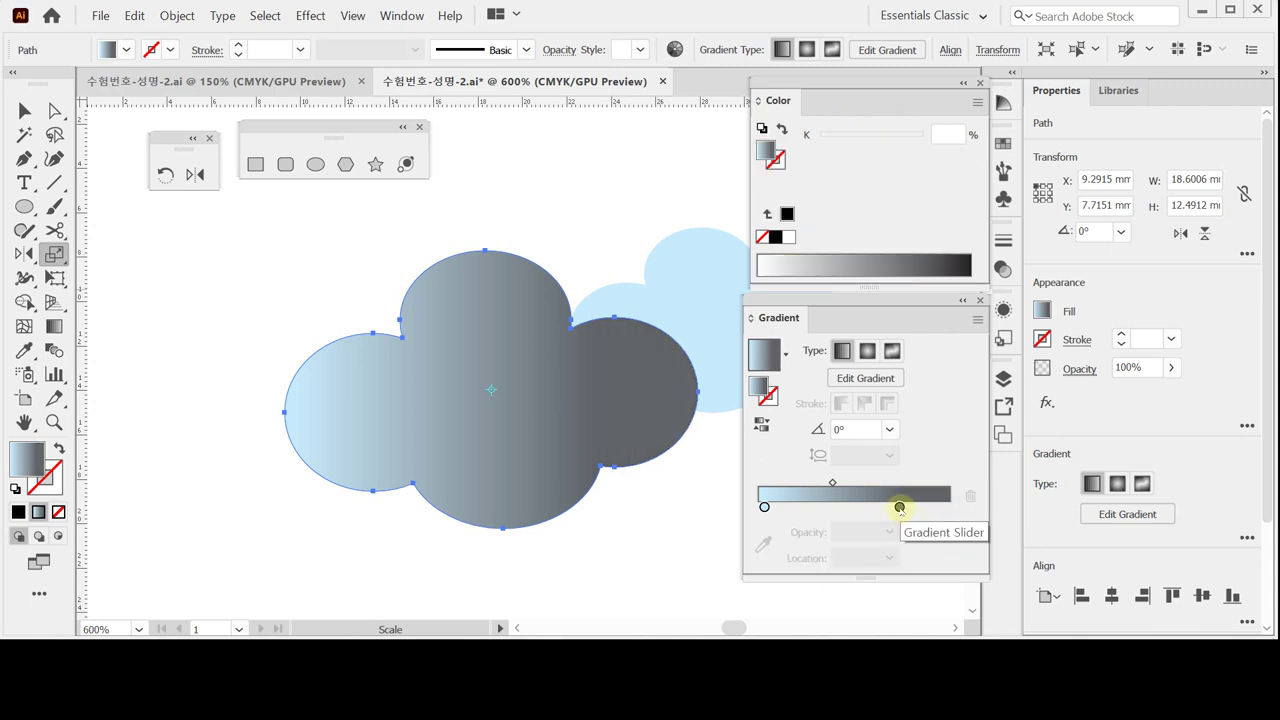
{"action": "mouse_move", "coordinate": [899, 507]}
{"action": "left_mouse_down"}
{"action": "mouse_move", "coordinate": [940, 507]}
{"action": "mouse_move", "coordinate": [899, 507]}
{"action": "left_mouse_up"}
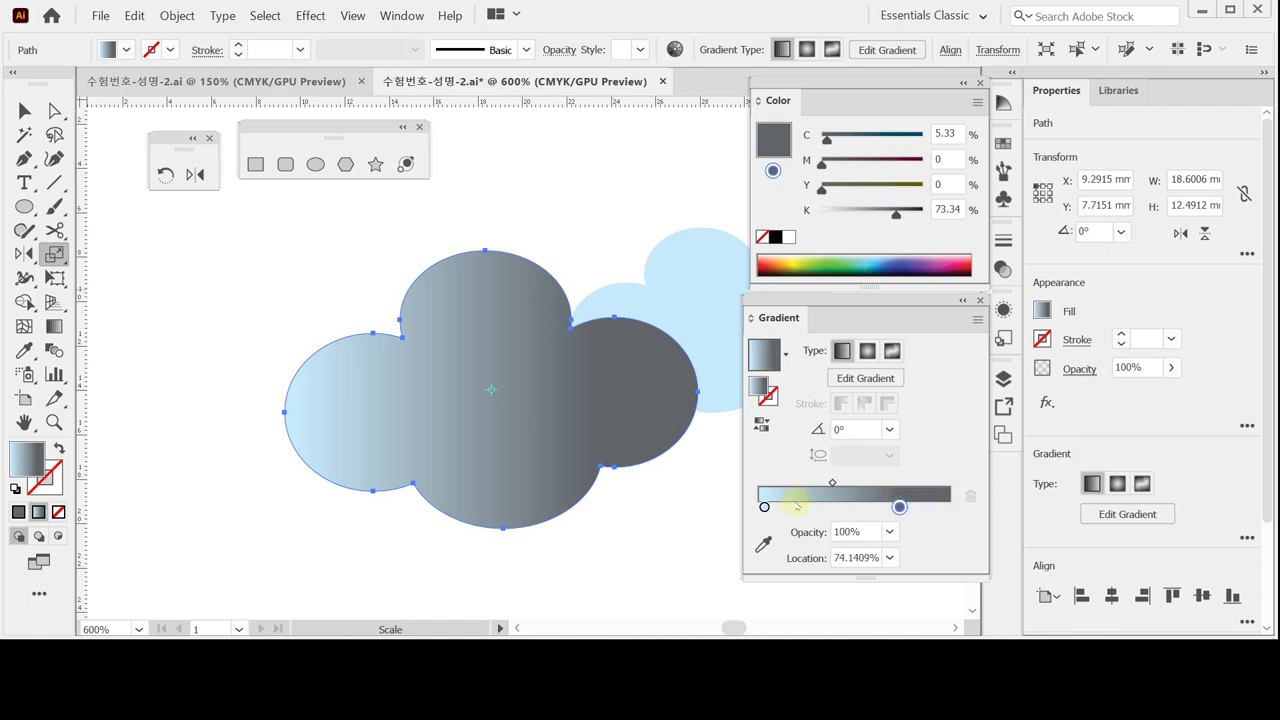
{"action": "left_click_drag", "start_coordinate": [764, 507], "coordinate": [809, 507]}
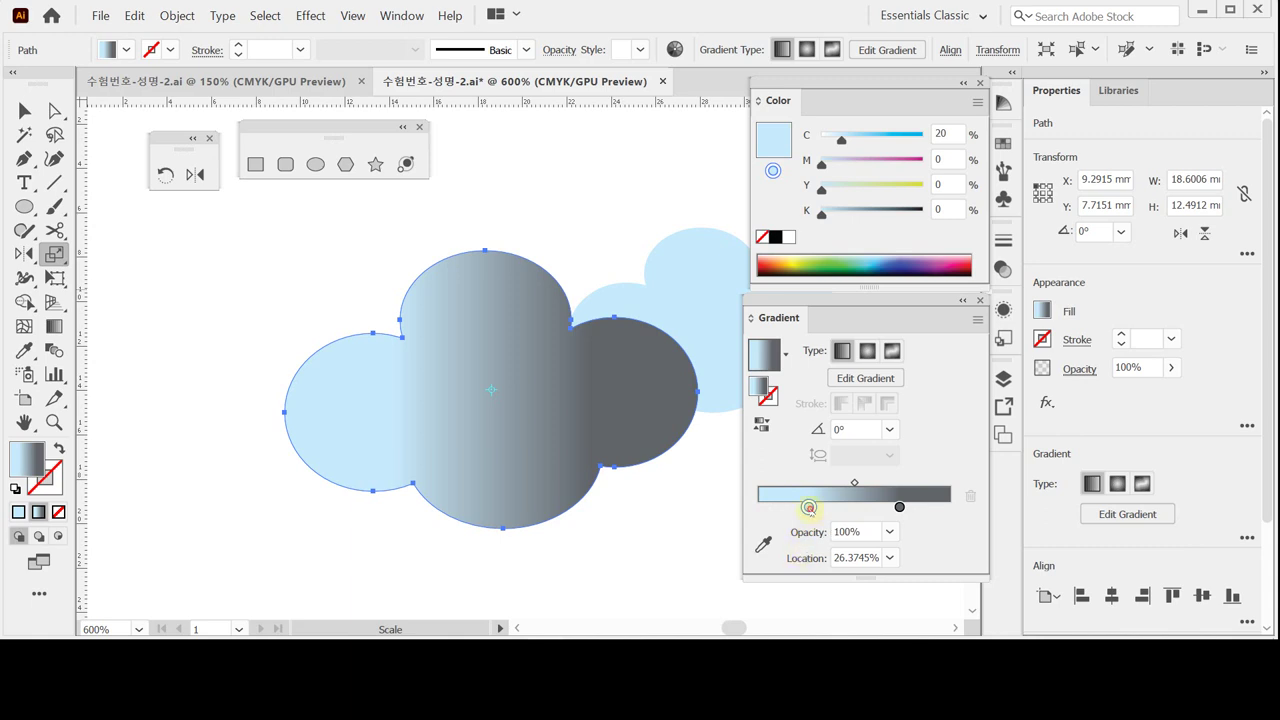
{"action": "left_click_drag", "start_coordinate": [899, 507], "coordinate": [905, 507]}
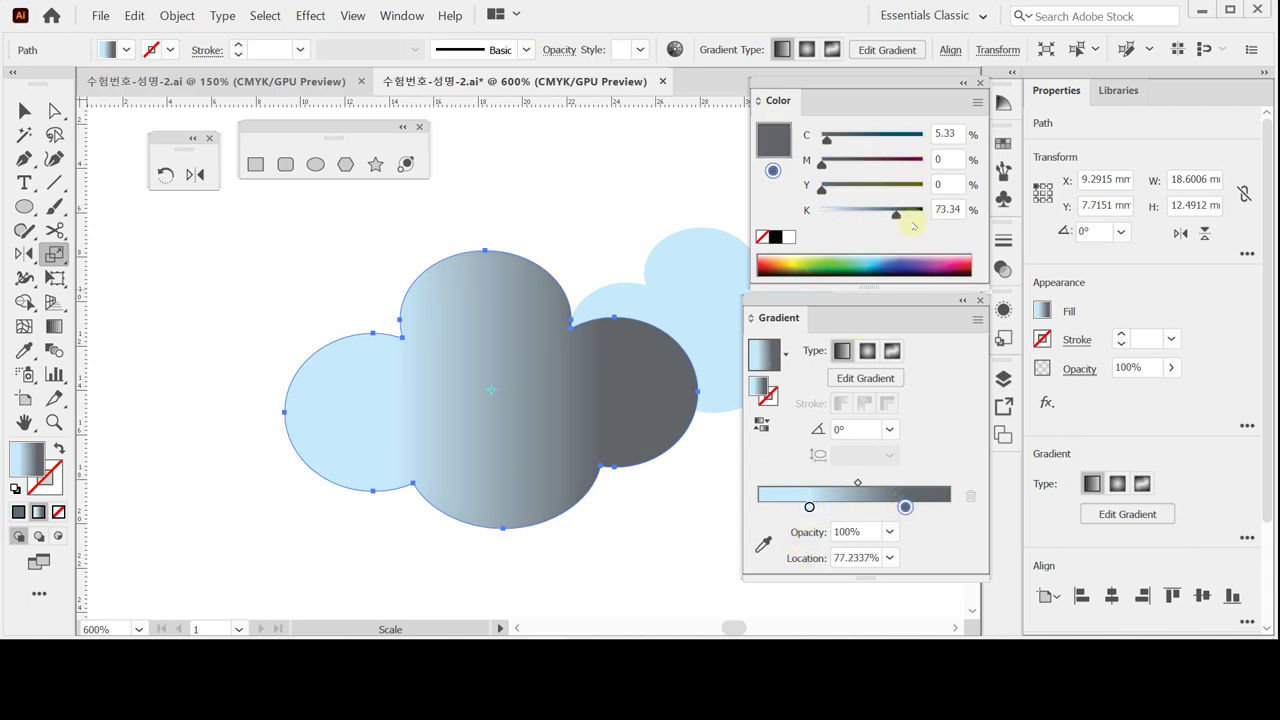
Set the large cloud's darker gradient stop to C 50, M 20, Y 0, K 0.
{"action": "left_click", "coordinate": [945, 133]}
{"action": "type", "text": "50"}
{"action": "key", "text": "Tab"}
{"action": "type", "text": "20"}
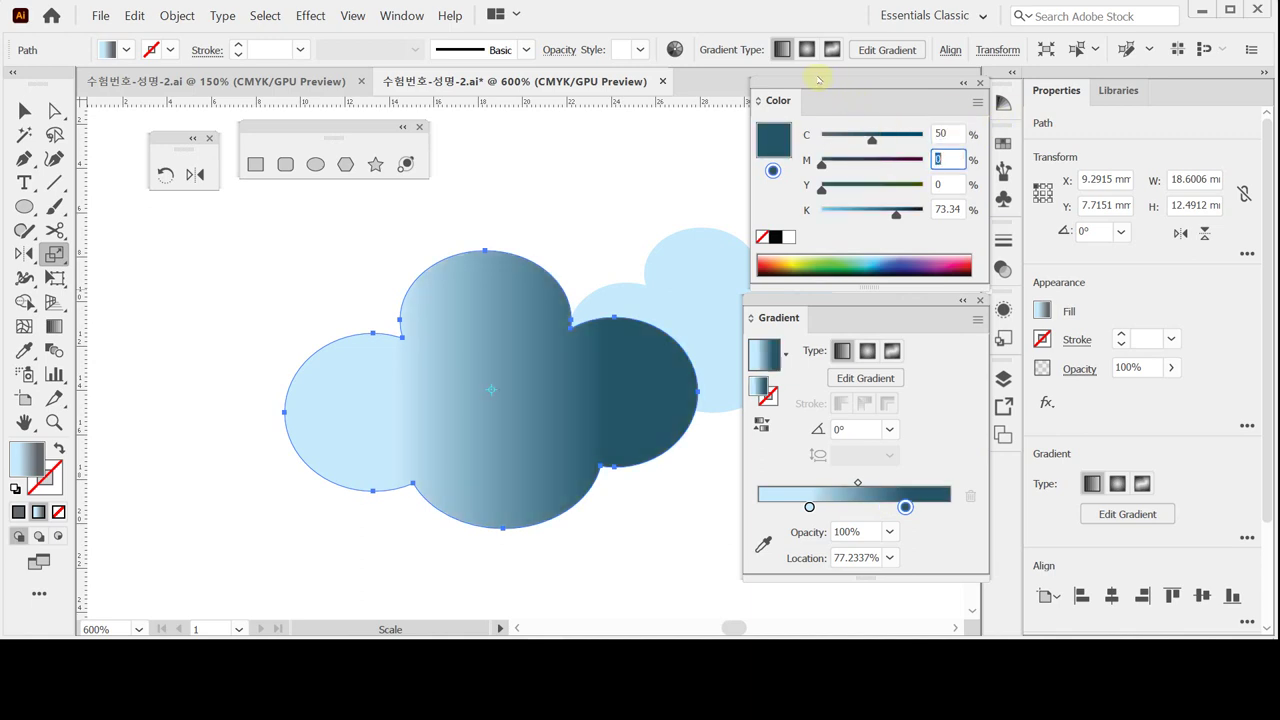
{"action": "key", "text": "Tab"}
{"action": "key", "text": "Tab"}
{"action": "type", "text": "0"}
{"action": "key", "text": "Tab"}
{"action": "key", "text": "Return"}
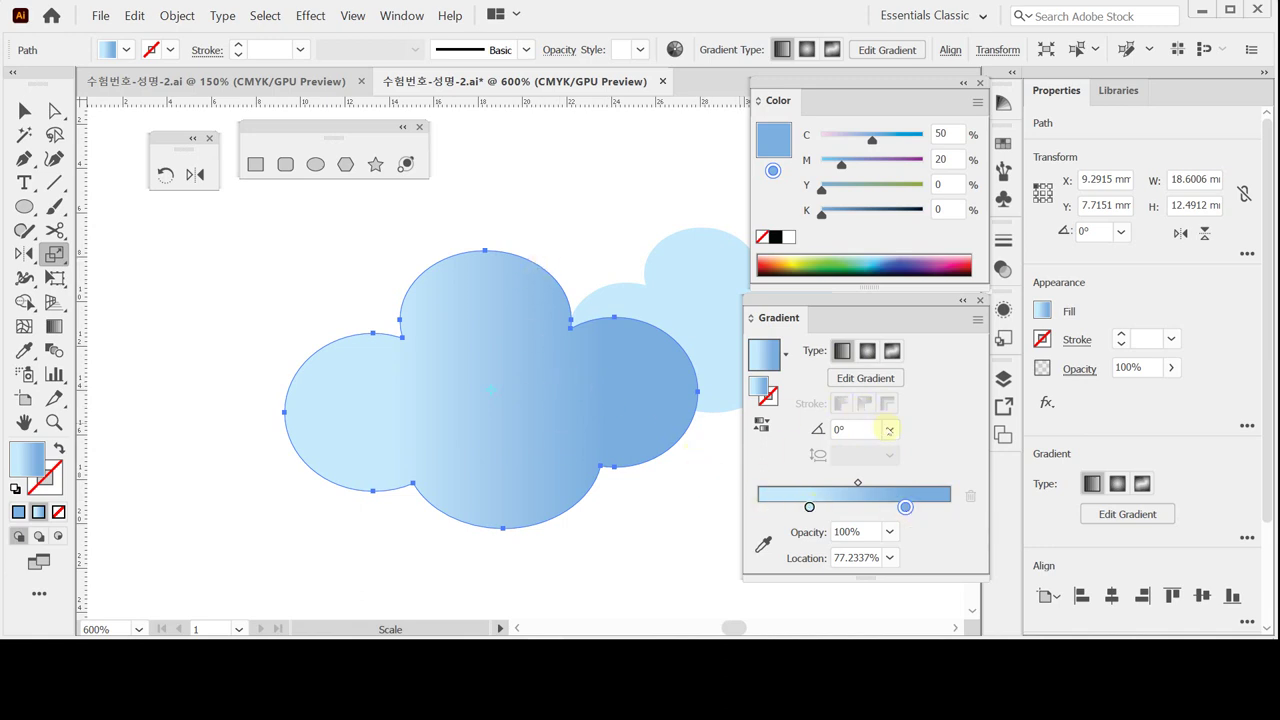
Set the large cloud's gradient angle to 90° and save the document.
{"action": "left_click", "coordinate": [889, 430]}
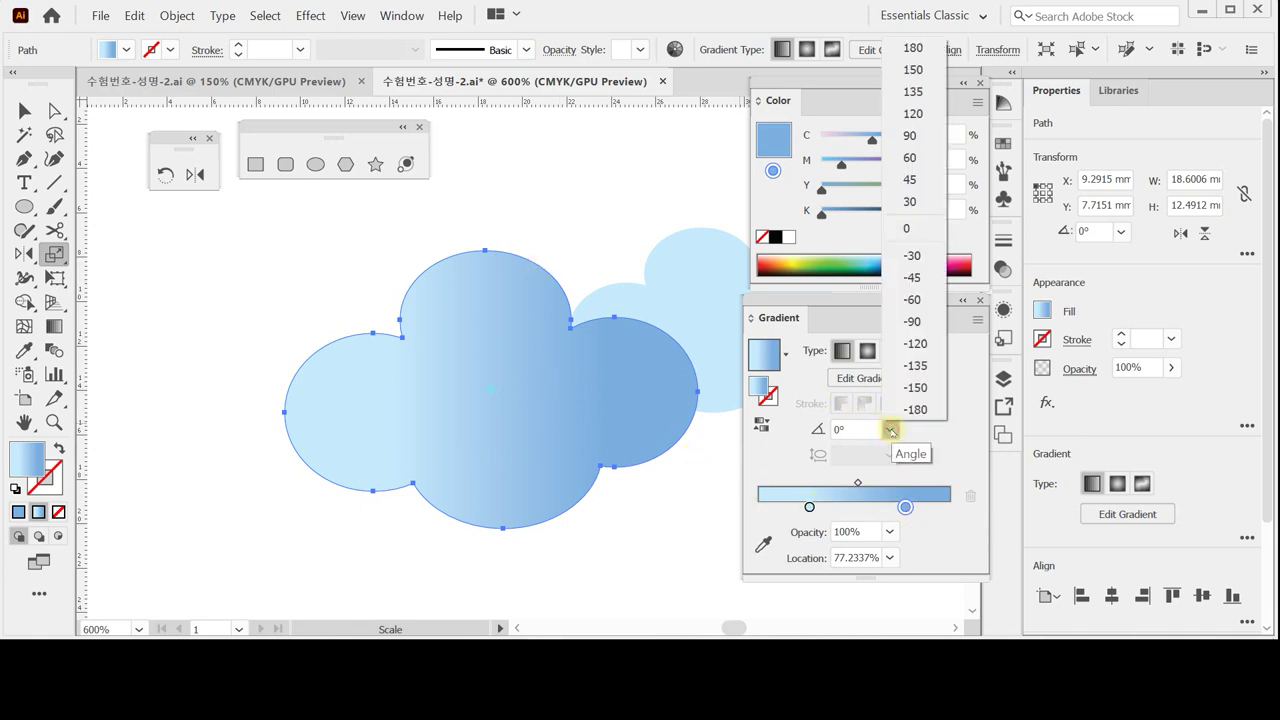
{"action": "left_click", "coordinate": [930, 134]}
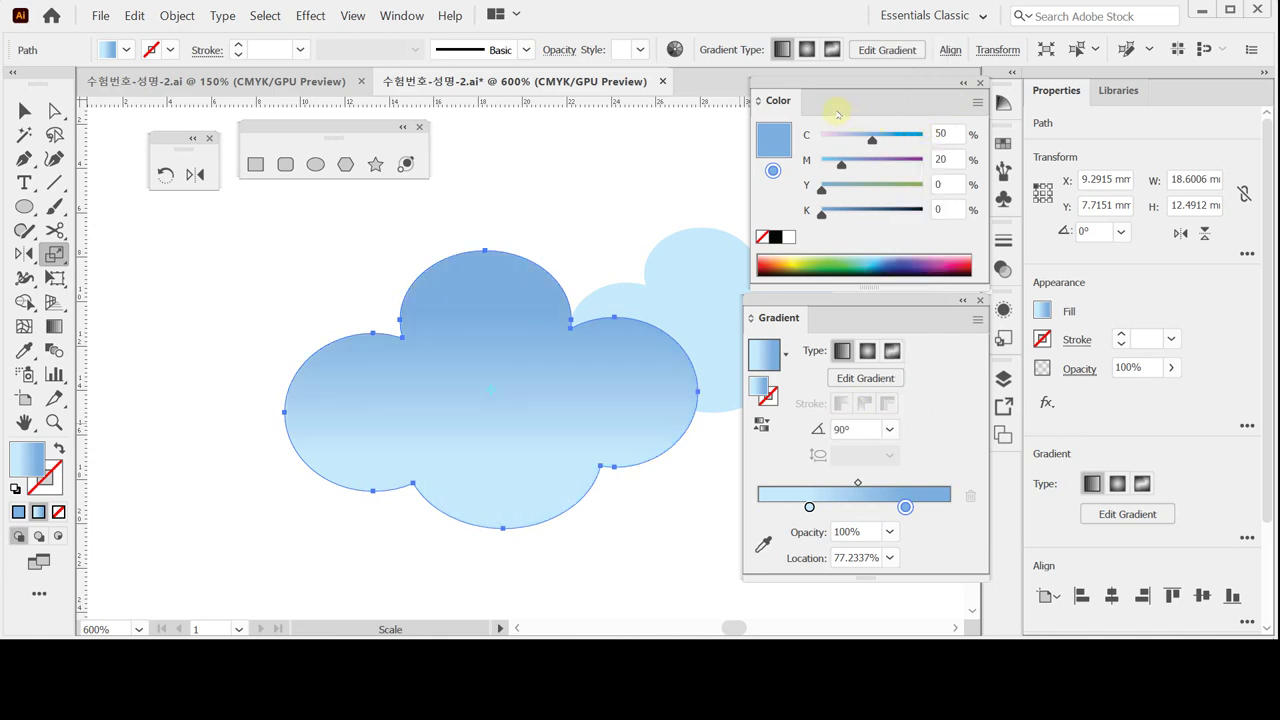
{"action": "key", "text": "ctrl+s"}
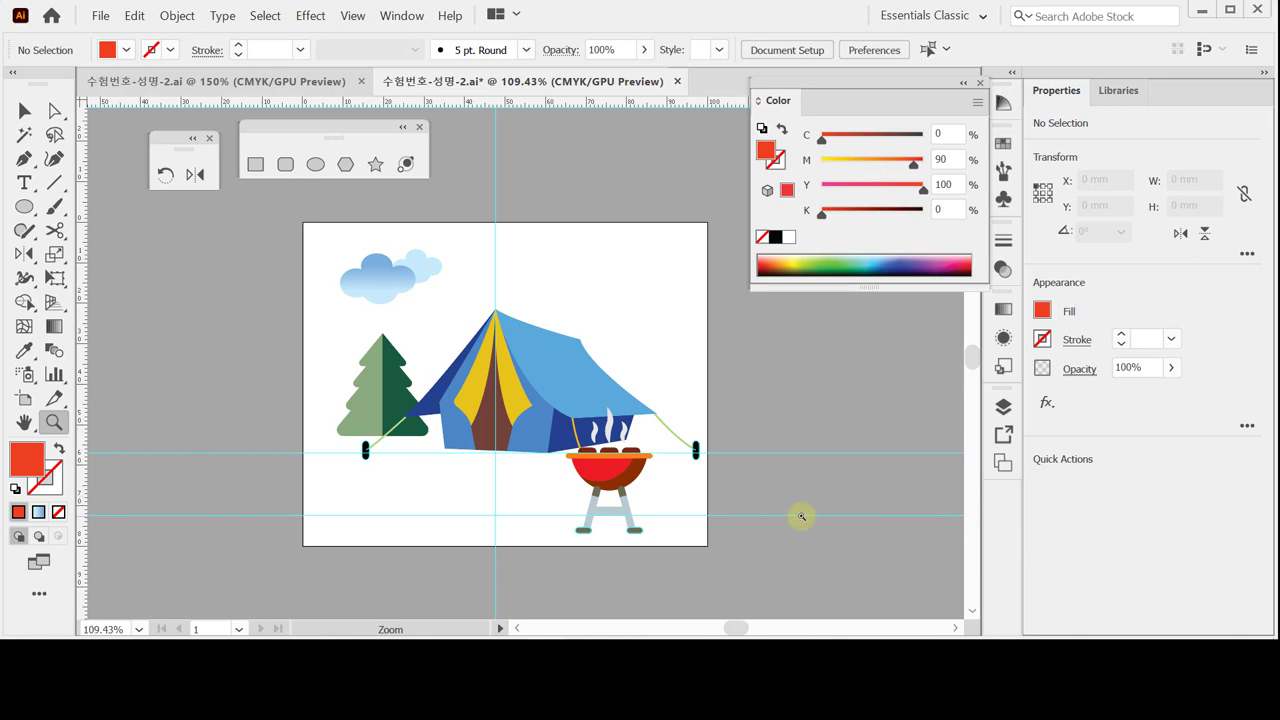
Draw a horizontal line about 95.5 mm long just below the tent, with a stroke colour of C 0, M 40, Y 70, K 90.
{"action": "left_click", "coordinate": [57, 181]}
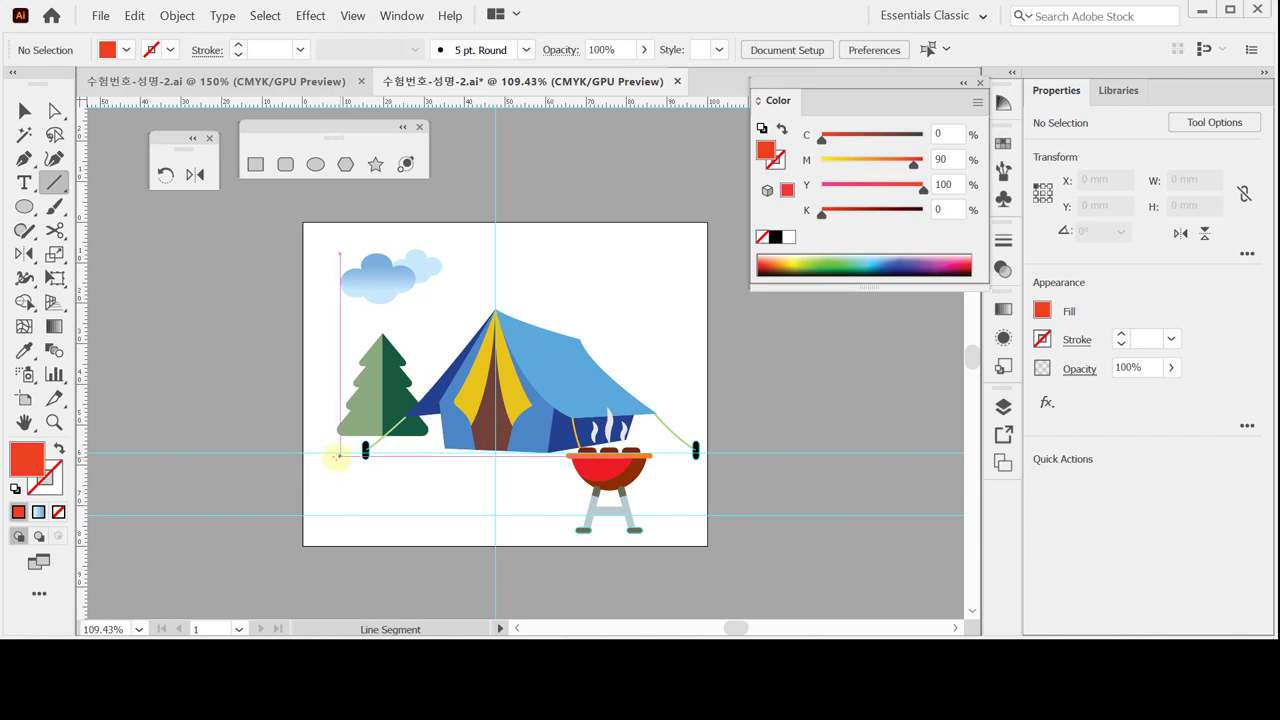
{"action": "left_click_drag", "start_coordinate": [320, 458], "coordinate": [705, 456]}
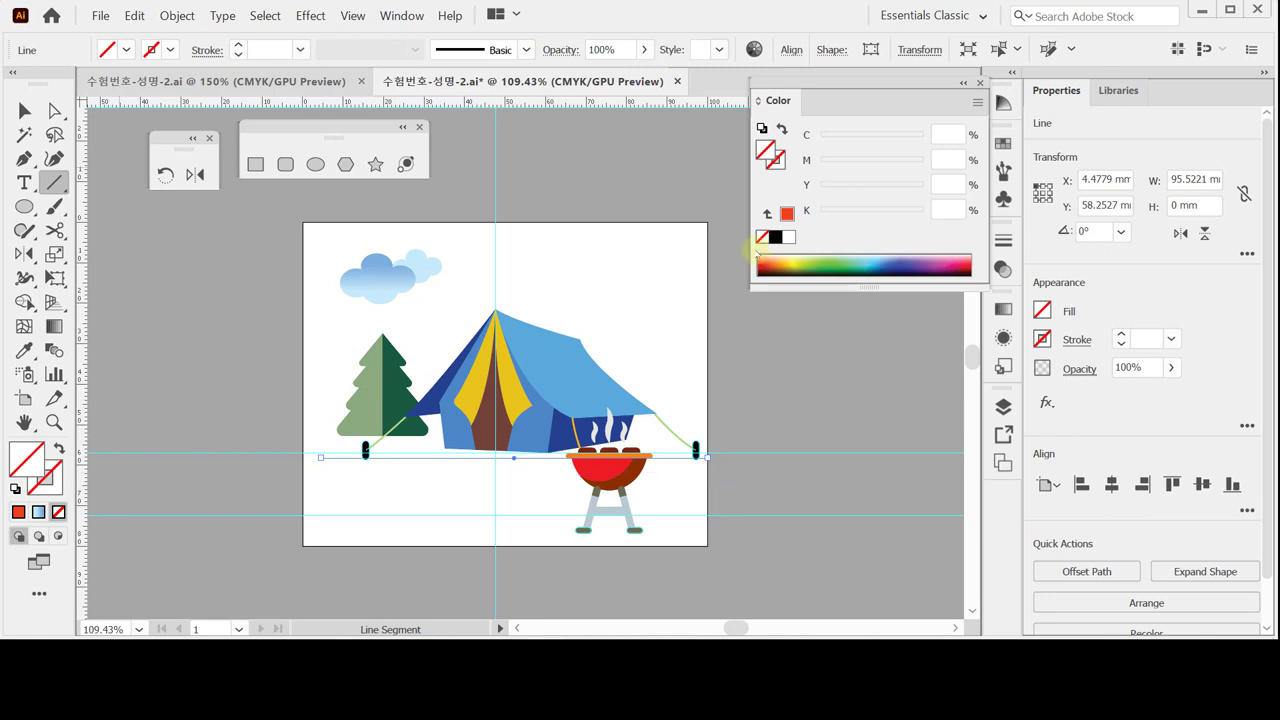
{"action": "left_click", "coordinate": [775, 161]}
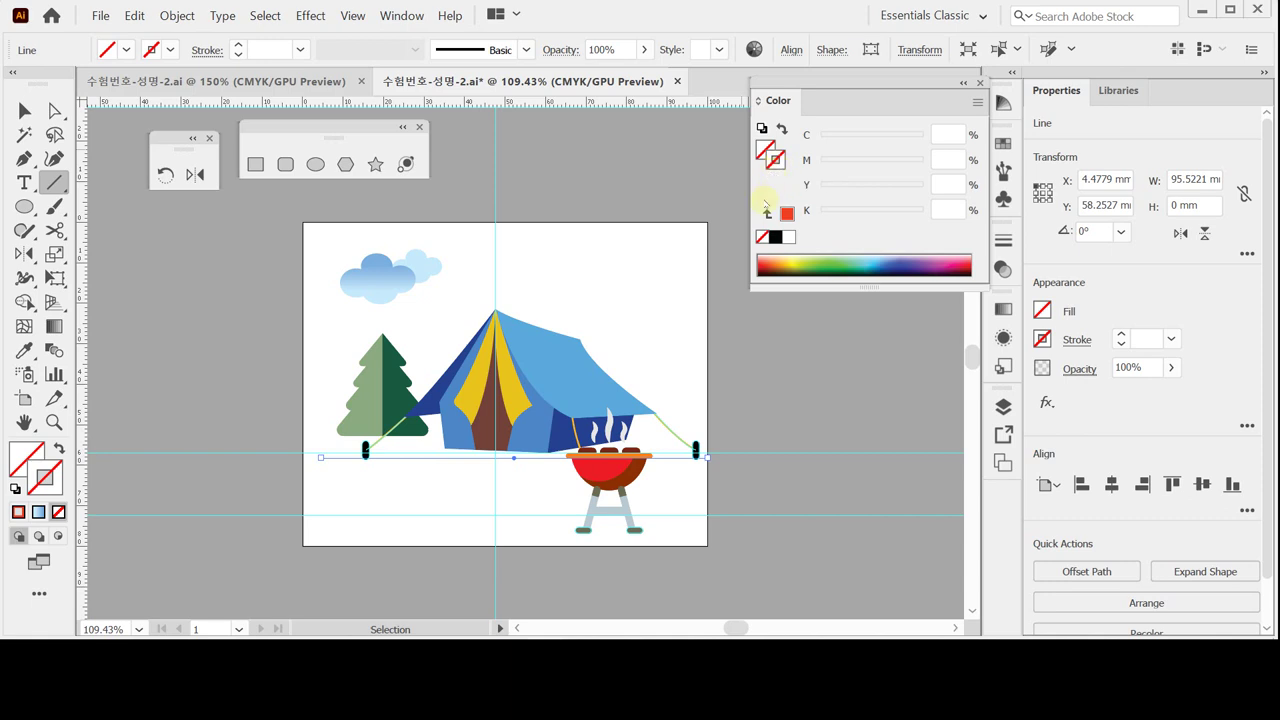
{"action": "left_click", "coordinate": [949, 159]}
{"action": "type", "text": "40"}
{"action": "key", "text": "Tab"}
{"action": "type", "text": "70"}
{"action": "key", "text": "Tab"}
{"action": "type", "text": "9"}
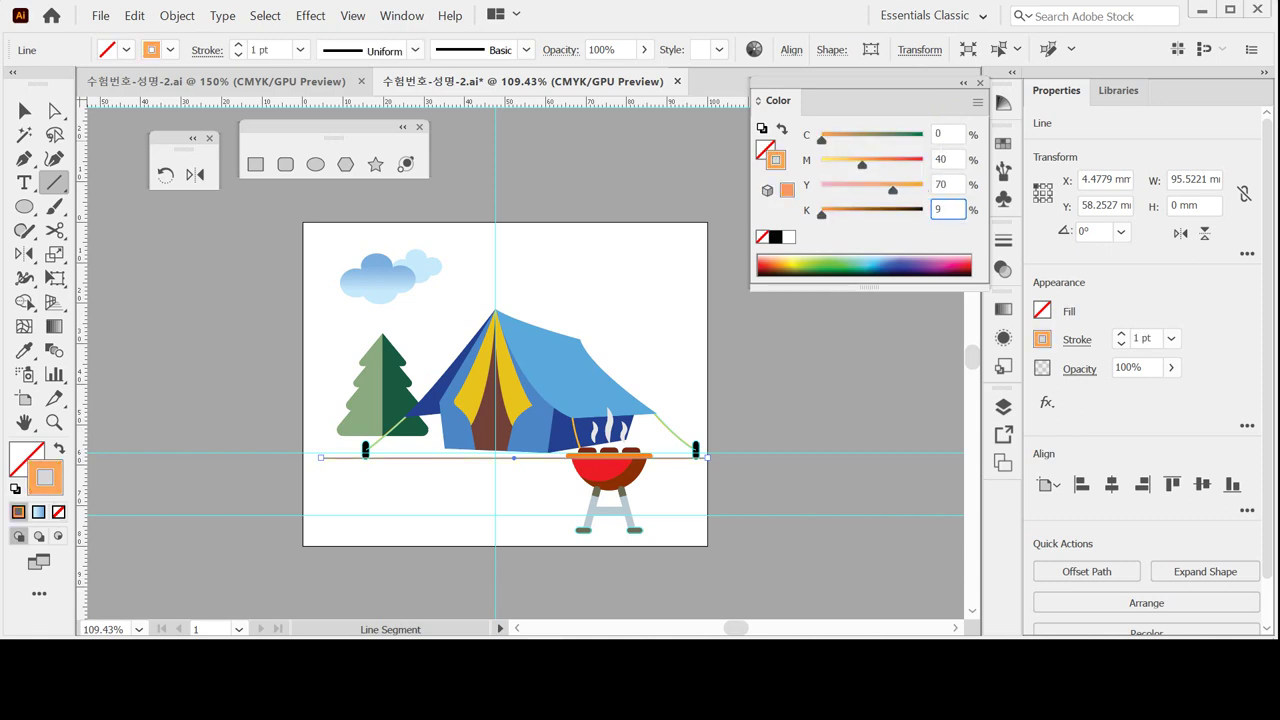
{"action": "type", "text": "0"}
{"action": "key", "text": "Tab"}
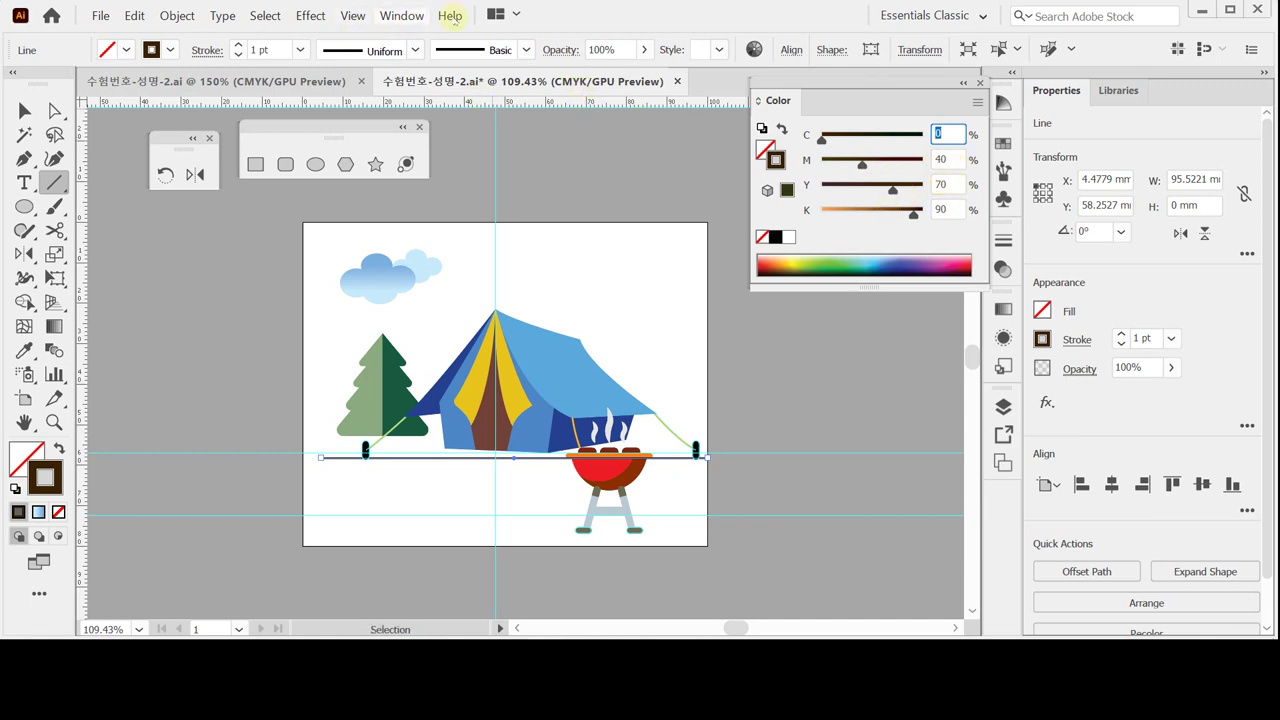
Collapse the colour settings, open the Artistic_Watercolor brush library, and enlarge it to show more brushes.
{"action": "double_click", "coordinate": [778, 100]}
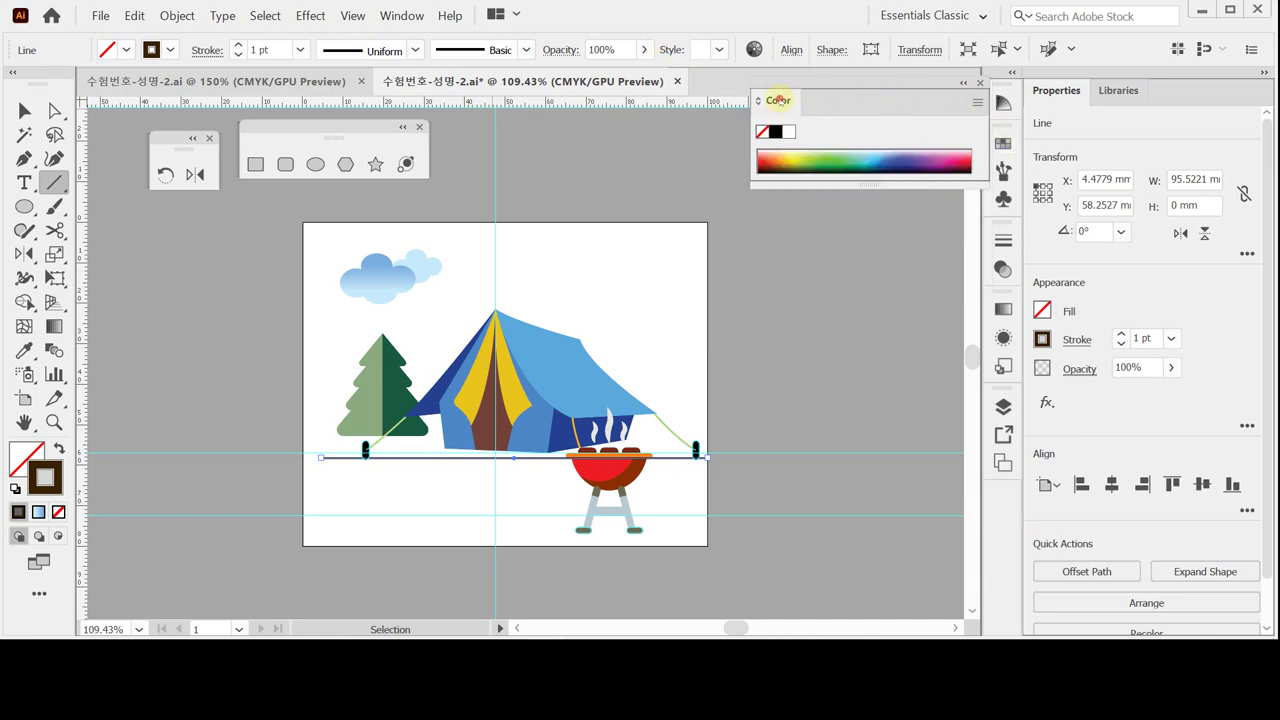
{"action": "double_click", "coordinate": [778, 100]}
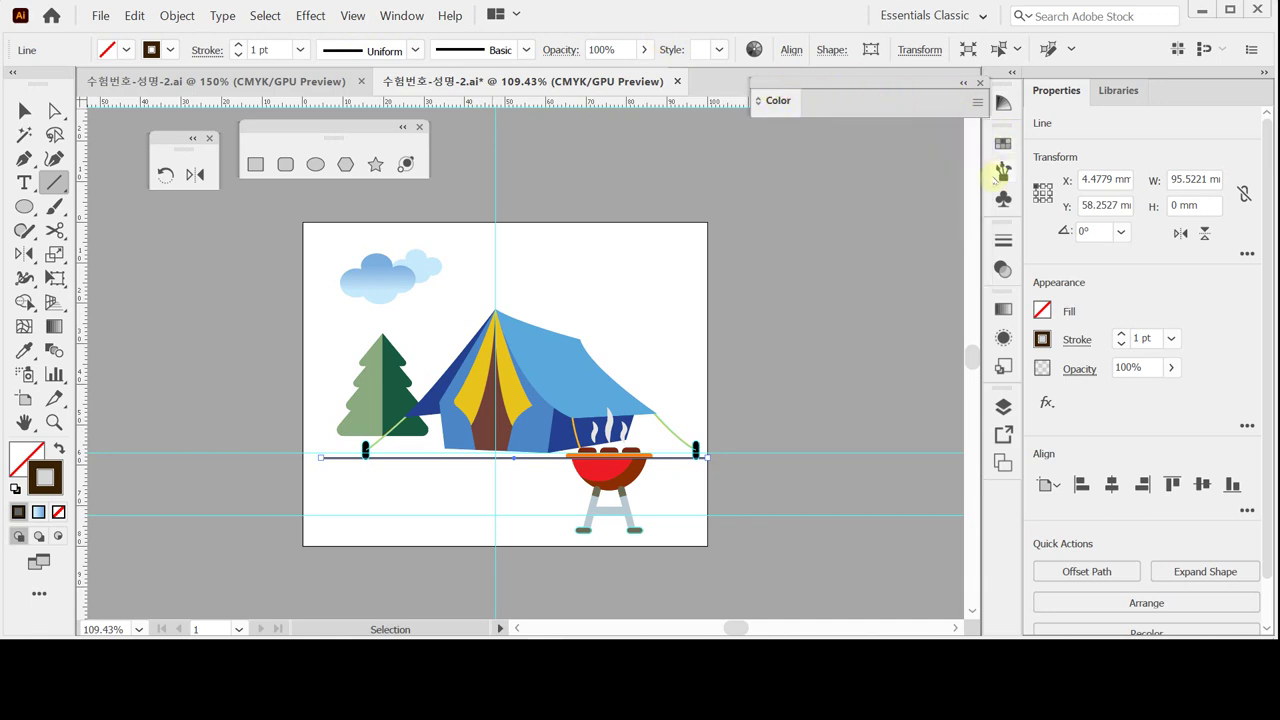
{"action": "left_click", "coordinate": [1002, 172]}
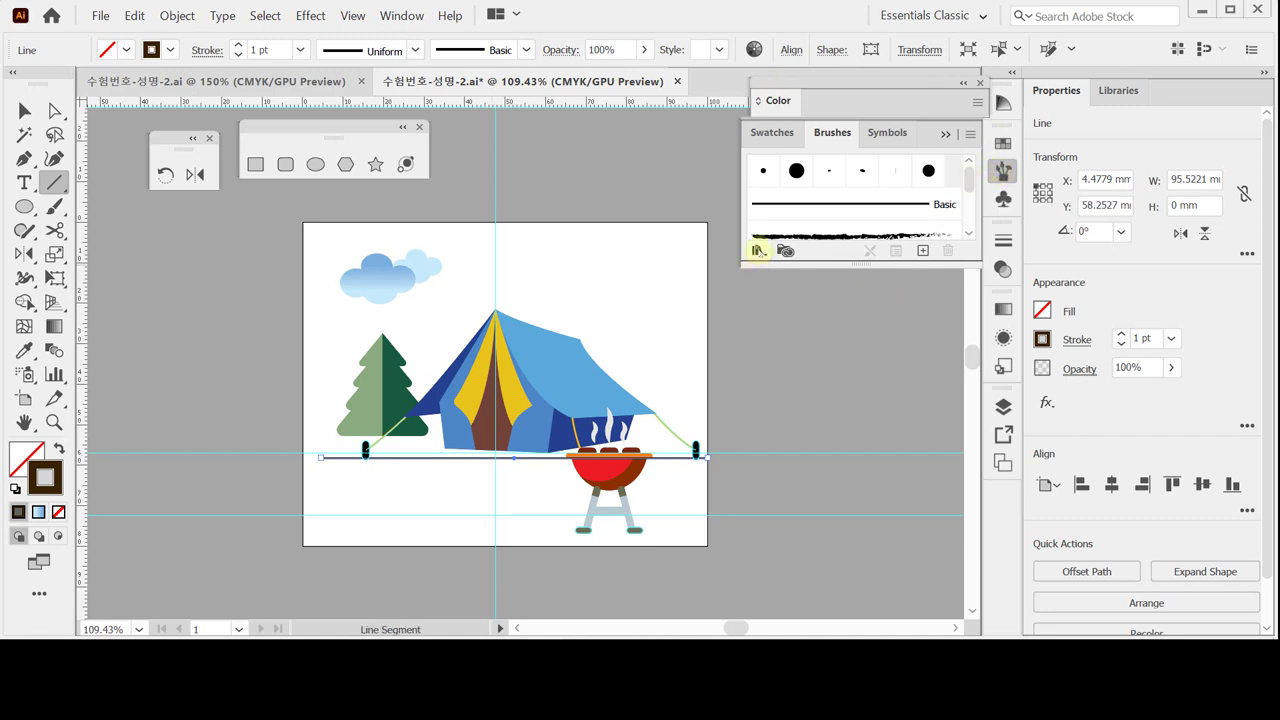
{"action": "left_click", "coordinate": [758, 250]}
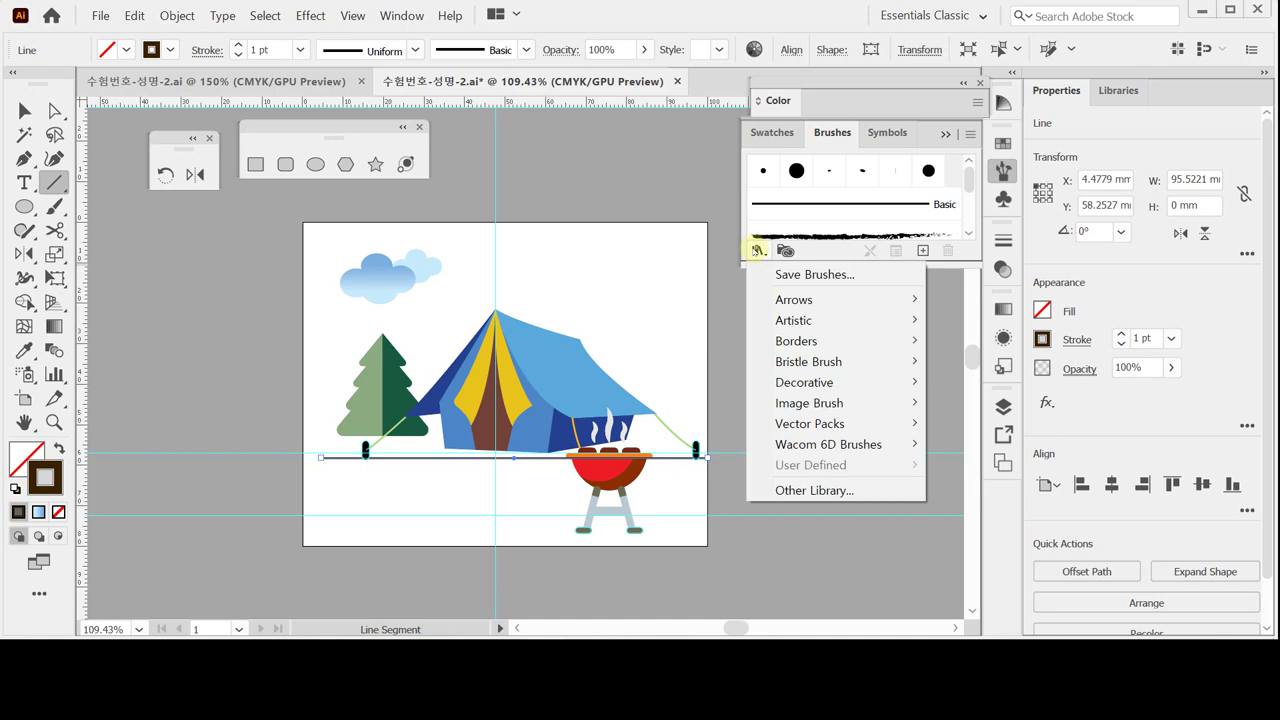
{"action": "mouse_move", "coordinate": [797, 318]}
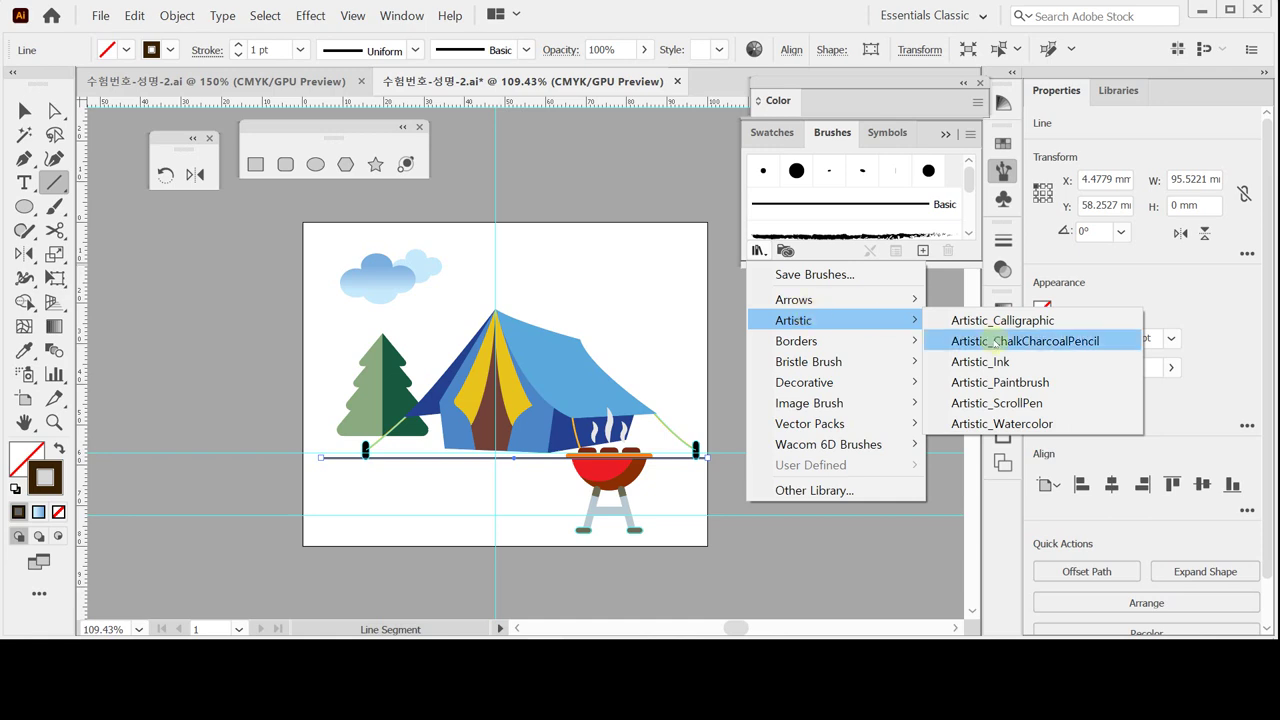
{"action": "left_click", "coordinate": [998, 420]}
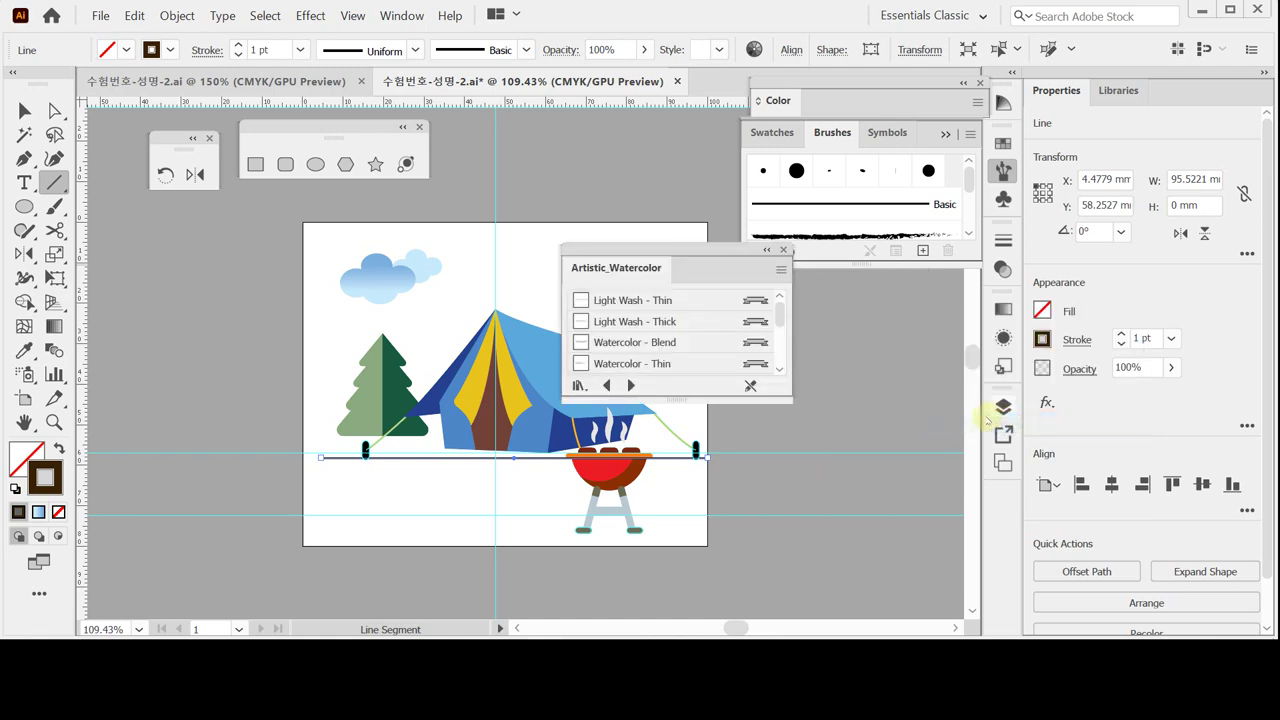
{"action": "left_click_drag", "start_coordinate": [785, 398], "coordinate": [796, 537]}
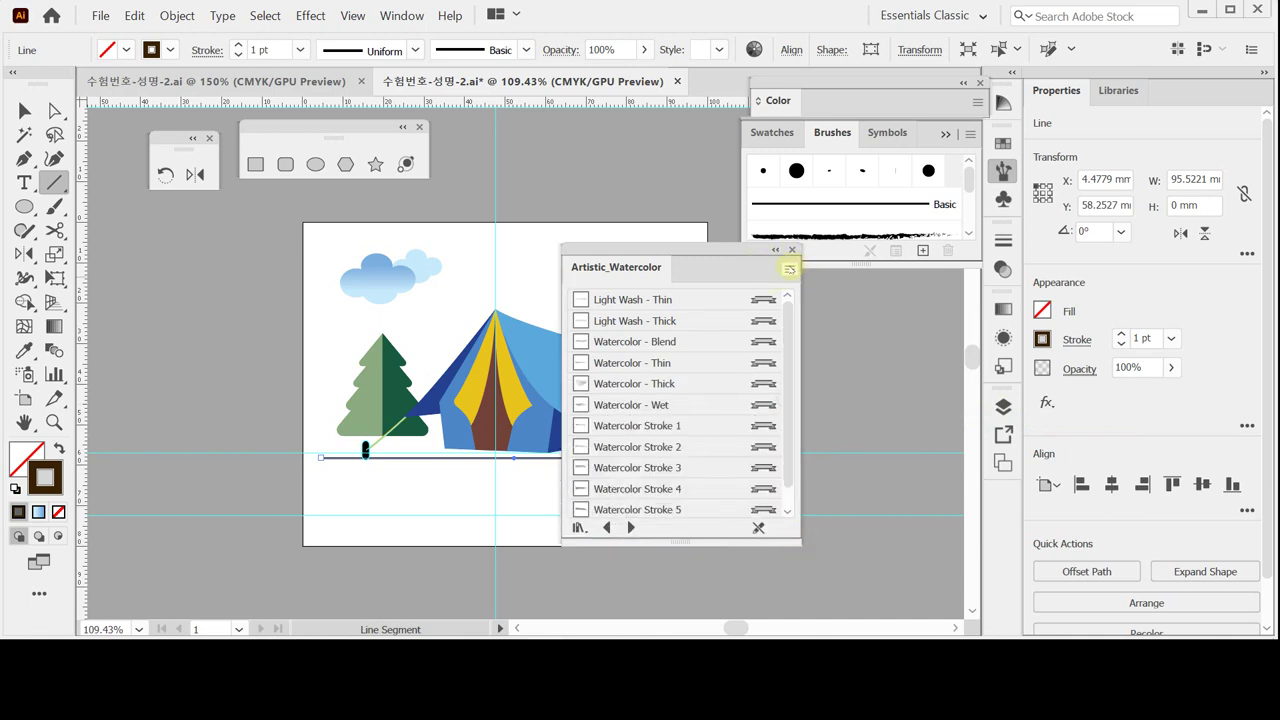
Compare the watercolor brushes as thumbnails, return to list view, and apply Watercolor Stroke 3 to the ground line.
{"action": "left_click", "coordinate": [789, 268]}
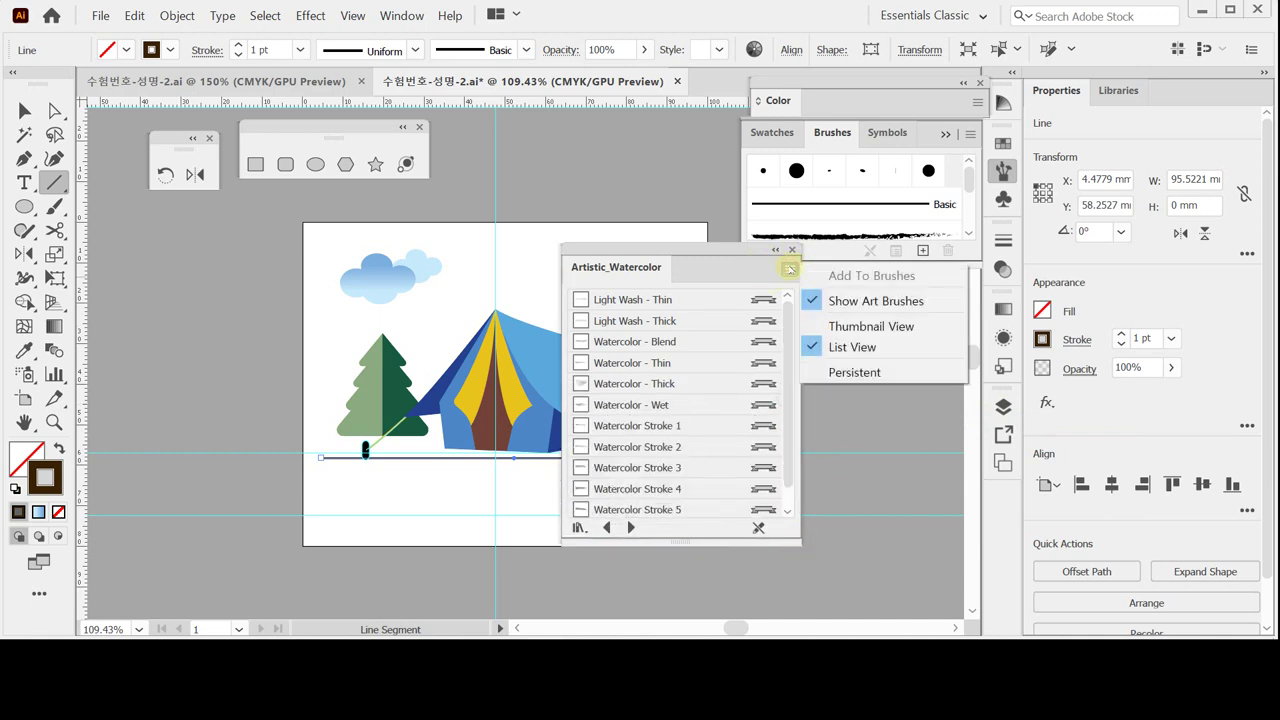
{"action": "left_click", "coordinate": [838, 326]}
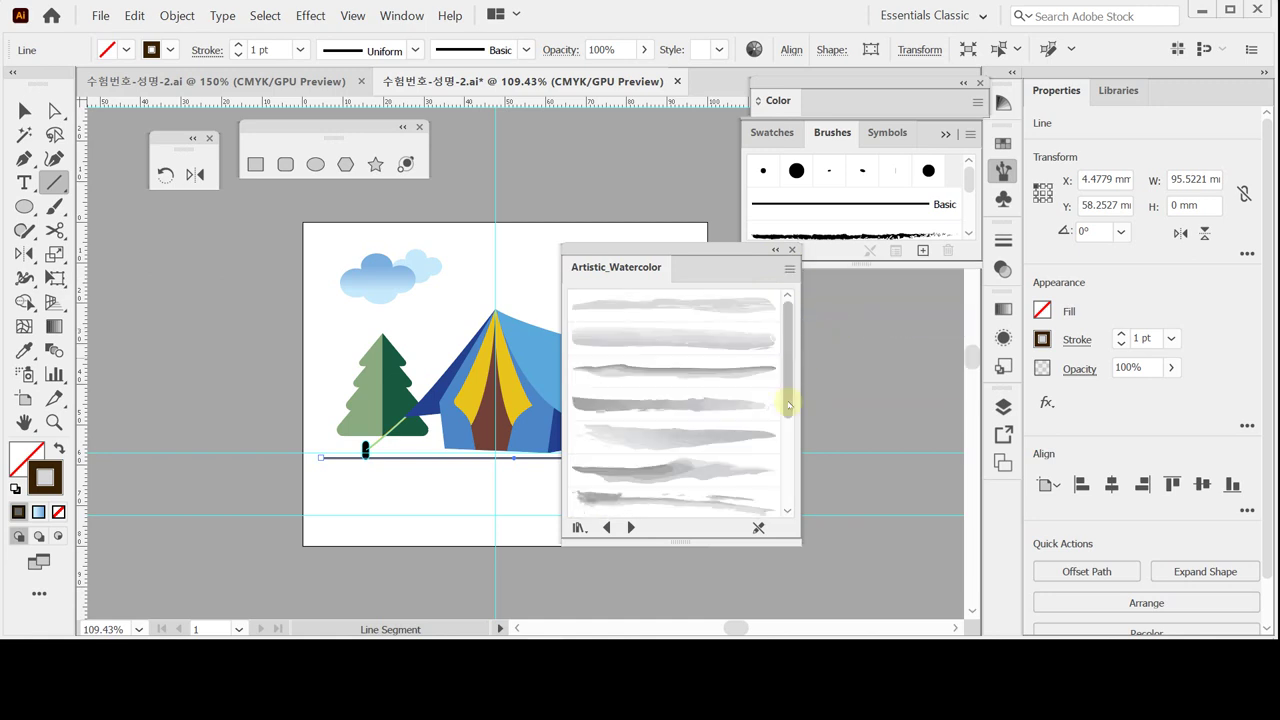
{"action": "left_click_drag", "start_coordinate": [785, 397], "coordinate": [795, 483]}
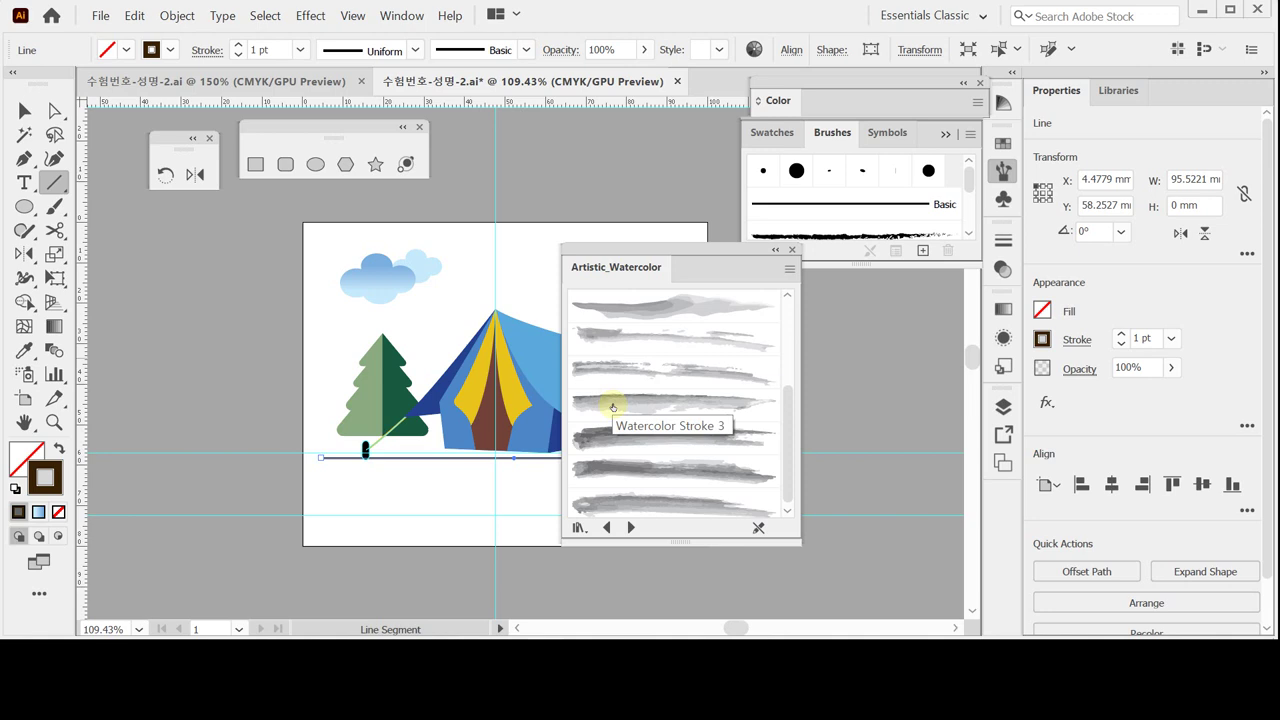
{"action": "left_click", "coordinate": [789, 269]}
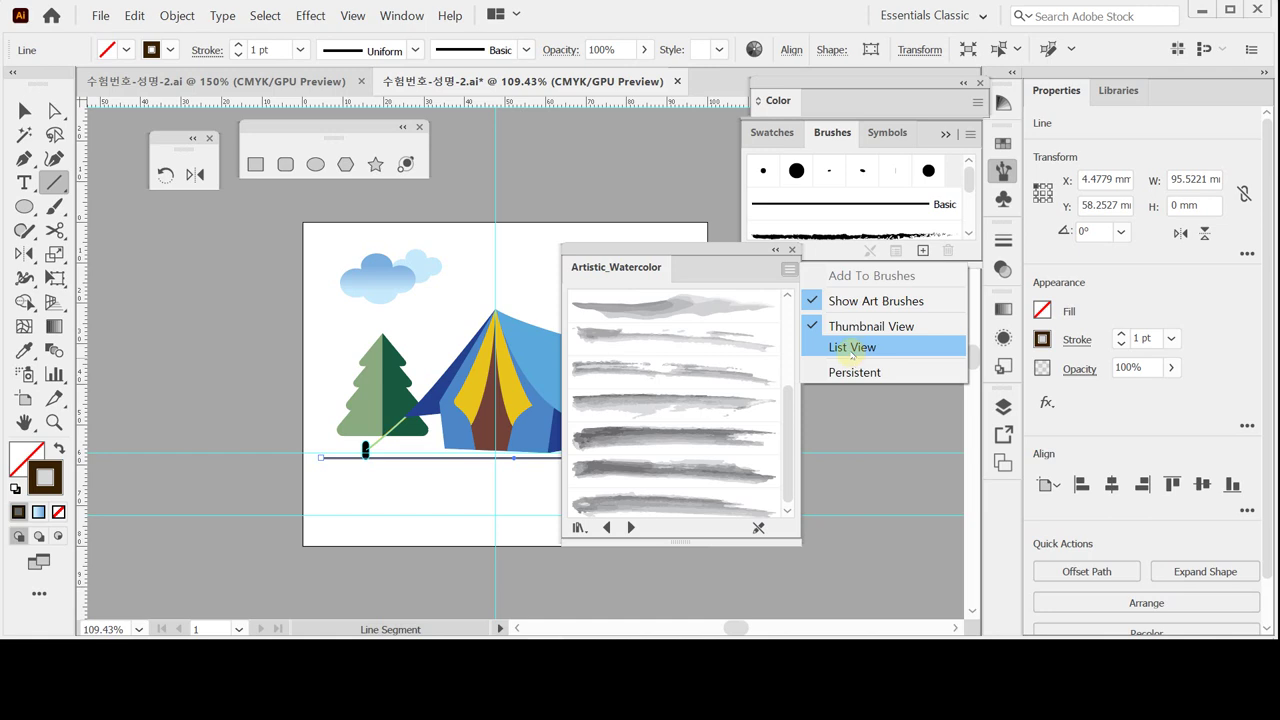
{"action": "left_click", "coordinate": [852, 348]}
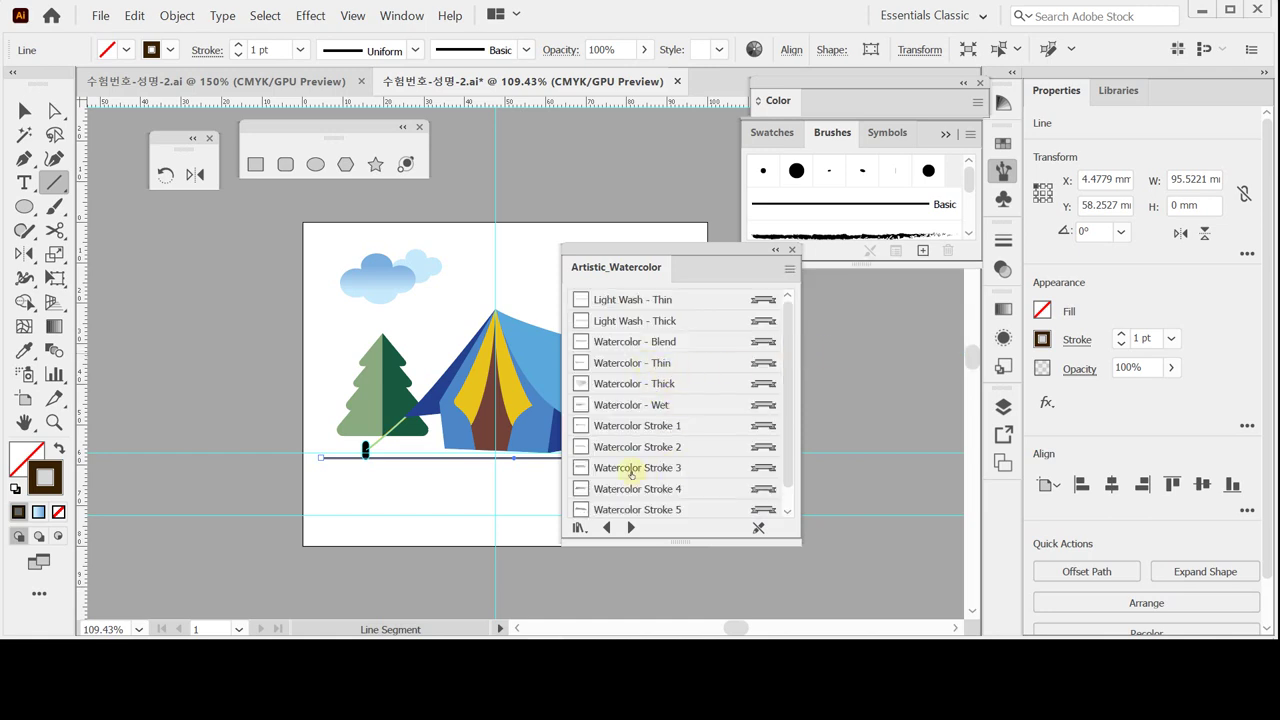
{"action": "left_click", "coordinate": [631, 470]}
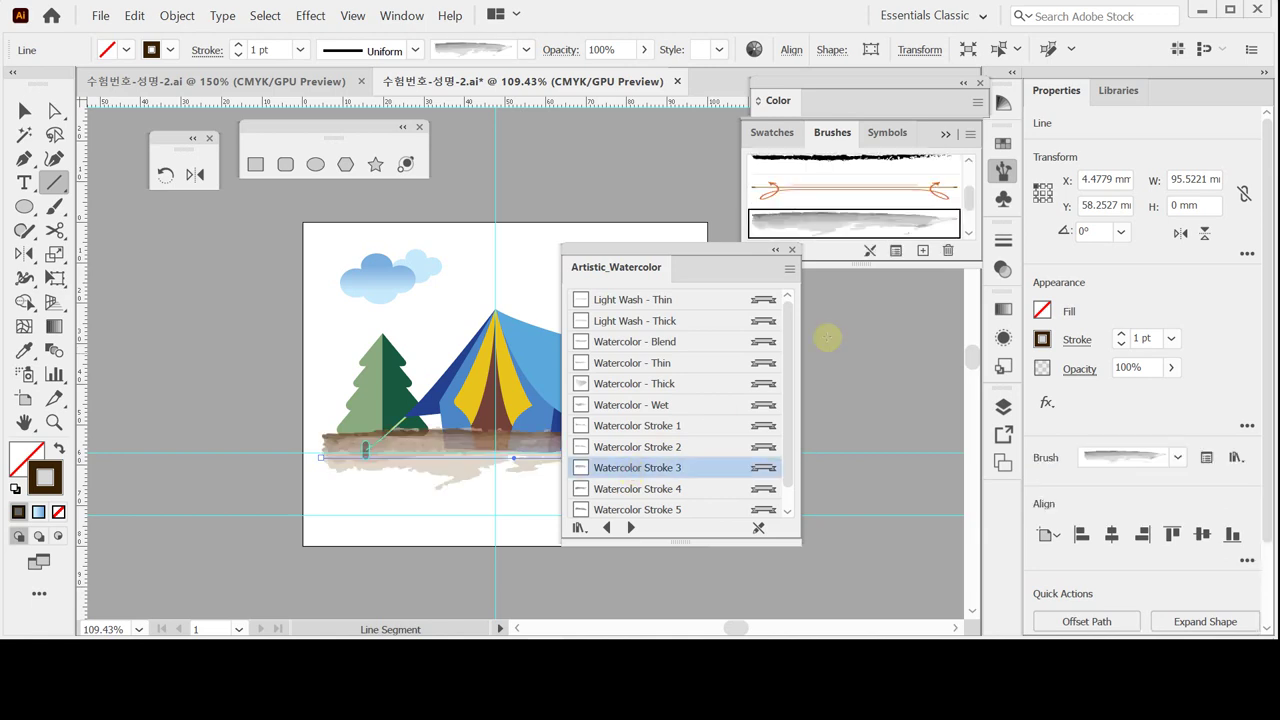
{"action": "left_click_drag", "start_coordinate": [706, 254], "coordinate": [868, 294]}
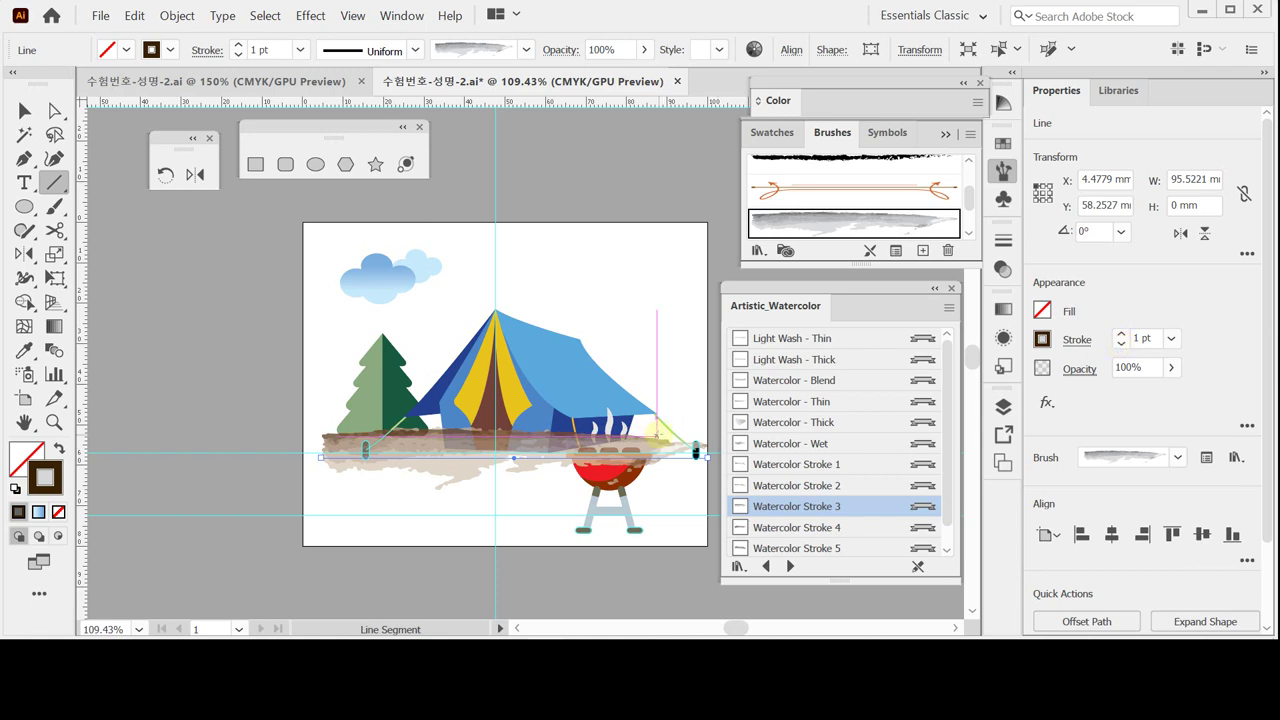
Try a second Watercolor Stroke 3 line, about 87.9 mm long and drawn right to left below the barbecue grill, then delete it.
{"action": "key", "text": "ctrl+shift+a"}
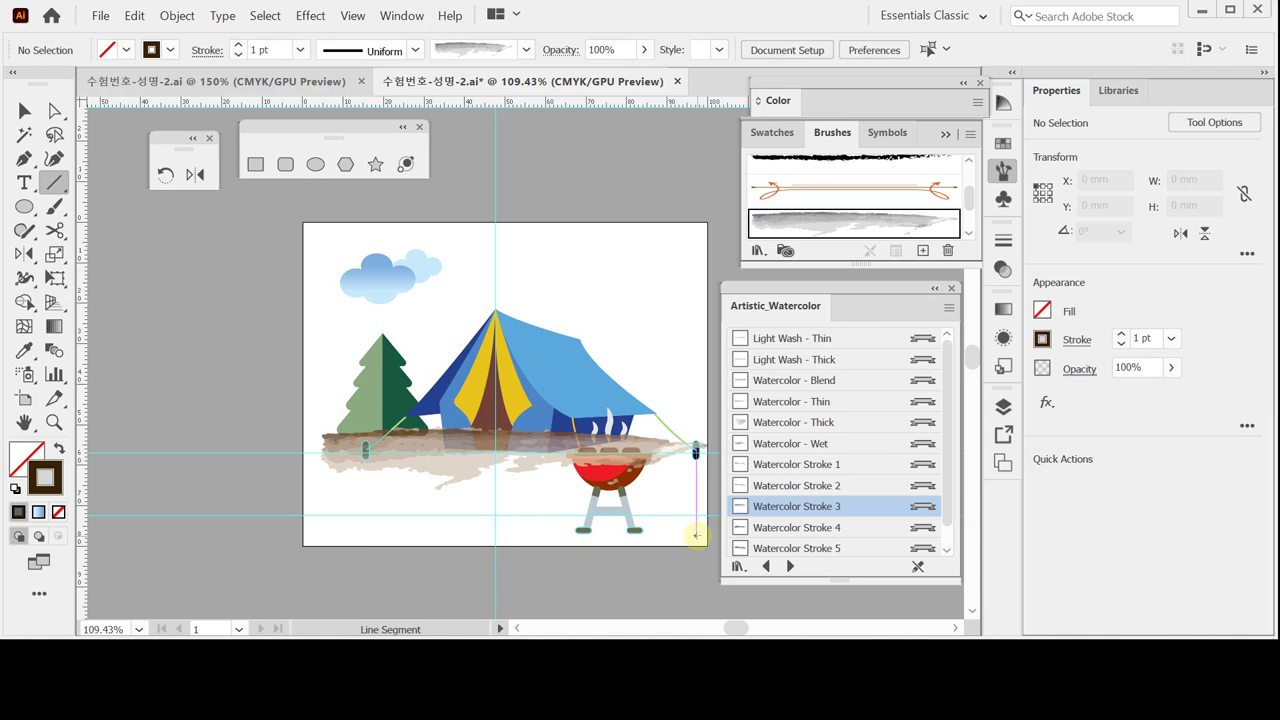
{"action": "left_click_drag", "start_coordinate": [592, 530], "coordinate": [340, 536]}
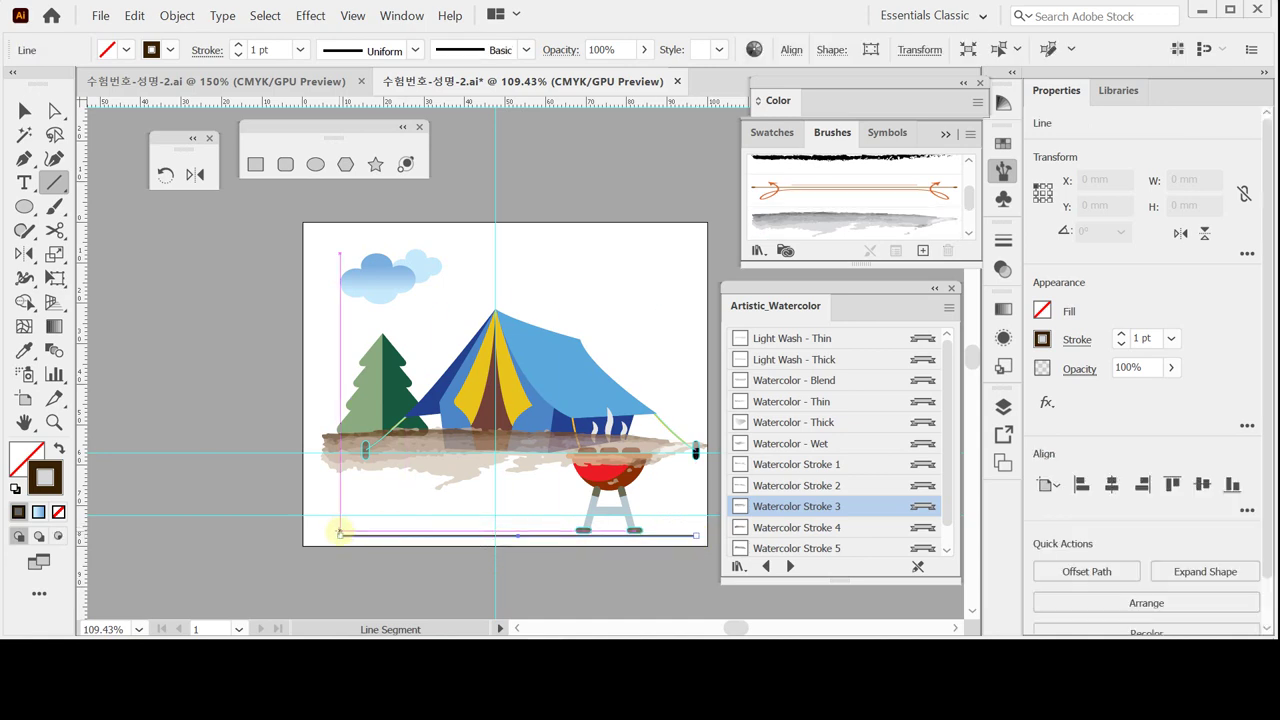
{"action": "left_click", "coordinate": [866, 220]}
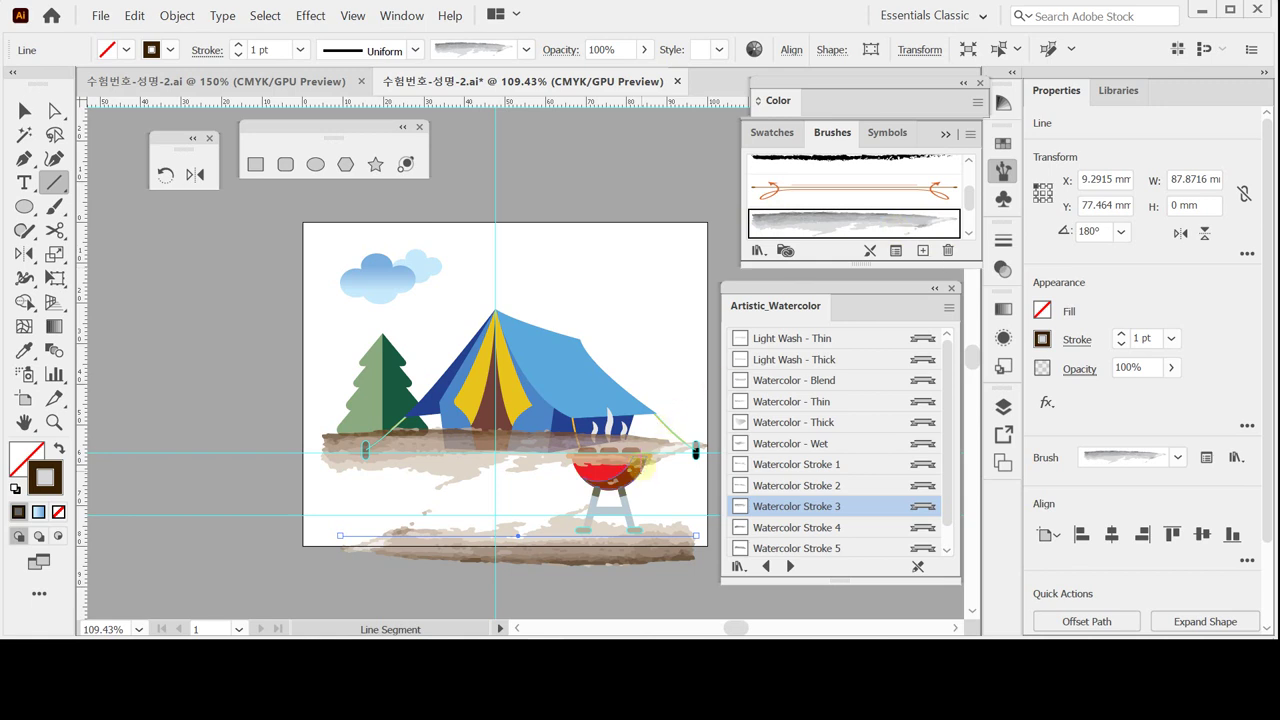
{"action": "key", "text": "Delete"}
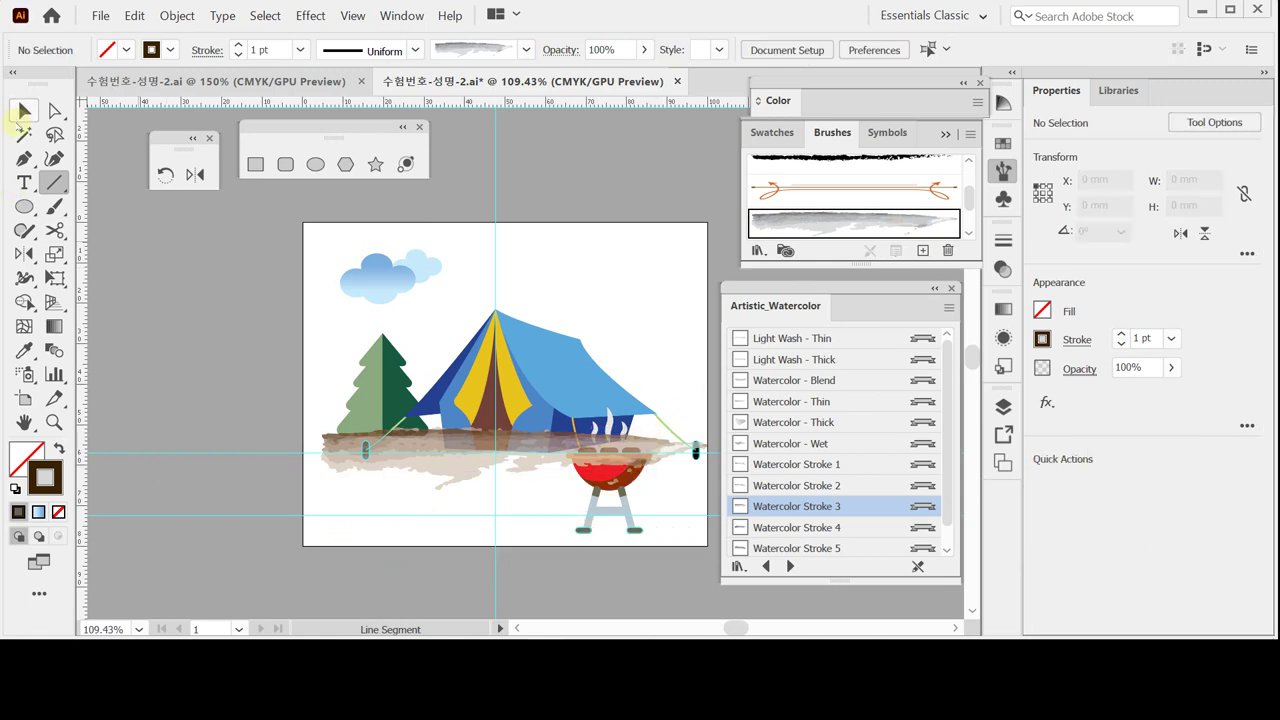
Send the brushed ground line and the tree behind the tent and grill, save the document, and deselect everything.
{"action": "left_click", "coordinate": [24, 134]}
{"action": "left_click", "coordinate": [24, 110]}
{"action": "left_click_drag", "start_coordinate": [314, 410], "coordinate": [340, 486]}
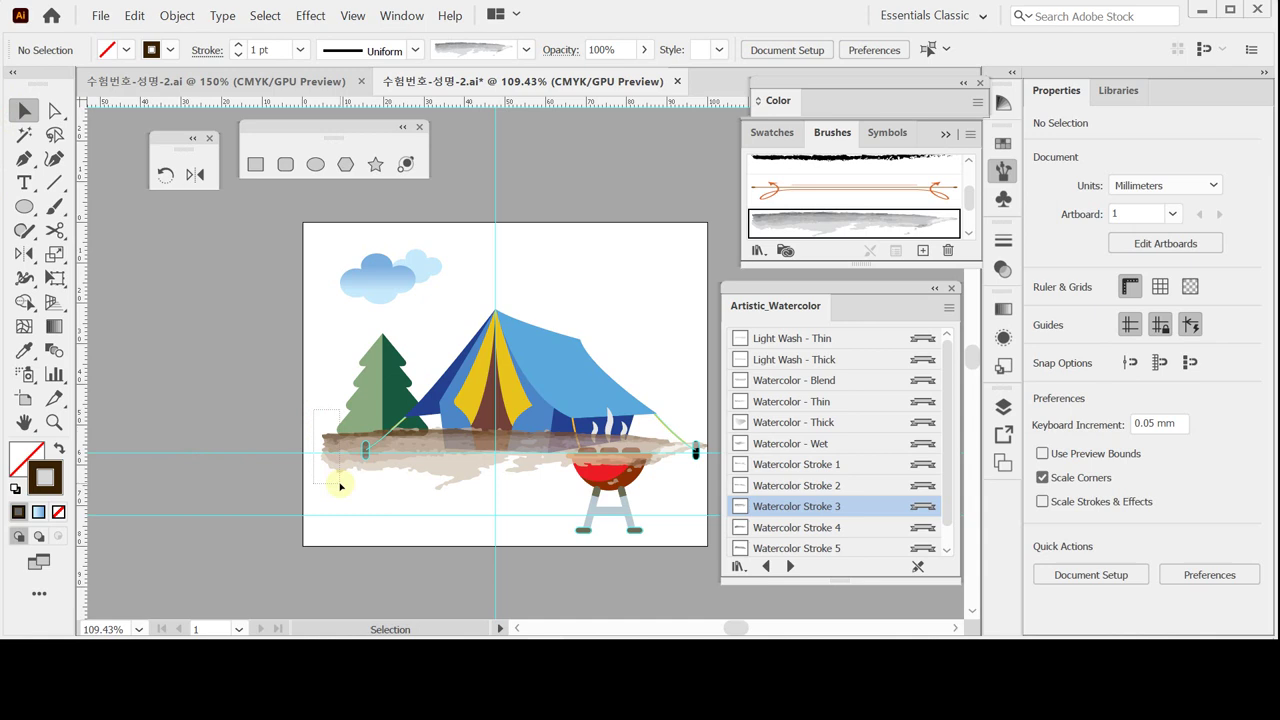
{"action": "left_click_drag", "start_coordinate": [340, 486], "coordinate": [339, 486]}
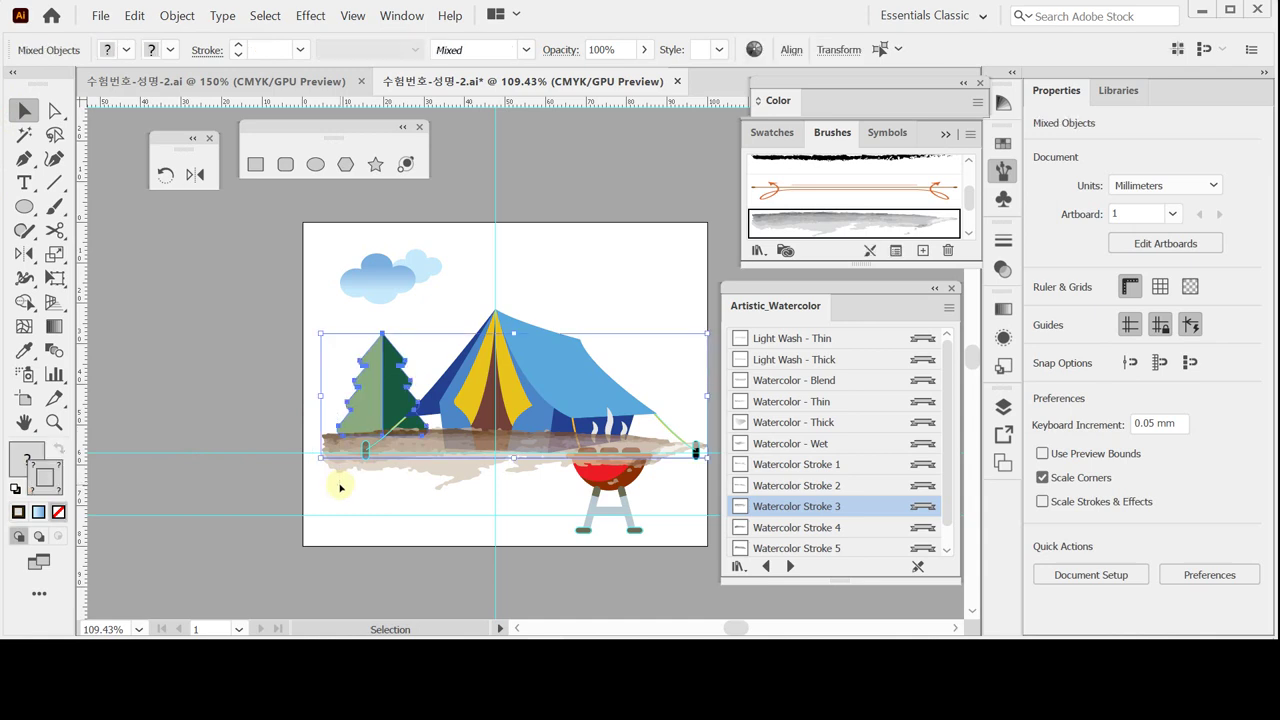
{"action": "left_click", "coordinate": [310, 395]}
{"action": "left_click_drag", "start_coordinate": [325, 423], "coordinate": [343, 494]}
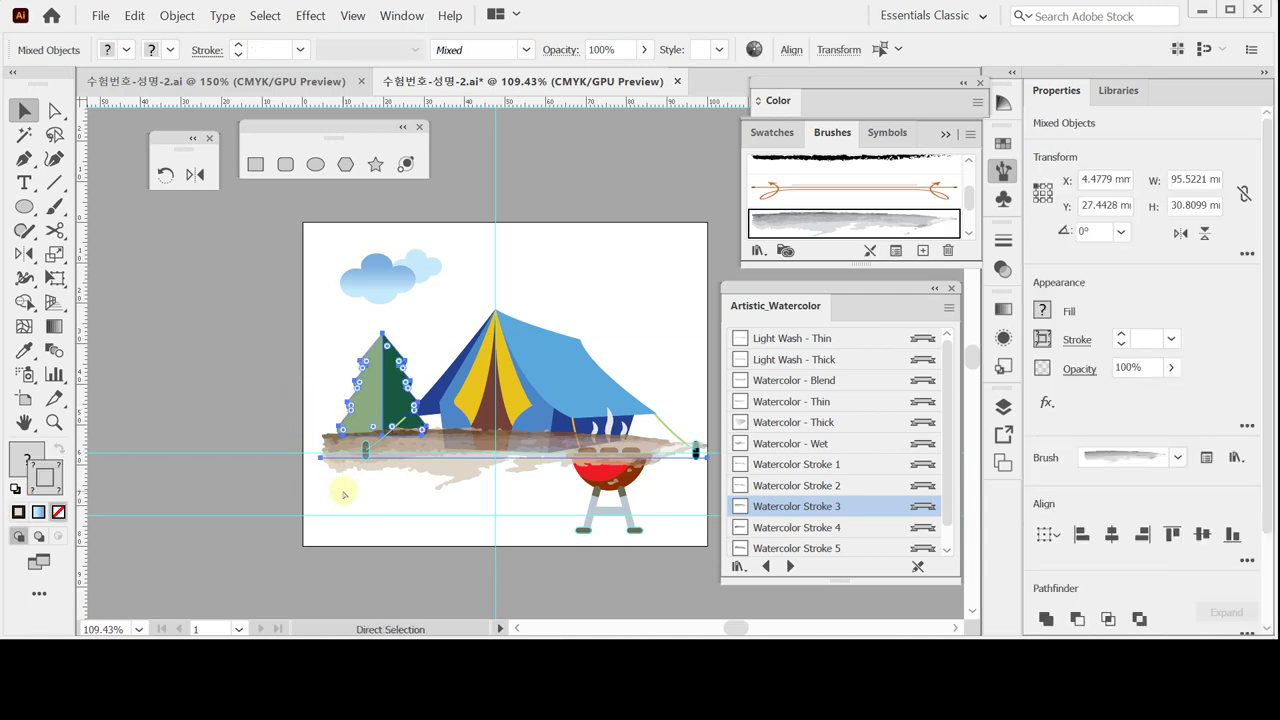
{"action": "key", "text": "ctrl+z"}
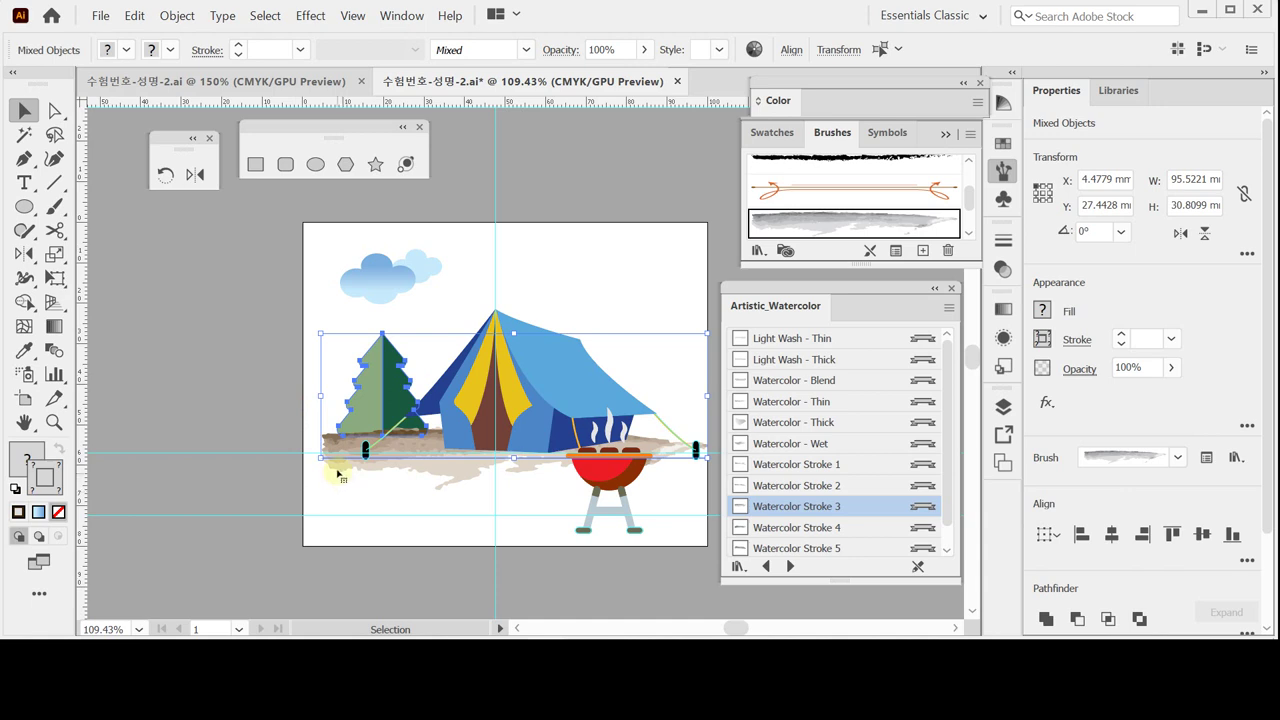
{"action": "key", "text": "a"}
{"action": "key", "text": "ctrl+s"}
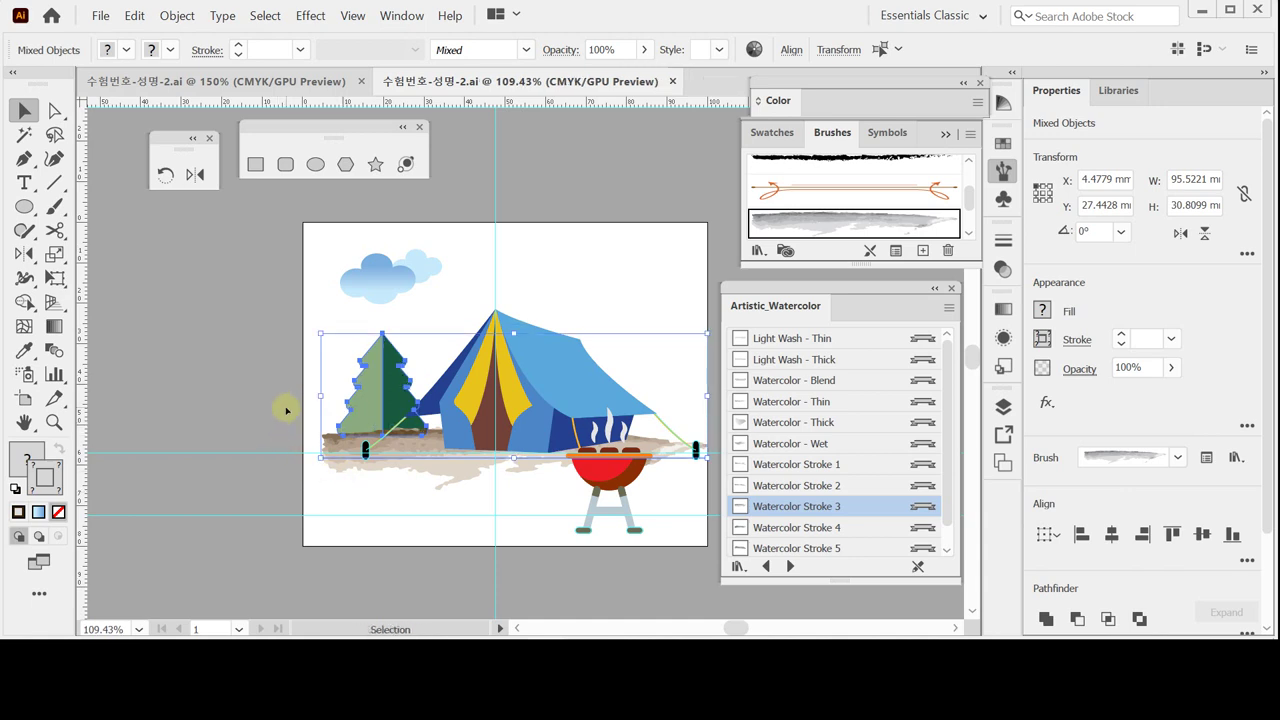
{"action": "left_click", "coordinate": [254, 362]}
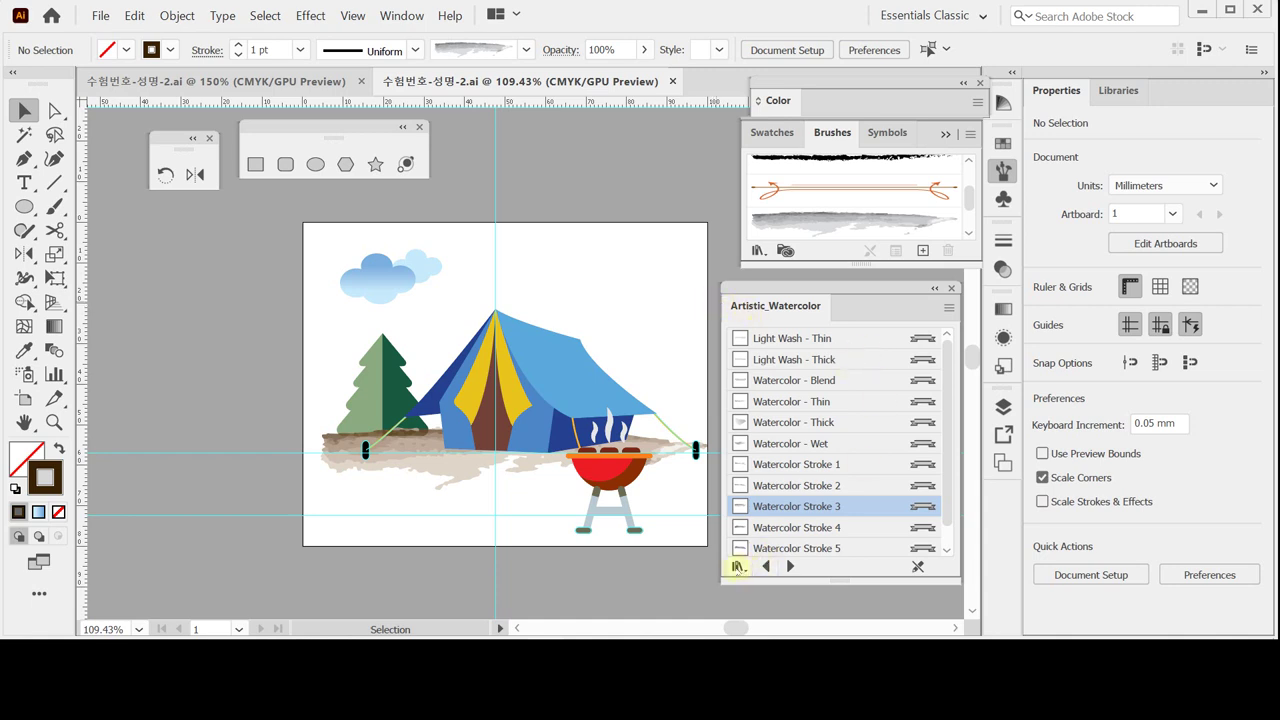
Load the Decorative_Banners and Seals brush library and show its brushes as thumbnails.
{"action": "left_click", "coordinate": [737, 567]}
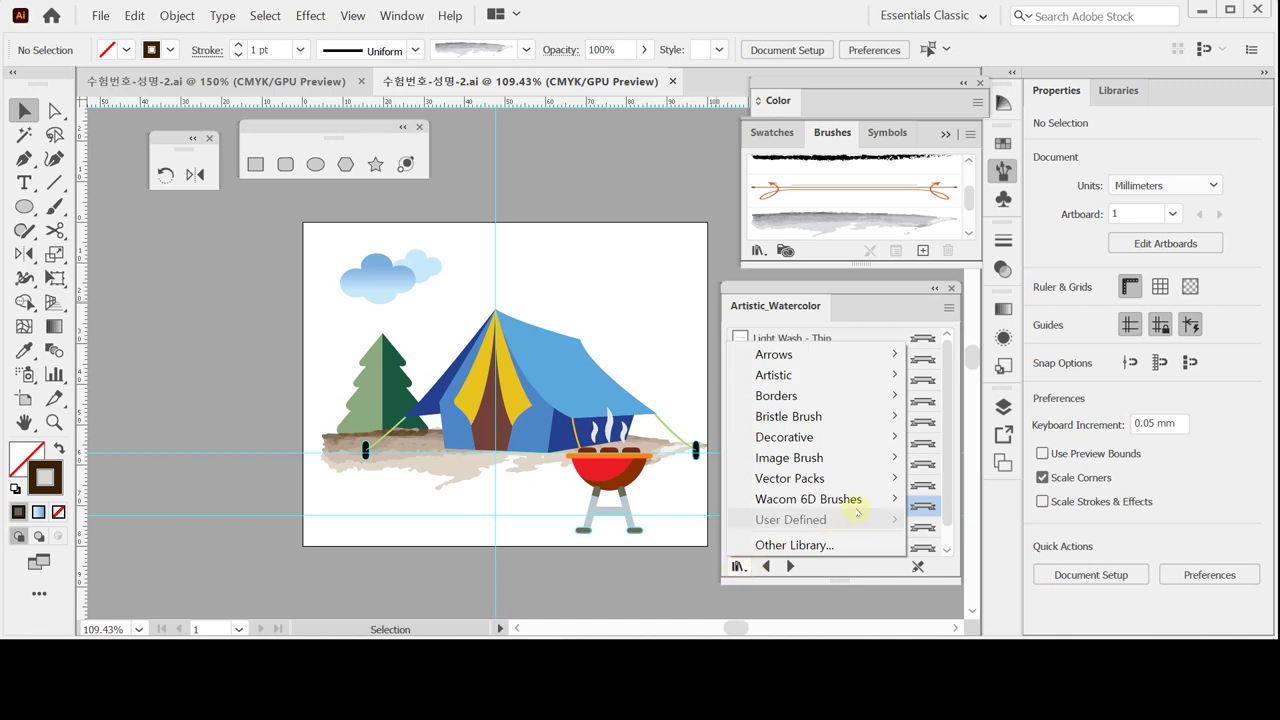
{"action": "mouse_move", "coordinate": [857, 441]}
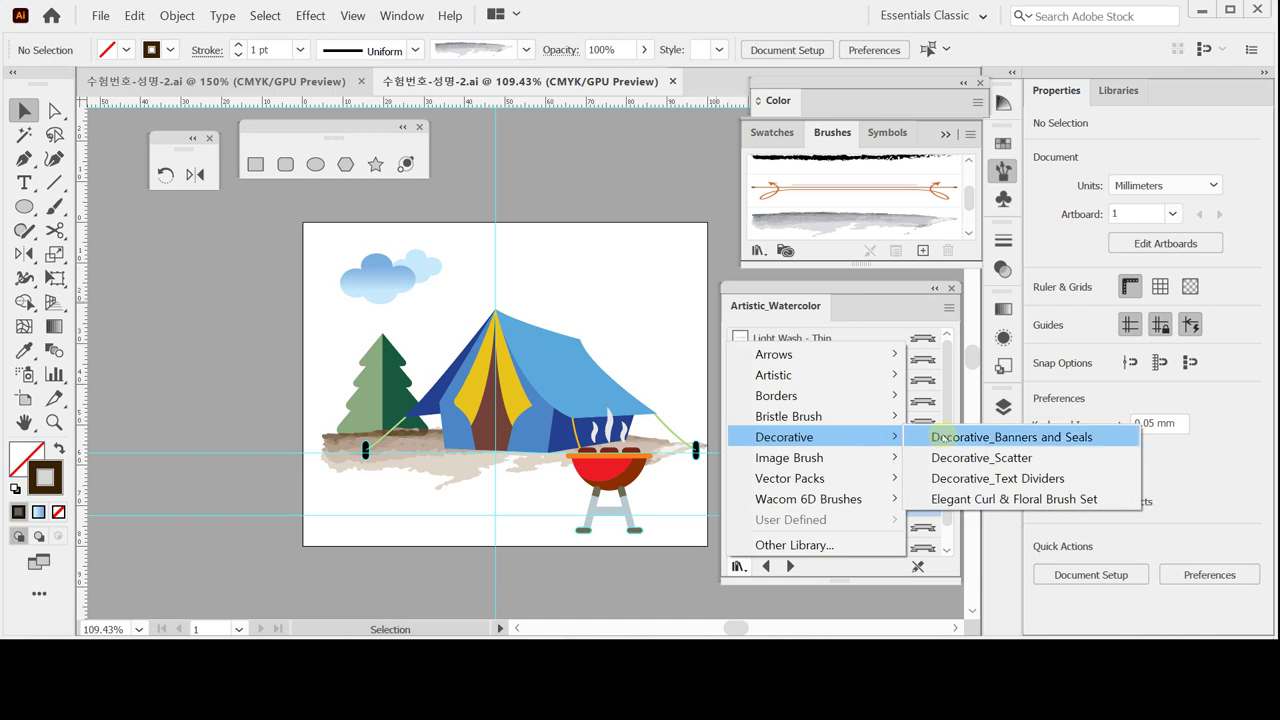
{"action": "left_click", "coordinate": [1000, 438]}
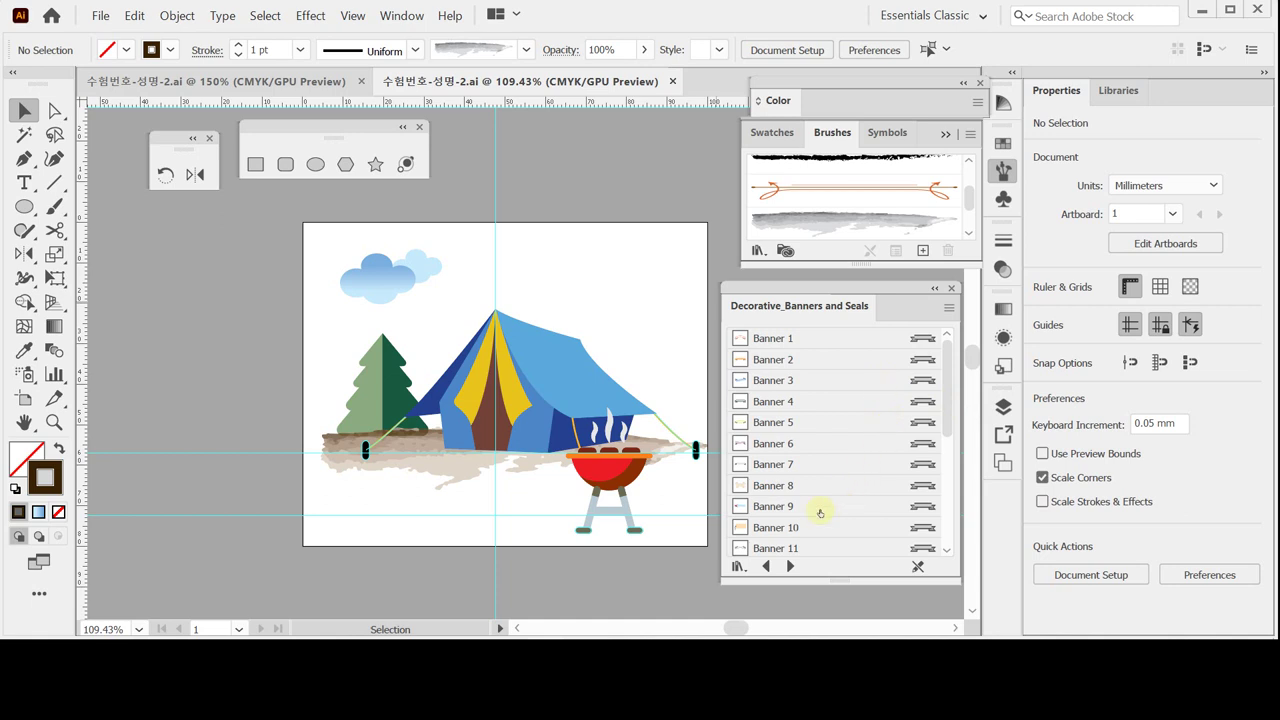
{"action": "scroll", "coordinate": [817, 513], "scroll_direction": "down", "scroll_amount": 2}
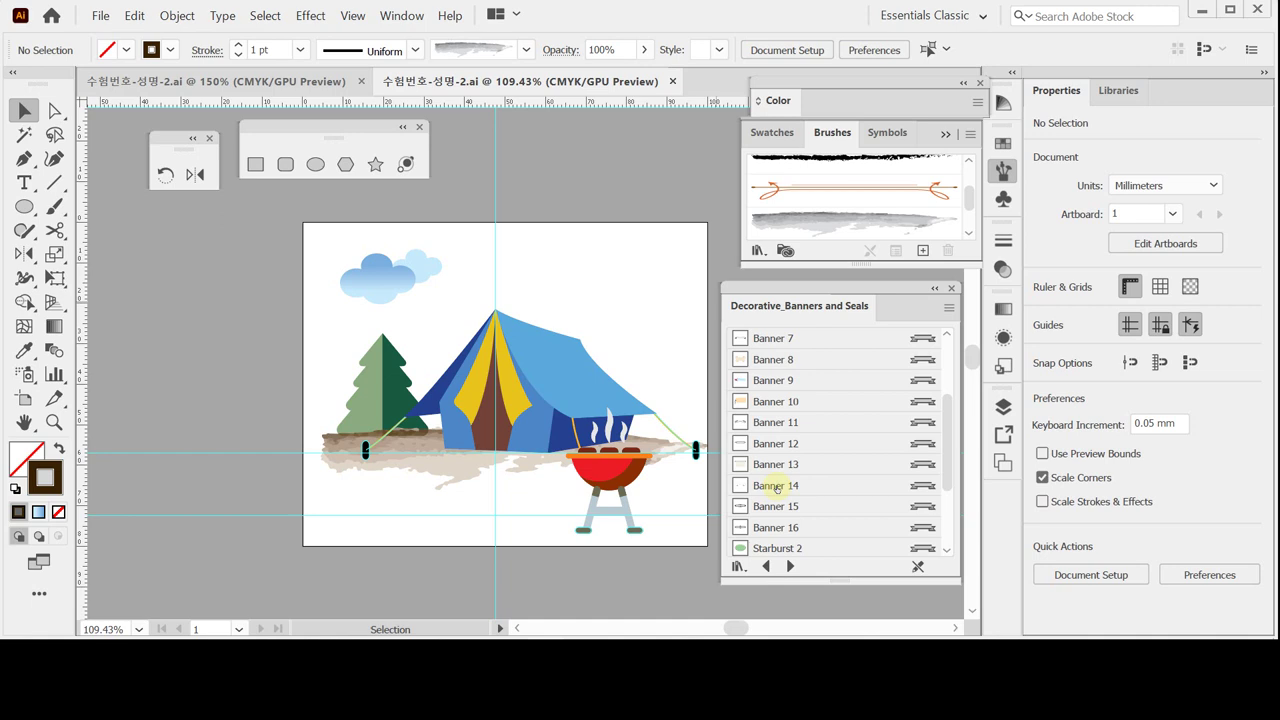
{"action": "left_click", "coordinate": [948, 307]}
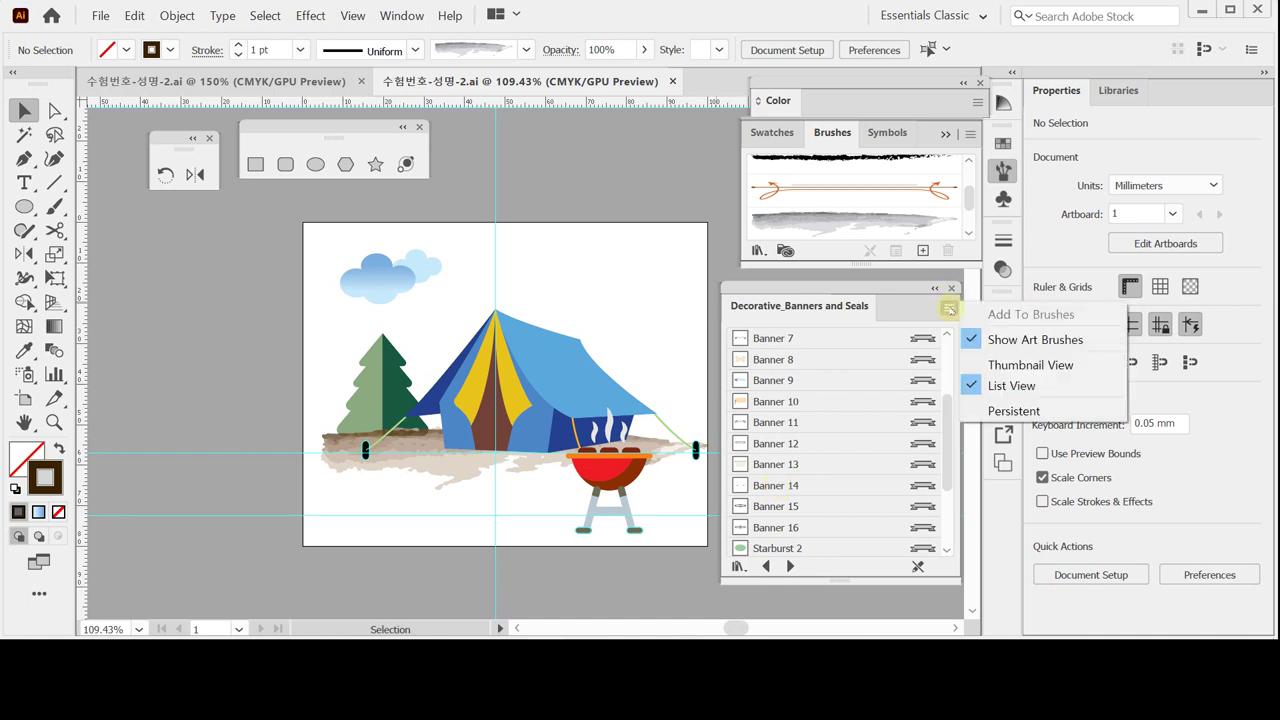
{"action": "left_click", "coordinate": [1010, 366]}
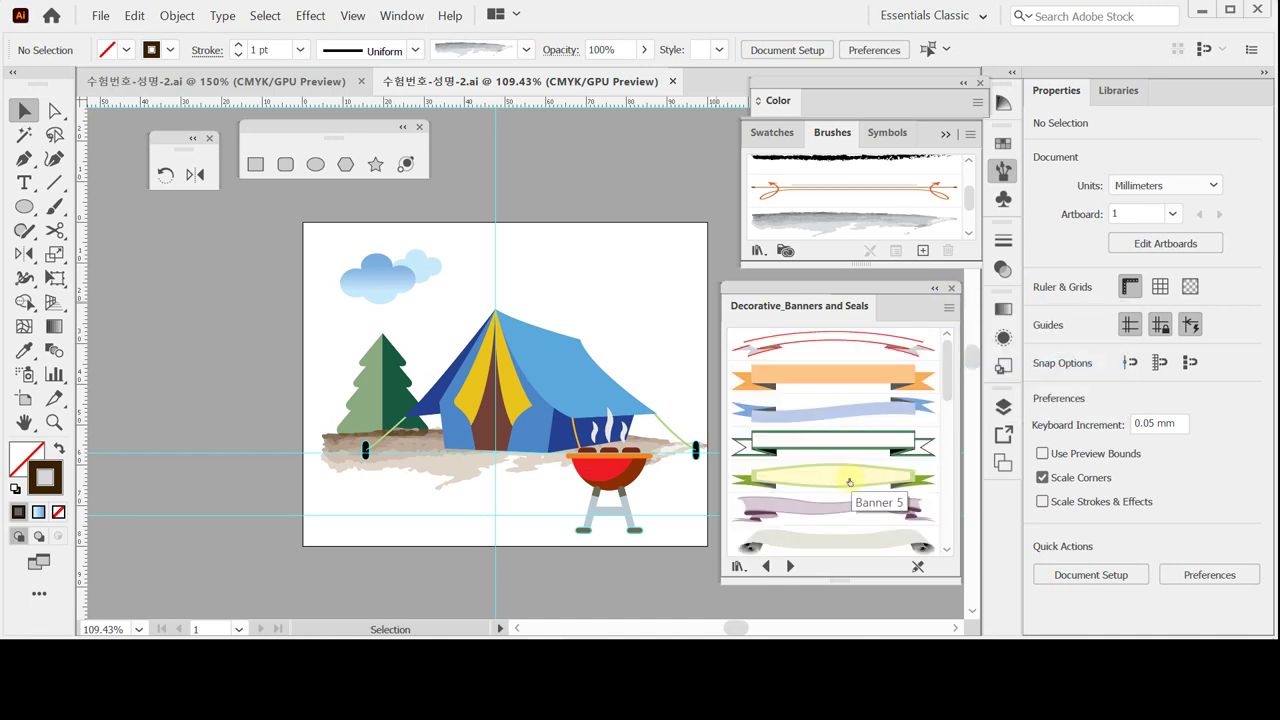
Add the Banner 14 brush to the document's brushes and close the banner library.
{"action": "scroll", "coordinate": [843, 511], "scroll_direction": "down", "scroll_amount": 3}
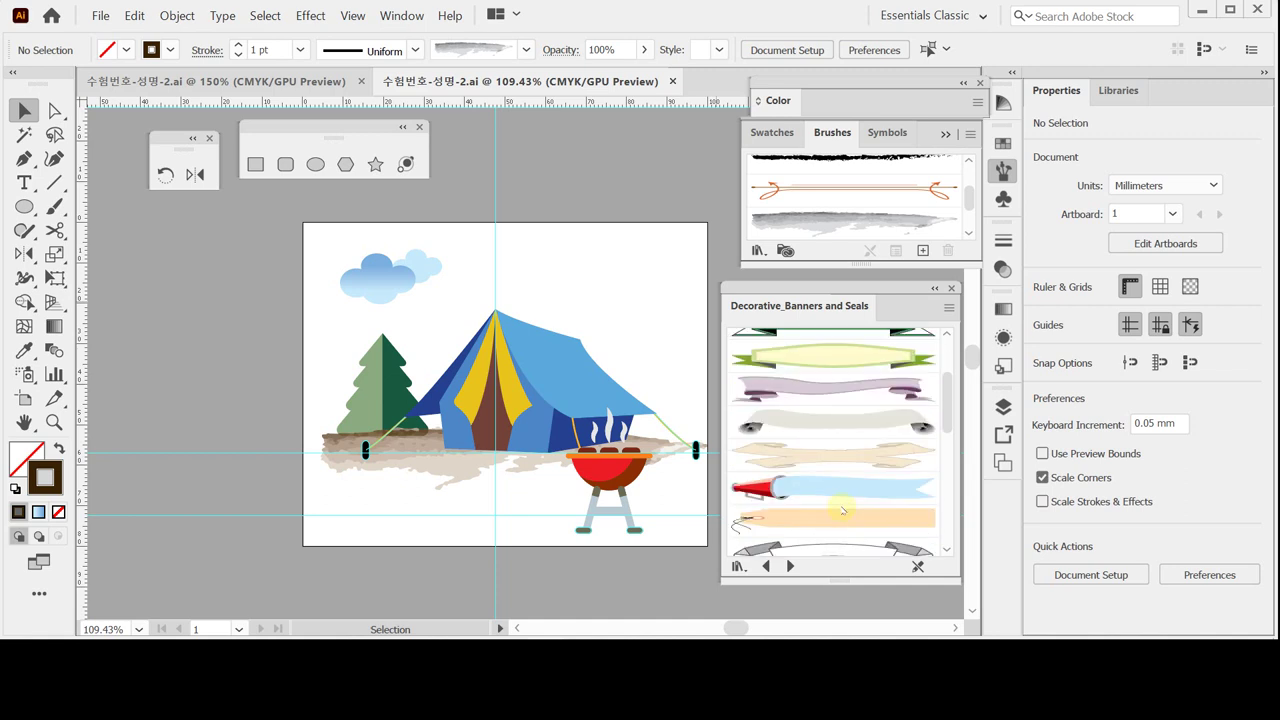
{"action": "scroll", "coordinate": [843, 511], "scroll_direction": "down", "scroll_amount": 3}
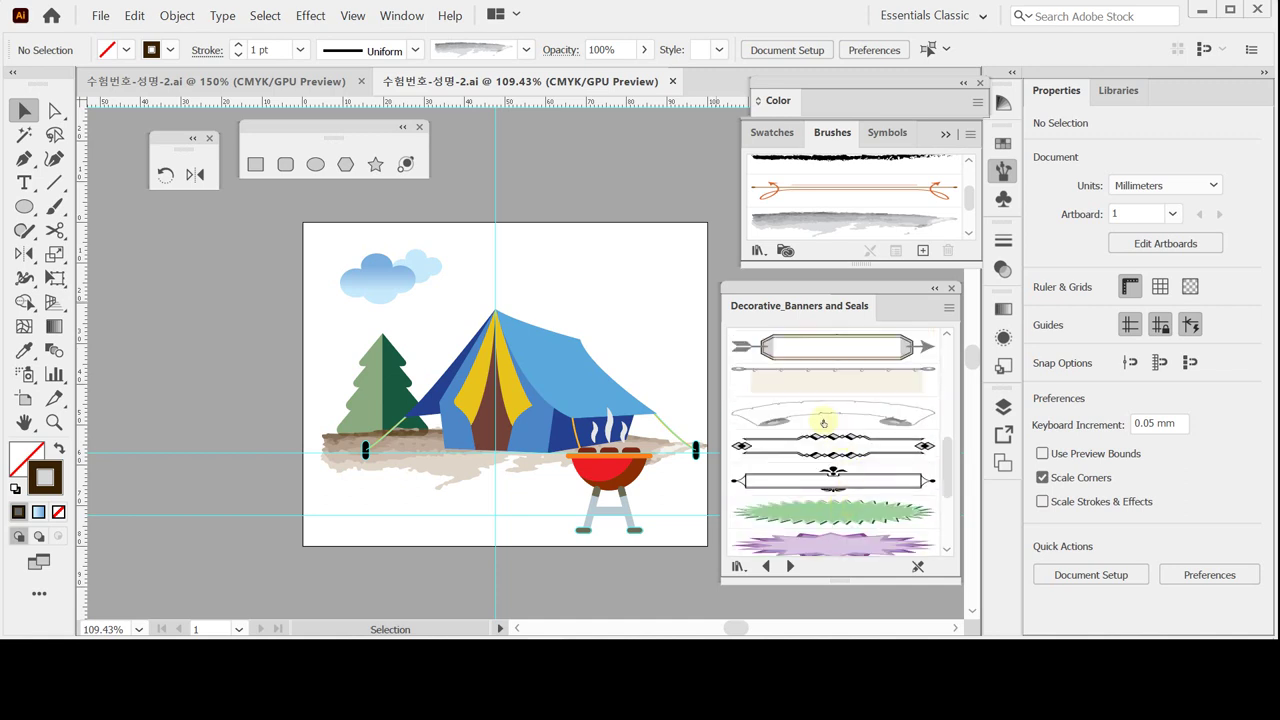
{"action": "left_click", "coordinate": [821, 418]}
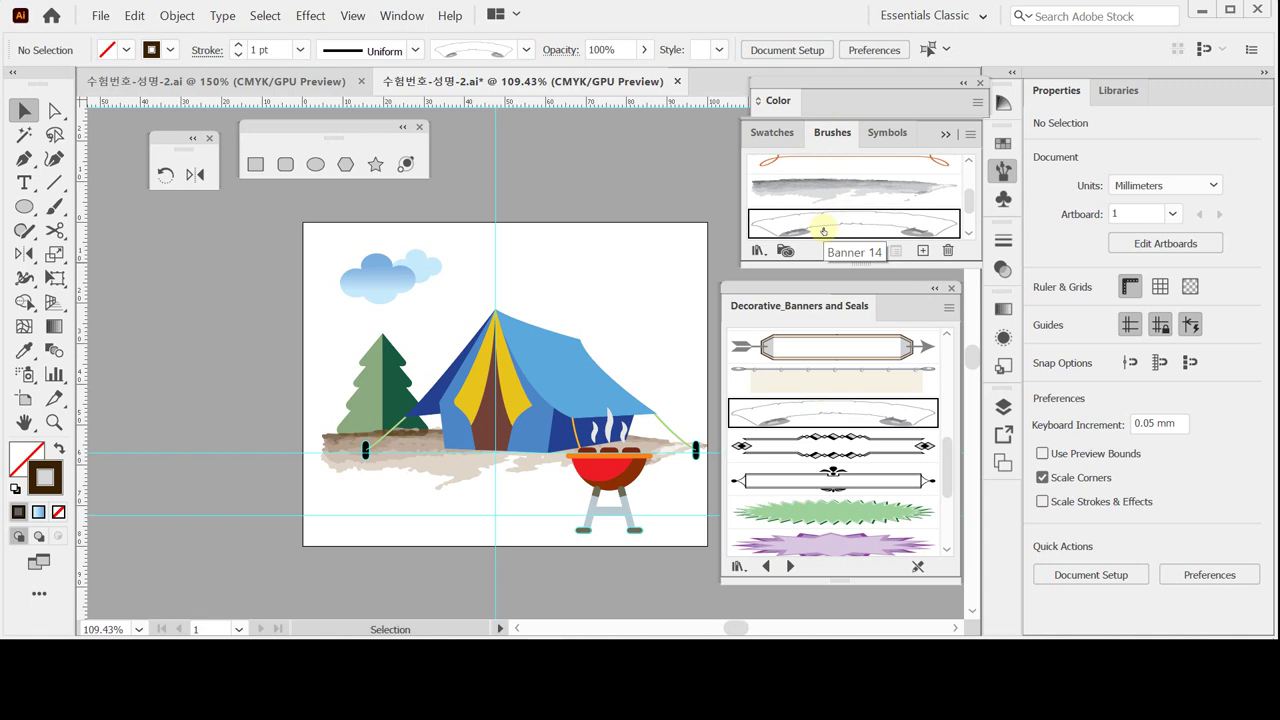
{"action": "left_click", "coordinate": [952, 288]}
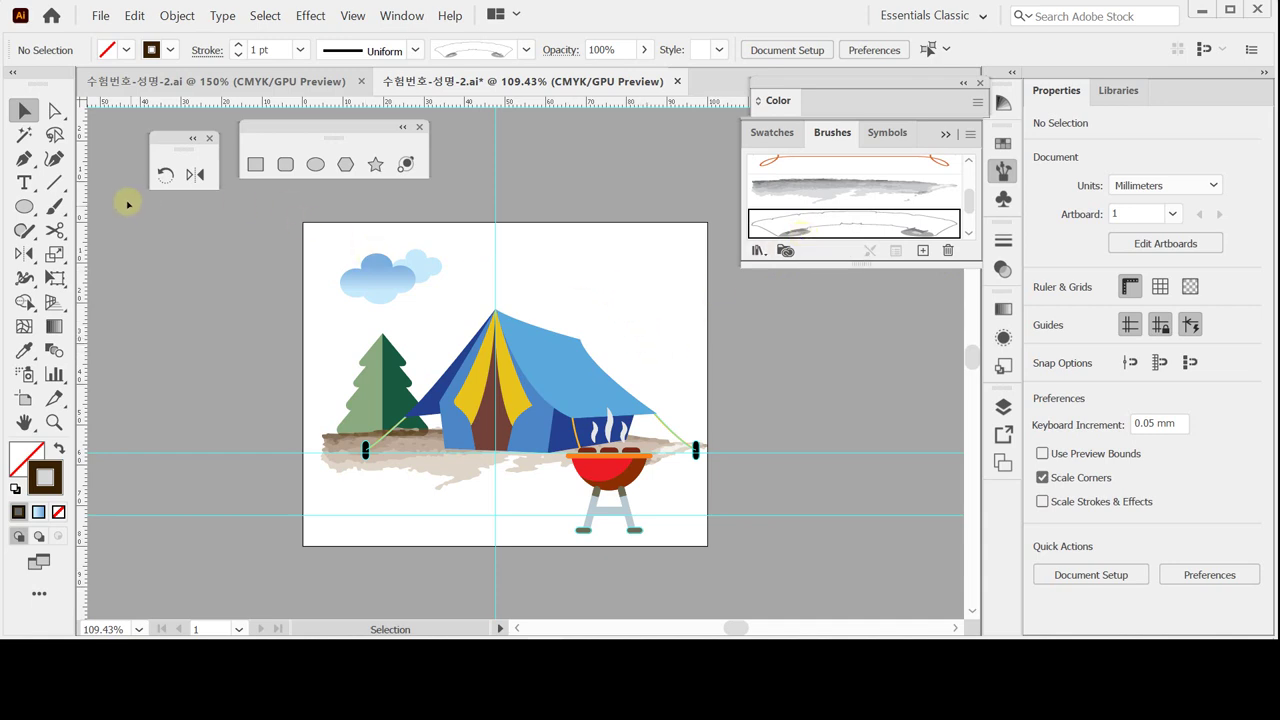
Draw a diagonal line about 43.1 mm wide and 21.6 mm high, descending to the right above the tent, and apply the Banner 14 brush.
{"action": "left_click", "coordinate": [54, 182]}
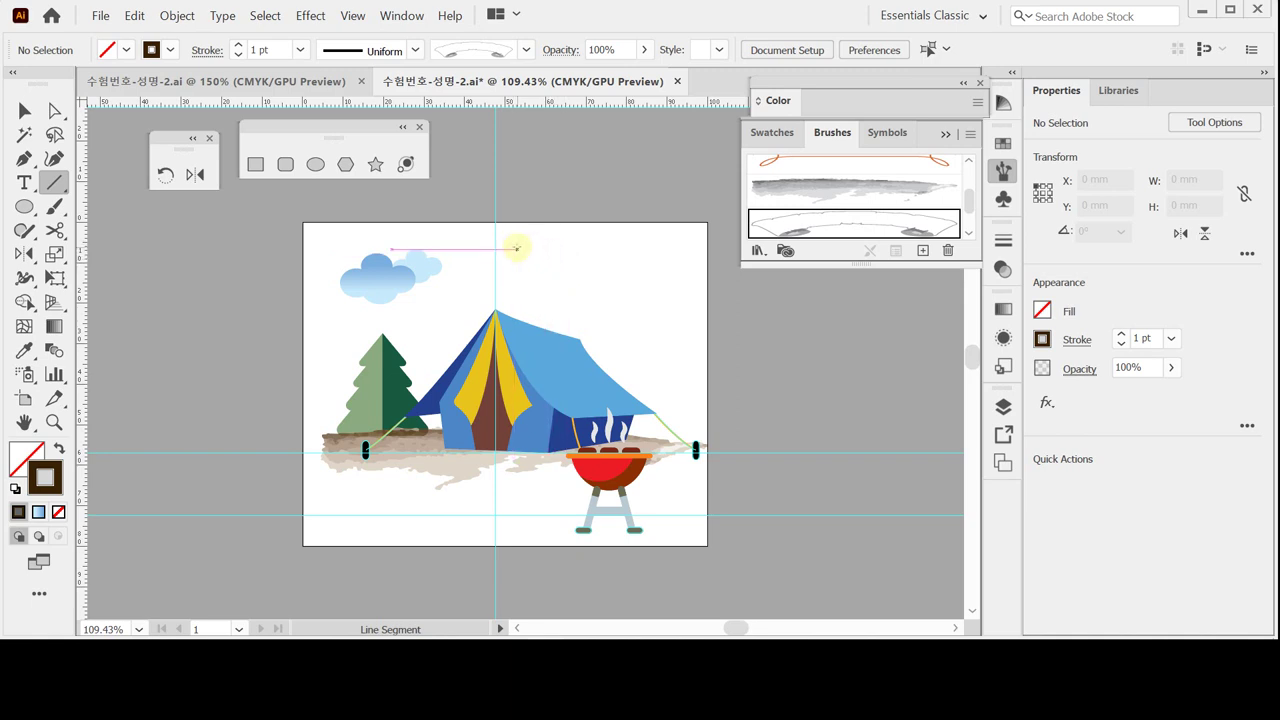
{"action": "left_click_drag", "start_coordinate": [518, 250], "coordinate": [692, 336]}
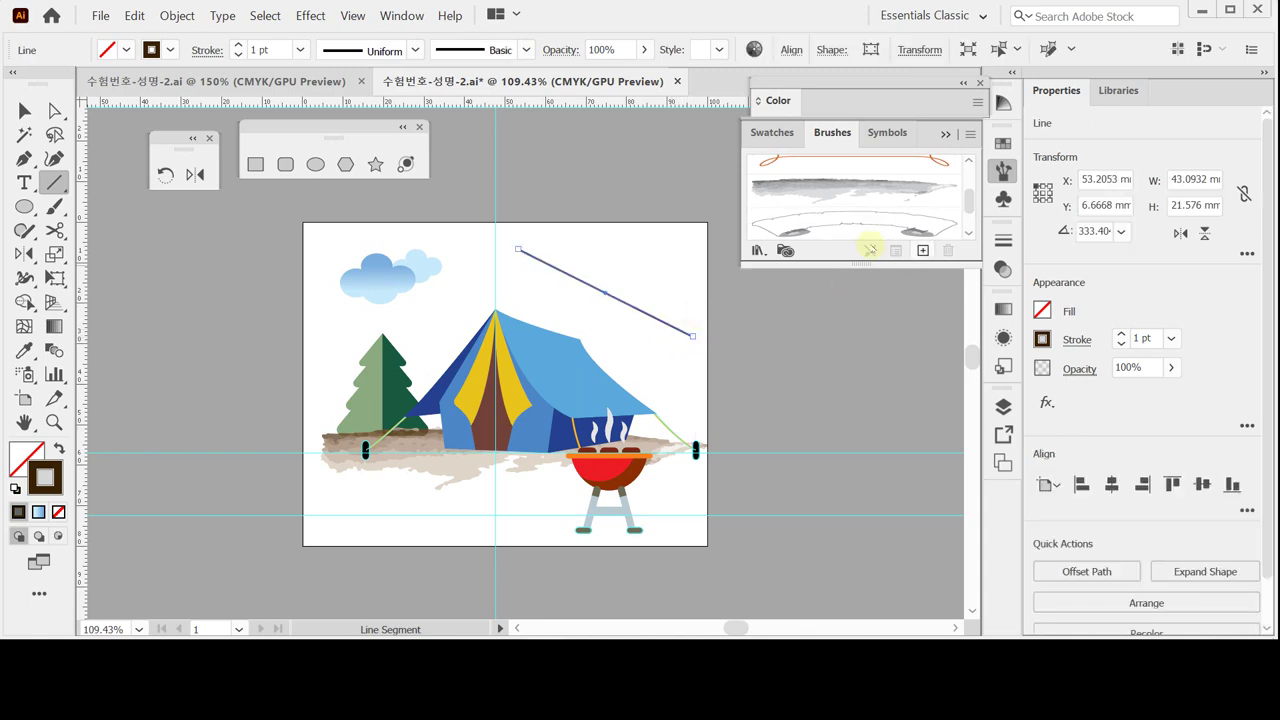
{"action": "left_click", "coordinate": [832, 221]}
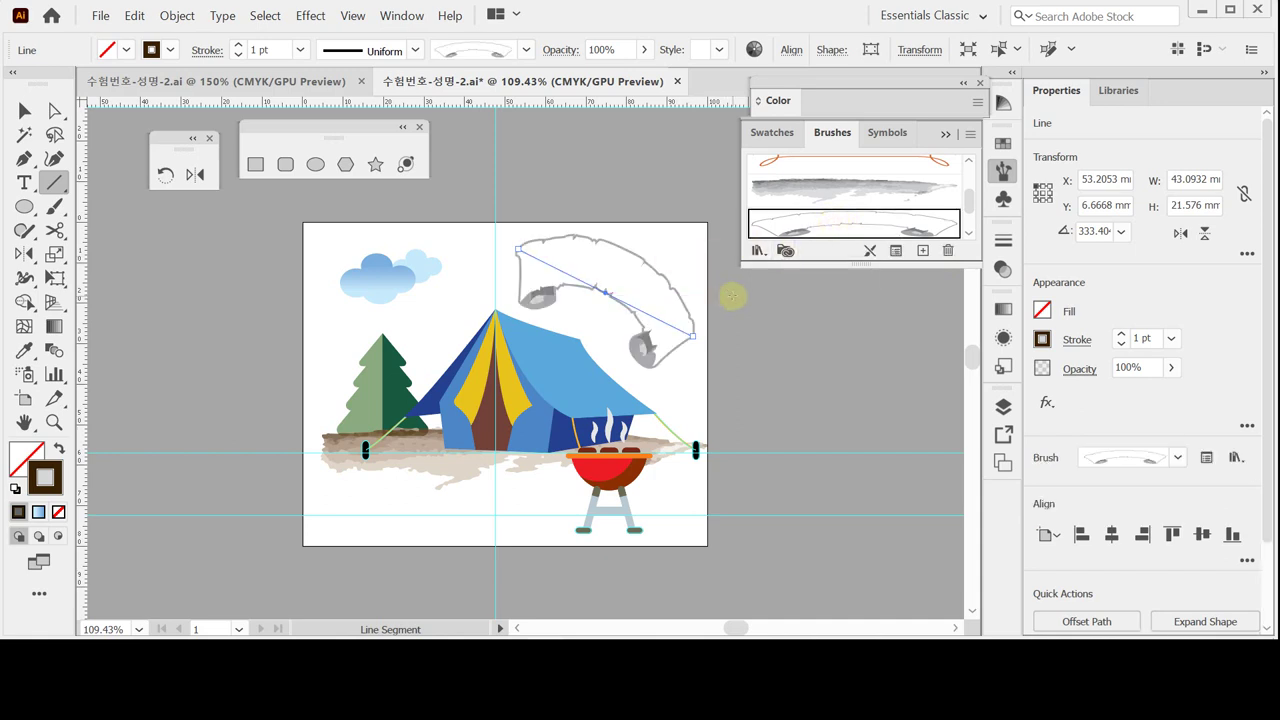
Try a second Banner 14 line, about 39.6 mm wide and 25.8 mm high, drawn from lower right to upper left, then delete it.
{"action": "mouse_move", "coordinate": [732, 296]}
{"action": "left_mouse_down"}
{"action": "mouse_move", "coordinate": [708, 255]}
{"action": "mouse_move", "coordinate": [572, 190]}
{"action": "left_mouse_up"}
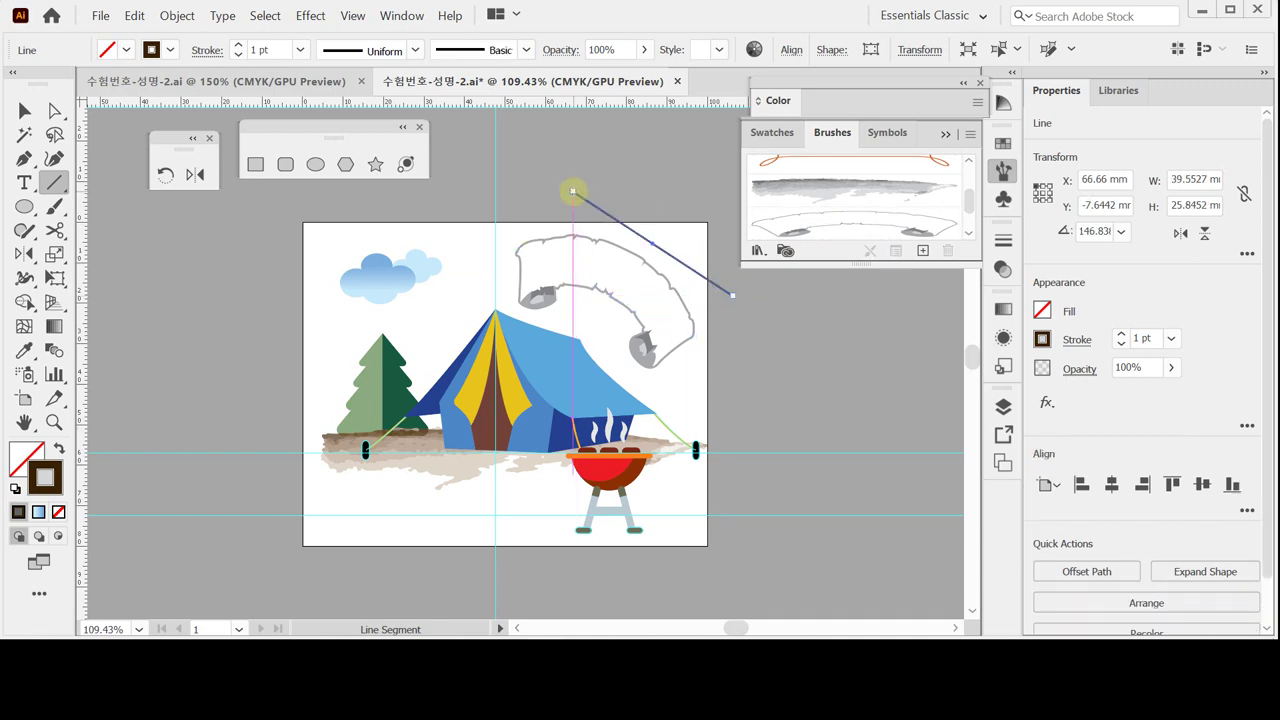
{"action": "left_click", "coordinate": [829, 222]}
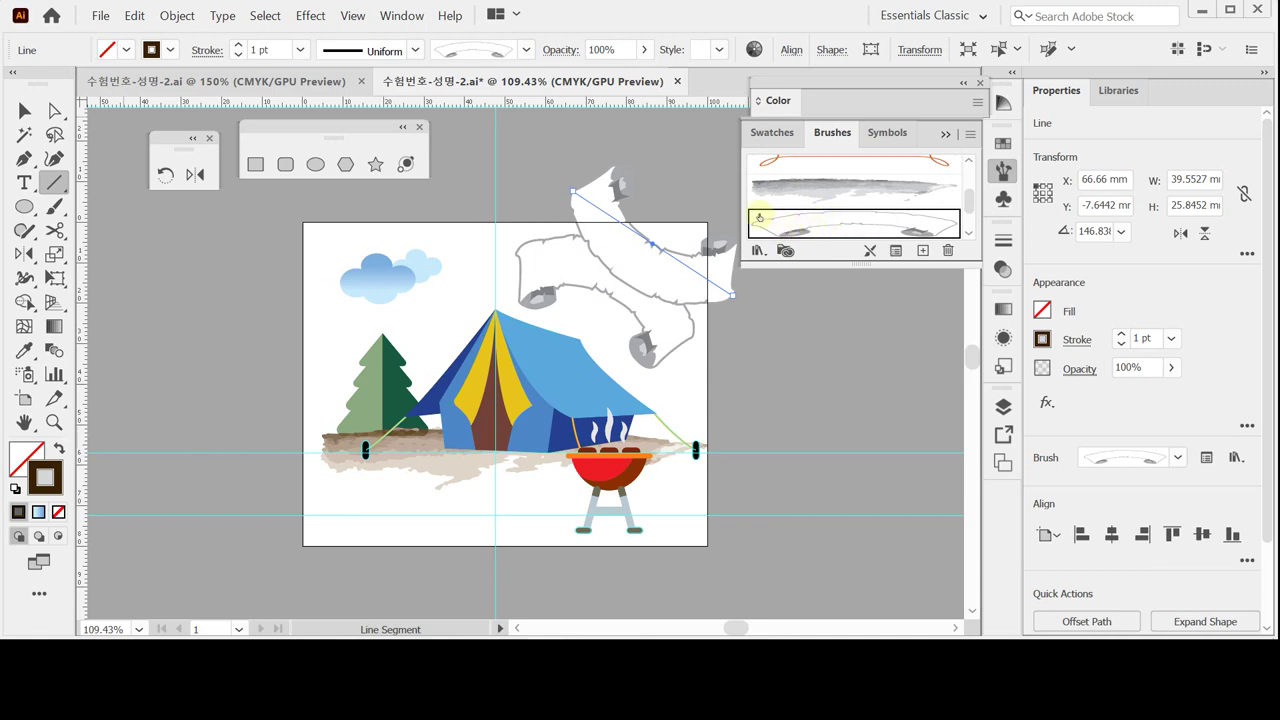
{"action": "key", "text": "Delete"}
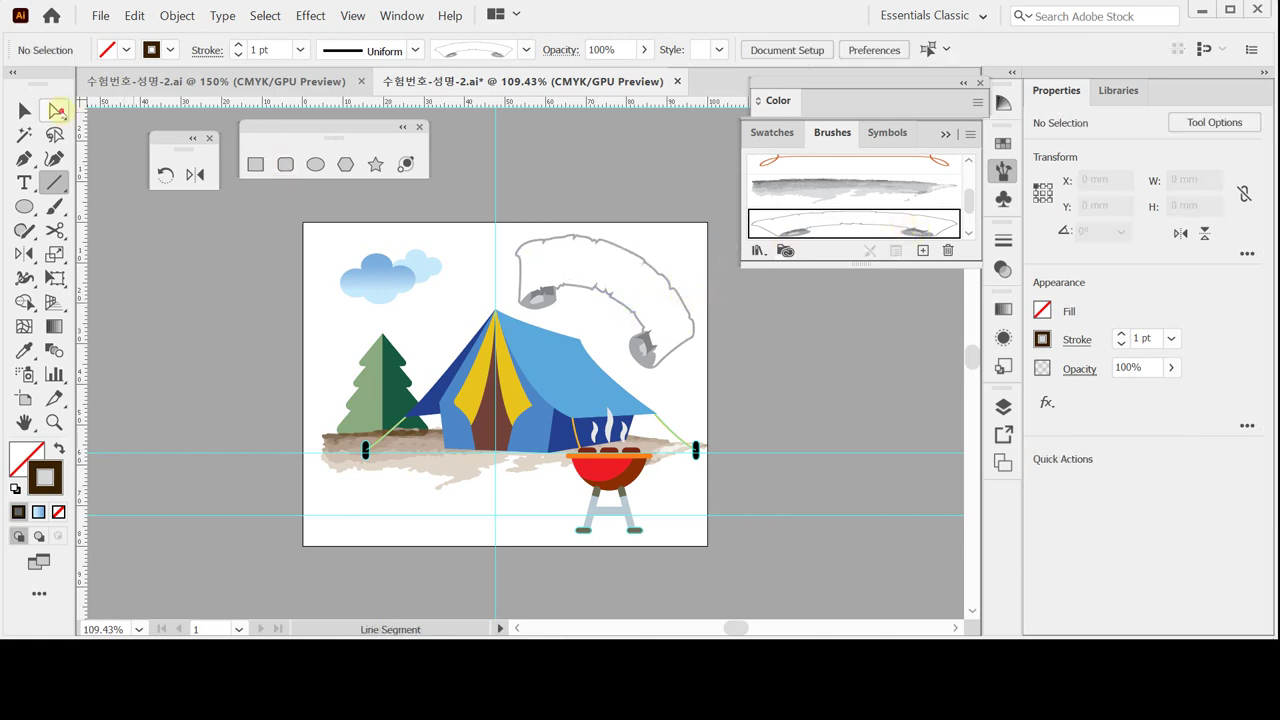
Move the upper-left end of the banner's line outward to about X 50.27 mm, Y 5.2 mm.
{"action": "key", "text": "a"}
{"action": "left_click", "coordinate": [646, 311]}
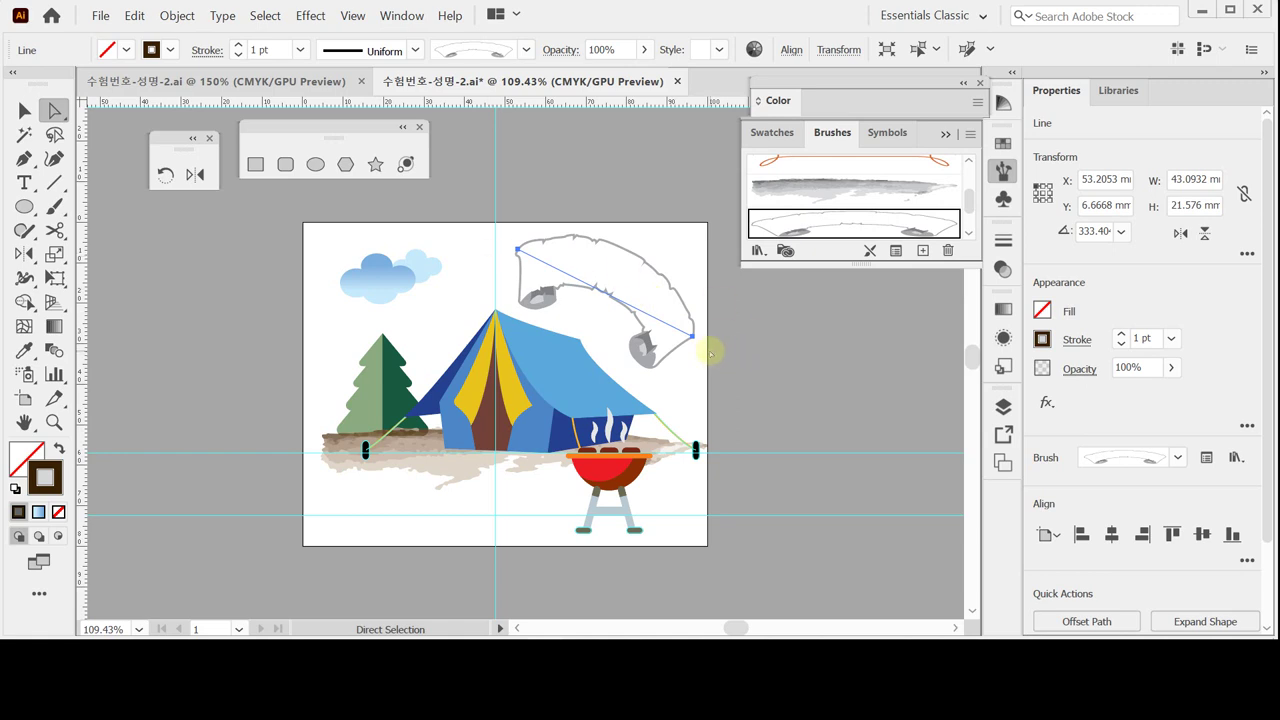
{"action": "left_click", "coordinate": [515, 251]}
{"action": "left_click_drag", "start_coordinate": [515, 251], "coordinate": [506, 246]}
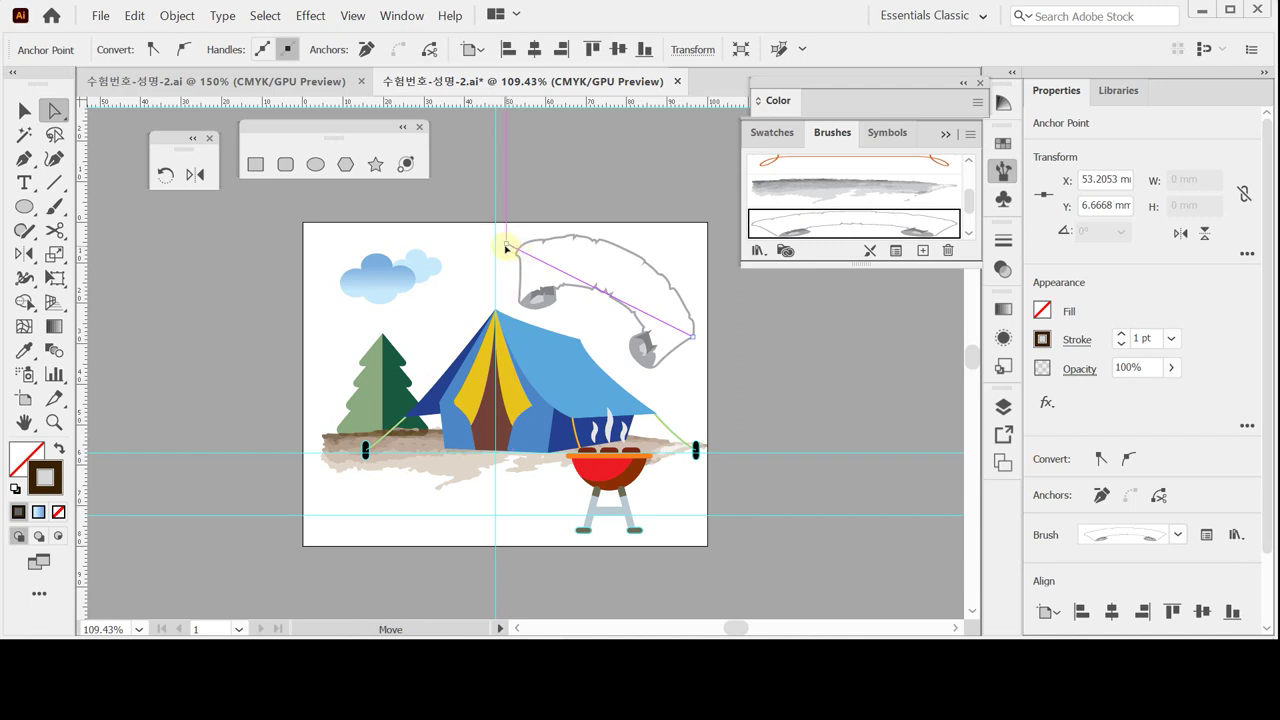
{"action": "left_click_drag", "start_coordinate": [506, 246], "coordinate": [505, 244]}
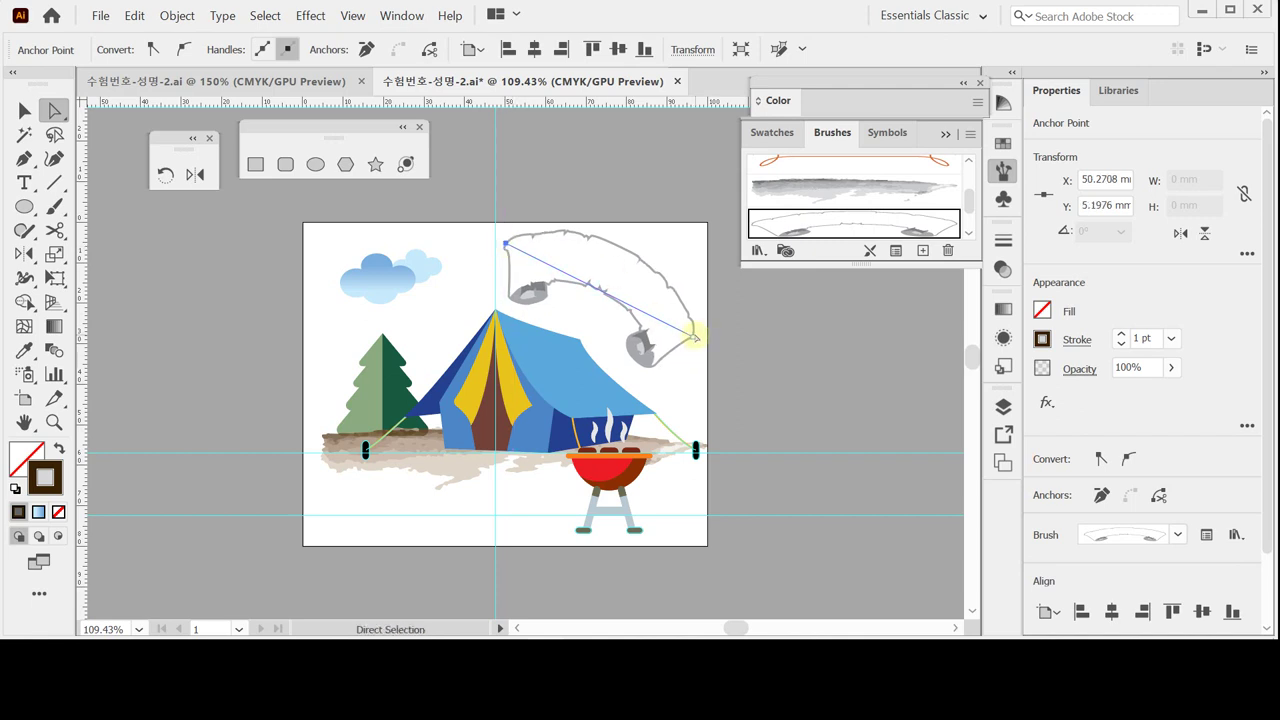
Move the lower-right end of the banner's line to about X 97.16 mm, Y 29.51 mm and save the document.
{"action": "left_click", "coordinate": [692, 340]}
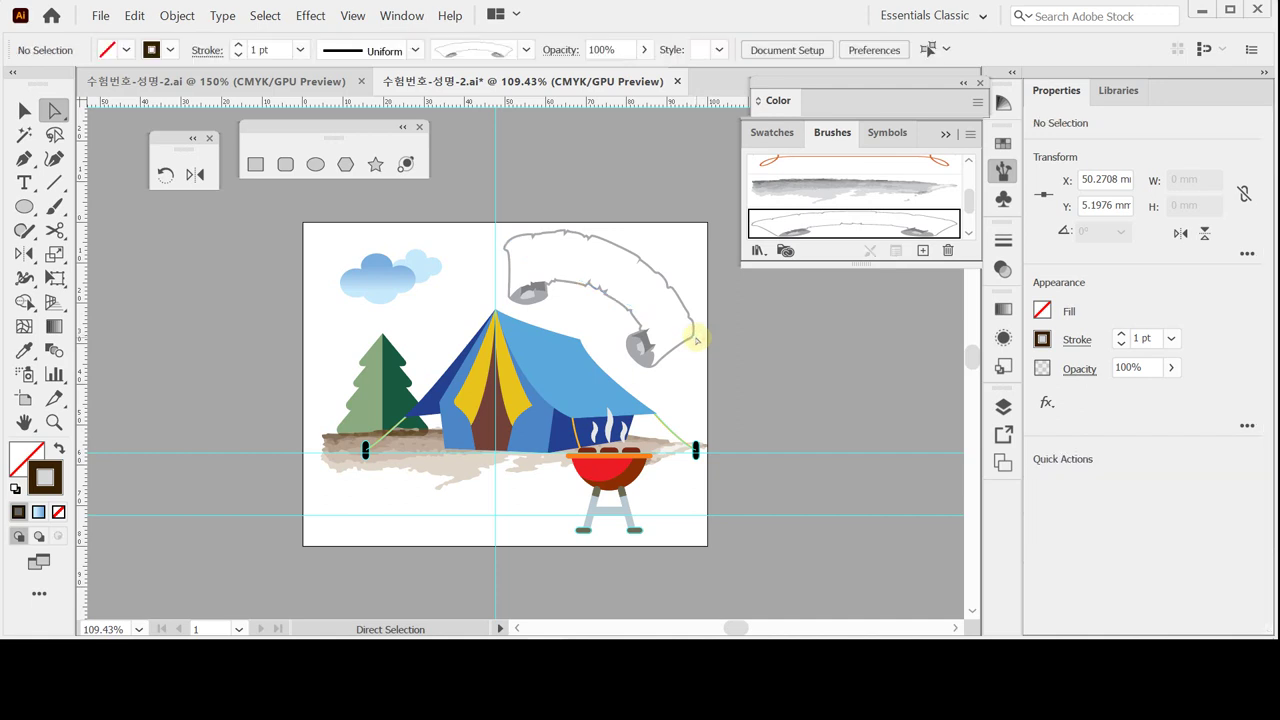
{"action": "left_click", "coordinate": [508, 246]}
{"action": "left_click_drag", "start_coordinate": [508, 246], "coordinate": [507, 245]}
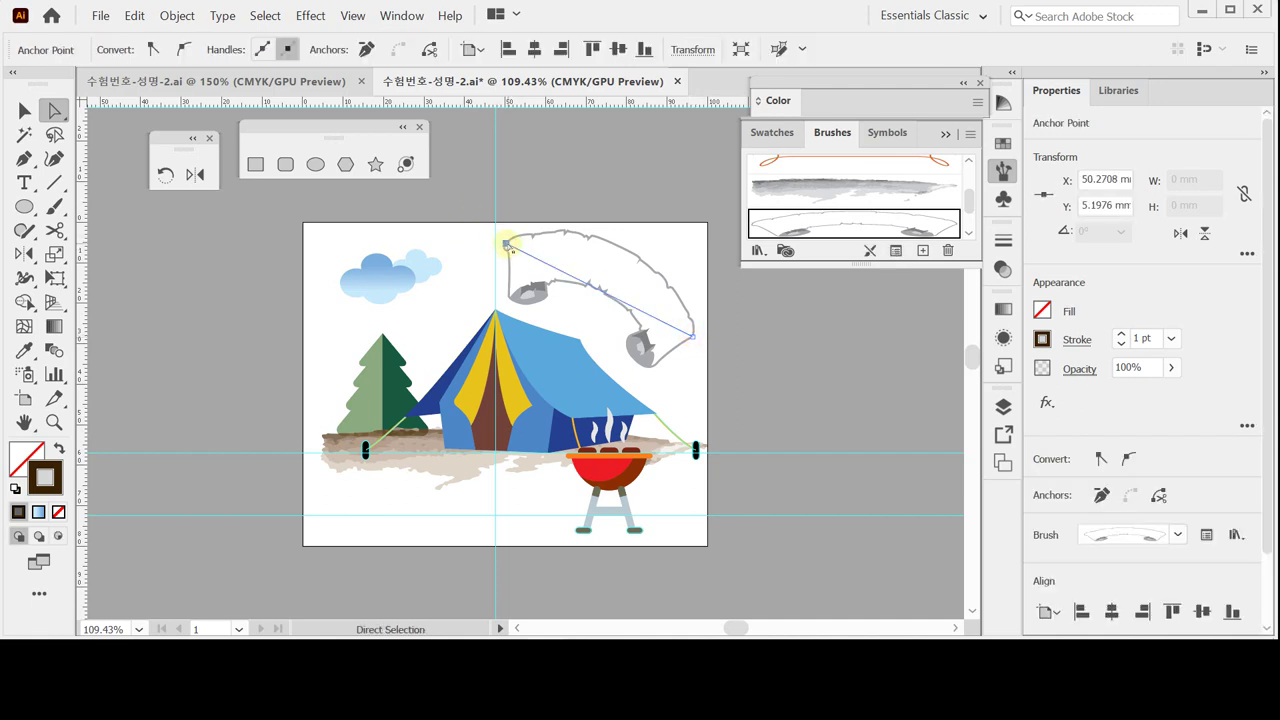
{"action": "left_click", "coordinate": [697, 341]}
{"action": "left_click_drag", "start_coordinate": [693, 333], "coordinate": [685, 342]}
{"action": "key", "text": "ctrl+s"}
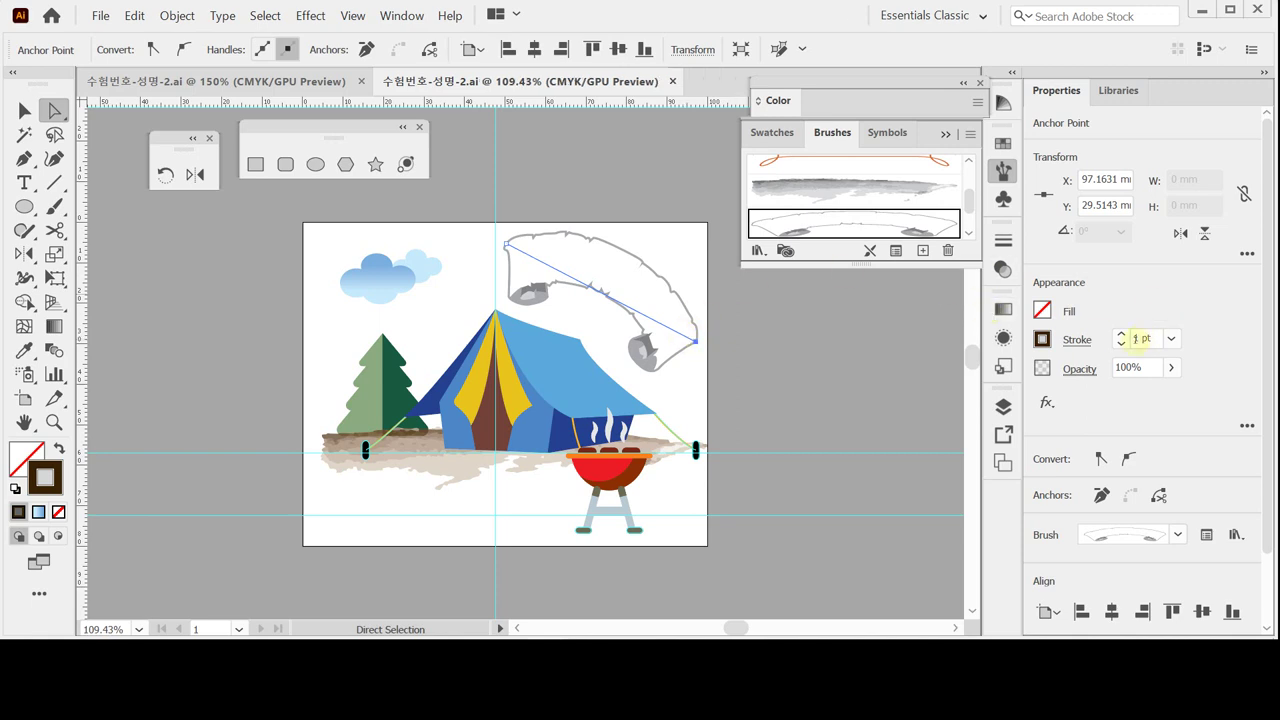
{"action": "left_click", "coordinate": [1087, 342]}
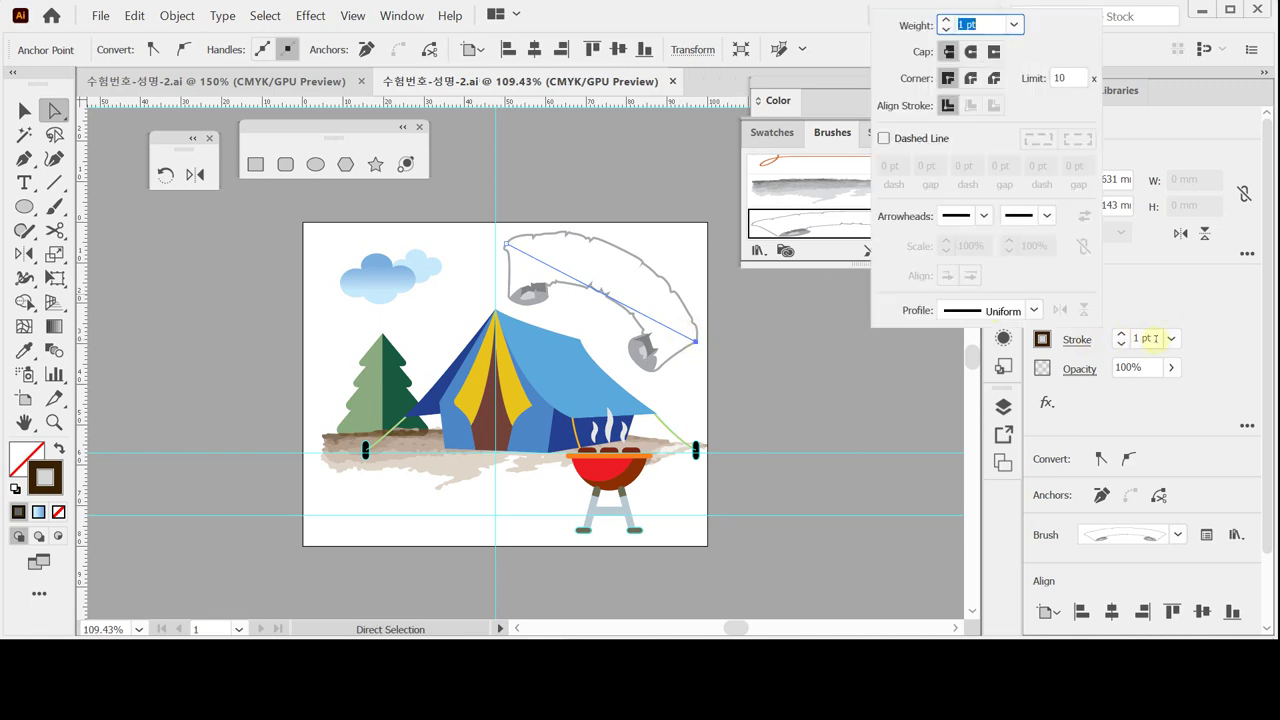
{"action": "left_click", "coordinate": [1214, 335]}
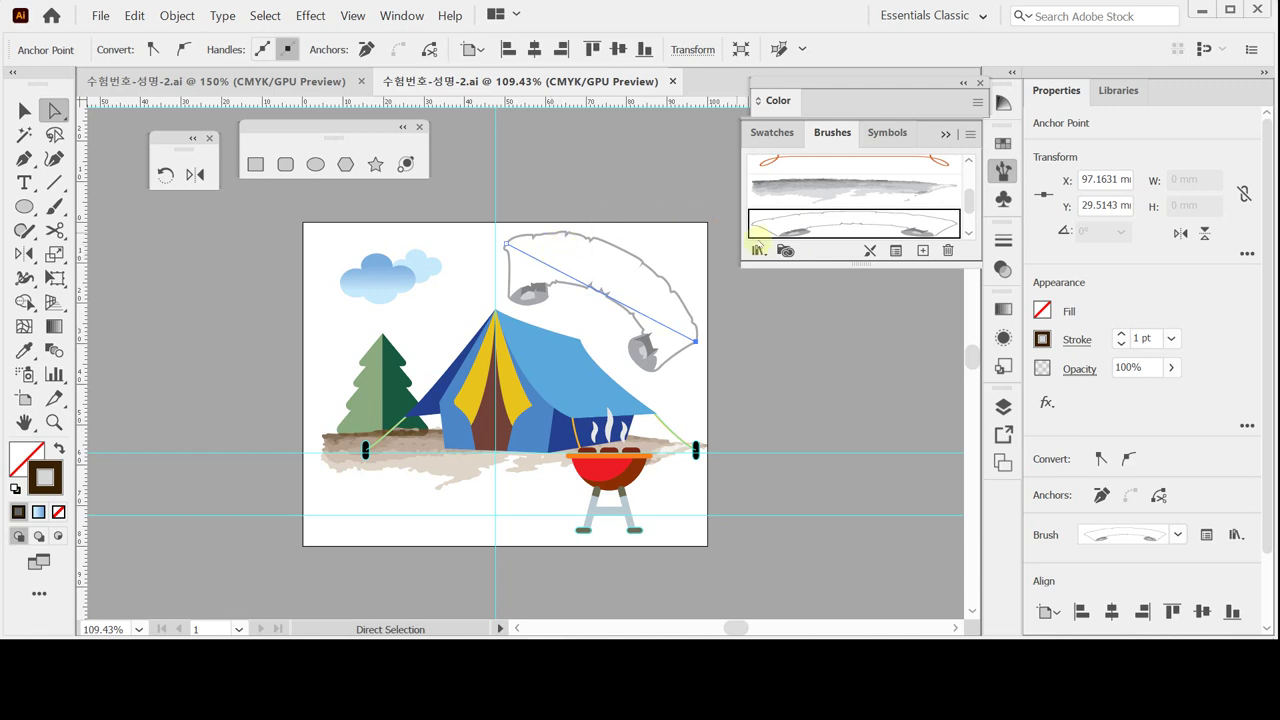
Add a Drop Shadow effect from the Illustrator Stylize effects to the banner, with a 1 mm X offset.
{"action": "left_click", "coordinate": [310, 15]}
{"action": "mouse_move", "coordinate": [383, 281]}
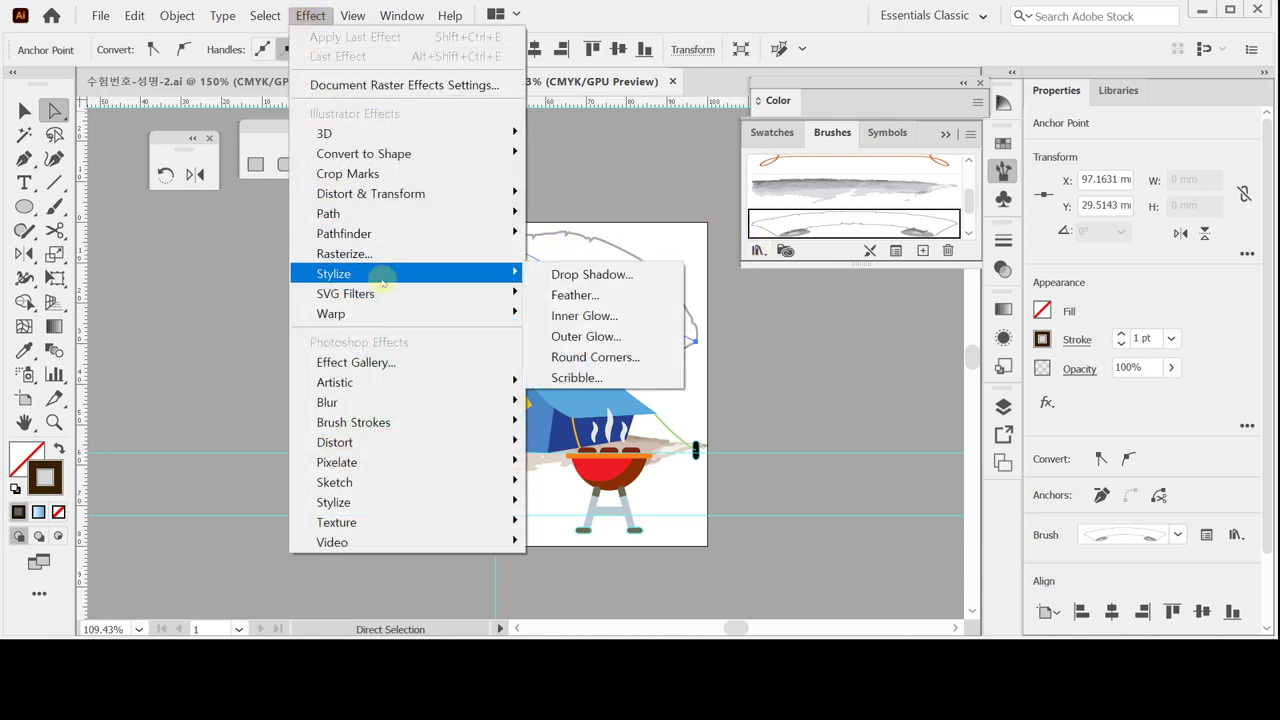
{"action": "left_click", "coordinate": [591, 274]}
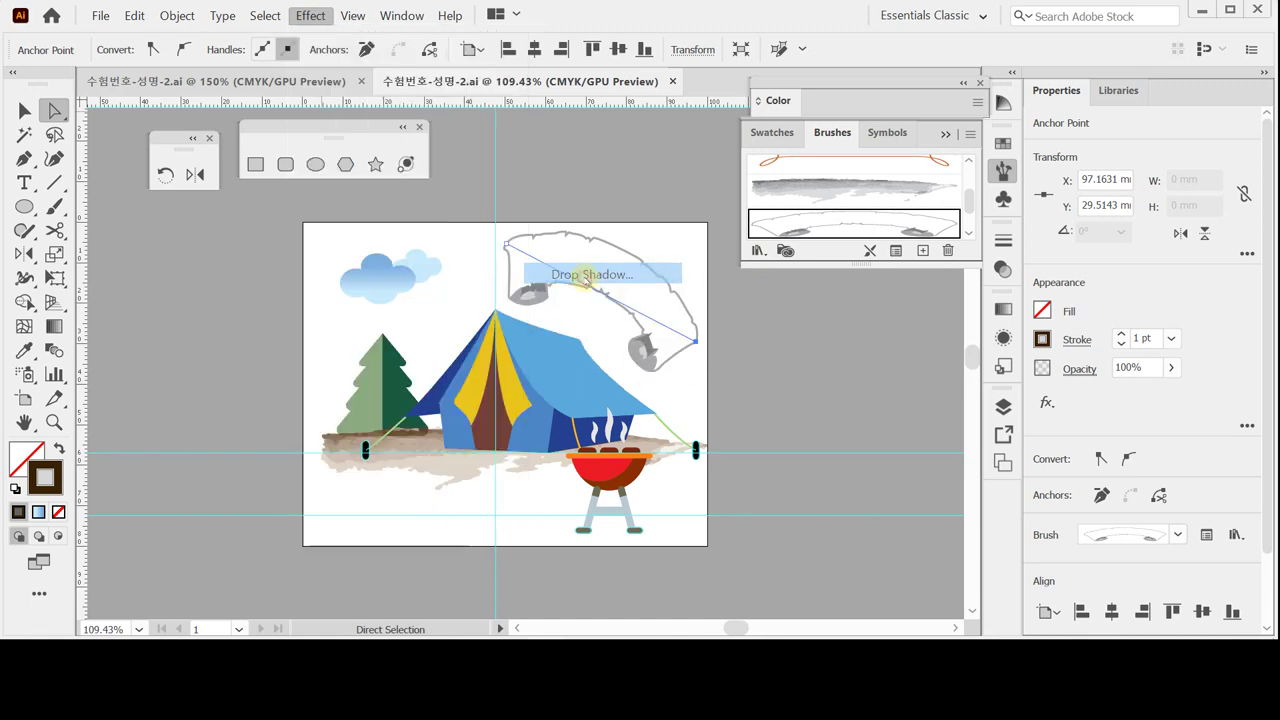
{"action": "left_click_drag", "start_coordinate": [713, 161], "coordinate": [780, 238]}
{"action": "left_click", "coordinate": [783, 350]}
{"action": "type", "text": "2"}
{"action": "left_click", "coordinate": [783, 353]}
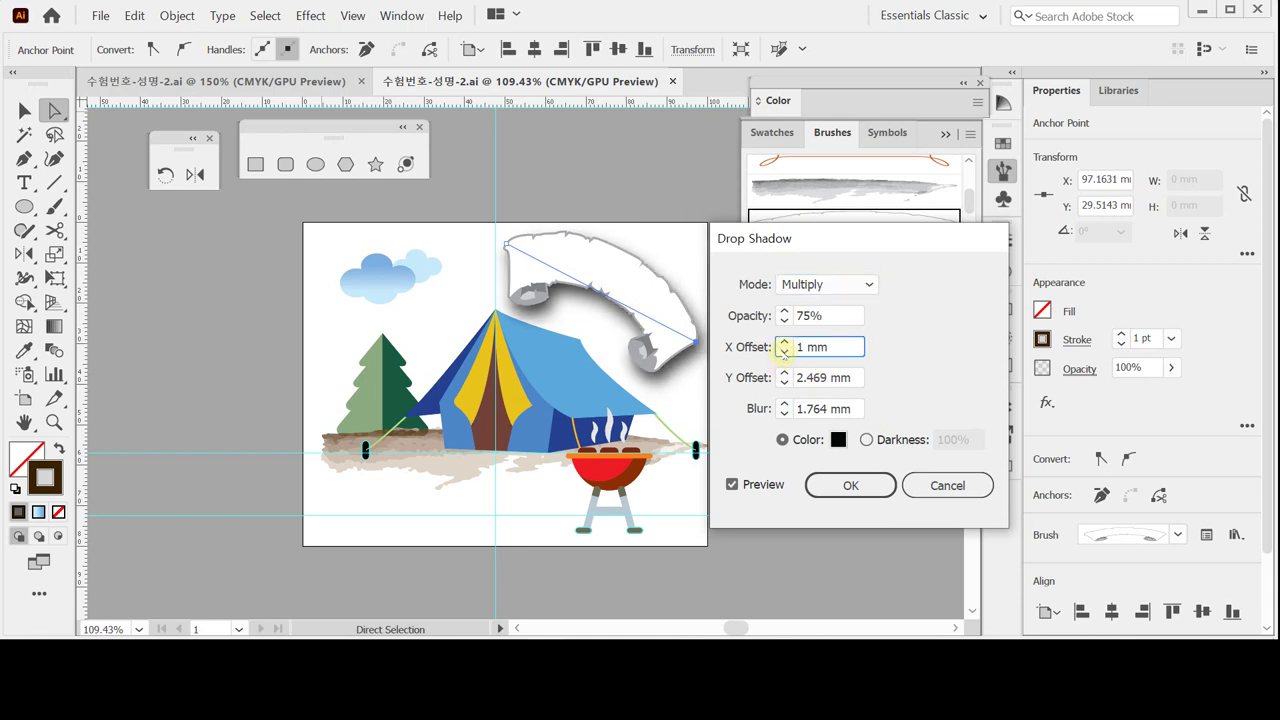
Set the drop shadow's Y offset and blur to 1 mm each, apply the effect and save the document.
{"action": "left_click", "coordinate": [783, 379]}
{"action": "type", "text": "2"}
{"action": "left_click", "coordinate": [782, 381]}
{"action": "left_click", "coordinate": [782, 381]}
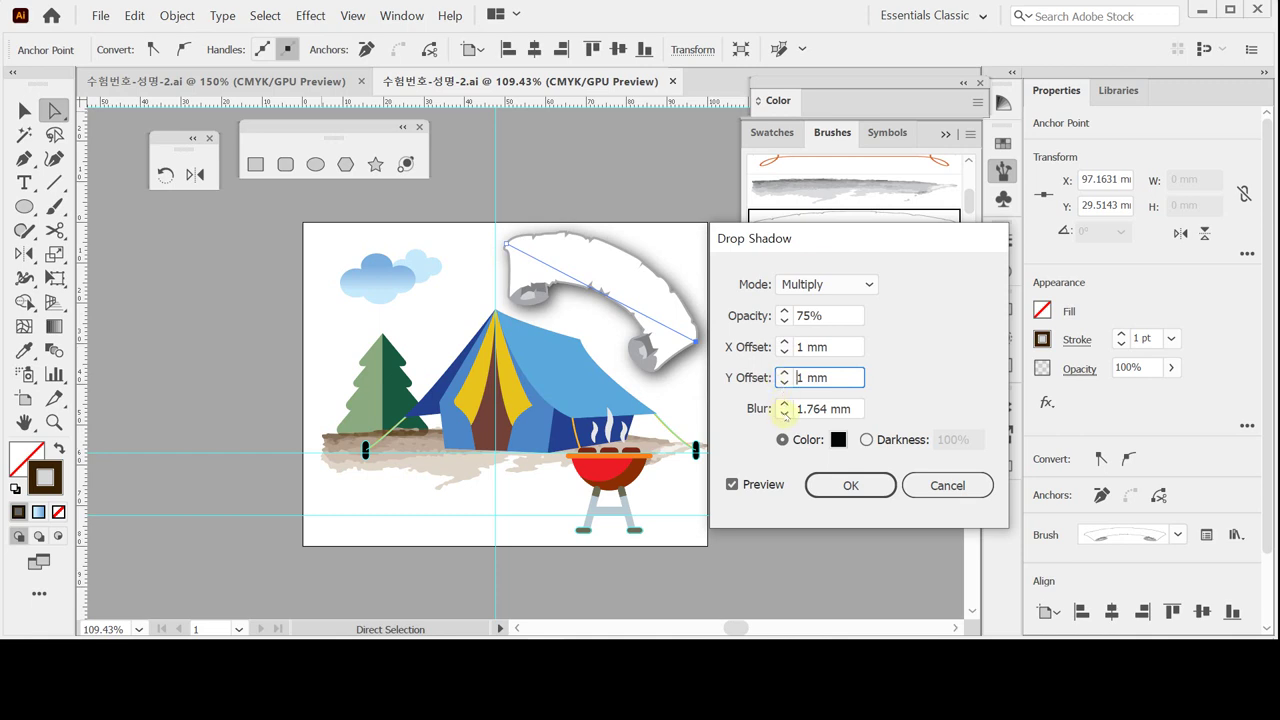
{"action": "left_click", "coordinate": [785, 413]}
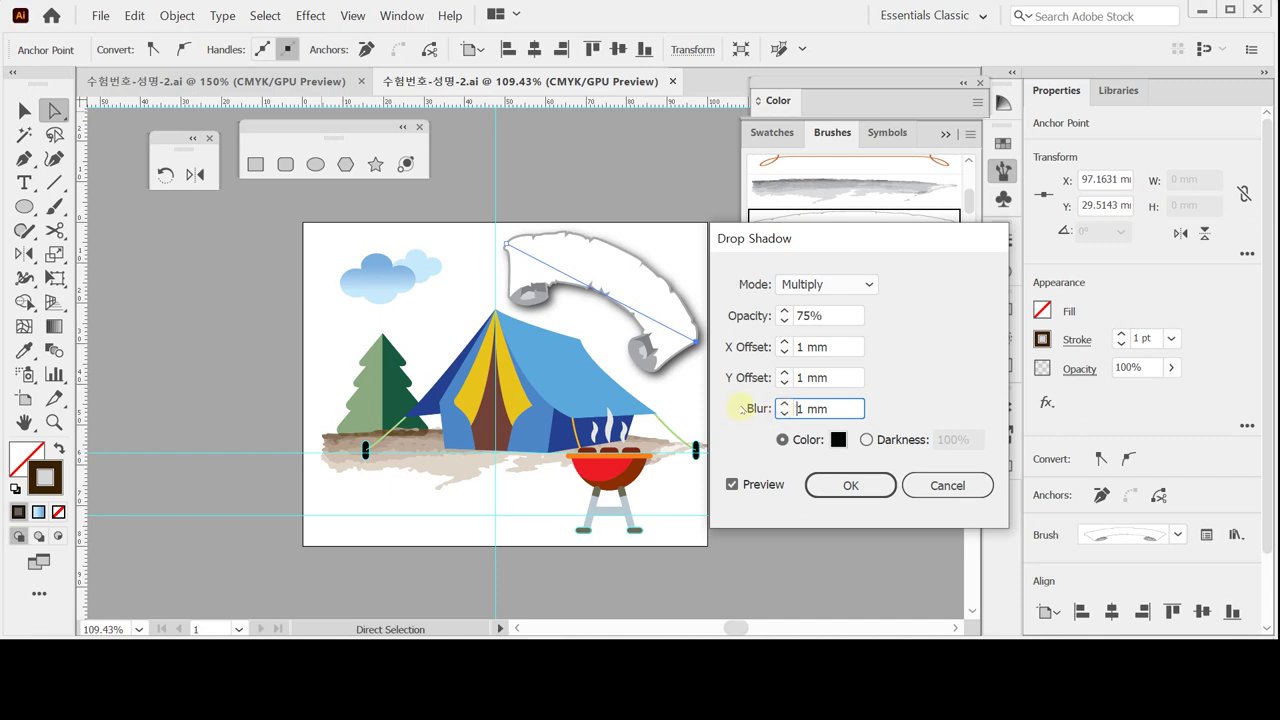
{"action": "left_click", "coordinate": [848, 484]}
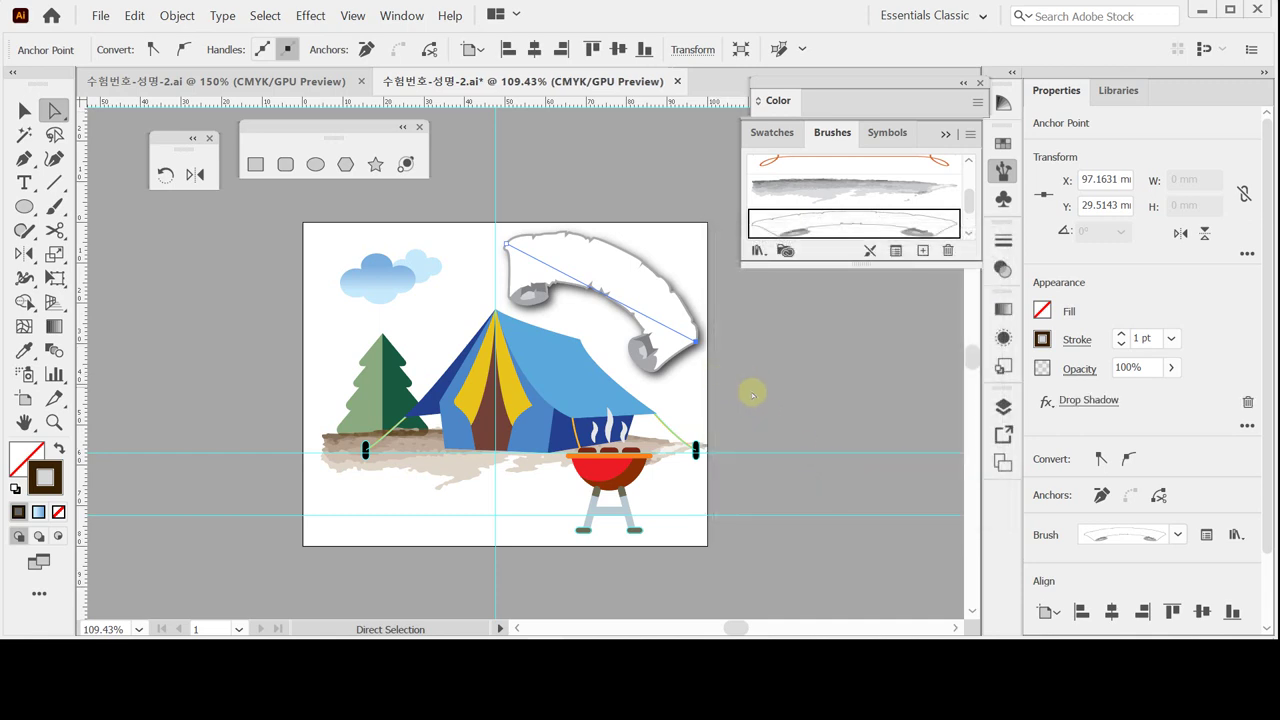
{"action": "key", "text": "ctrl"}
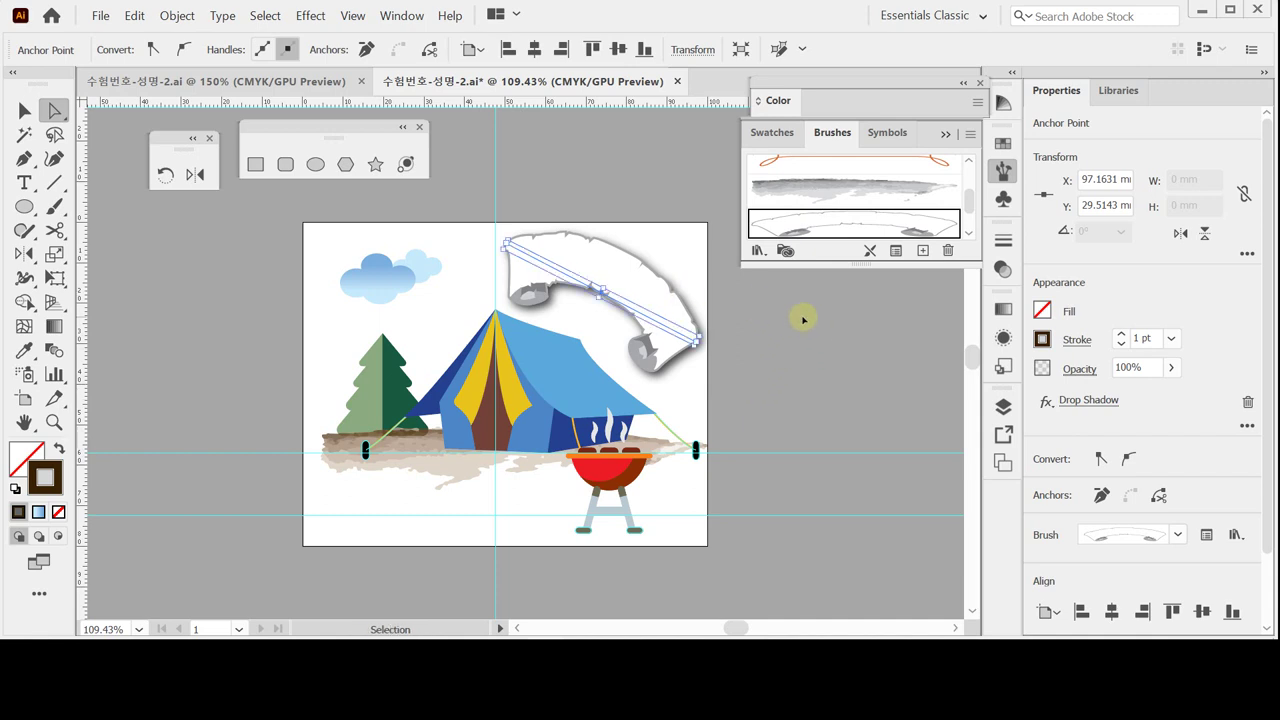
{"action": "key", "text": "ctrl+s"}
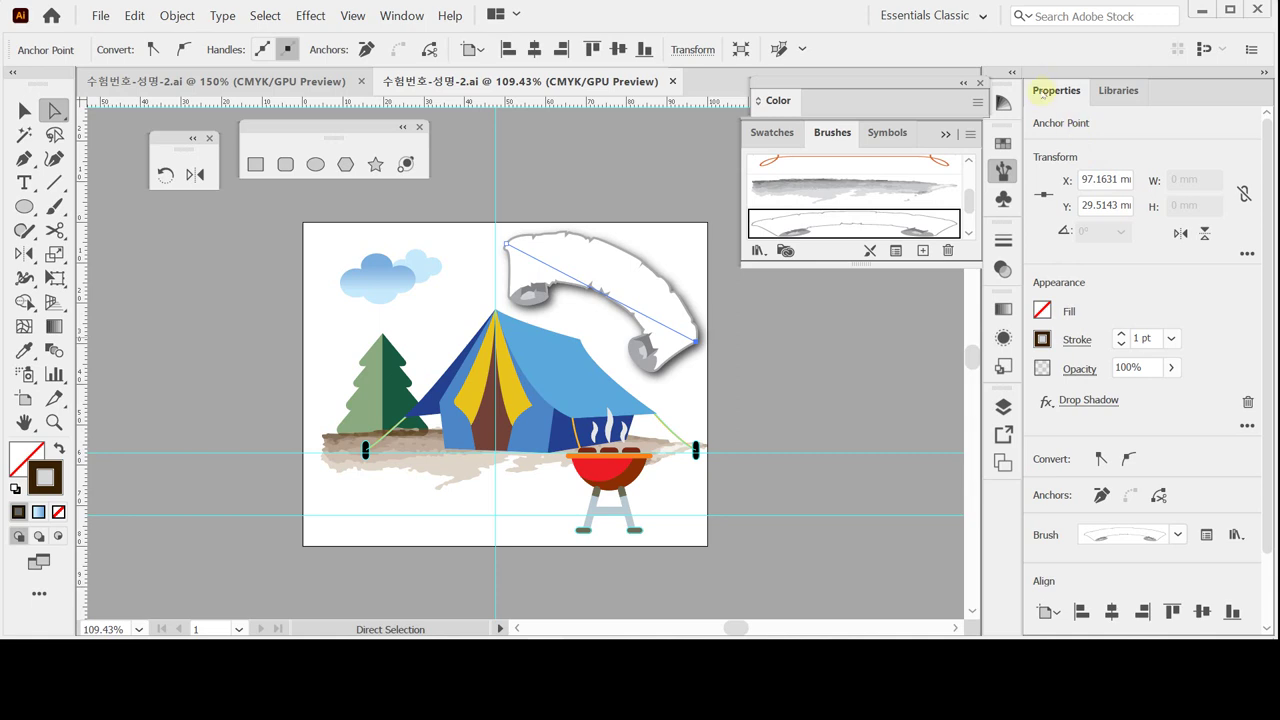
Reopen the banner's Drop Shadow settings to check the 1 mm blur, and save the document.
{"action": "left_click", "coordinate": [1076, 402]}
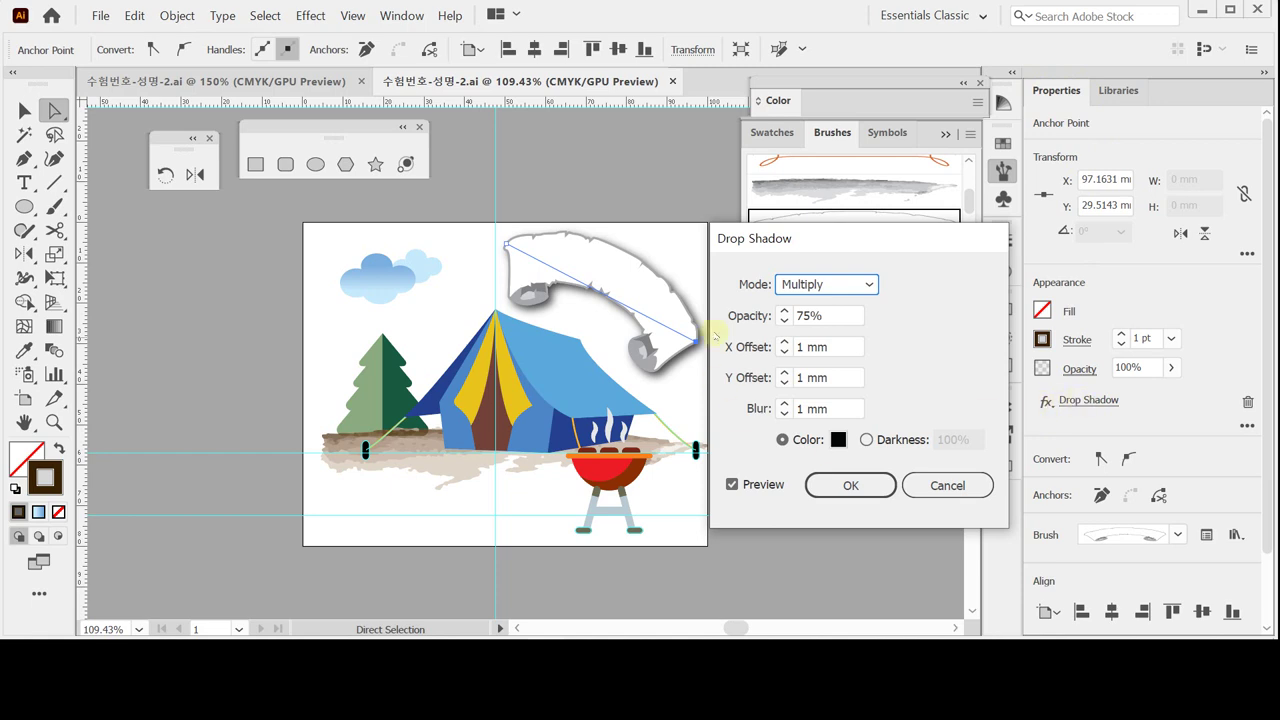
{"action": "left_click", "coordinate": [784, 414]}
{"action": "left_click", "coordinate": [784, 404]}
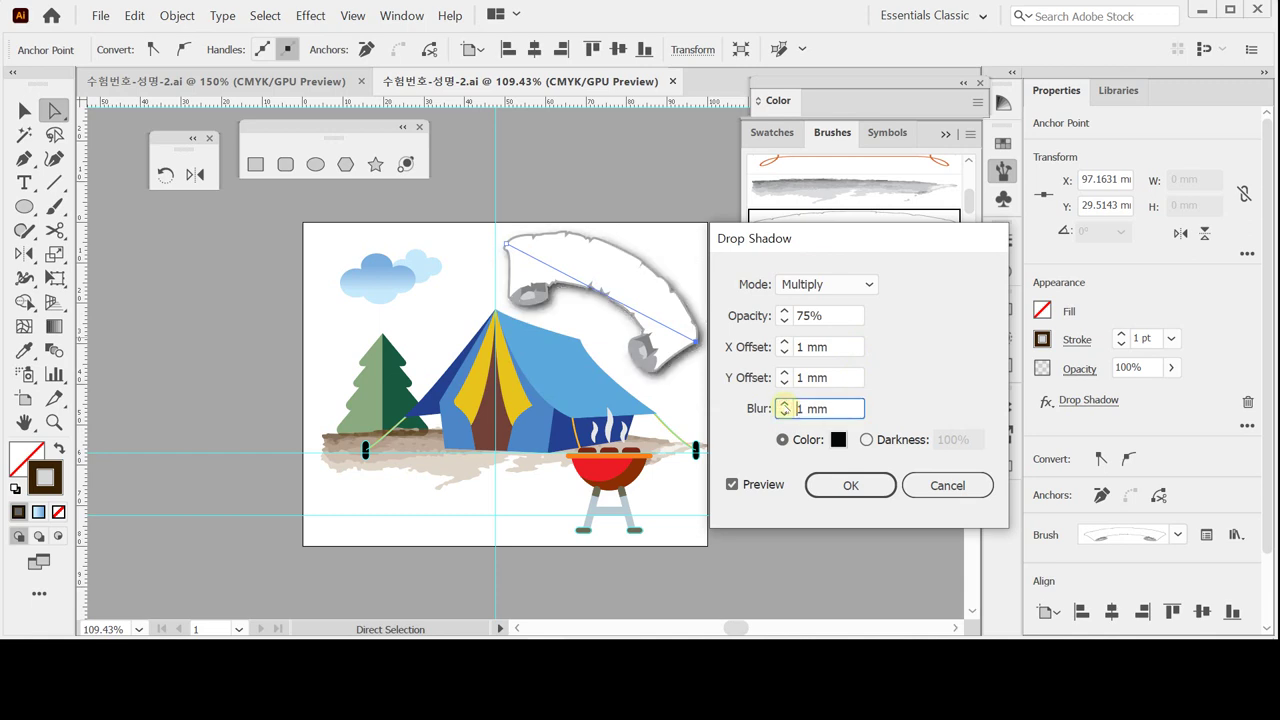
{"action": "left_click", "coordinate": [850, 485]}
{"action": "key", "text": "ctrl+s"}
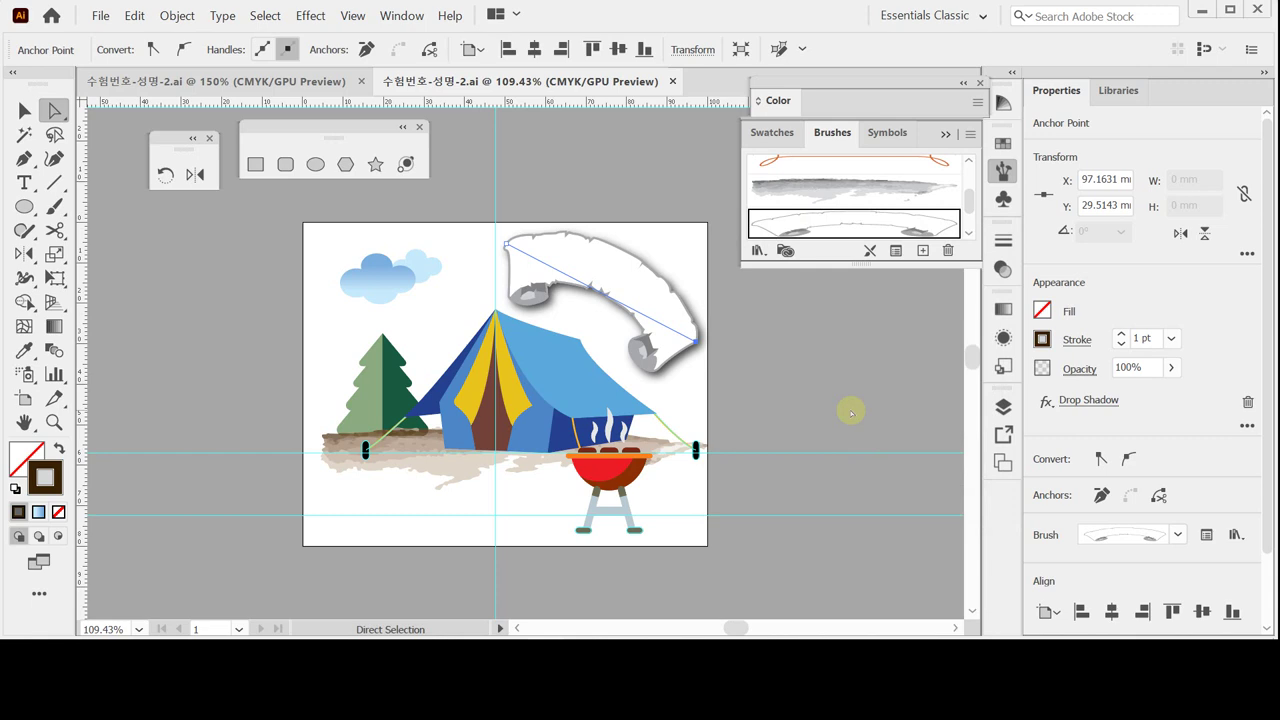
Draw a three-point curved path with the Pen tool inside the banner, following its arc down to about X 89.4 mm, Y 29.1 mm.
{"action": "key", "text": "ctrl"}
{"action": "left_click", "coordinate": [794, 338]}
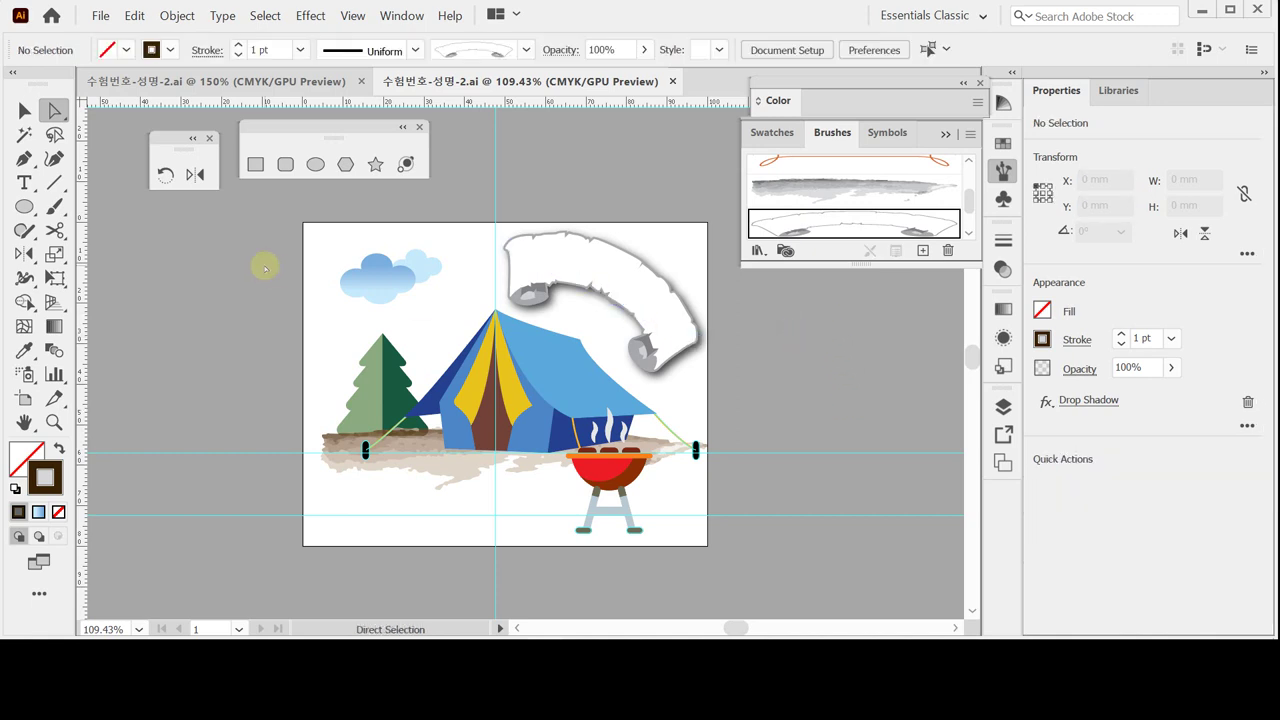
{"action": "left_click", "coordinate": [24, 157]}
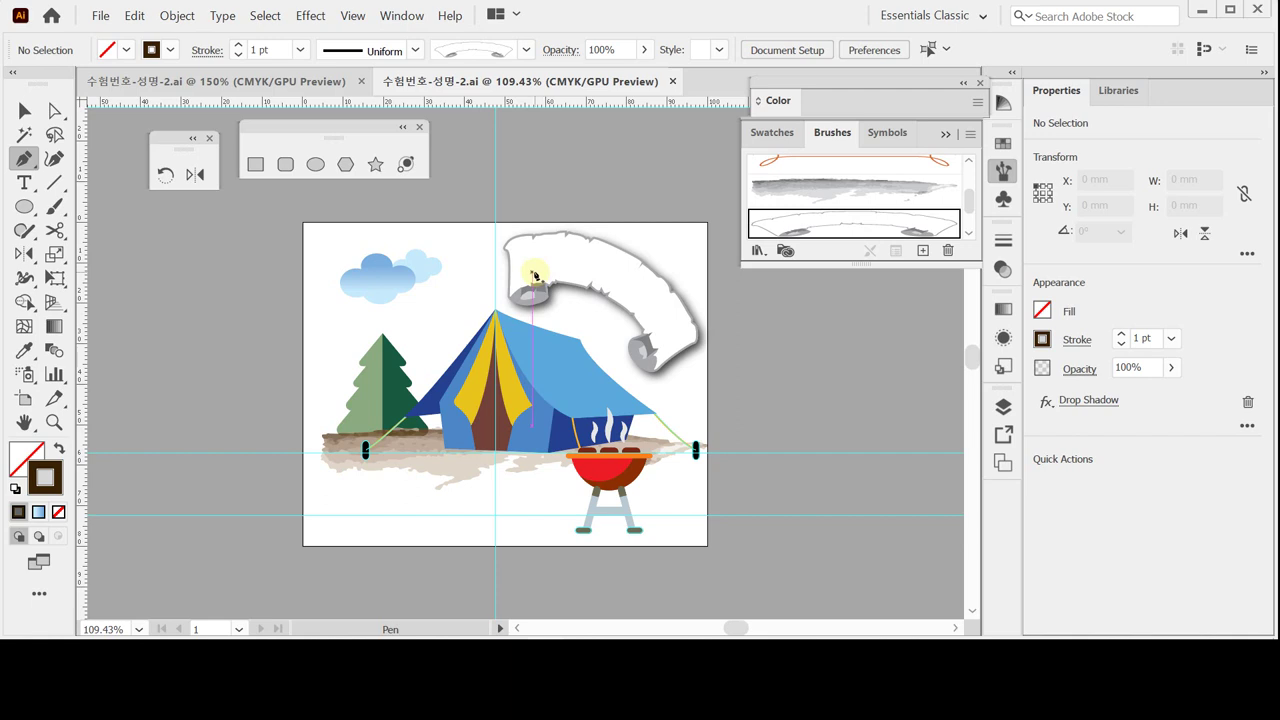
{"action": "left_click_drag", "start_coordinate": [531, 271], "coordinate": [647, 313]}
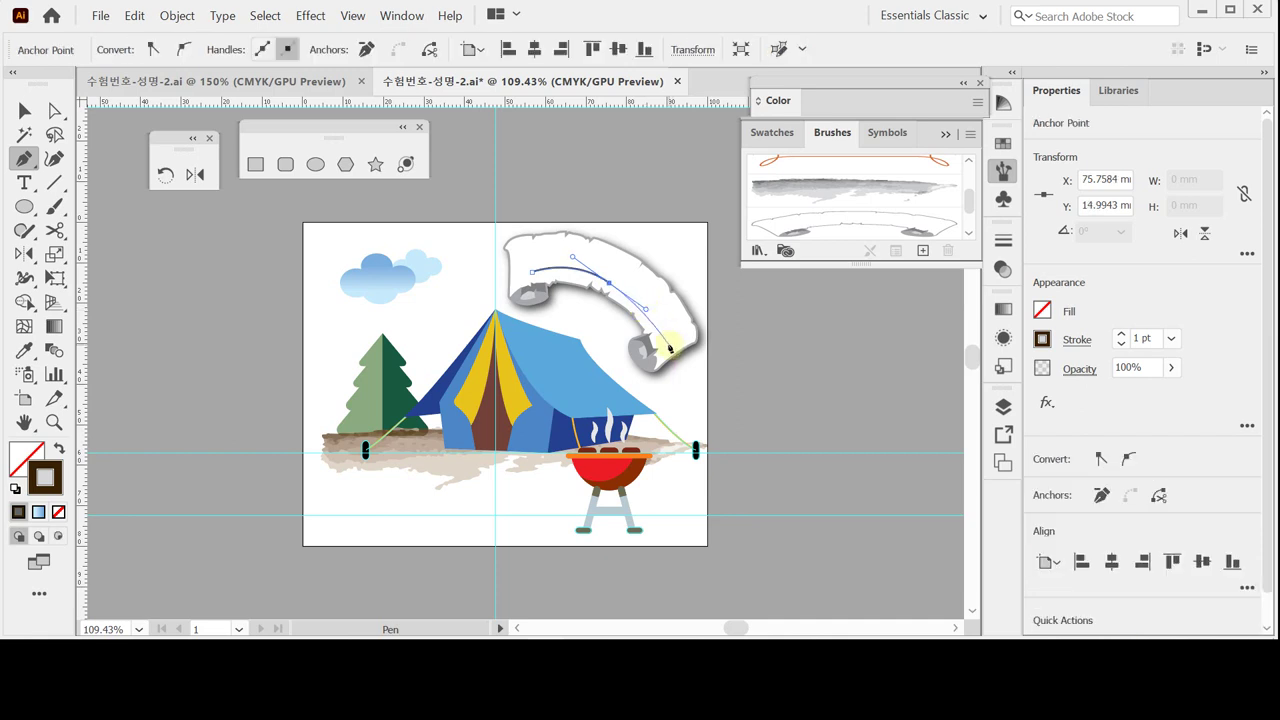
{"action": "left_click_drag", "start_coordinate": [668, 342], "coordinate": [683, 373]}
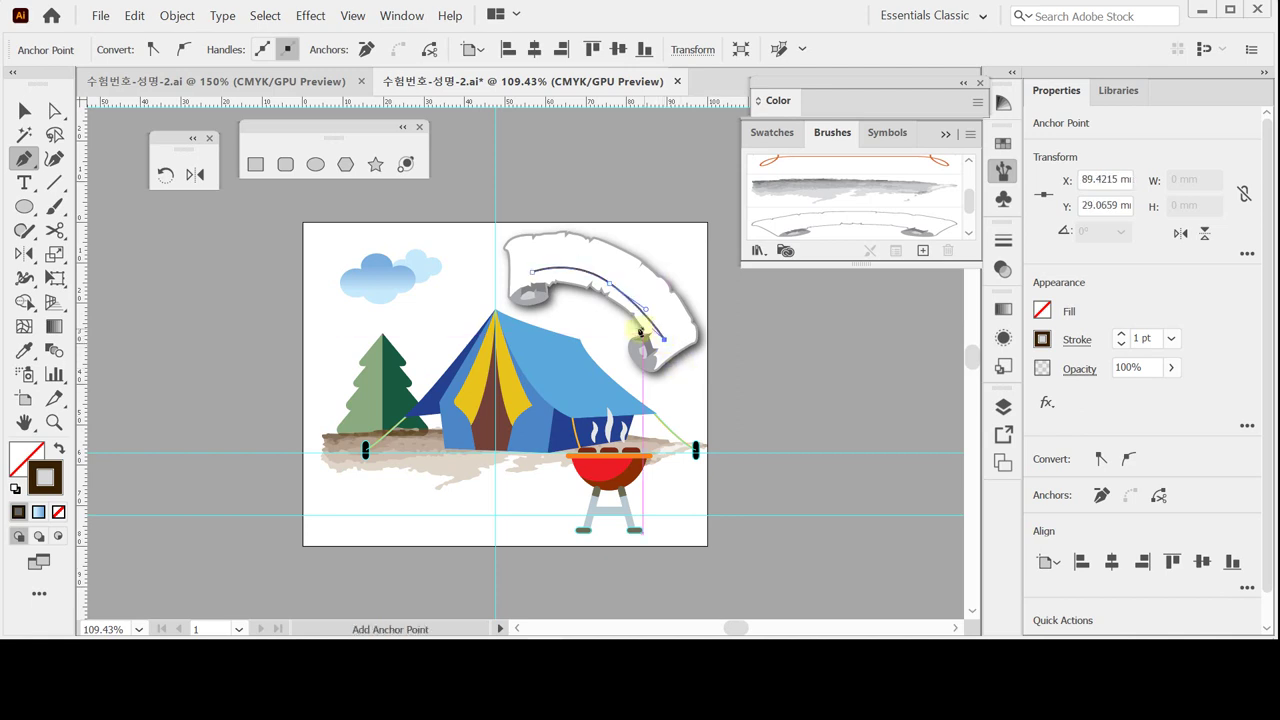
Reshape the curved path to follow the banner, about 33.5 mm wide and 17.2 mm high, deselect it and save the document.
{"action": "key", "text": "ctrl+plus"}
{"action": "key", "text": "ctrl+plus"}
{"action": "left_click", "coordinate": [497, 320]}
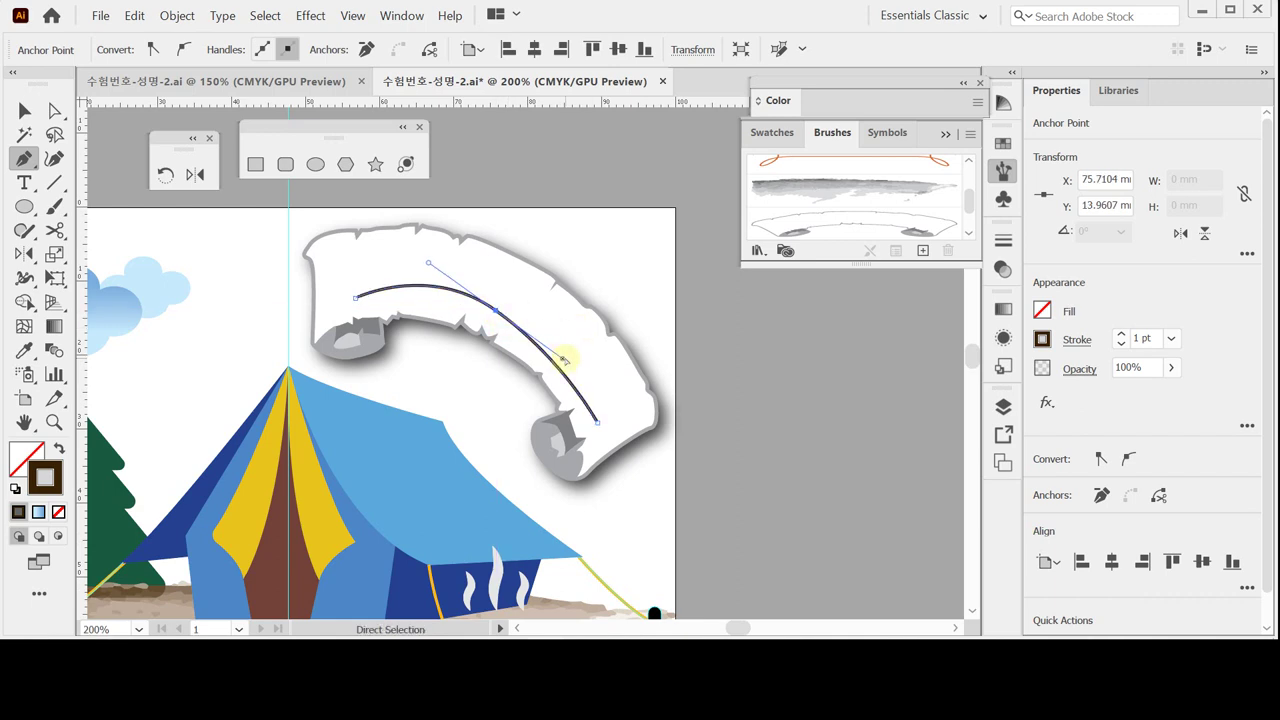
{"action": "left_click_drag", "start_coordinate": [563, 360], "coordinate": [569, 346]}
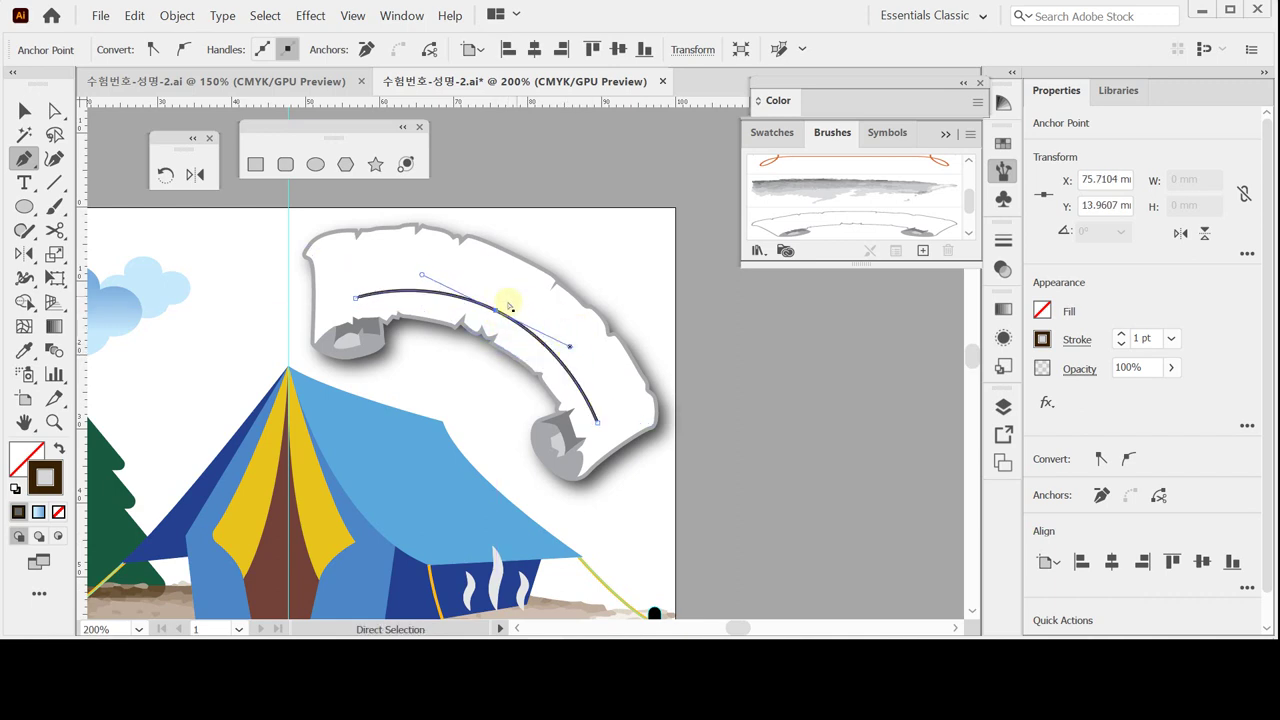
{"action": "left_click_drag", "start_coordinate": [497, 316], "coordinate": [492, 313]}
{"action": "left_click_drag", "start_coordinate": [358, 299], "coordinate": [348, 303]}
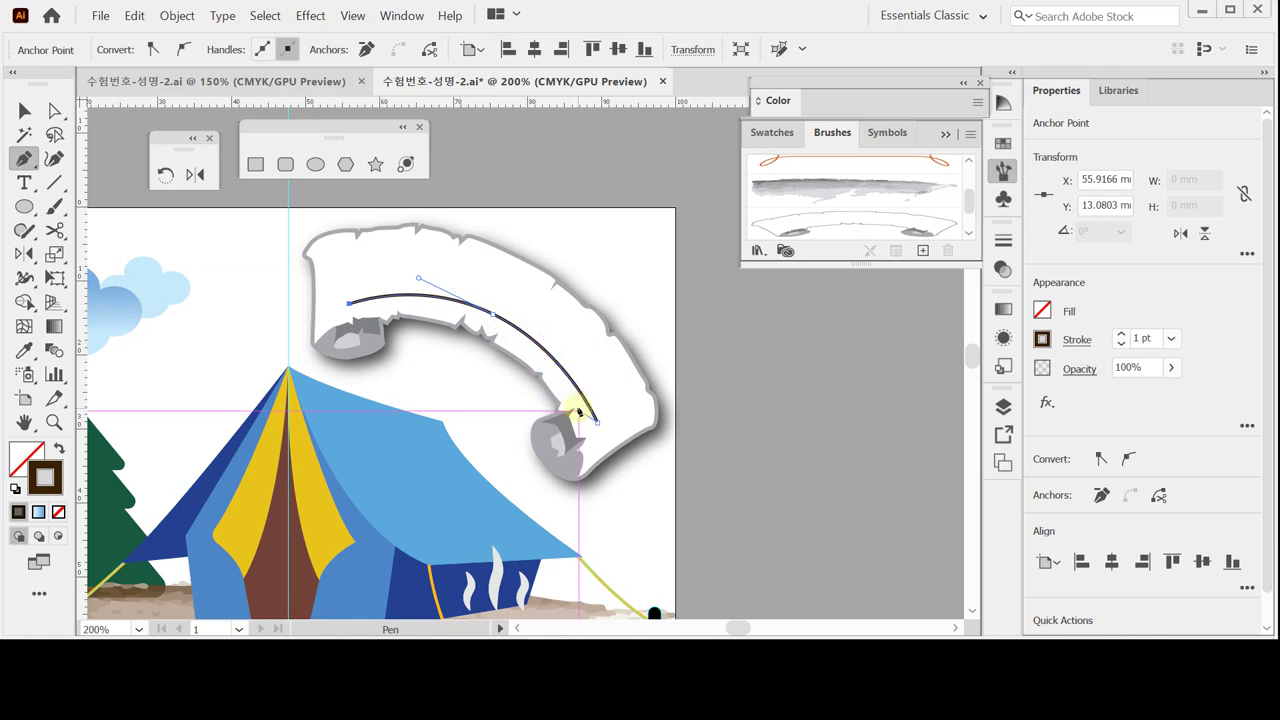
{"action": "left_click", "coordinate": [720, 413], "text": "ctrl"}
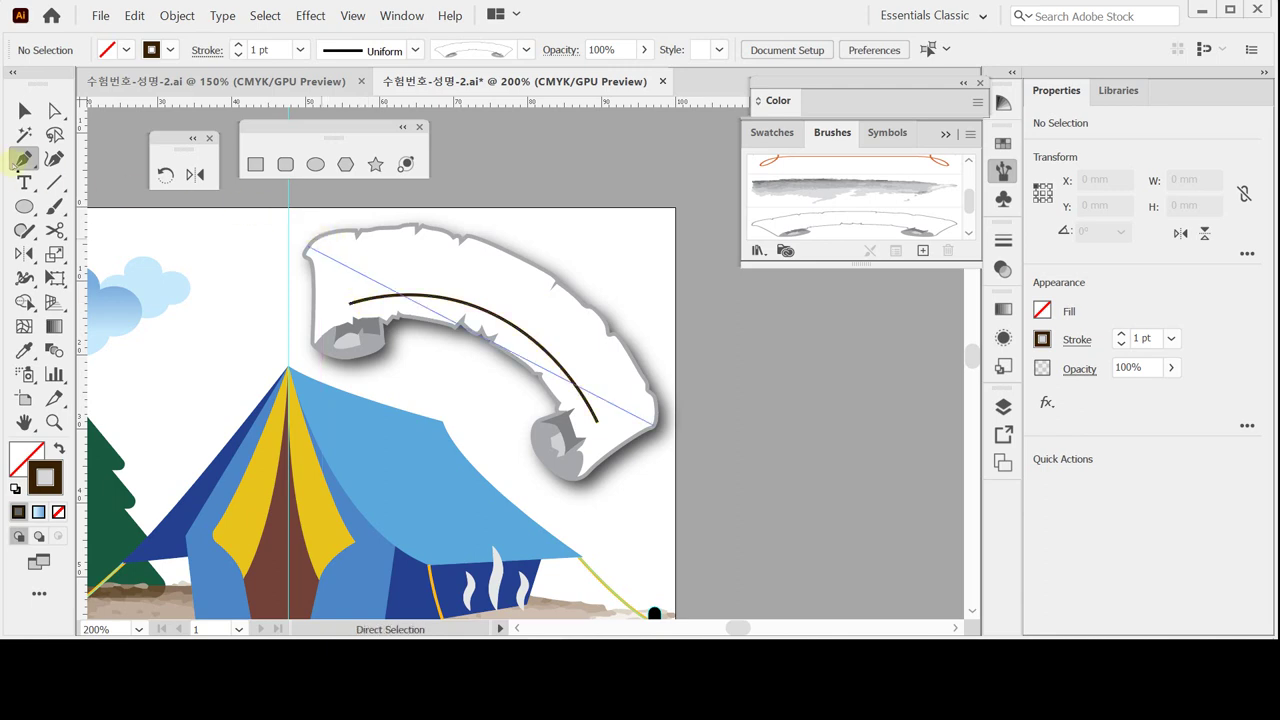
{"action": "key", "text": "ctrl+s"}
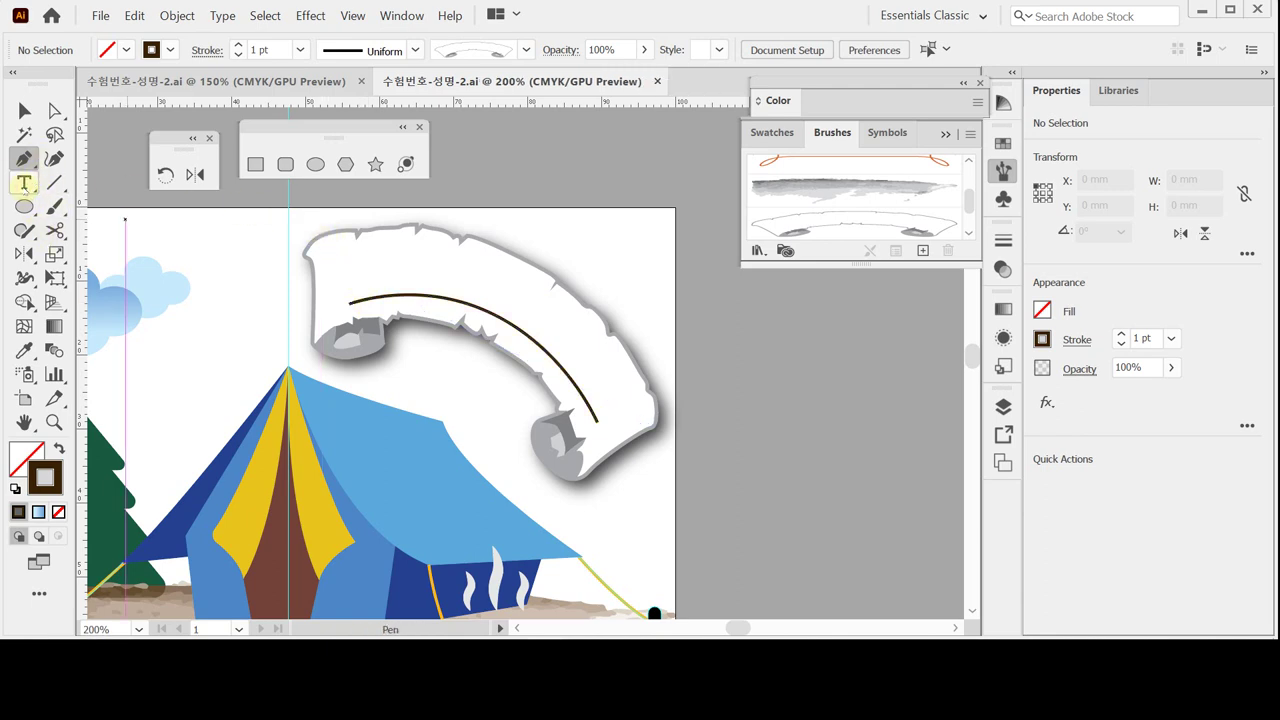
Place type on the curved path inside the banner using the Type on a Path tool.
{"action": "left_click", "coordinate": [24, 183]}
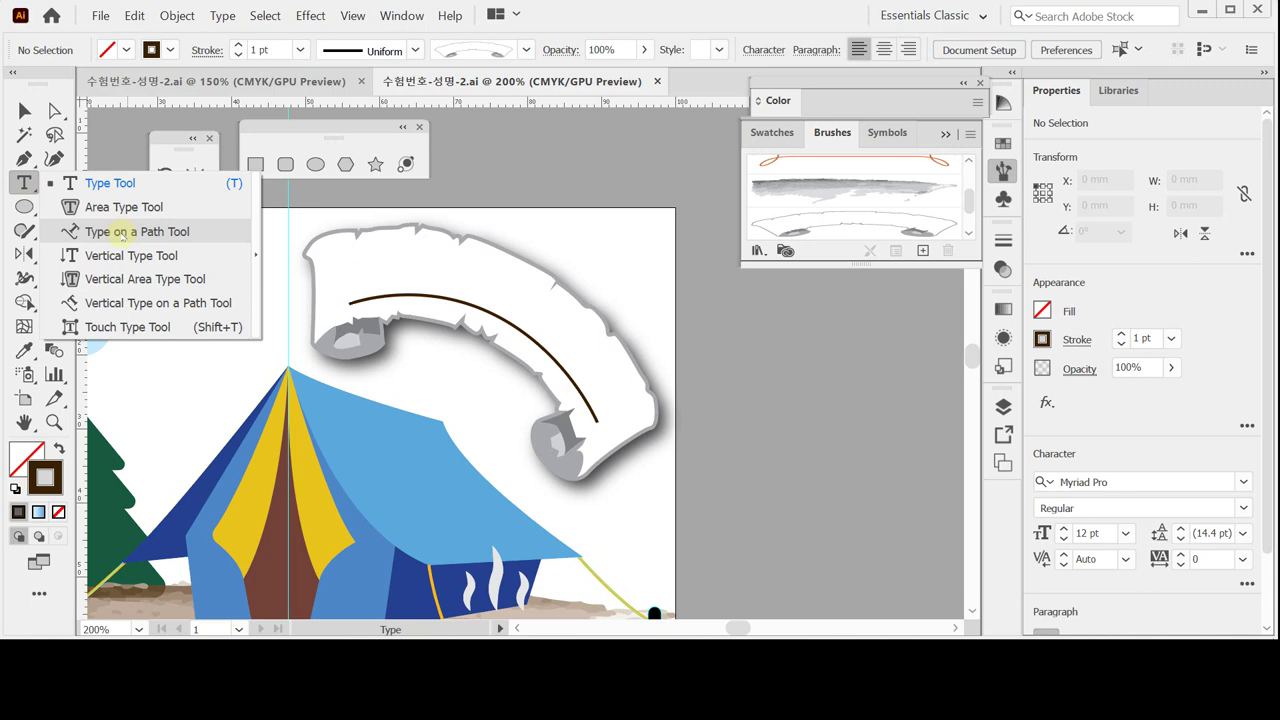
{"action": "left_click", "coordinate": [118, 232]}
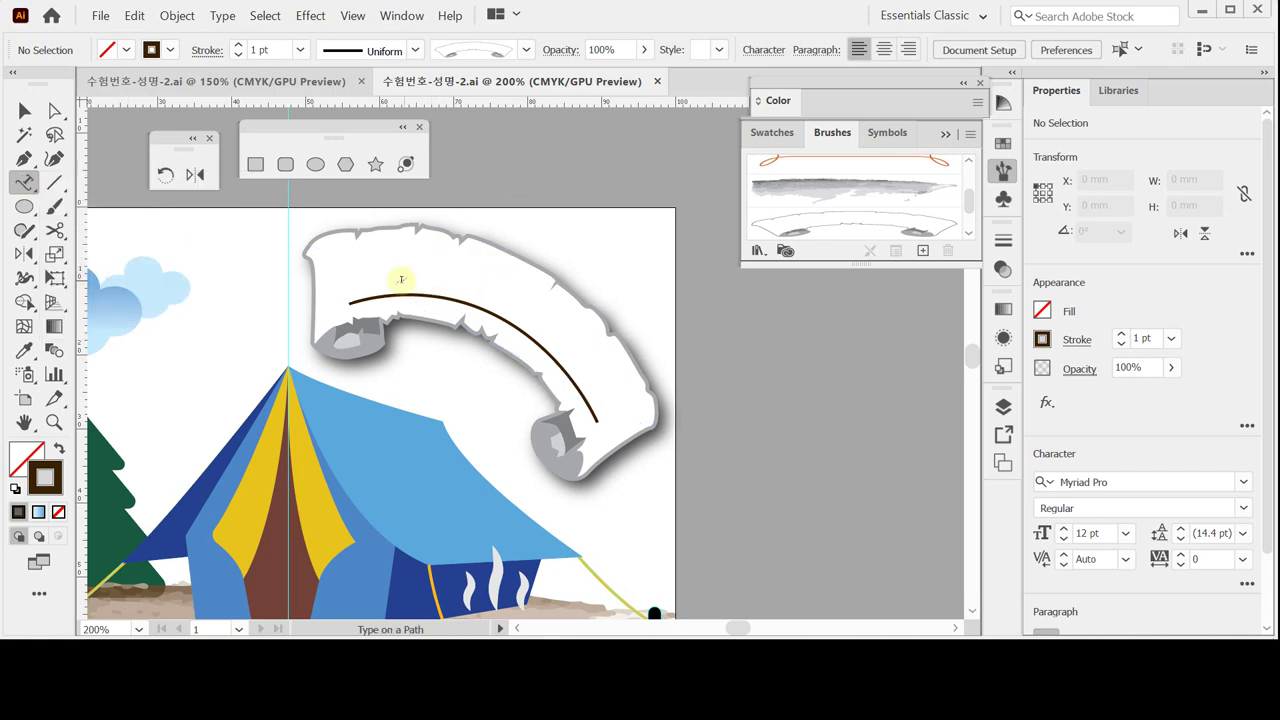
{"action": "key", "text": "ctrl"}
{"action": "left_click", "coordinate": [356, 303], "text": "ctrl"}
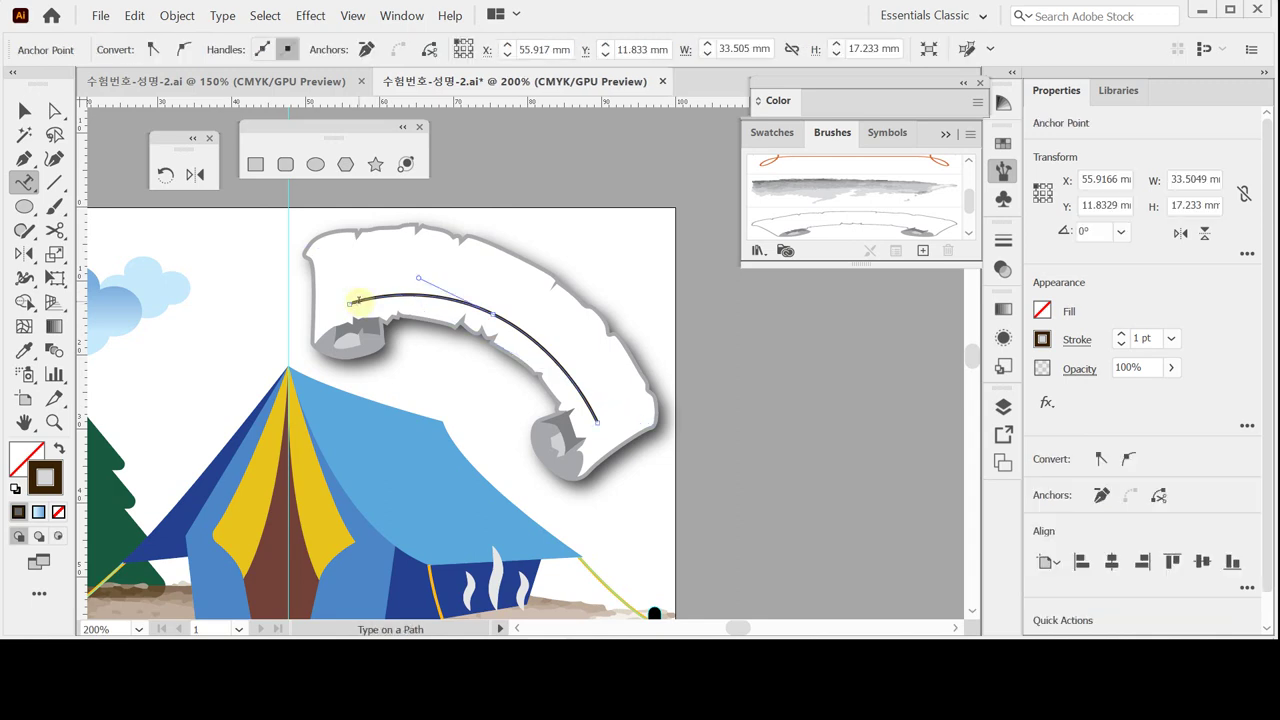
{"action": "left_click", "coordinate": [356, 302]}
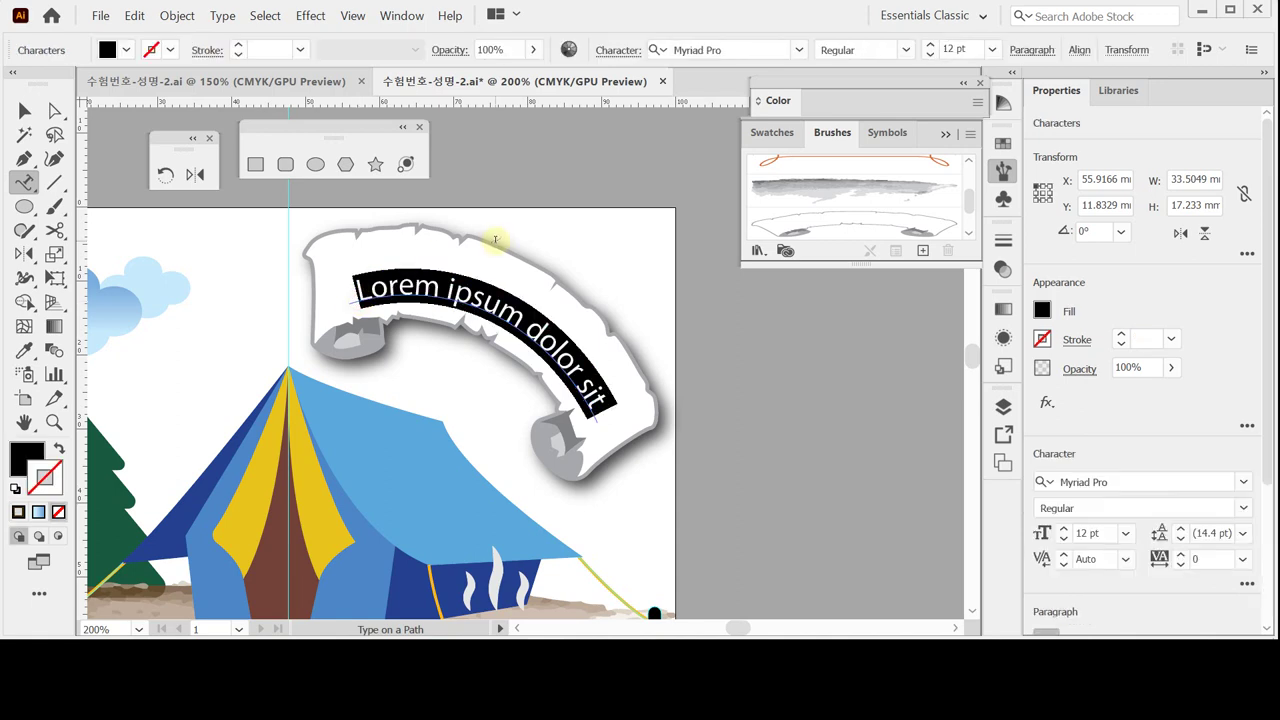
Set the banner's path text to Arial Regular at 13 pt.
{"action": "key", "text": "ctrl"}
{"action": "key", "text": "ctrl+t"}
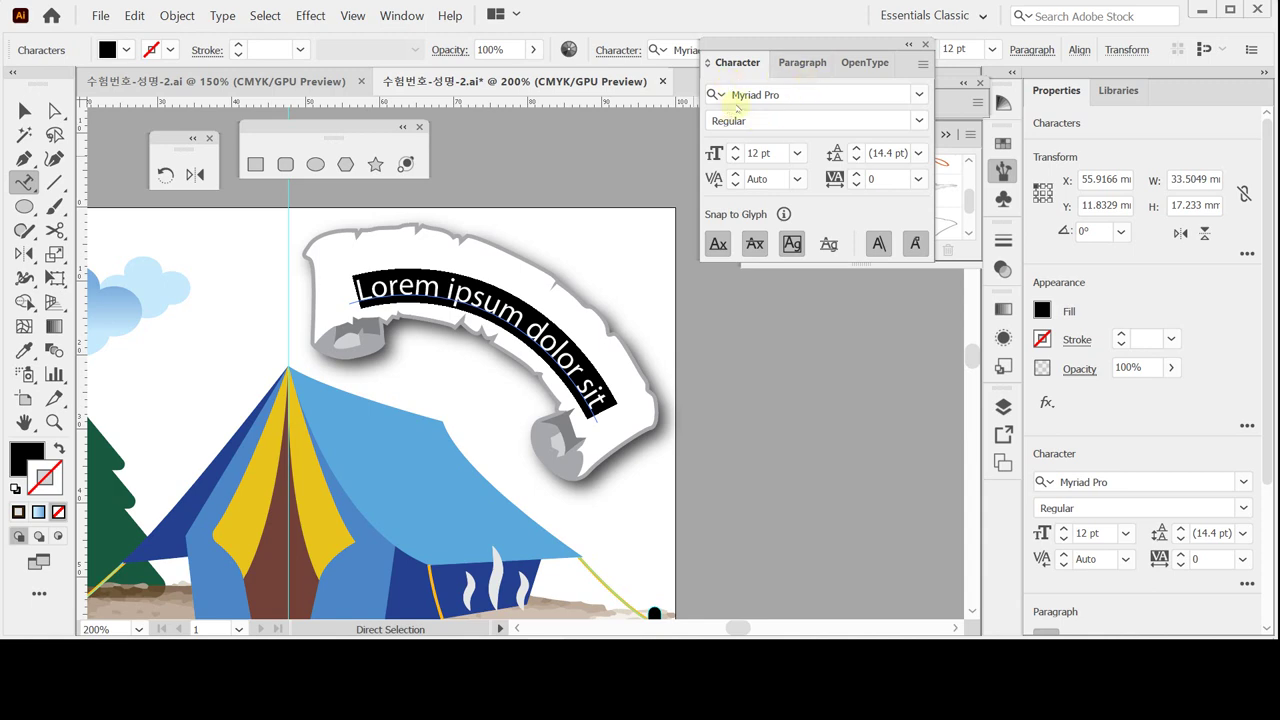
{"action": "left_click", "coordinate": [787, 96]}
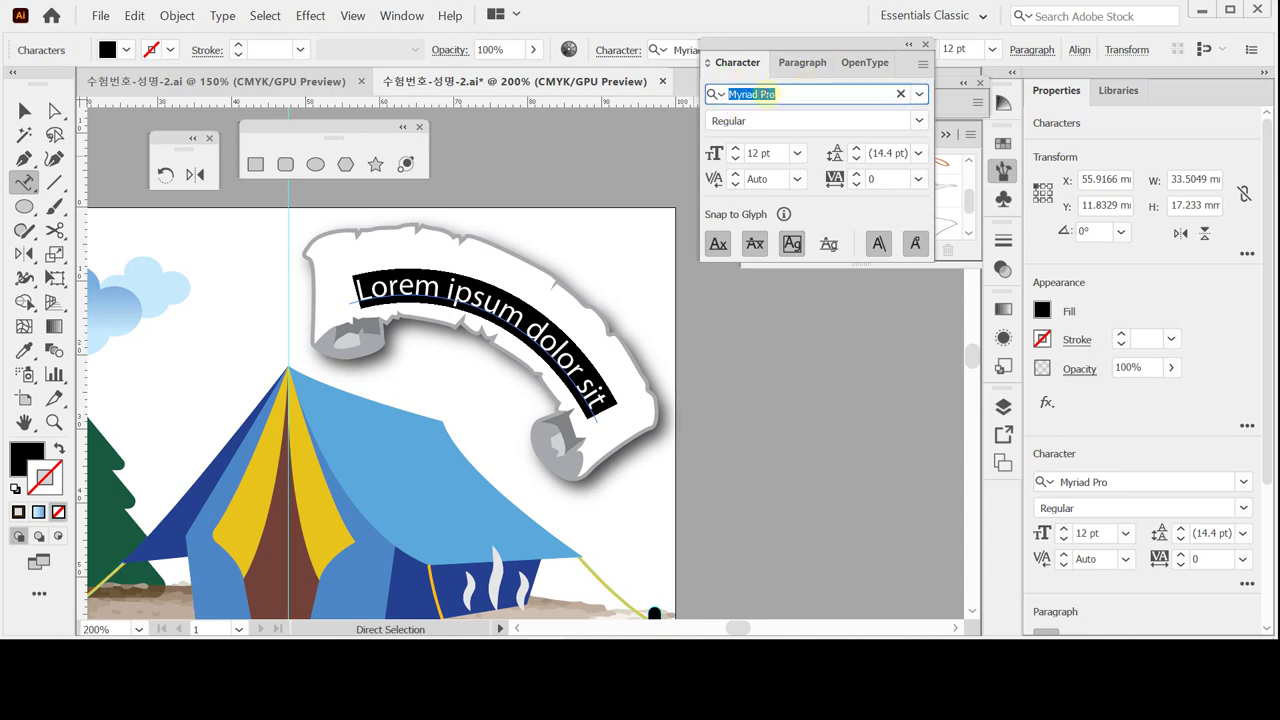
{"action": "type", "text": "ar"}
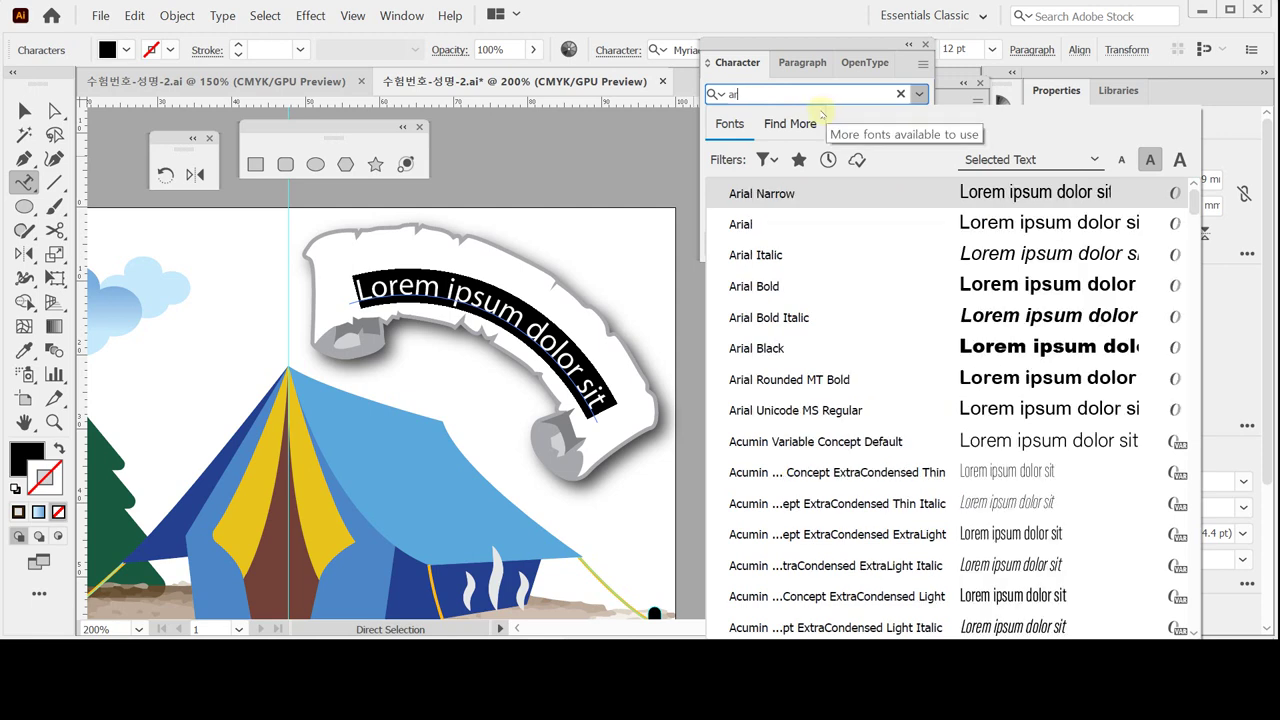
{"action": "key", "text": "Down"}
{"action": "key", "text": "Down"}
{"action": "key", "text": "Down"}
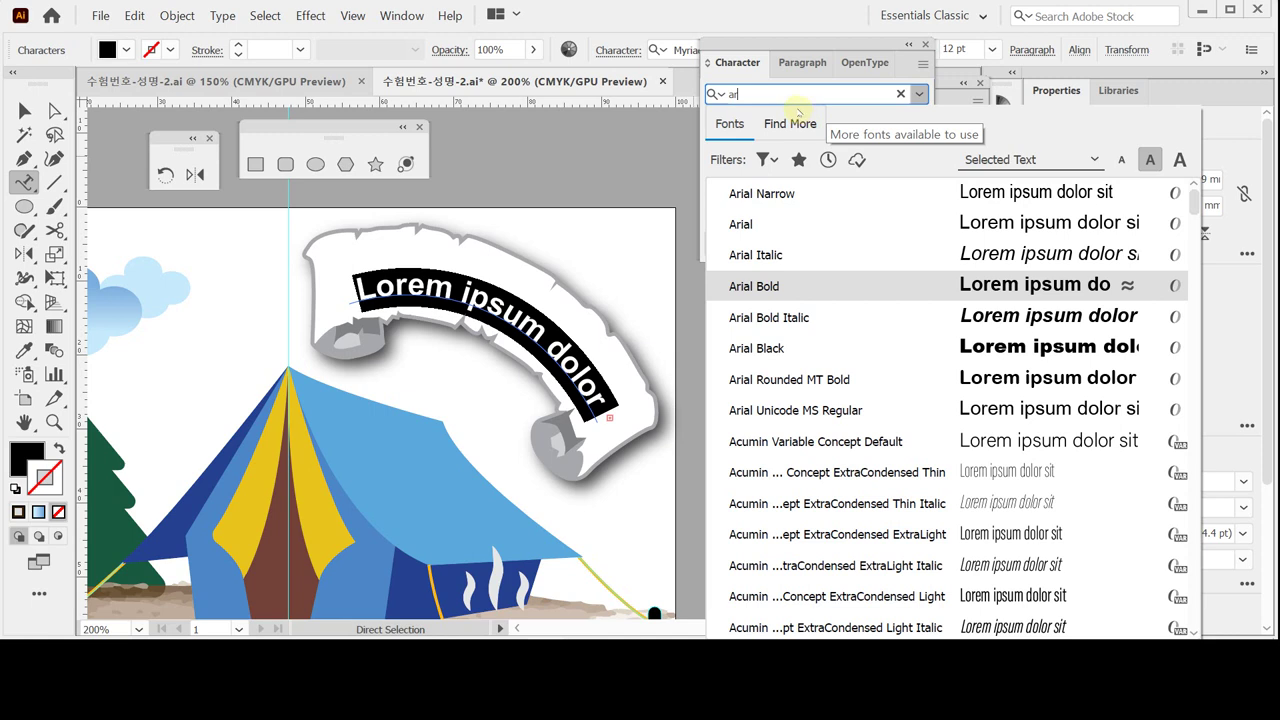
{"action": "key", "text": "Up"}
{"action": "key", "text": "Up"}
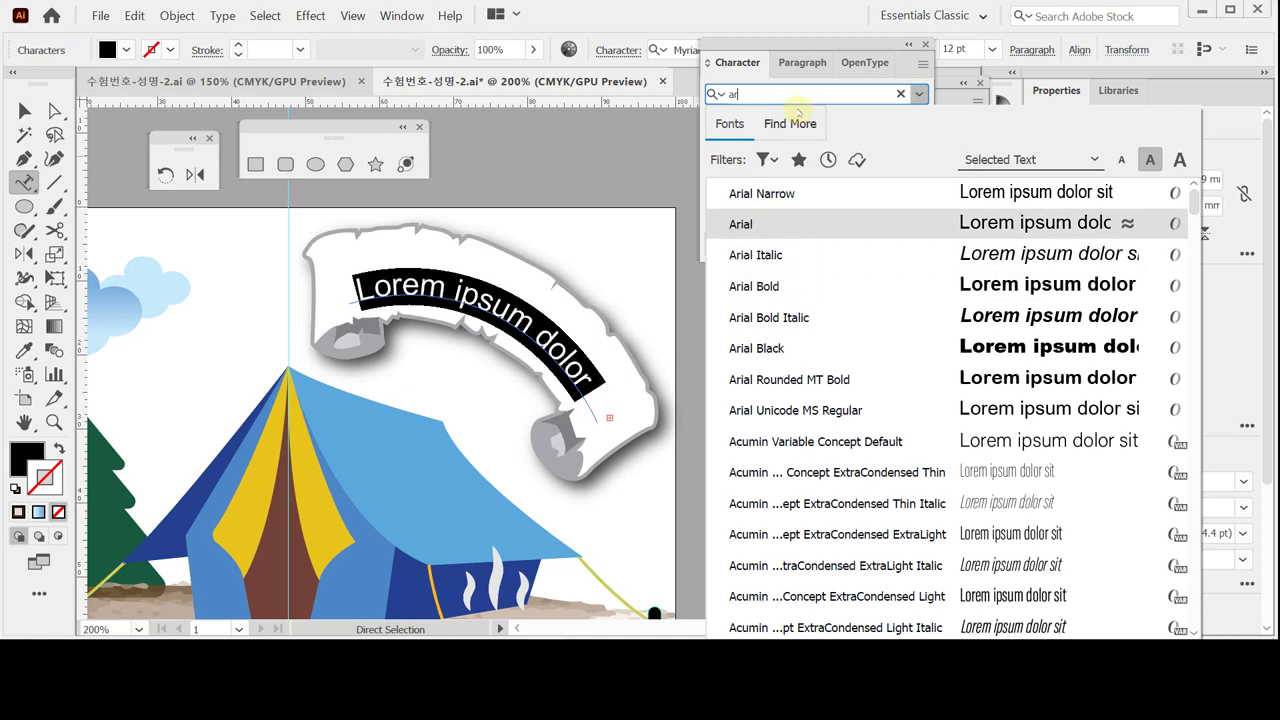
{"action": "key", "text": "Return"}
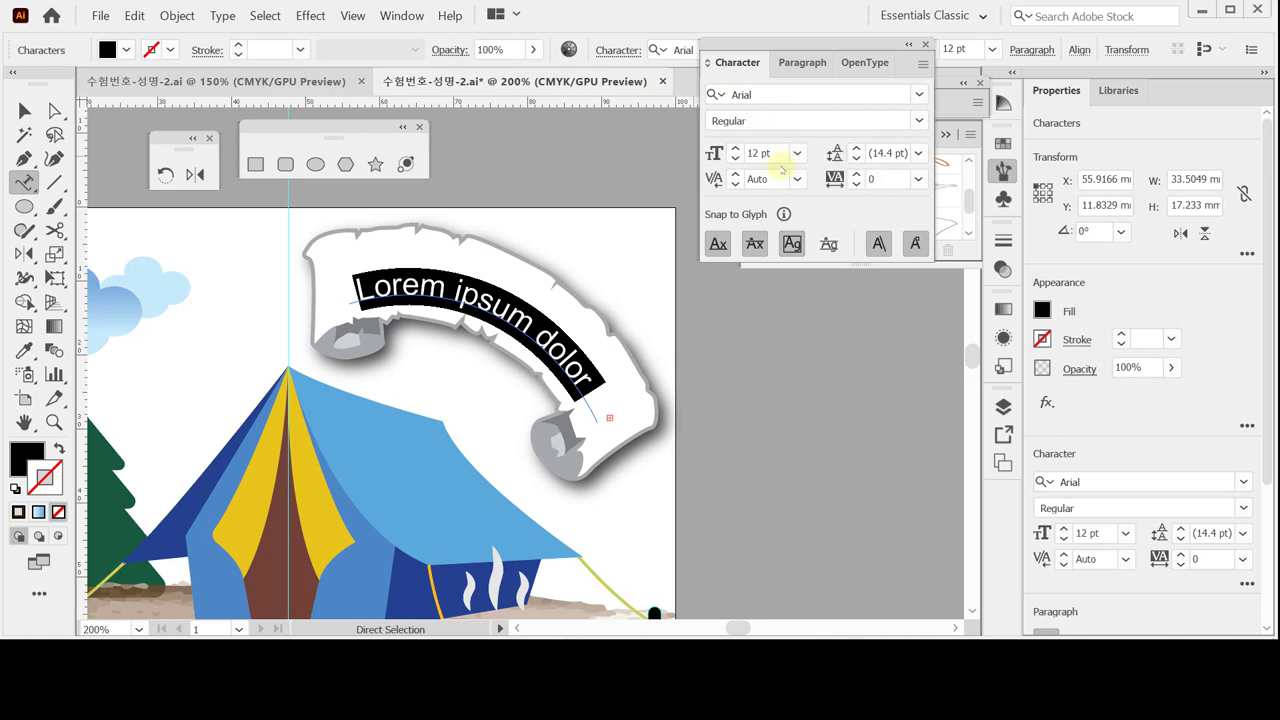
{"action": "left_click", "coordinate": [736, 148]}
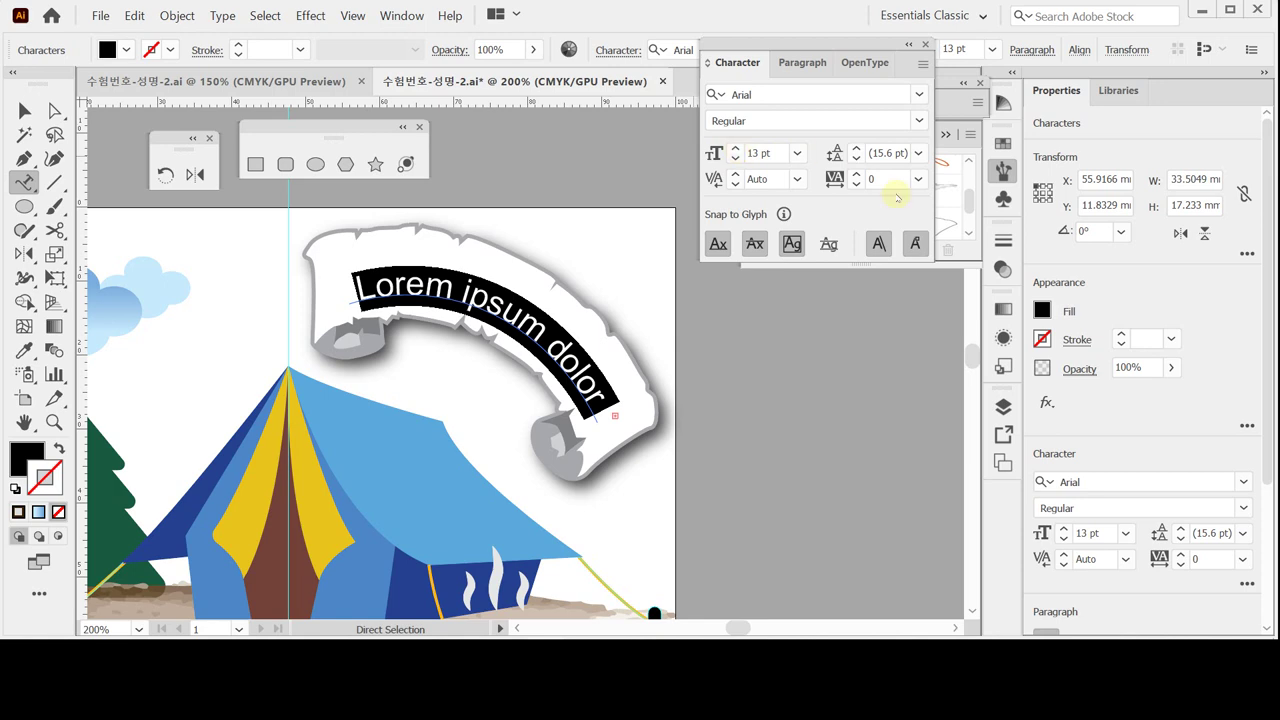
Fill the banner's path text with the CMYK colour C 30, M 60, Y 100, K 0.
{"action": "mouse_move", "coordinate": [776, 45]}
{"action": "left_mouse_down"}
{"action": "mouse_move", "coordinate": [697, 72]}
{"action": "mouse_move", "coordinate": [530, 62]}
{"action": "left_mouse_up"}
{"action": "left_click", "coordinate": [1003, 170]}
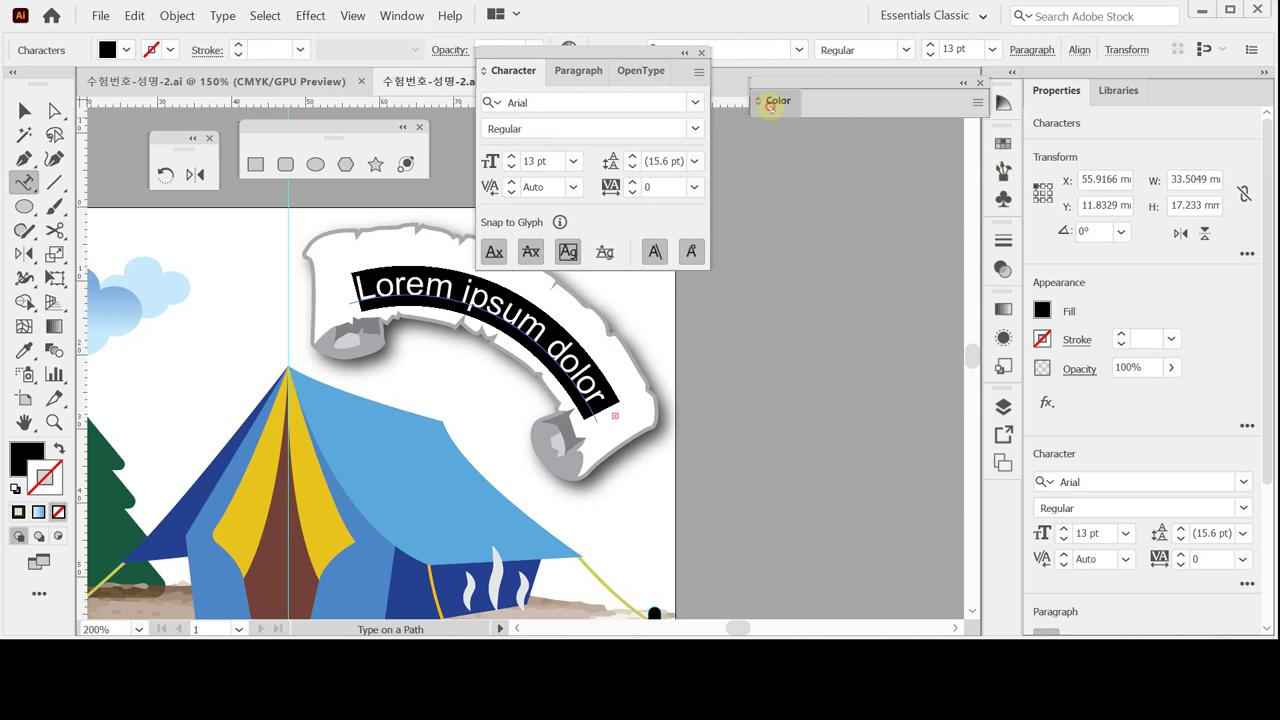
{"action": "left_click", "coordinate": [775, 100]}
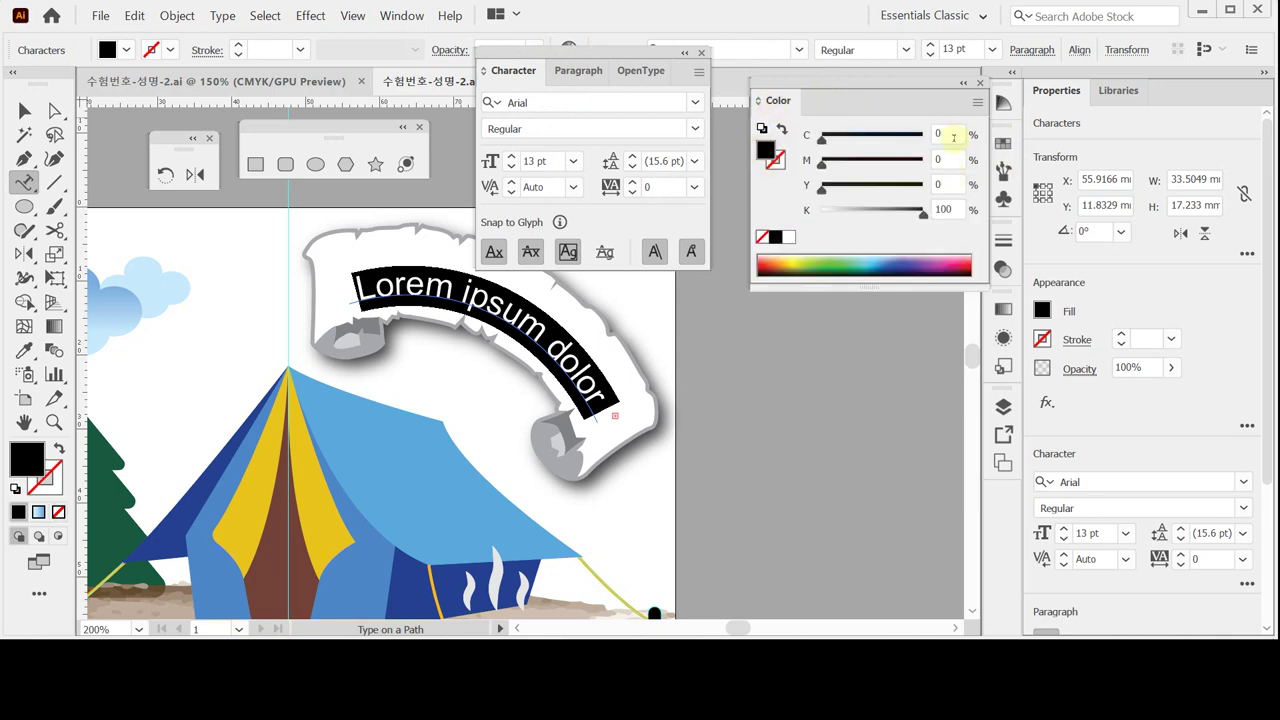
{"action": "left_click", "coordinate": [818, 210]}
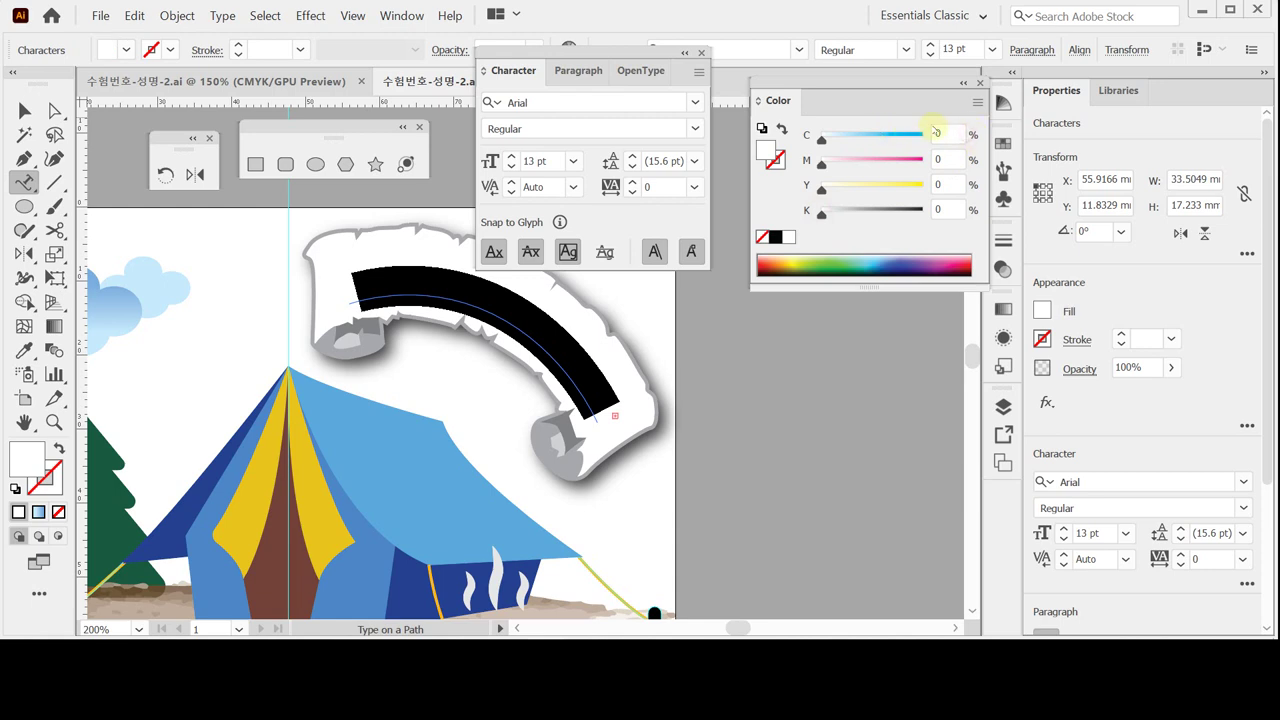
{"action": "left_click", "coordinate": [946, 134]}
{"action": "type", "text": "30"}
{"action": "key", "text": "Tab"}
{"action": "type", "text": "60"}
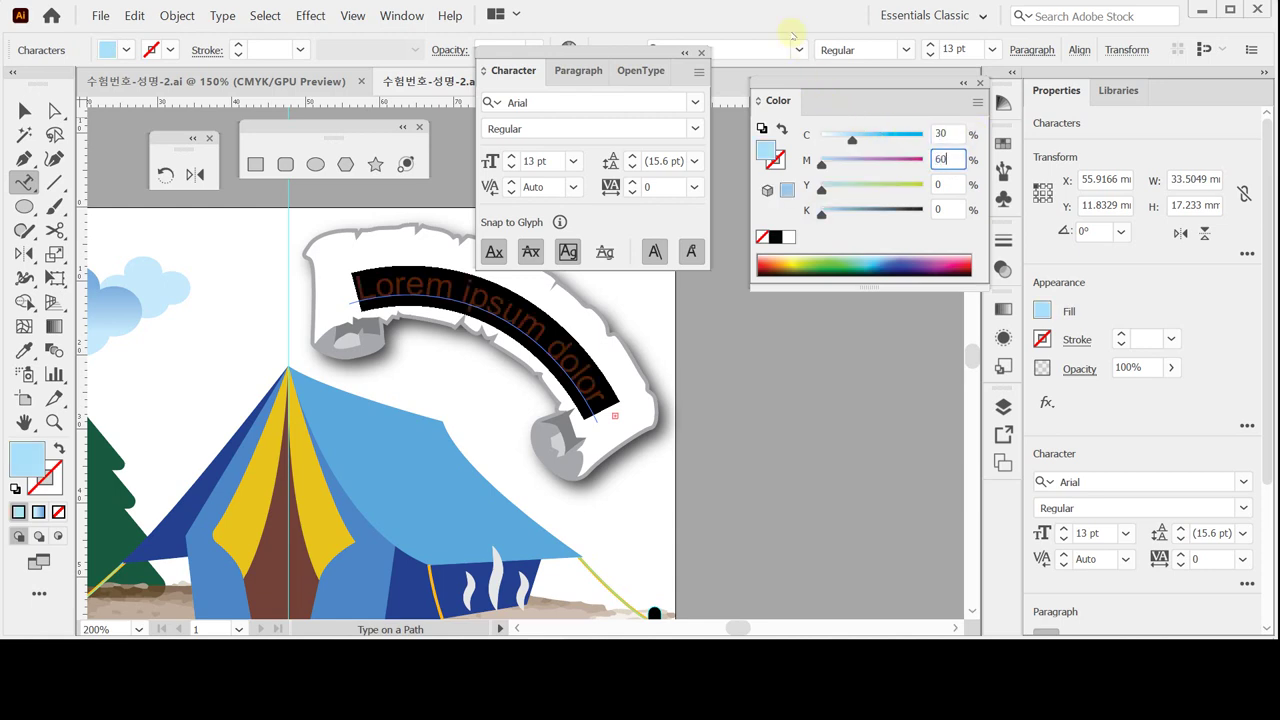
{"action": "key", "text": "Tab"}
{"action": "type", "text": "100"}
{"action": "key", "text": "Return"}
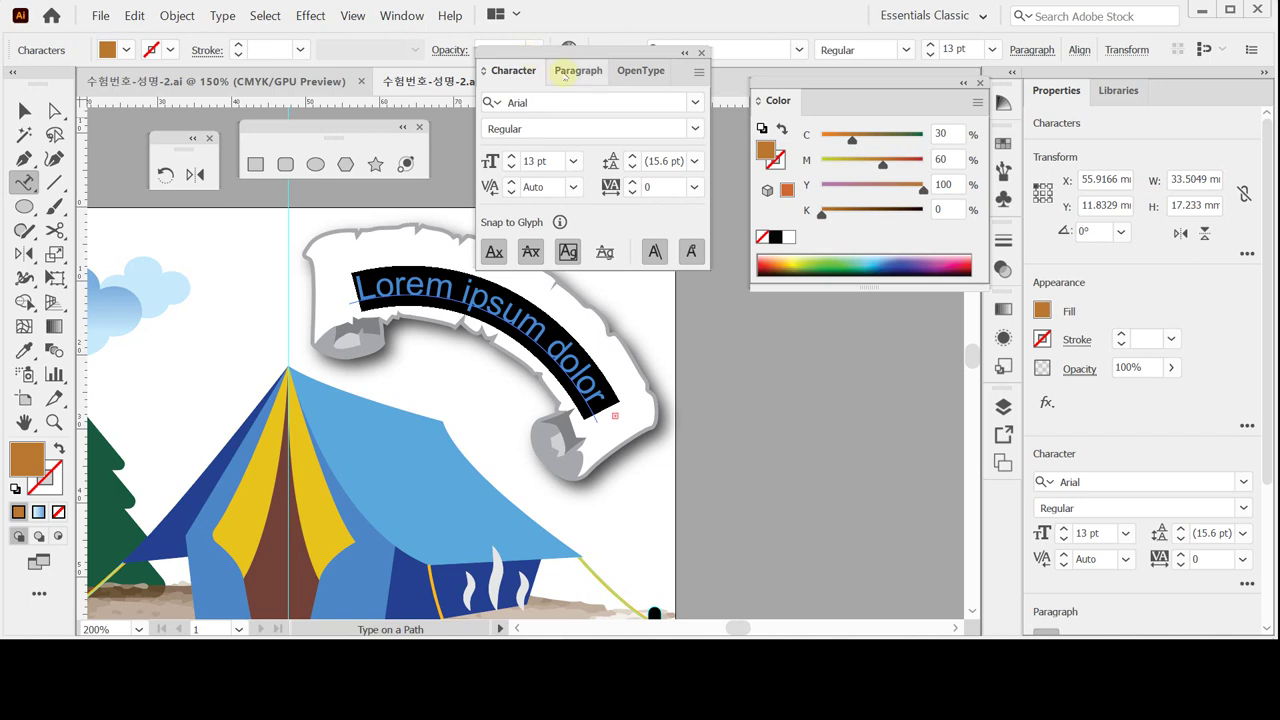
Replace the placeholder on the curved path with "Let's enjoy nature" and finish text editing.
{"action": "type", "text": "Let"}
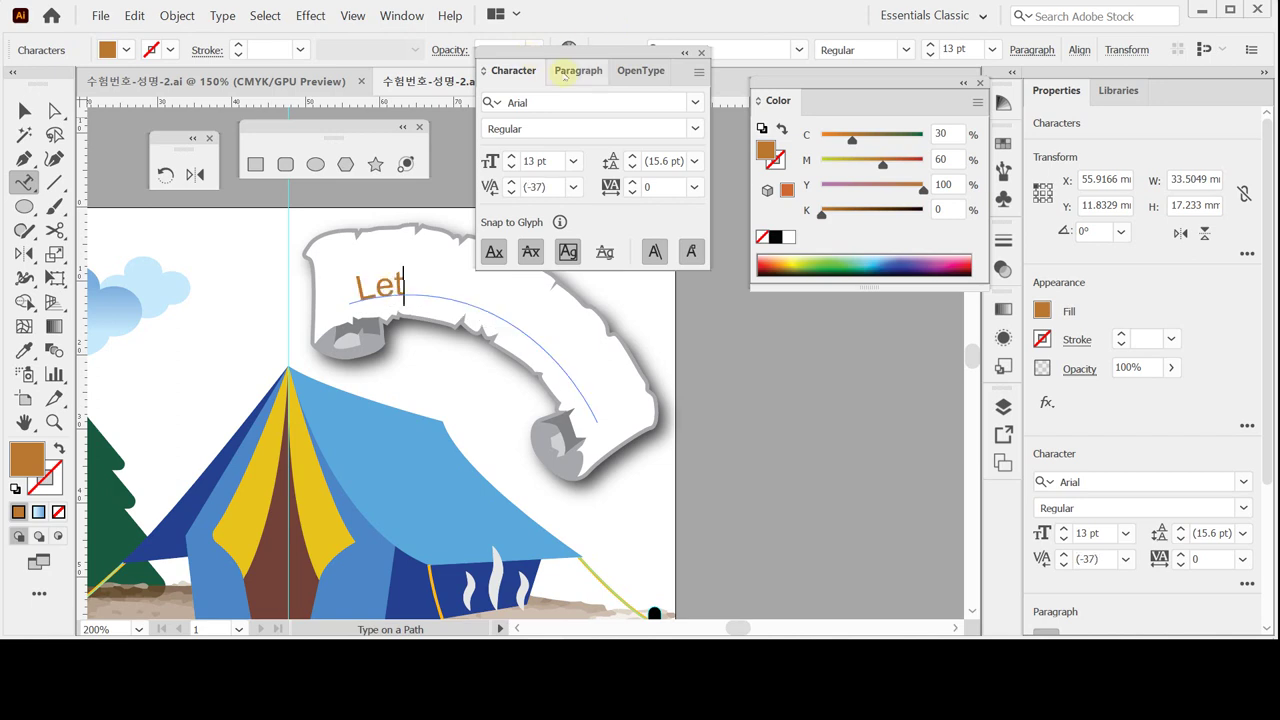
{"action": "type", "text": "'s en"}
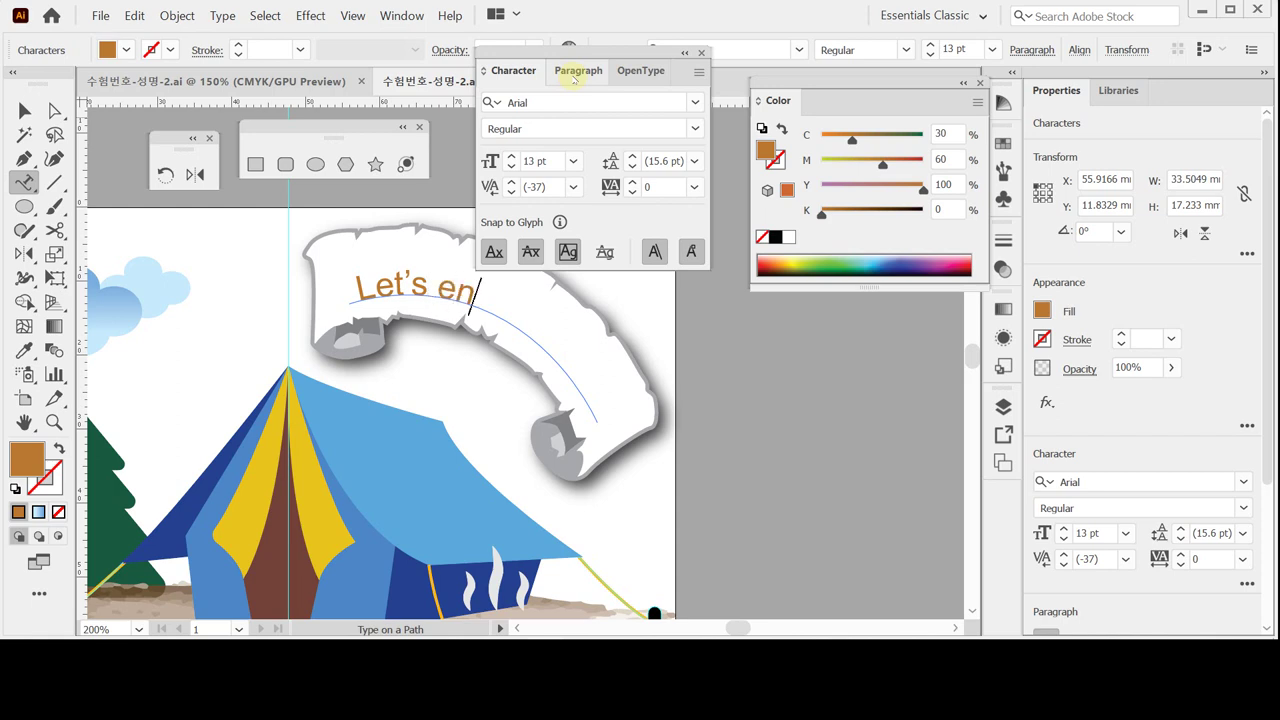
{"action": "type", "text": "joy"}
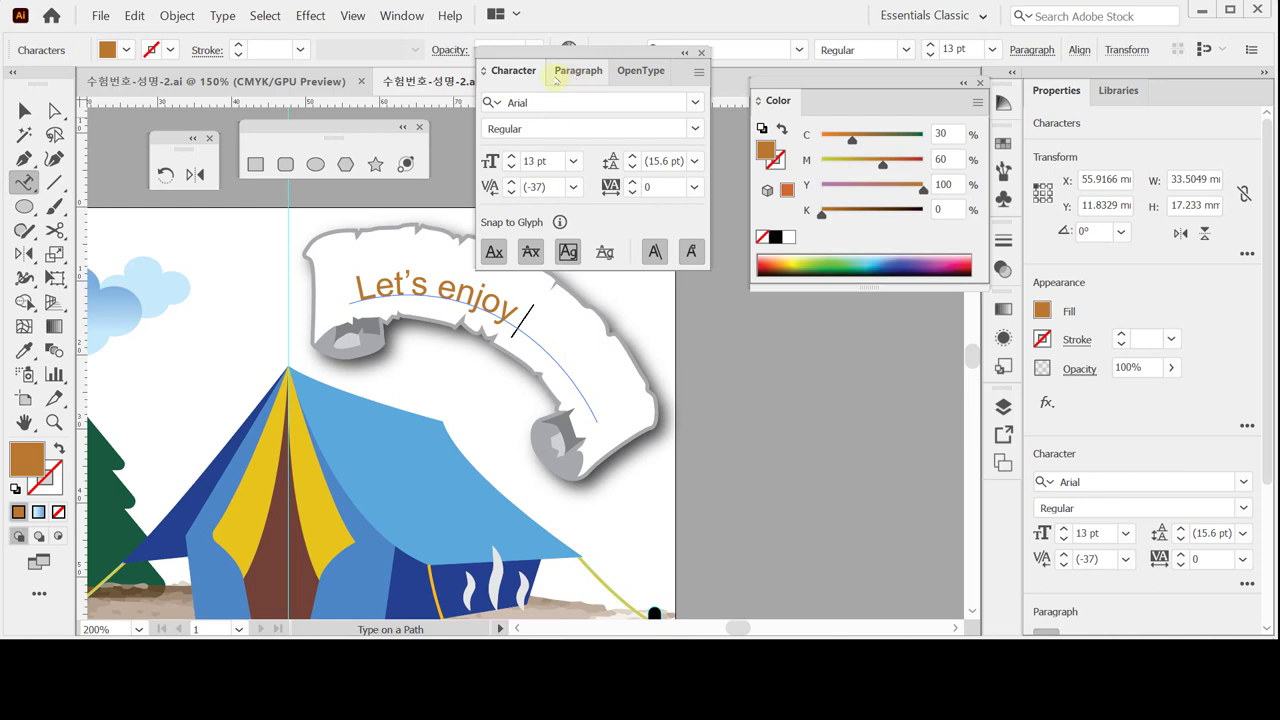
{"action": "type", "text": " nature"}
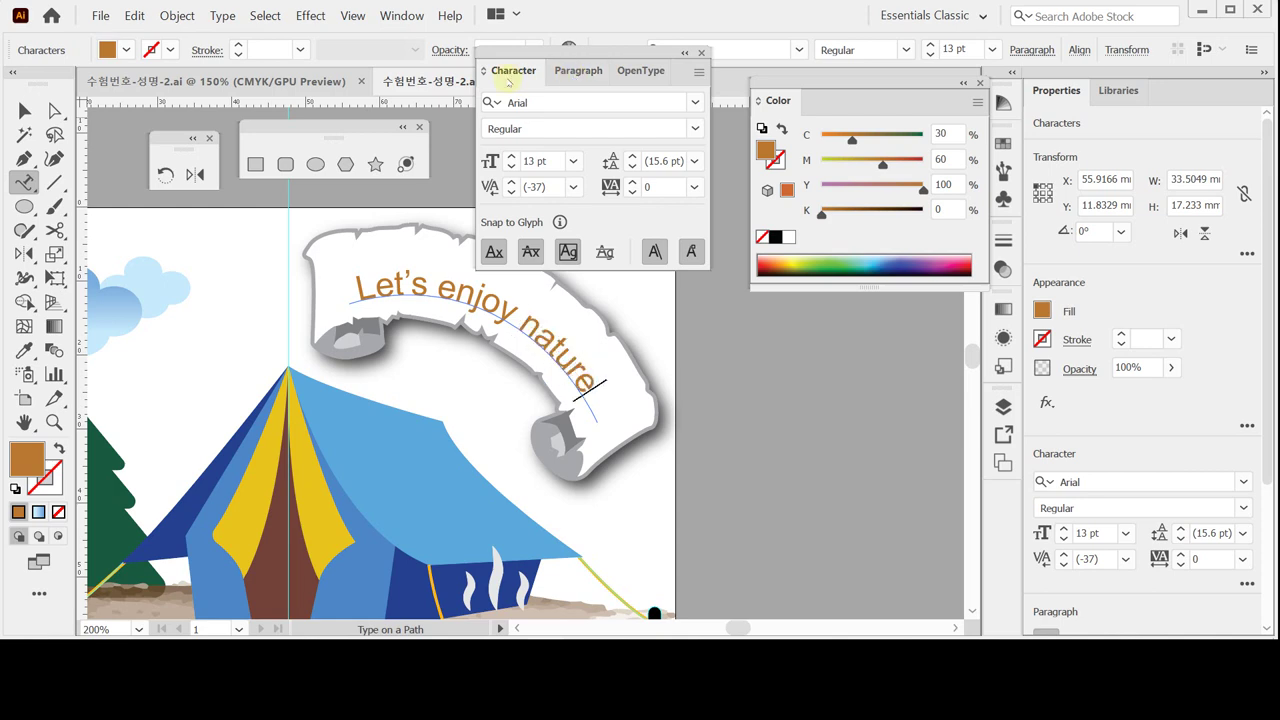
{"action": "left_click", "coordinate": [22, 111]}
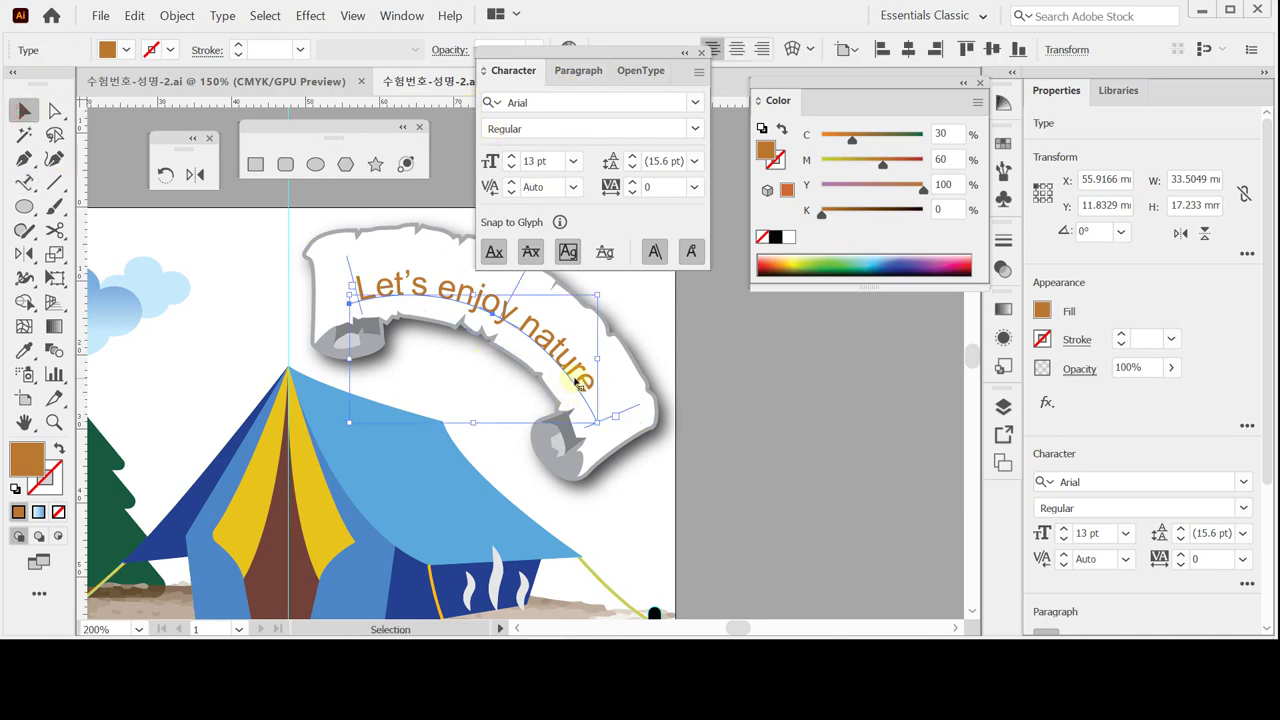
Adjust the text path's anchor points to fit the banner, making it about 31.6 mm wide and 17.4 mm high.
{"action": "scroll", "coordinate": [575, 383], "scroll_direction": "up", "scroll_amount": 2}
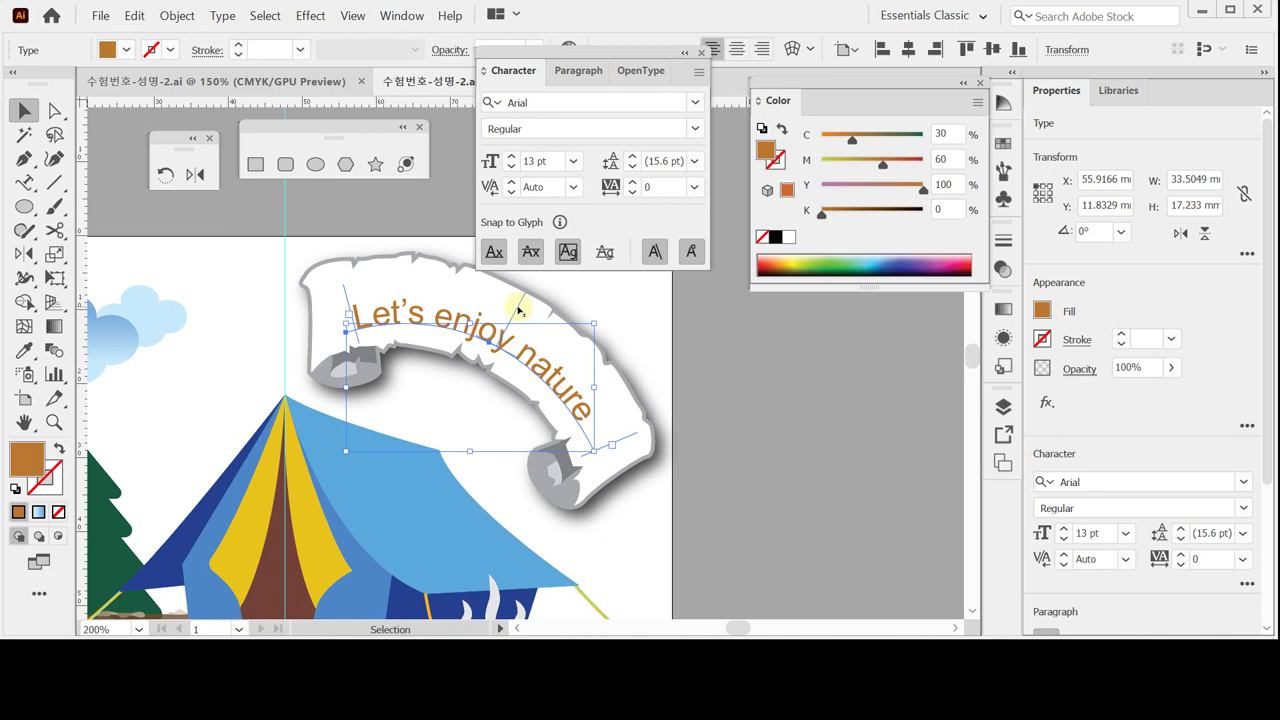
{"action": "mouse_move", "coordinate": [519, 311]}
{"action": "left_mouse_down"}
{"action": "mouse_move", "coordinate": [503, 306]}
{"action": "mouse_move", "coordinate": [543, 334]}
{"action": "mouse_move", "coordinate": [520, 294]}
{"action": "mouse_move", "coordinate": [503, 297]}
{"action": "mouse_move", "coordinate": [530, 315]}
{"action": "mouse_move", "coordinate": [509, 300]}
{"action": "mouse_move", "coordinate": [520, 310]}
{"action": "left_mouse_up"}
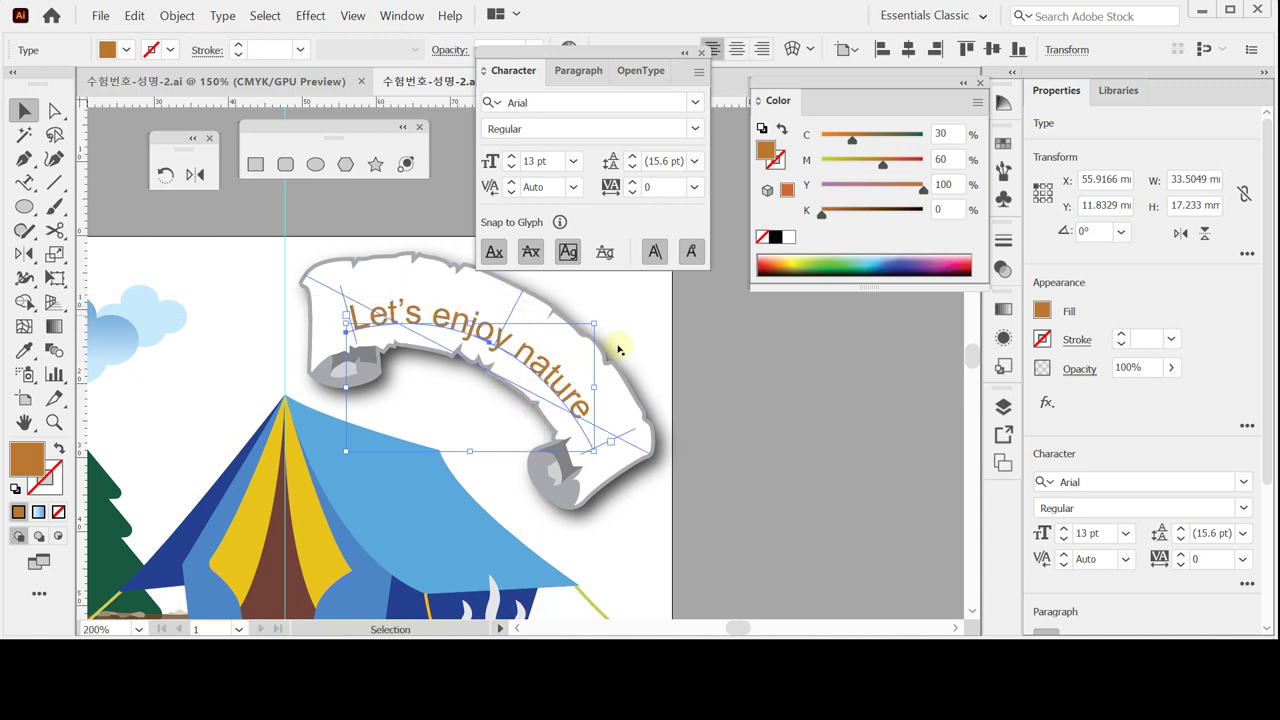
{"action": "left_click", "coordinate": [712, 408]}
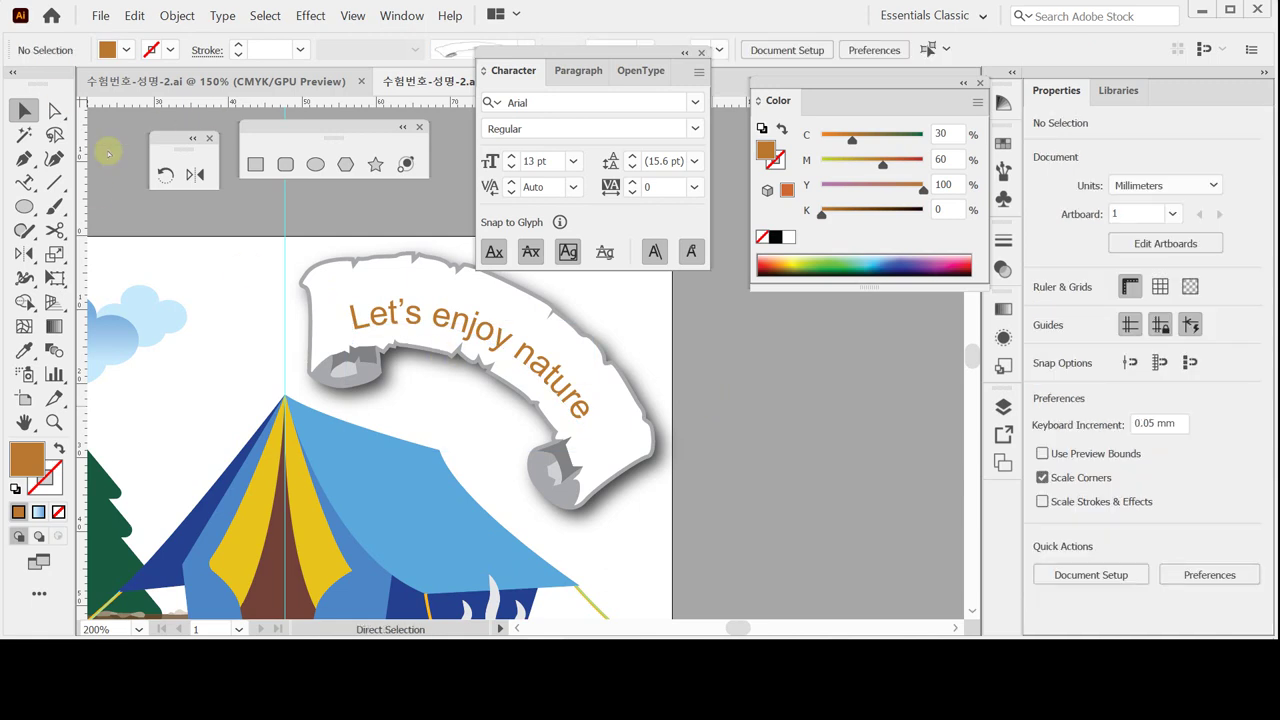
{"action": "key", "text": "a"}
{"action": "left_click", "coordinate": [347, 334]}
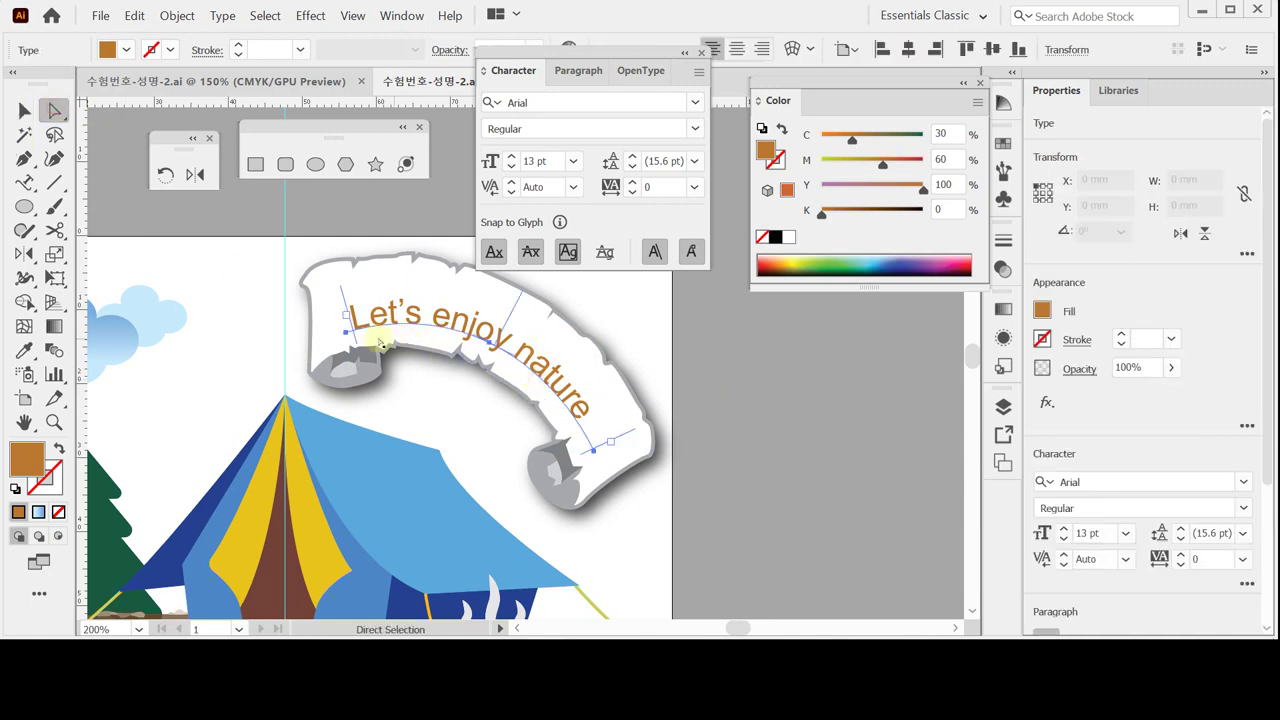
{"action": "left_click_drag", "start_coordinate": [347, 334], "coordinate": [577, 388]}
{"action": "left_click_drag", "start_coordinate": [507, 349], "coordinate": [590, 448]}
{"action": "left_click", "coordinate": [590, 450]}
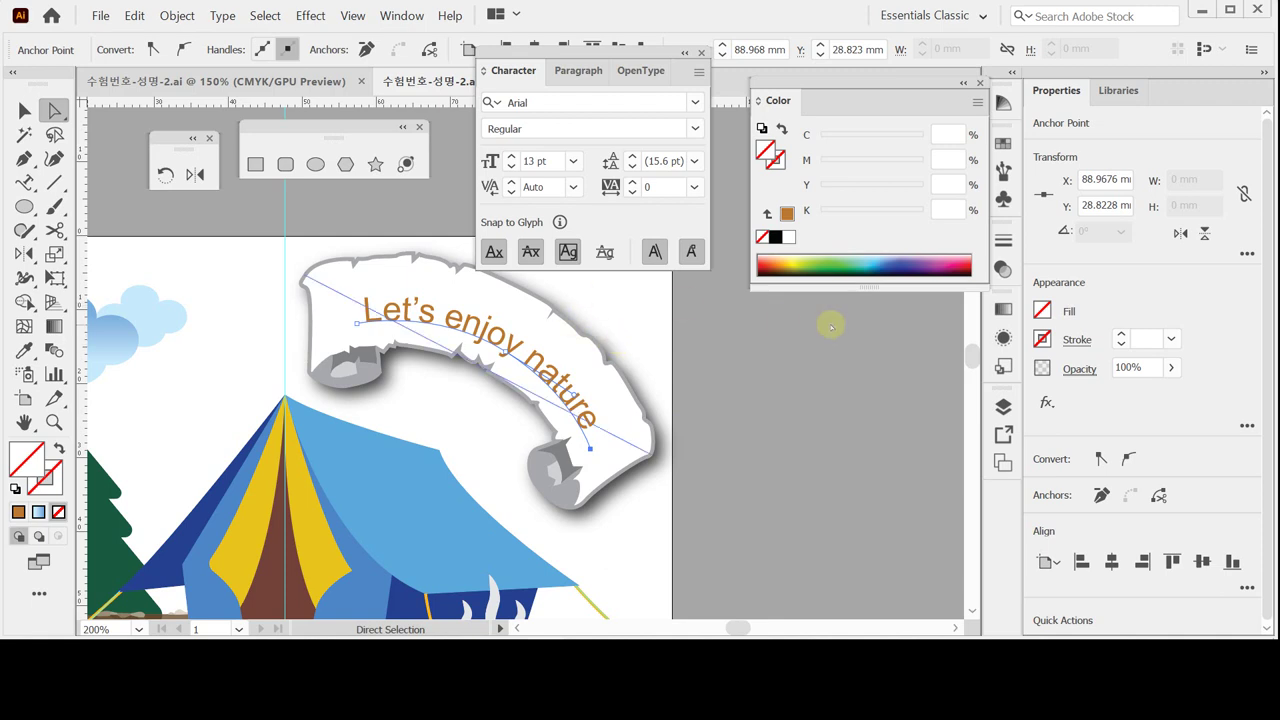
Centre-align "Let's enjoy nature" on its path and deselect it.
{"action": "left_click", "coordinate": [566, 72]}
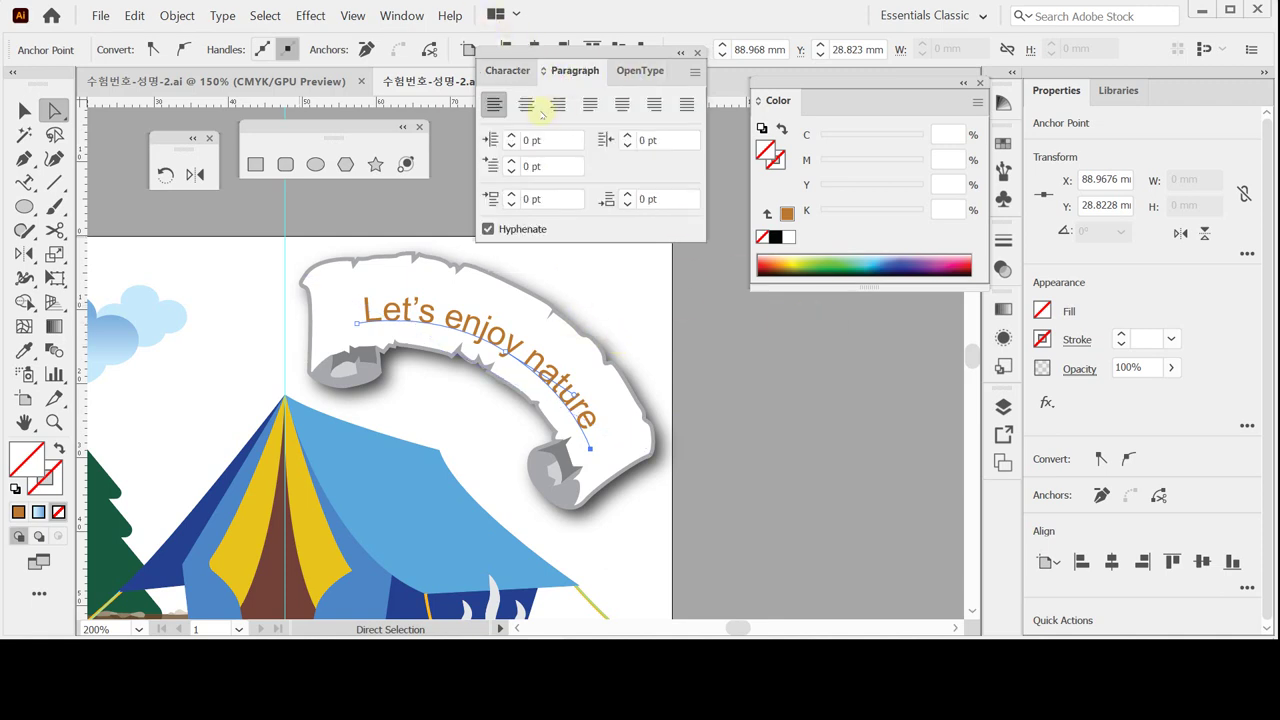
{"action": "left_click", "coordinate": [527, 105]}
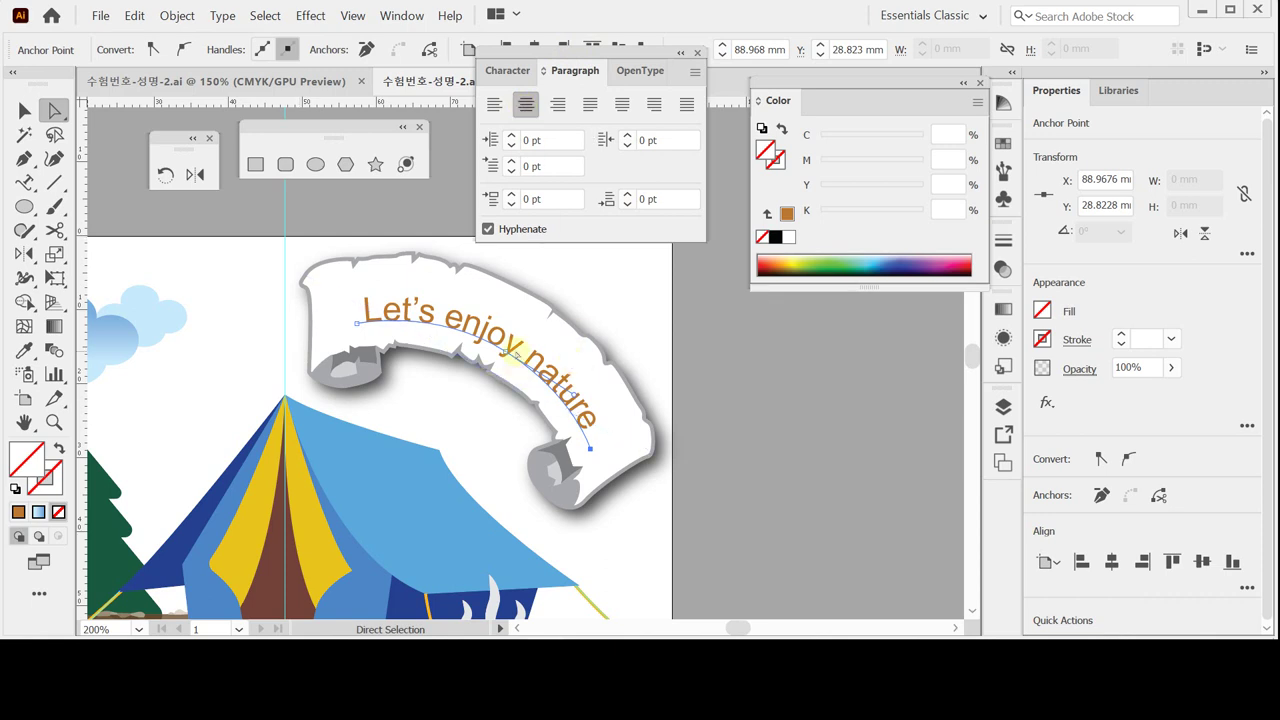
{"action": "left_click", "coordinate": [494, 105]}
{"action": "left_click", "coordinate": [527, 105]}
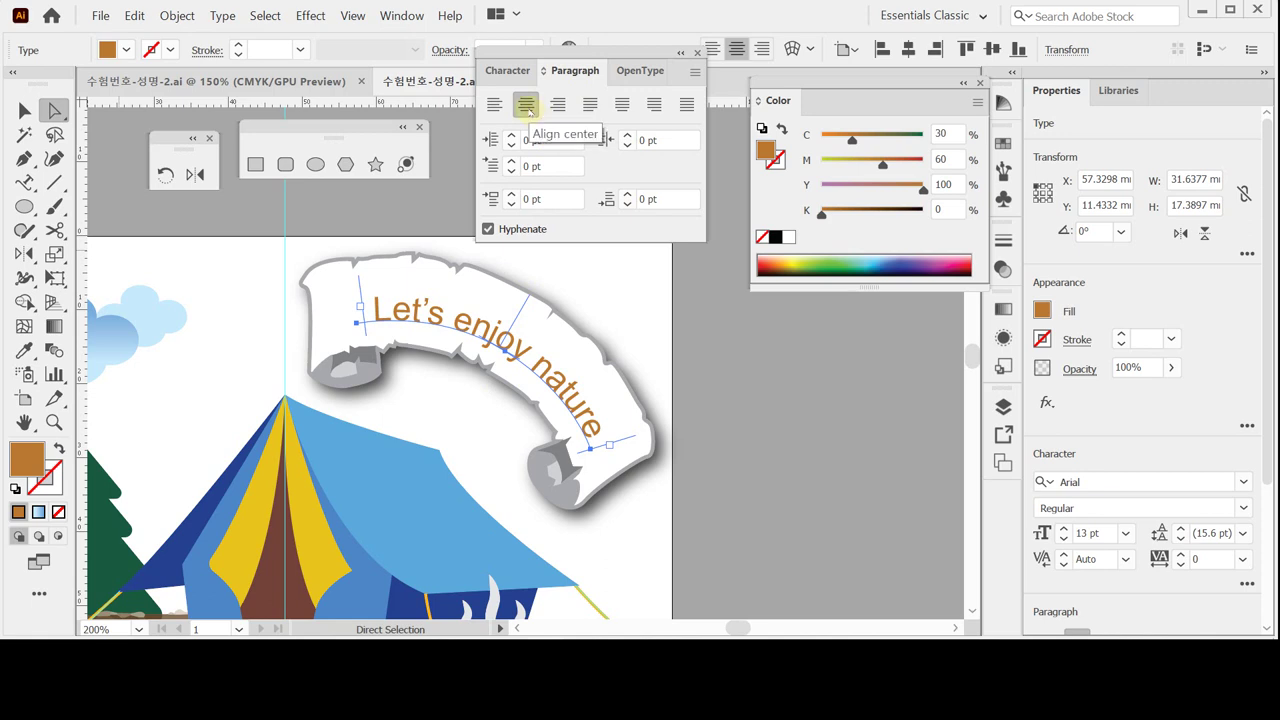
{"action": "left_click", "coordinate": [766, 423]}
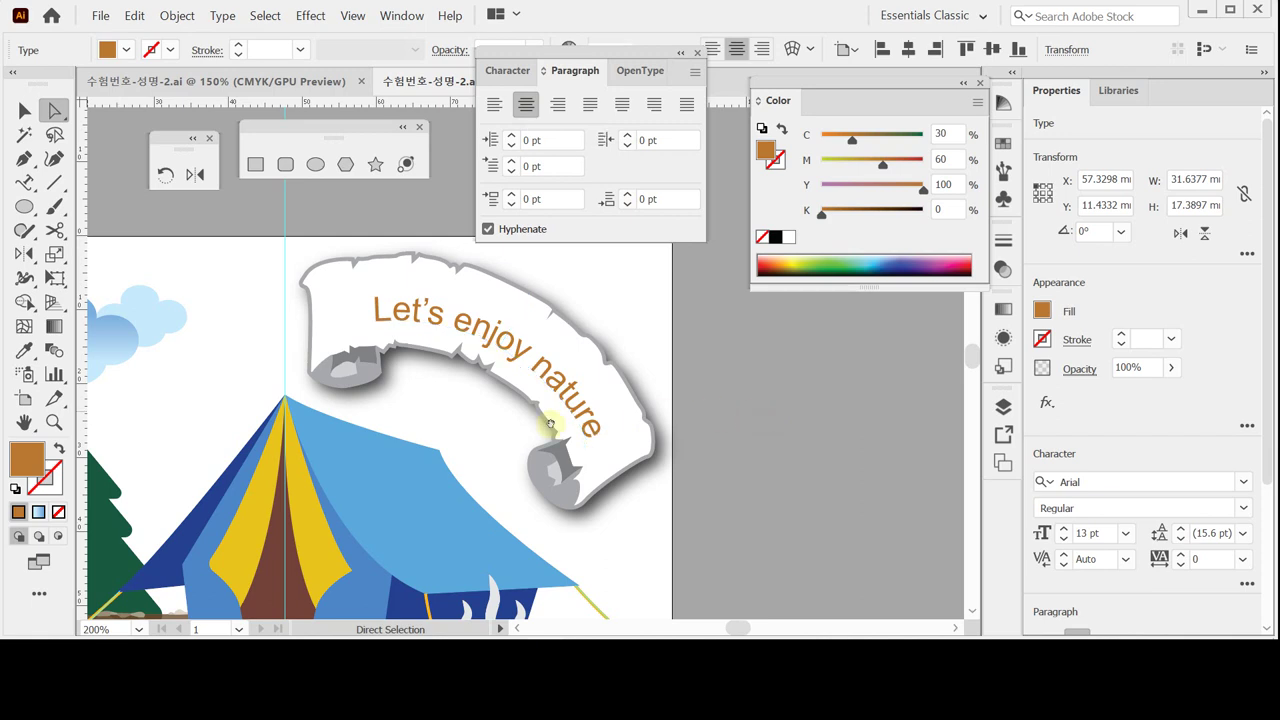
Place a new point-type text object on the lower horizontal guide below the ground, left of the grill, using the Type tool.
{"action": "scroll", "coordinate": [420, 450], "scroll_direction": "down", "scroll_amount": 10}
{"action": "scroll", "coordinate": [420, 450], "scroll_direction": "left", "scroll_amount": 5}
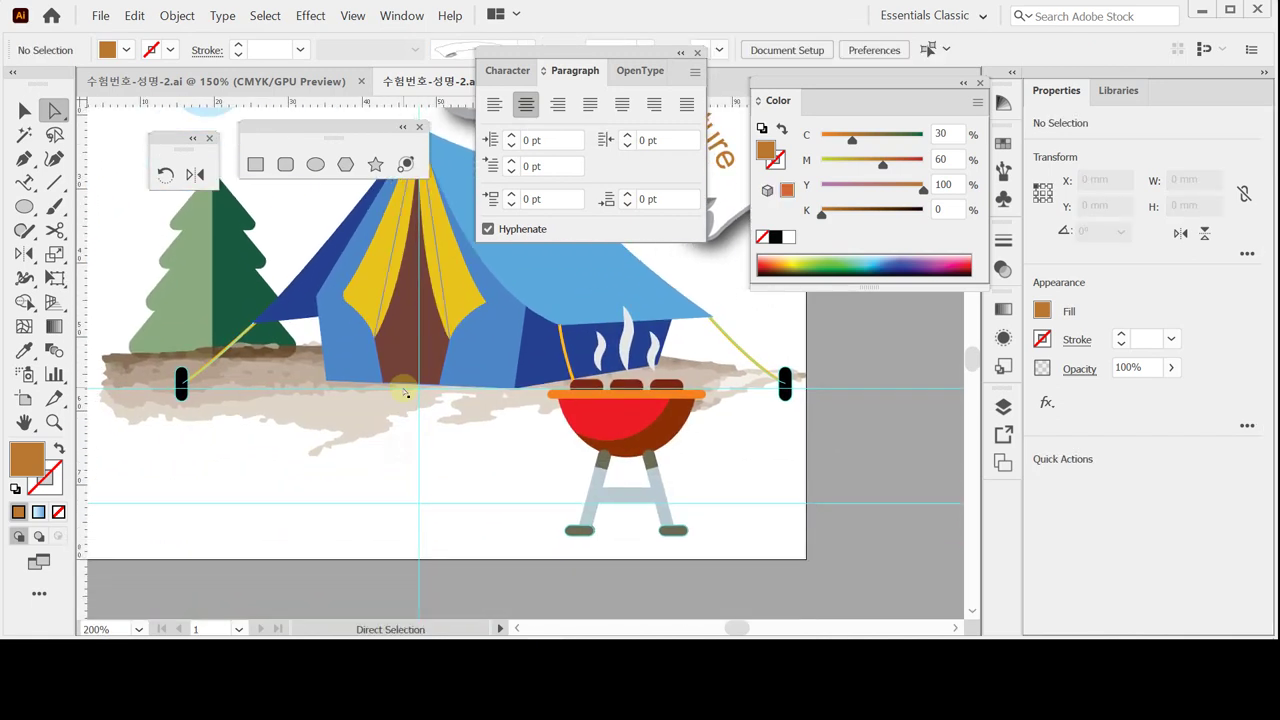
{"action": "left_click", "coordinate": [360, 505], "text": "ctrl"}
{"action": "mouse_move", "coordinate": [357, 457]}
{"action": "left_mouse_down"}
{"action": "mouse_move", "coordinate": [375, 499]}
{"action": "mouse_move", "coordinate": [380, 477]}
{"action": "mouse_move", "coordinate": [354, 477]}
{"action": "left_mouse_up"}
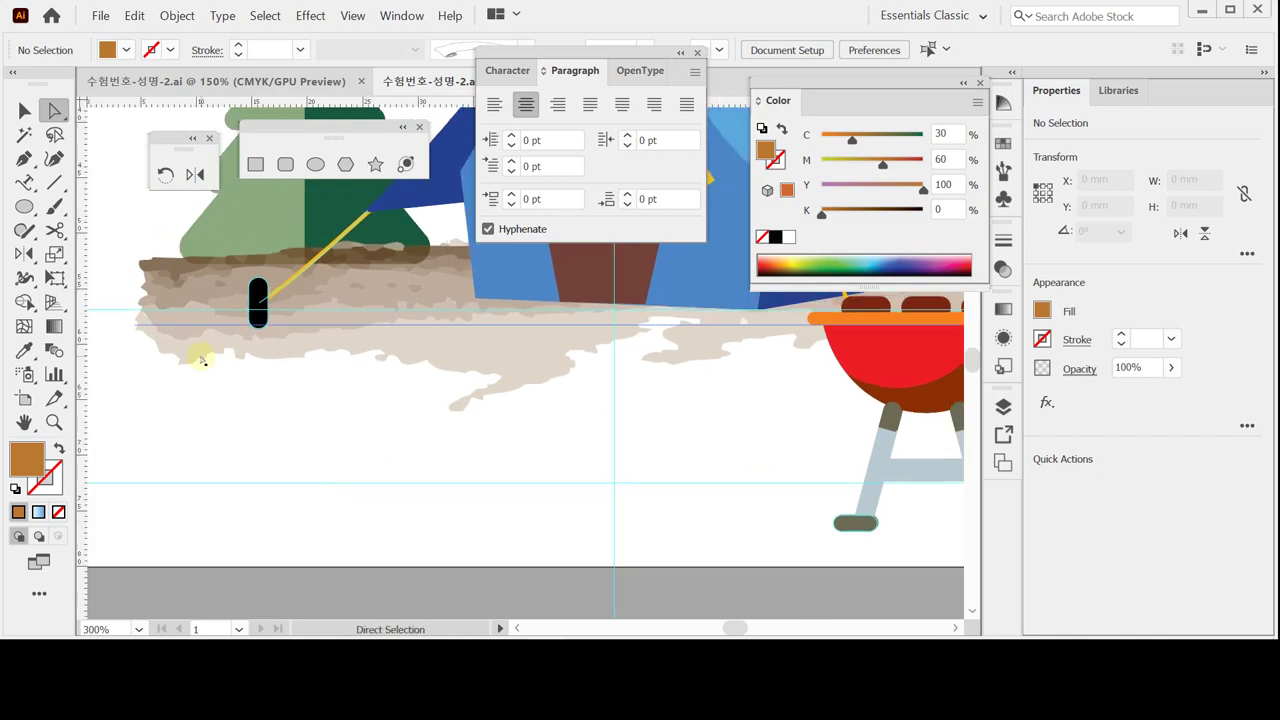
{"action": "left_click_drag", "start_coordinate": [26, 182], "coordinate": [114, 190]}
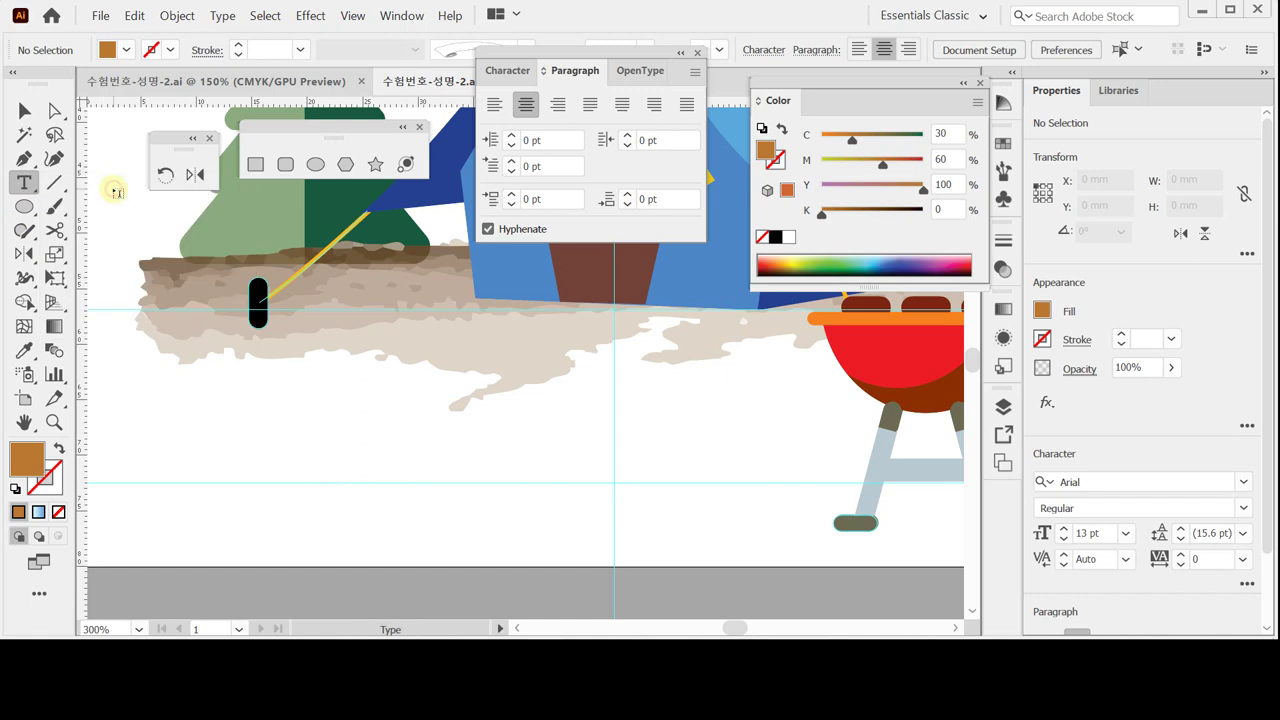
{"action": "left_click", "coordinate": [188, 481]}
{"action": "left_click_drag", "start_coordinate": [217, 477], "coordinate": [402, 494]}
Set the placeholder text below the ground to Arial Bold at 25 pt.
{"action": "left_click", "coordinate": [503, 74]}
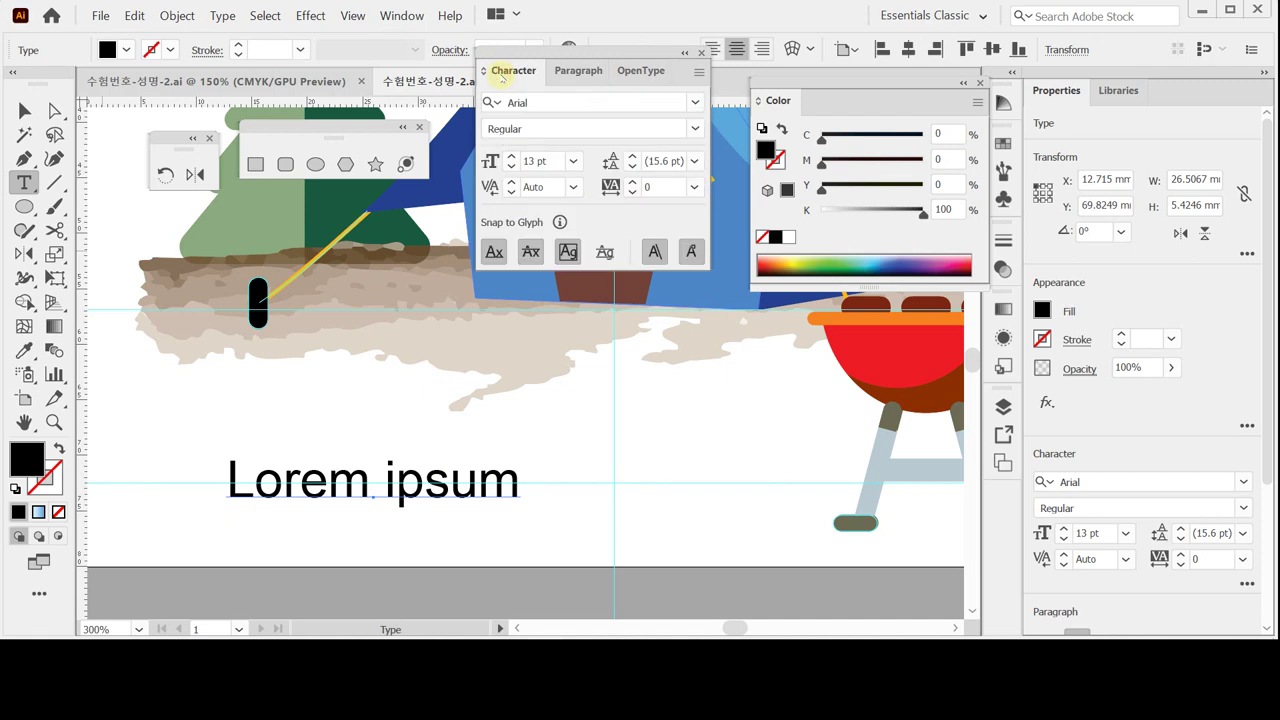
{"action": "left_click", "coordinate": [560, 131]}
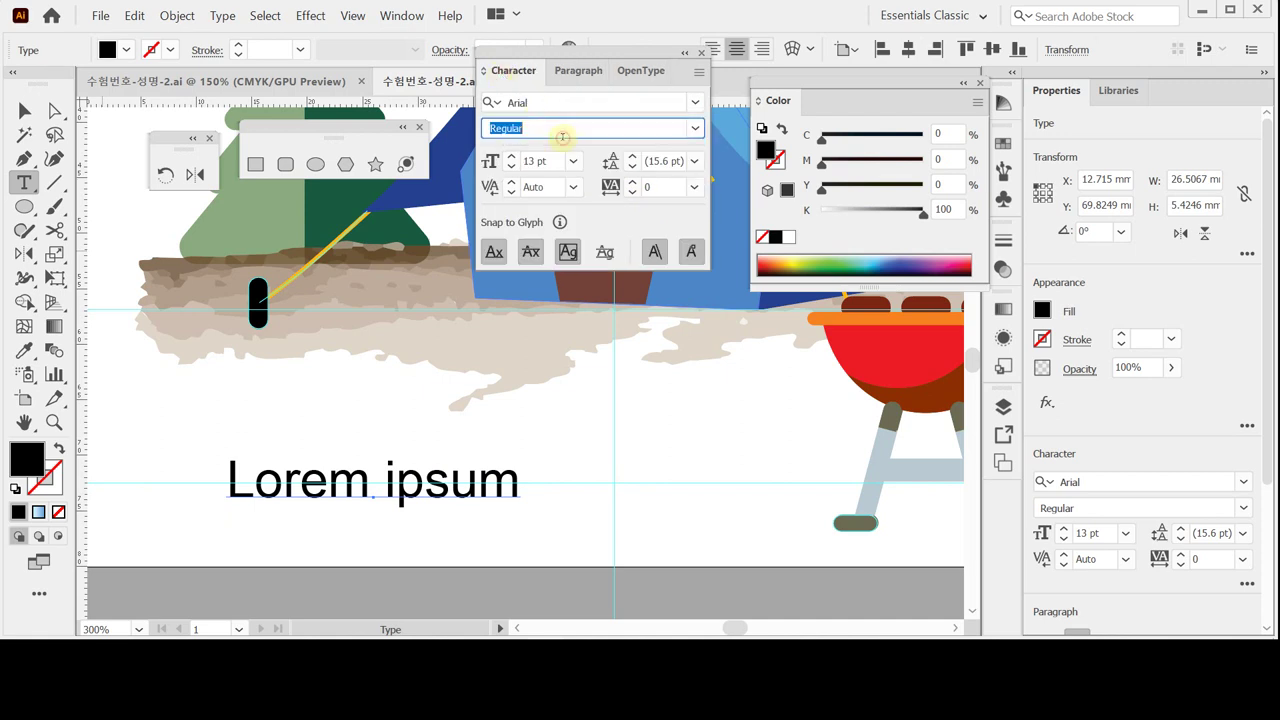
{"action": "left_click", "coordinate": [694, 133]}
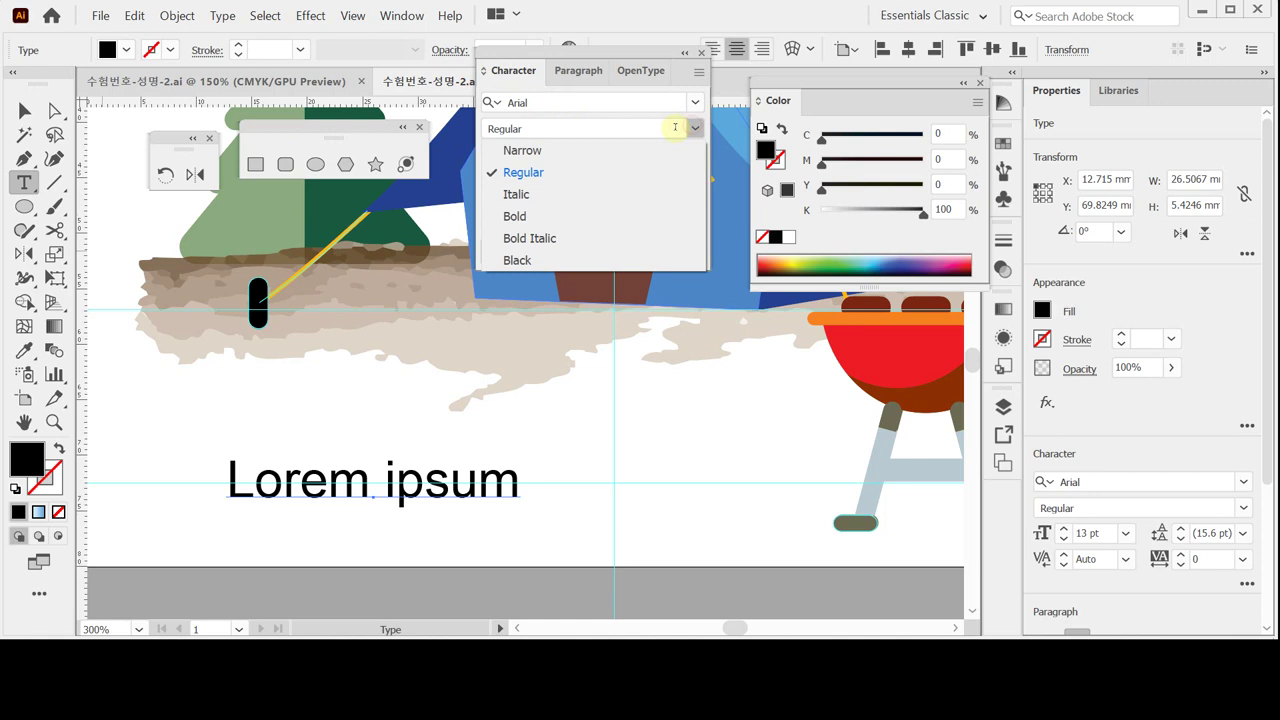
{"action": "left_click", "coordinate": [556, 215]}
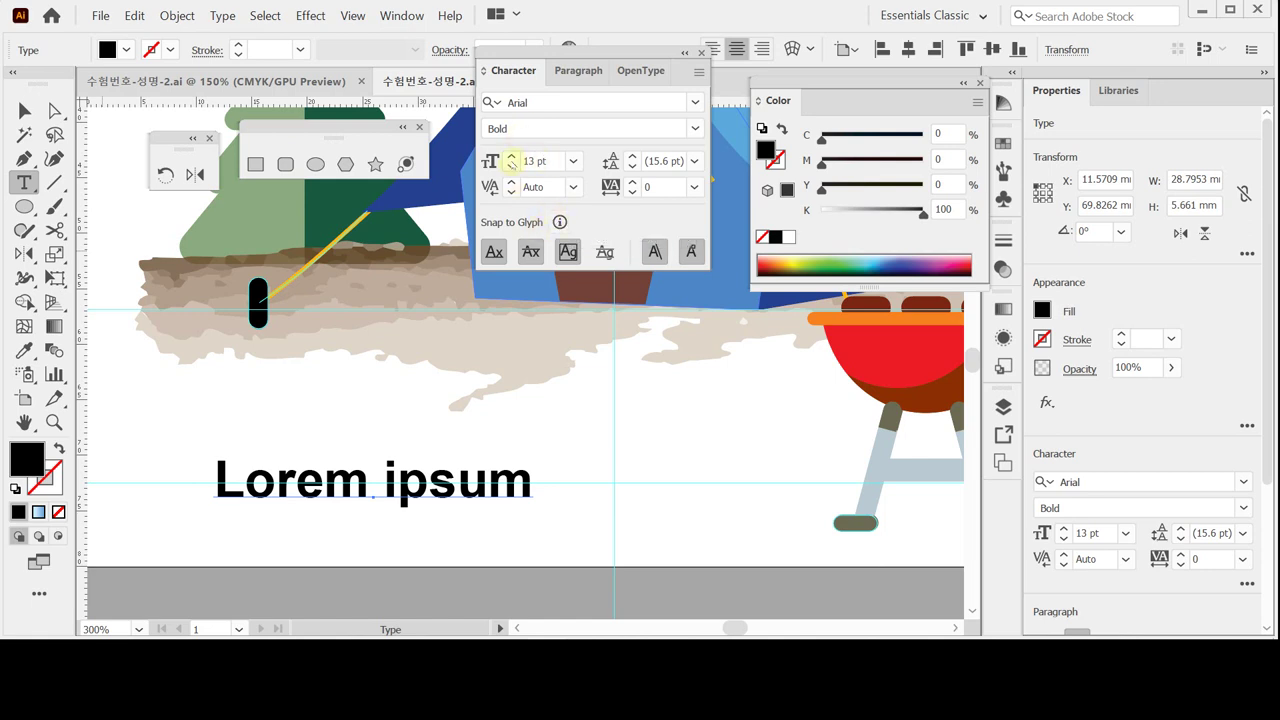
{"action": "left_click", "coordinate": [497, 162]}
{"action": "type", "text": "253"}
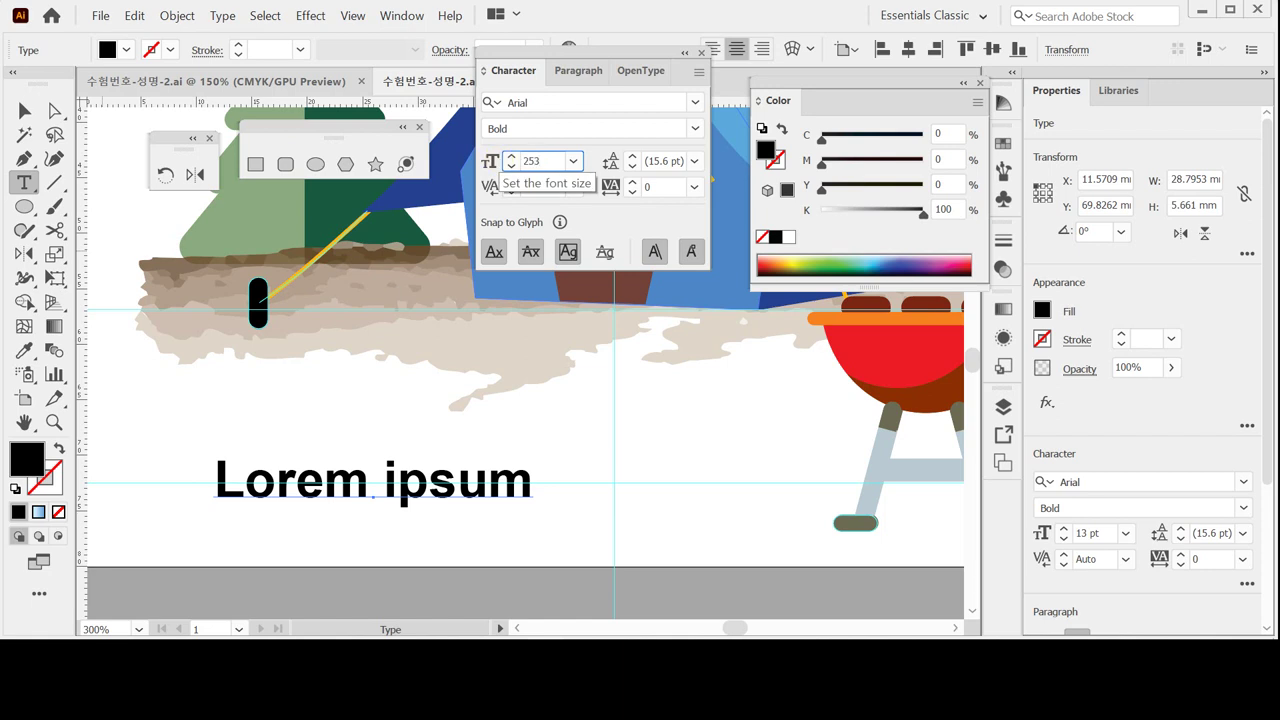
{"action": "key", "text": "BackSpace"}
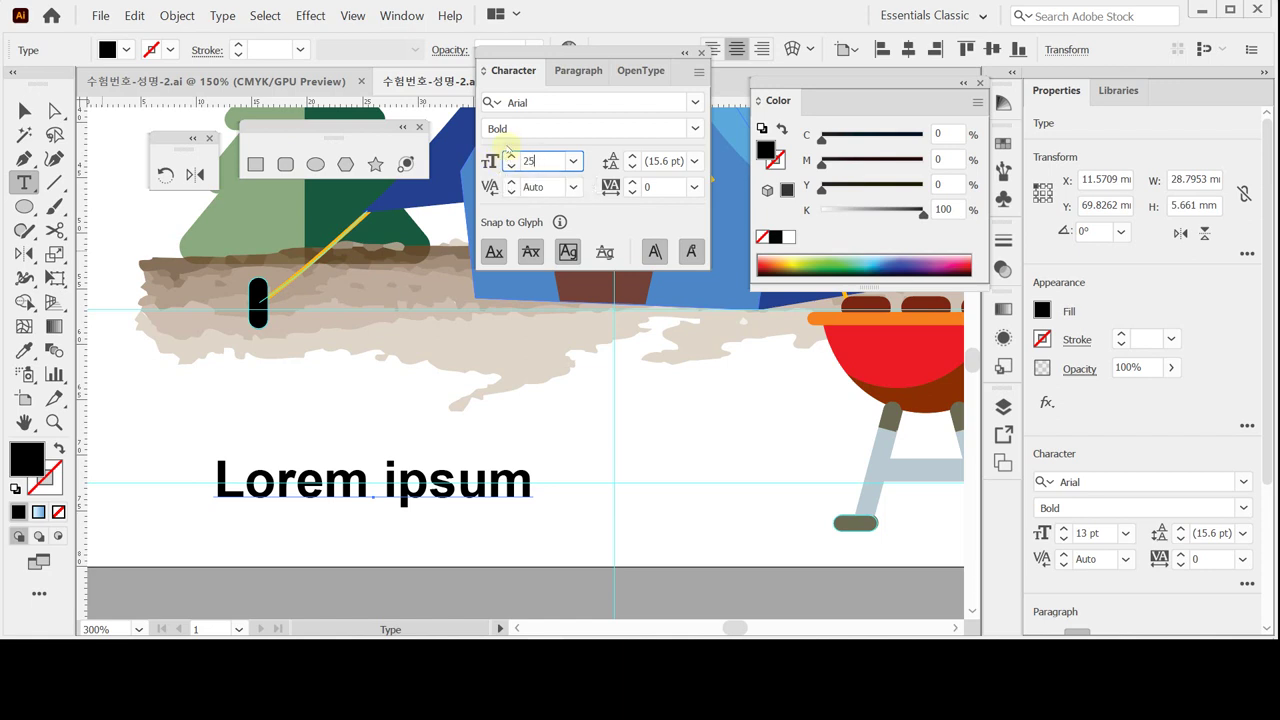
{"action": "key", "text": "Return"}
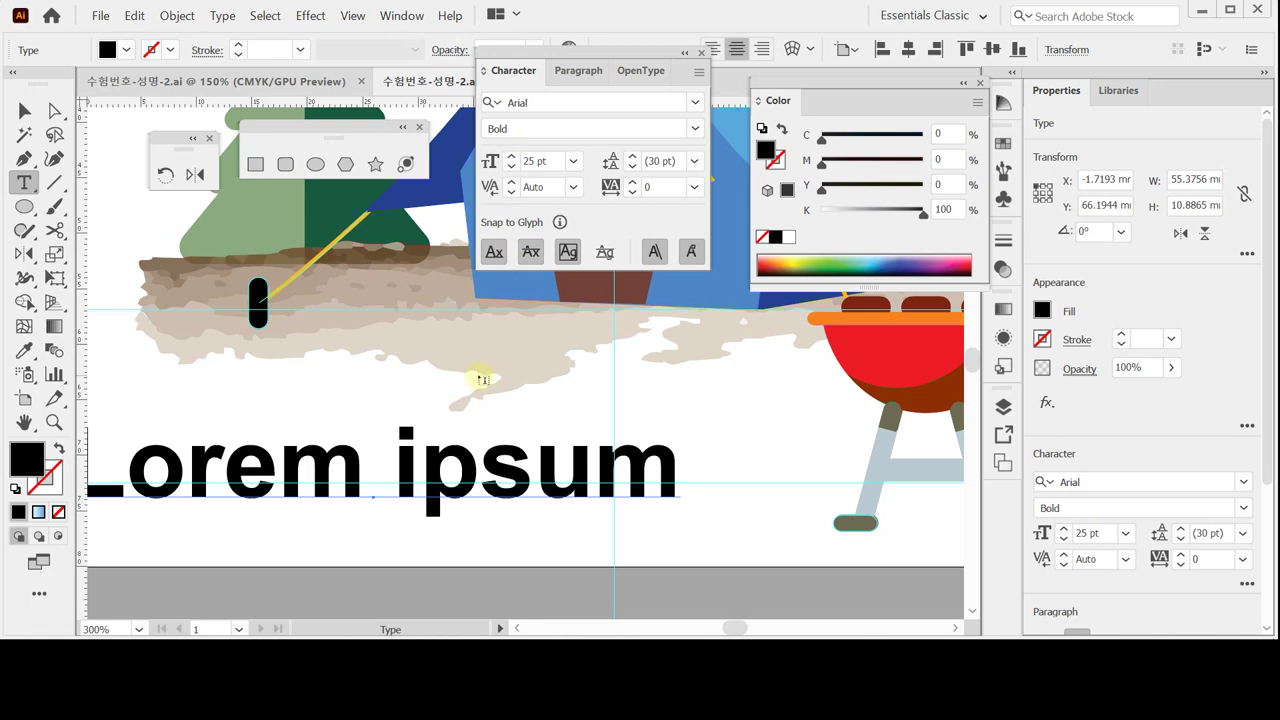
Fill the placeholder text with dark green, C 90, M 40, Y 100, K 40.
{"action": "left_click", "coordinate": [946, 133]}
{"action": "type", "text": "90"}
{"action": "key", "text": "Tab"}
{"action": "type", "text": "40"}
{"action": "key", "text": "Tab"}
{"action": "type", "text": "100"}
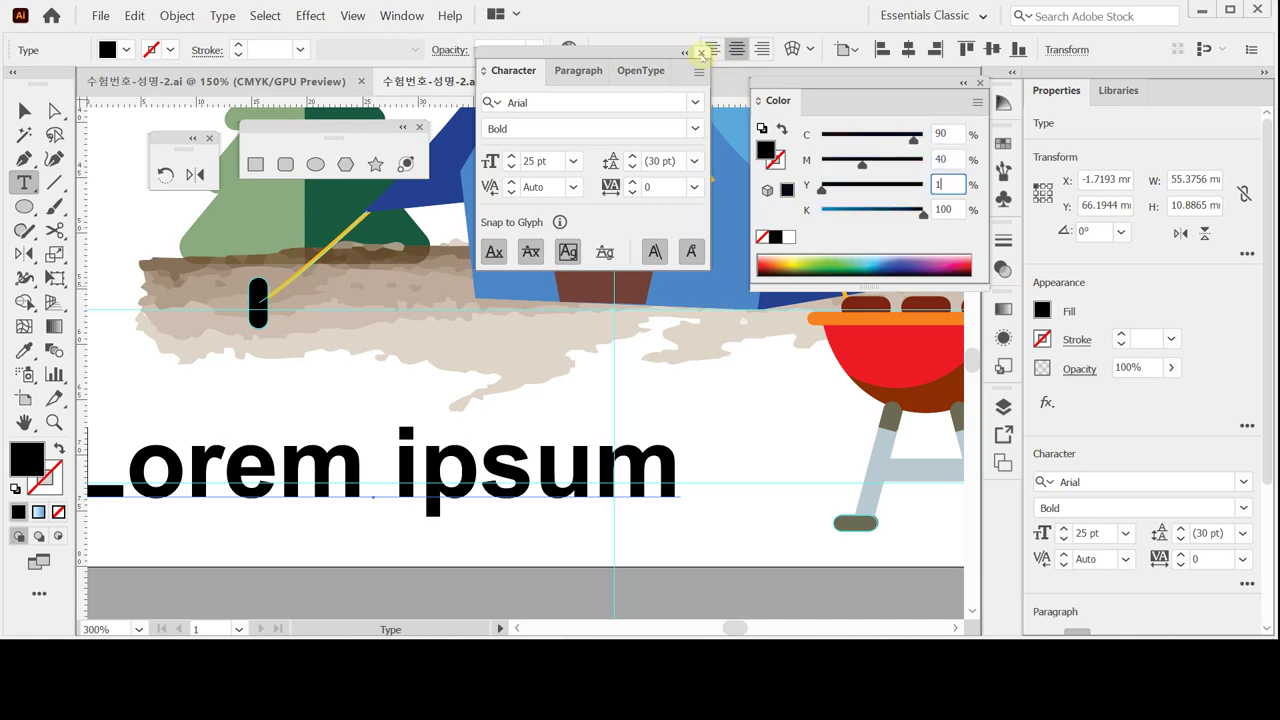
{"action": "key", "text": "Tab"}
{"action": "type", "text": "40"}
{"action": "key", "text": "Return"}
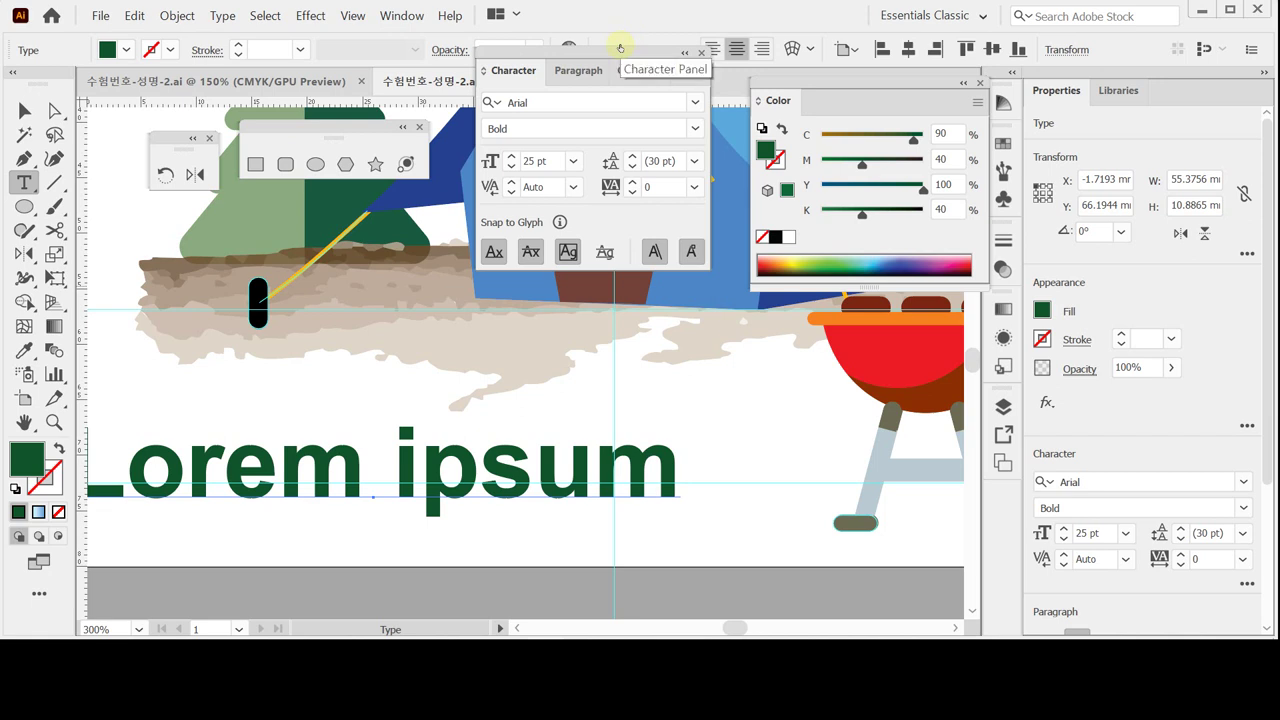
{"action": "key", "text": "Caps_Lock"}
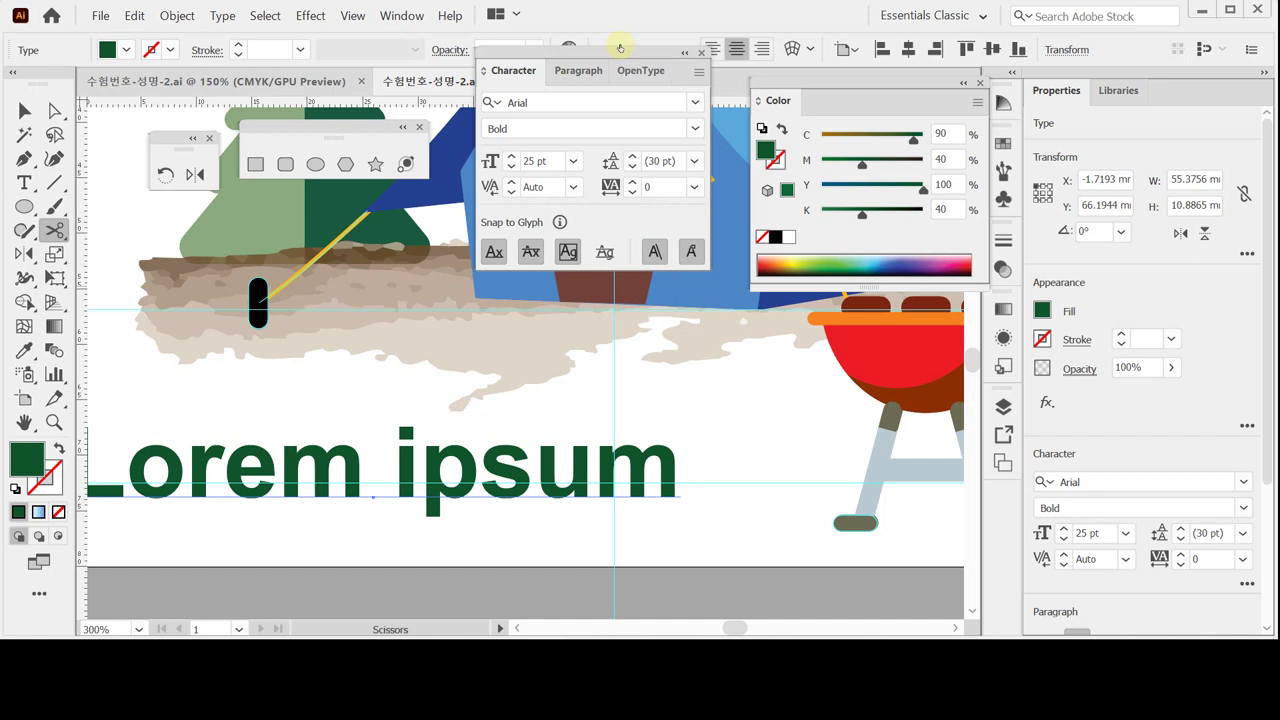
{"action": "key", "text": "m"}
{"action": "key", "text": "p"}
{"action": "key", "text": "i"}
{"action": "key", "text": "n"}
{"action": "key", "text": "g"}
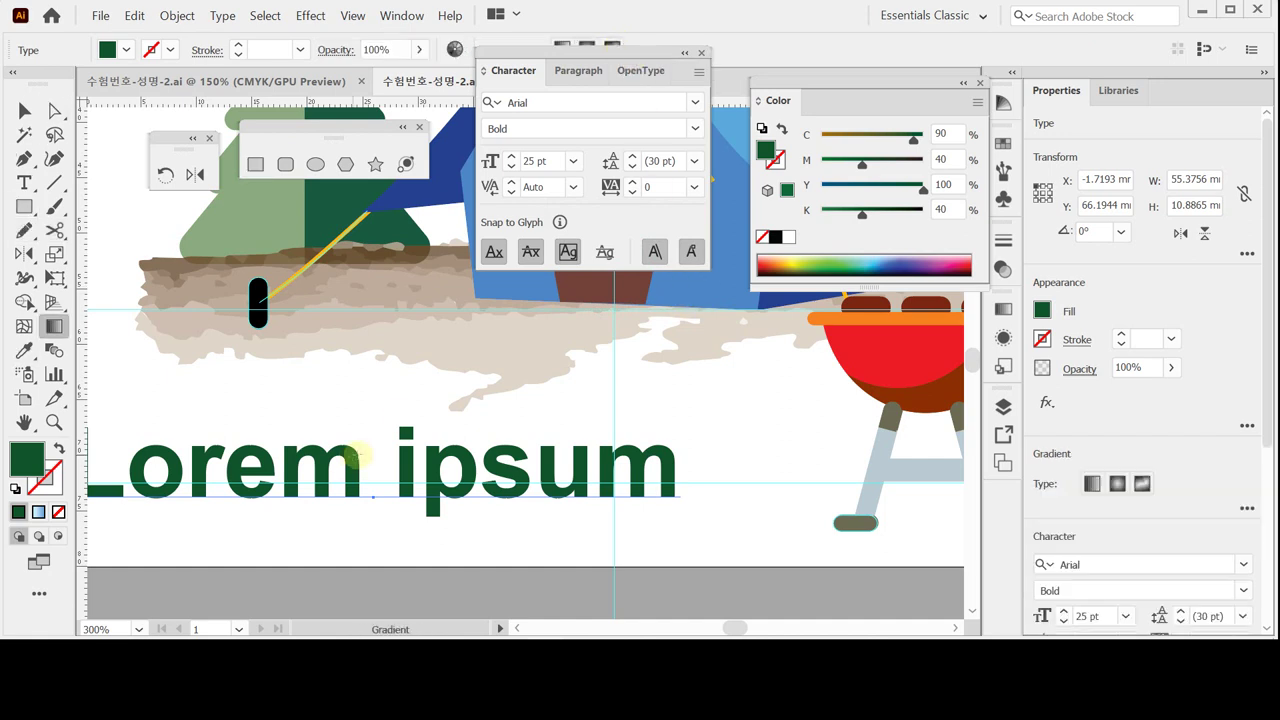
{"action": "left_click", "coordinate": [390, 440]}
{"action": "key", "text": "a"}
{"action": "key", "text": "g"}
{"action": "key", "text": "a"}
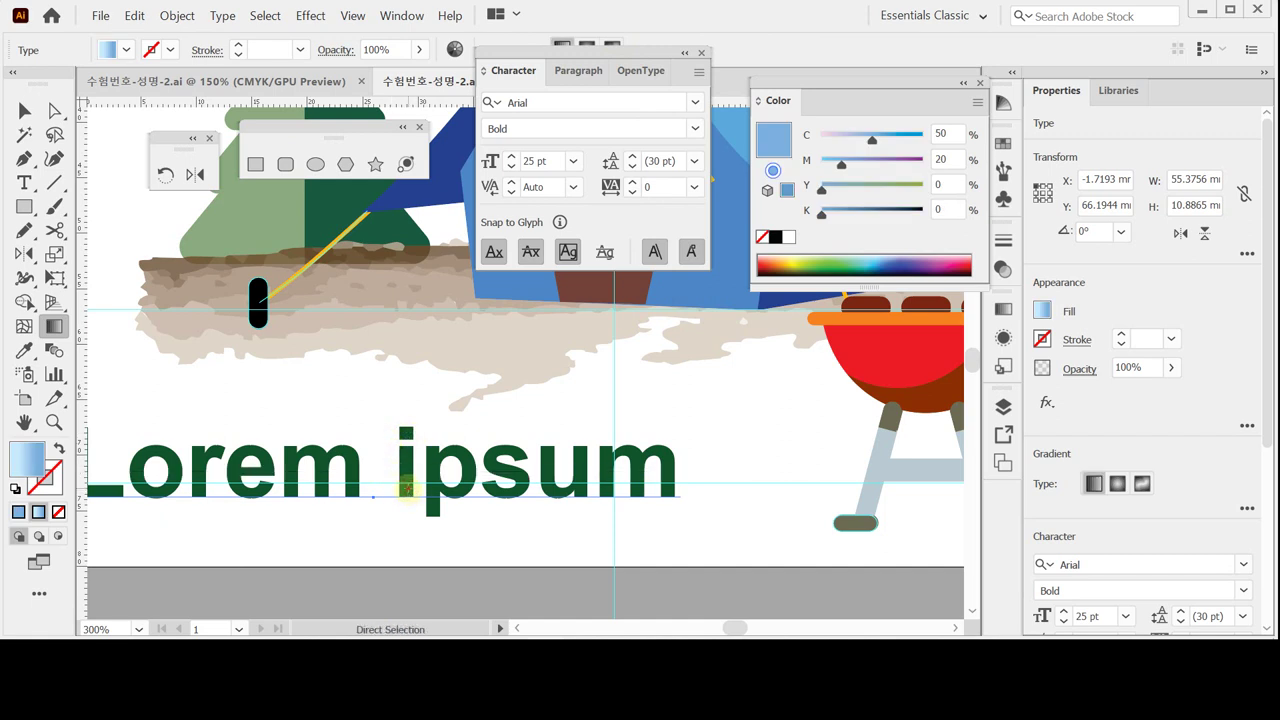
Replace the whole "Lorem ipsum" placeholder with "CAMPING" and finish text editing.
{"action": "left_click", "coordinate": [25, 183]}
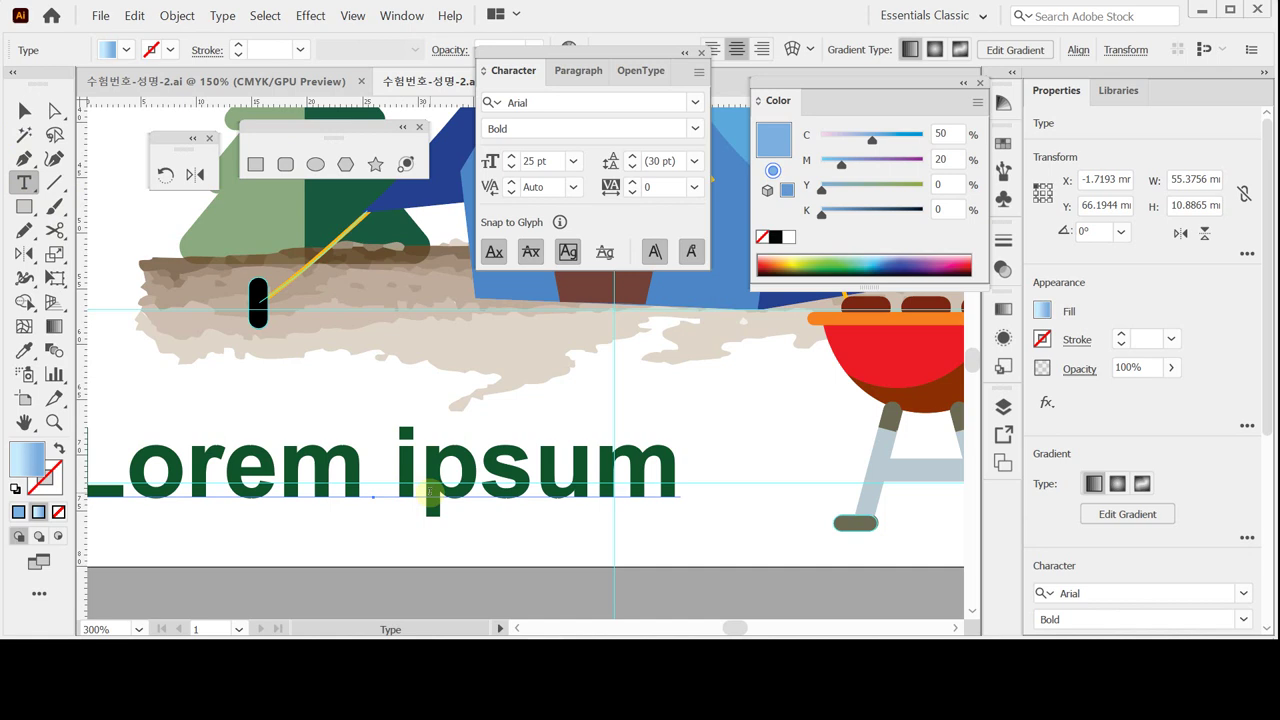
{"action": "left_click", "coordinate": [430, 494]}
{"action": "key", "text": "ctrl+a"}
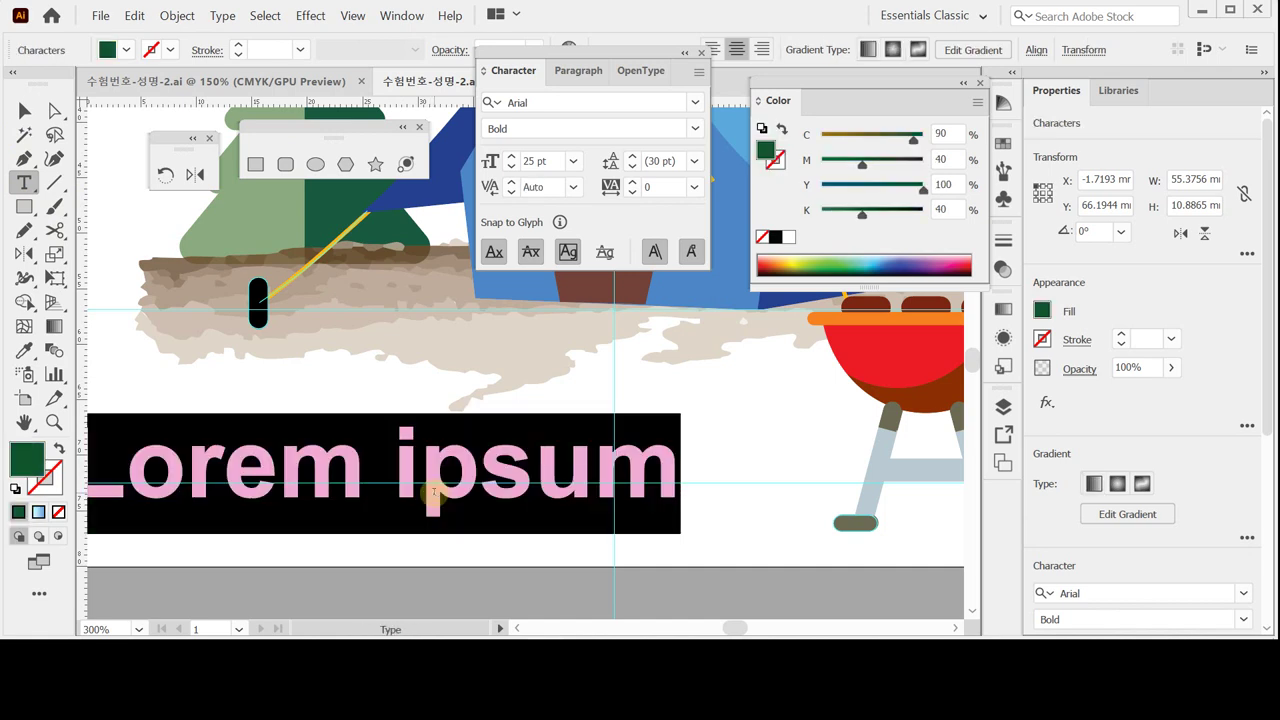
{"action": "type", "text": "CAM"}
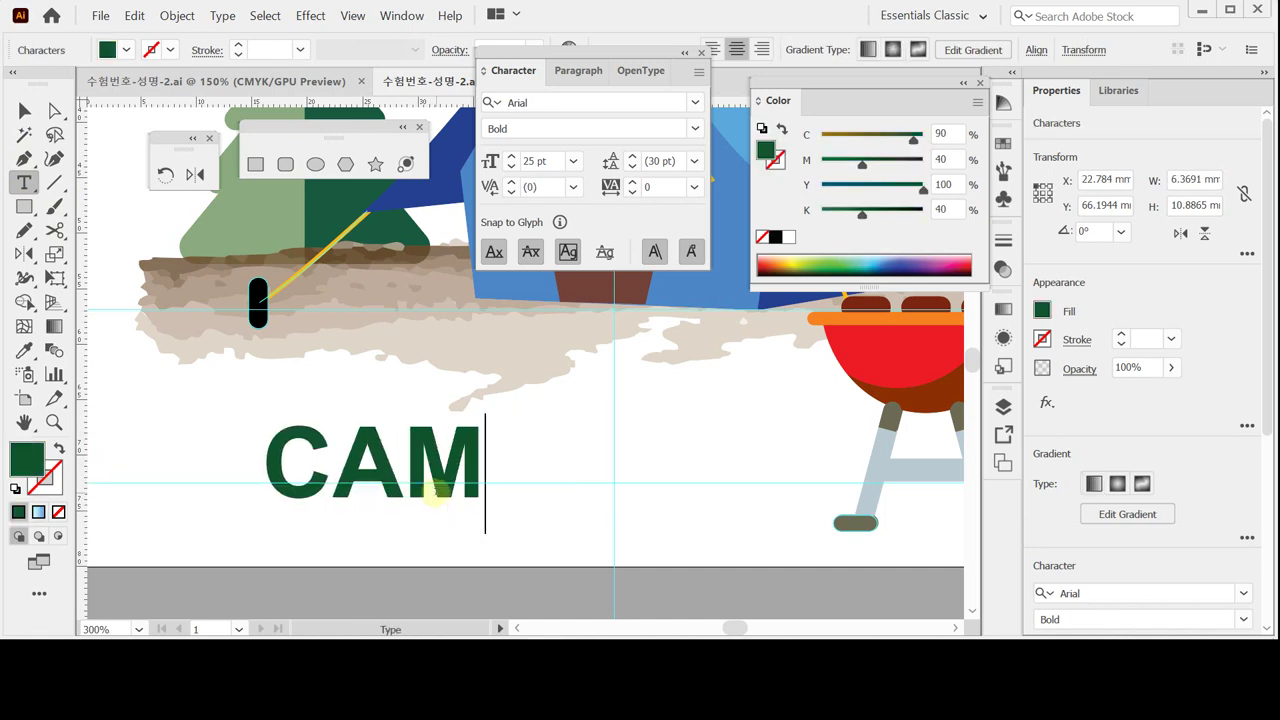
{"action": "type", "text": "PING"}
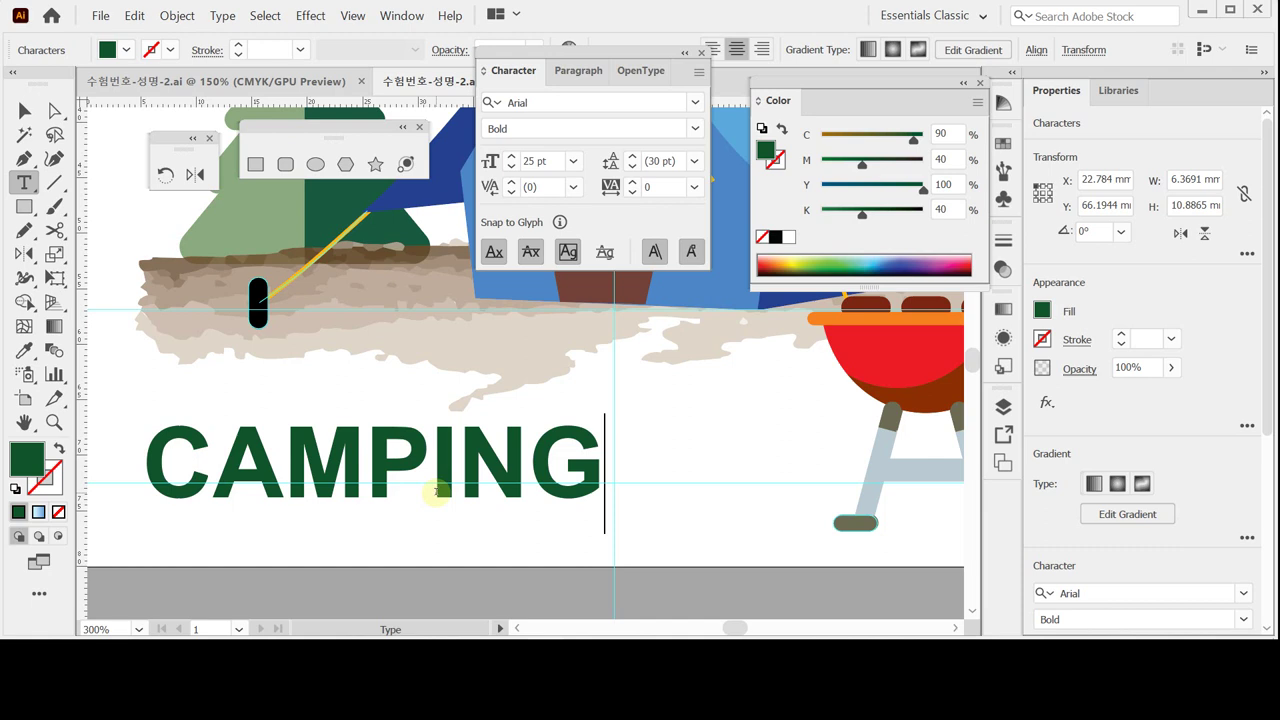
{"action": "key", "text": "Escape"}
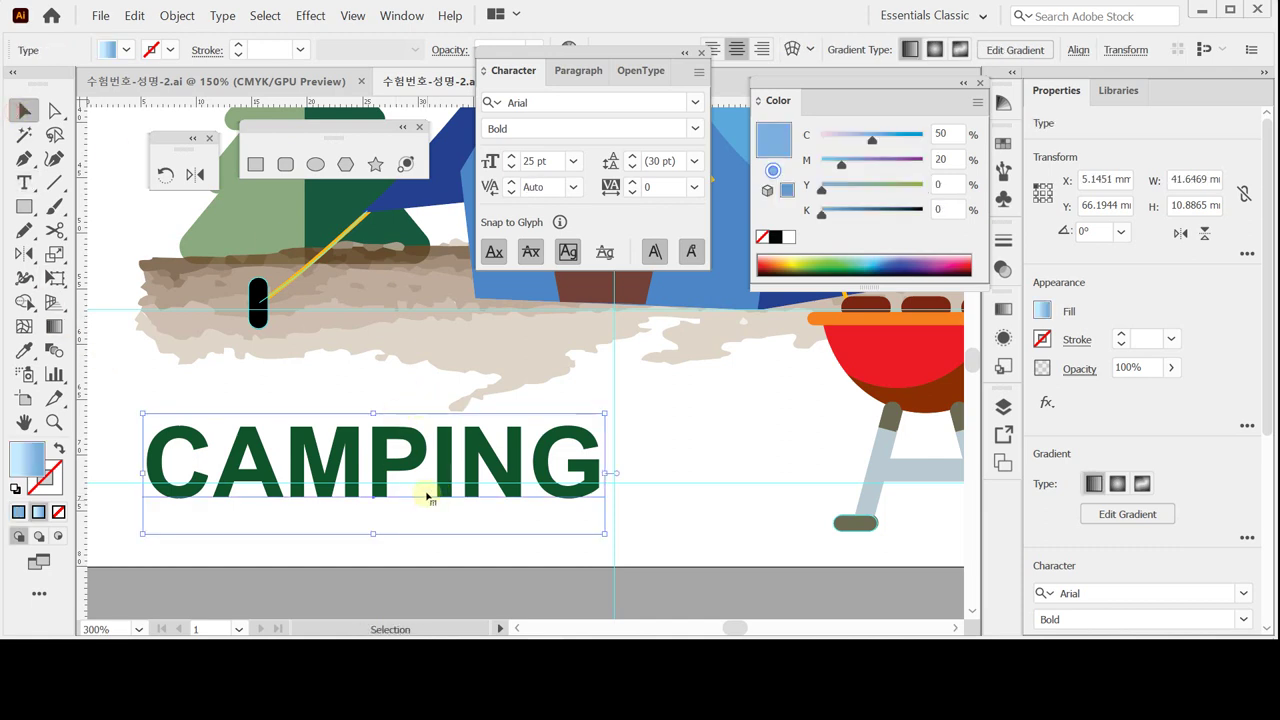
Move the CAMPING title slightly right and down, convert it to outlines and deselect it.
{"action": "left_click_drag", "start_coordinate": [376, 463], "coordinate": [398, 470]}
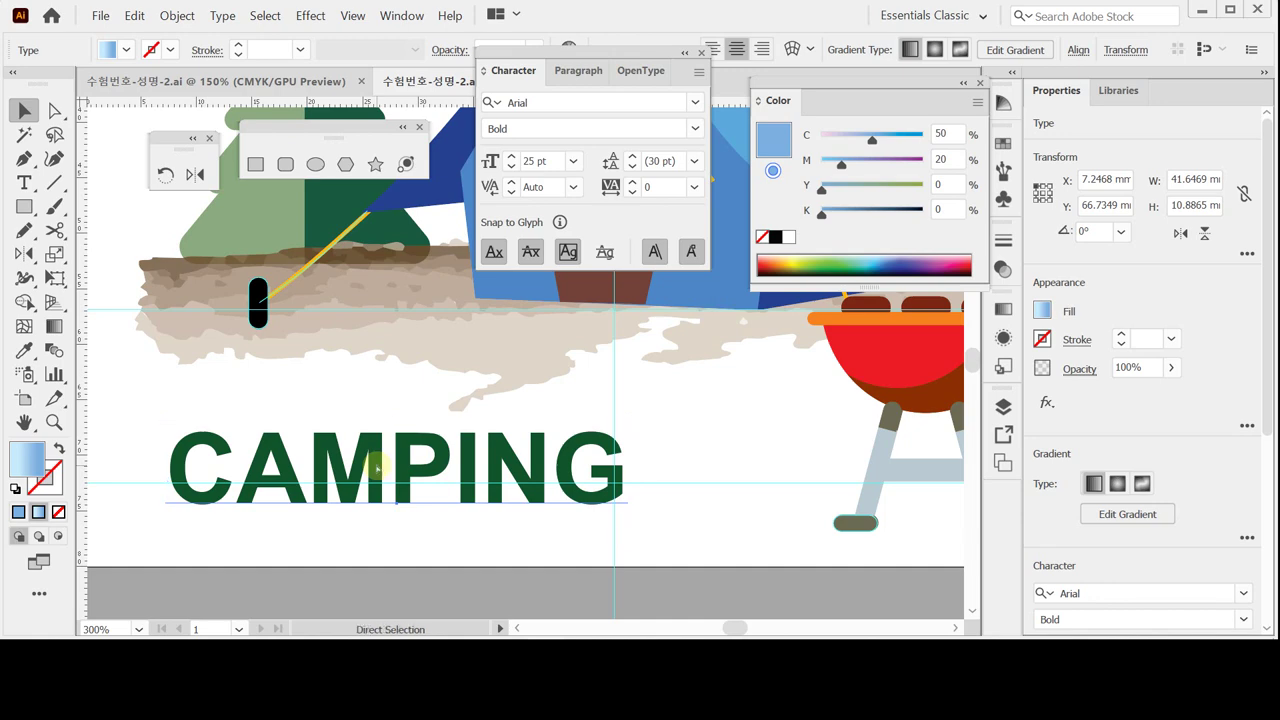
{"action": "key", "text": "ctrl+t"}
{"action": "right_click", "coordinate": [376, 465]}
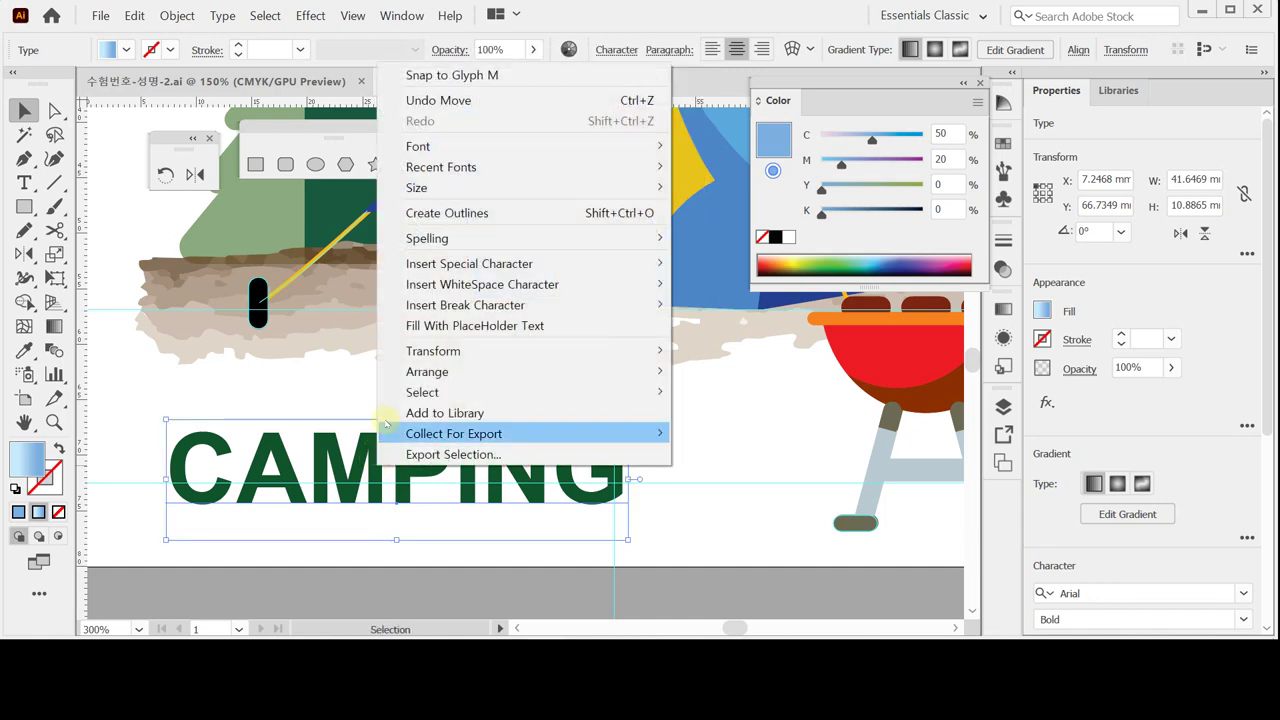
{"action": "left_click", "coordinate": [509, 213]}
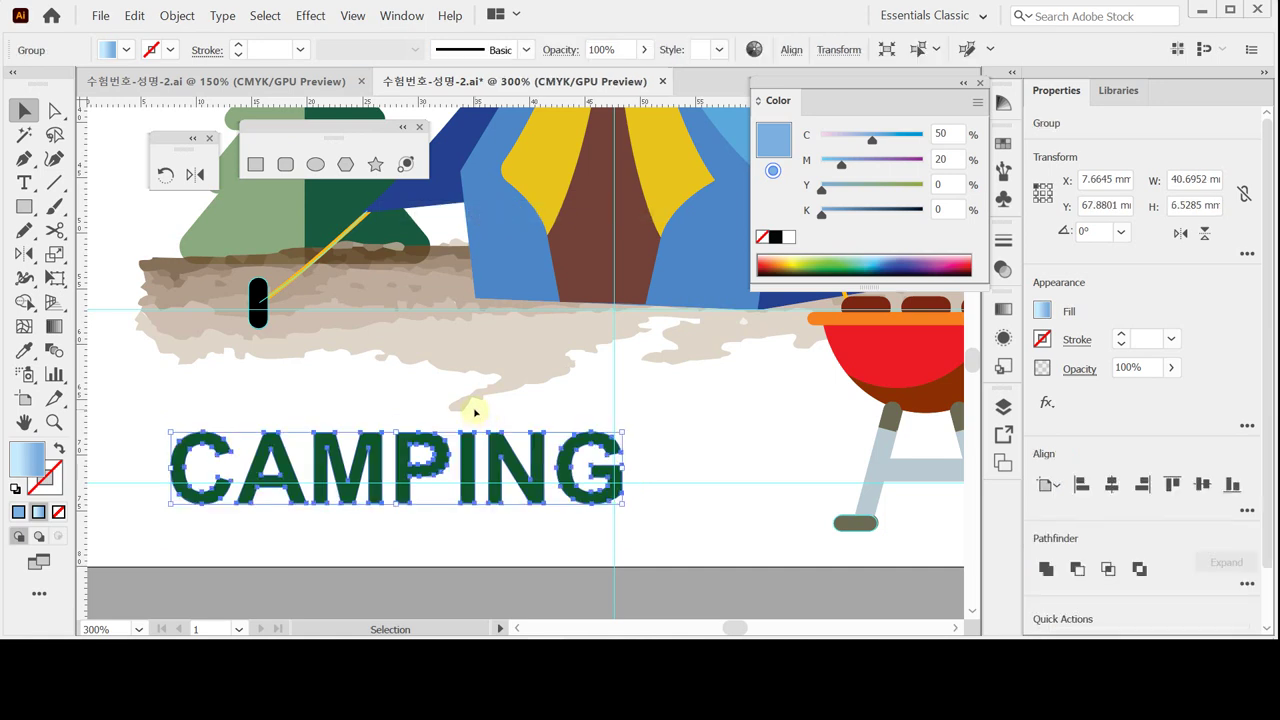
{"action": "left_click", "coordinate": [257, 400]}
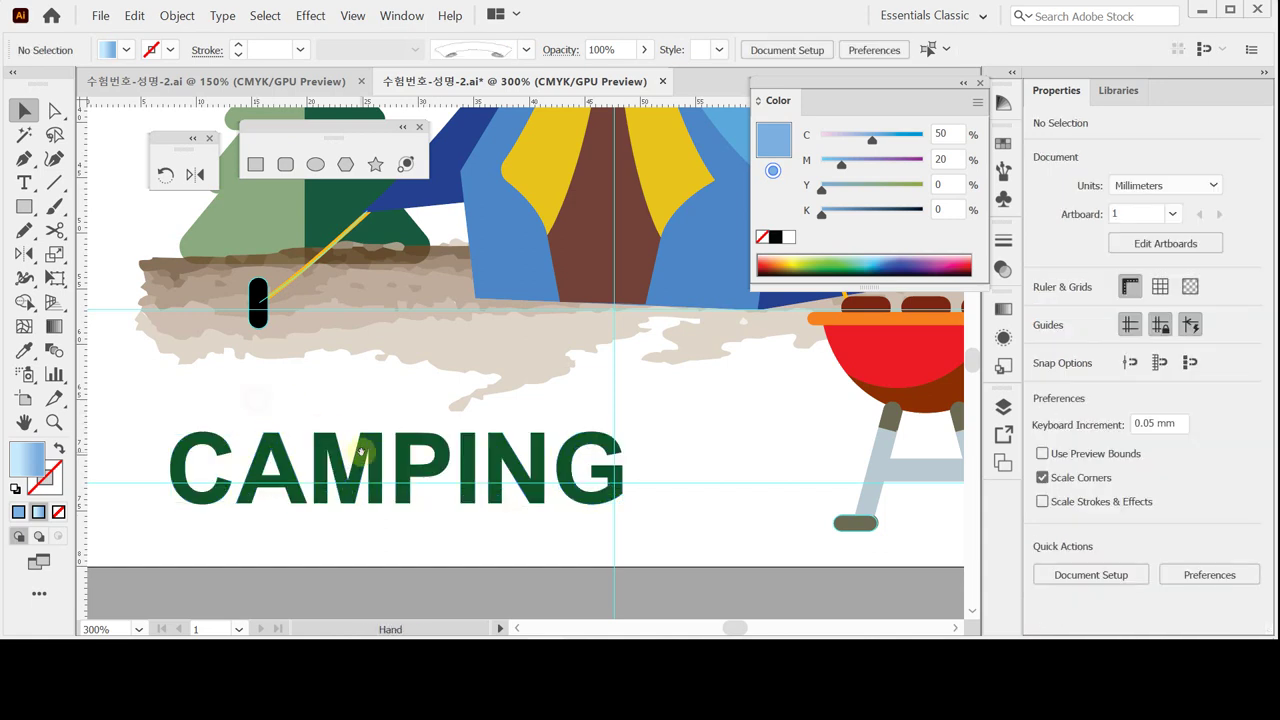
Draw a horizontal line about 47.4 mm long through the middle of CAMPING, with no fill and a 1 pt black stroke.
{"action": "left_click_drag", "start_coordinate": [366, 452], "coordinate": [395, 402]}
{"action": "left_click", "coordinate": [55, 181]}
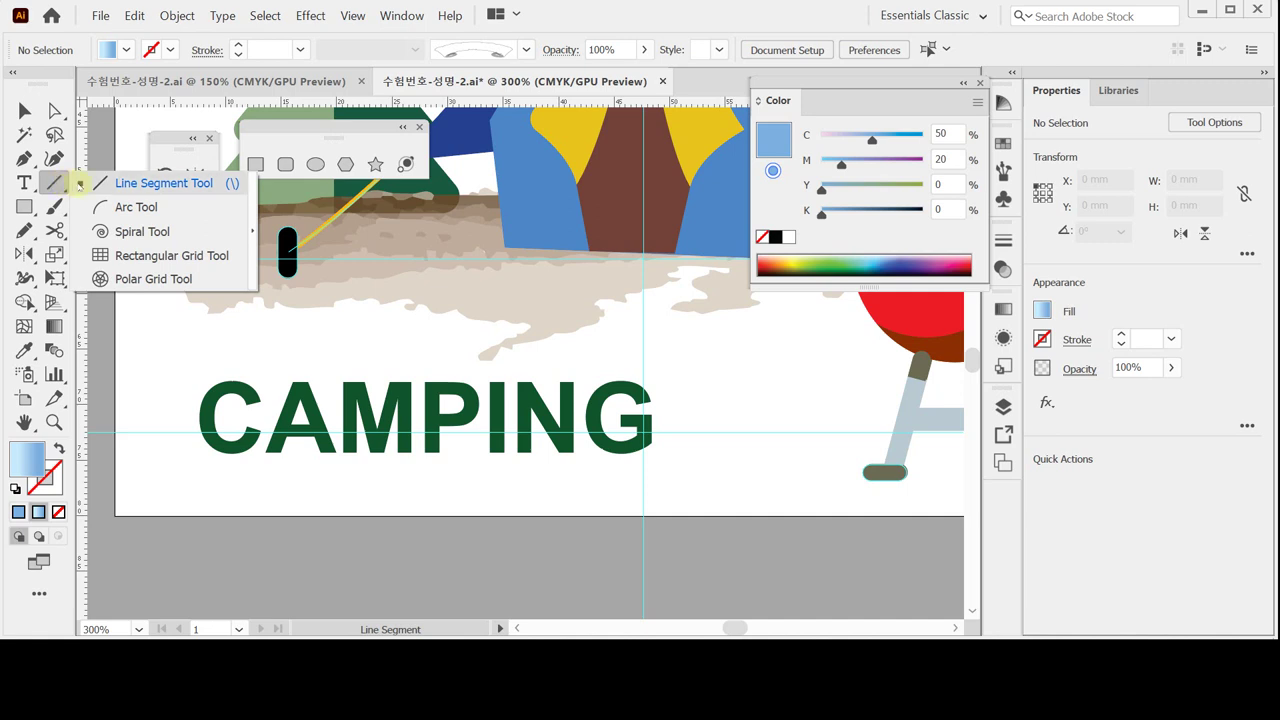
{"action": "left_click_drag", "start_coordinate": [170, 408], "coordinate": [181, 427]}
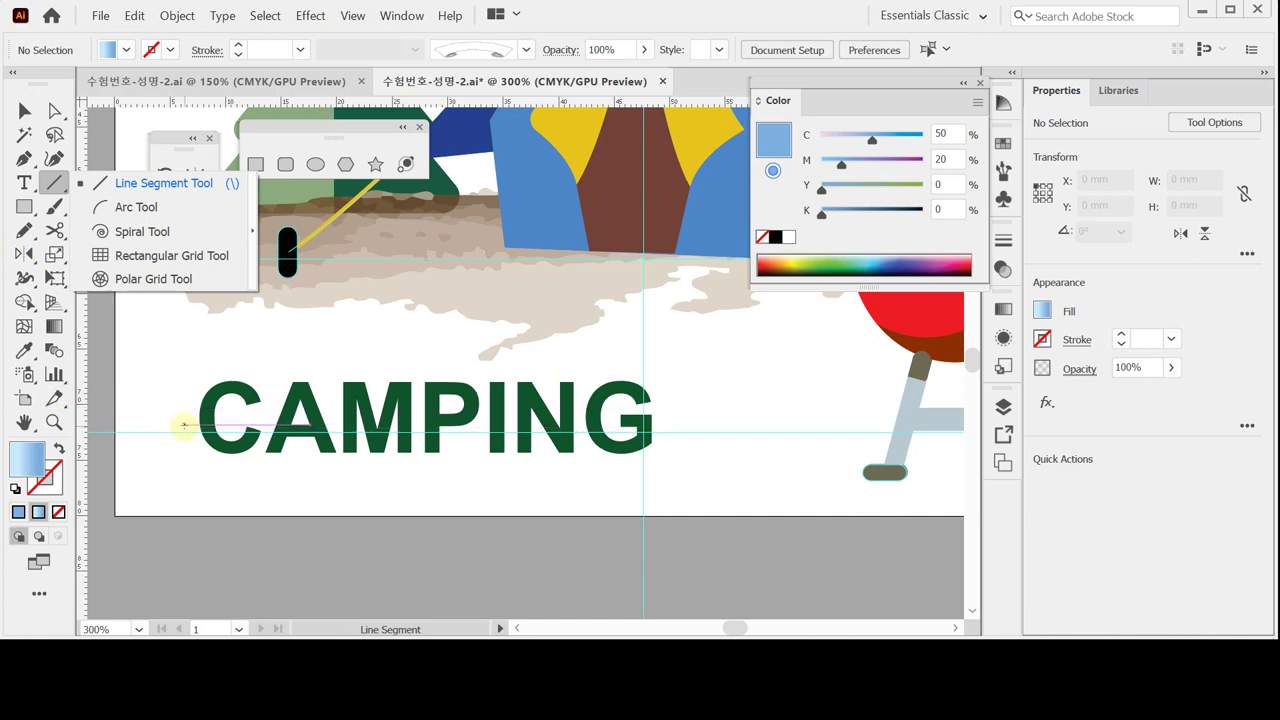
{"action": "left_click", "coordinate": [183, 424]}
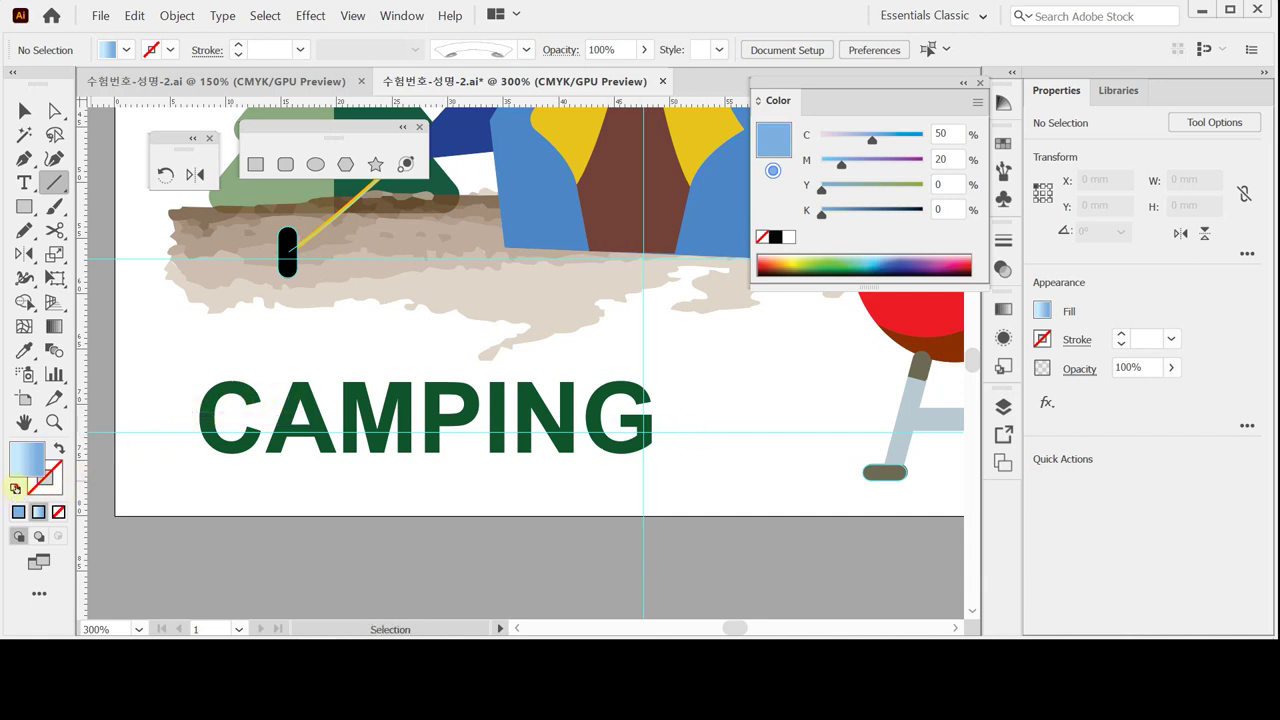
{"action": "left_click", "coordinate": [15, 488]}
{"action": "left_click", "coordinate": [58, 511]}
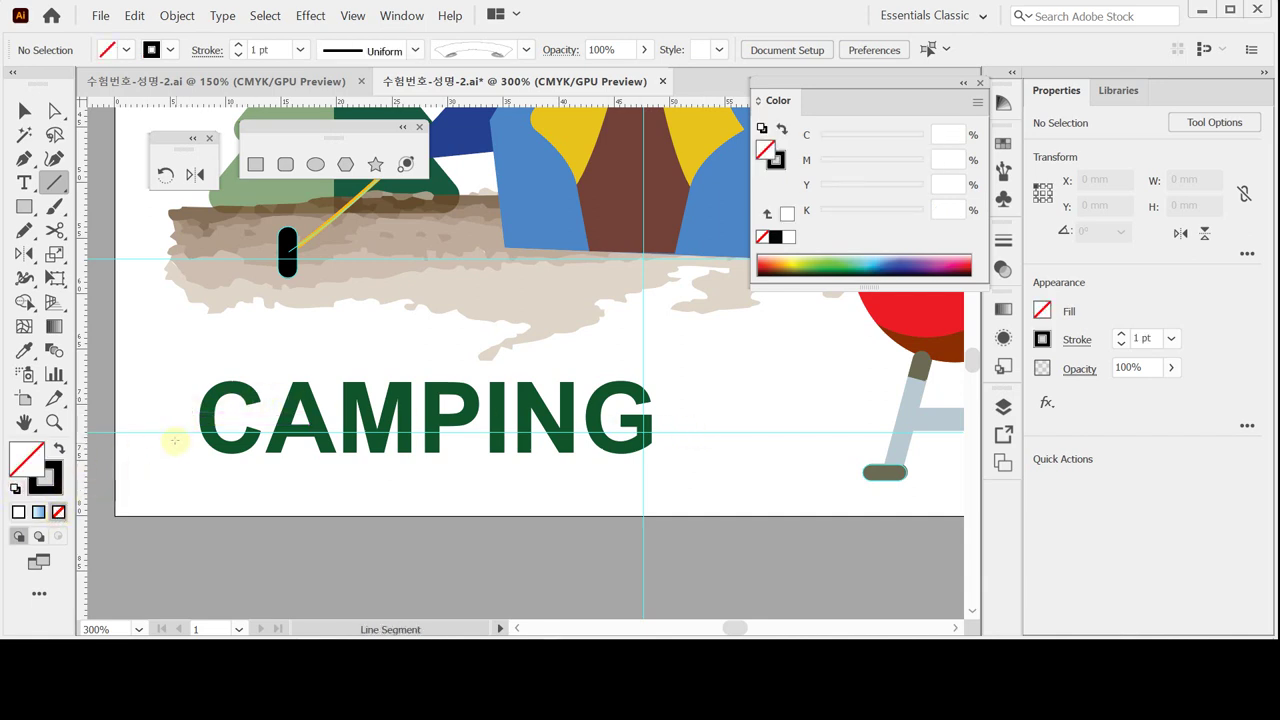
{"action": "left_click_drag", "start_coordinate": [184, 425], "coordinate": [704, 427]}
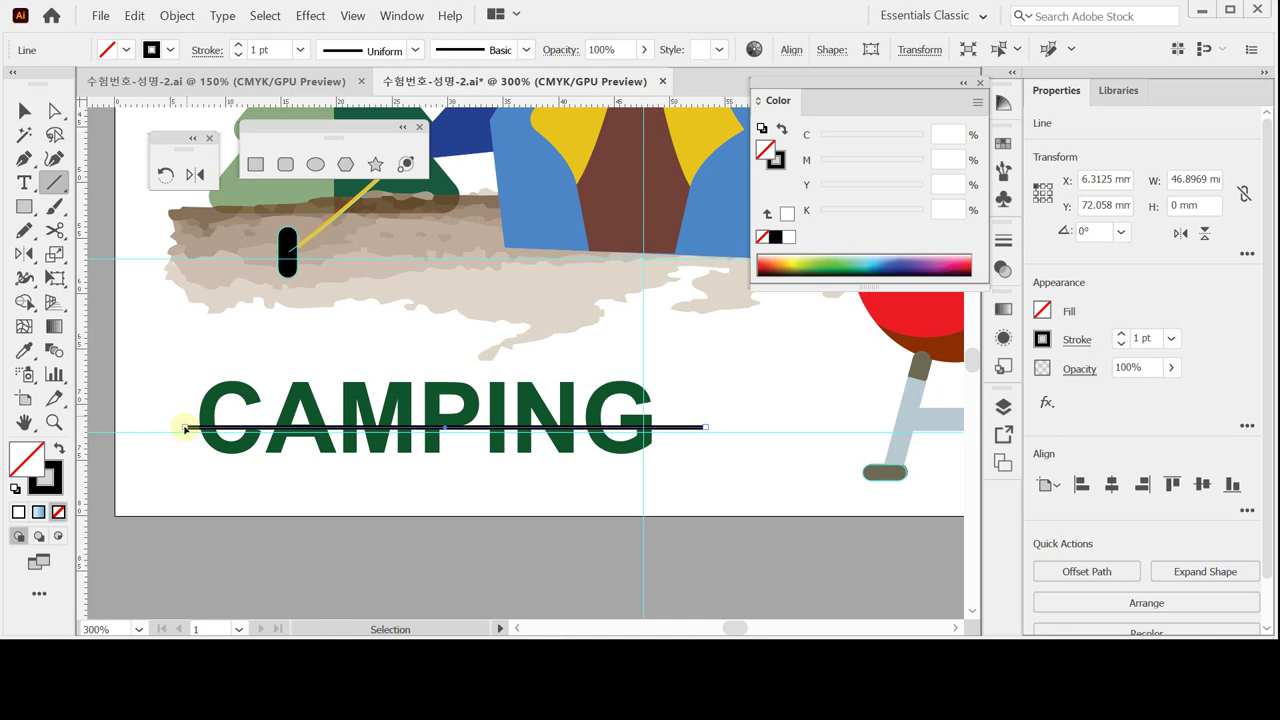
{"action": "left_click_drag", "start_coordinate": [180, 428], "coordinate": [177, 428]}
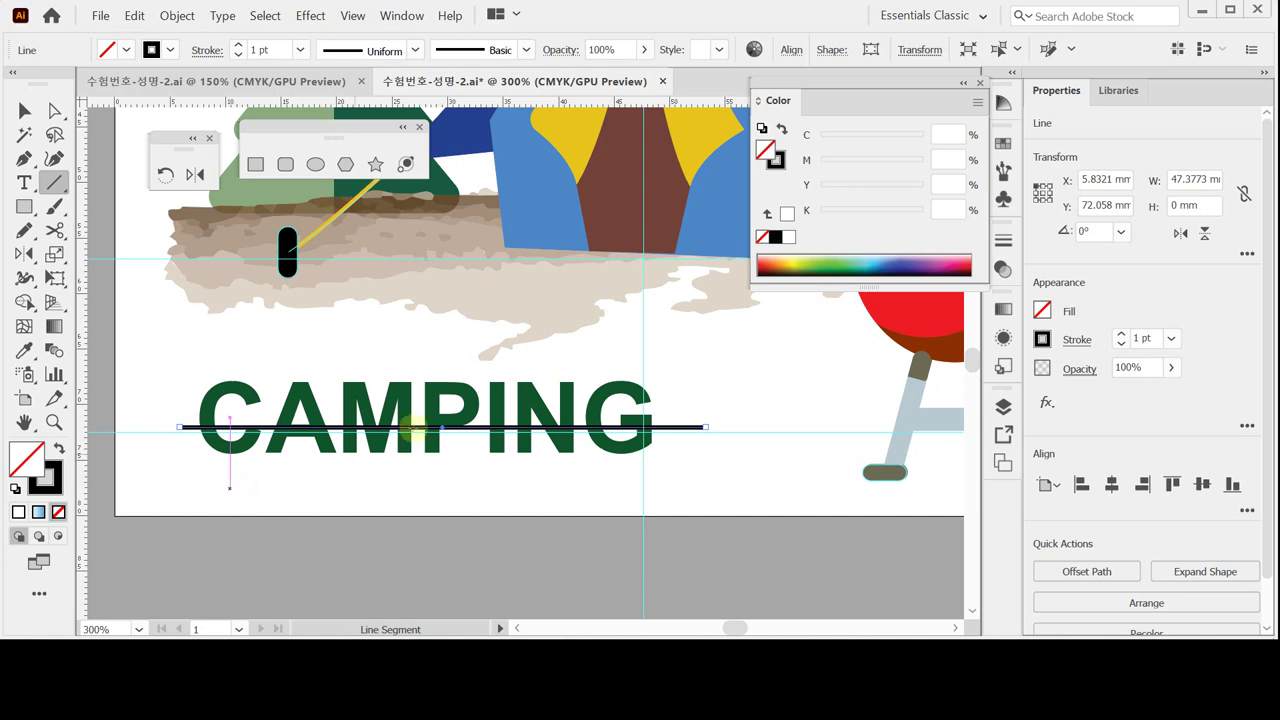
Colour the line's stroke light orange with C 1.57, M 34, Y 56.47, K 0, and save the document.
{"action": "left_click", "coordinate": [775, 162]}
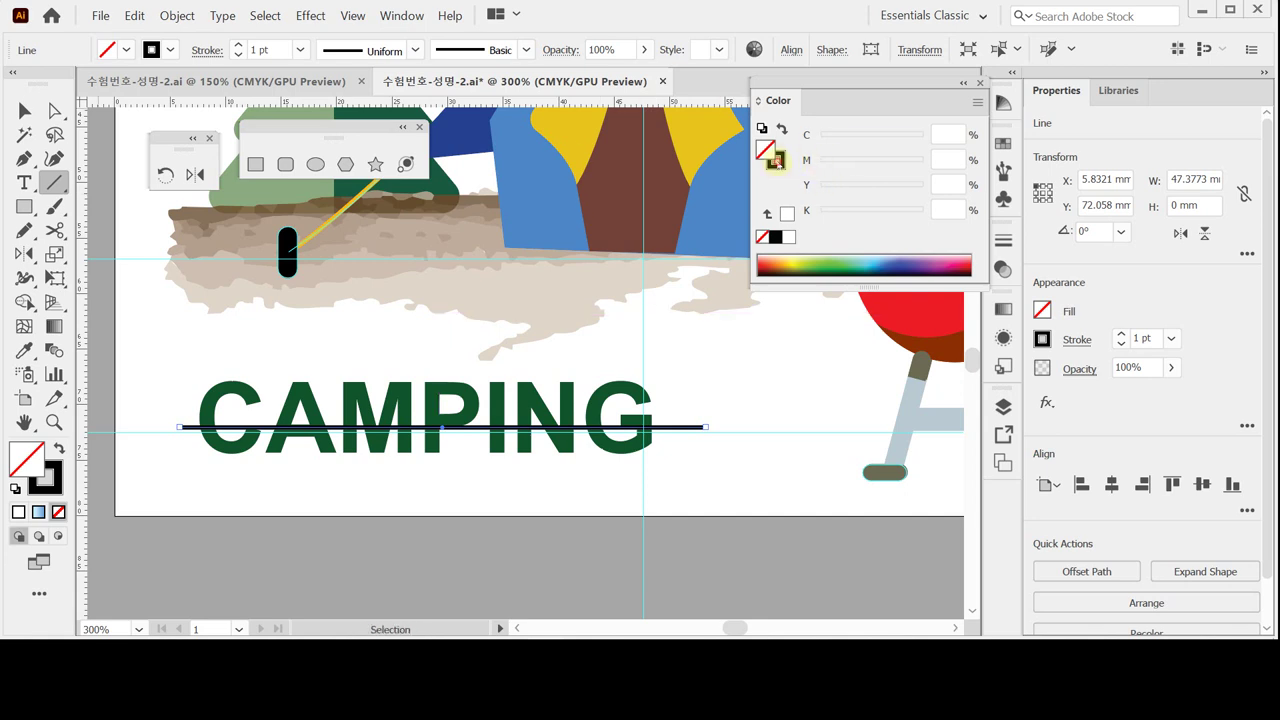
{"action": "left_click", "coordinate": [790, 256]}
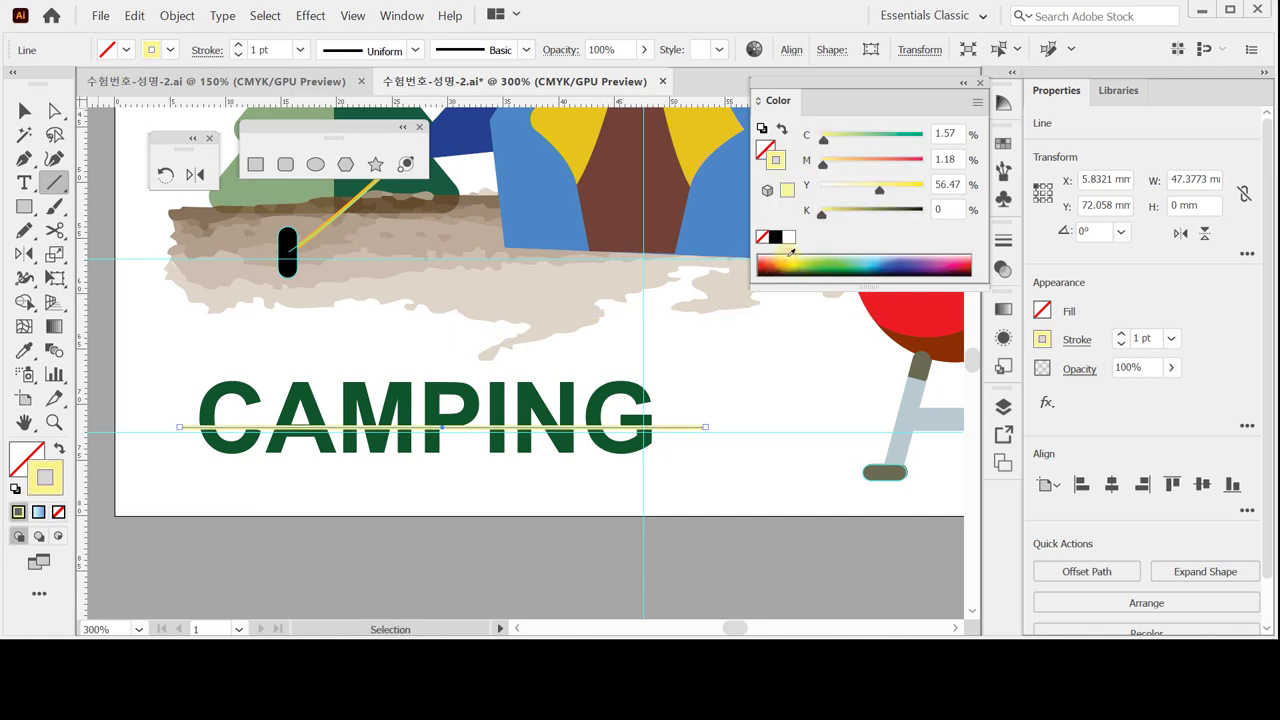
{"action": "left_click", "coordinate": [856, 163]}
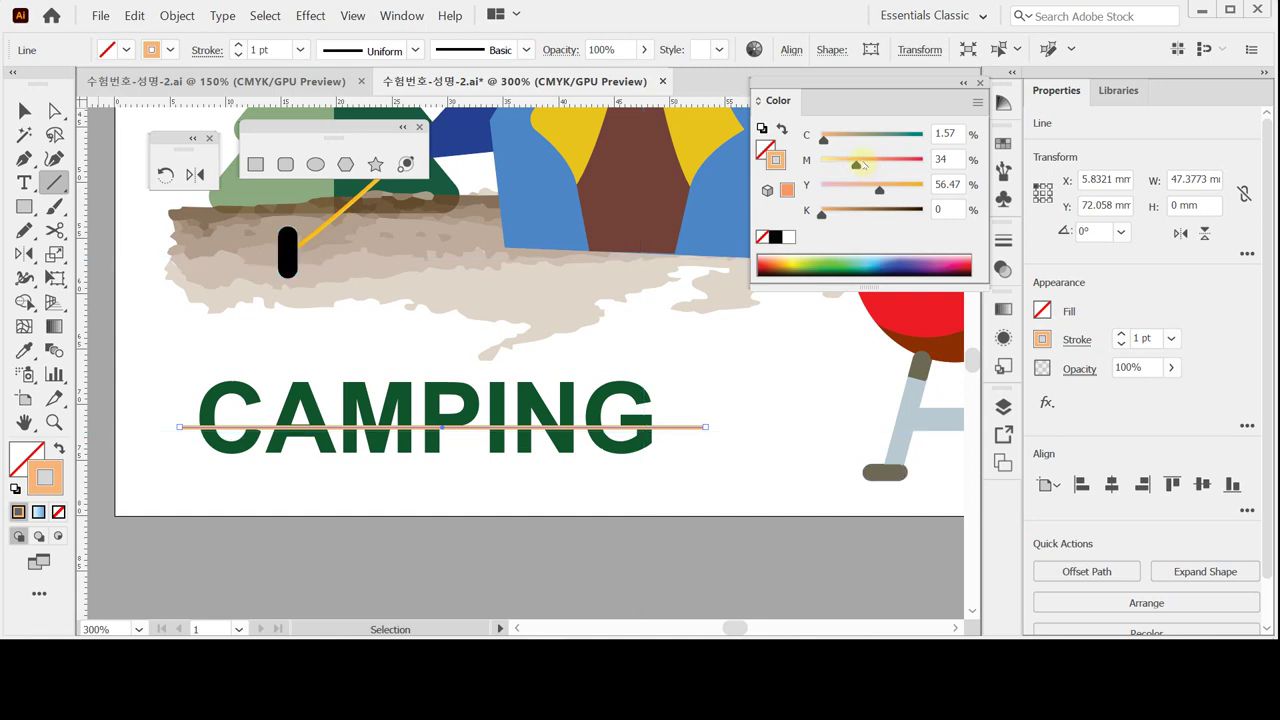
{"action": "key", "text": "ctrl+s"}
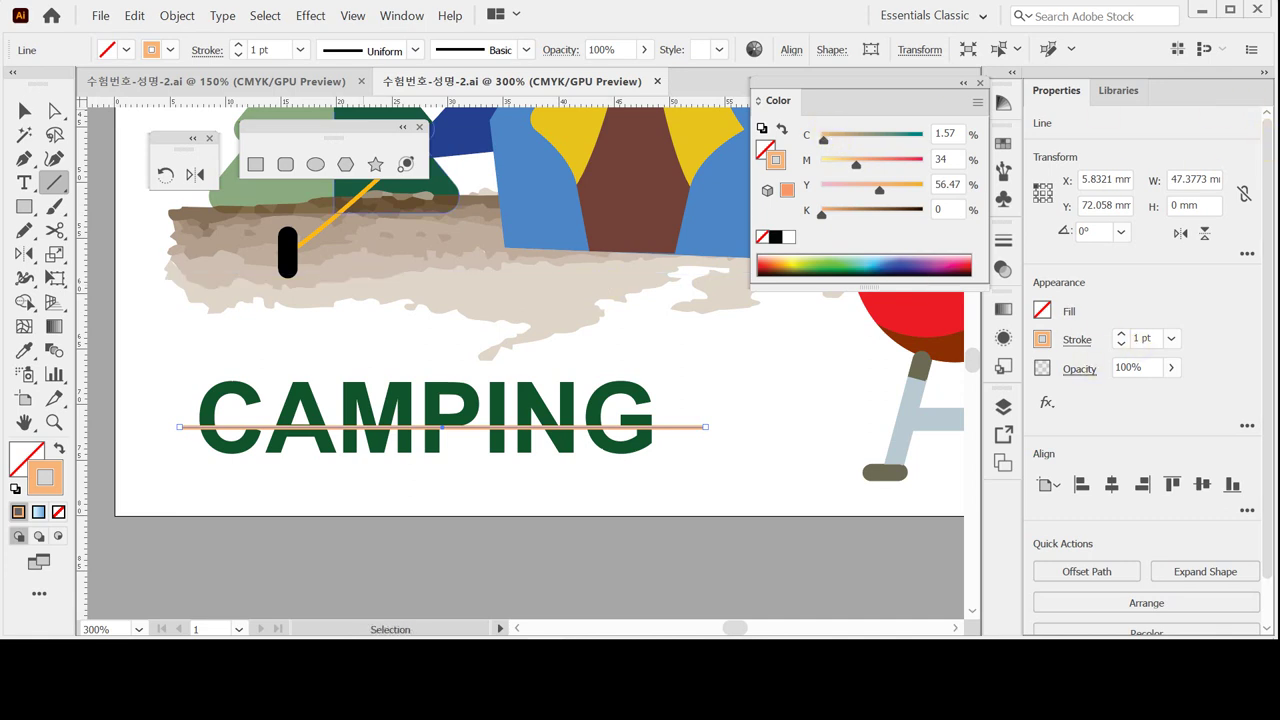
Convert the orange line across the title into a filled shape with Outline Stroke.
{"action": "left_click", "coordinate": [177, 15]}
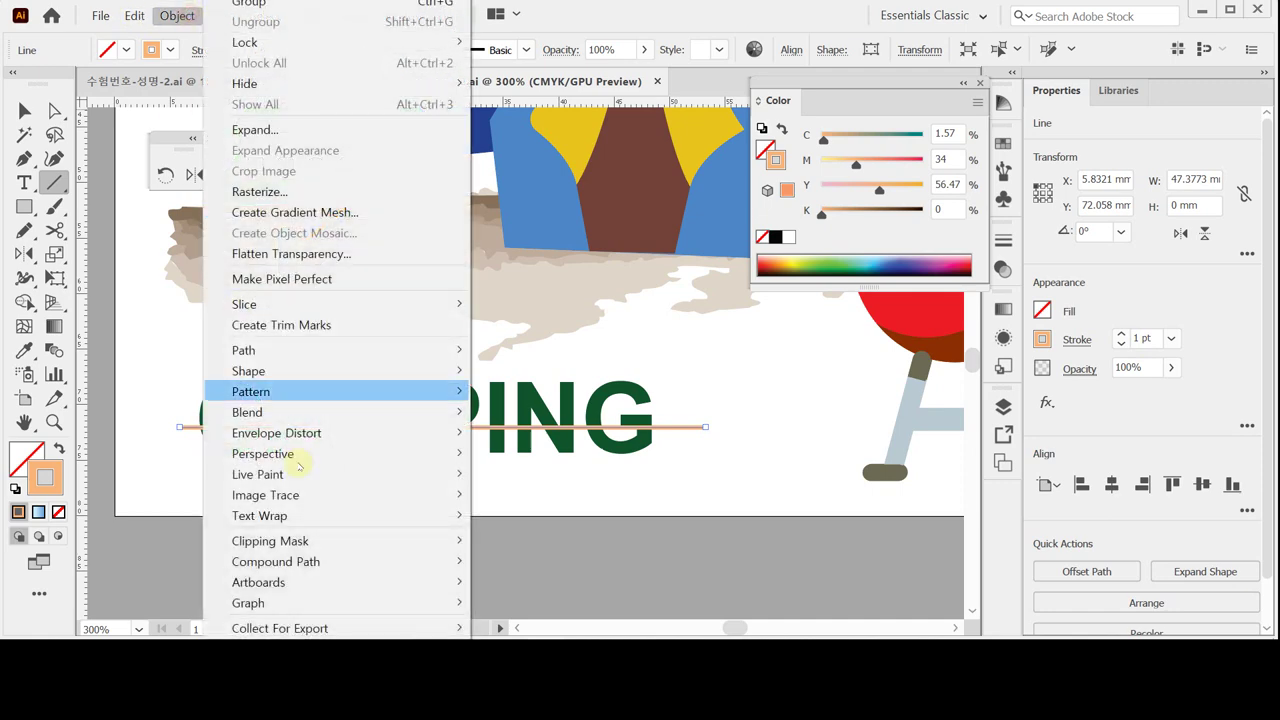
{"action": "mouse_move", "coordinate": [331, 352]}
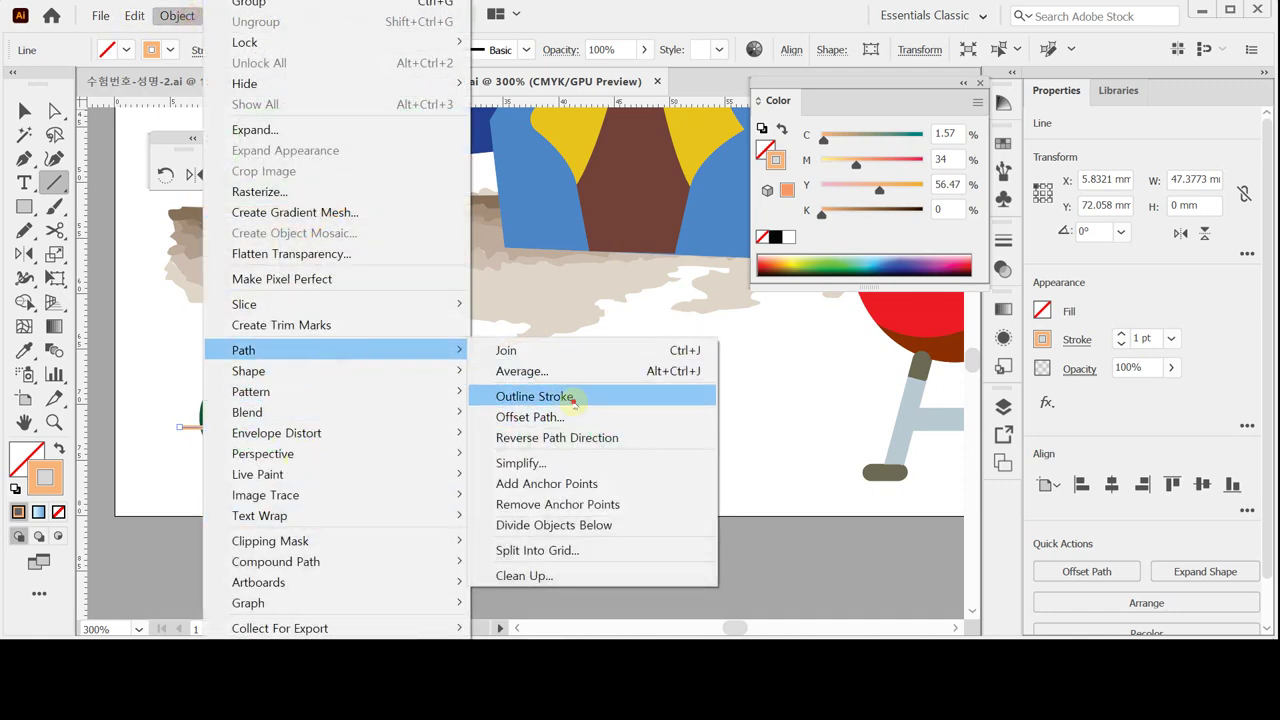
{"action": "left_click", "coordinate": [530, 396]}
{"action": "key", "text": "ctrl+plus"}
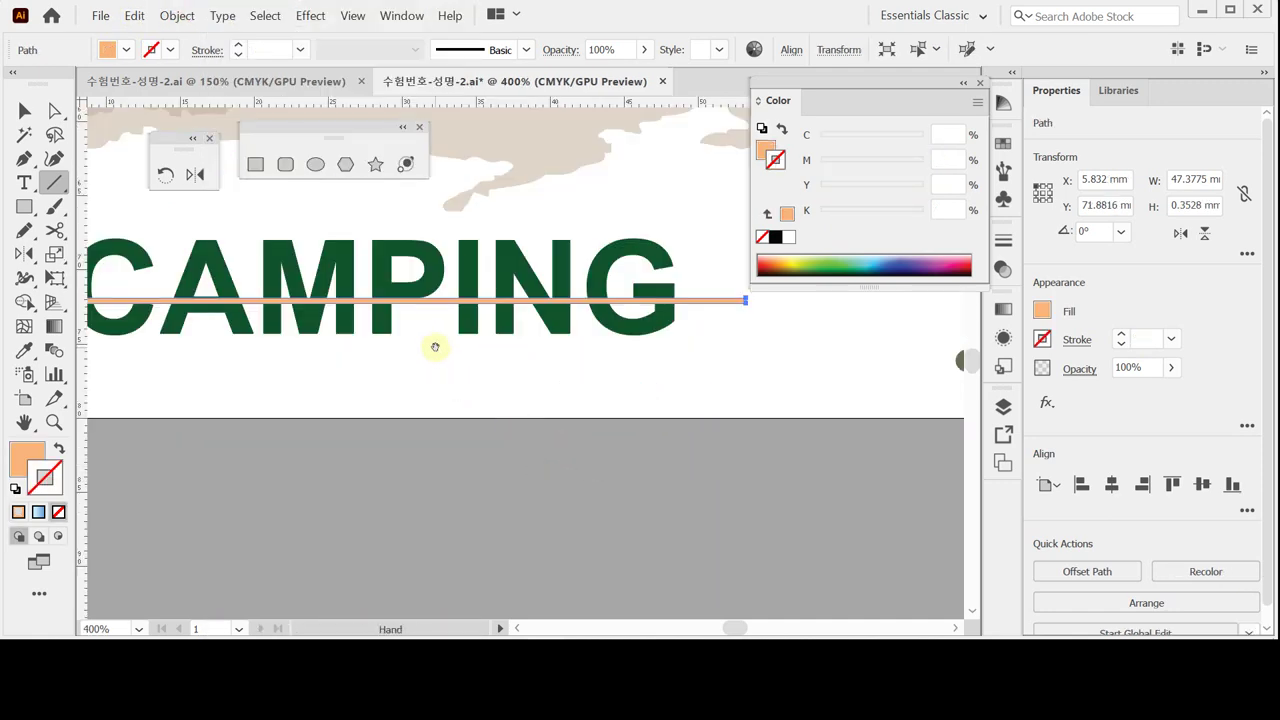
{"action": "scroll", "coordinate": [520, 434], "scroll_direction": "up", "scroll_amount": 1}
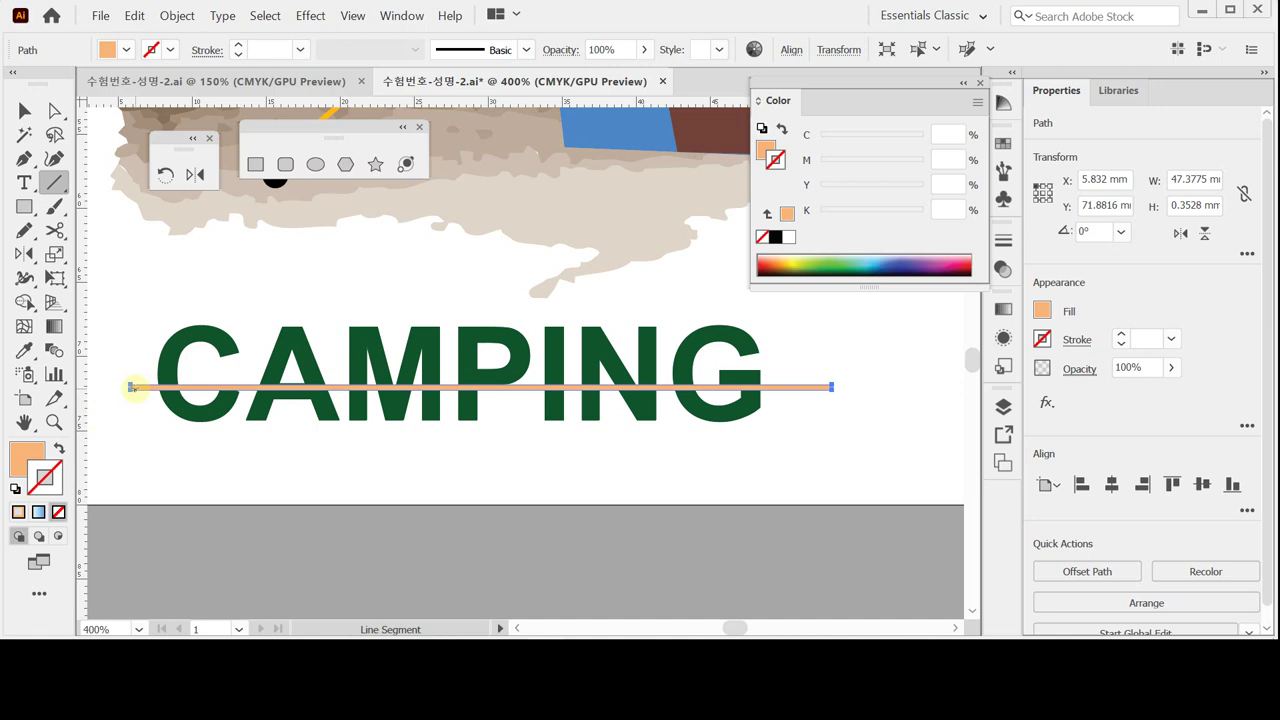
Nudge the orange line across the CAMPING title slightly upward and deselect it.
{"action": "key", "text": "v"}
{"action": "left_click_drag", "start_coordinate": [249, 471], "coordinate": [308, 380]}
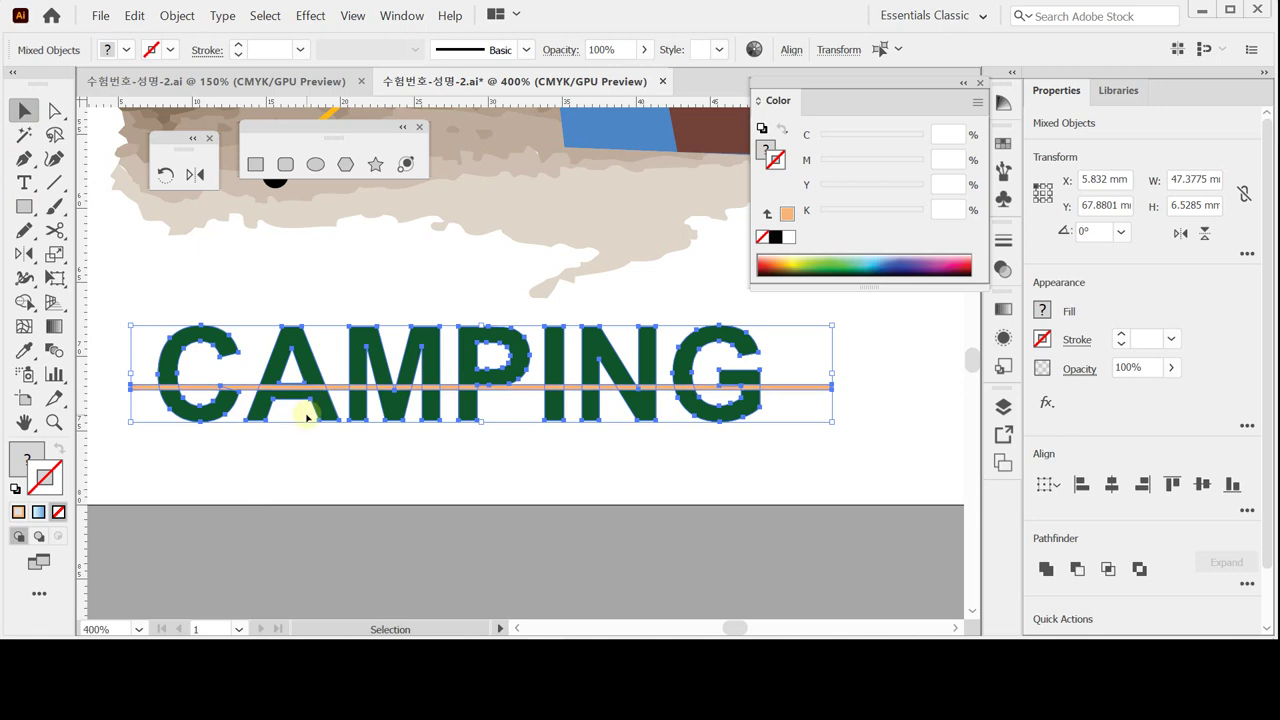
{"action": "left_click", "coordinate": [393, 473]}
{"action": "left_click", "coordinate": [157, 388]}
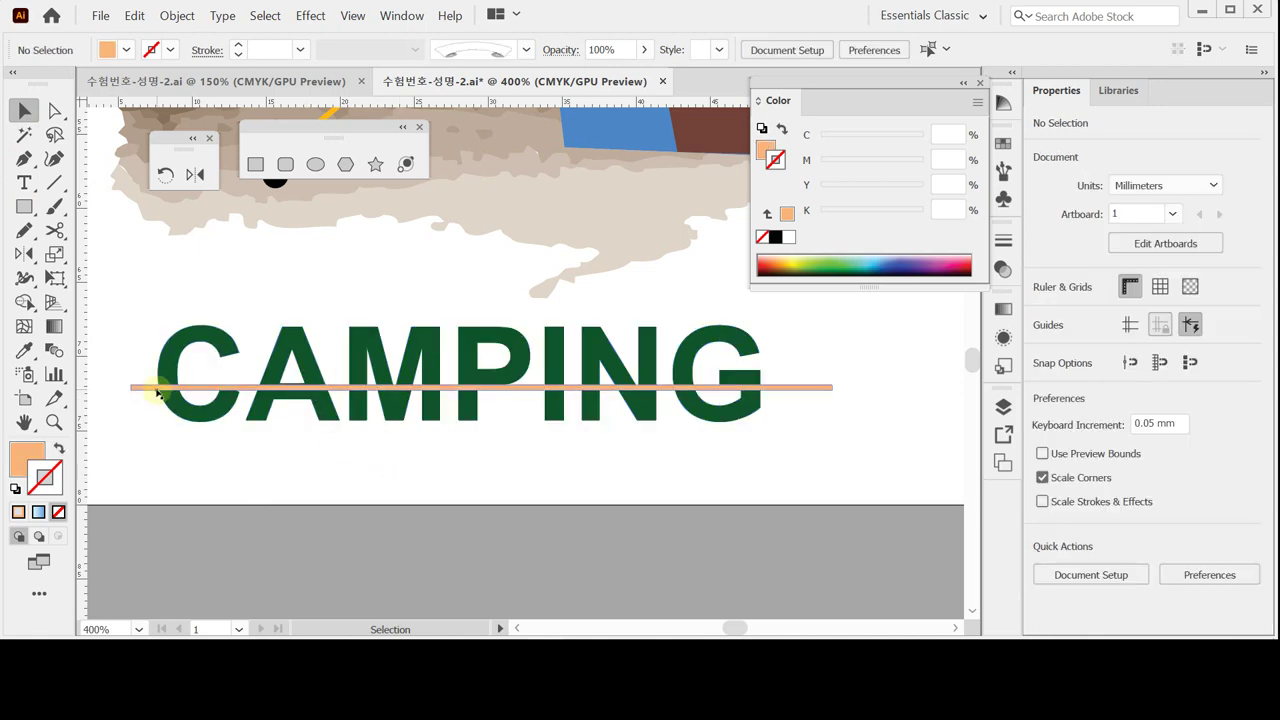
{"action": "key", "text": "Up"}
{"action": "key", "text": "Up"}
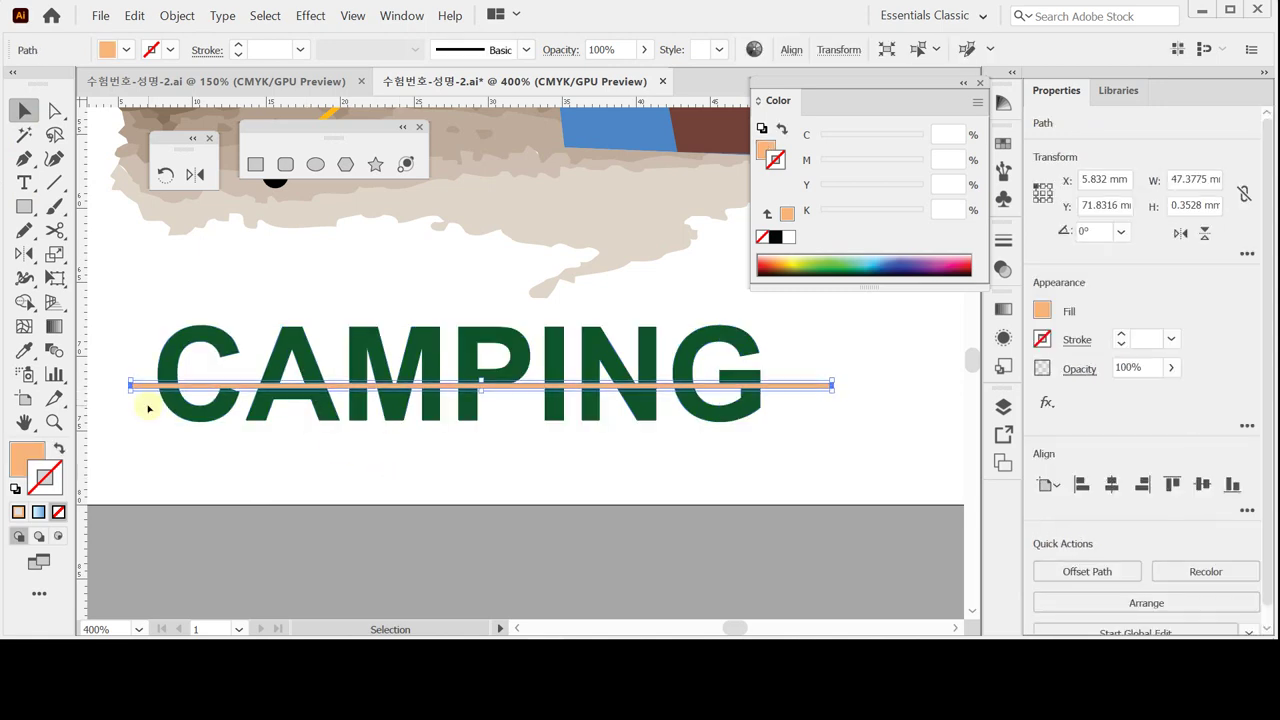
{"action": "left_click", "coordinate": [147, 408]}
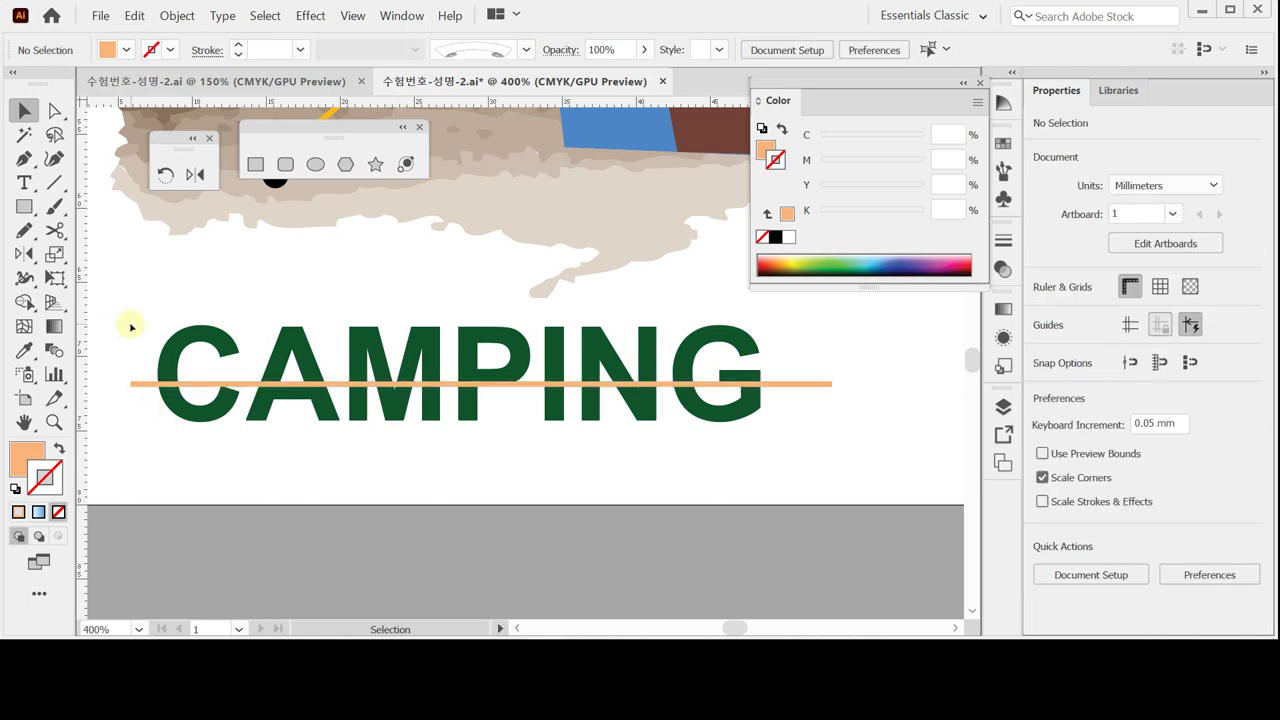
Cut the CAMPING letters with the orange line across them using the Pathfinder Trim operation.
{"action": "left_click_drag", "start_coordinate": [92, 345], "coordinate": [378, 451]}
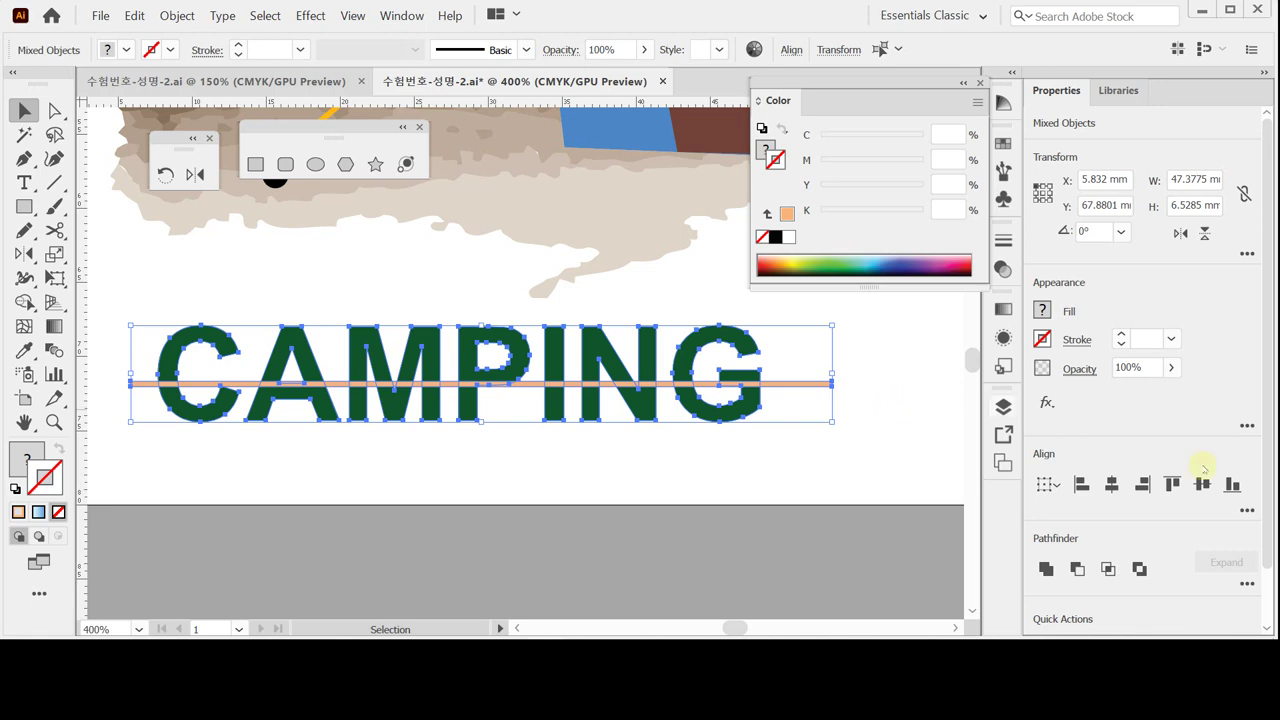
{"action": "left_click", "coordinate": [1247, 584]}
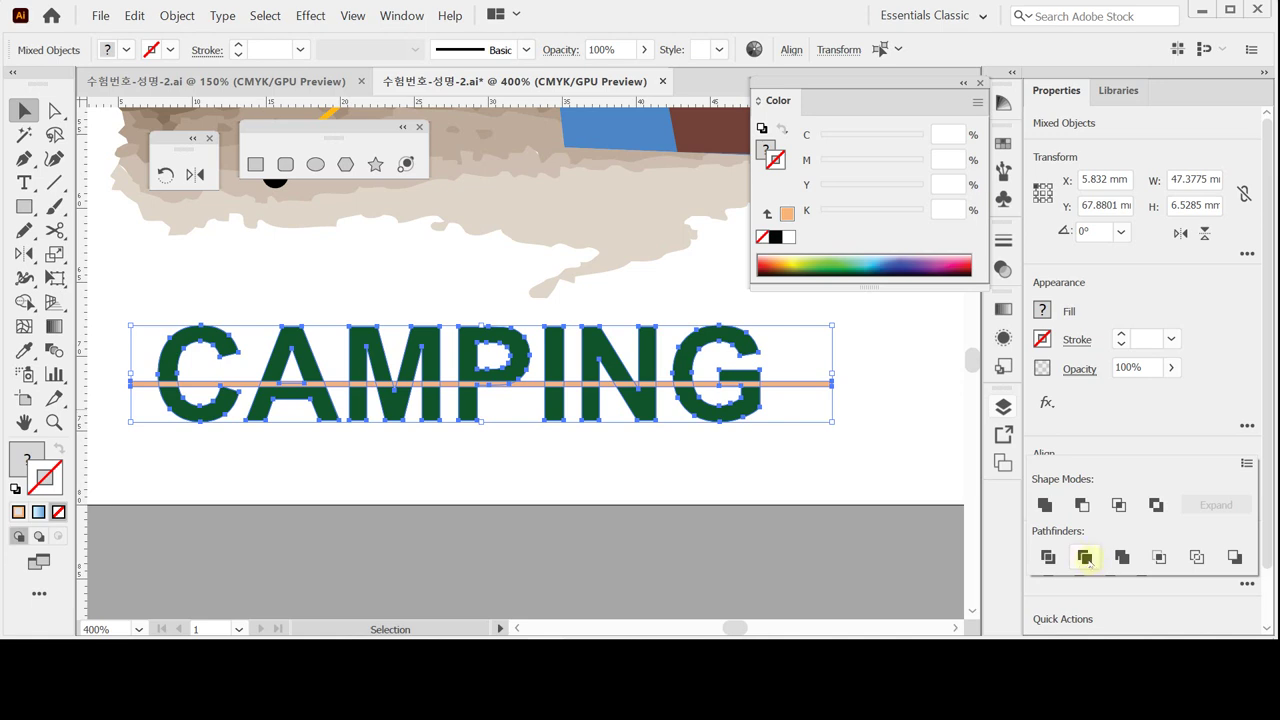
{"action": "left_click", "coordinate": [1085, 557]}
{"action": "left_click", "coordinate": [777, 466]}
Isolate the trimmed title group and delete the orange line from it, leaving a gap through the letters.
{"action": "left_click", "coordinate": [803, 391]}
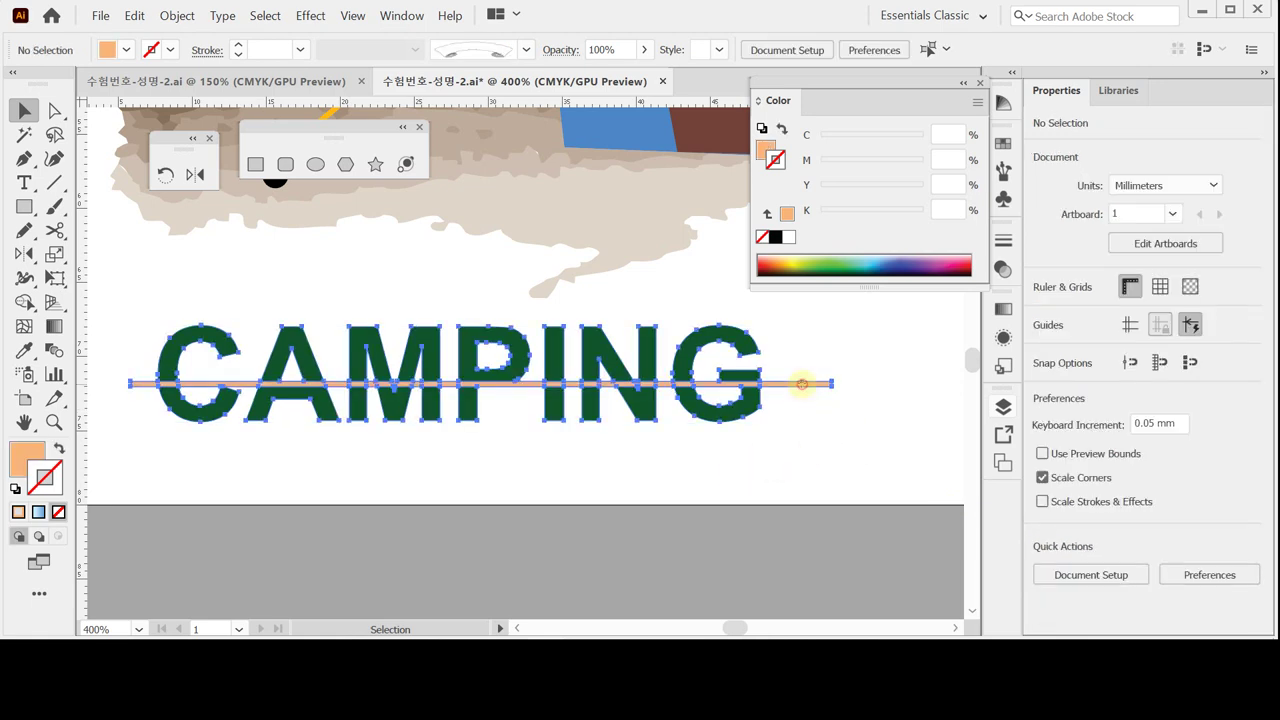
{"action": "double_click", "coordinate": [803, 391]}
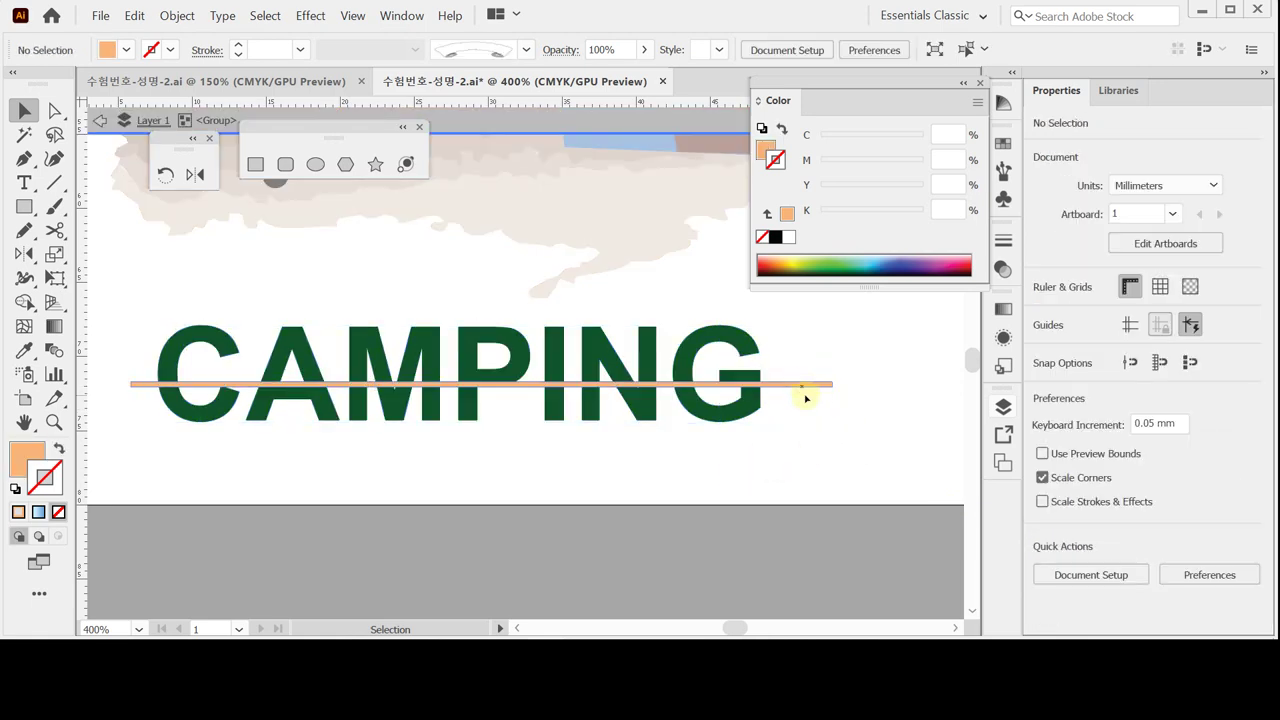
{"action": "left_click", "coordinate": [801, 390]}
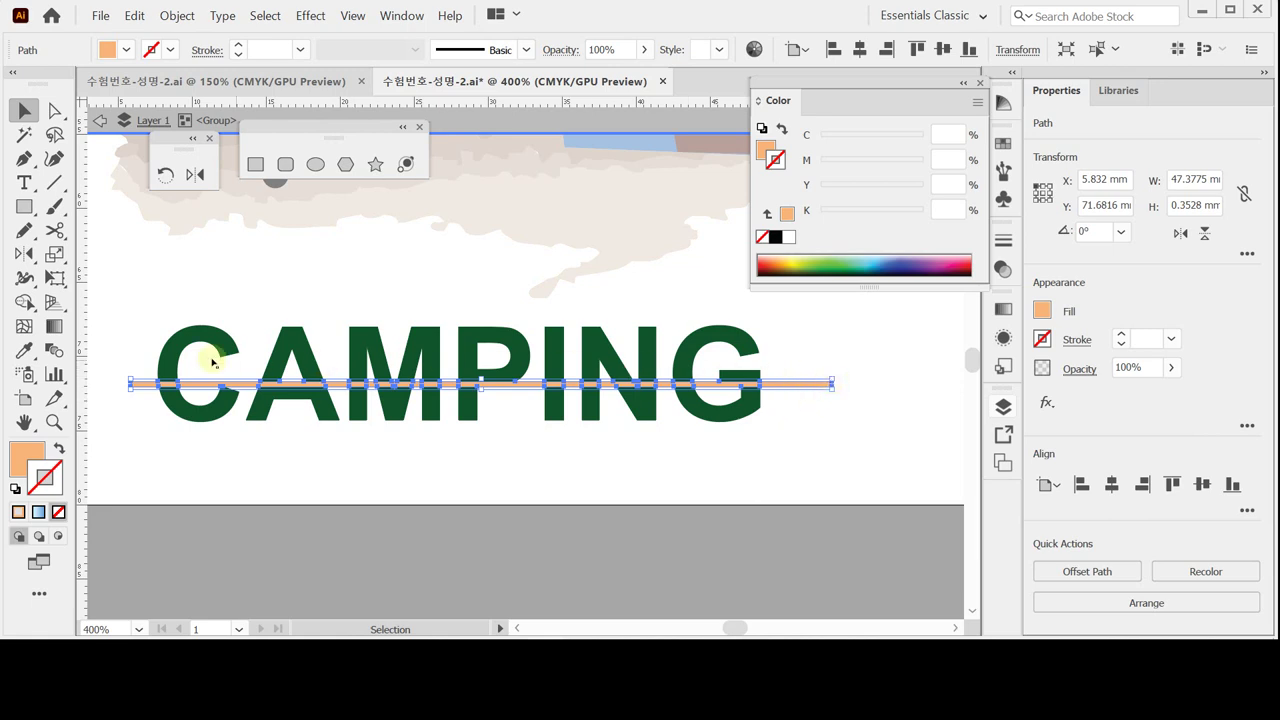
{"action": "left_click", "coordinate": [489, 453]}
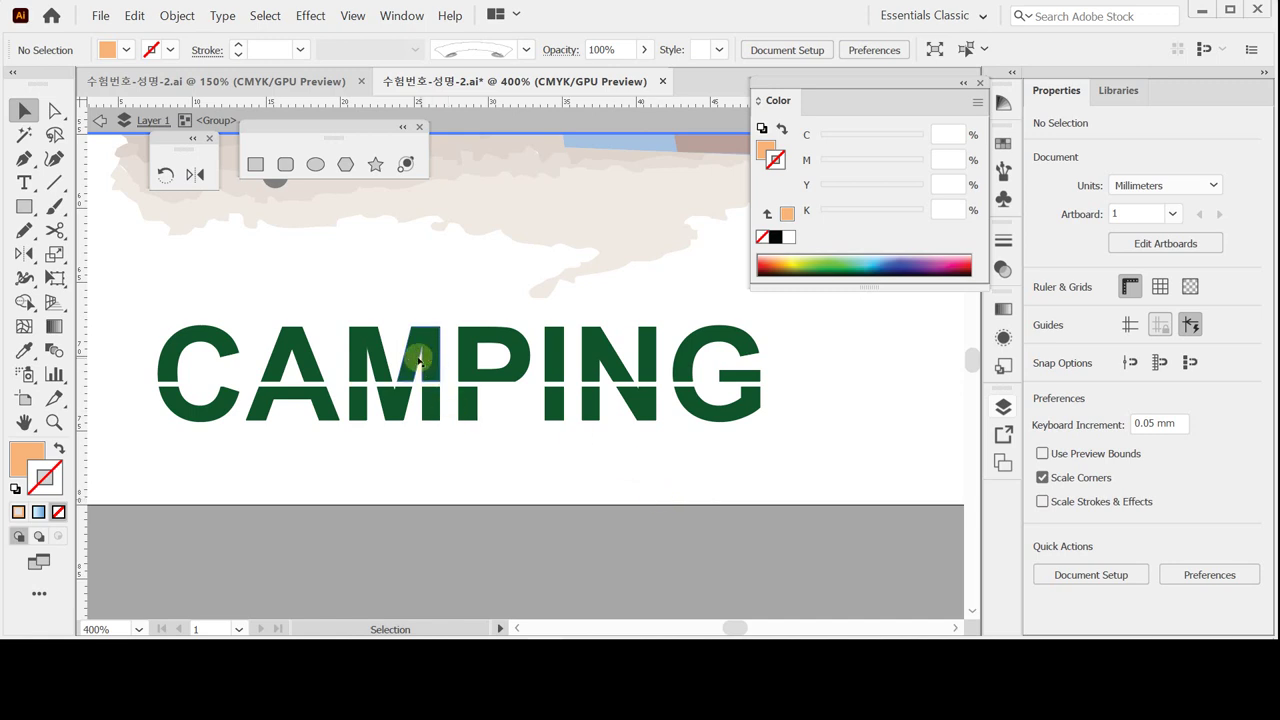
{"action": "left_click_drag", "start_coordinate": [648, 338], "coordinate": [780, 345]}
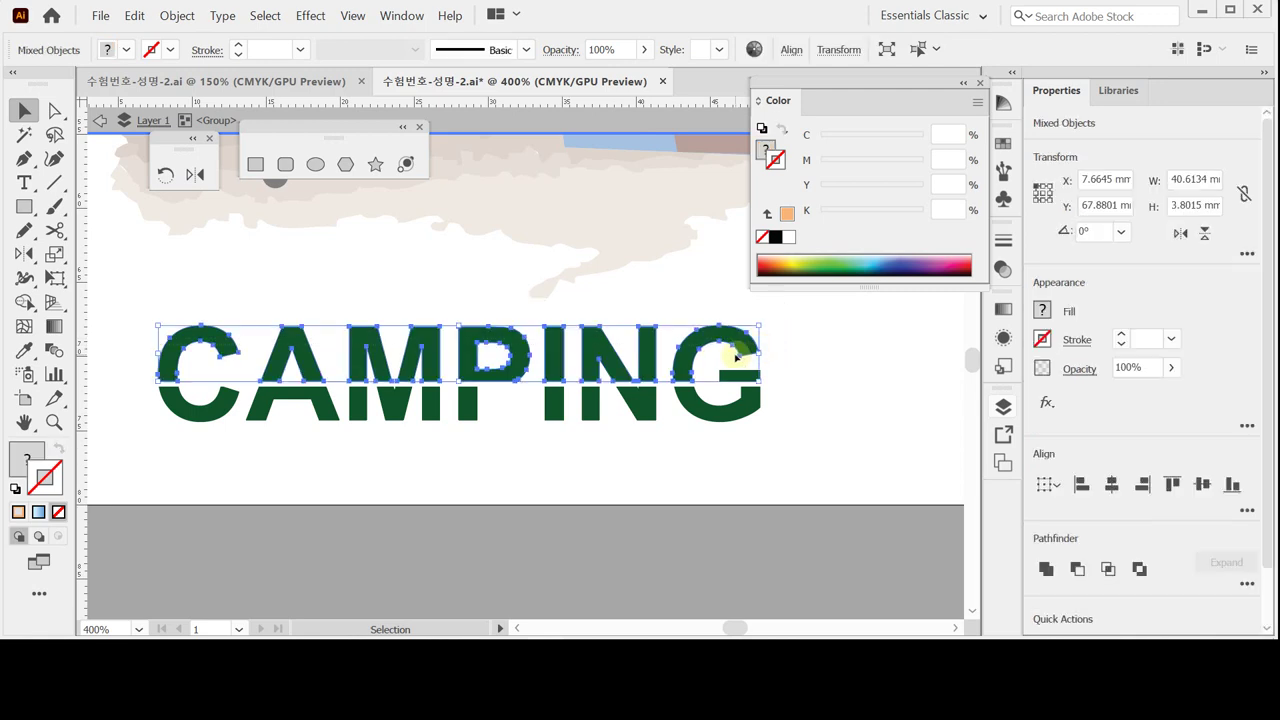
{"action": "left_click", "coordinate": [765, 150]}
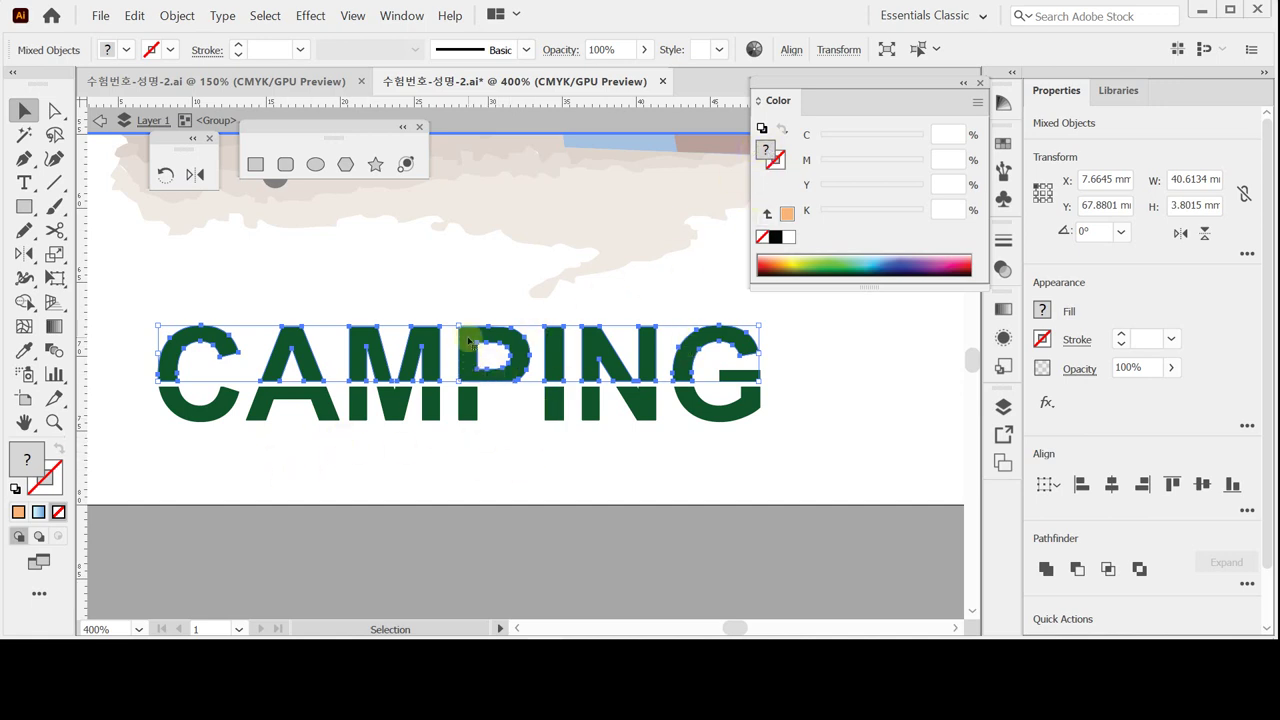
{"action": "left_click", "coordinate": [500, 366], "text": "shift"}
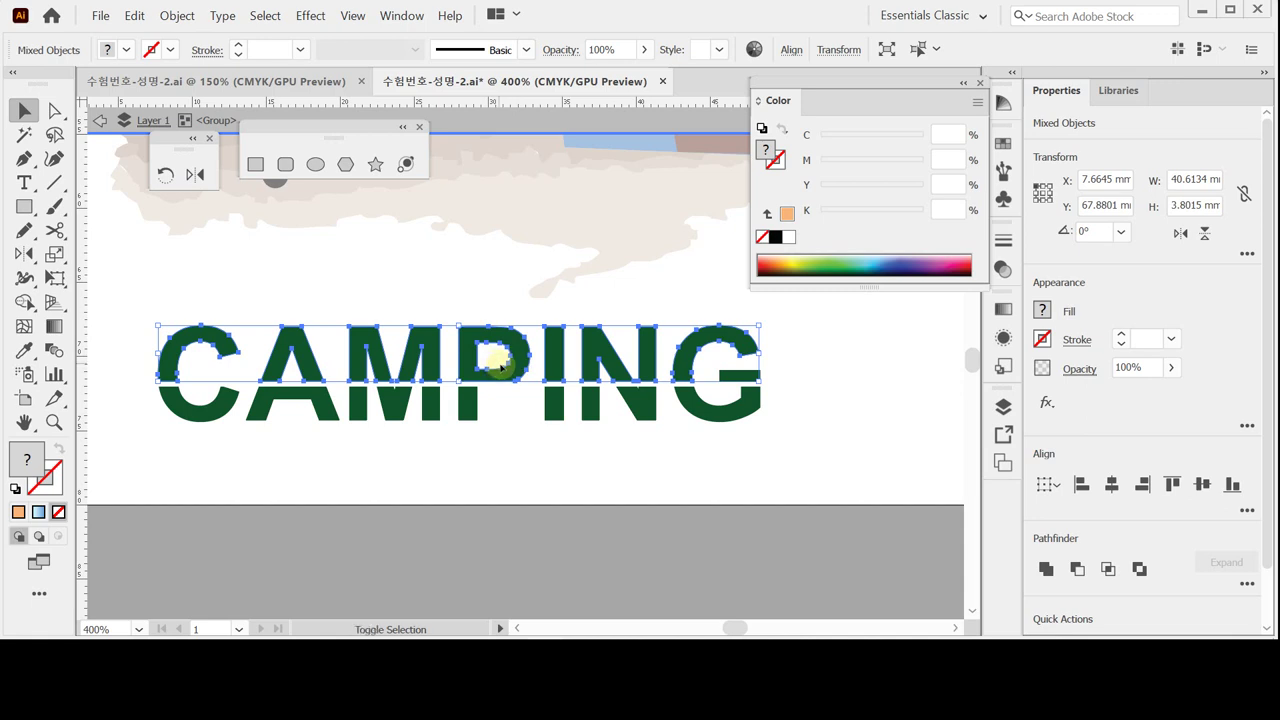
{"action": "left_click", "coordinate": [514, 449]}
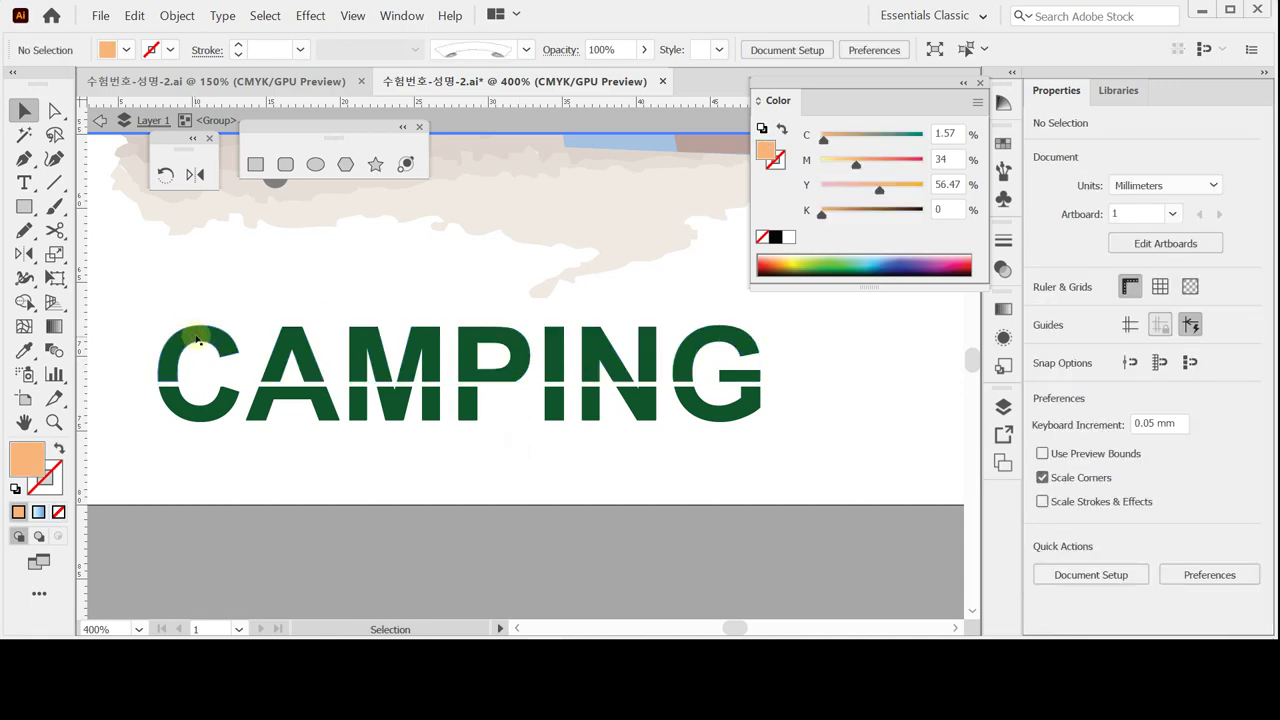
Try to fill all upper pieces of CAMPING, including the letter counters, with orange C 0, M 50, Y 100, K 0.
{"action": "left_click_drag", "start_coordinate": [183, 307], "coordinate": [440, 364]}
{"action": "left_click_drag", "start_coordinate": [534, 306], "coordinate": [726, 340]}
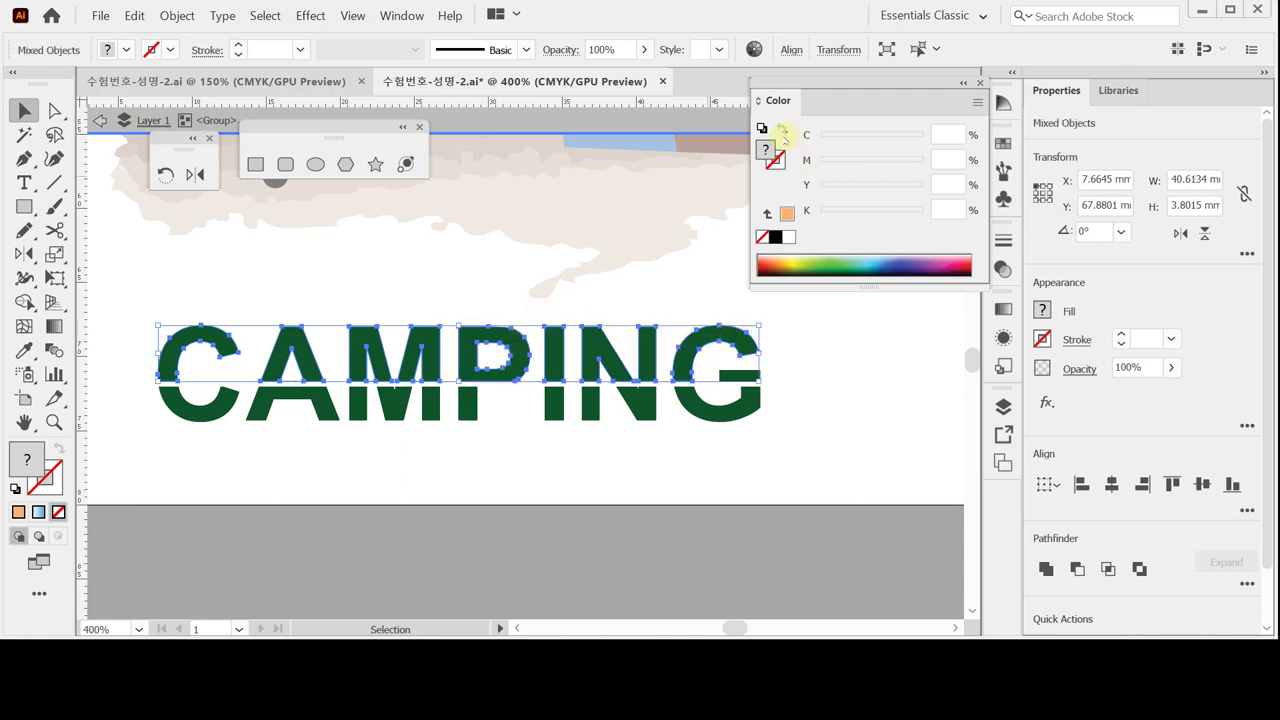
{"action": "left_click", "coordinate": [944, 134]}
{"action": "key", "text": "Tab"}
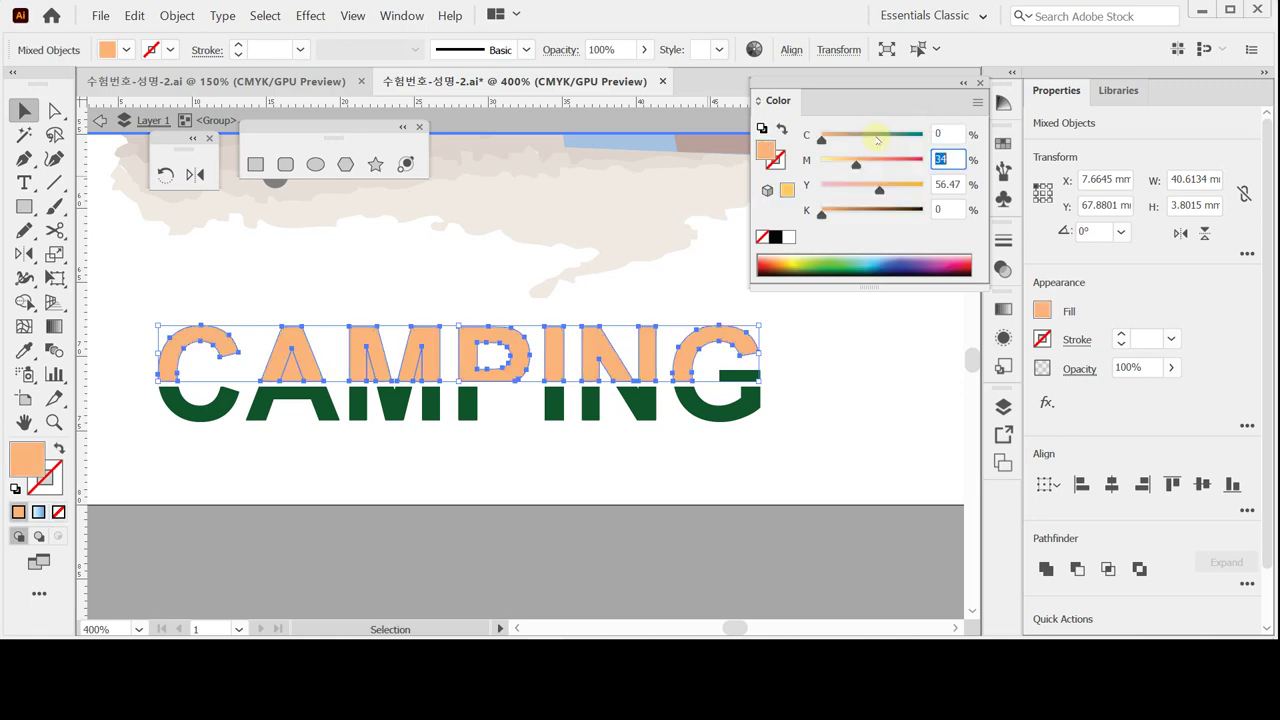
{"action": "type", "text": "50"}
{"action": "key", "text": "Tab"}
{"action": "type", "text": "100"}
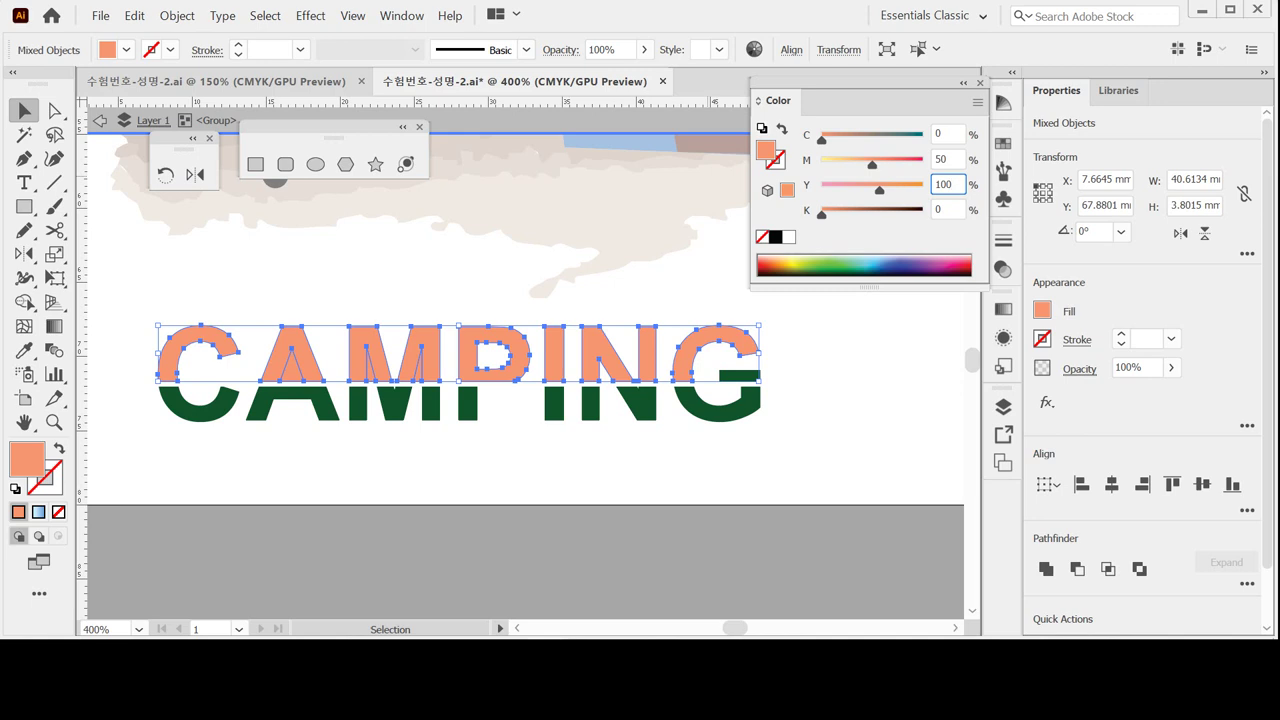
{"action": "key", "text": "Return"}
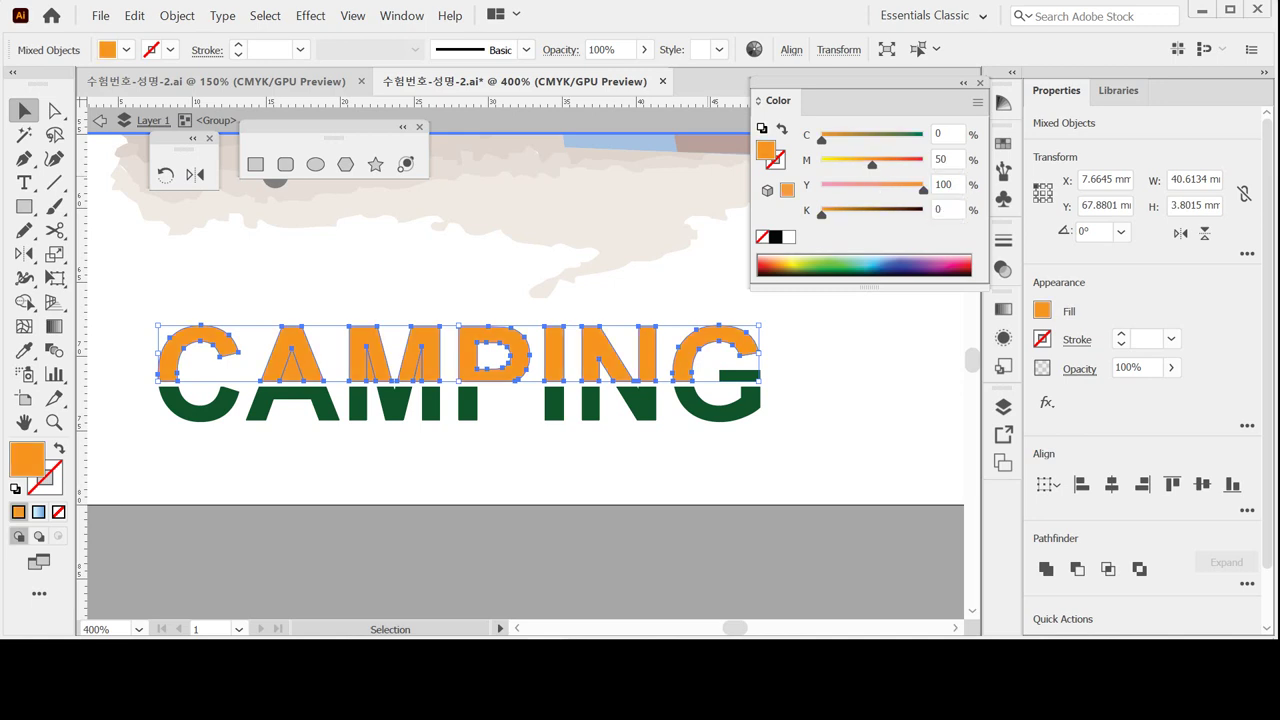
Examine the separate counter pieces inside the upper halves of A and M by selecting them, without changing anything.
{"action": "scroll", "coordinate": [486, 371], "scroll_direction": "up", "scroll_amount": 2}
{"action": "left_click", "coordinate": [421, 487]}
{"action": "left_click", "coordinate": [348, 352]}
{"action": "left_click", "coordinate": [468, 364], "text": "shift"}
{"action": "left_click", "coordinate": [537, 371], "text": "shift"}
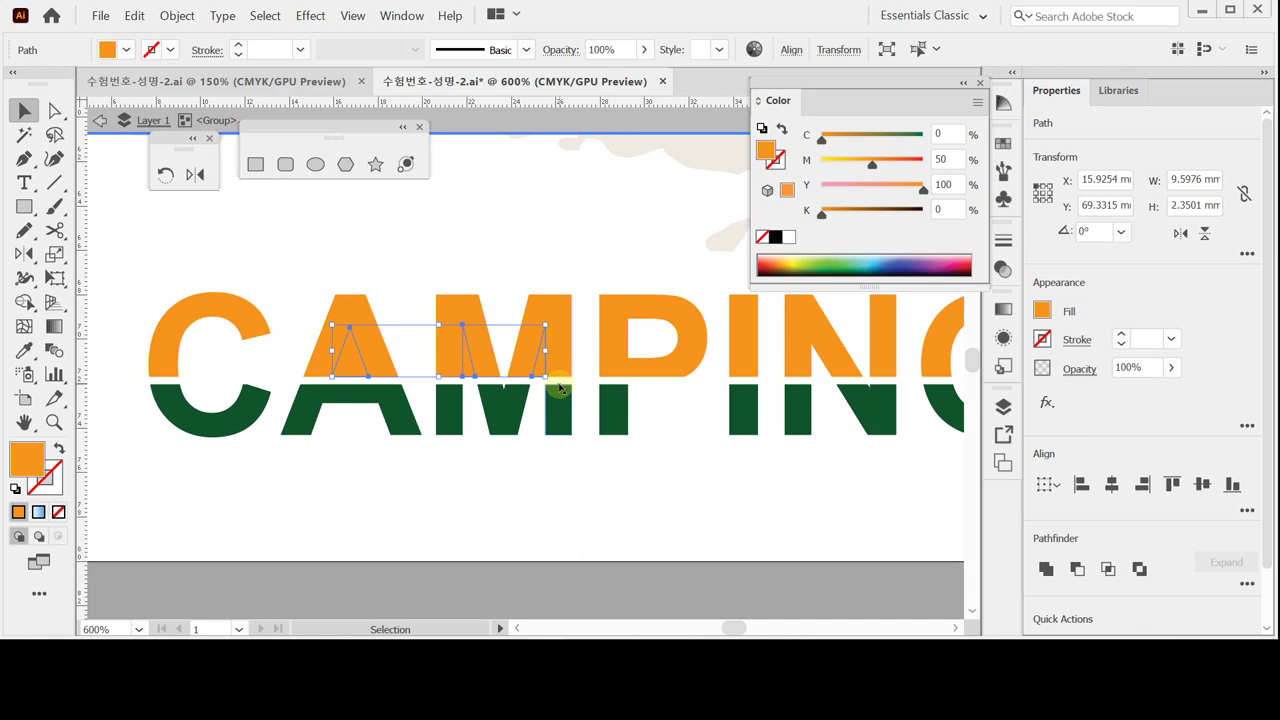
{"action": "key", "text": "ctrl+shift+a"}
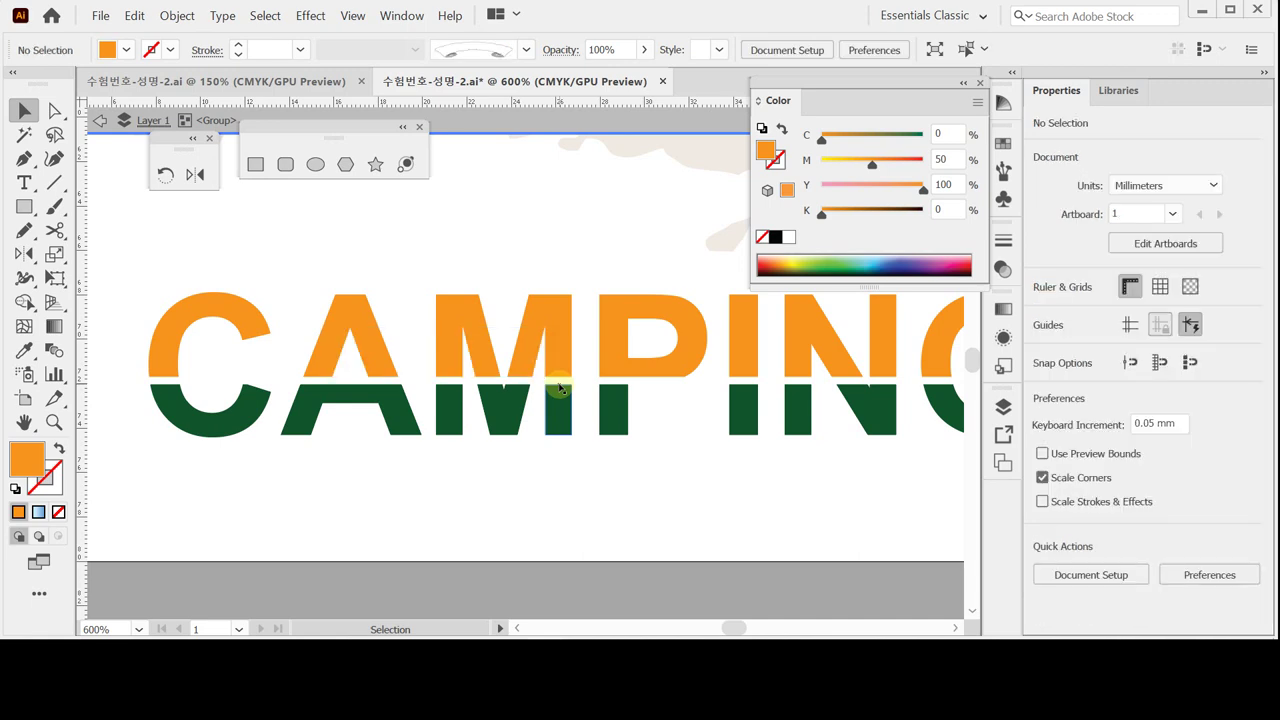
{"action": "key", "text": "a"}
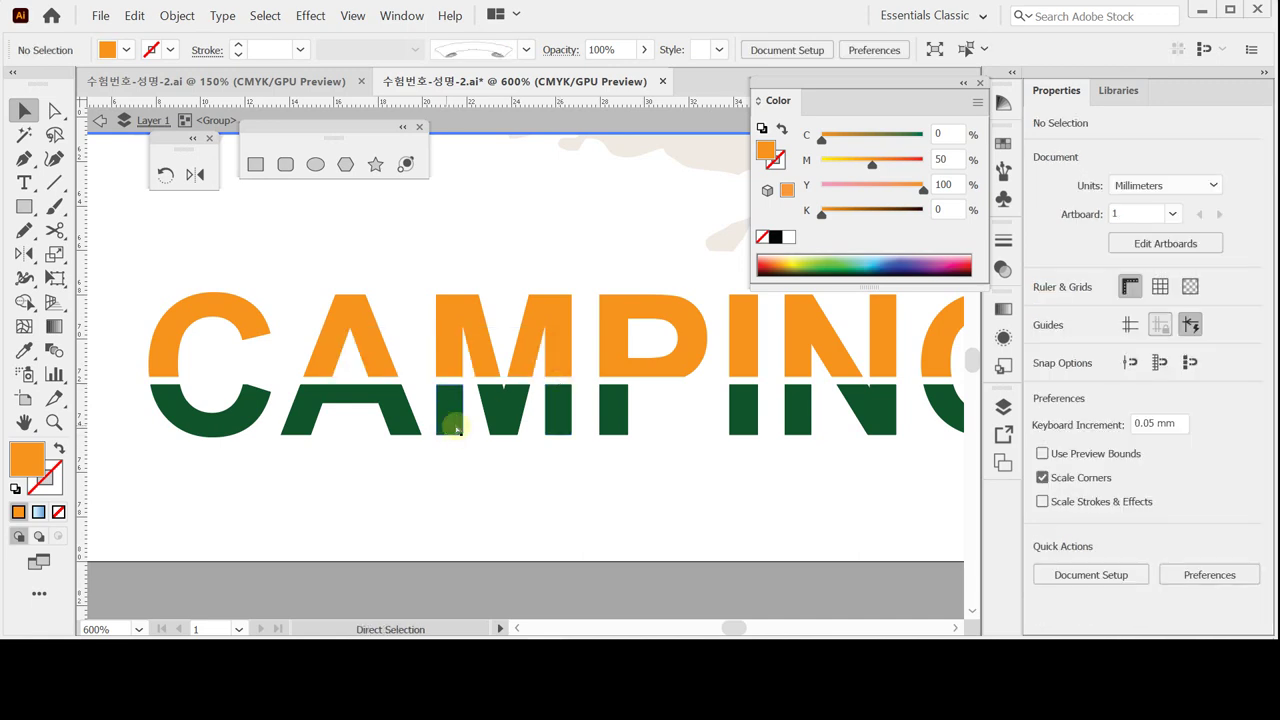
Undo the orange fill on the upper pieces of CAMPING.
{"action": "key", "text": "ctrl+z"}
{"action": "key", "text": "ctrl+a"}
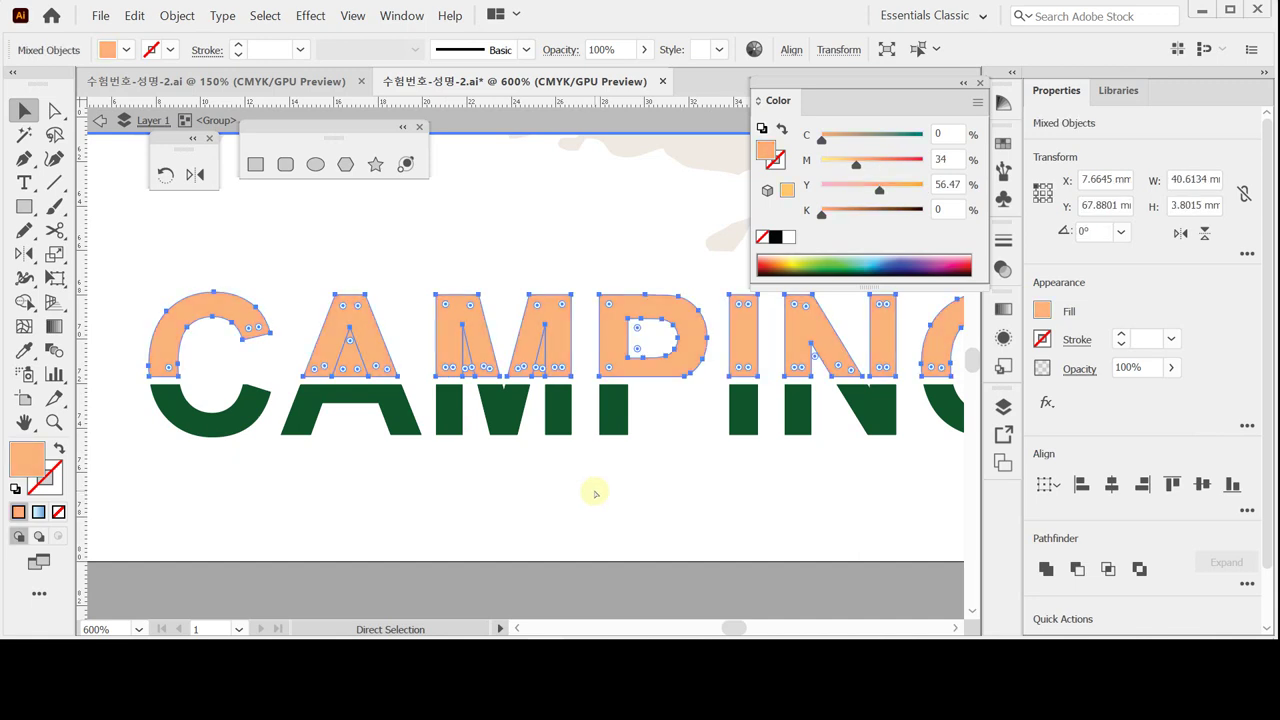
{"action": "key", "text": "v"}
{"action": "left_click_drag", "start_coordinate": [603, 483], "coordinate": [557, 491]}
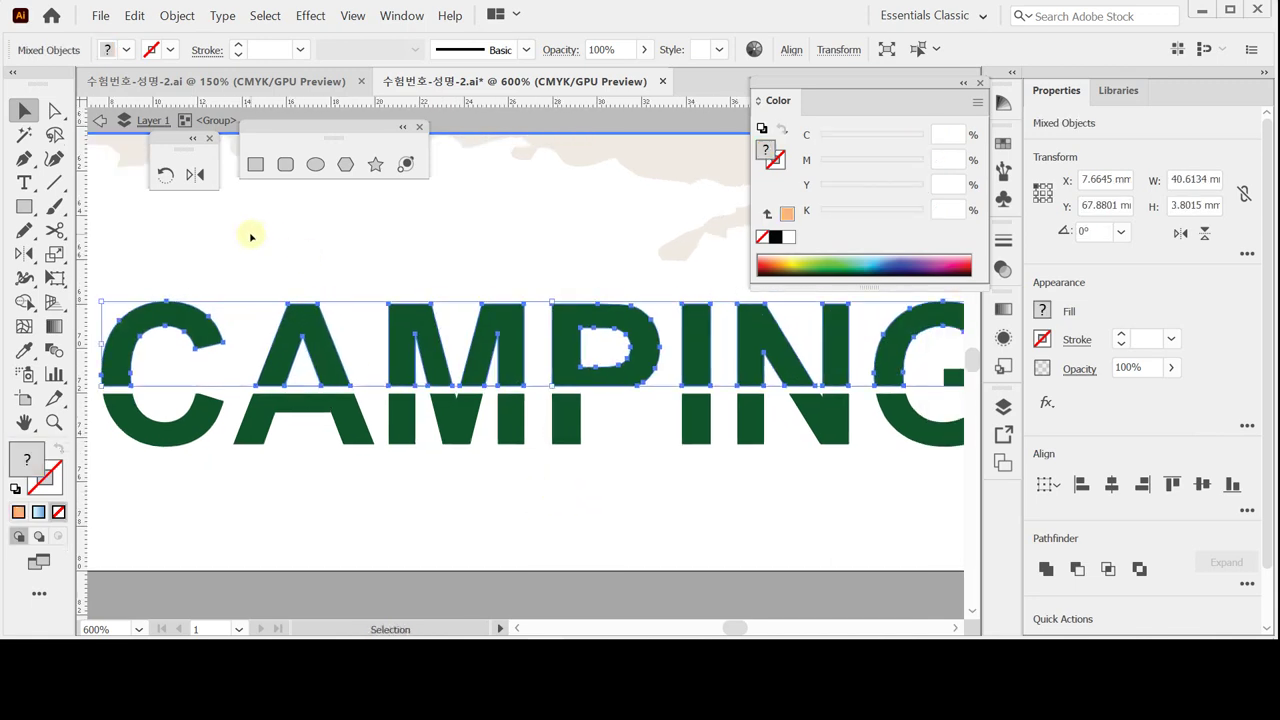
Fill only the solid upper letter pieces of CAMPING, excluding the counters, with orange C 0, M 50, Y 100, K 0.
{"action": "left_click", "coordinate": [493, 253]}
{"action": "left_click", "coordinate": [200, 320]}
{"action": "left_click", "coordinate": [300, 305], "text": "shift"}
{"action": "left_click", "coordinate": [505, 310], "text": "shift"}
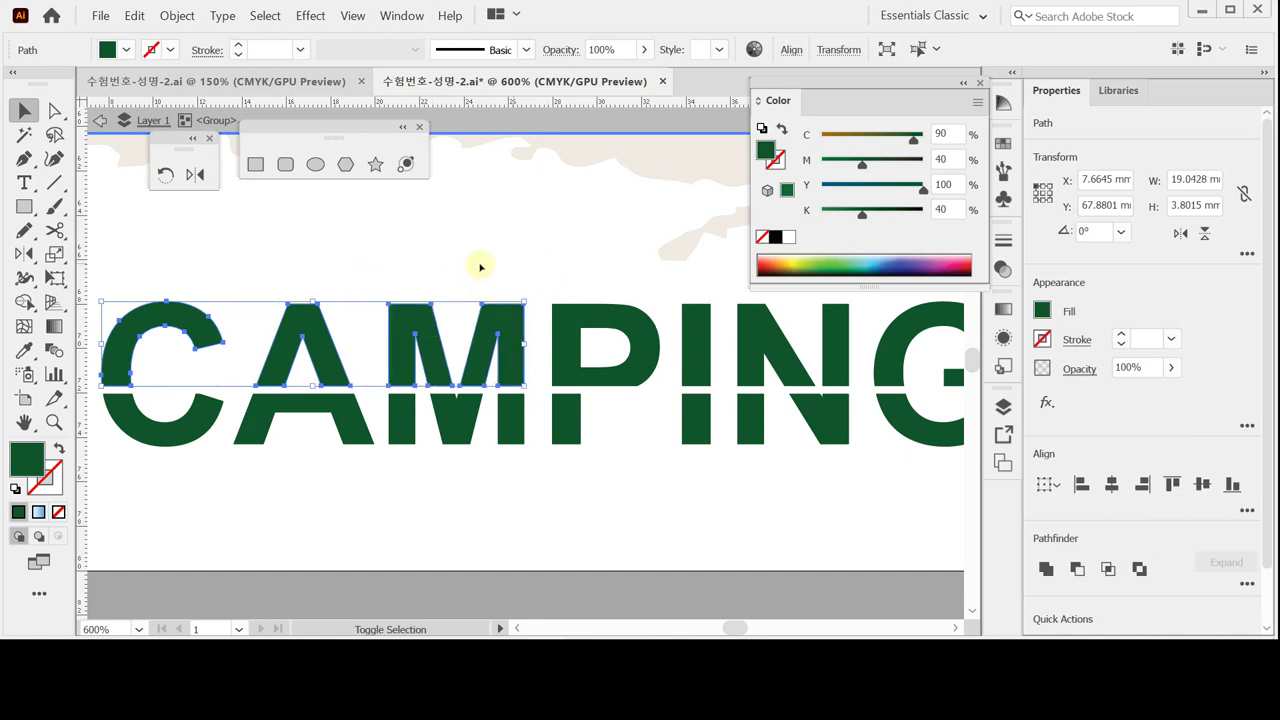
{"action": "left_click", "coordinate": [610, 308], "text": "shift"}
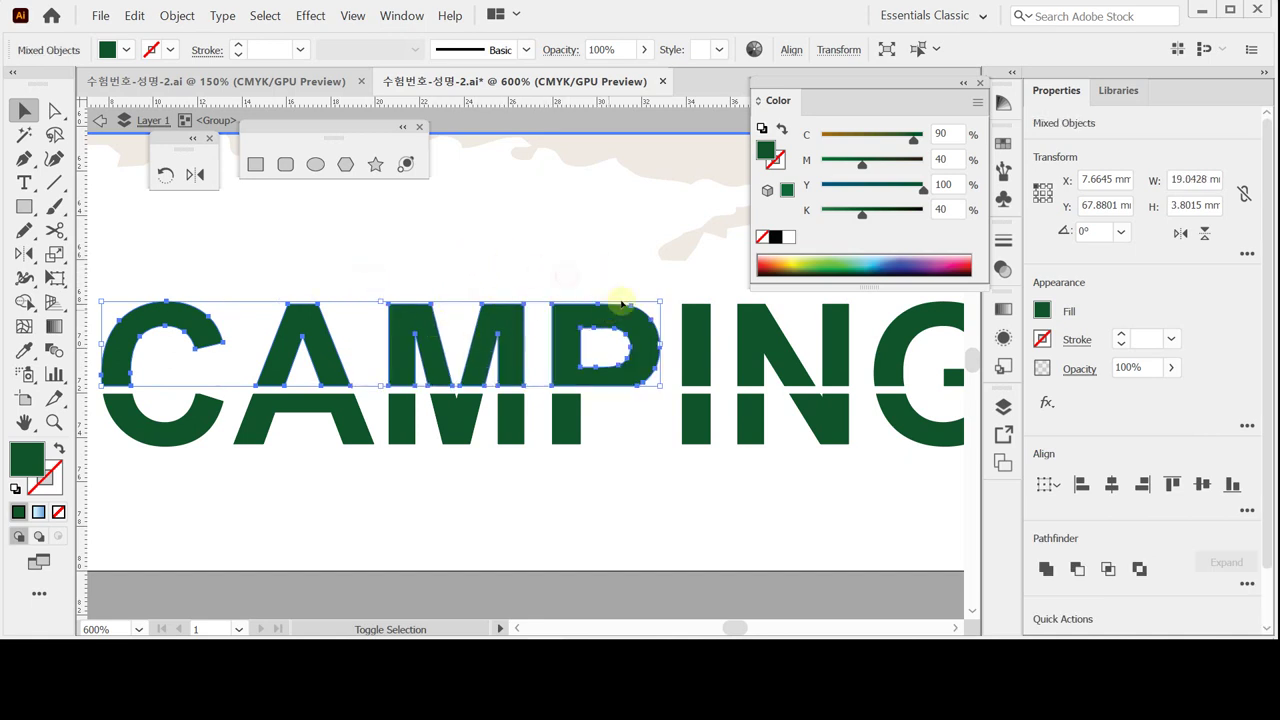
{"action": "left_click", "coordinate": [905, 315], "text": "shift"}
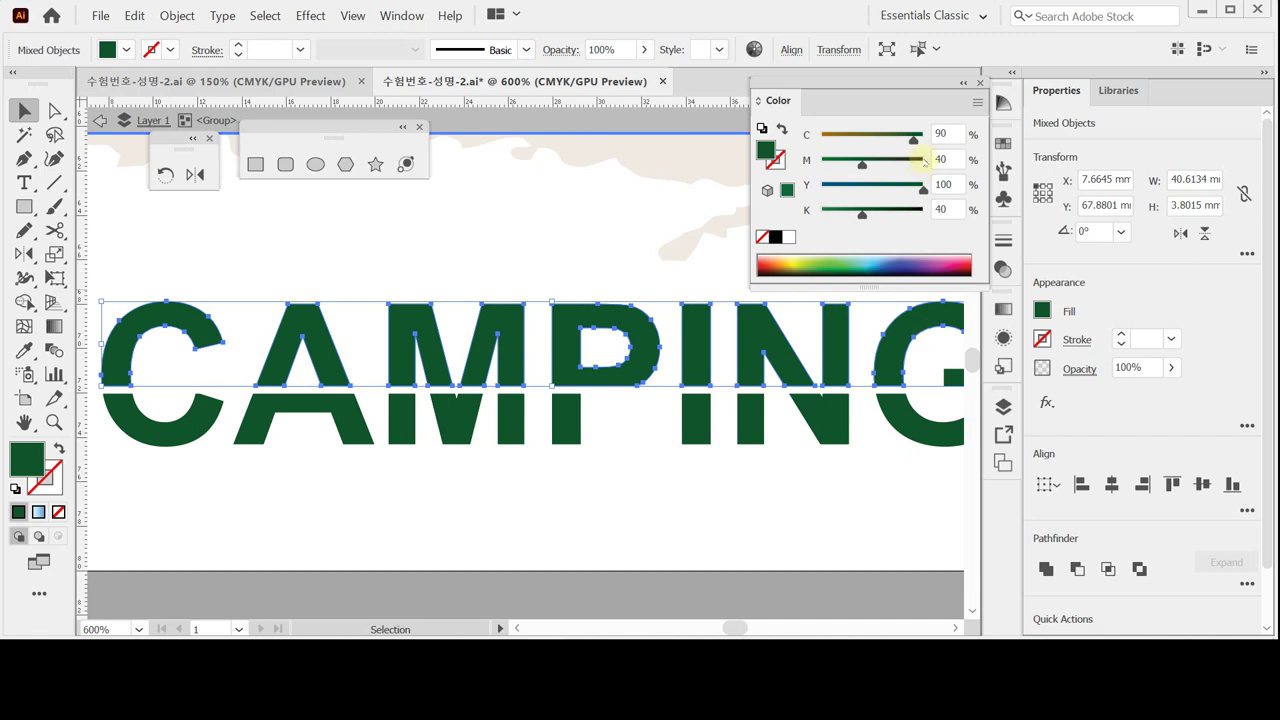
{"action": "left_click", "coordinate": [790, 241]}
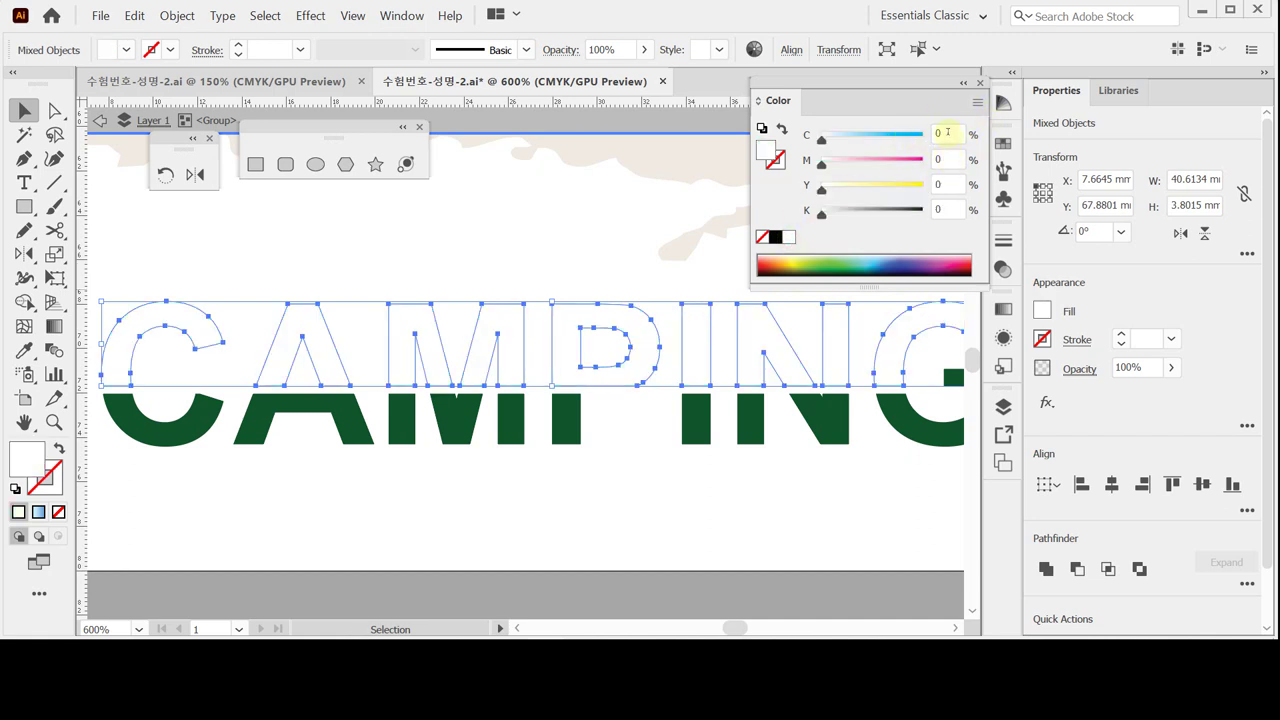
{"action": "left_click", "coordinate": [950, 159]}
{"action": "type", "text": "50"}
{"action": "key", "text": "Tab"}
{"action": "type", "text": "100"}
{"action": "key", "text": "Return"}
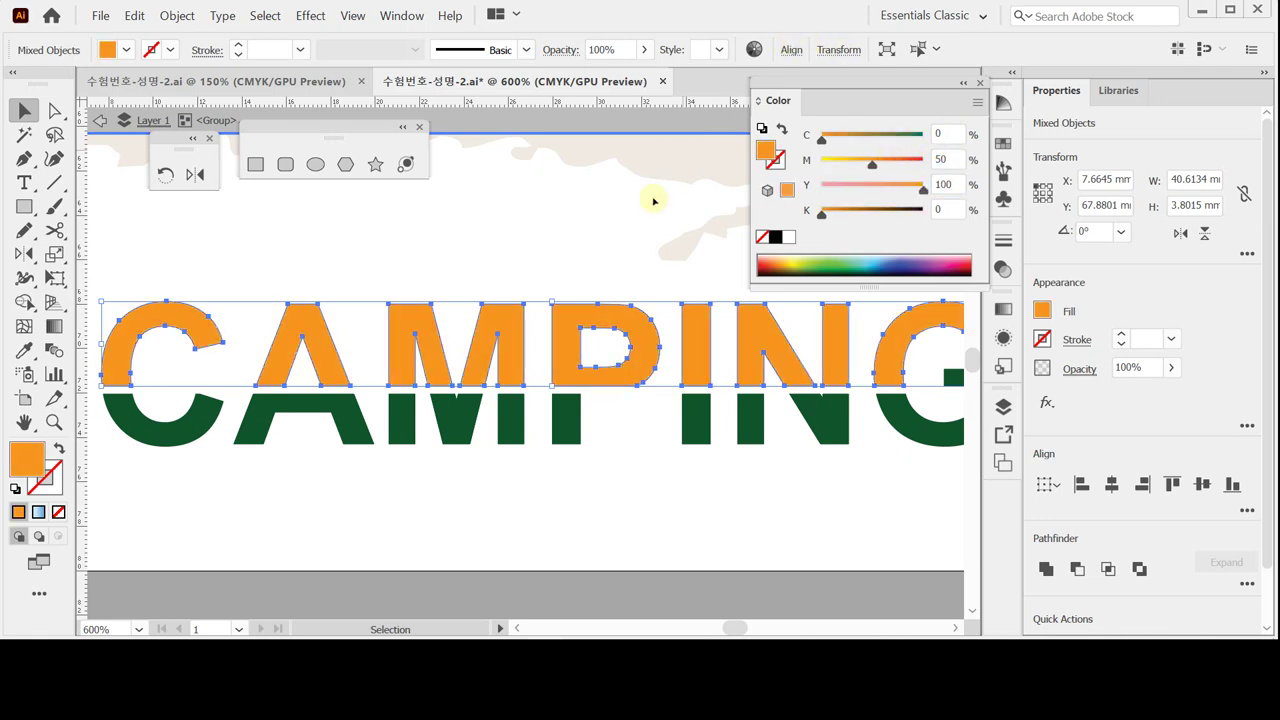
Check the sliced CAMPING letter paths in Outline view and return to the preview display.
{"action": "left_click", "coordinate": [571, 432], "text": "alt"}
{"action": "left_click", "coordinate": [600, 392], "text": "alt"}
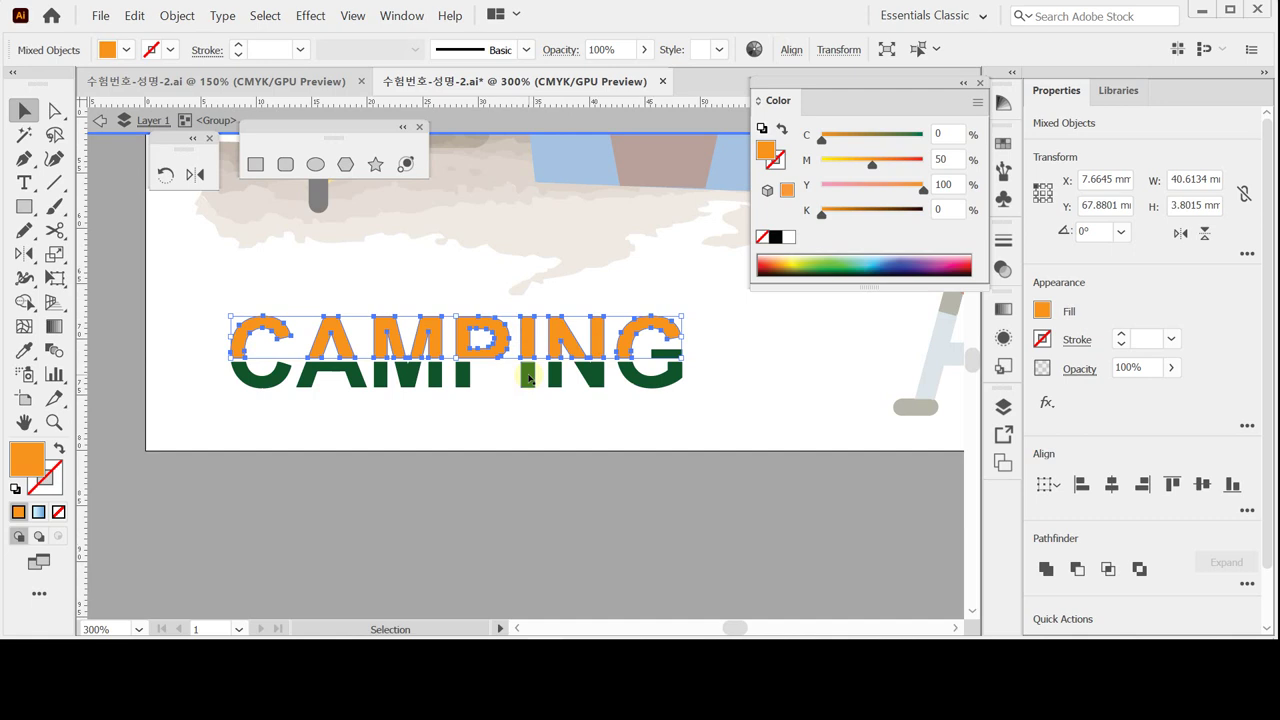
{"action": "key", "text": "ctrl+plus"}
{"action": "key", "text": "a"}
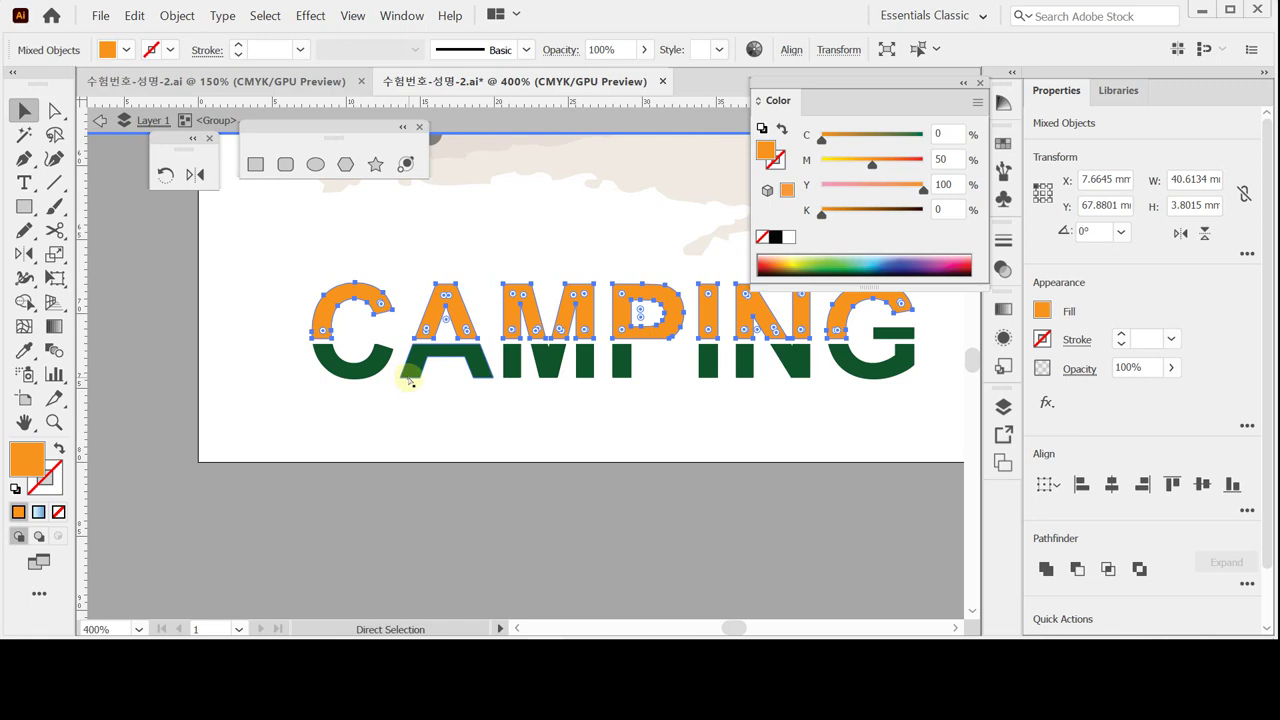
{"action": "key", "text": "ctrl+y"}
{"action": "left_click", "coordinate": [453, 426]}
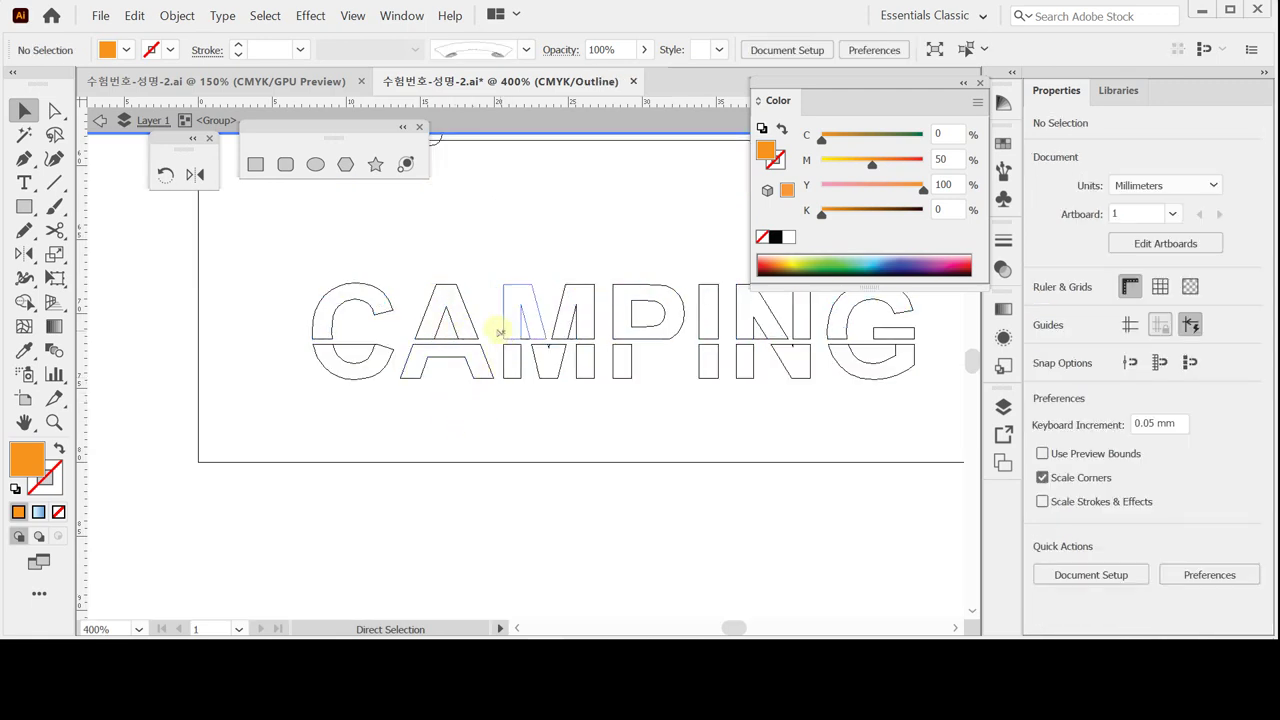
{"action": "key", "text": "ctrl+y"}
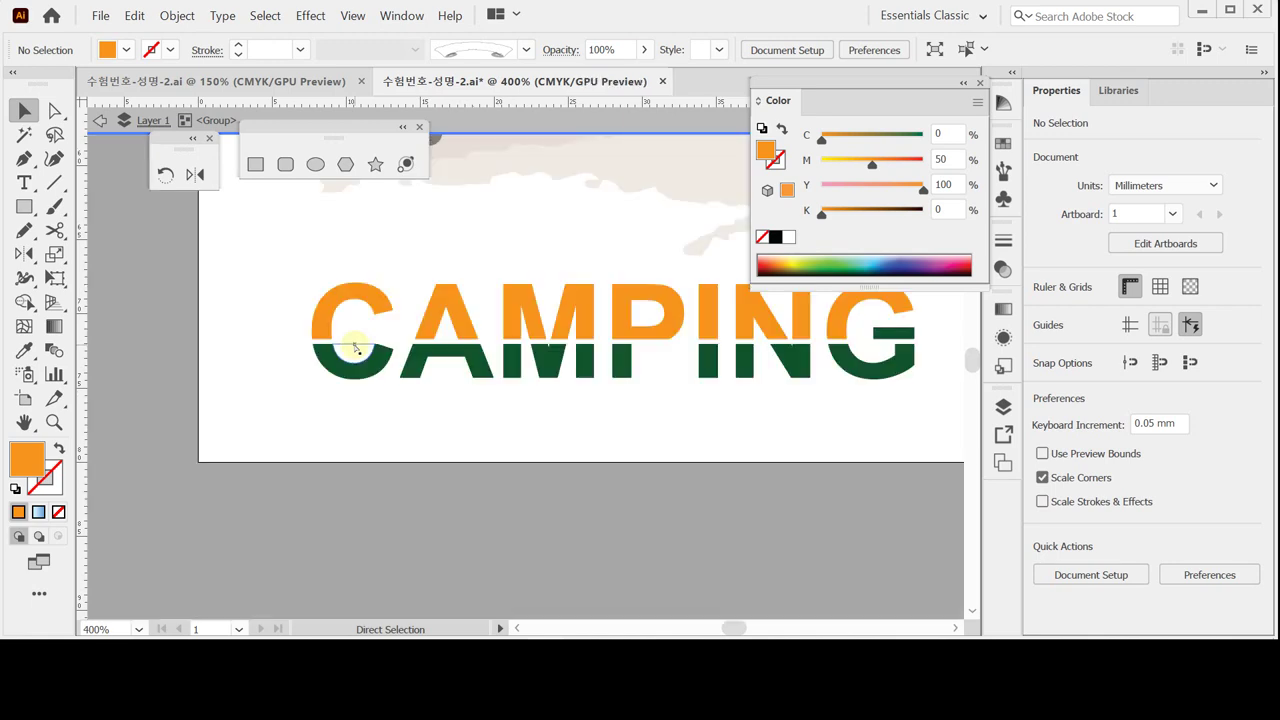
Fit the whole artboard in view and exit isolation mode of the CAMPING title group.
{"action": "left_click", "coordinate": [603, 431], "text": "alt"}
{"action": "left_click_drag", "start_coordinate": [574, 351], "coordinate": [506, 460]}
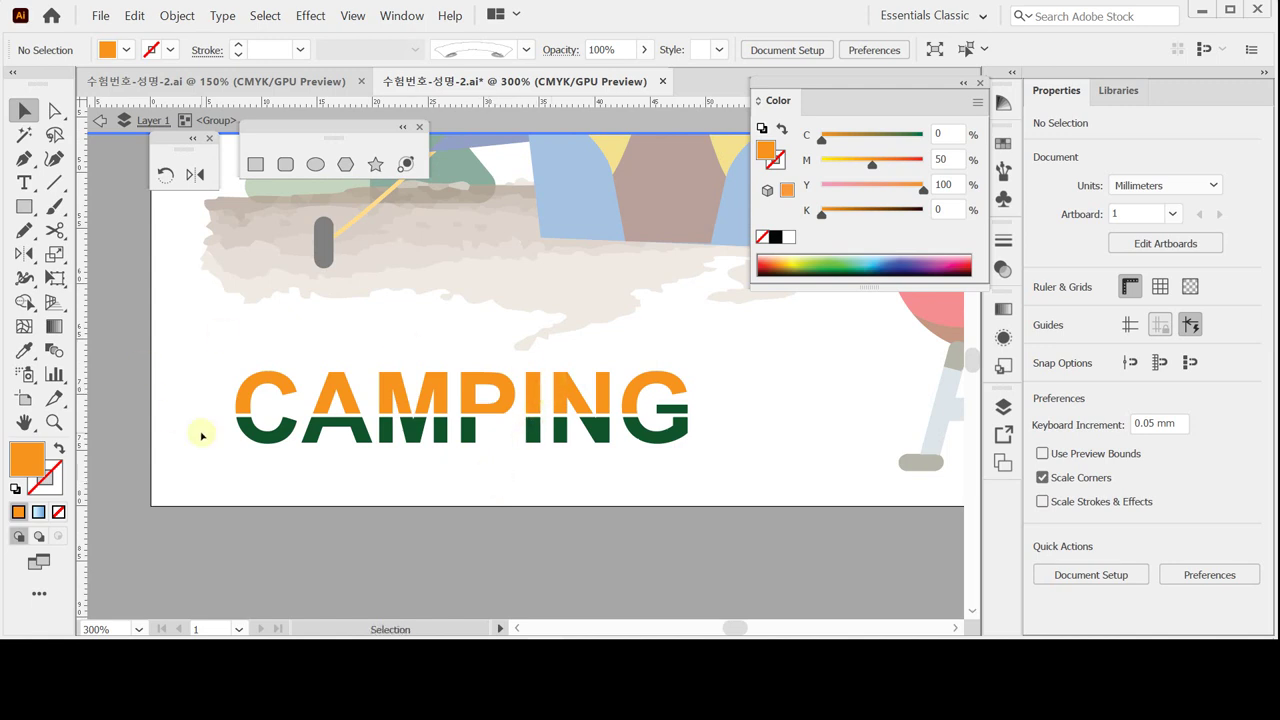
{"action": "double_click", "coordinate": [24, 422]}
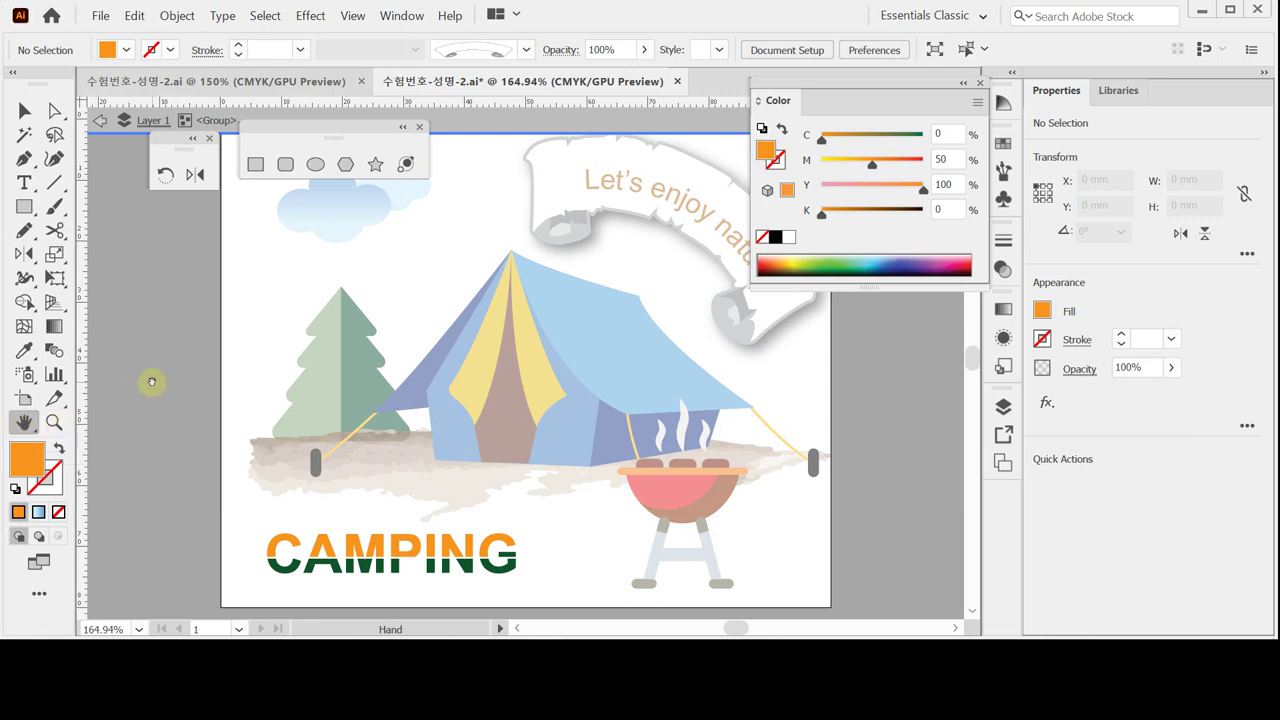
{"action": "key", "text": "Escape"}
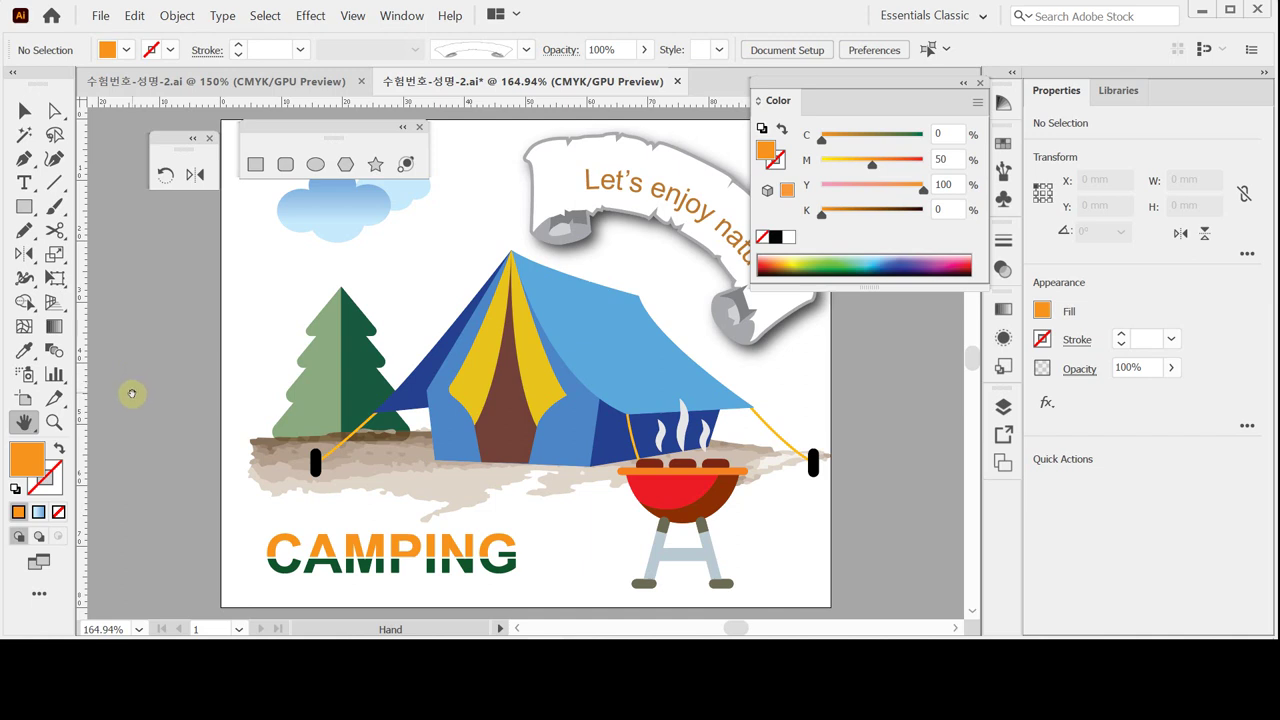
Clear the side panels and the floating shape and rotate/reflect tool sets from the workspace, and save the document.
{"action": "key", "text": "shift+Tab"}
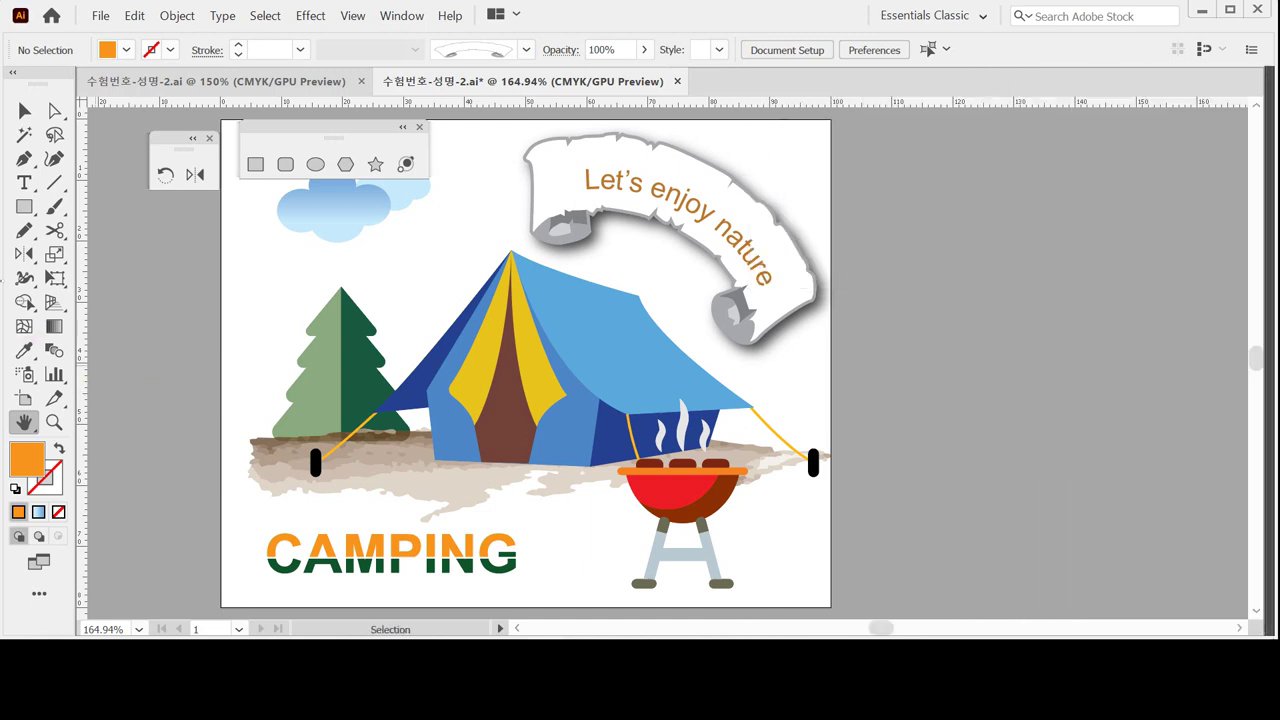
{"action": "left_click", "coordinate": [419, 127]}
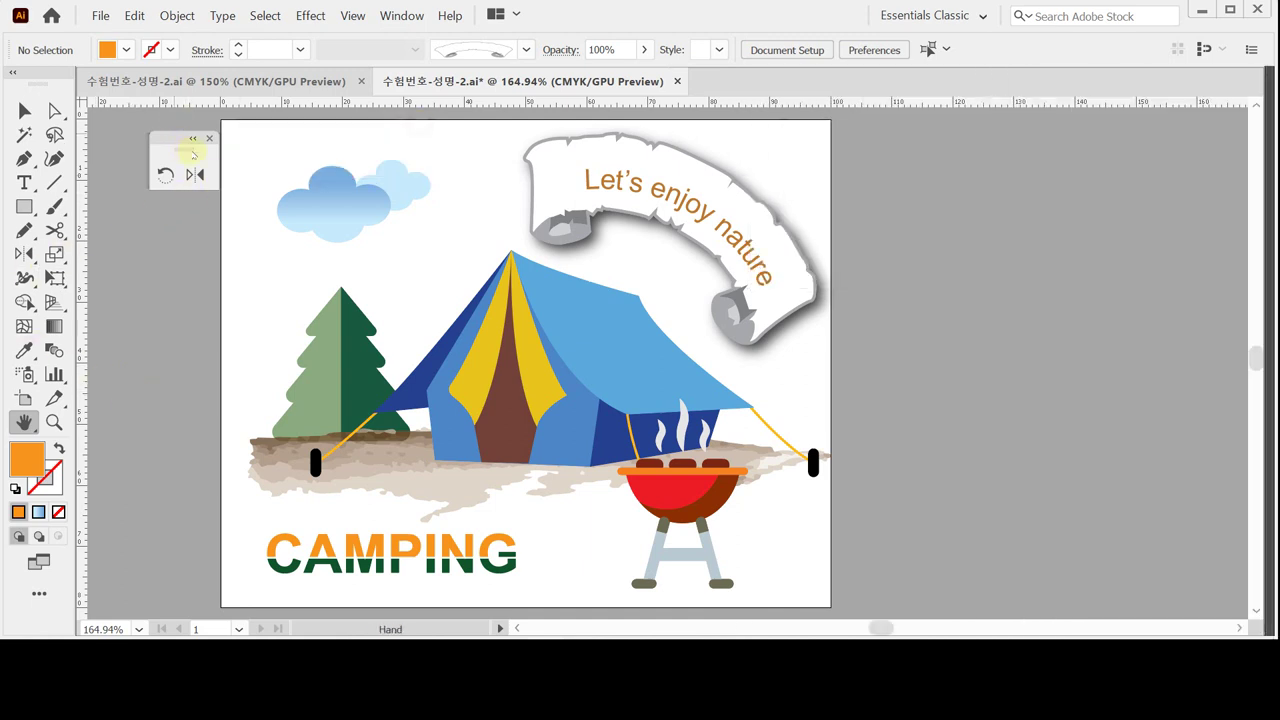
{"action": "left_click", "coordinate": [210, 136]}
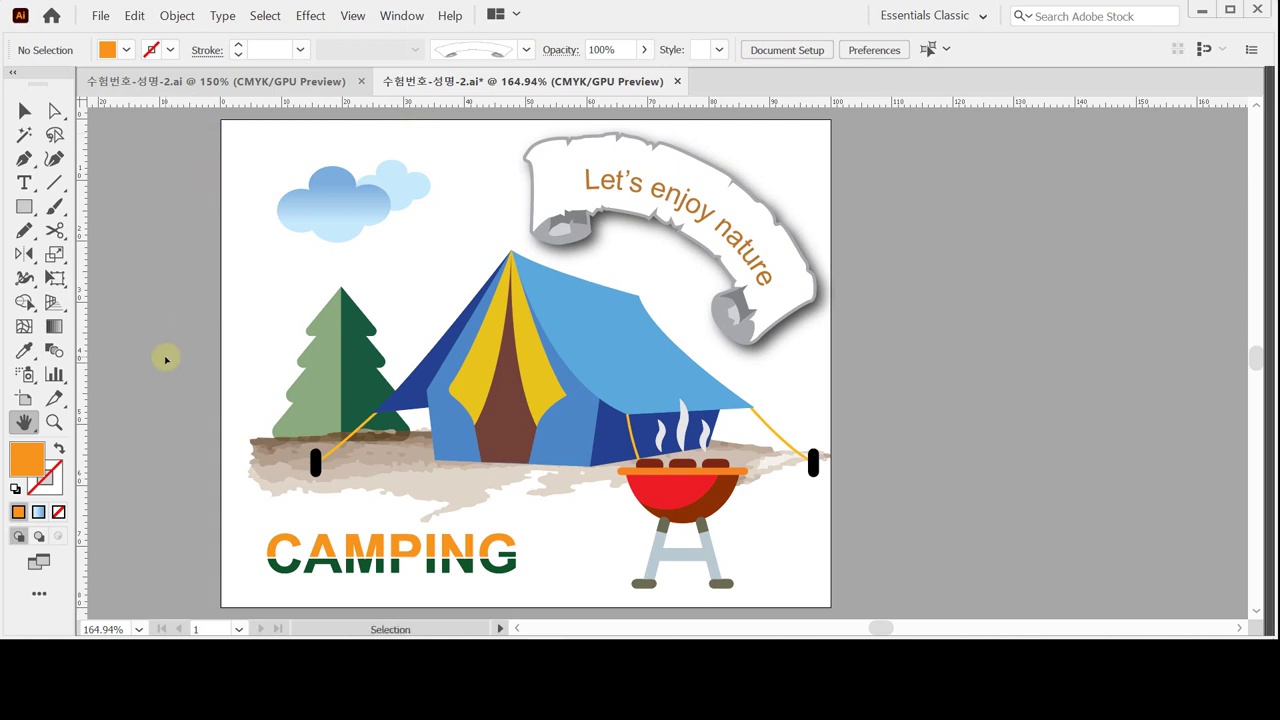
{"action": "key", "text": "ctrl+s"}
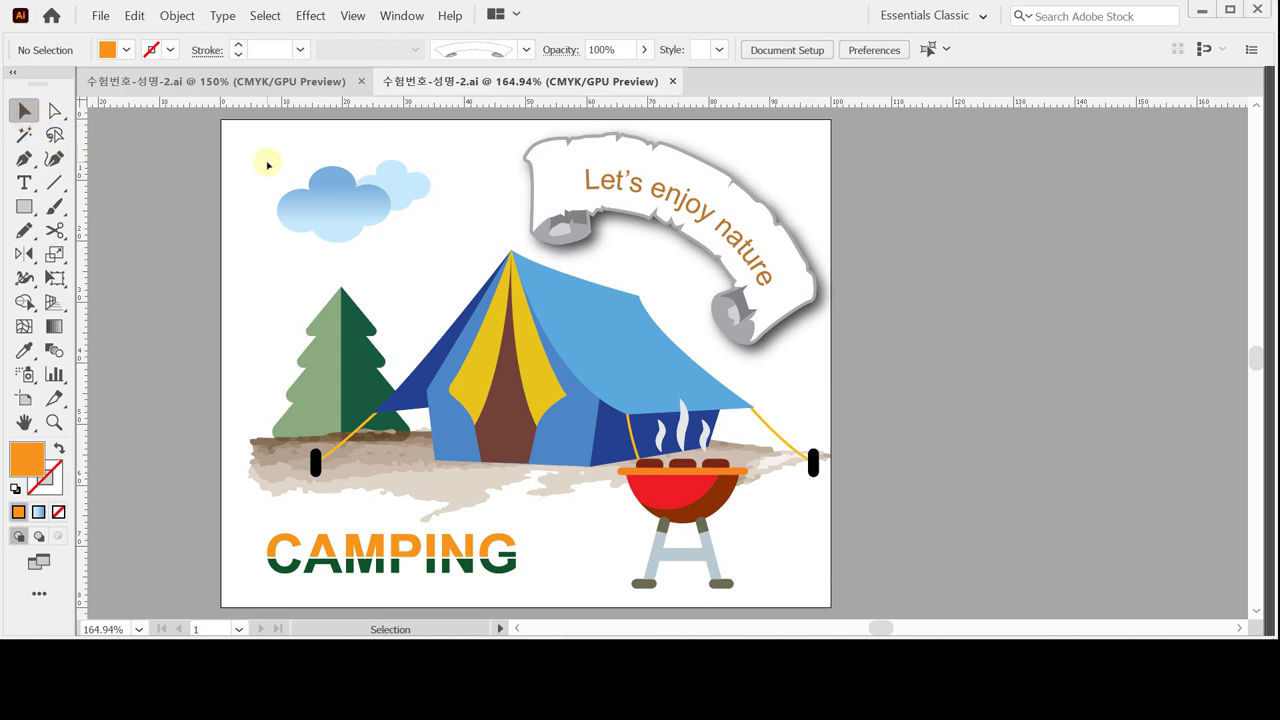
{"action": "left_click_drag", "start_coordinate": [220, 138], "coordinate": [847, 357]}
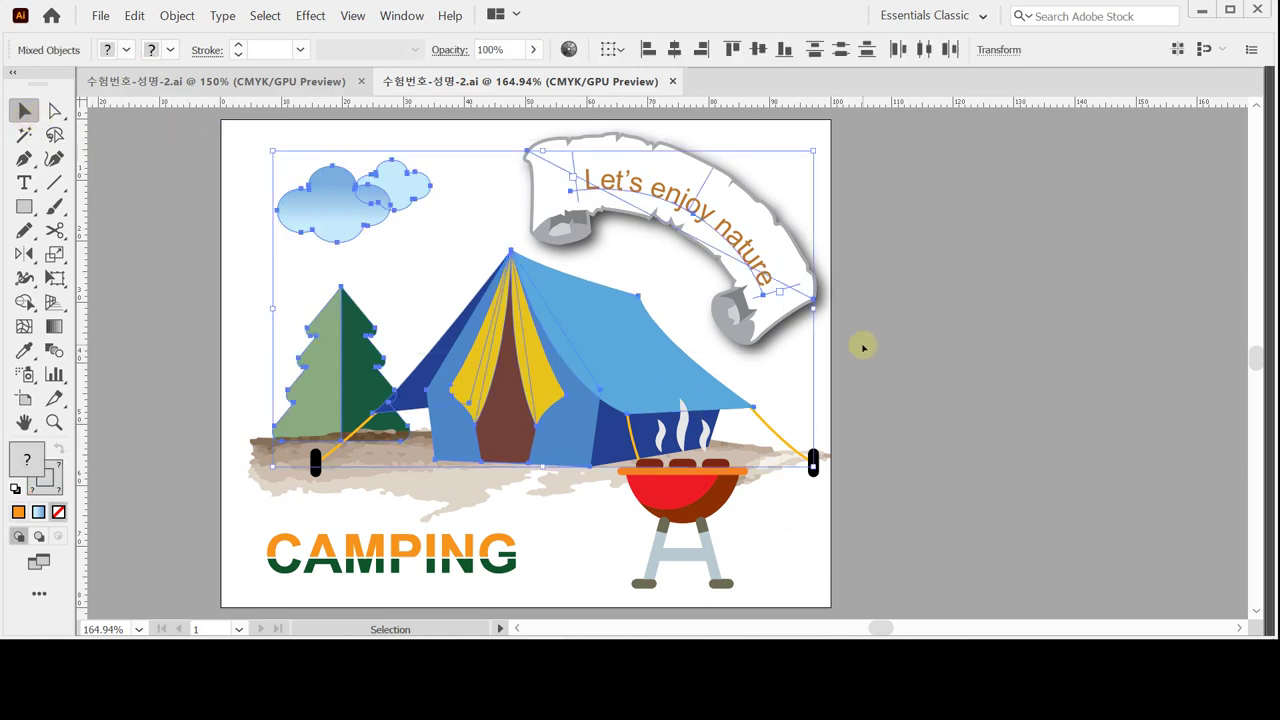
{"action": "left_click", "coordinate": [858, 344]}
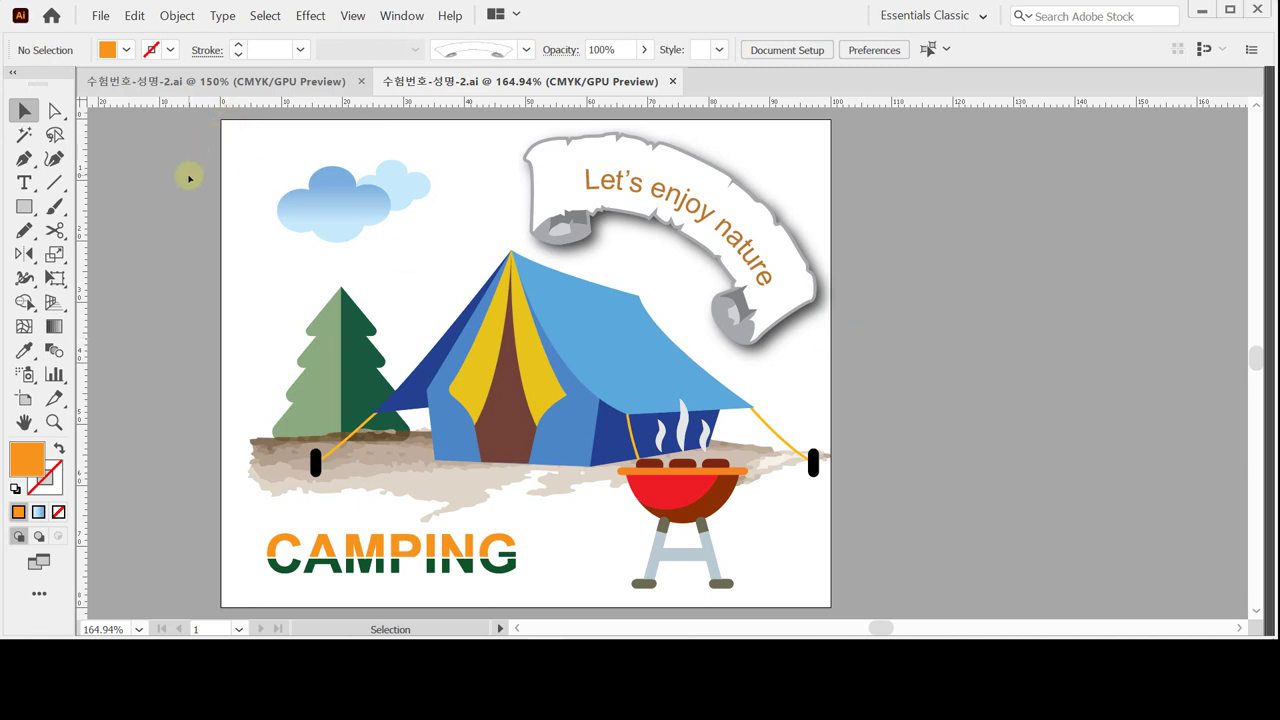
Save the illustration as 수험번호-성명-2.ai in the GTQ folder, replacing the existing file, in Illustrator 2020 format with PDF compatibility.
{"action": "left_click", "coordinate": [100, 15]}
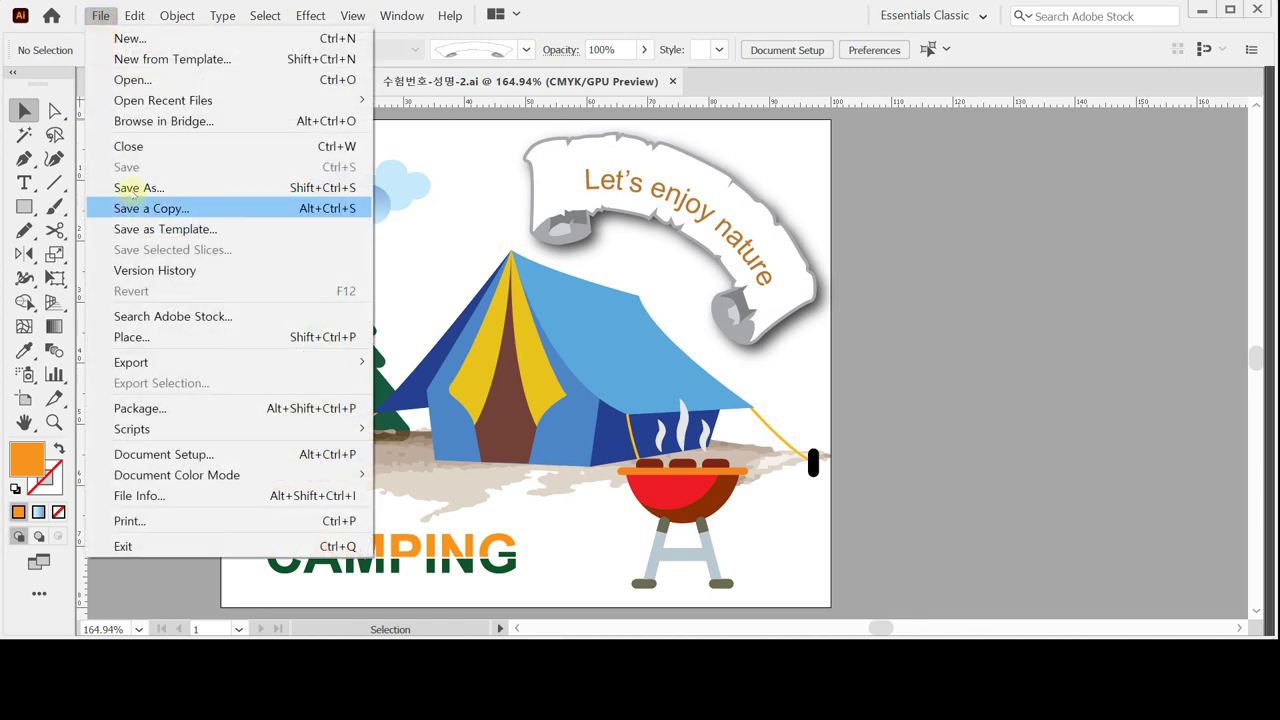
{"action": "left_click", "coordinate": [132, 188]}
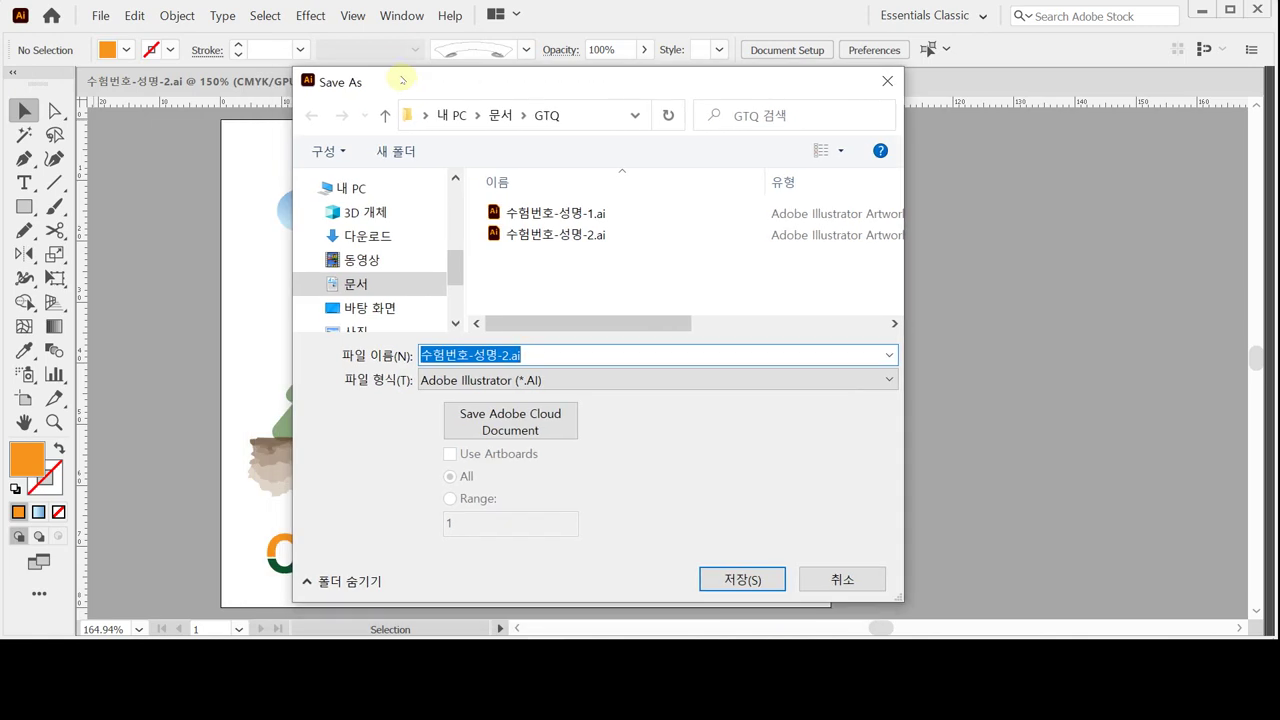
{"action": "left_click_drag", "start_coordinate": [401, 80], "coordinate": [379, 53]}
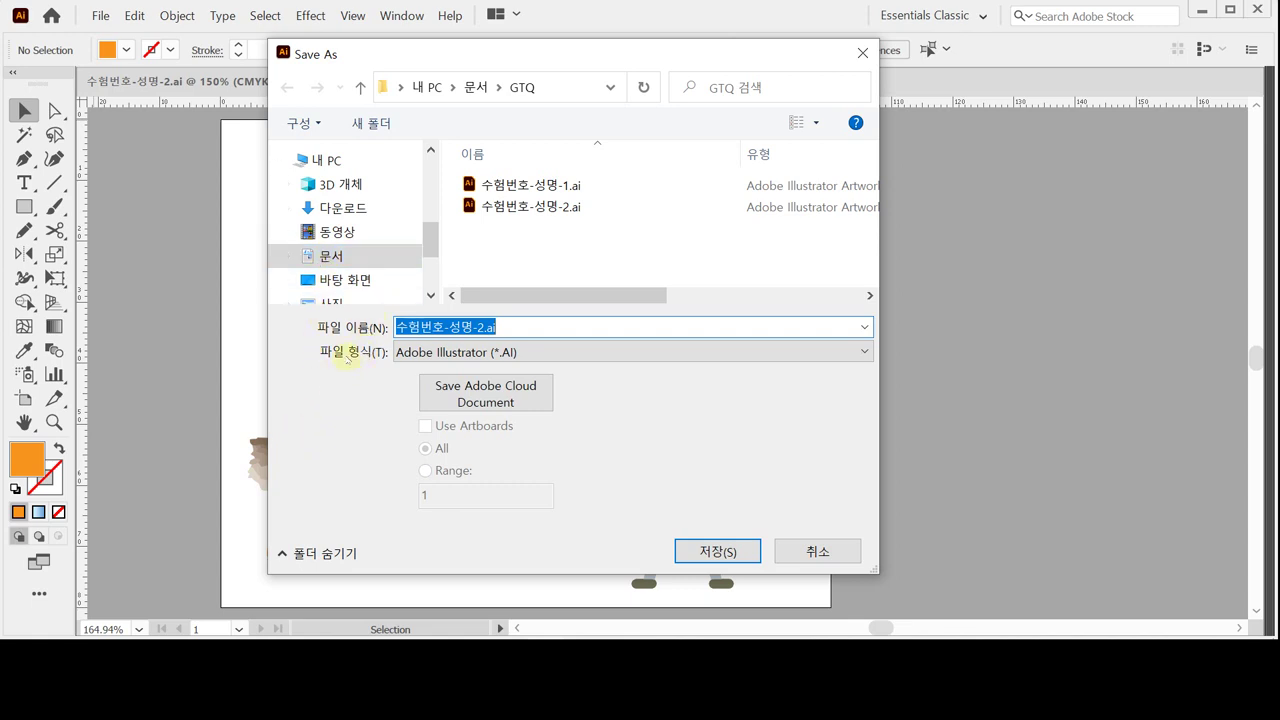
{"action": "left_click", "coordinate": [706, 552]}
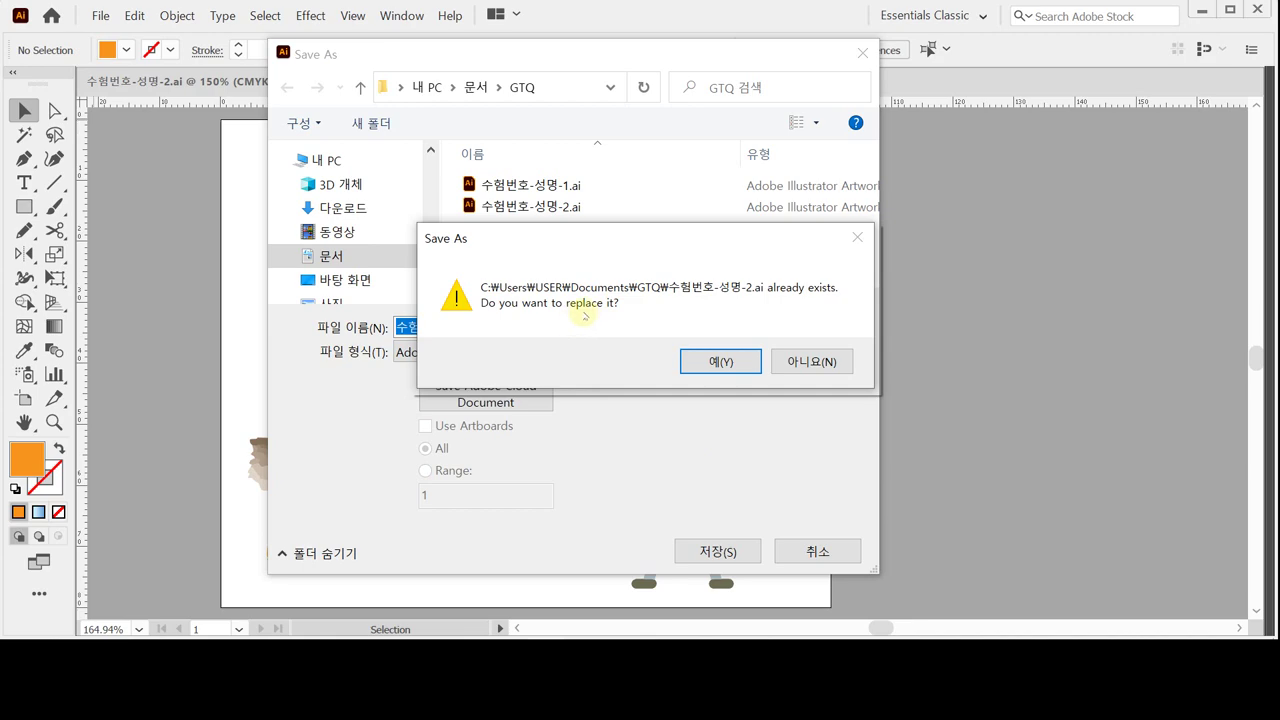
{"action": "left_click", "coordinate": [729, 362]}
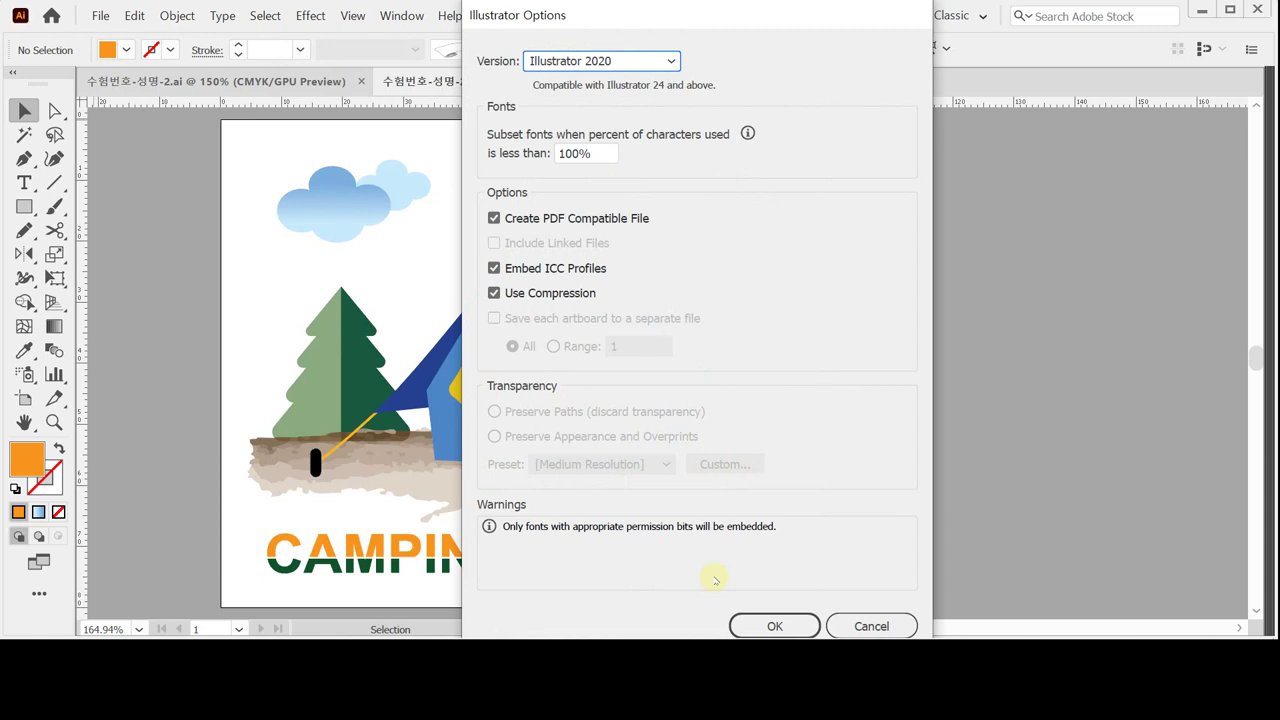
{"action": "key", "text": "Return"}
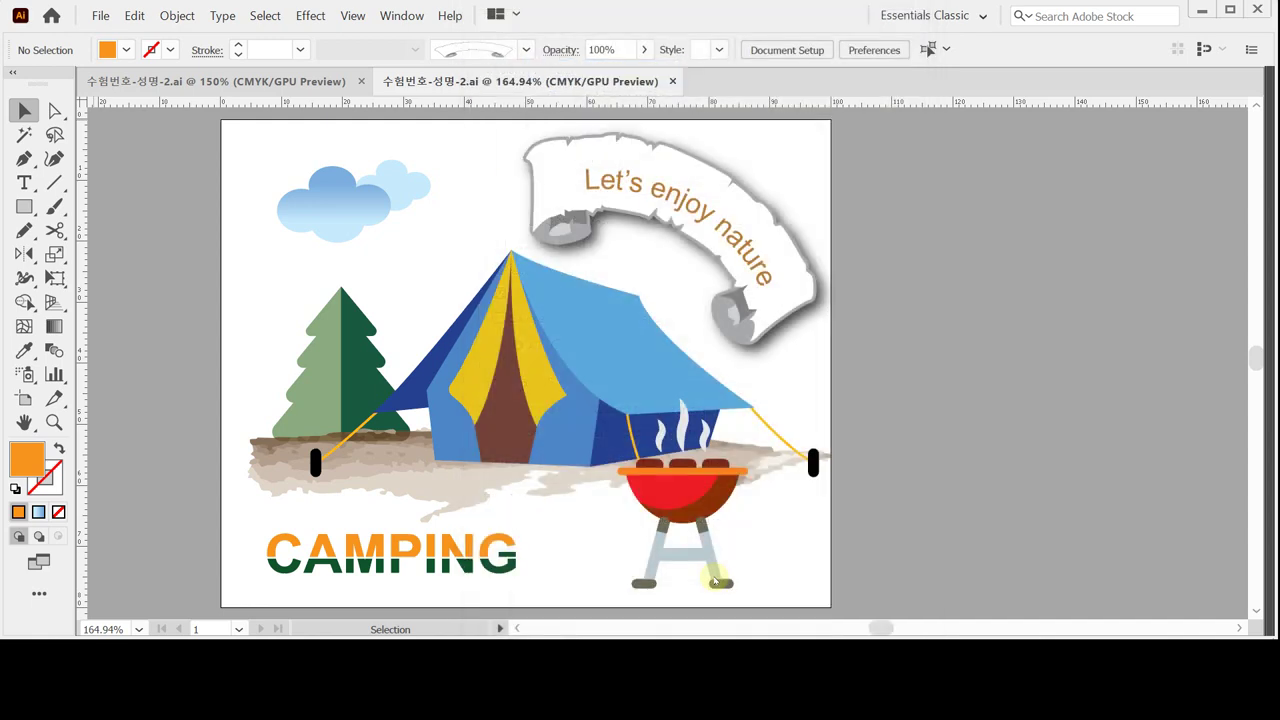